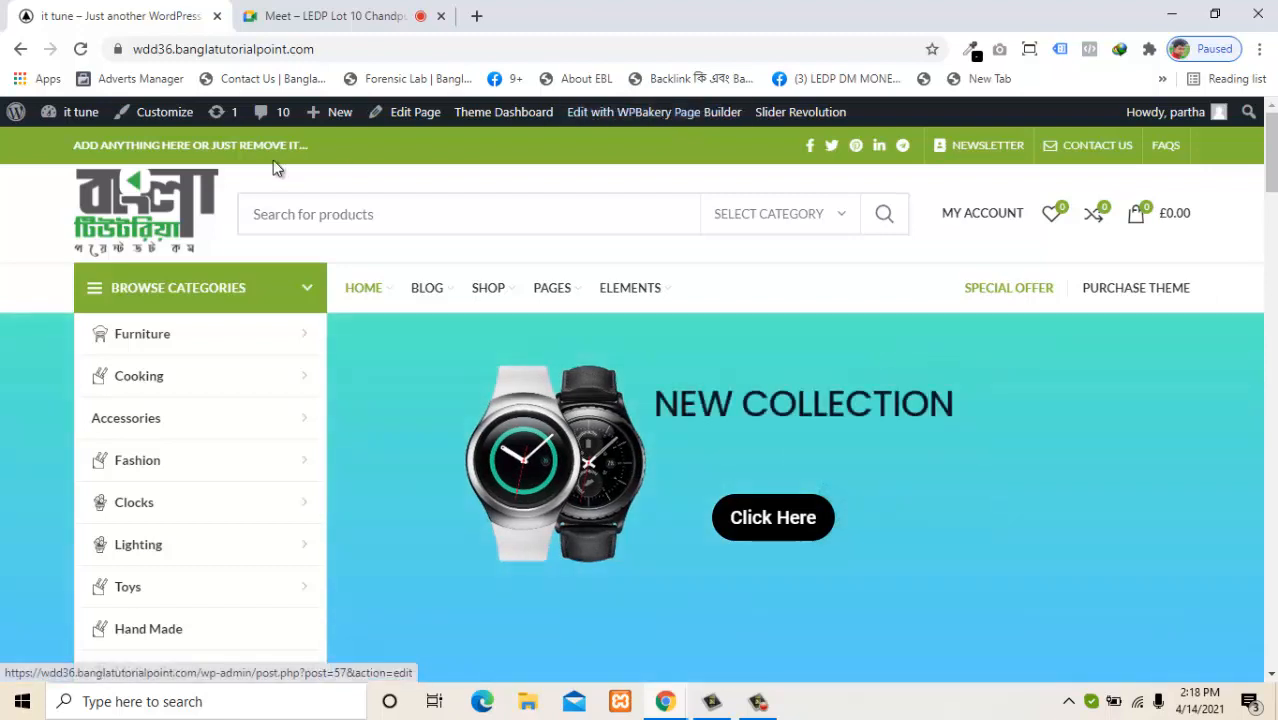
Go from the storefront to the admin dashboard and open Plugins > Add New.
mouse_move(74, 112)
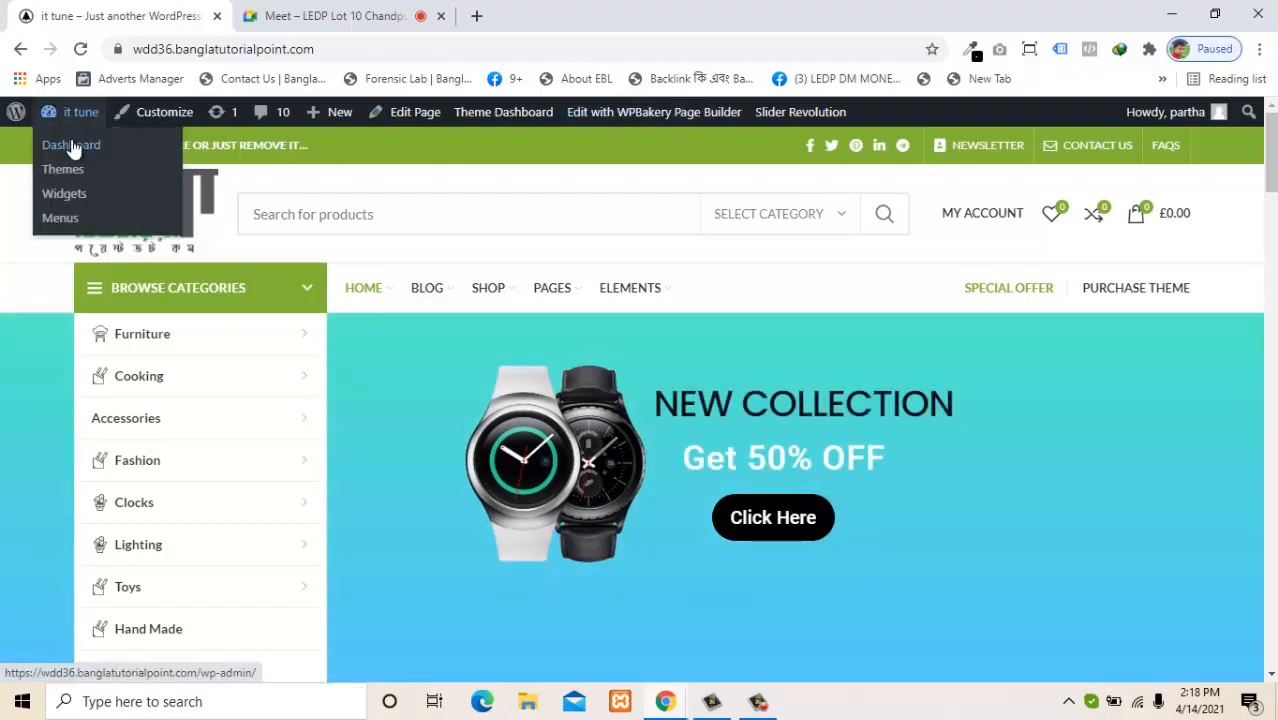
click(72, 146)
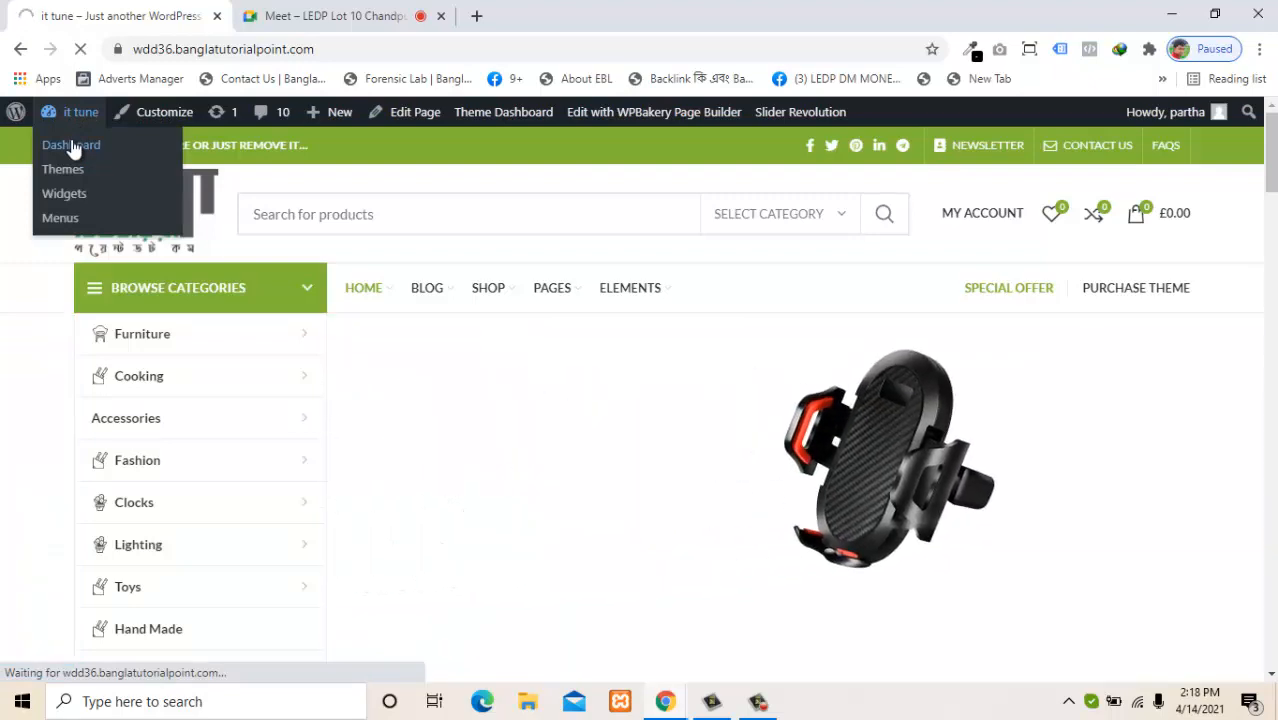
scroll(94, 285, down, 3)
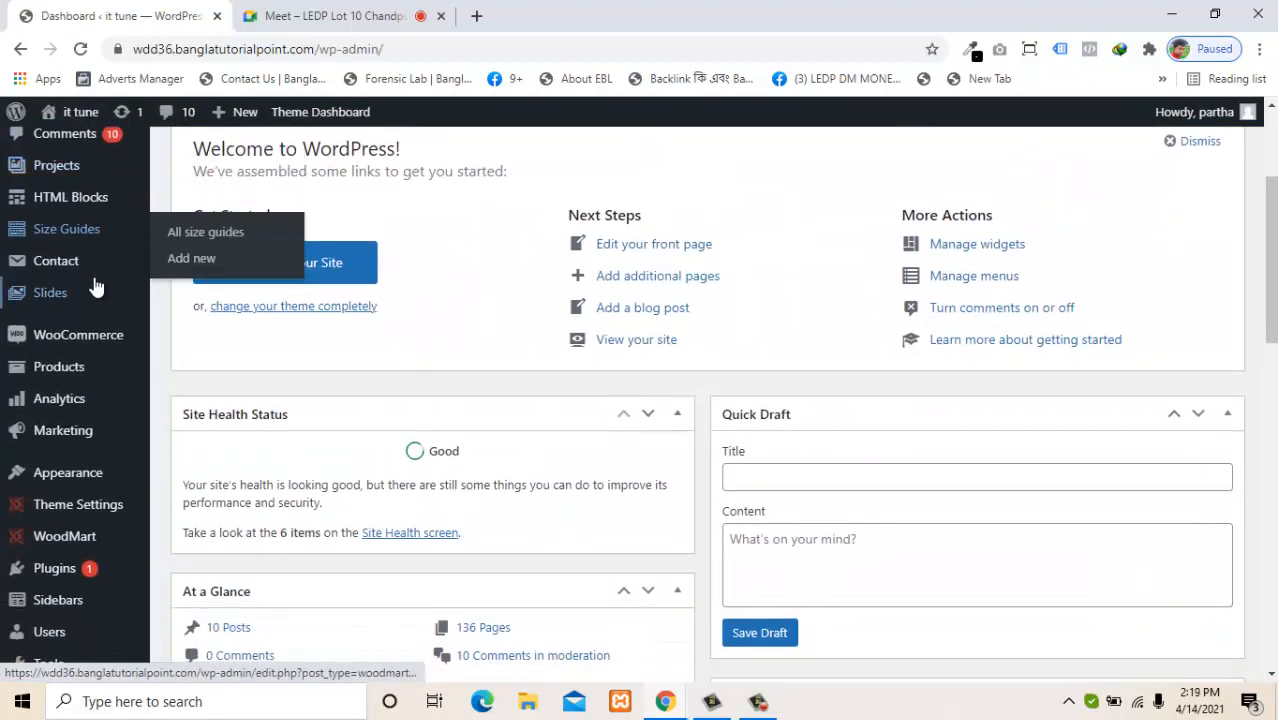
mouse_move(82, 378)
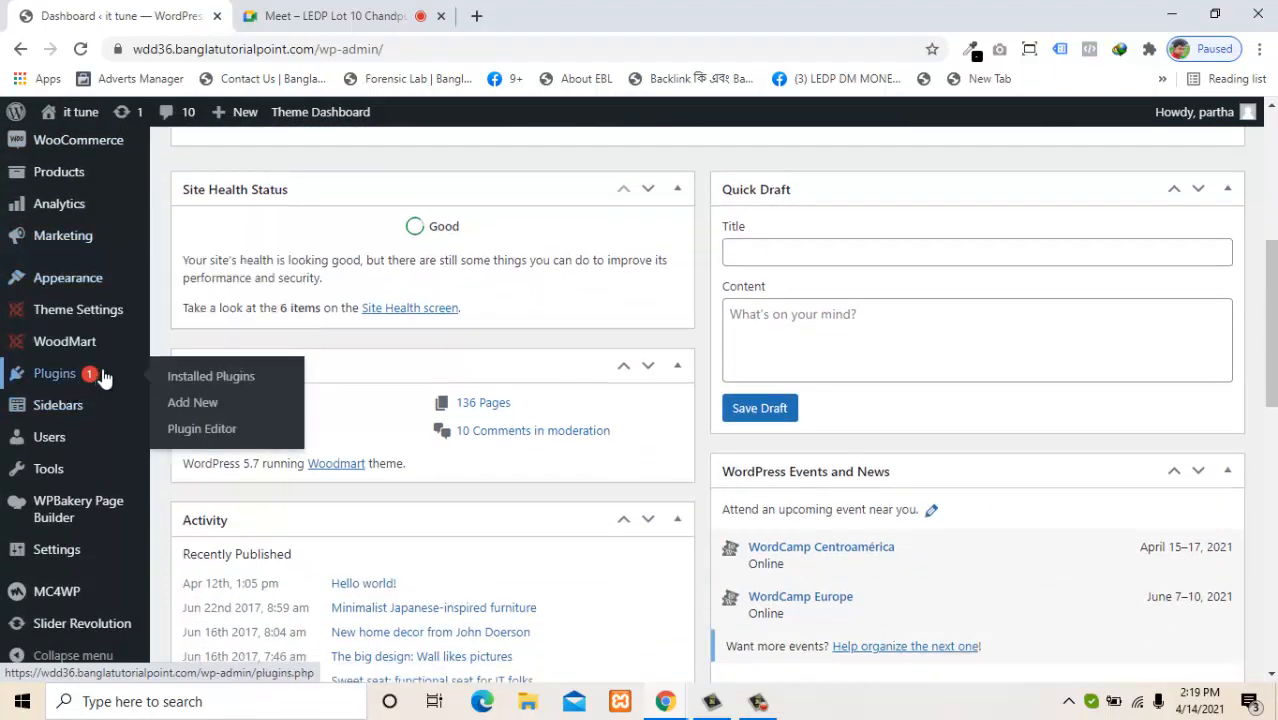
click(189, 410)
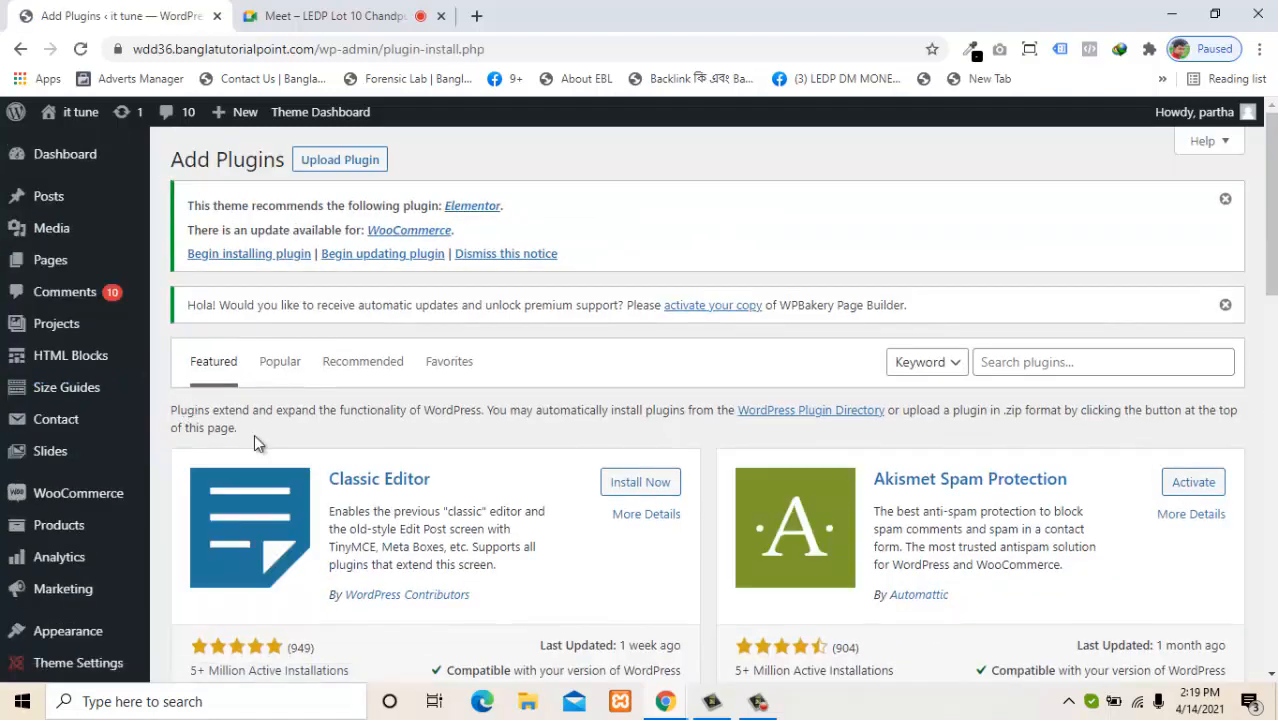
Search the plugin directory for 'dokan', then install and activate the Dokan plugin.
click(1027, 364)
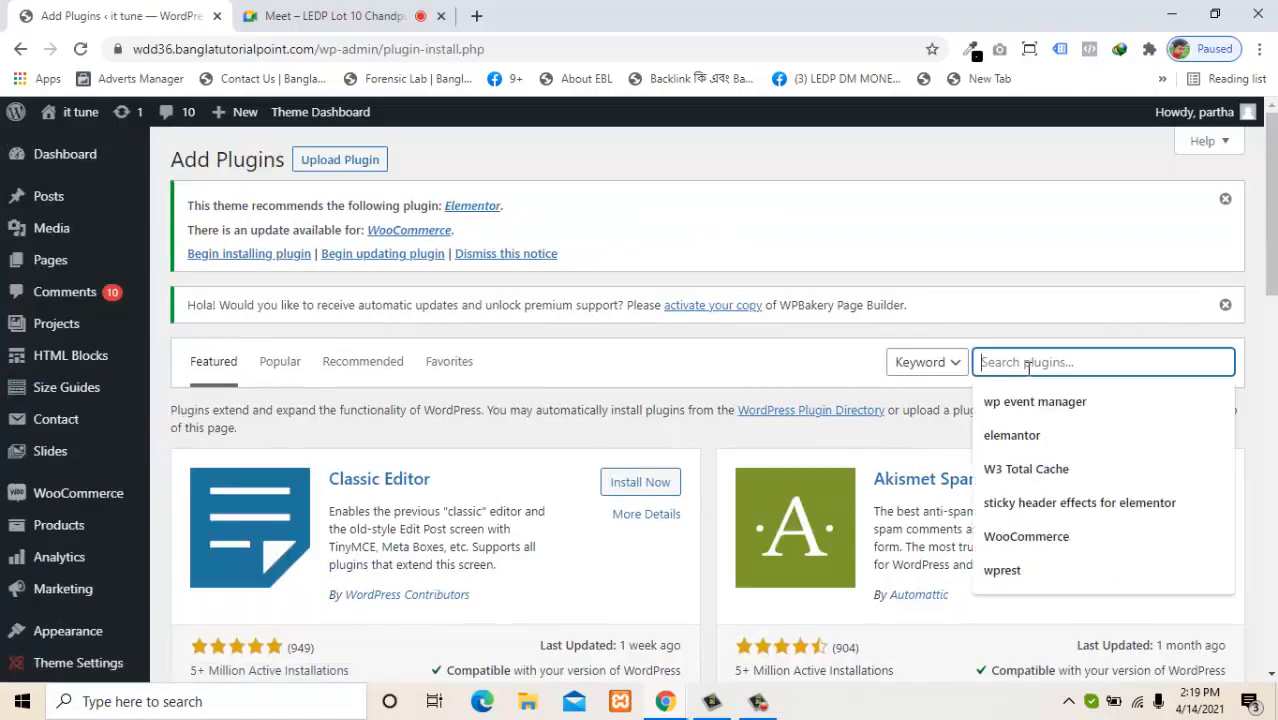
text(do)
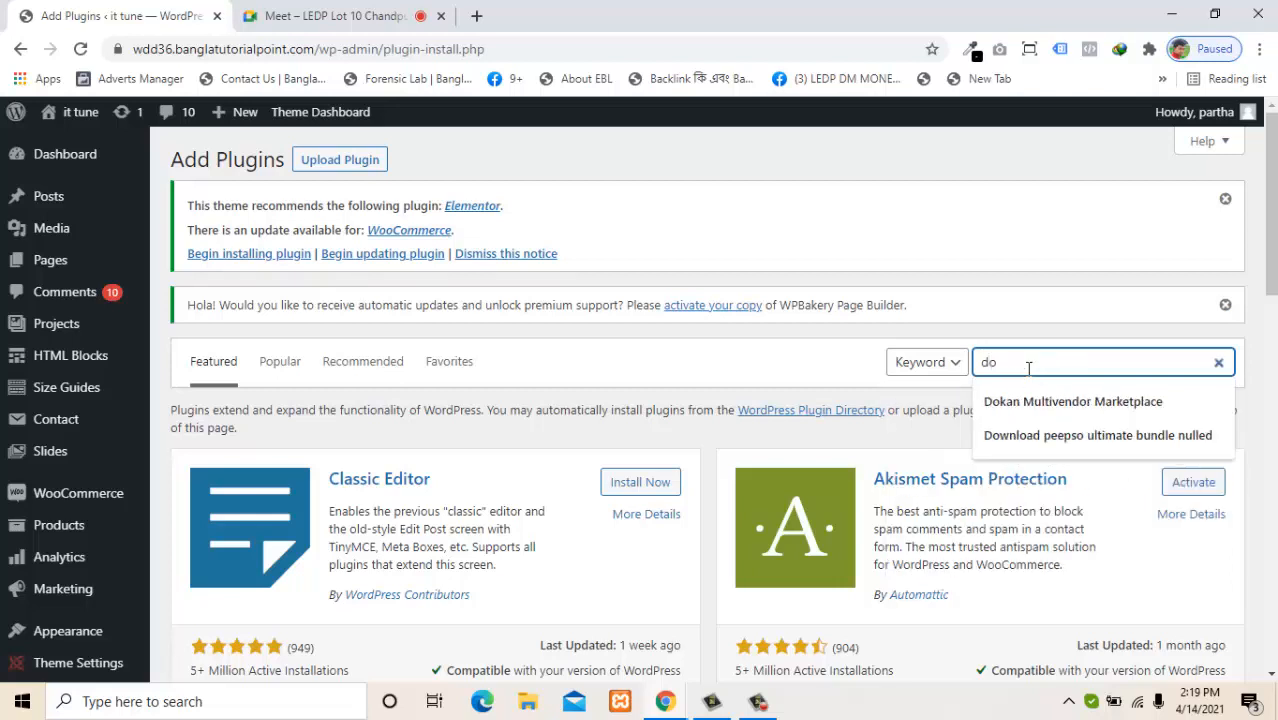
text(ka)
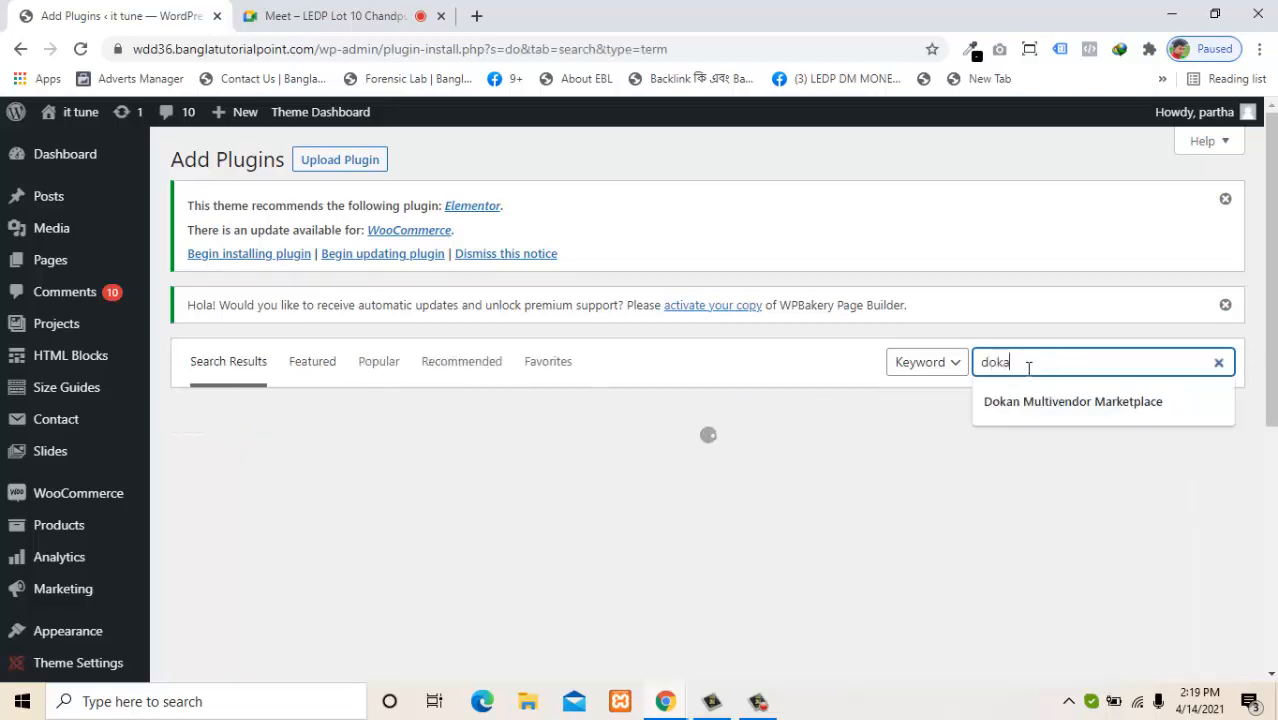
text(n)
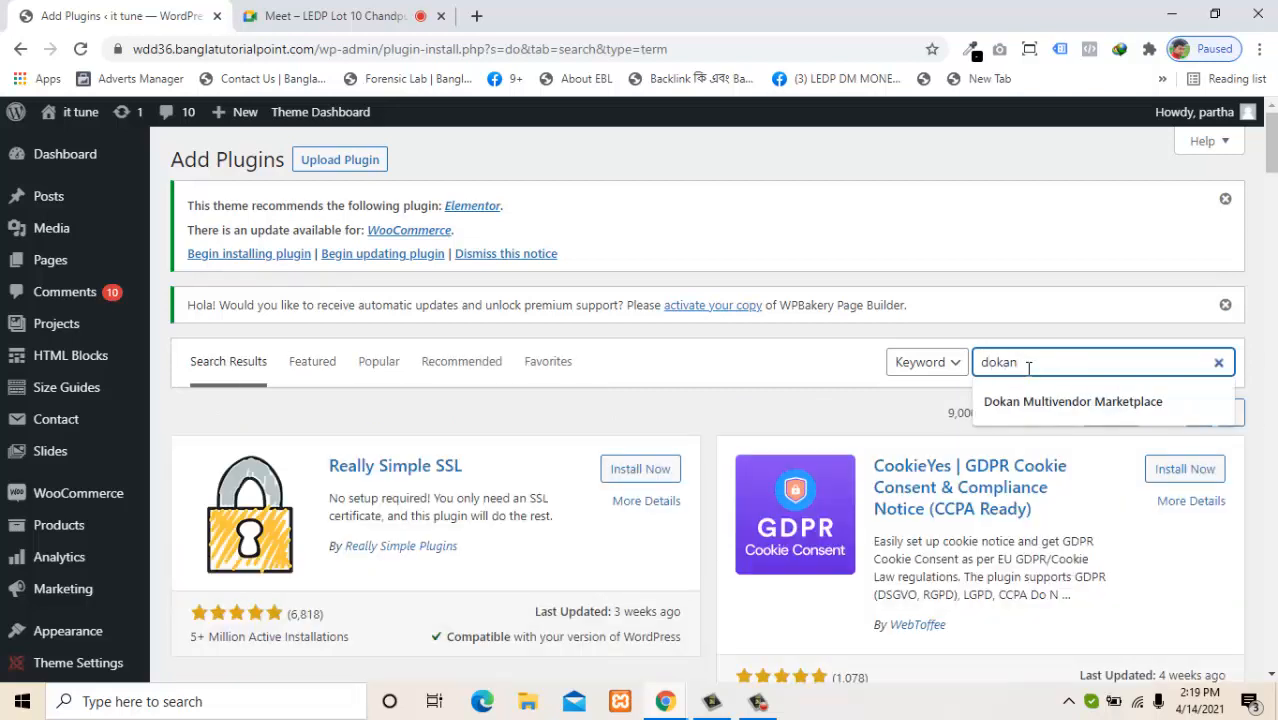
key(Return)
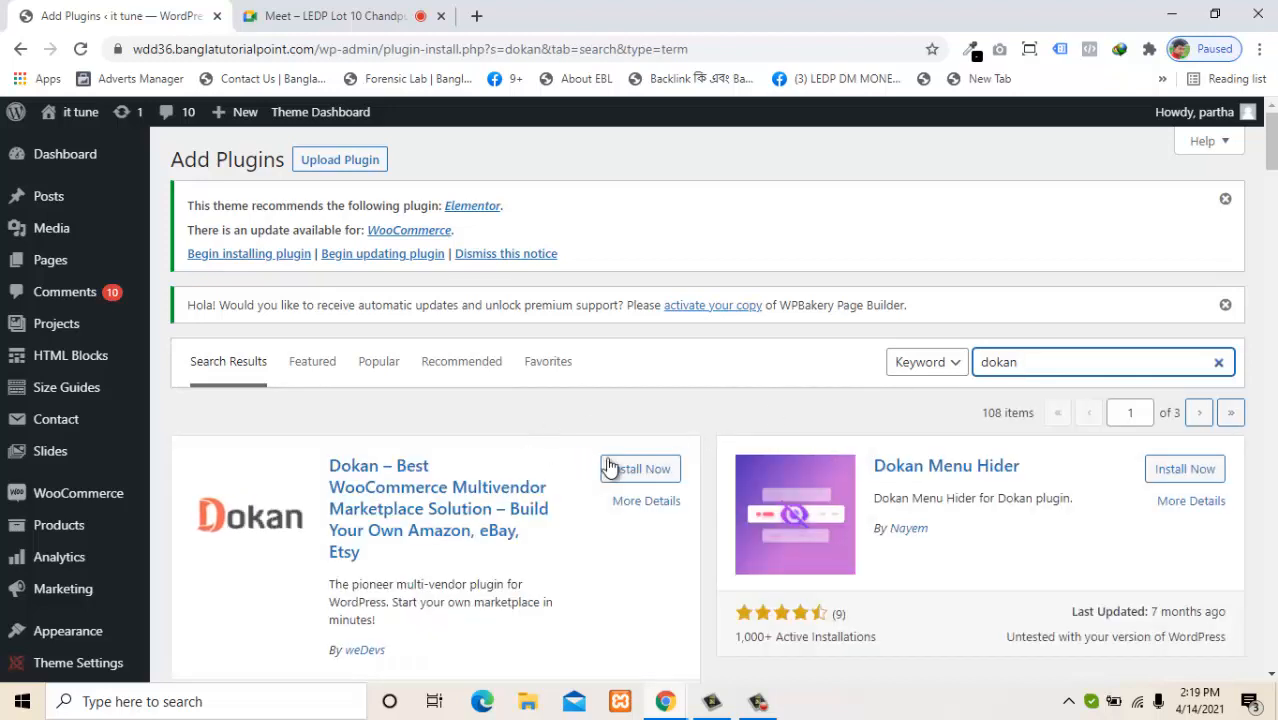
click(630, 470)
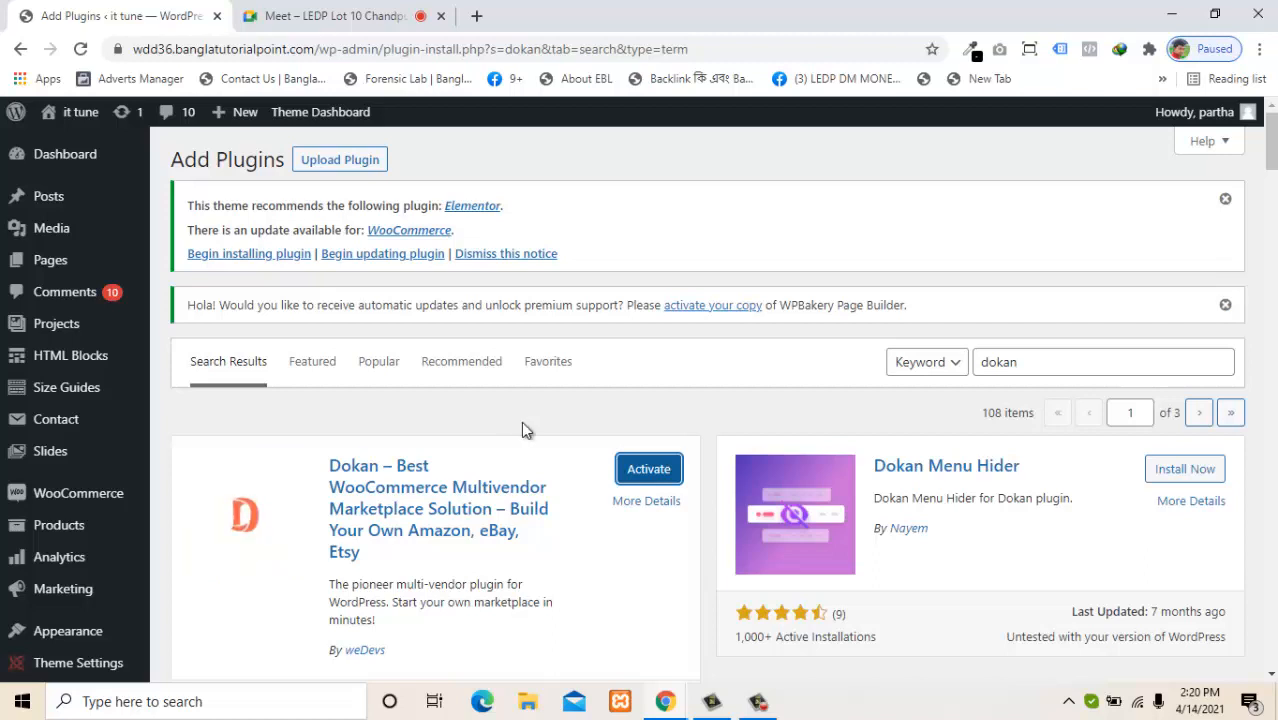
click(652, 468)
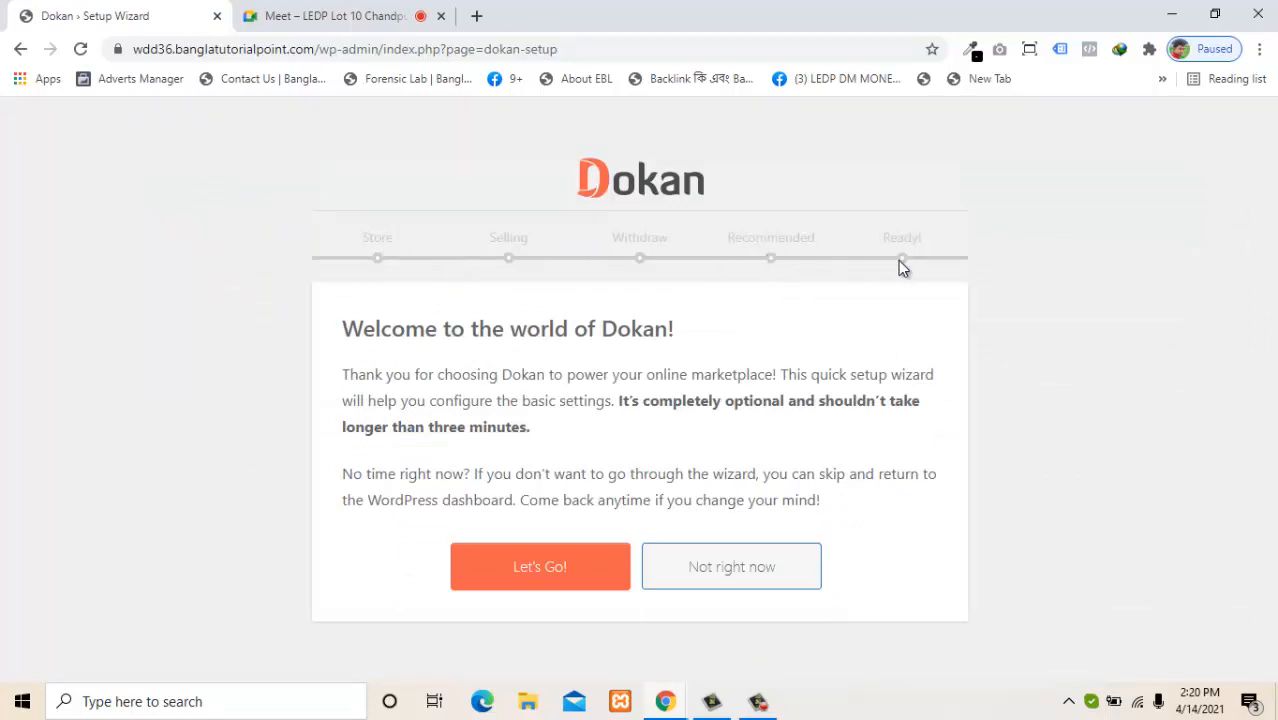
Start the Dokan setup wizard with Let's Go! to reach the Store Setup step.
click(540, 567)
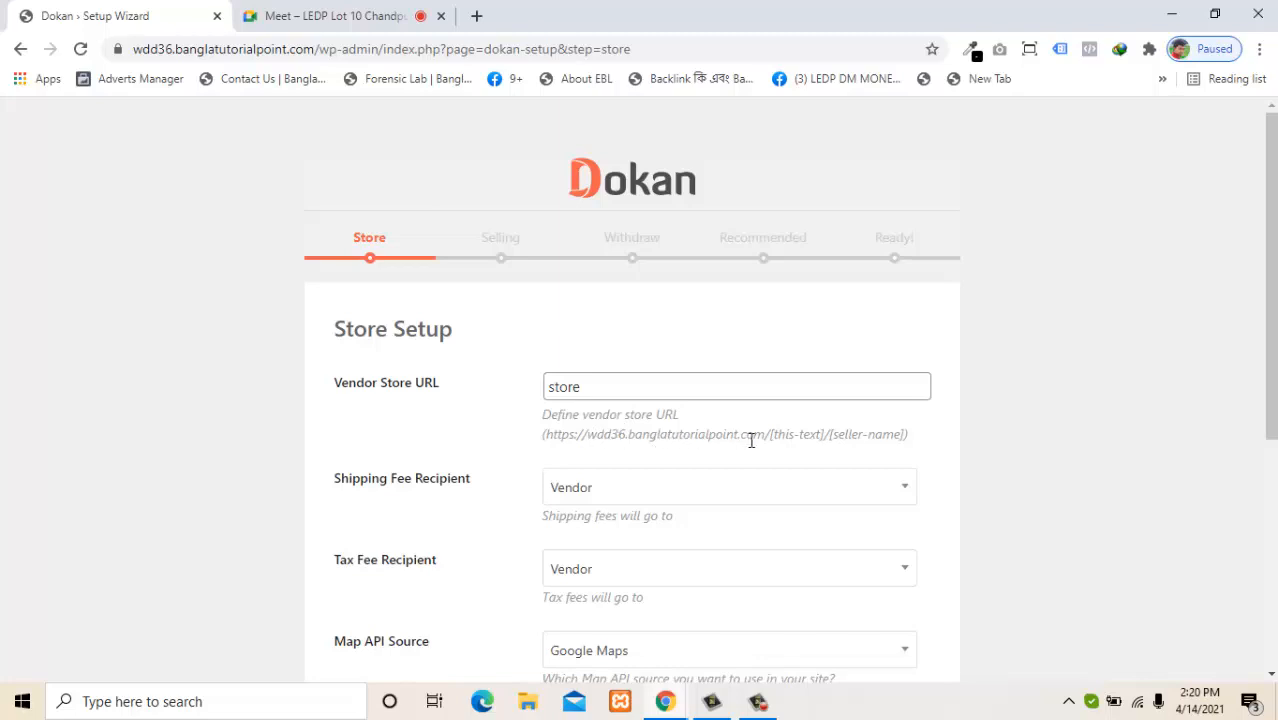
drag(765, 434, 547, 434)
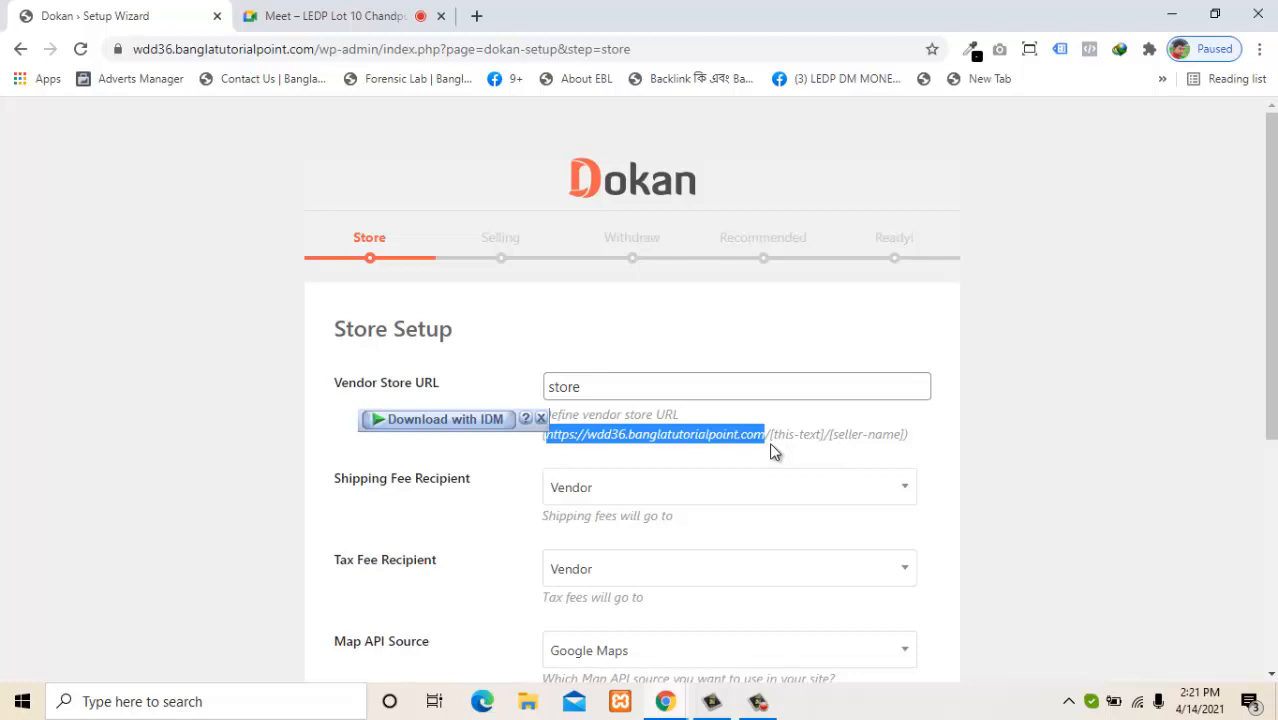
click(581, 387)
drag(581, 387, 549, 391)
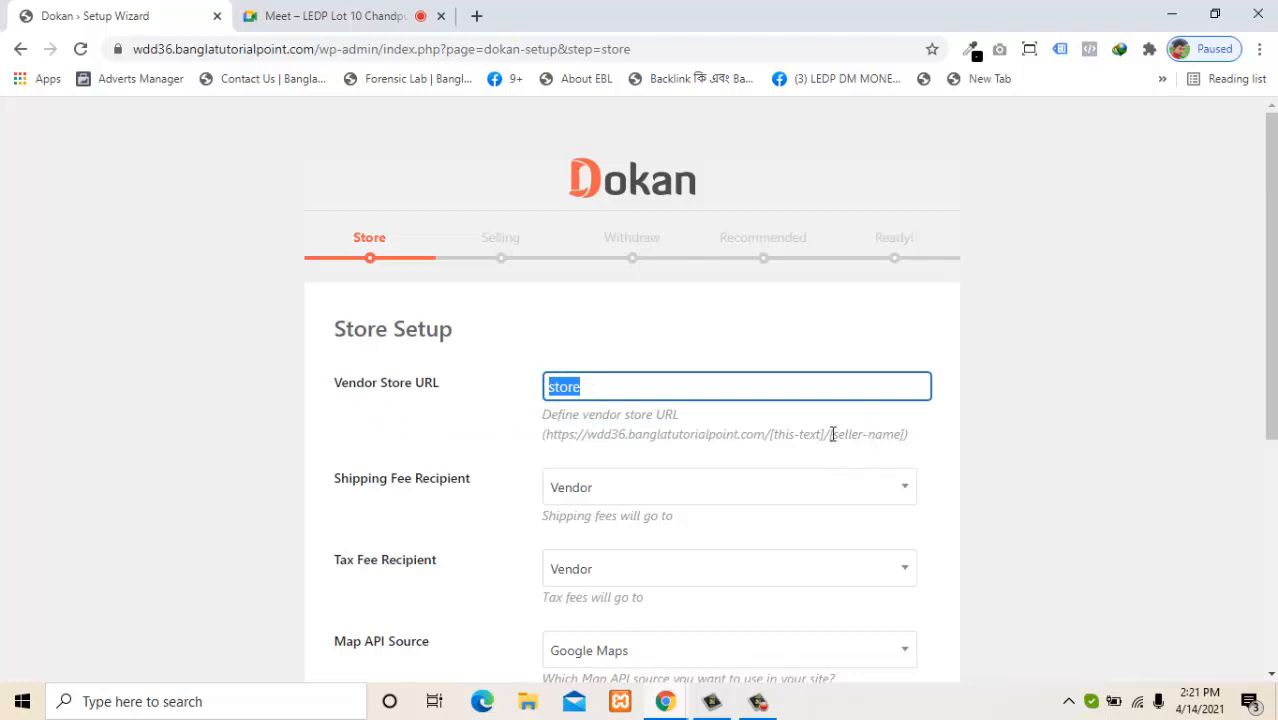
drag(832, 434, 910, 450)
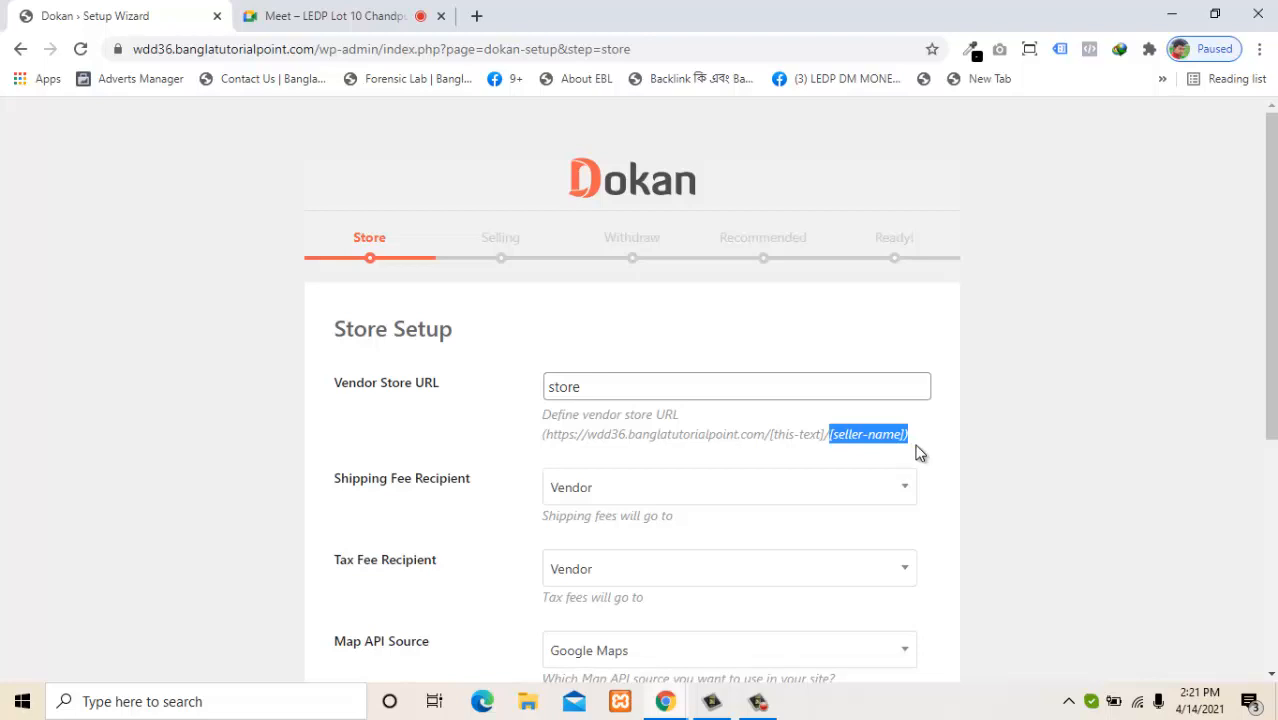
click(916, 454)
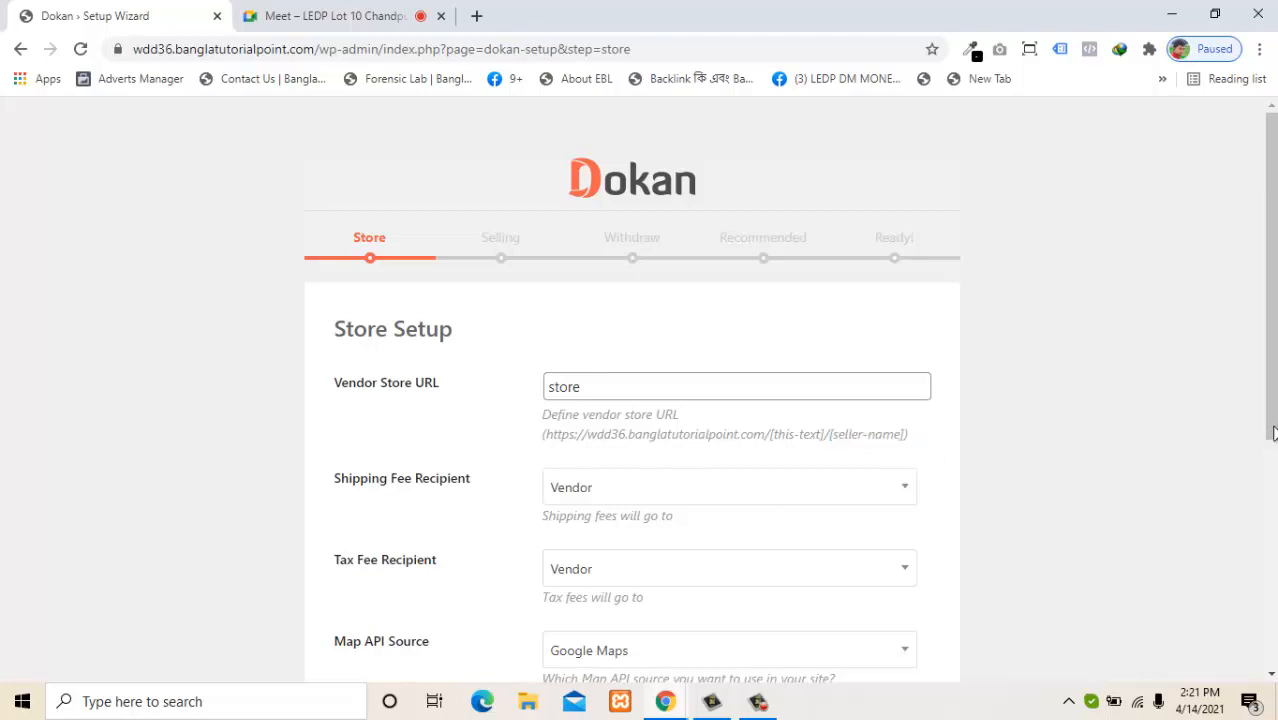
scroll(1274, 430, down, 1)
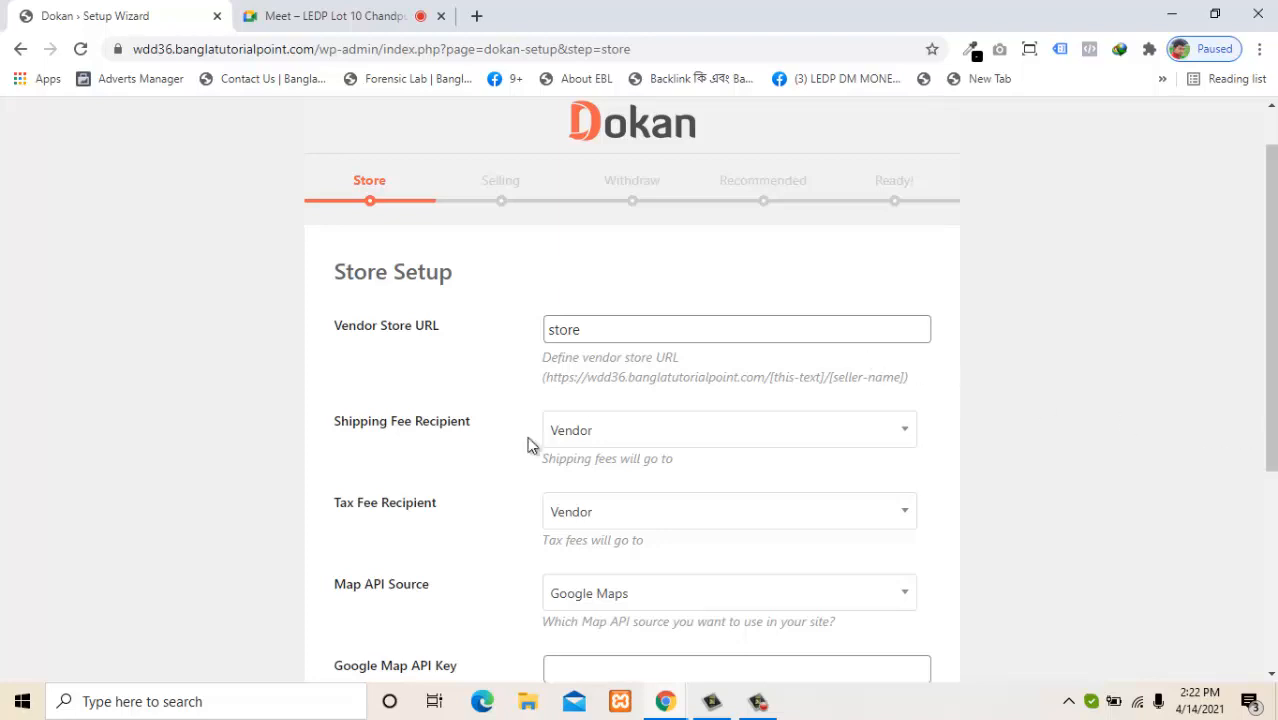
Set the Shipping Fee Recipient to Vendor after trying the Admin option.
click(618, 438)
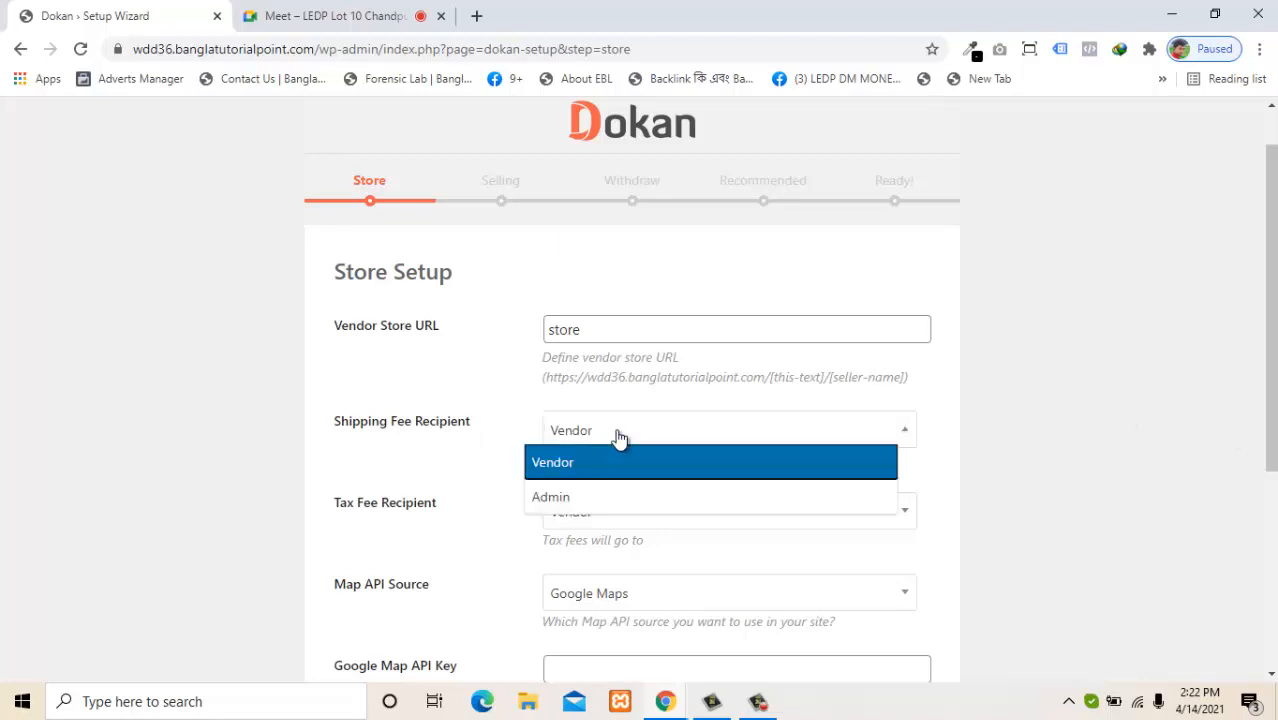
click(570, 500)
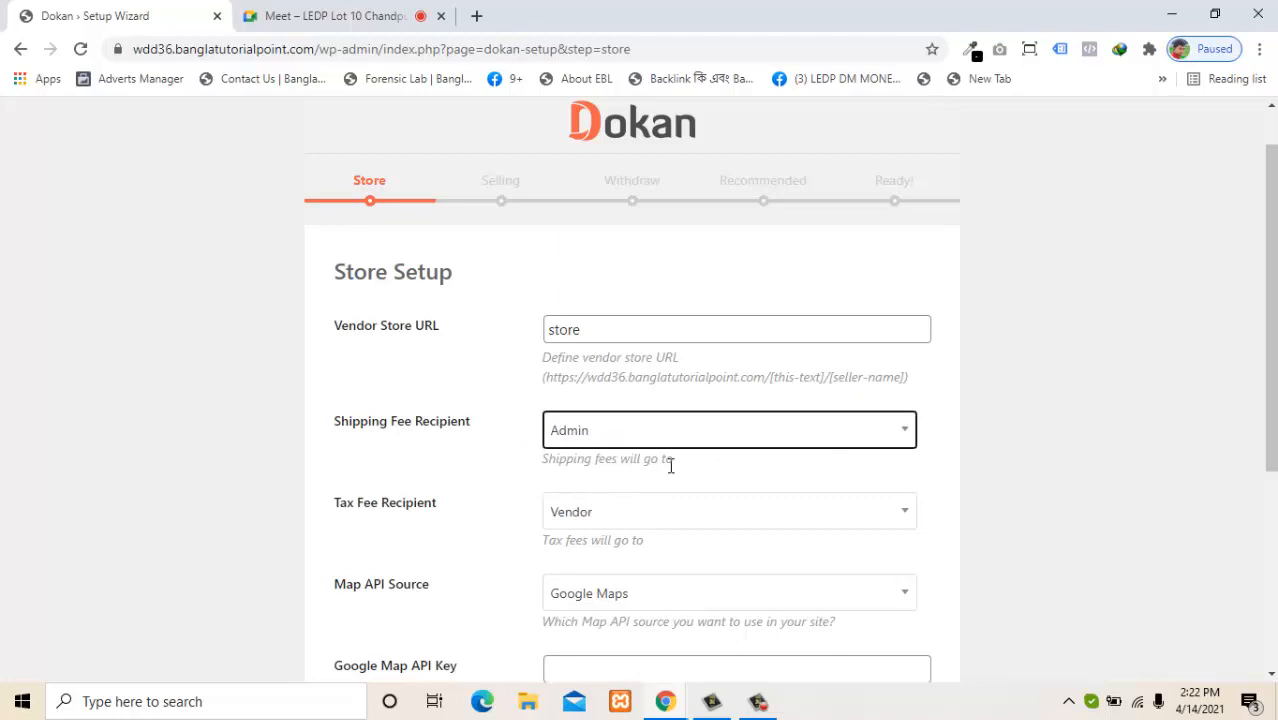
drag(666, 463, 523, 483)
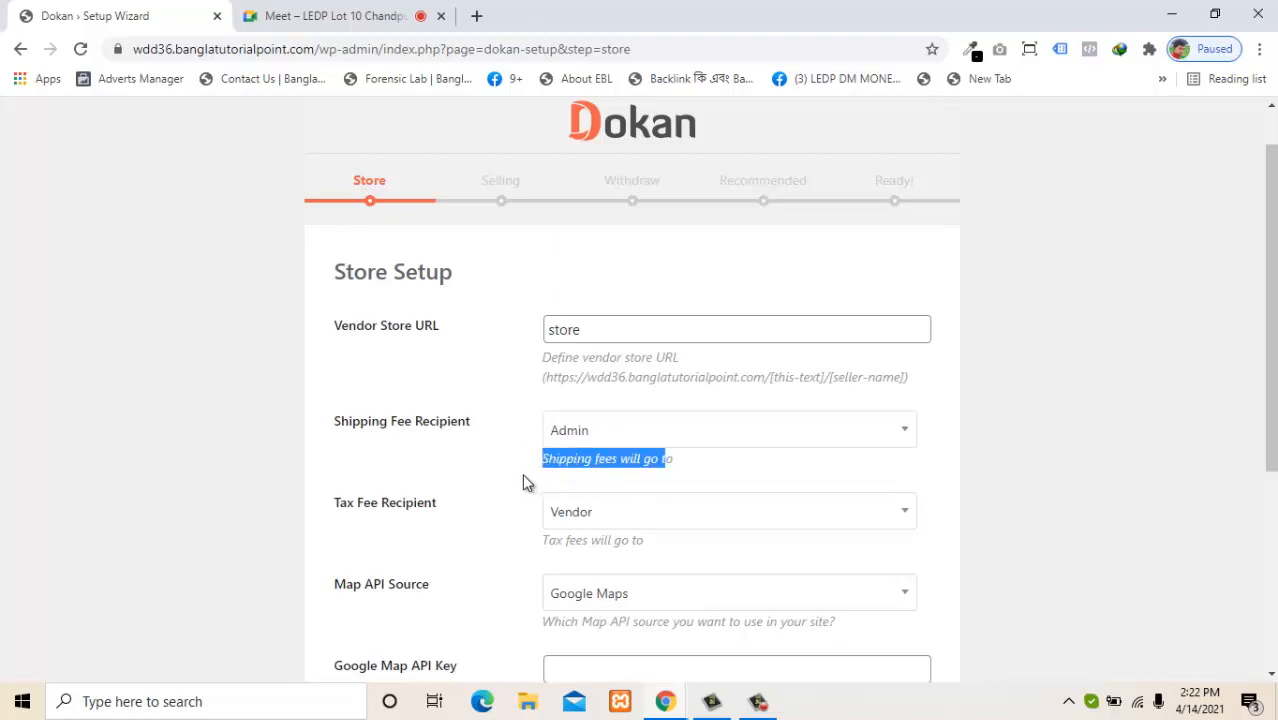
click(523, 483)
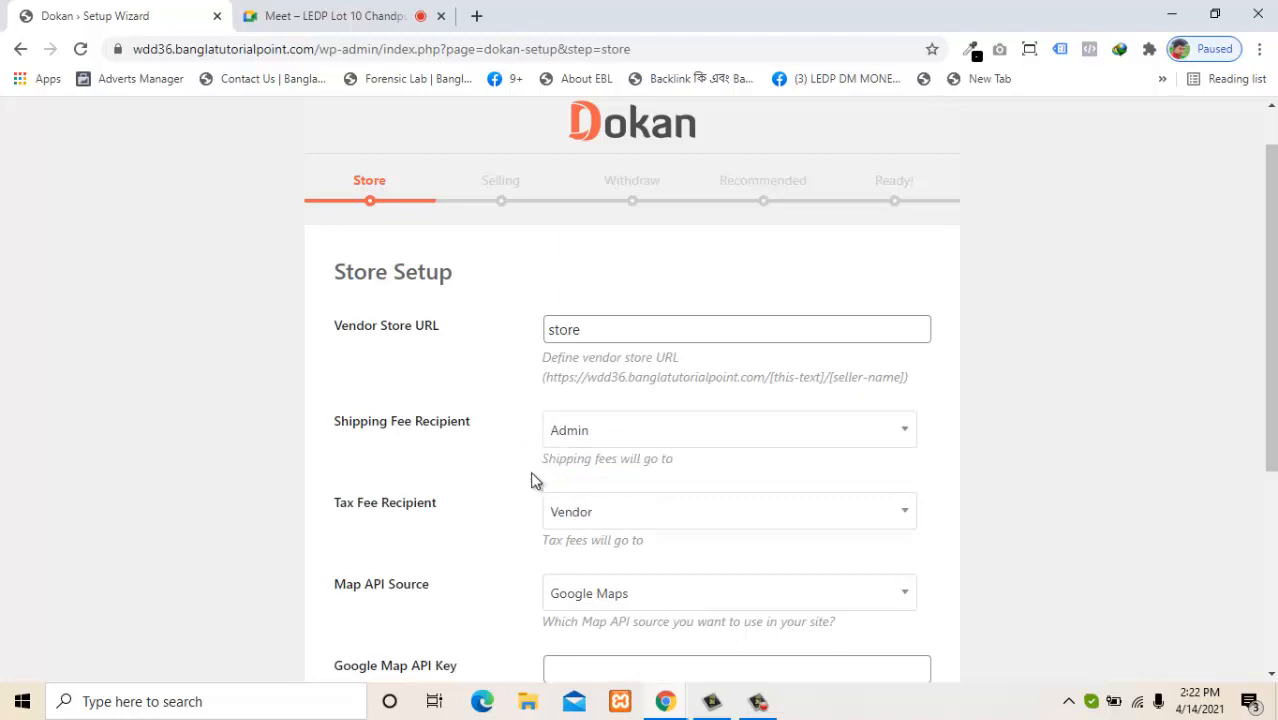
click(594, 444)
click(605, 470)
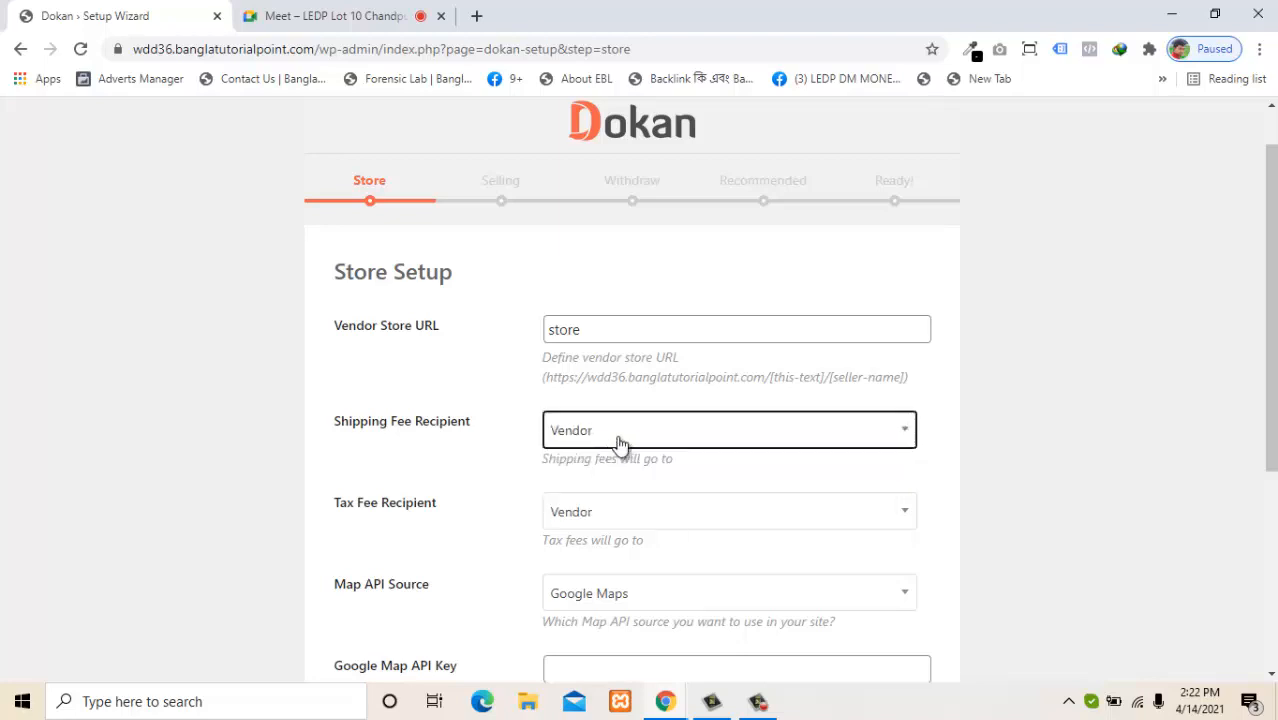
click(626, 440)
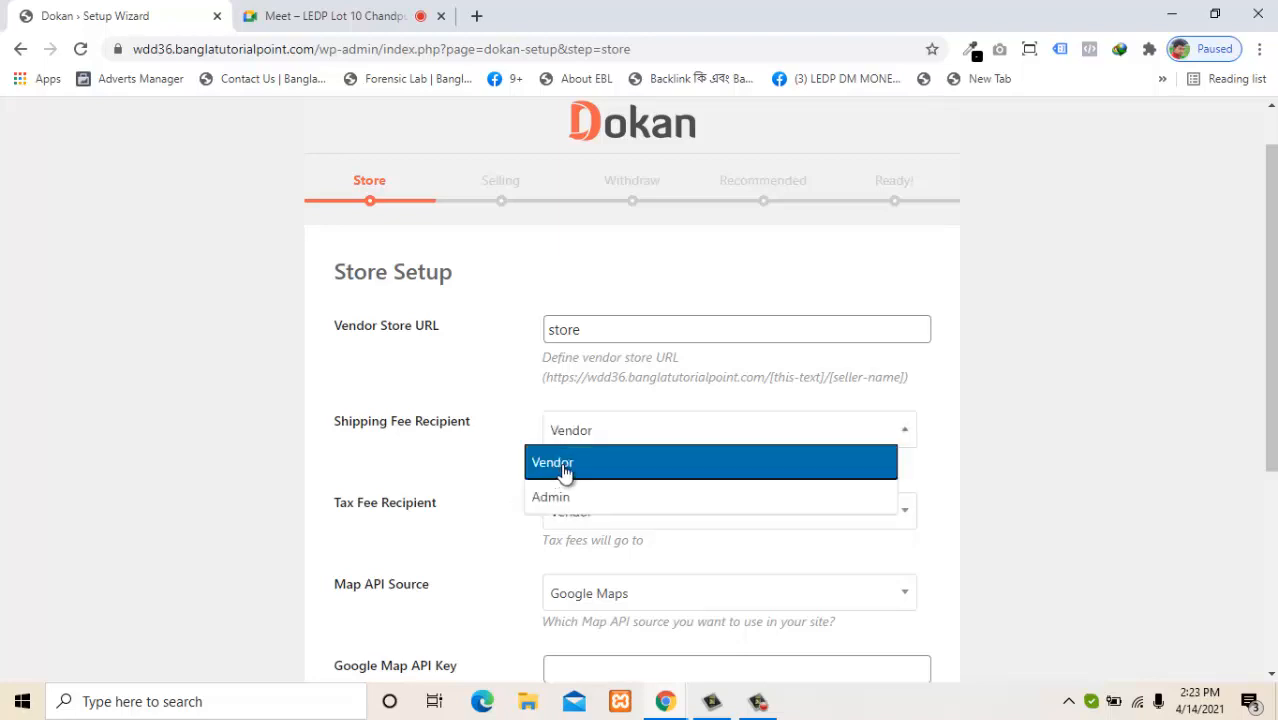
click(563, 466)
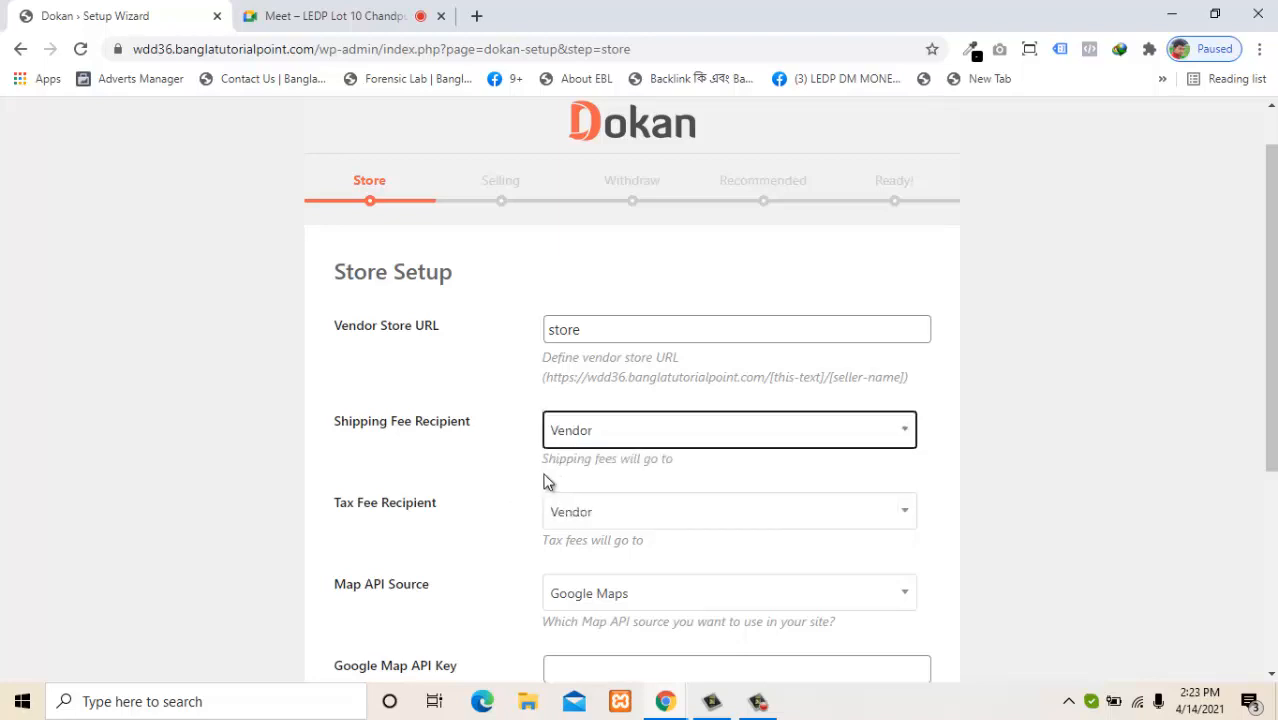
click(613, 440)
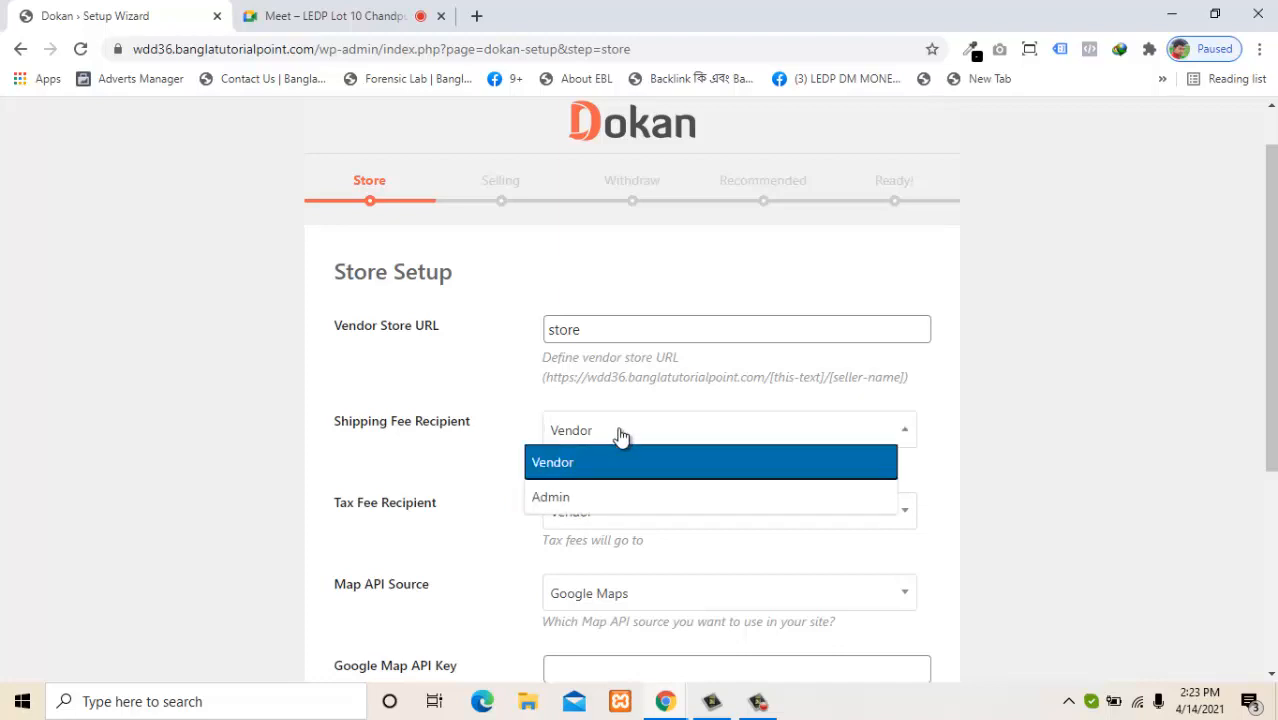
click(583, 497)
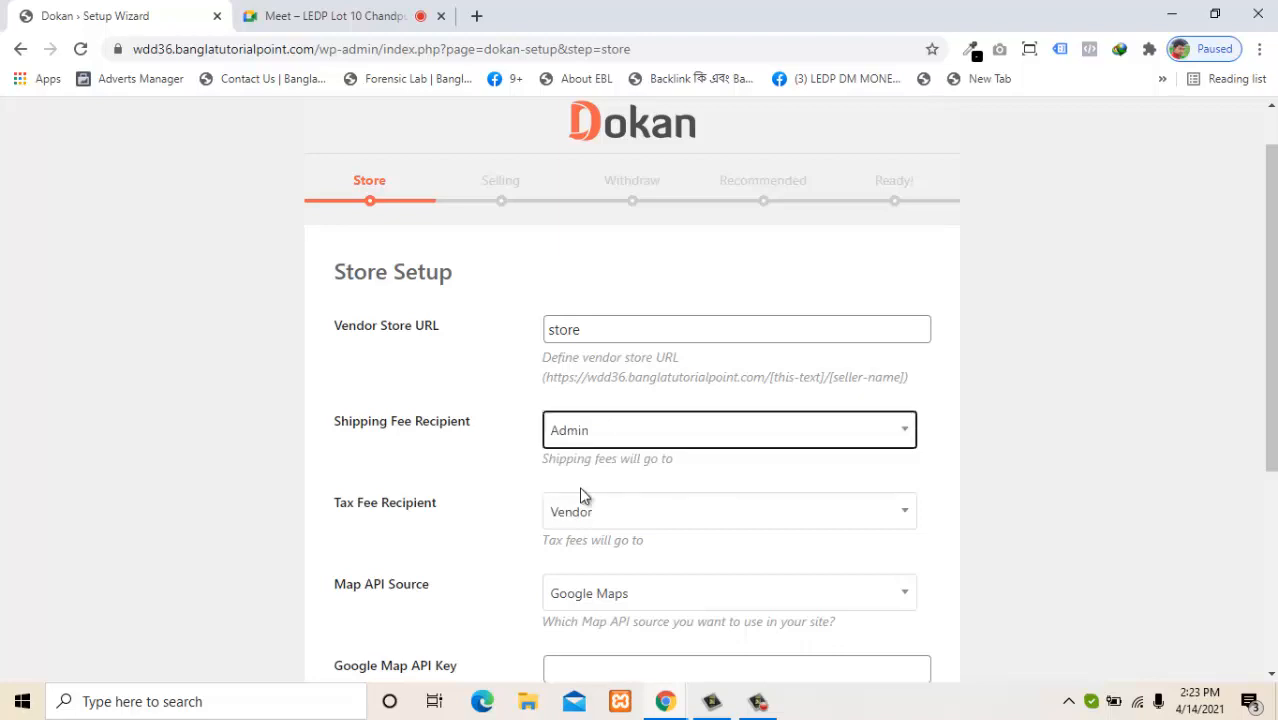
click(619, 445)
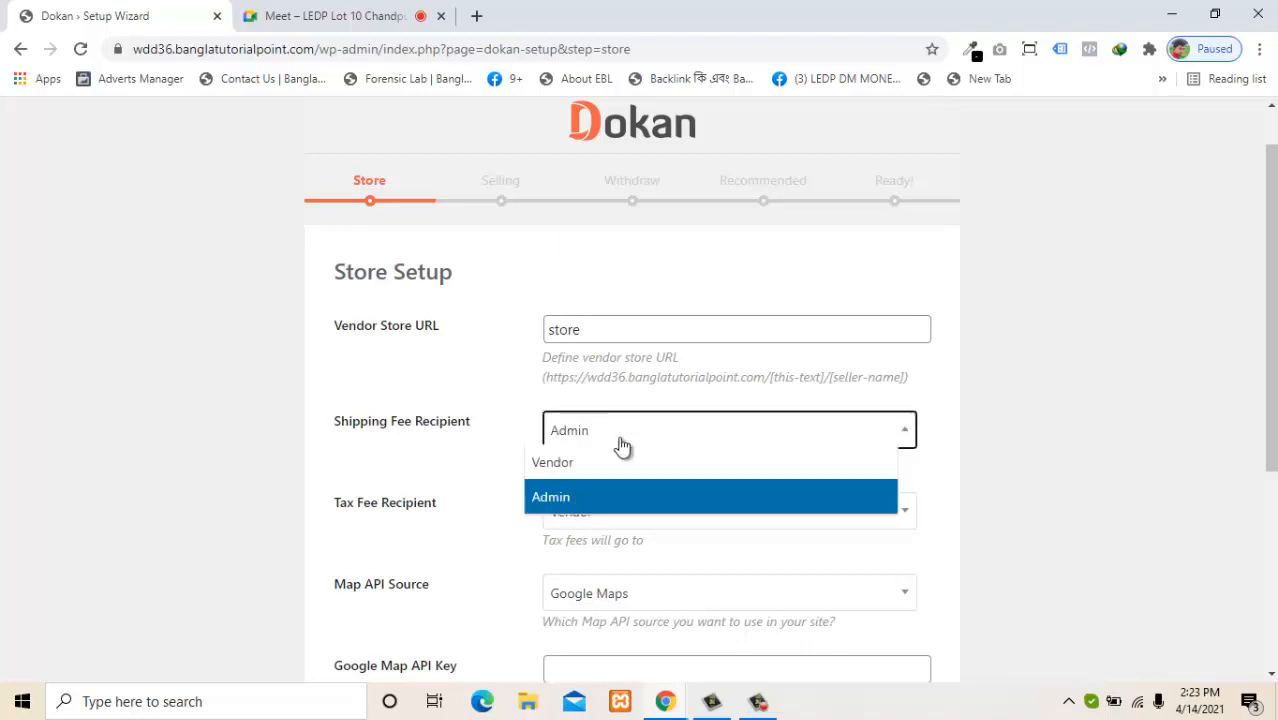
click(587, 462)
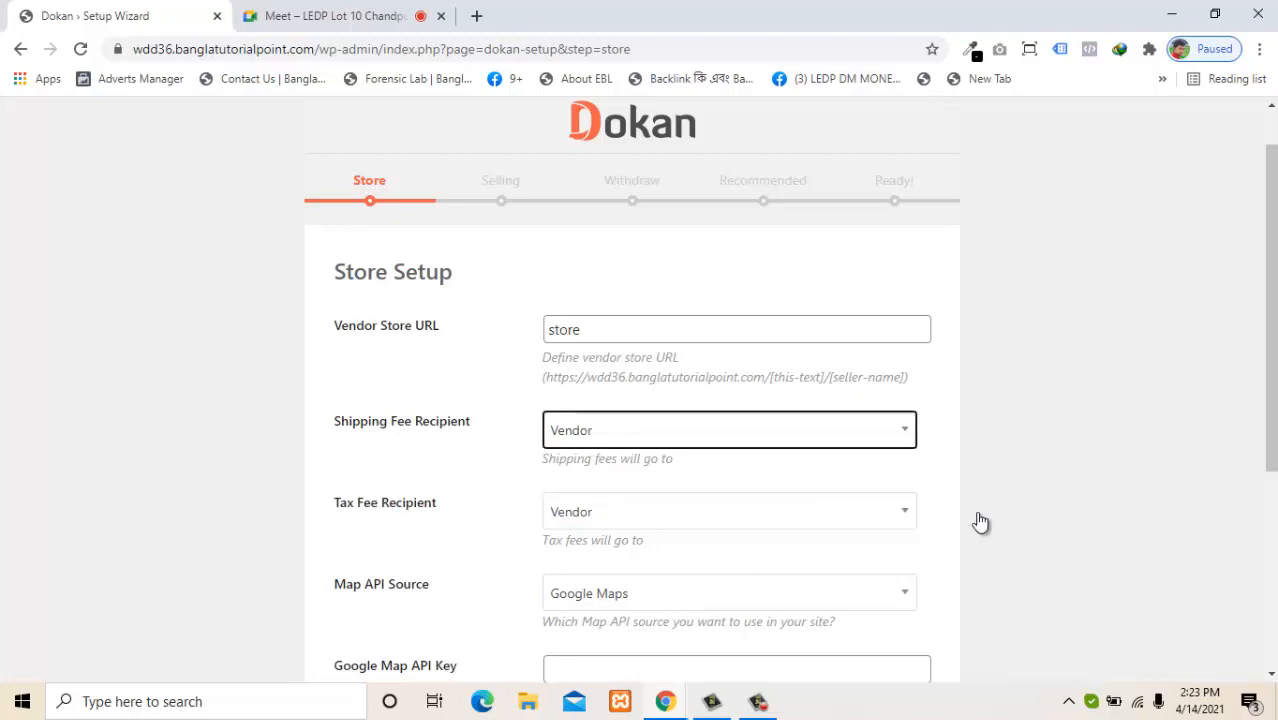
Set the Tax Fee Recipient to Admin.
scroll(1270, 445, down, 1)
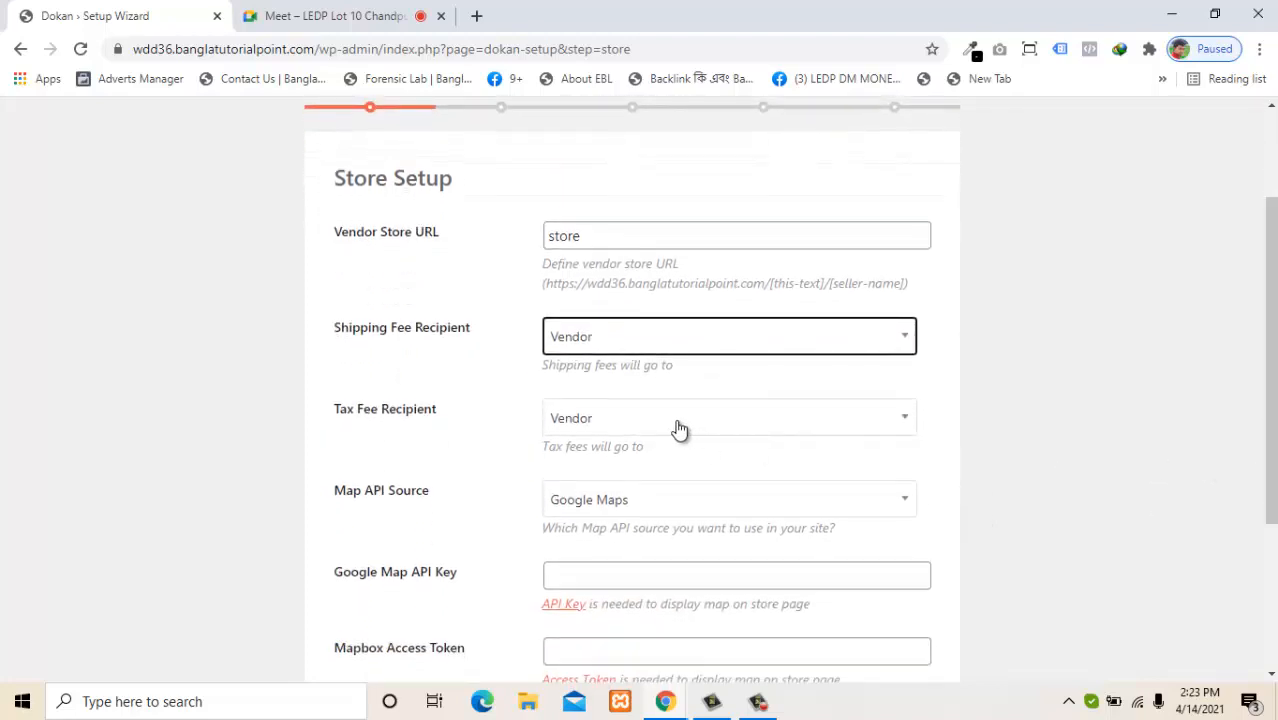
click(678, 428)
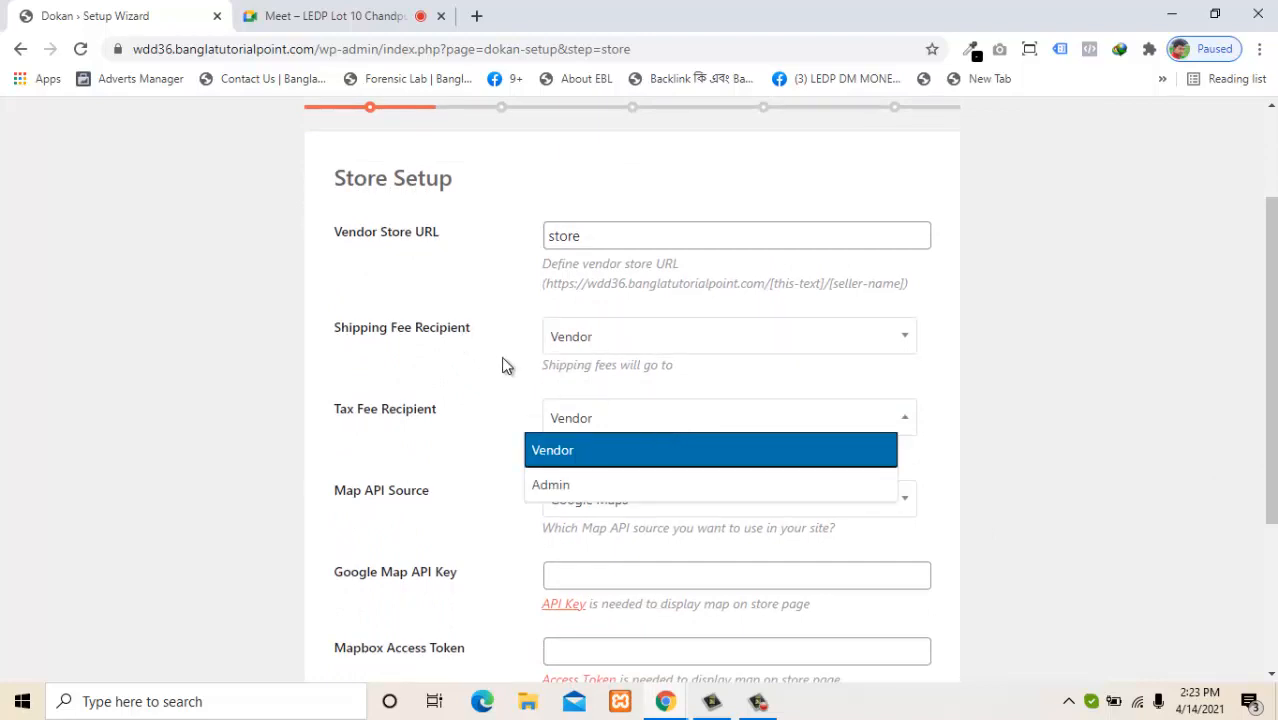
click(570, 488)
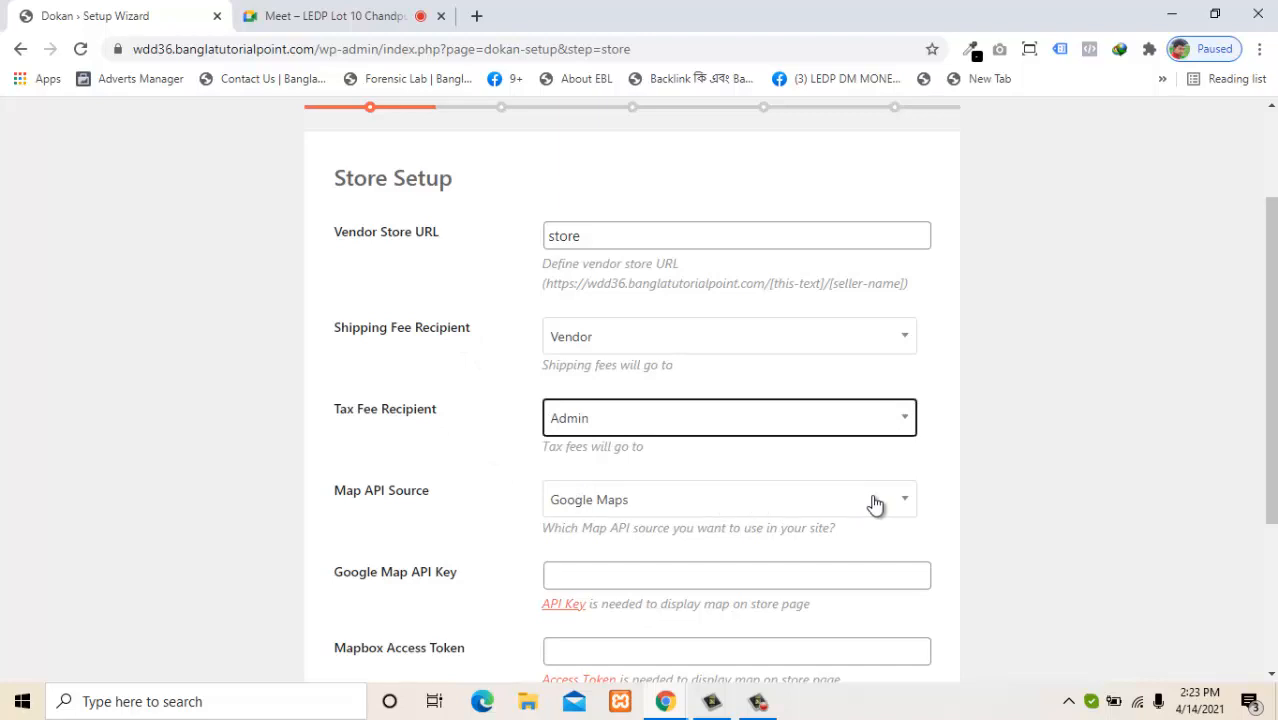
drag(1272, 390, 1274, 408)
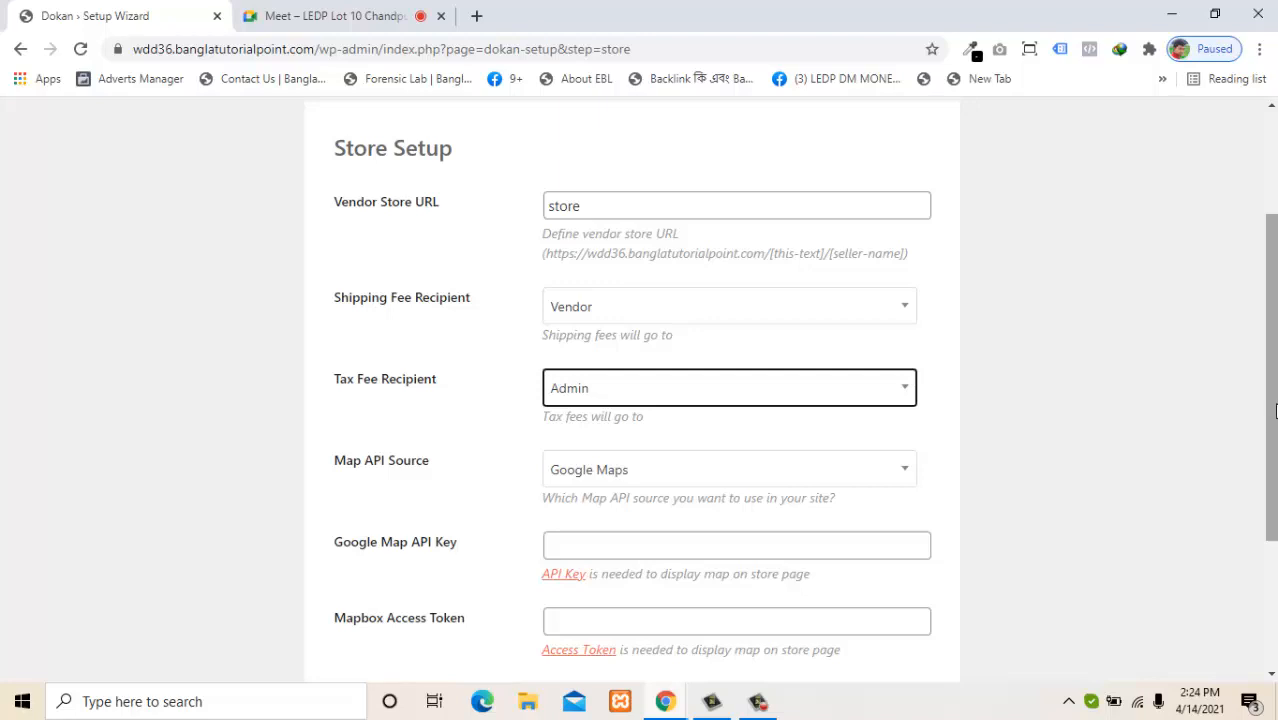
drag(1270, 422, 1258, 483)
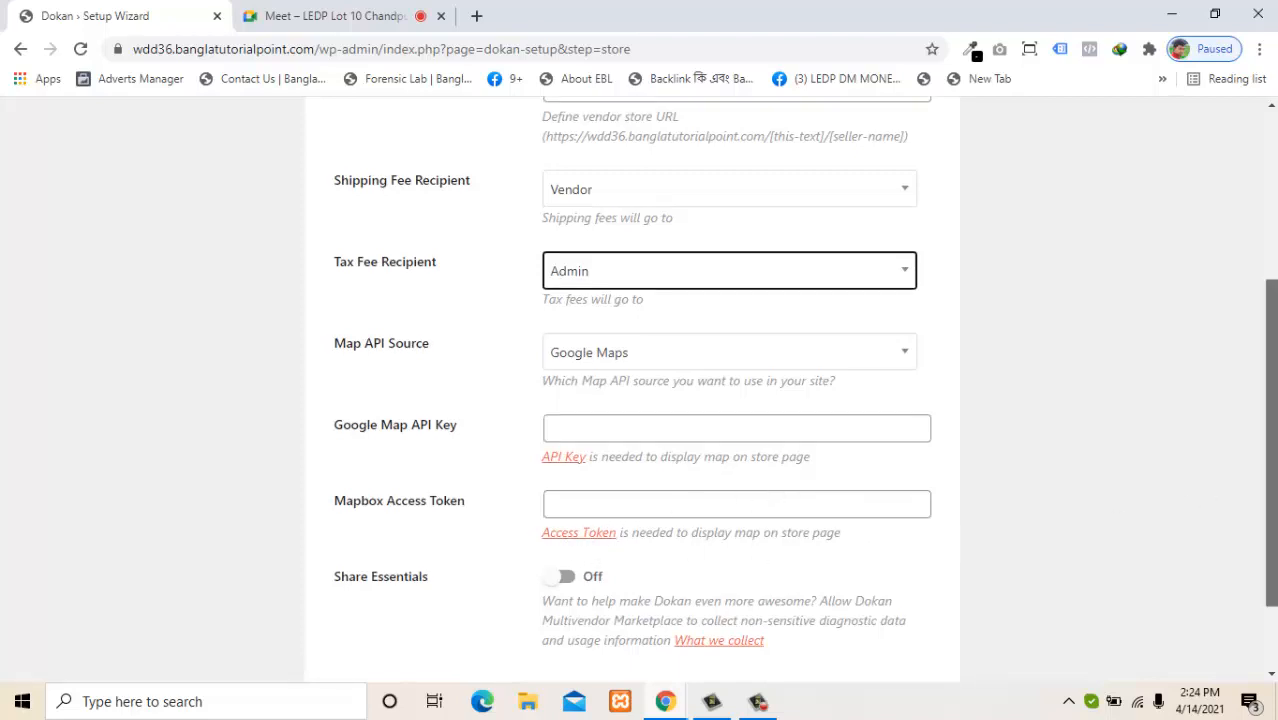
Toggle Share Essentials on and back off, then submit the Store Setup with Continue.
scroll(1215, 487, down, 2)
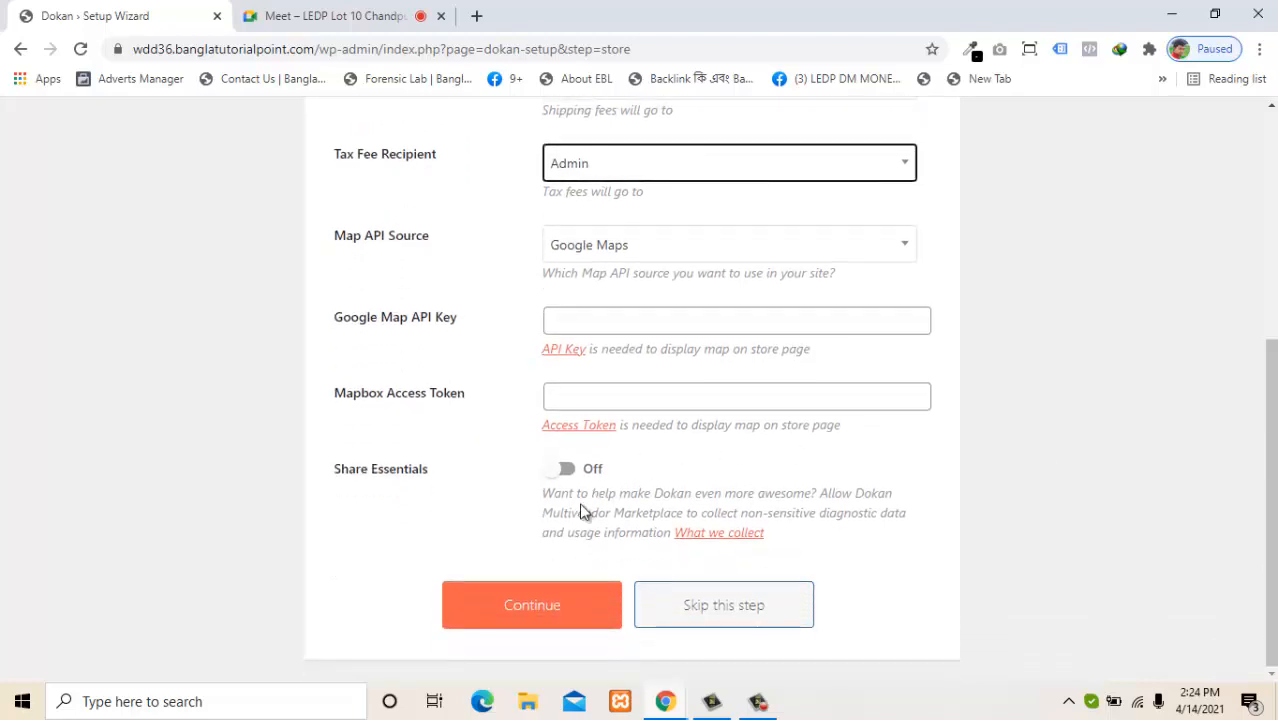
drag(576, 507, 874, 481)
click(690, 515)
drag(585, 518, 858, 514)
click(858, 530)
click(617, 532)
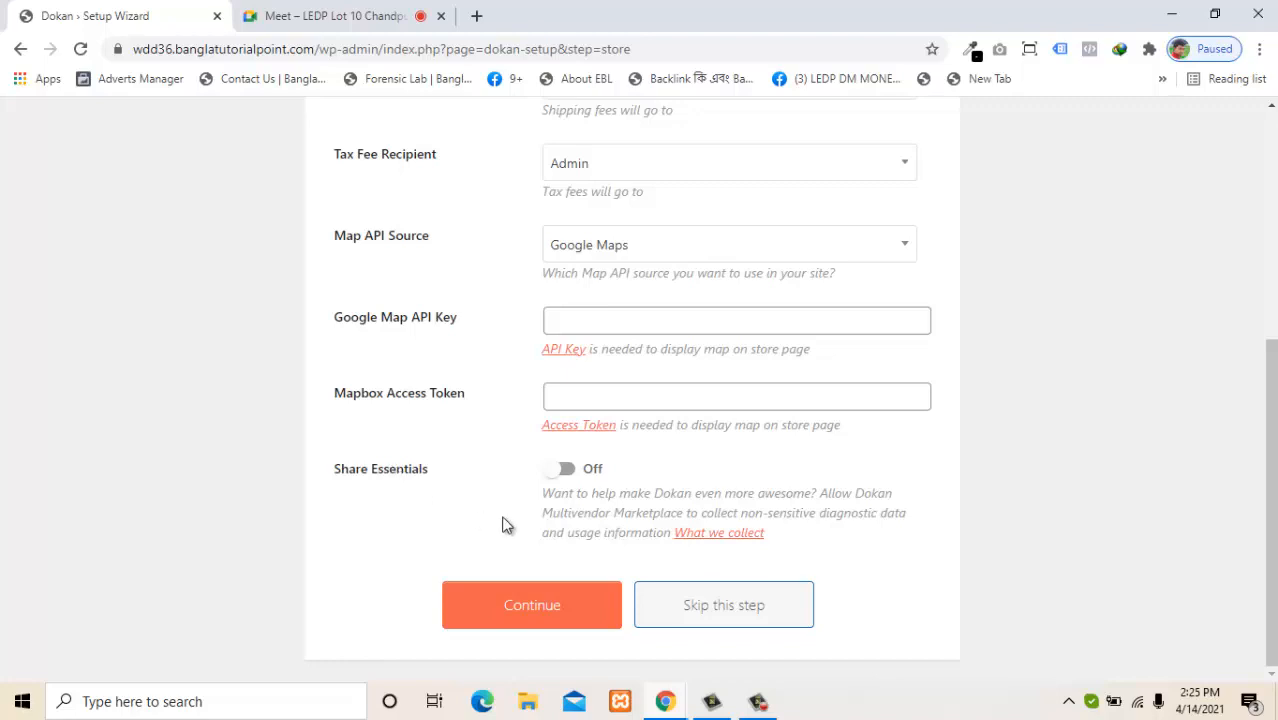
click(565, 470)
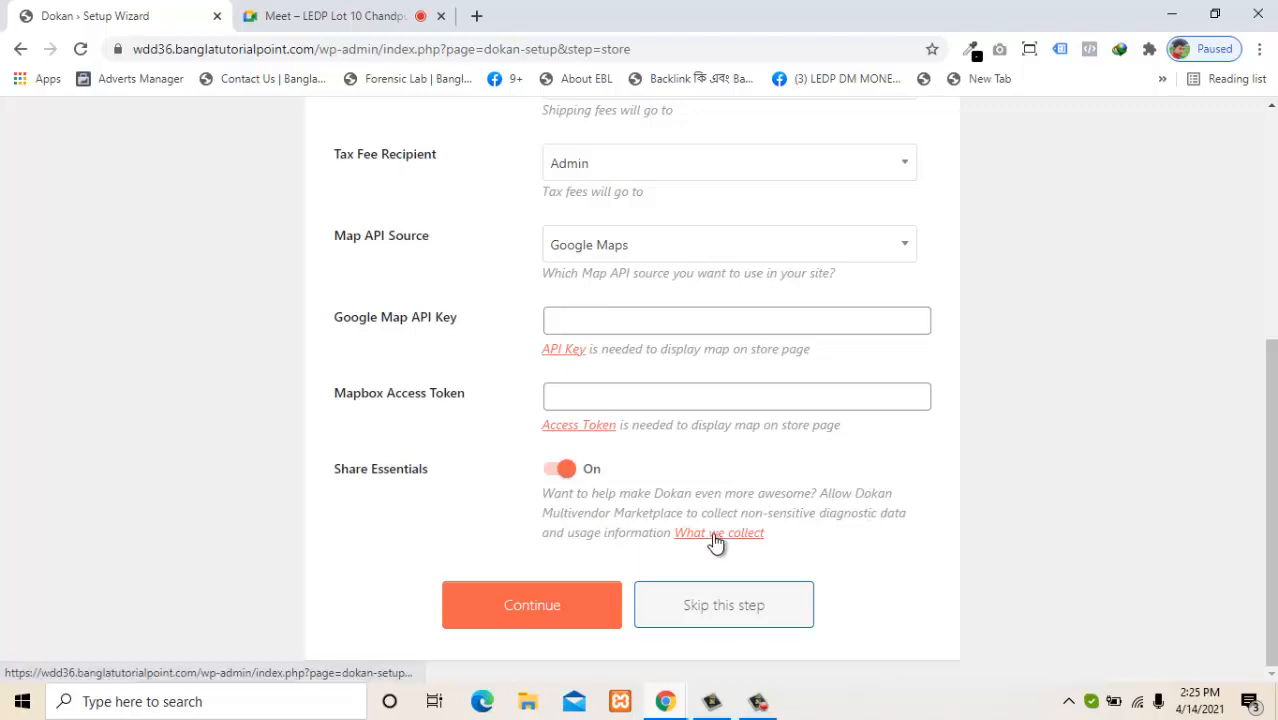
click(551, 472)
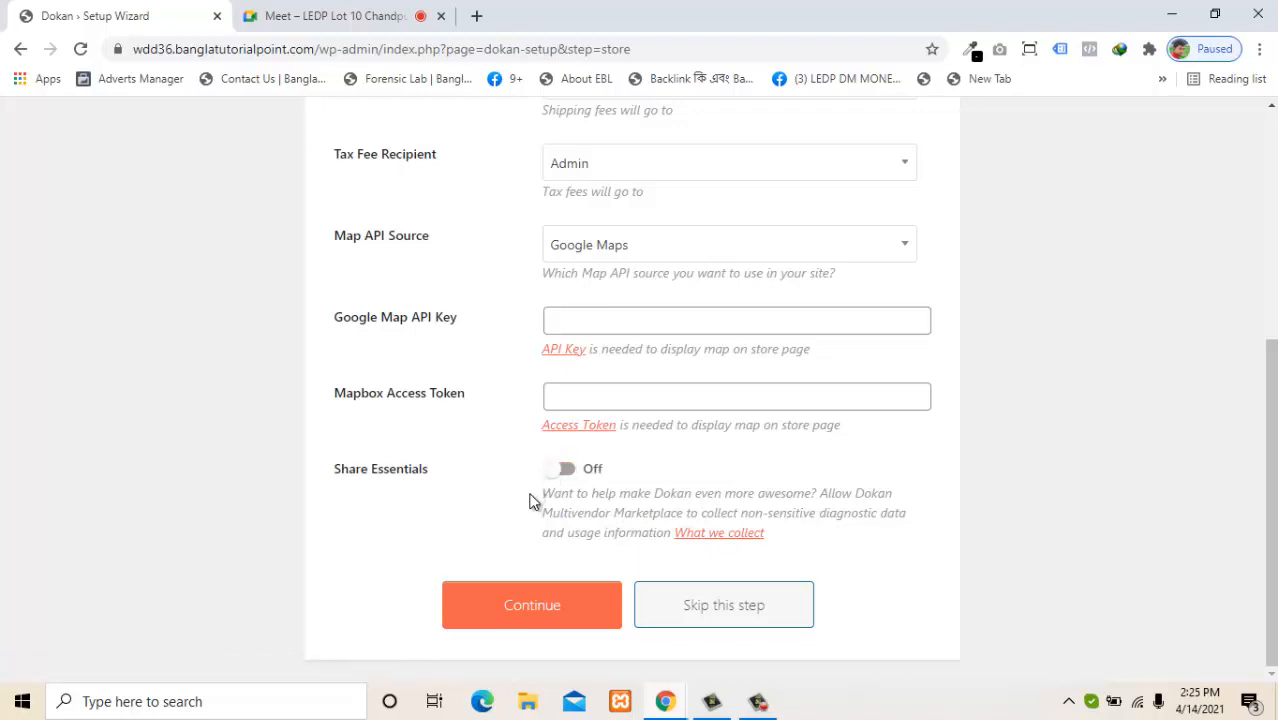
click(528, 605)
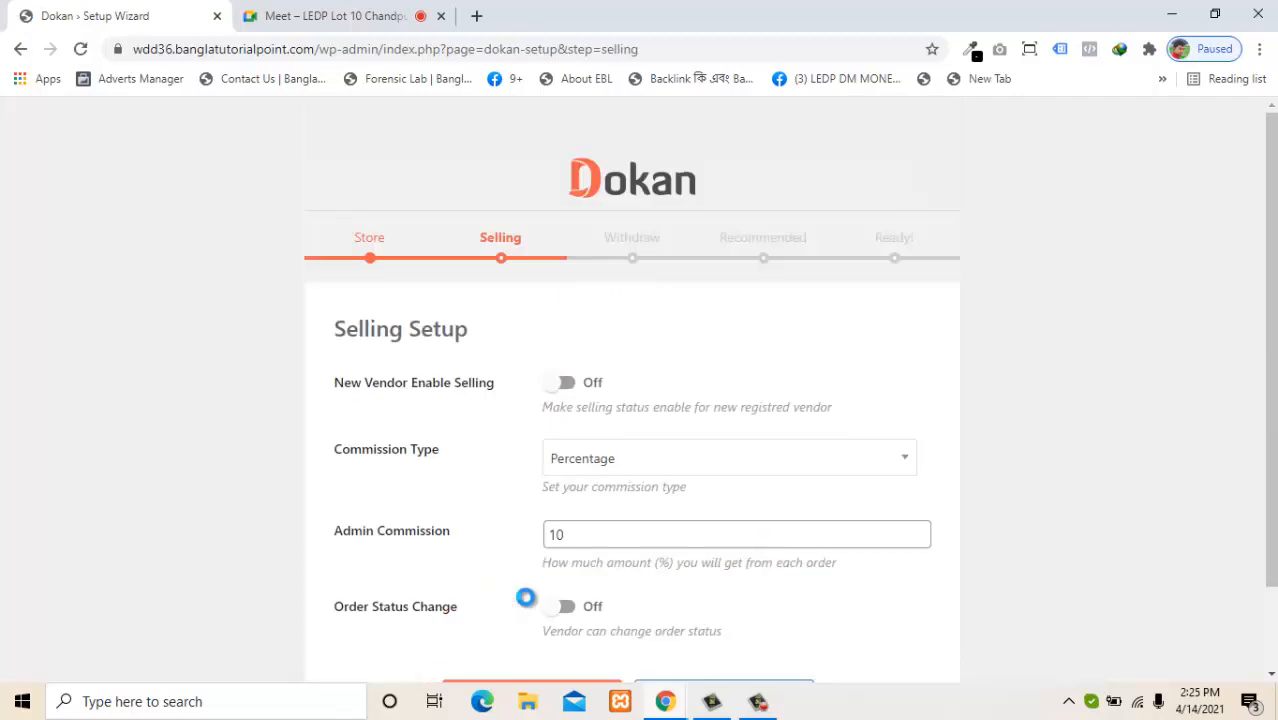
Leave new-vendor selling off and keep the commission type as Percentage at 10.
scroll(1268, 350, down, 1)
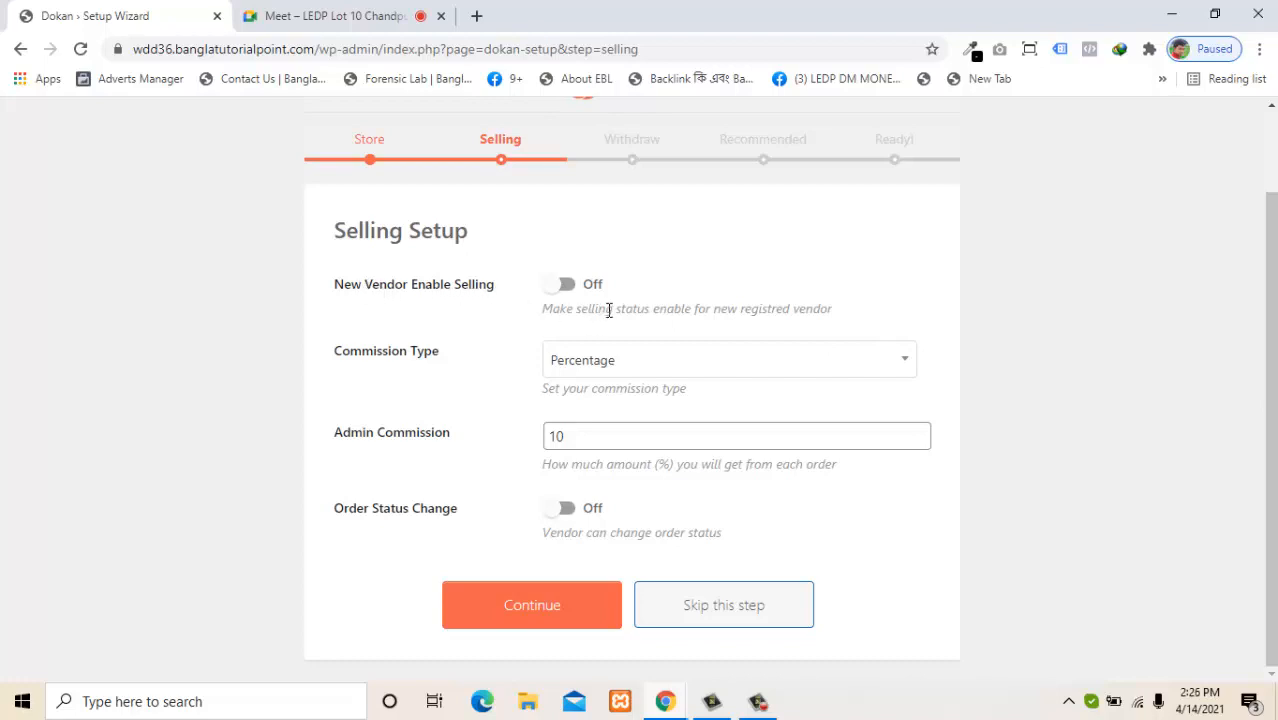
mouse_move(600, 313)
mouse_down()
mouse_move(770, 321)
mouse_move(619, 316)
mouse_up()
click(843, 333)
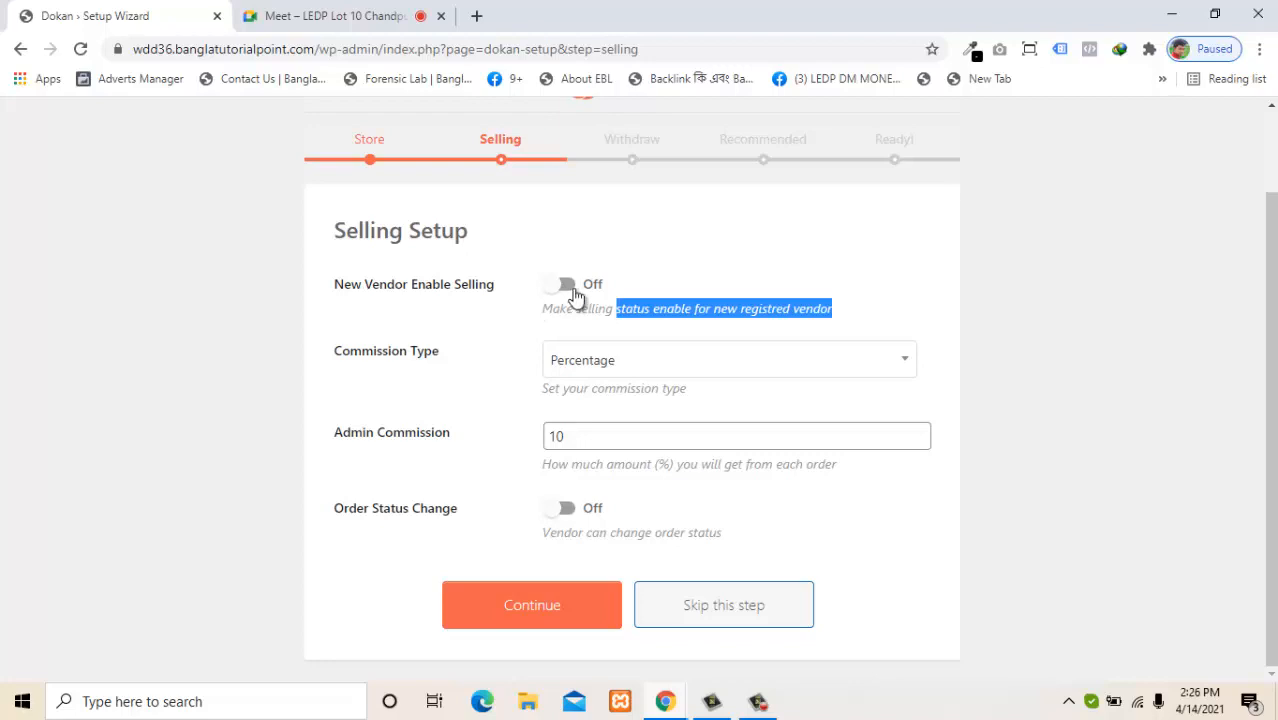
click(573, 289)
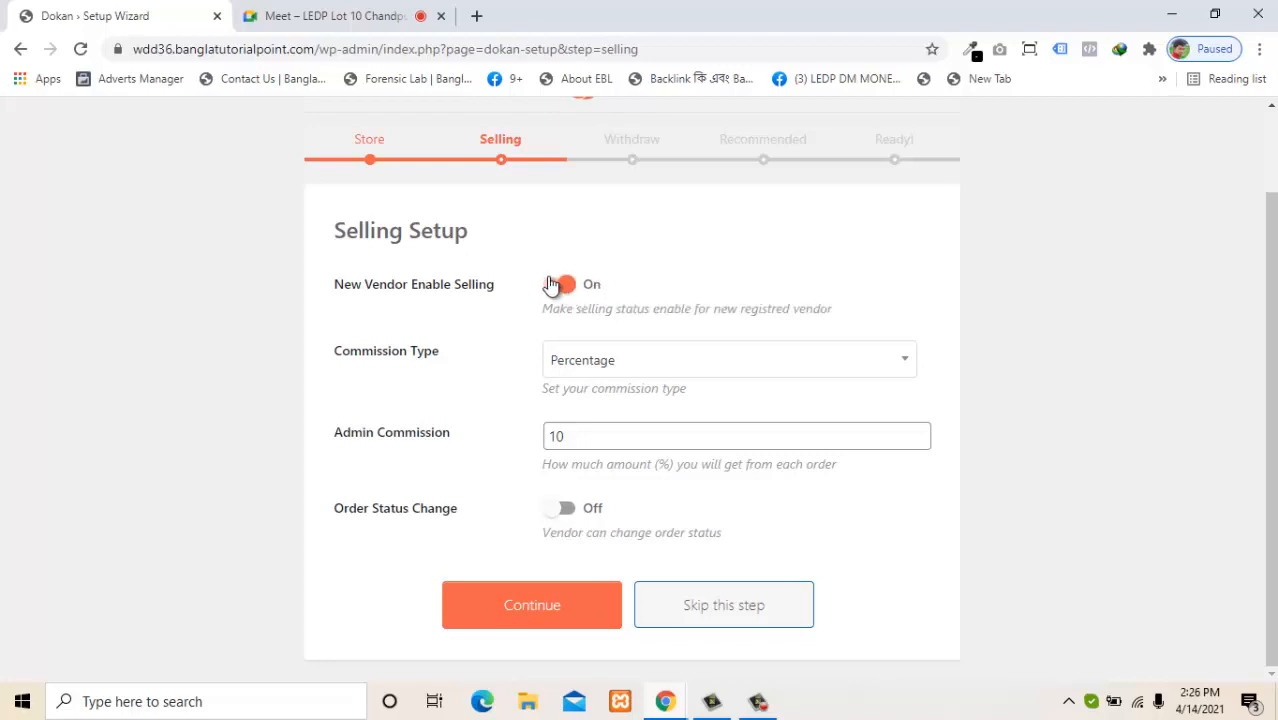
click(551, 286)
click(627, 355)
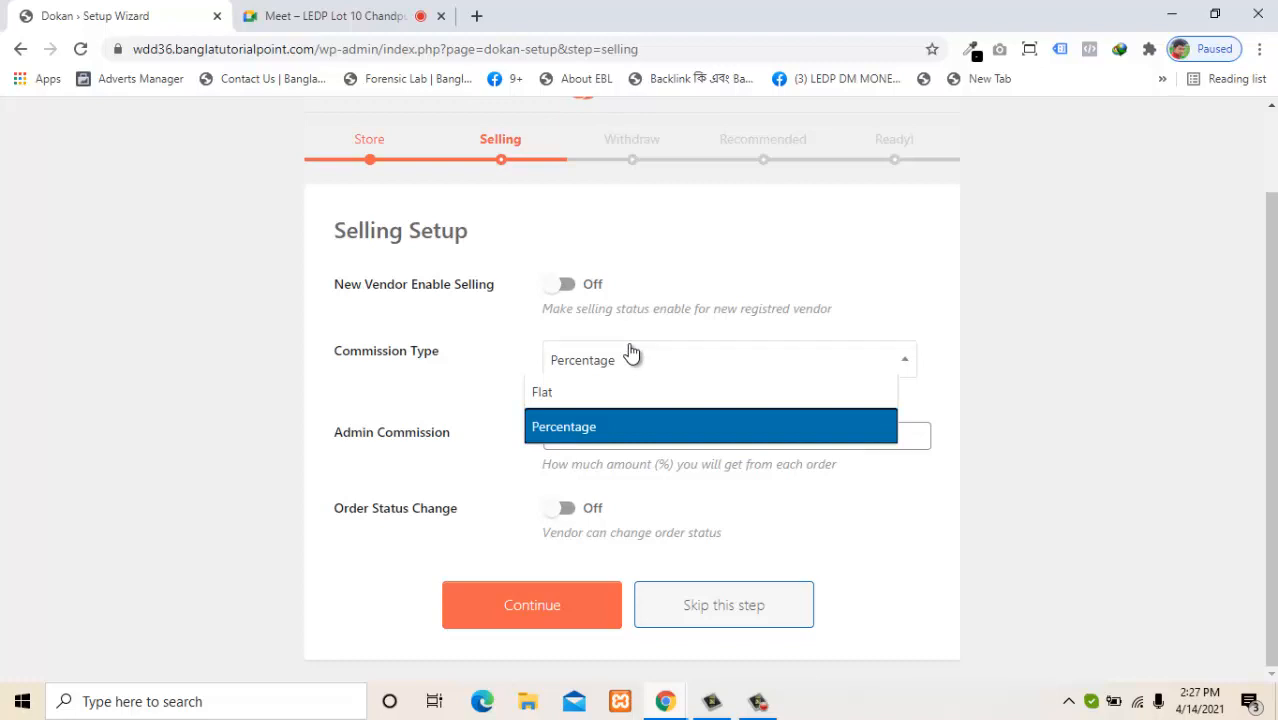
click(557, 389)
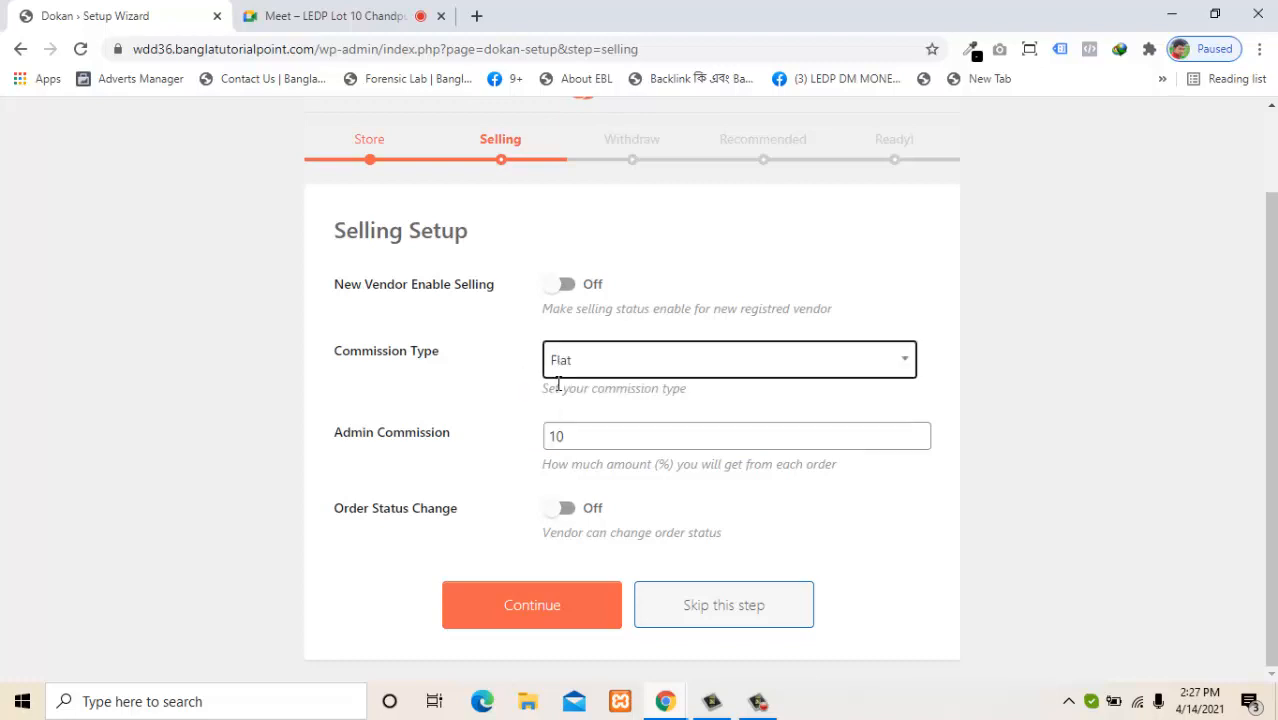
click(614, 358)
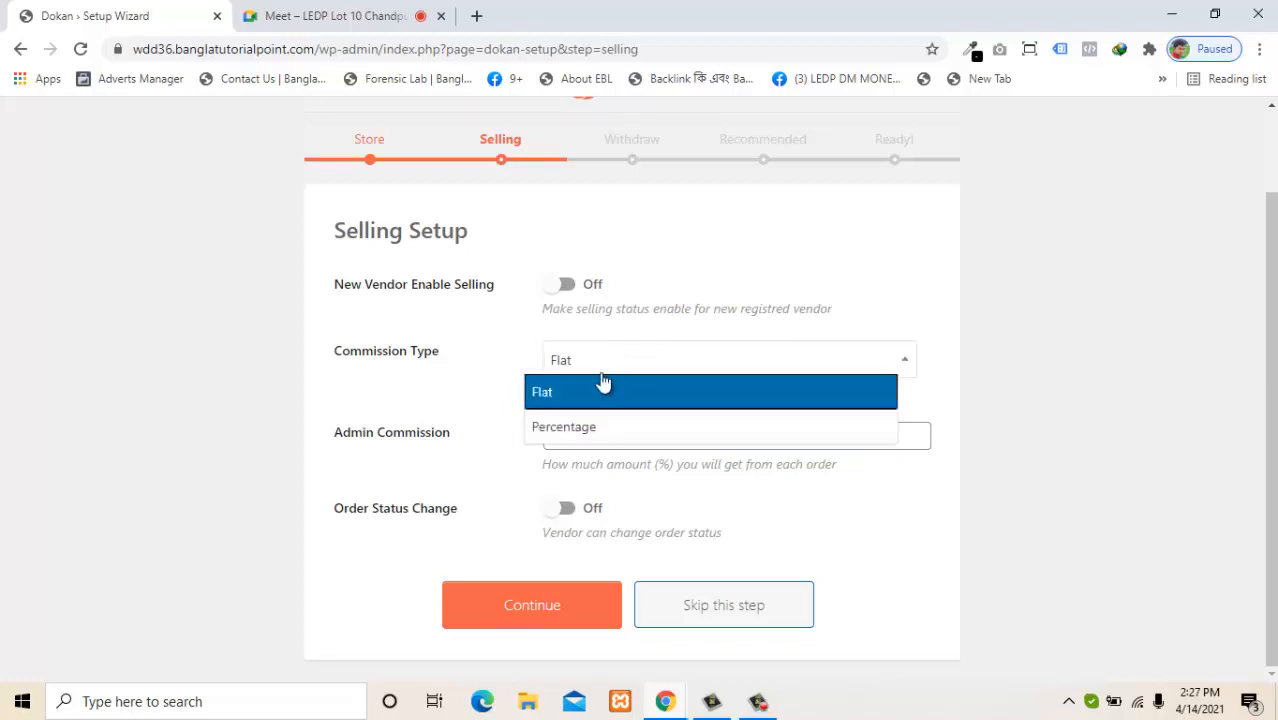
click(577, 424)
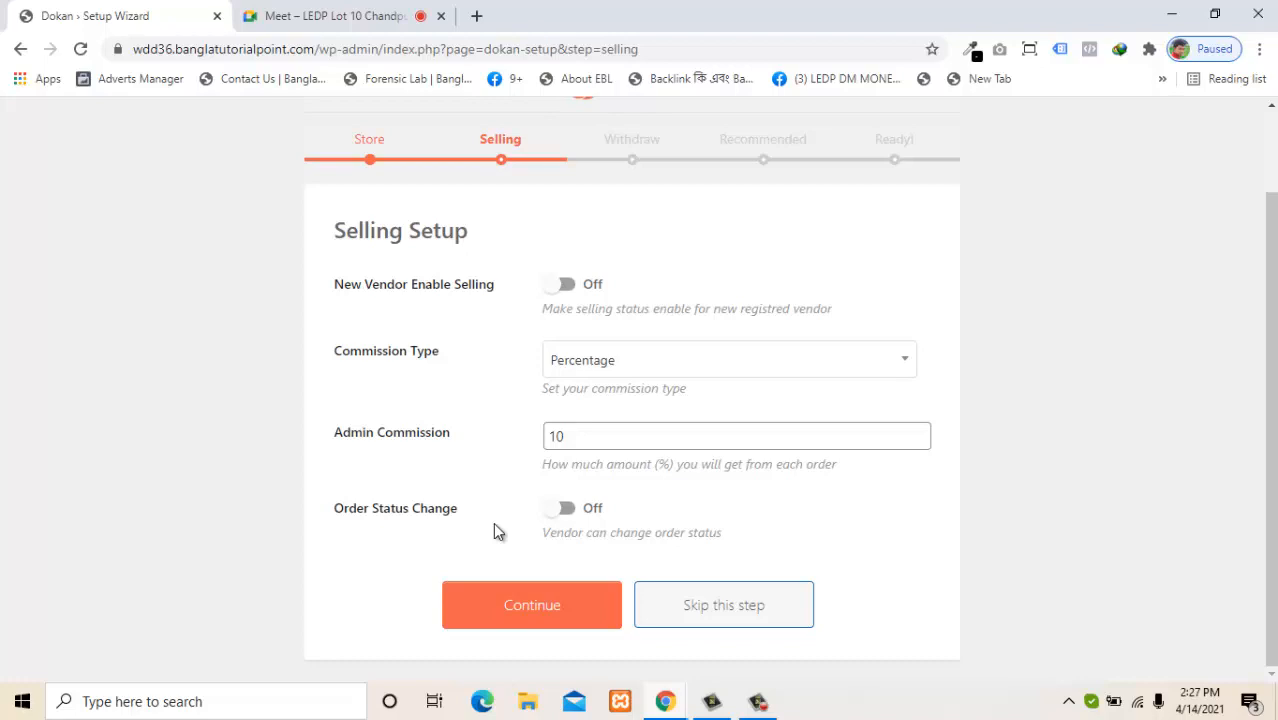
Leave vendor order status changes off and submit the Selling Setup.
click(566, 516)
double_click(566, 516)
double_click(566, 516)
click(566, 516)
click(568, 622)
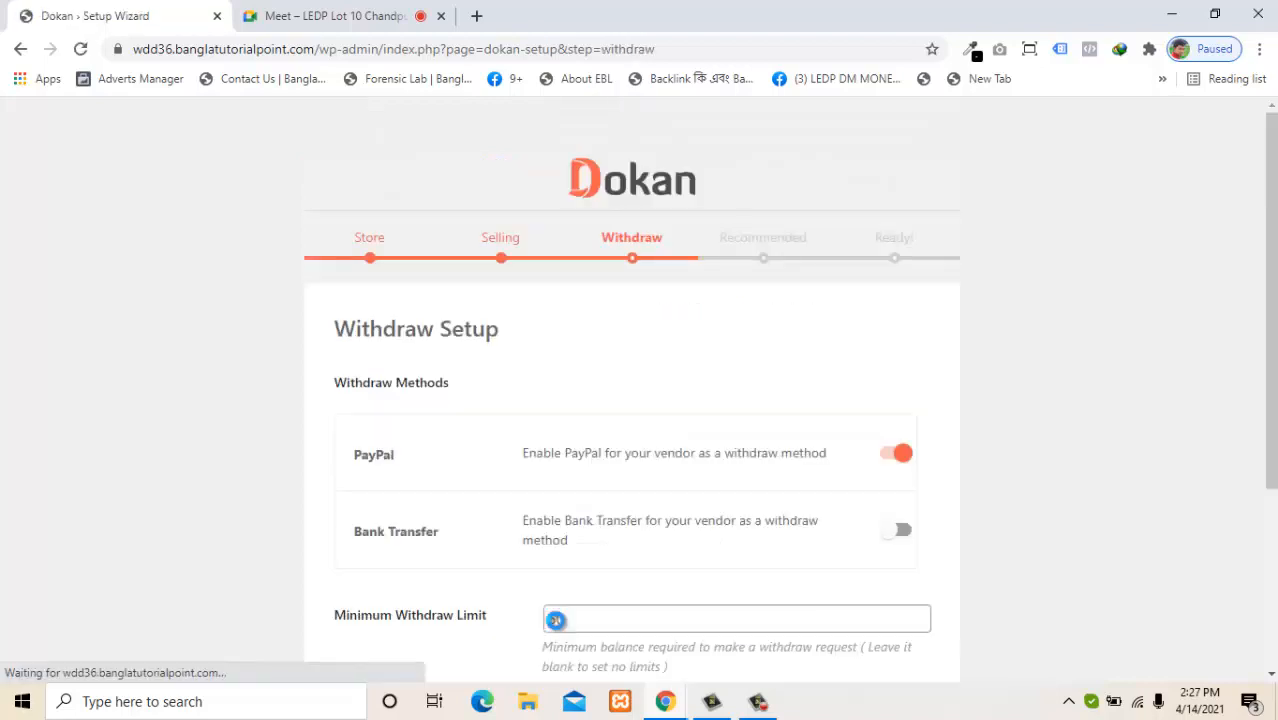
Switch the withdraw methods to Bank Transfer on and PayPal off.
scroll(1275, 316, down, 1)
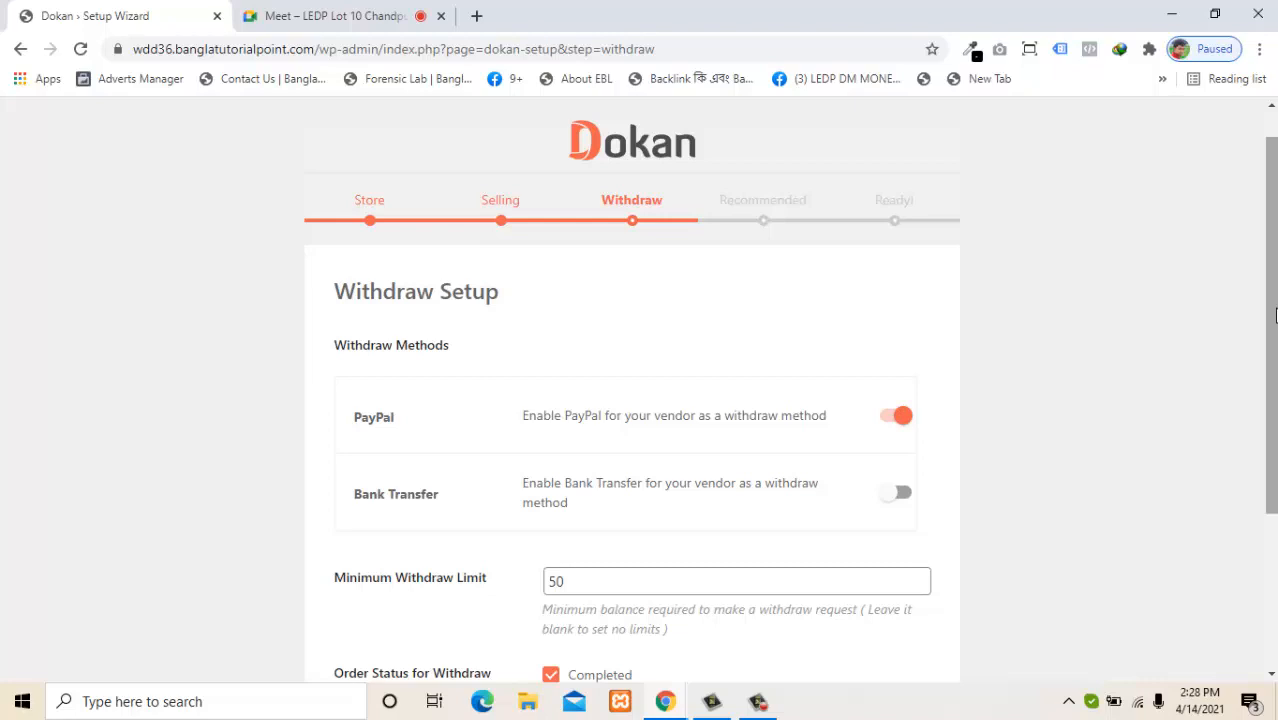
drag(1266, 314, 1248, 400)
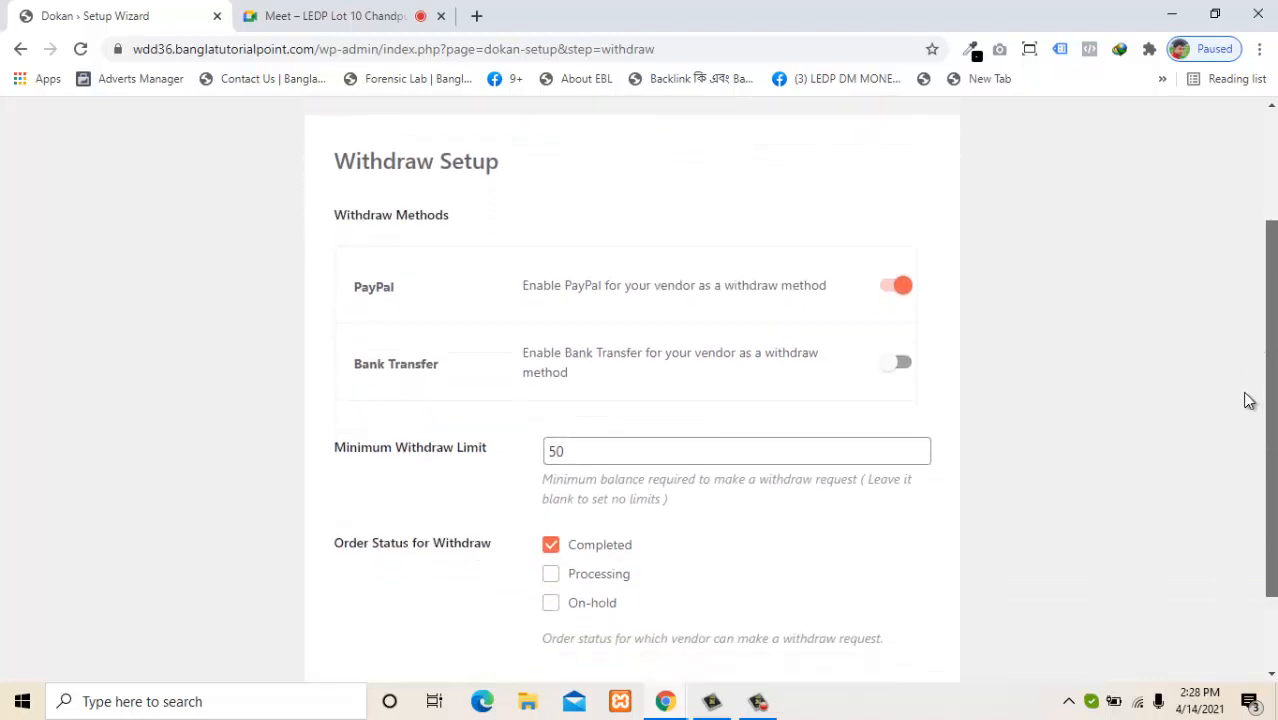
click(885, 289)
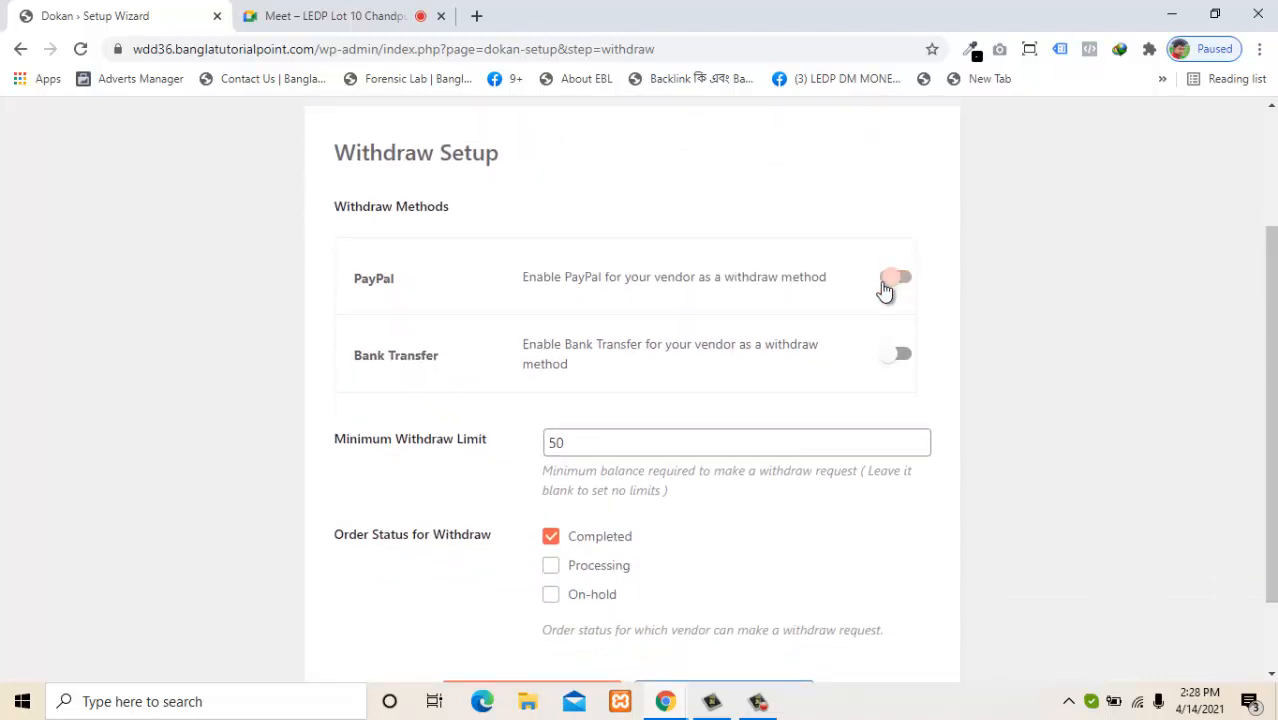
click(912, 360)
Change the minimum withdraw limit from 50 to 500.
drag(1270, 382, 1260, 443)
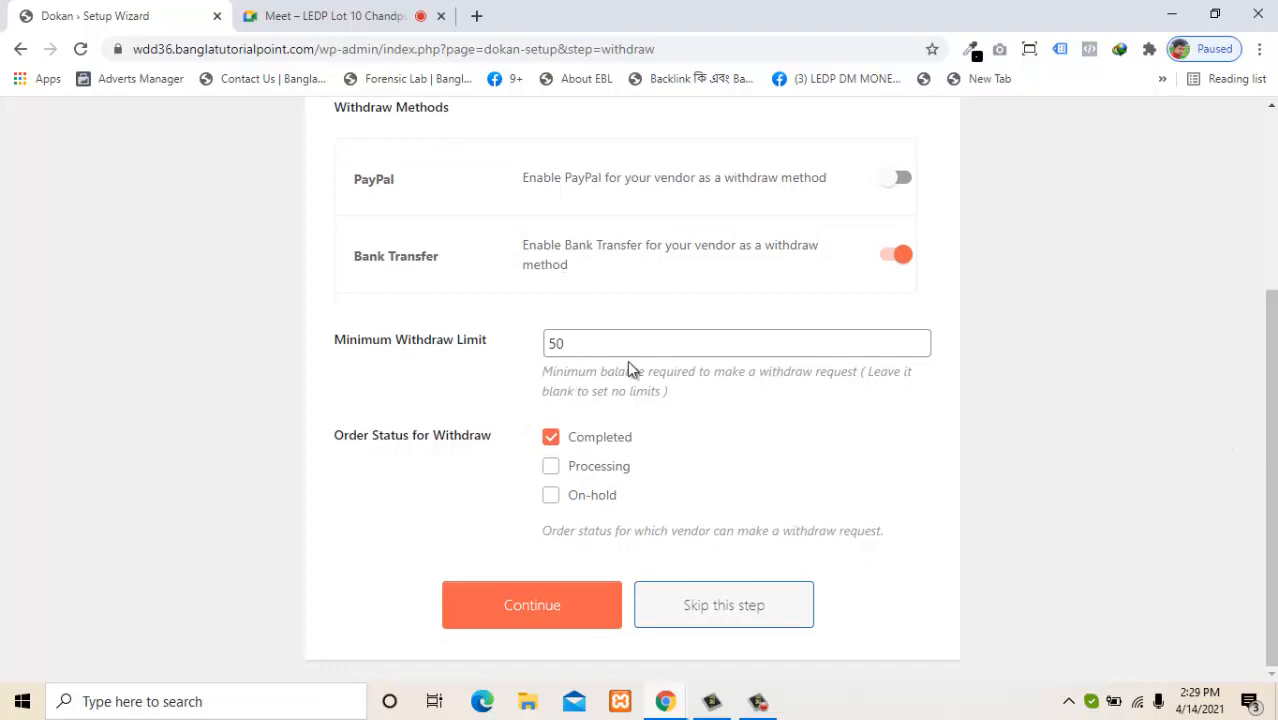
drag(644, 349, 408, 355)
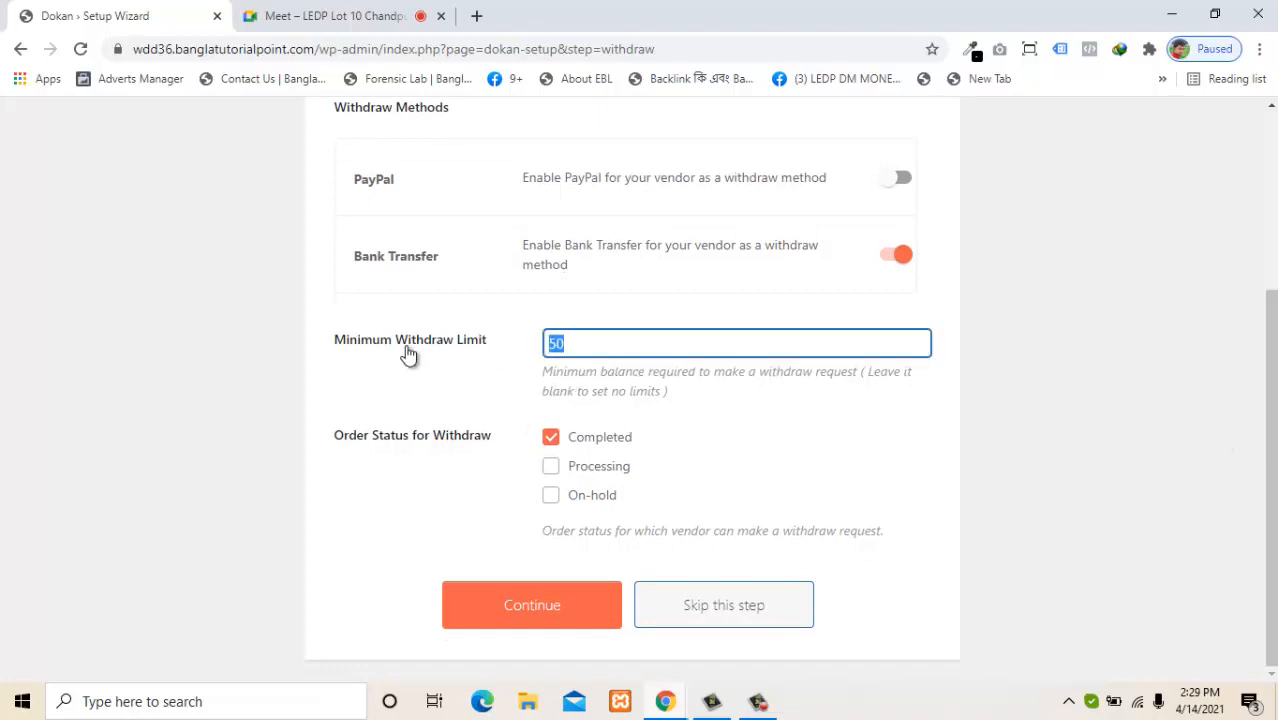
key(BackSpace)
text(500)
click(418, 398)
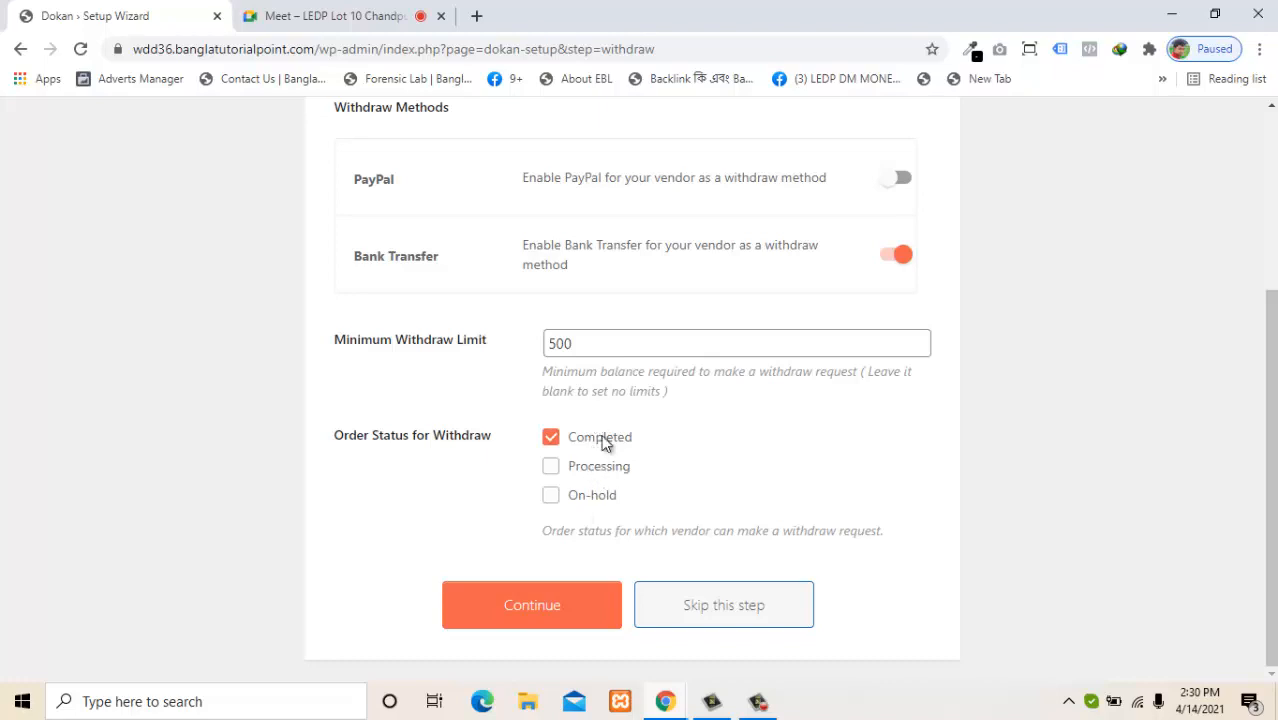
Keep only Completed as the withdraw order status and save the withdraw settings.
click(619, 476)
click(598, 442)
click(603, 462)
click(608, 436)
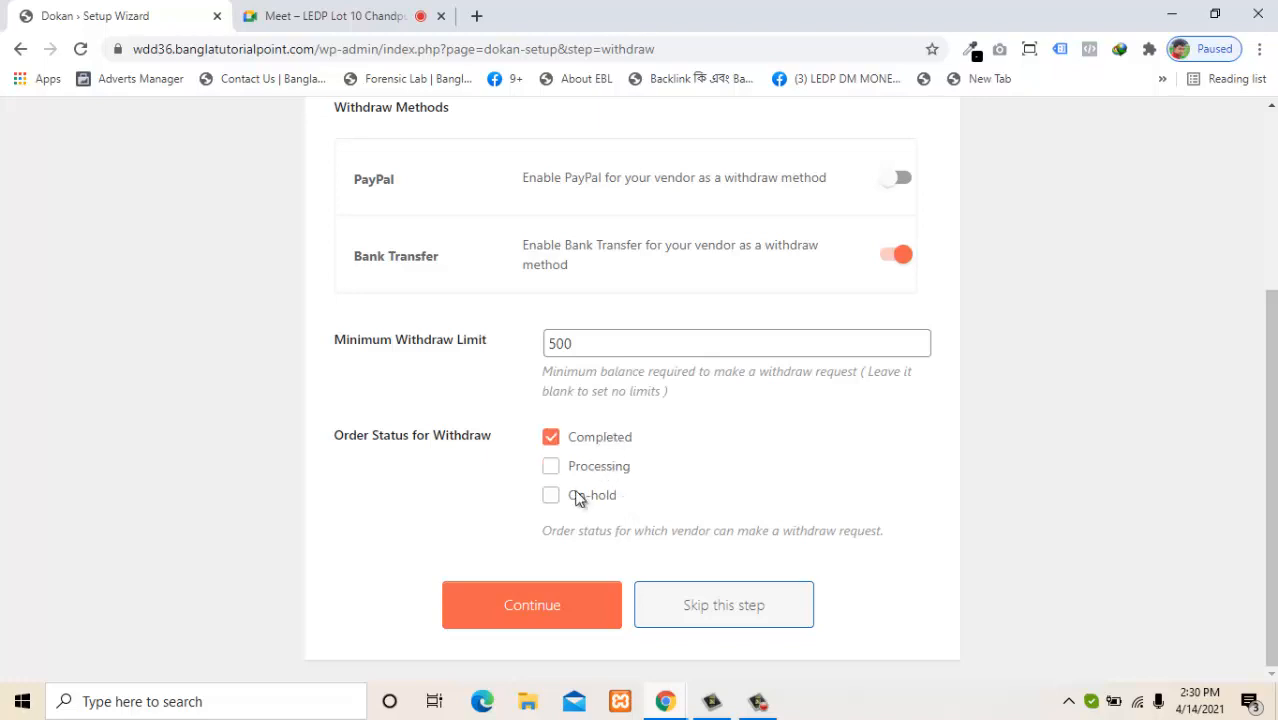
click(541, 604)
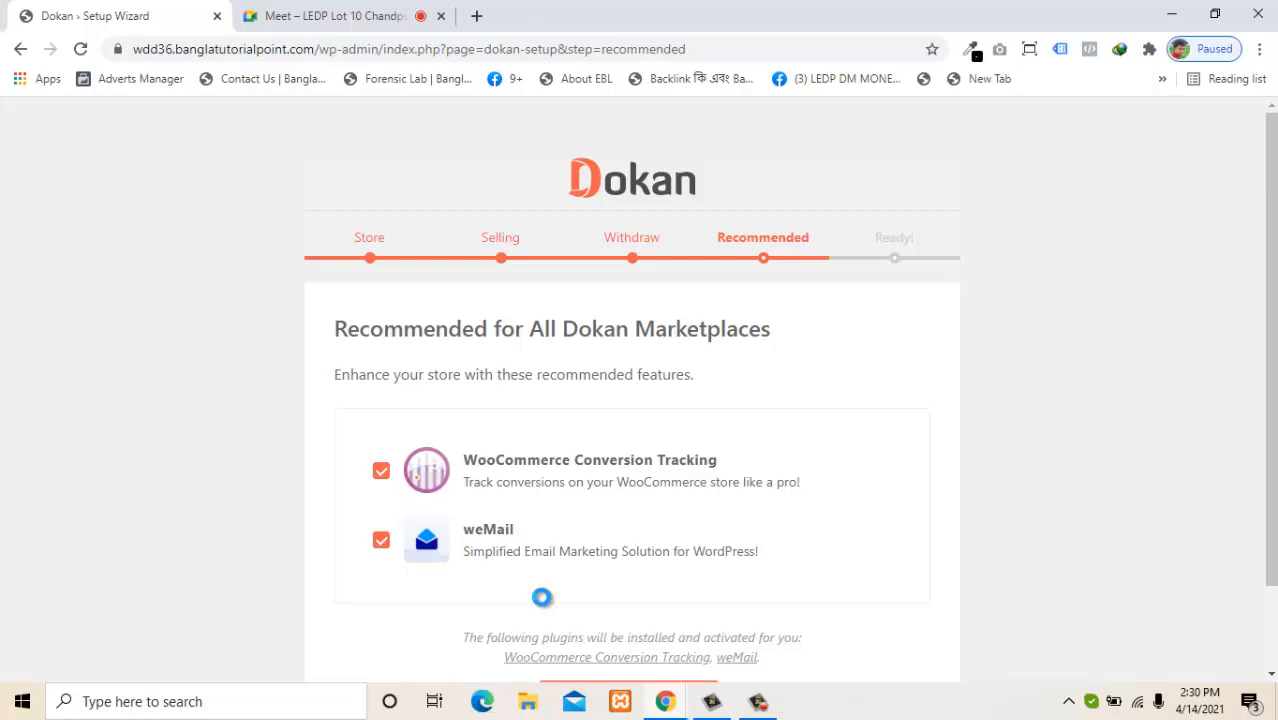
Uncheck weMail, keeping WooCommerce Conversion Tracking, and continue to the final wizard screen.
scroll(1135, 451, down, 2)
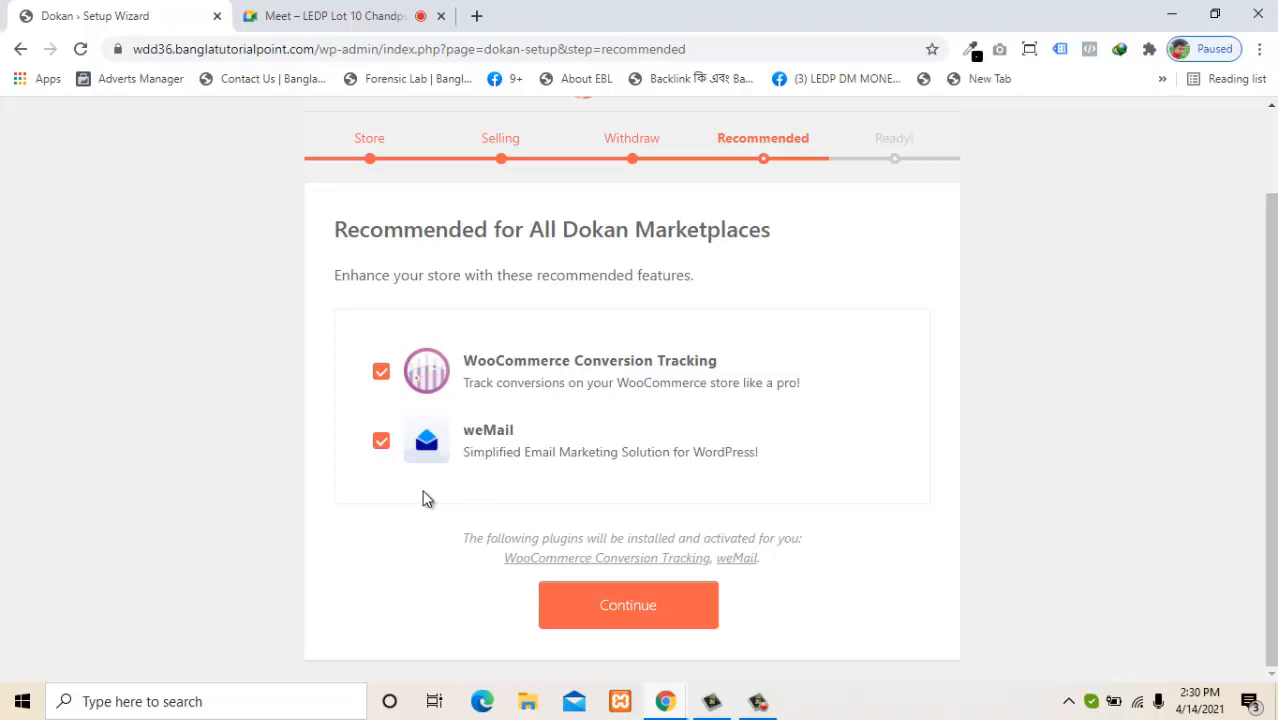
click(382, 443)
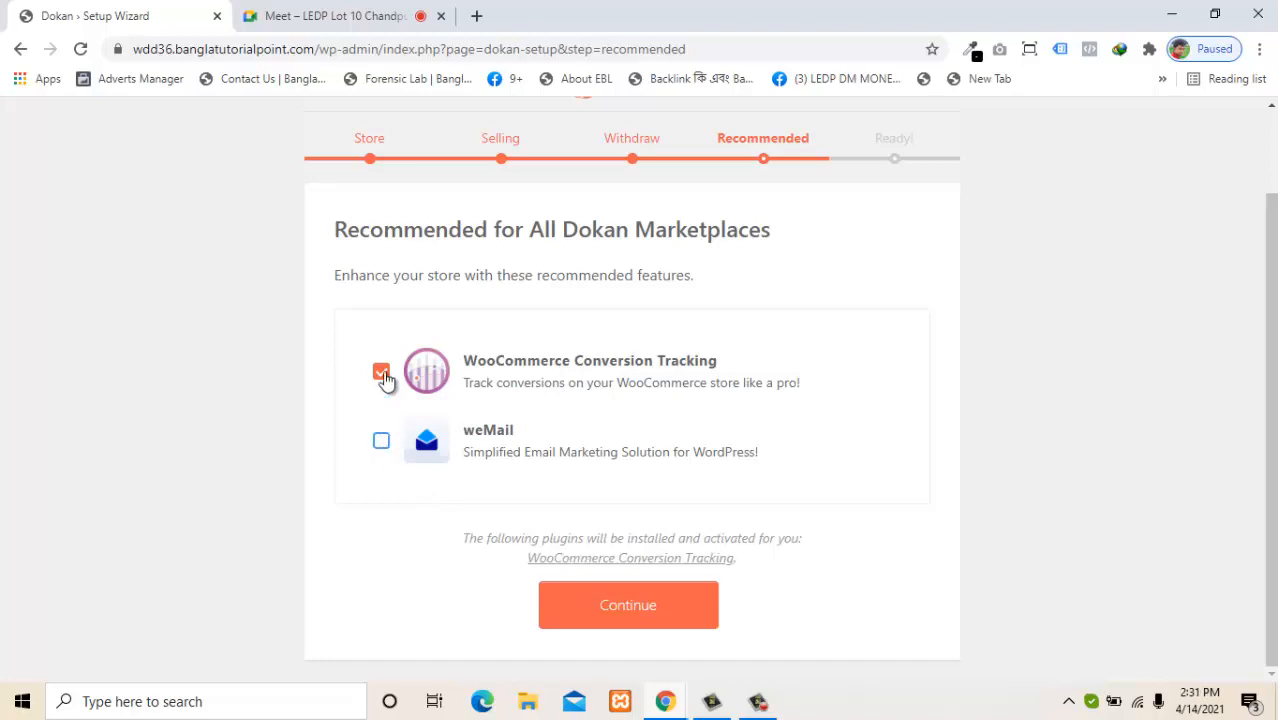
click(585, 606)
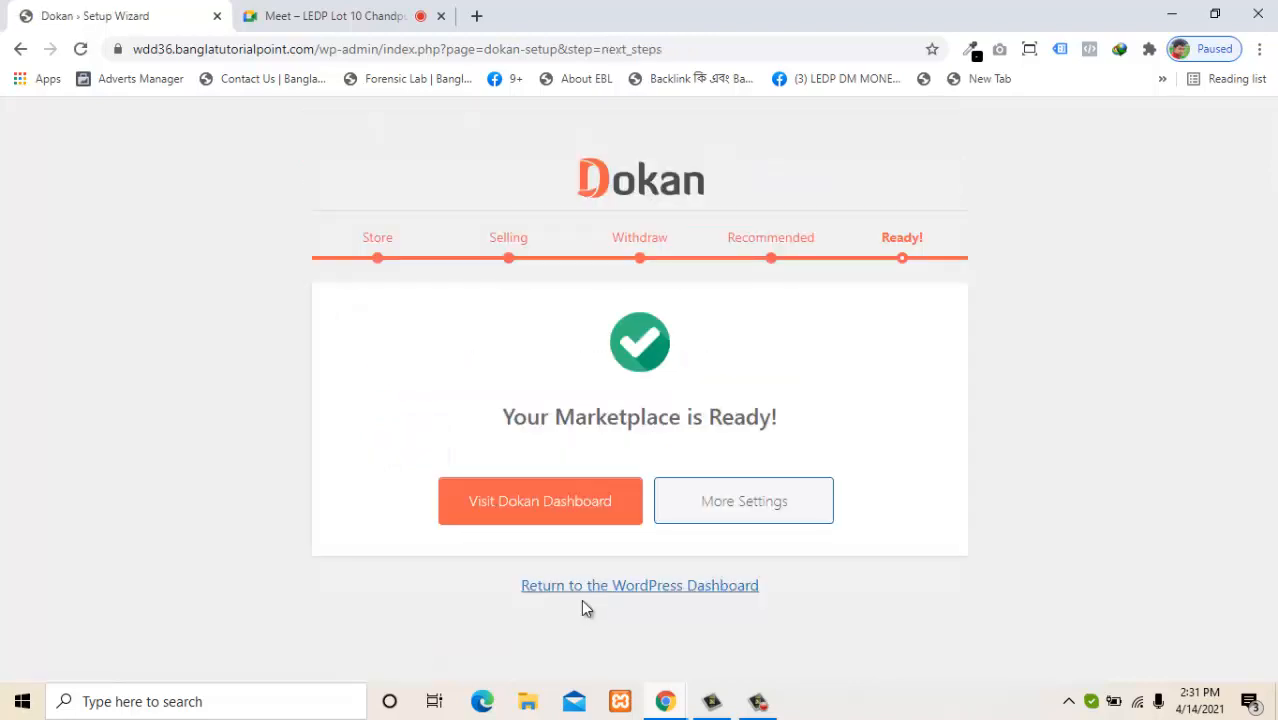
Open the Dokan Dashboard showing £0.00 net sales and 0 vendors.
click(533, 506)
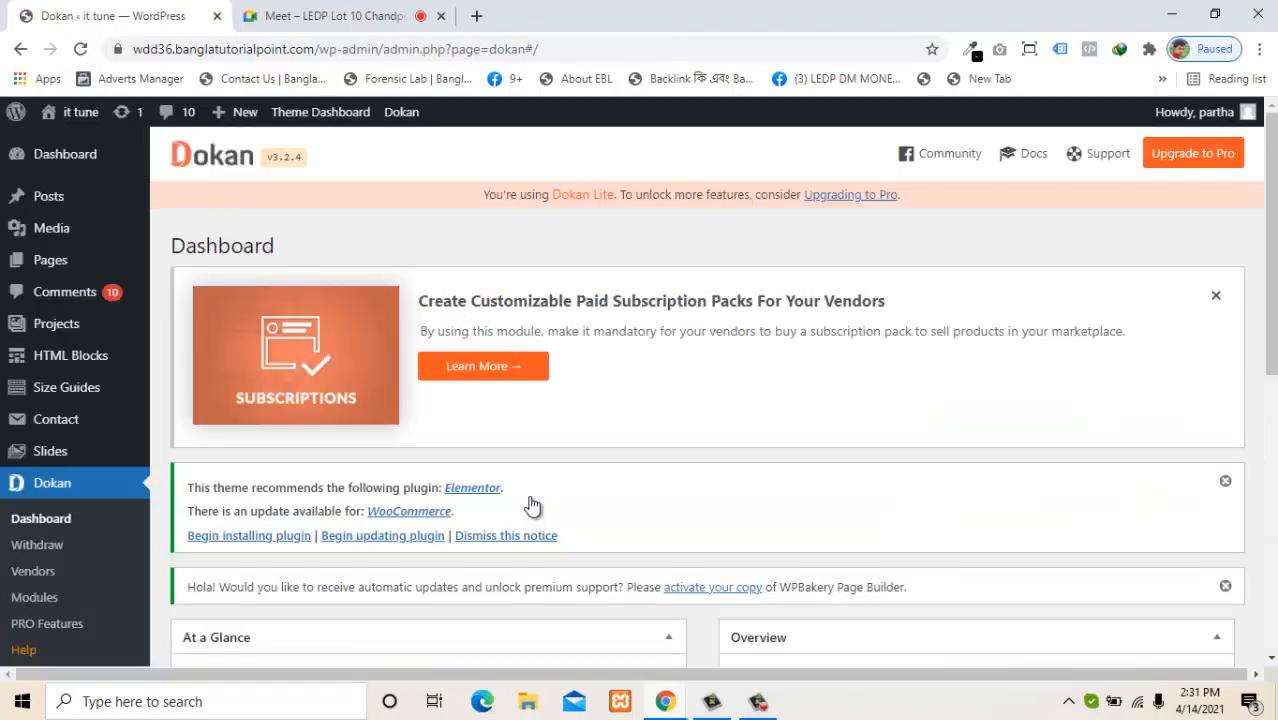
mouse_move(1269, 179)
mouse_down()
mouse_move(1266, 229)
mouse_move(1265, 177)
mouse_up()
drag(1272, 300, 685, 365)
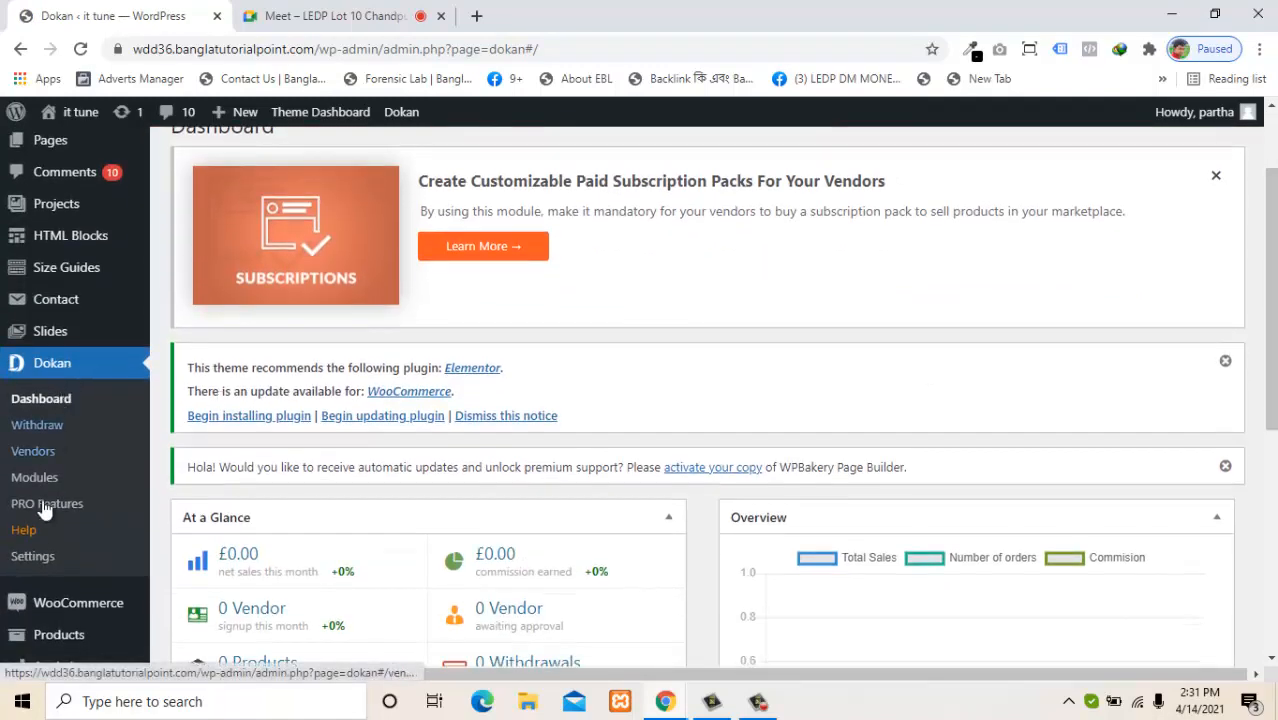
Open Dokan > Settings and review the General options, including the 270px × 90px logo size.
click(44, 562)
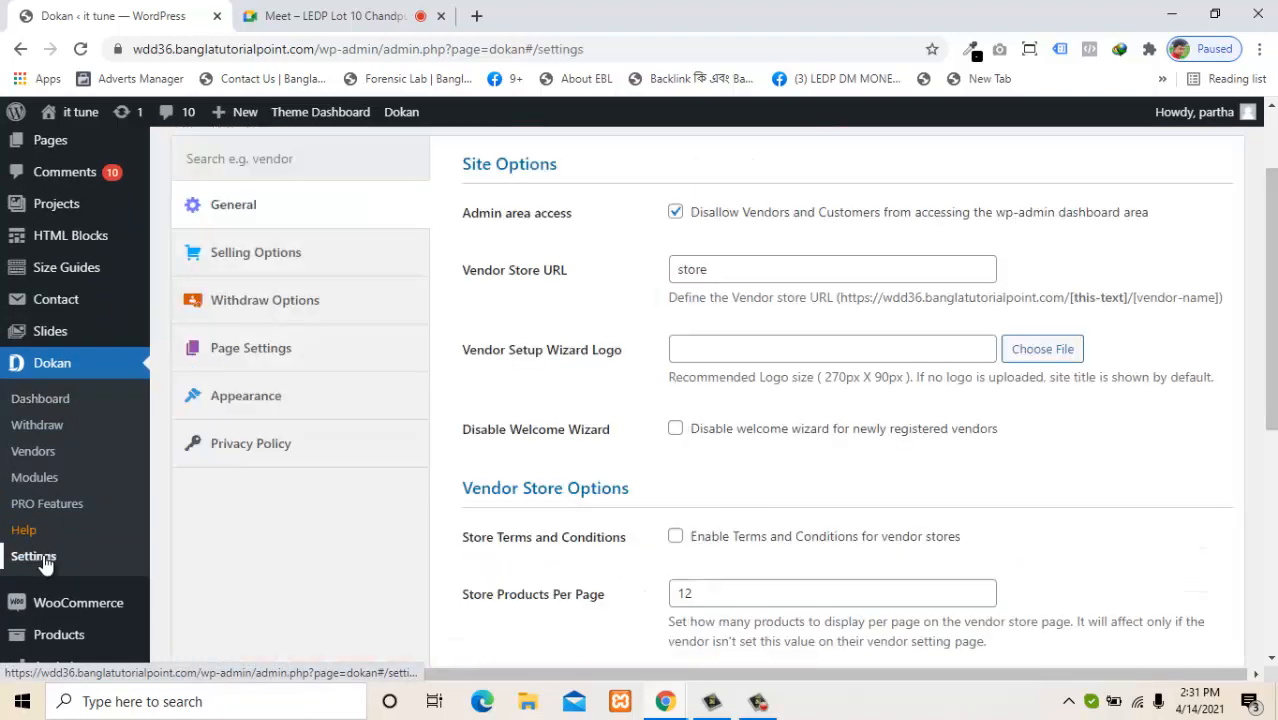
drag(1273, 338, 1267, 294)
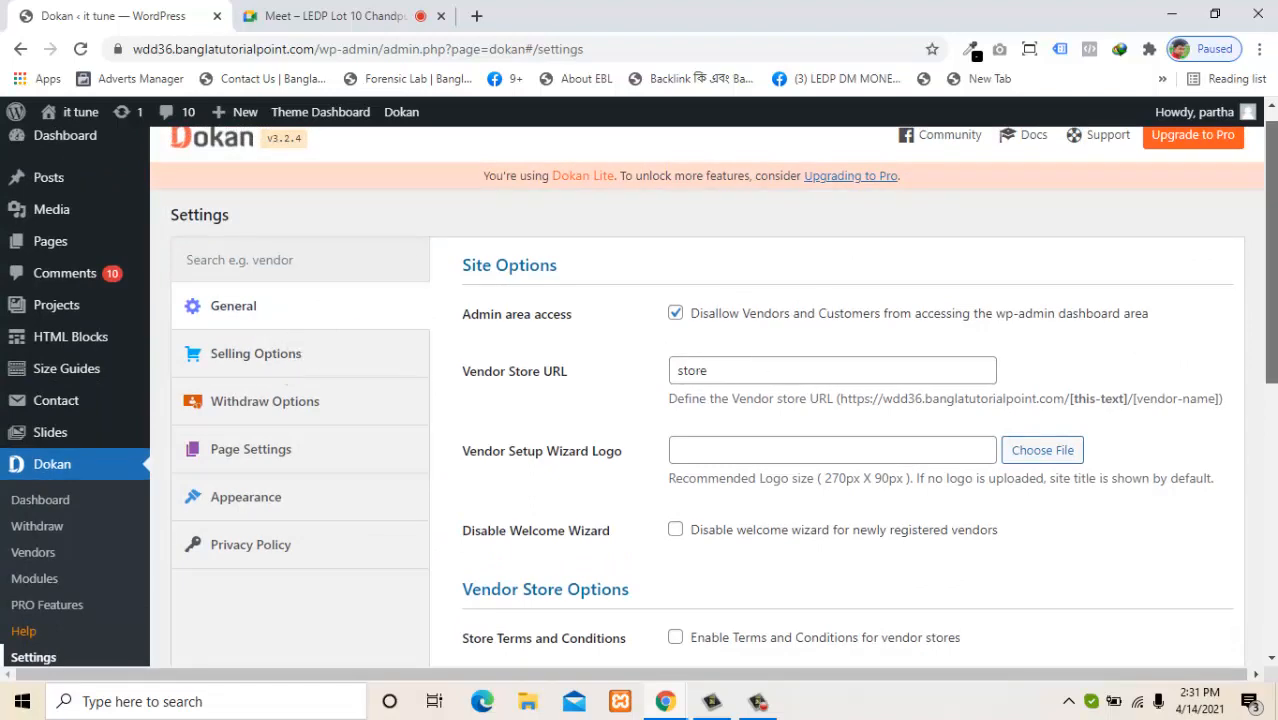
drag(1270, 282, 1275, 315)
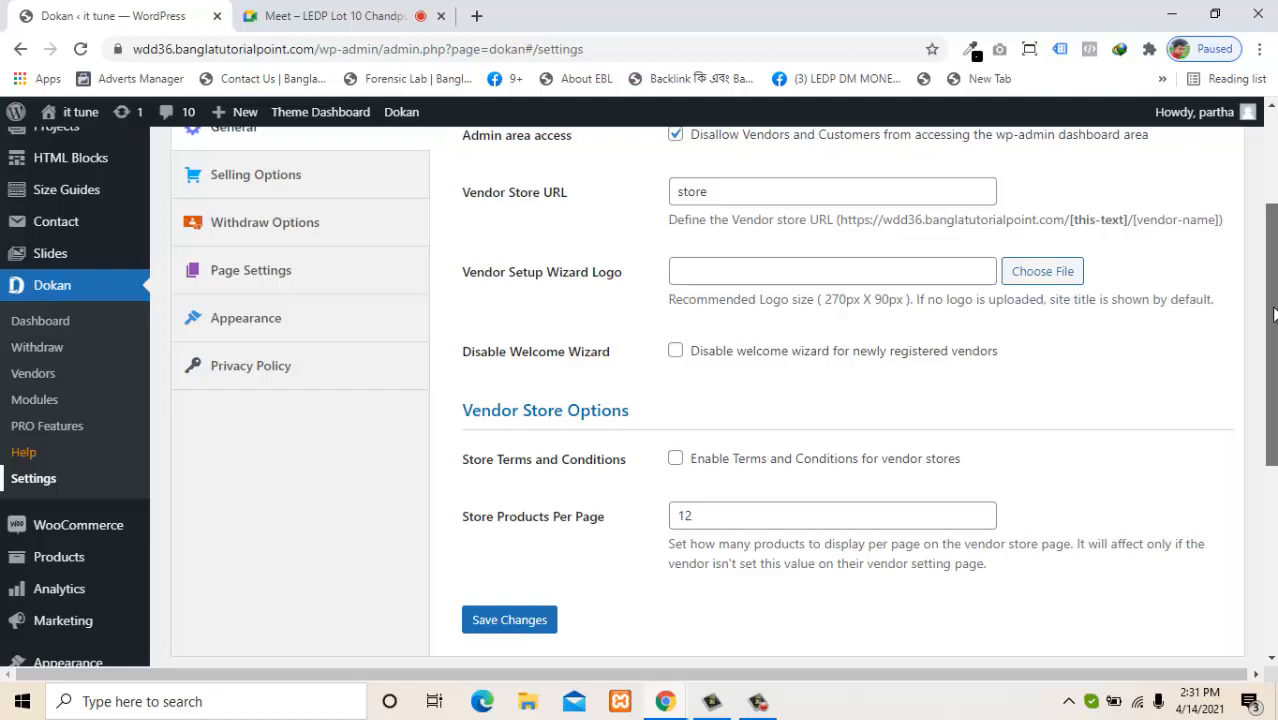
drag(1275, 315, 1275, 316)
drag(1273, 316, 1255, 259)
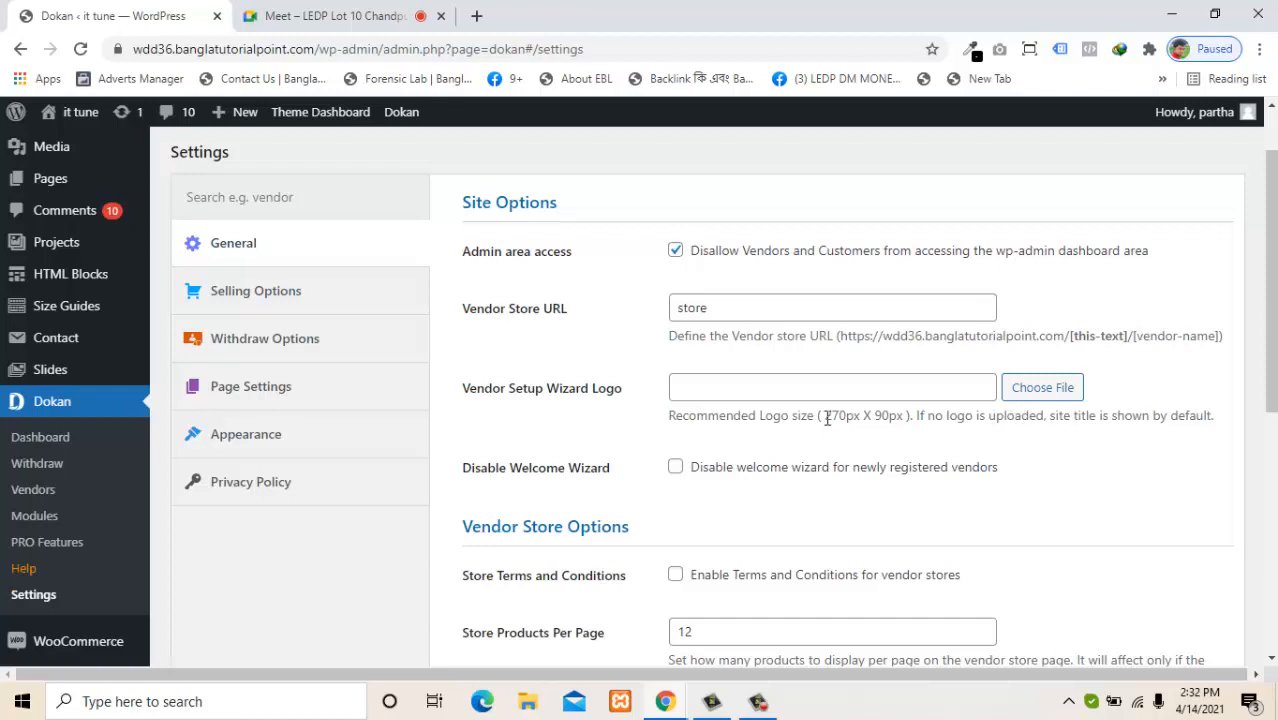
drag(827, 419, 900, 419)
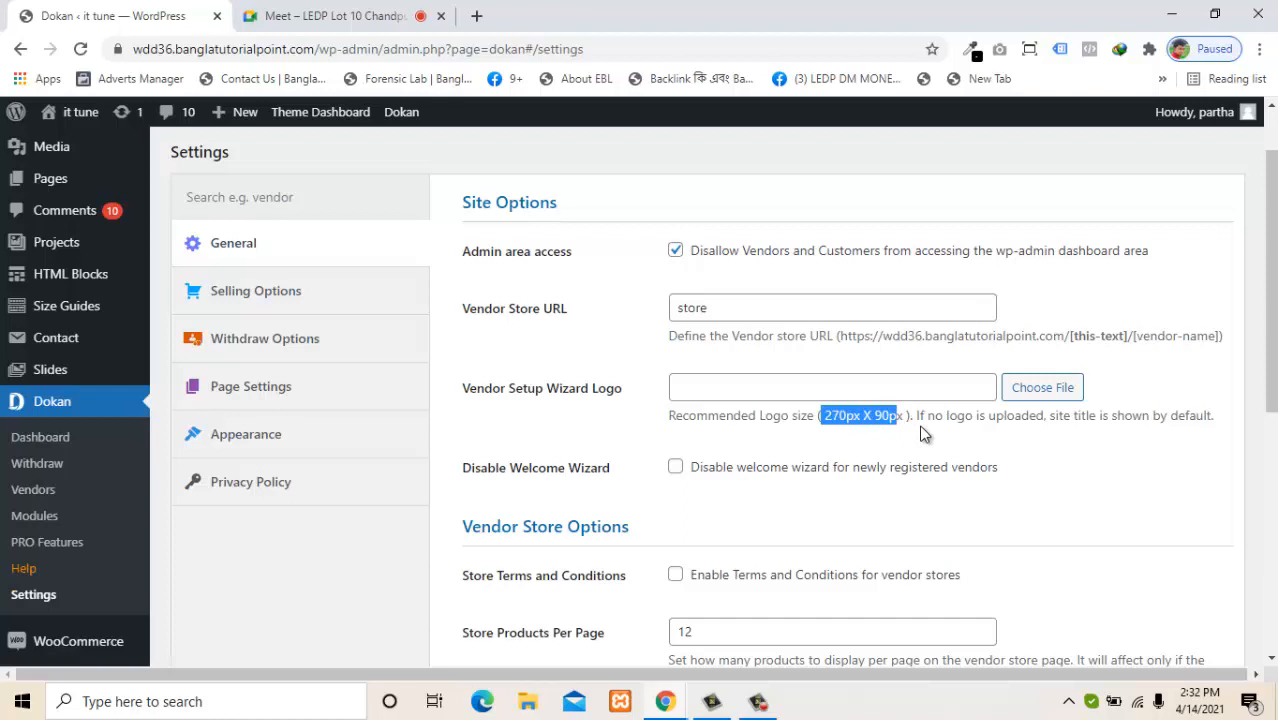
click(924, 433)
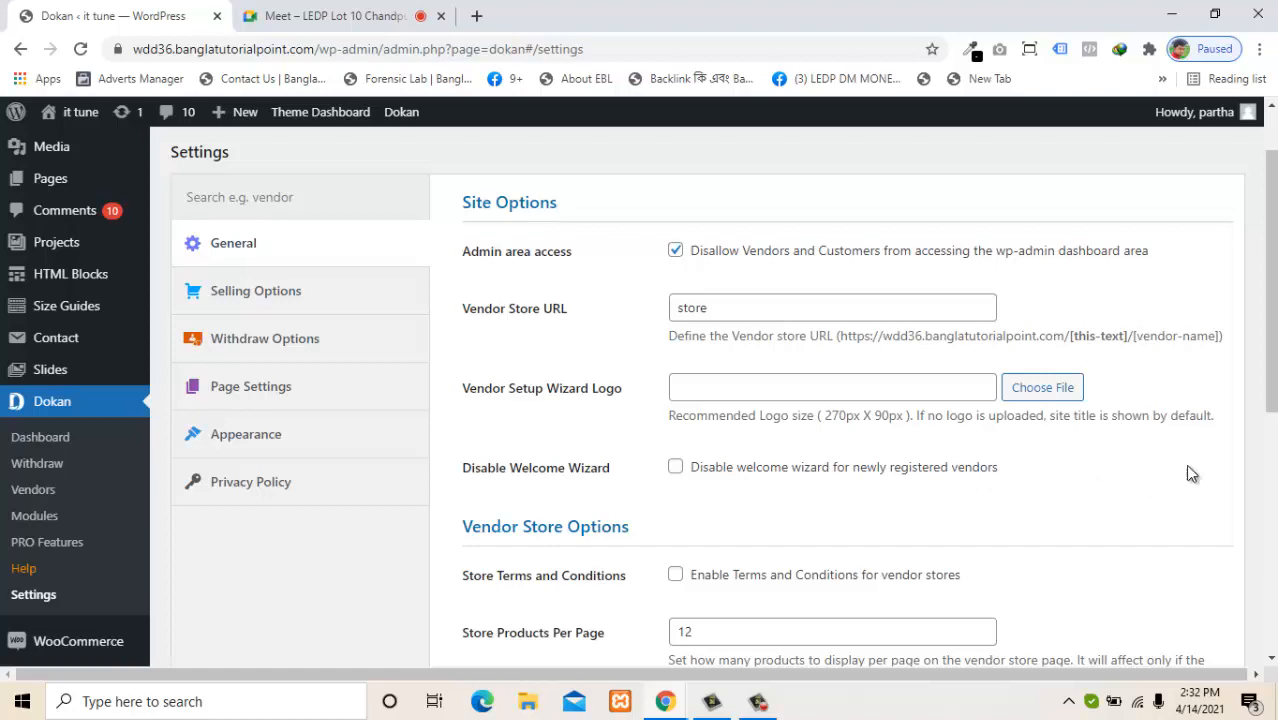
drag(1271, 392, 1263, 450)
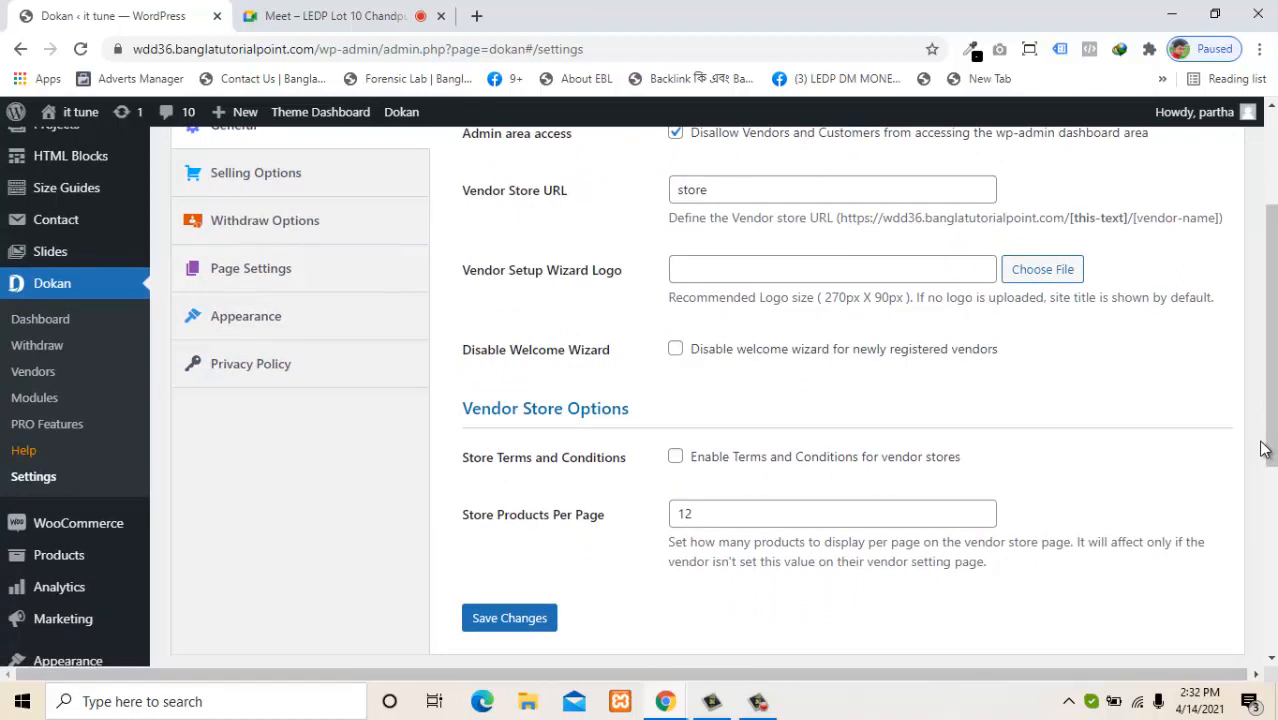
Enable Terms and Conditions for vendor stores, keep the welcome wizard on, and save.
click(757, 352)
click(755, 358)
click(767, 466)
scroll(710, 397, down, 1)
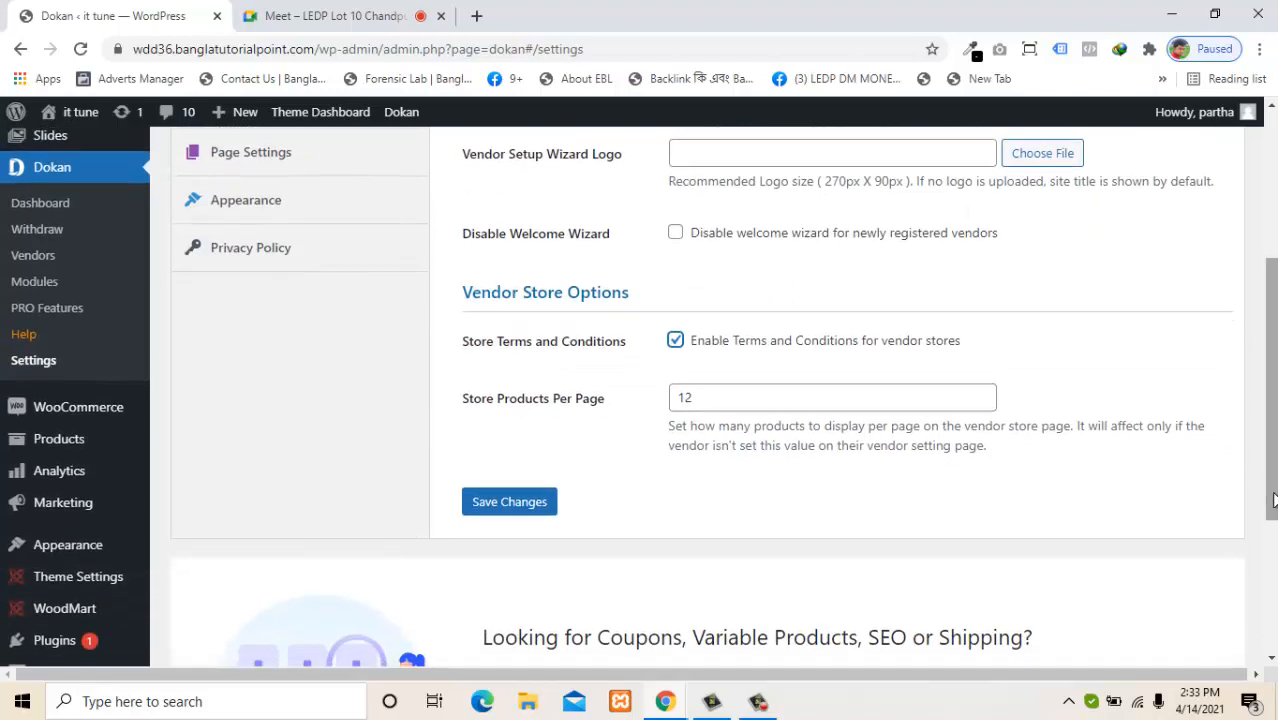
click(509, 502)
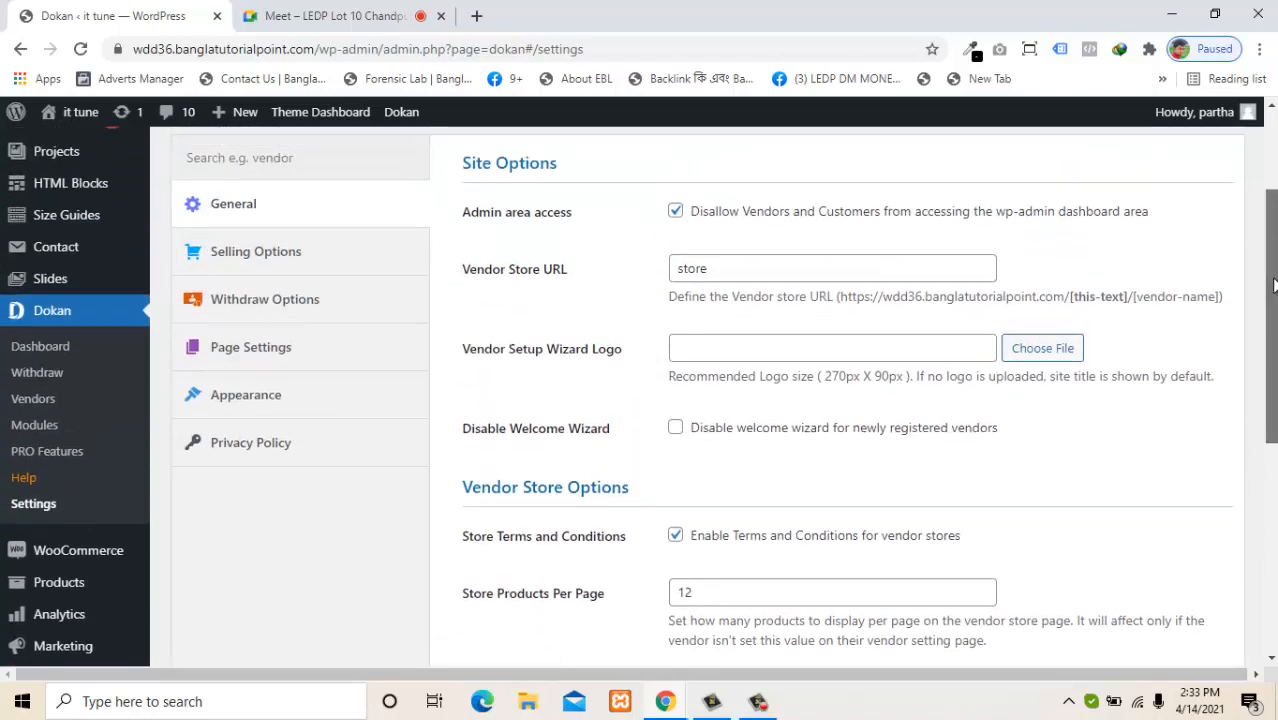
In Selling Options, allow newly registered vendors to add products, keeping the add-product popup.
click(297, 306)
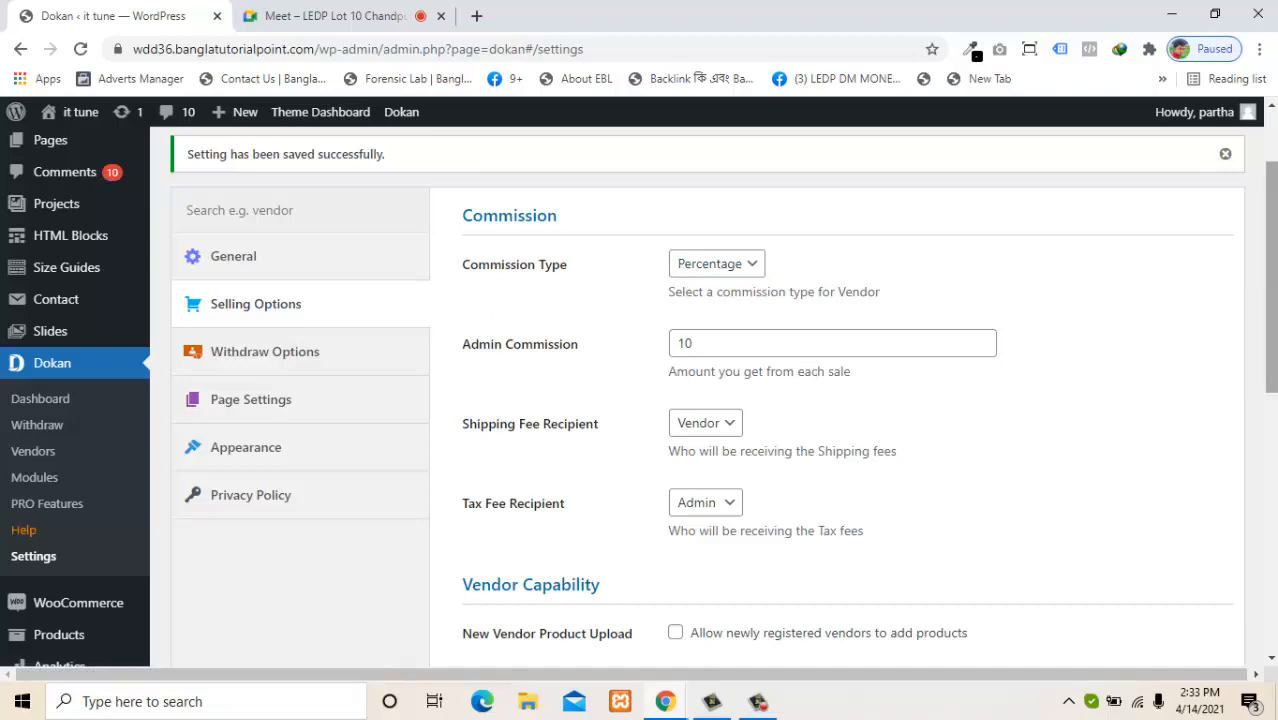
drag(1271, 291, 1272, 381)
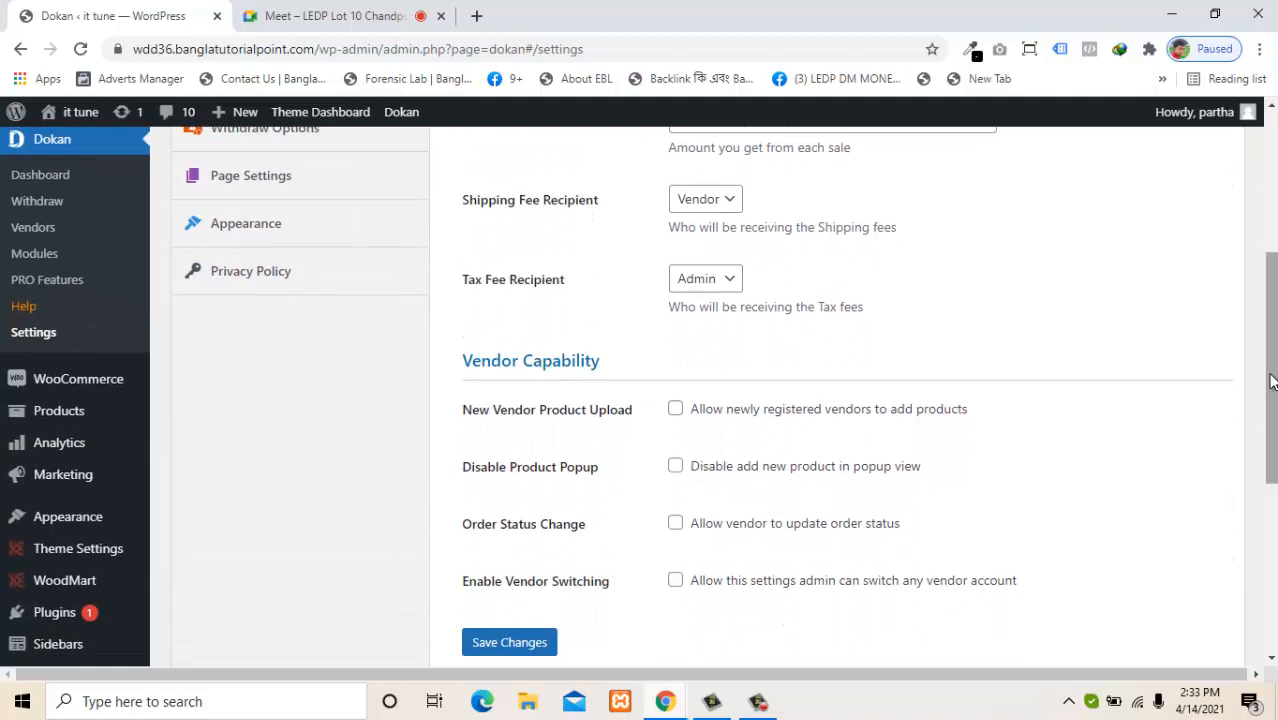
drag(1271, 381, 1271, 395)
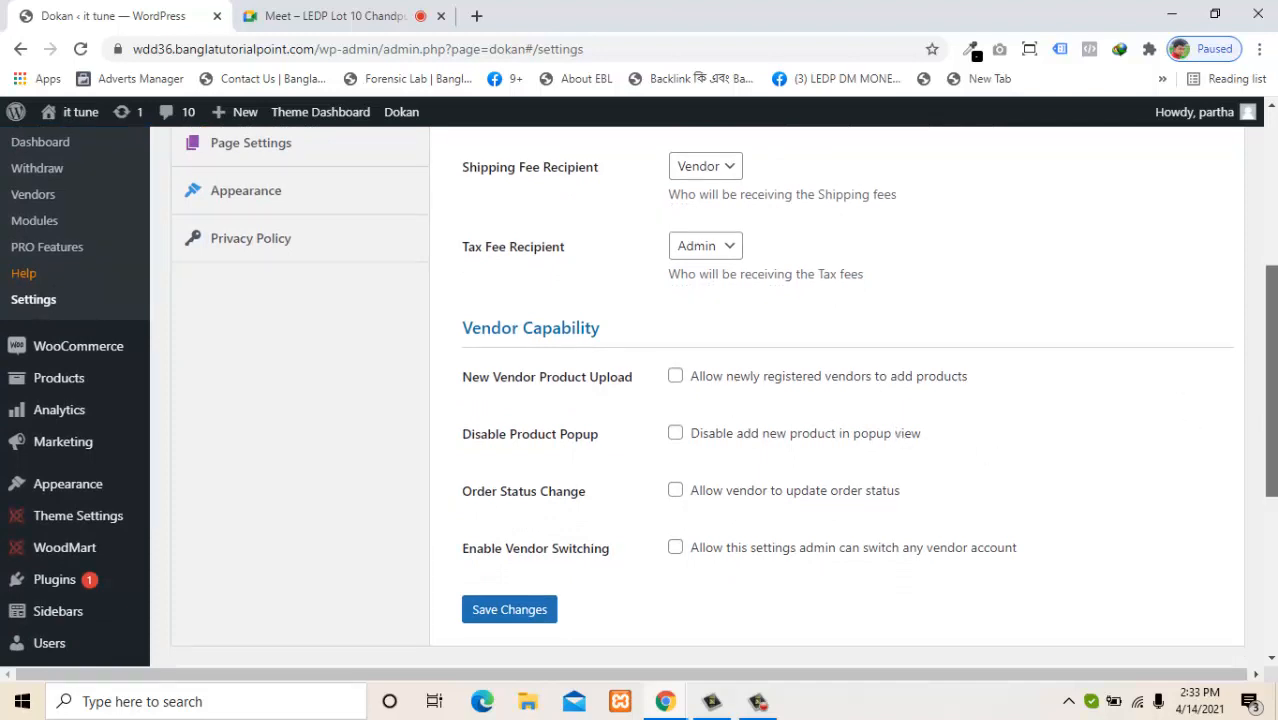
drag(1271, 420, 1271, 403)
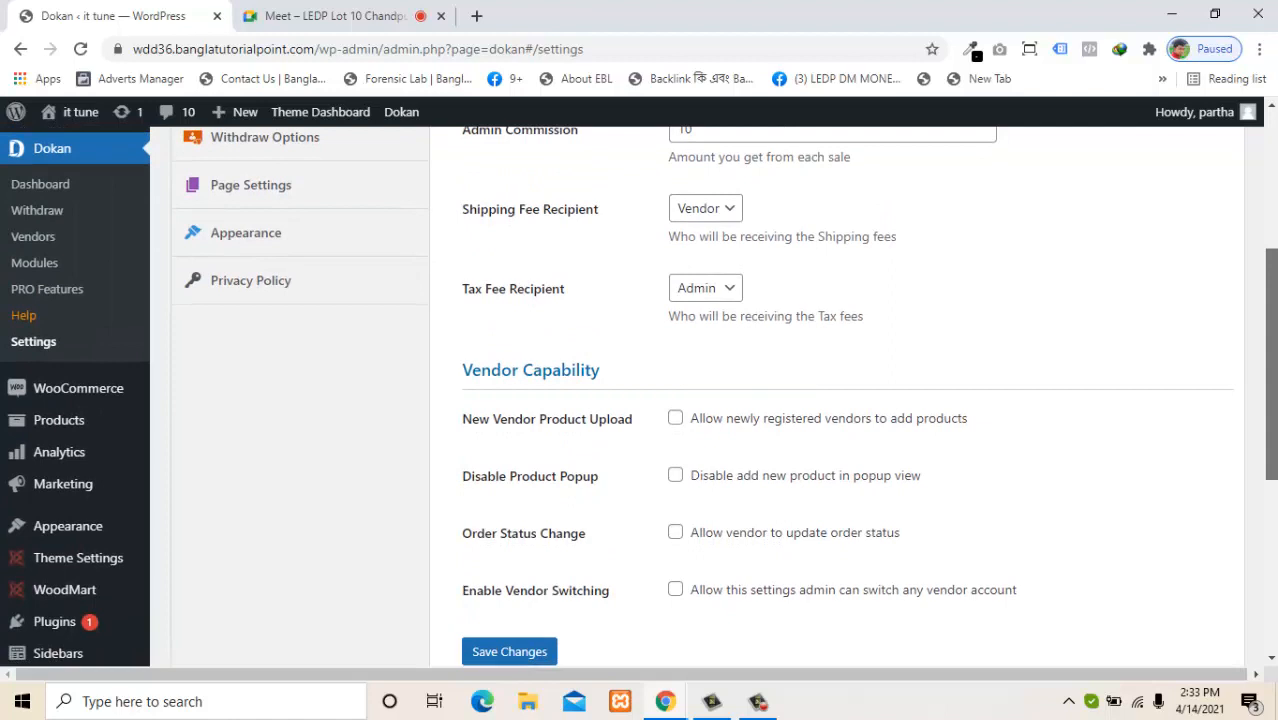
click(676, 420)
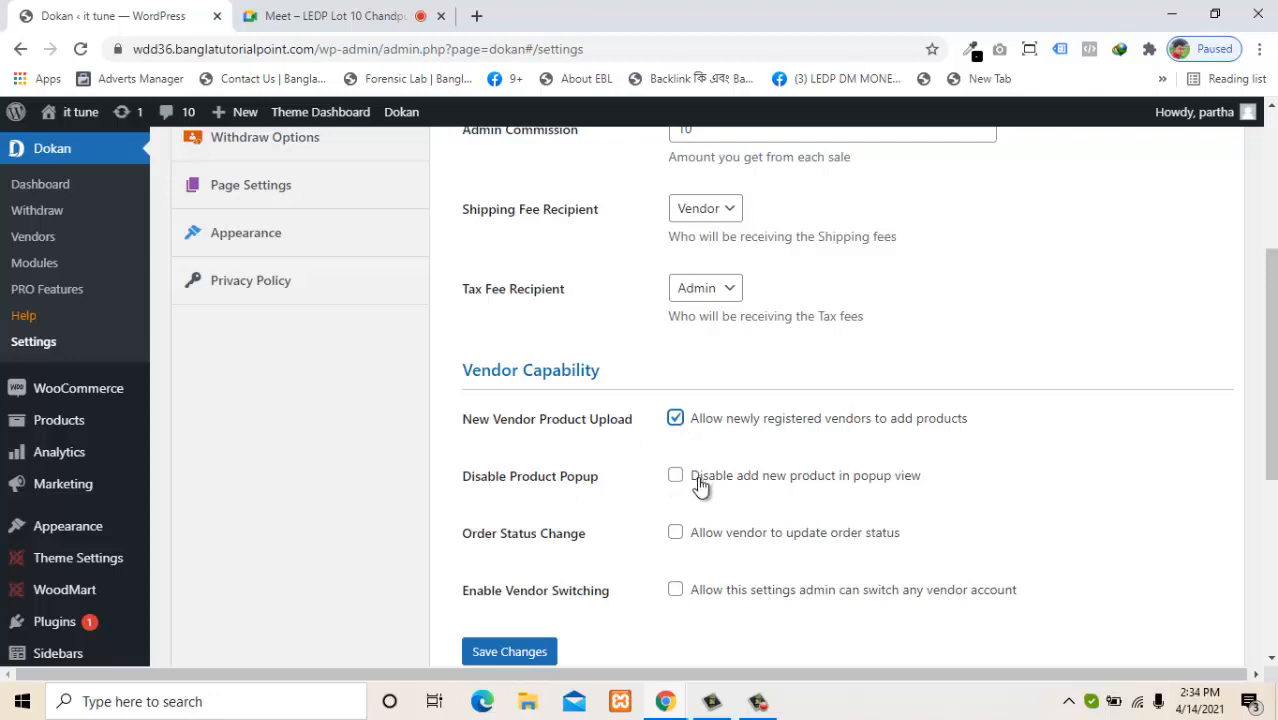
click(681, 480)
click(680, 480)
Leave vendor account switching off and save the selling options.
scroll(764, 543, down, 1)
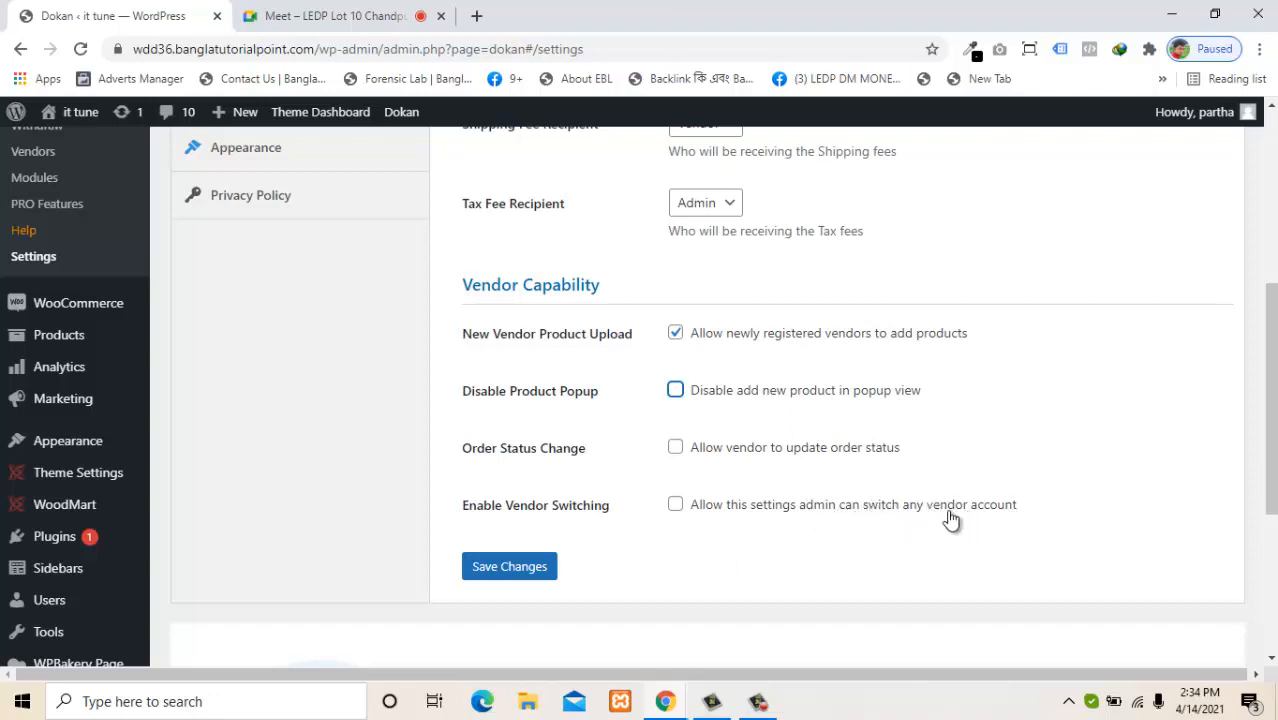
click(911, 506)
click(723, 518)
click(496, 576)
click(497, 576)
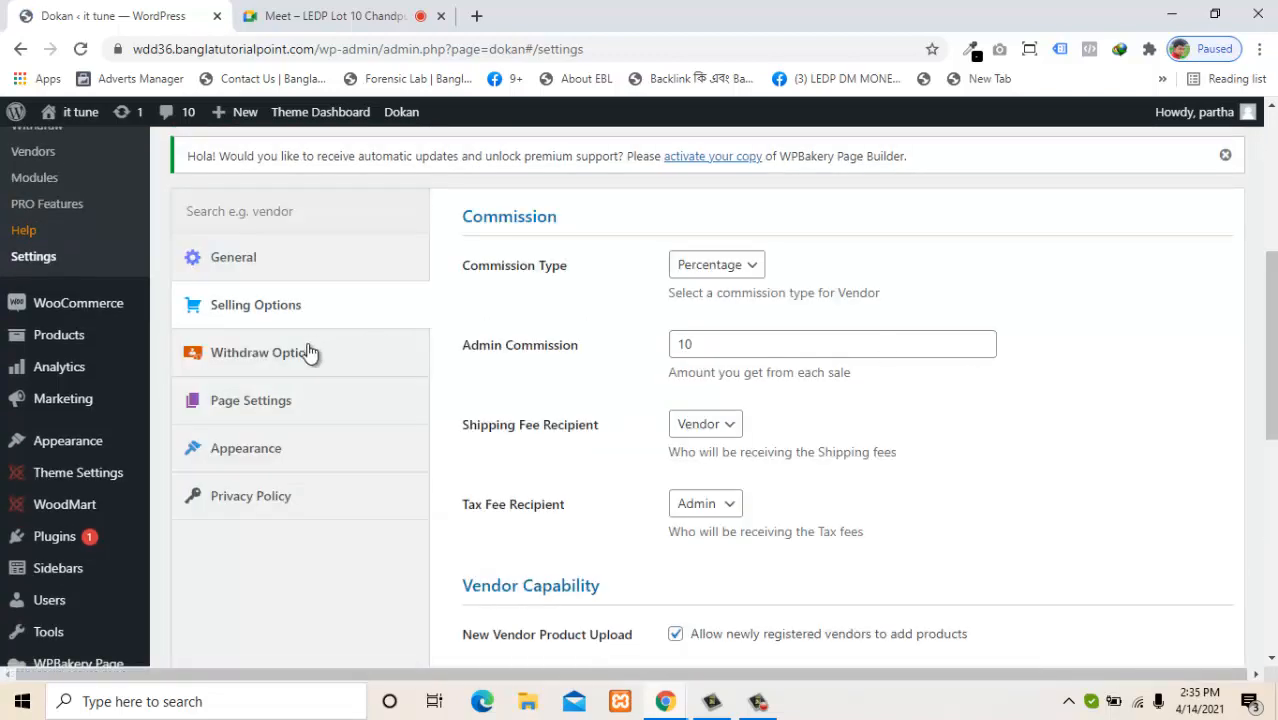
Open Page Settings, keep My Orders as the orders page, and leave the Terms page unset.
click(305, 354)
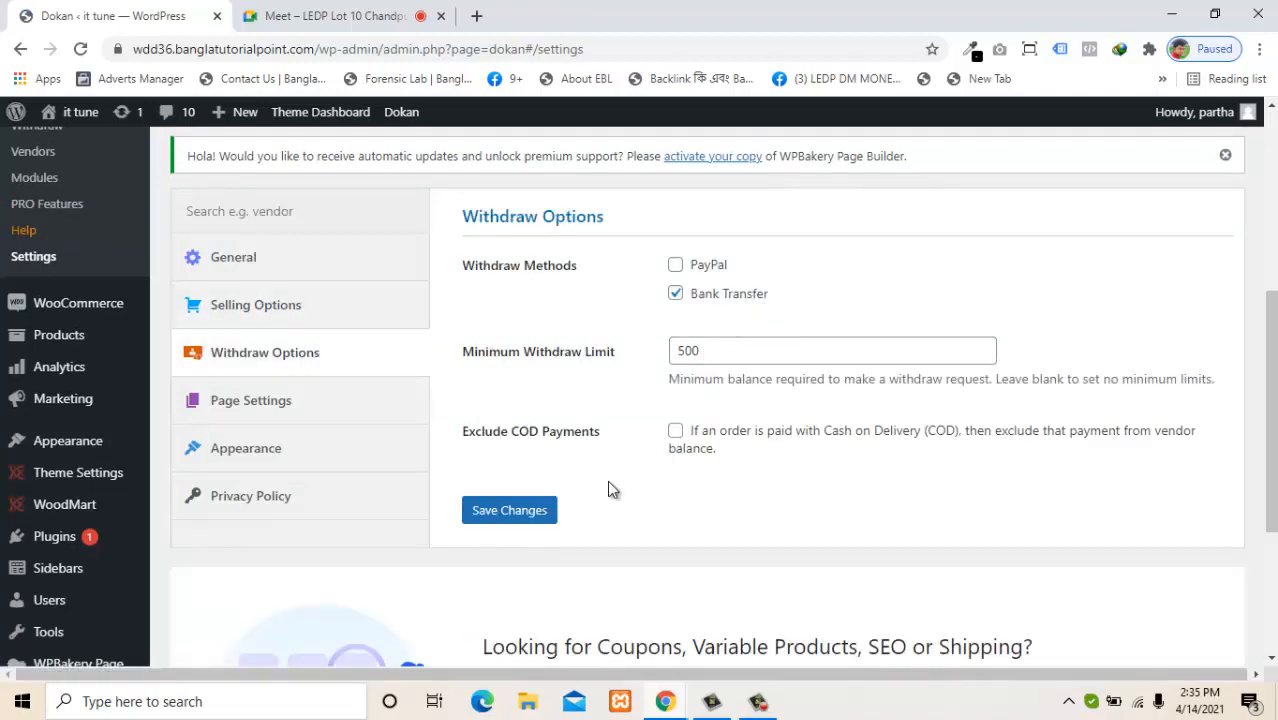
click(262, 414)
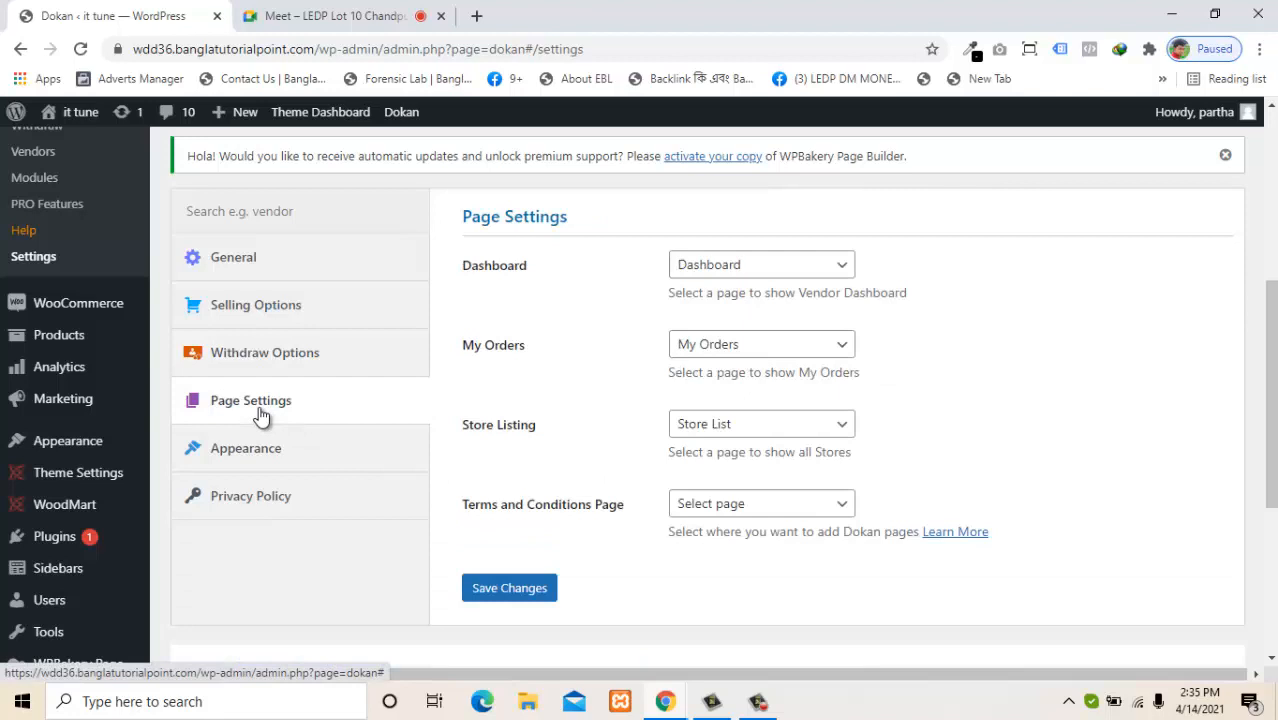
click(775, 352)
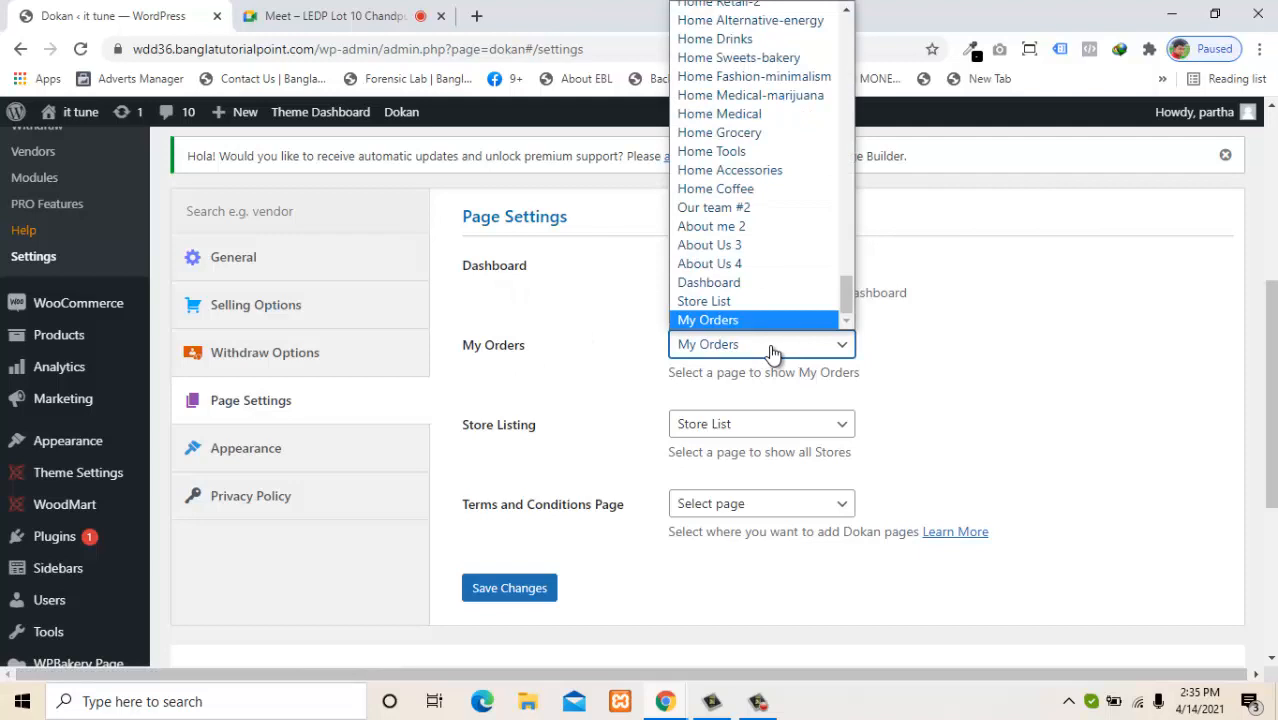
click(624, 360)
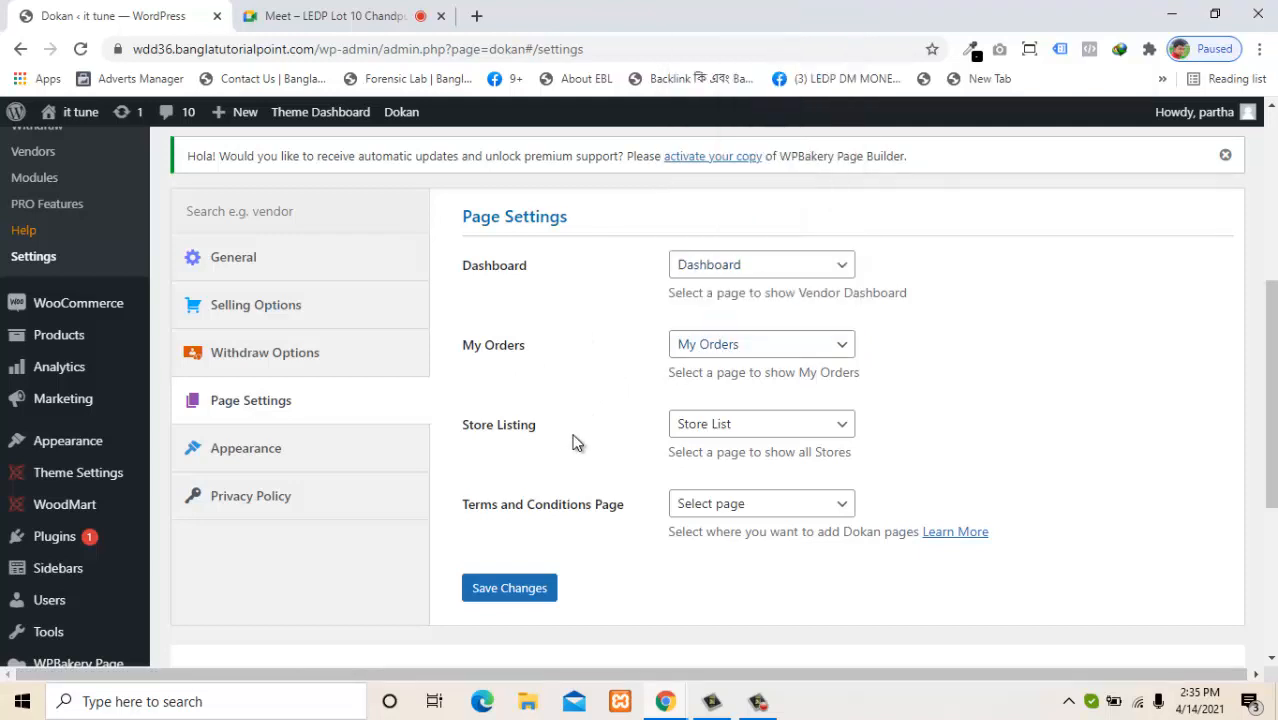
click(724, 512)
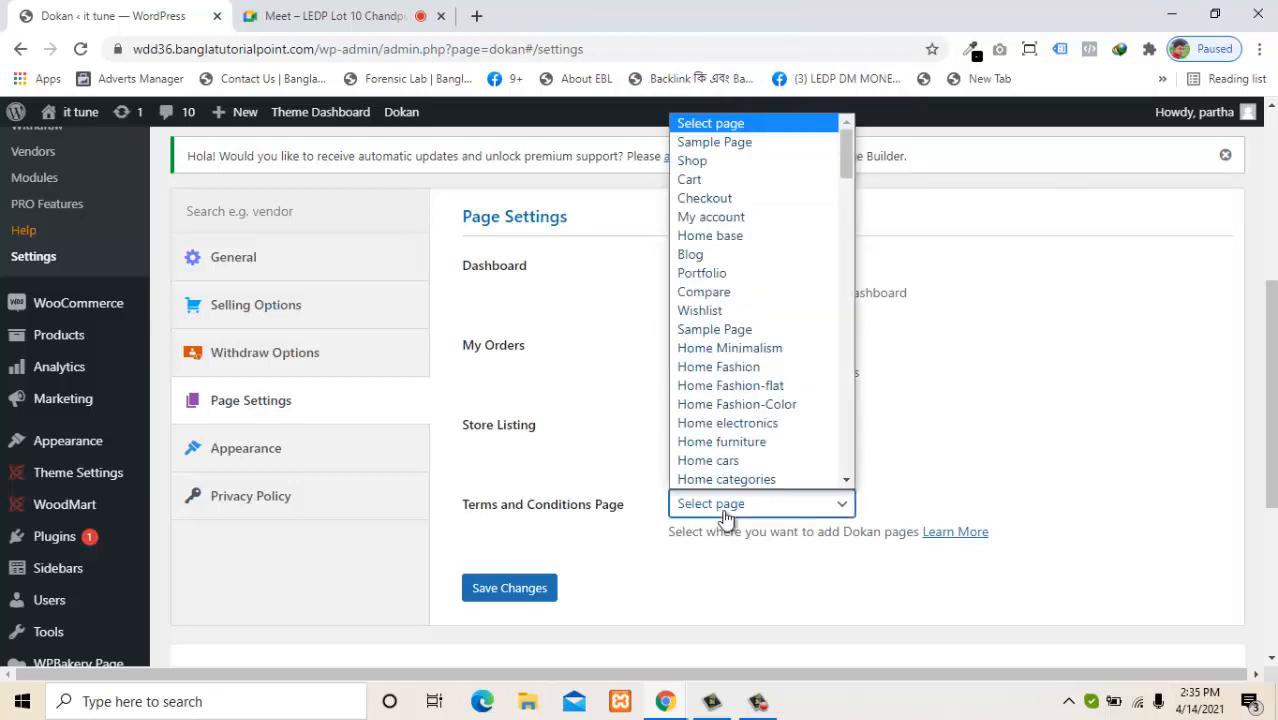
click(648, 557)
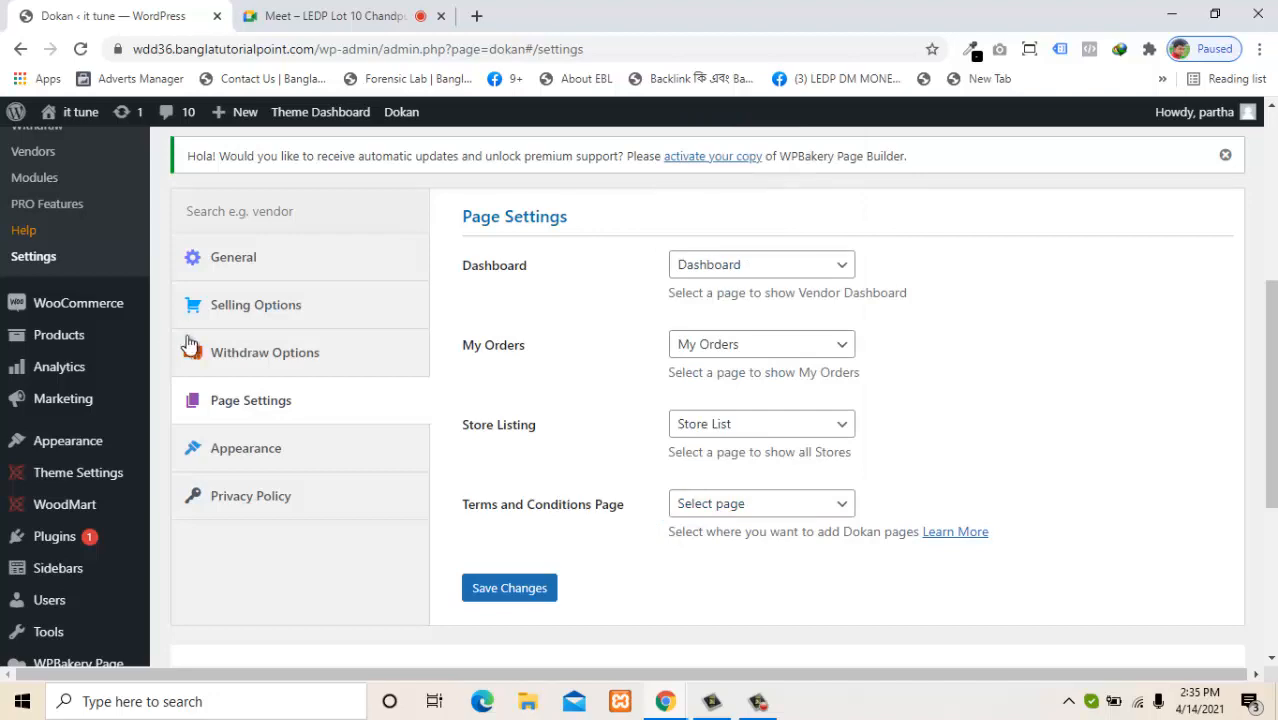
scroll(1232, 234, up, 4)
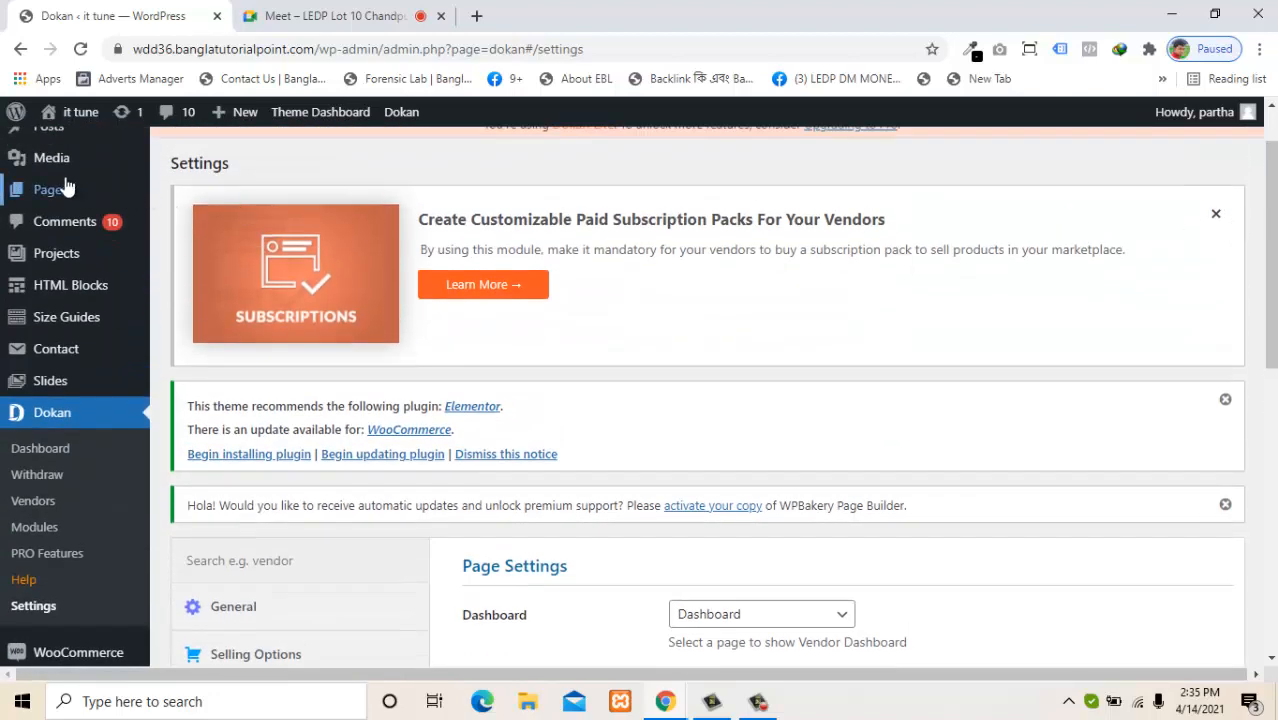
Start a new page in a separate tab titled 'Terms and condition'.
mouse_move(63, 189)
right_click(200, 228)
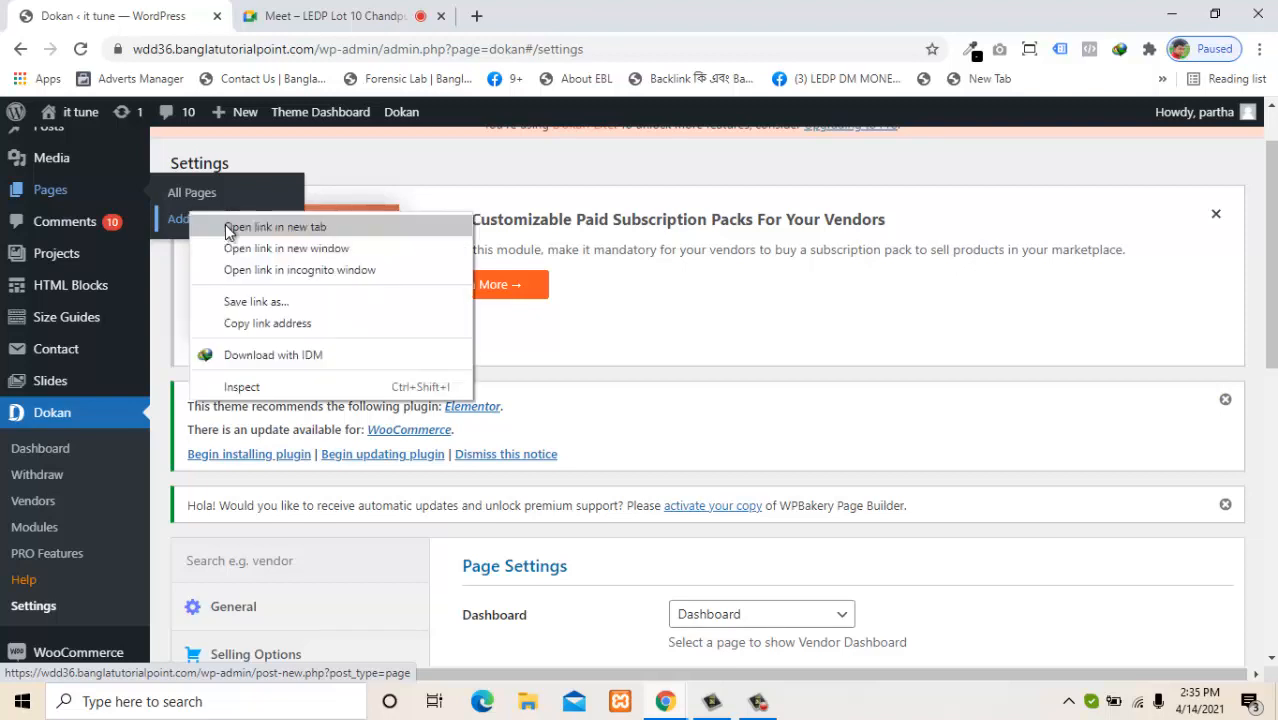
click(228, 228)
click(268, 14)
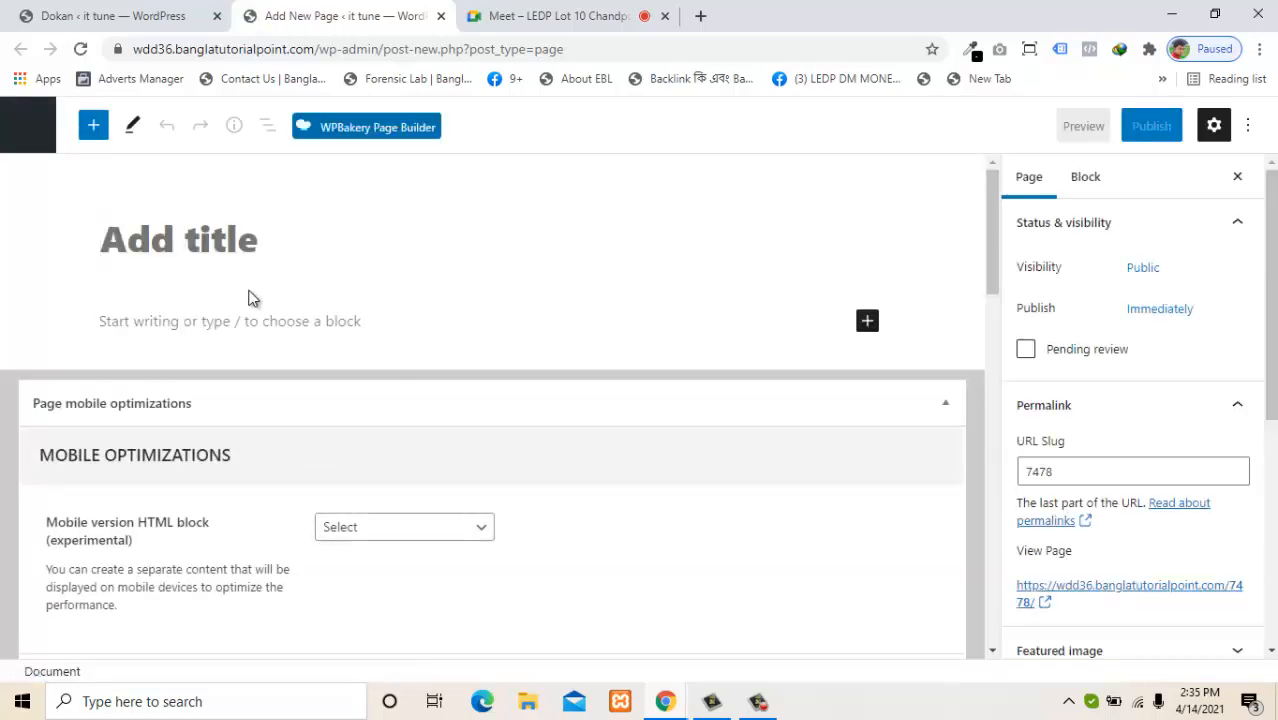
click(217, 250)
text(Te)
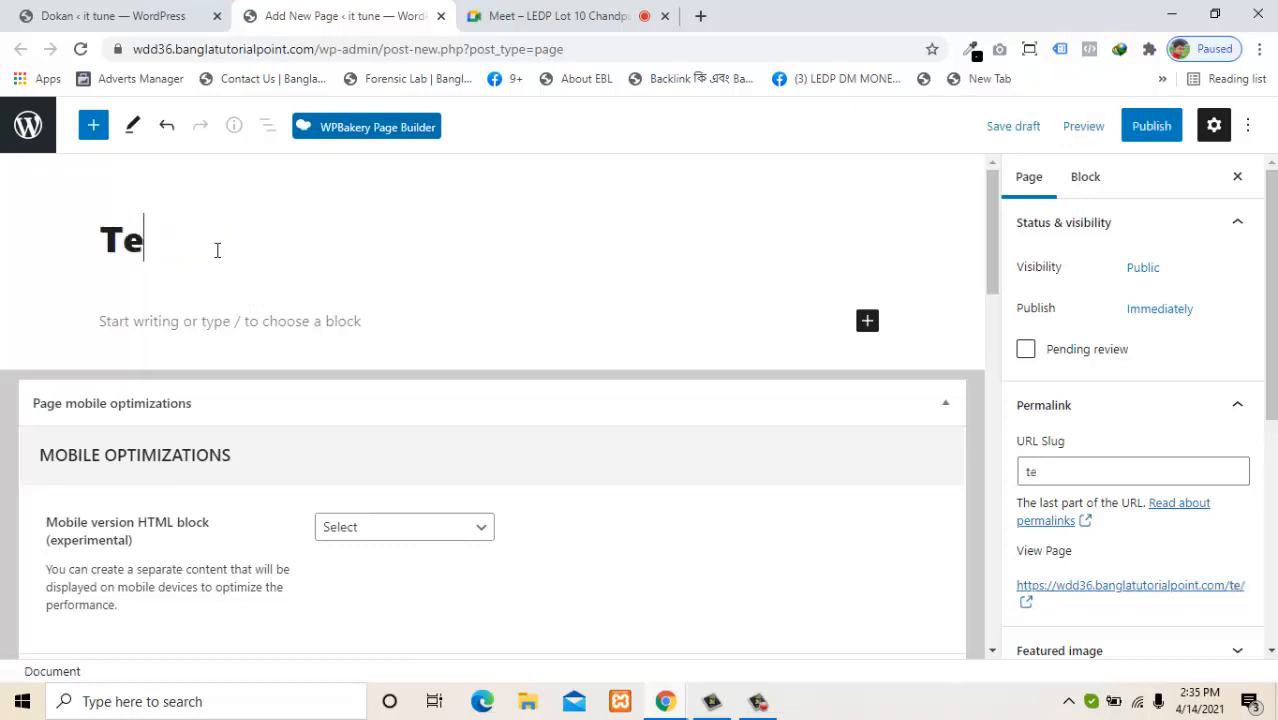
text(rms)
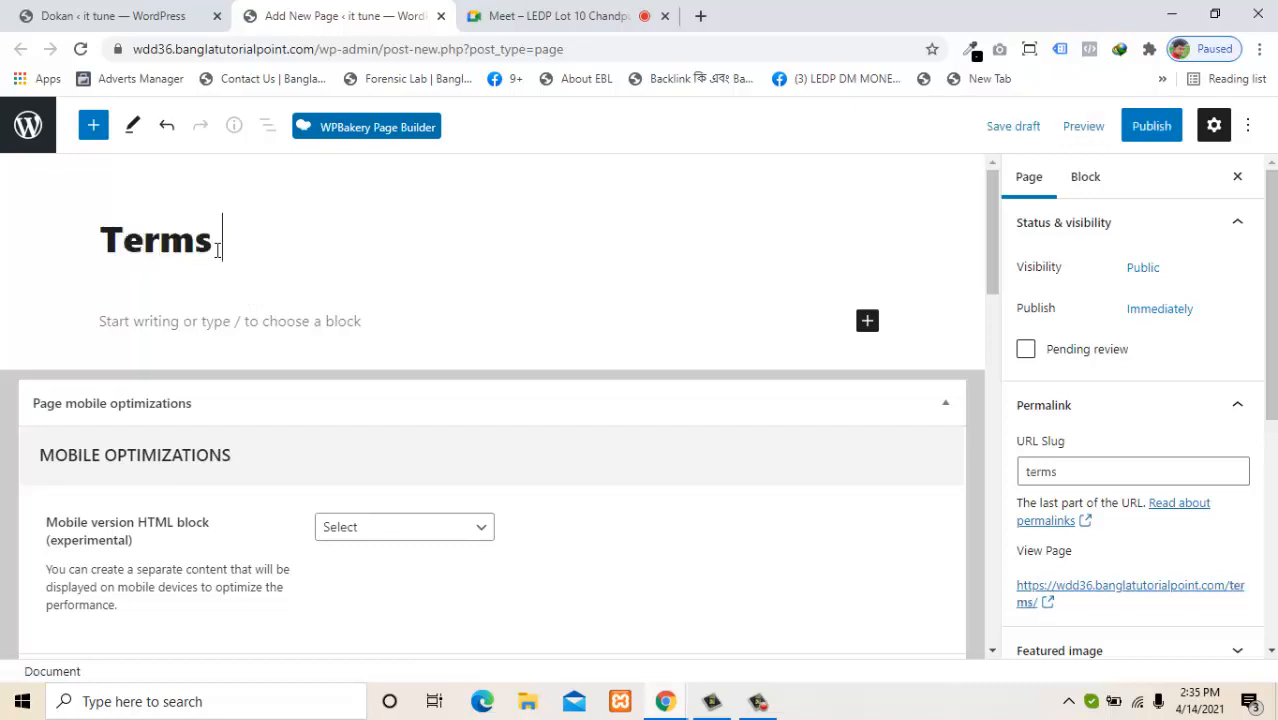
text( abd)
key(BackSpace)
key(BackSpace)
text(n)
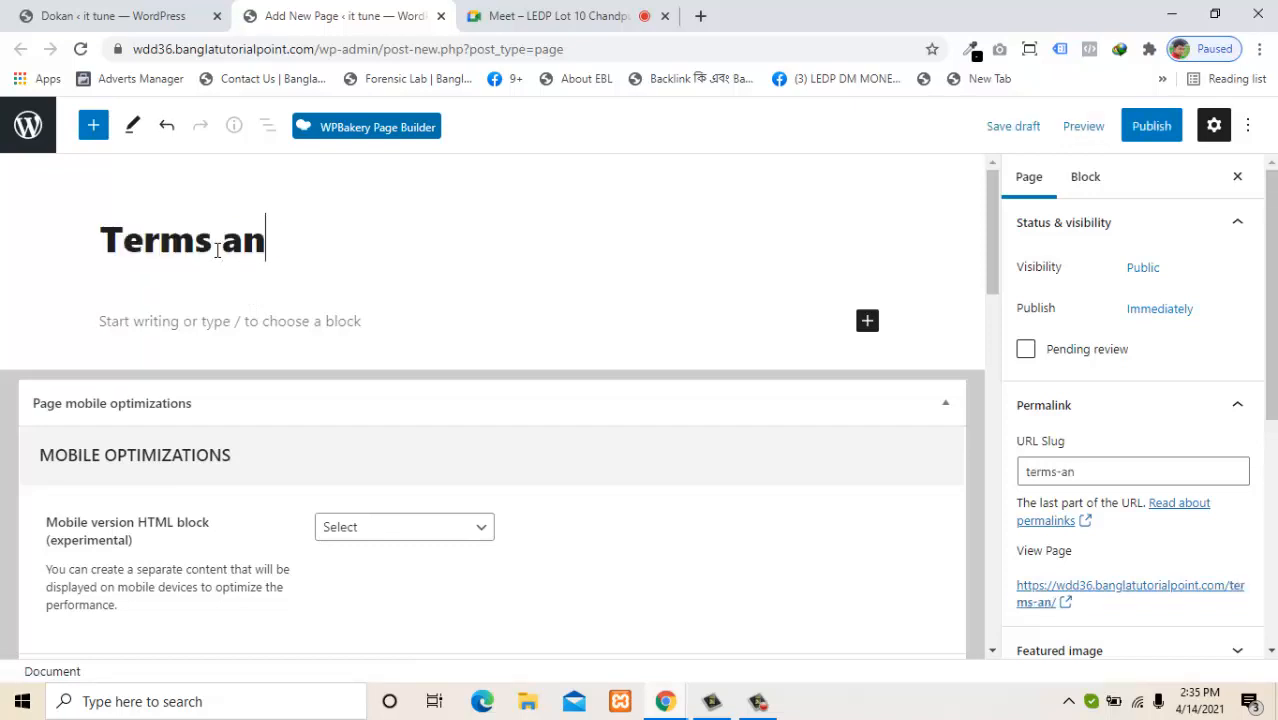
text(d condi)
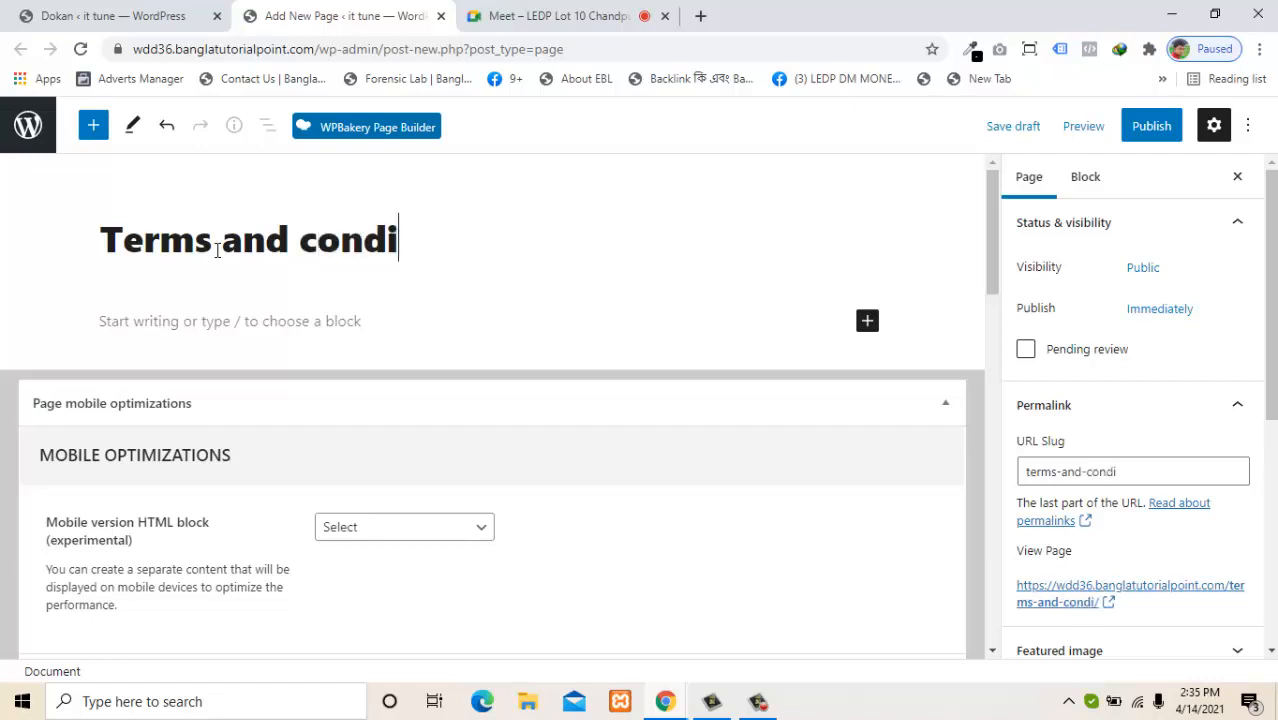
text(tion)
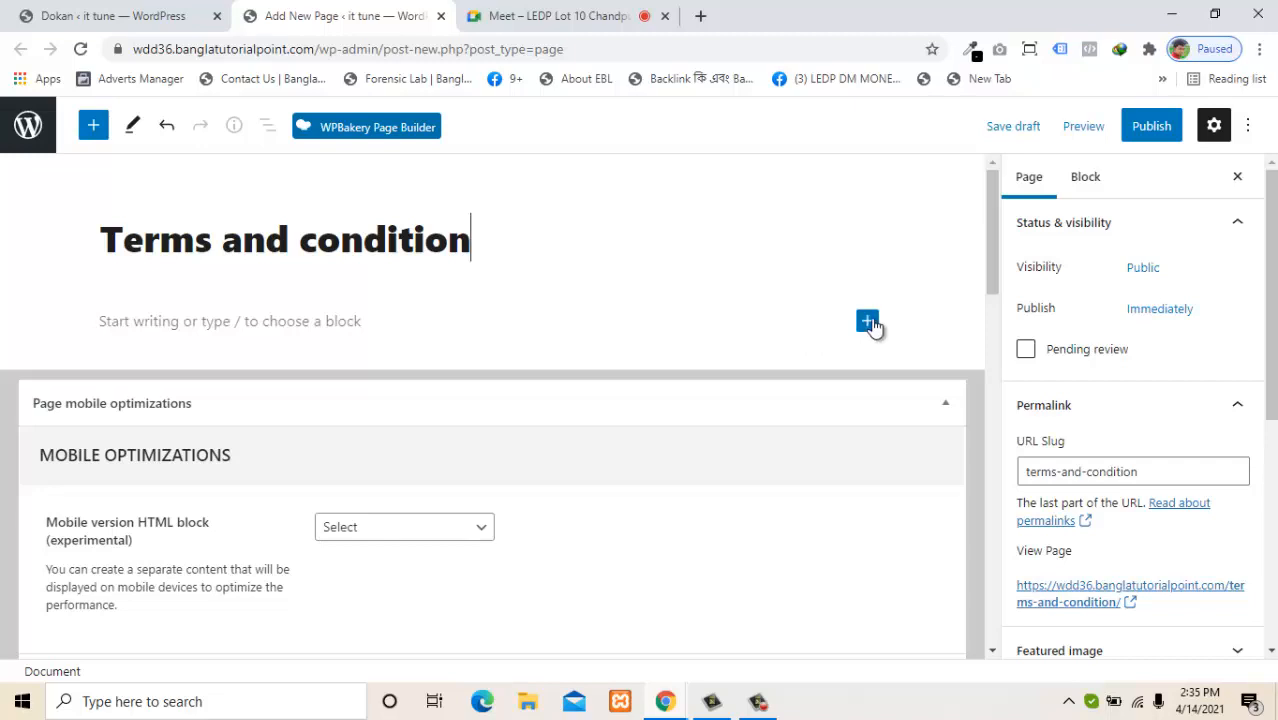
Add an empty Paragraph block, publish the page, and close its editor tab.
click(868, 322)
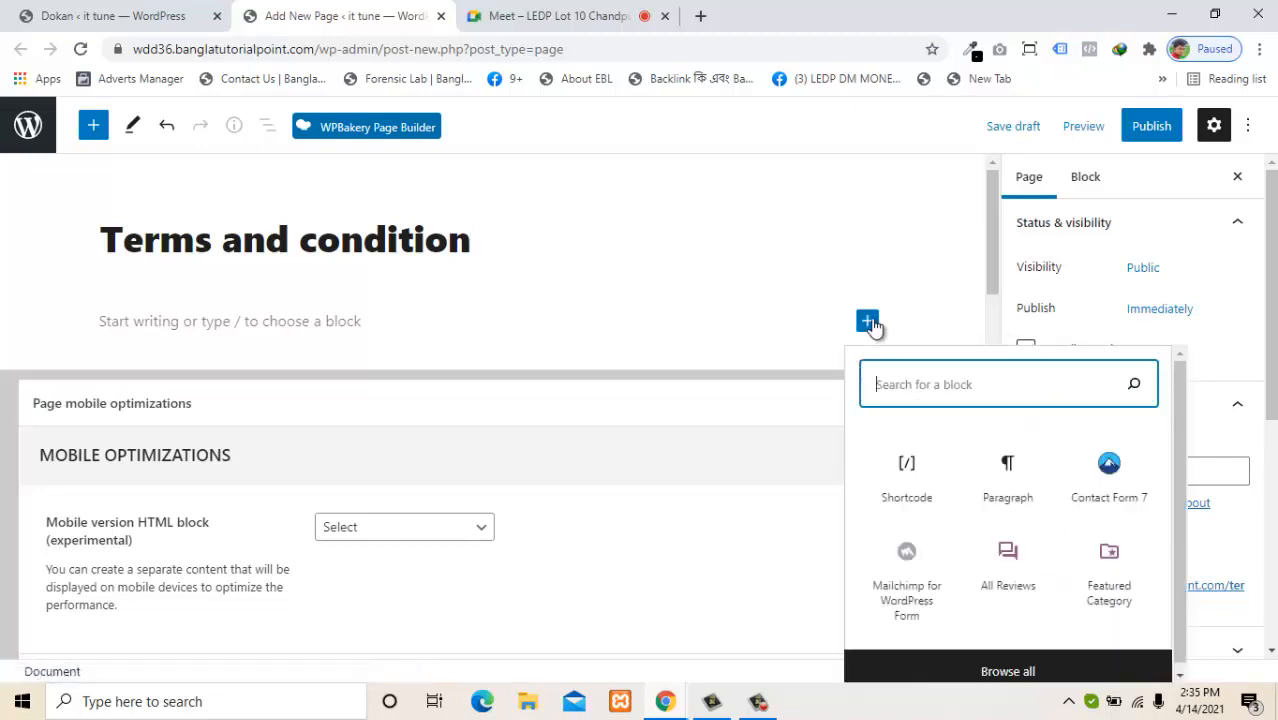
click(997, 505)
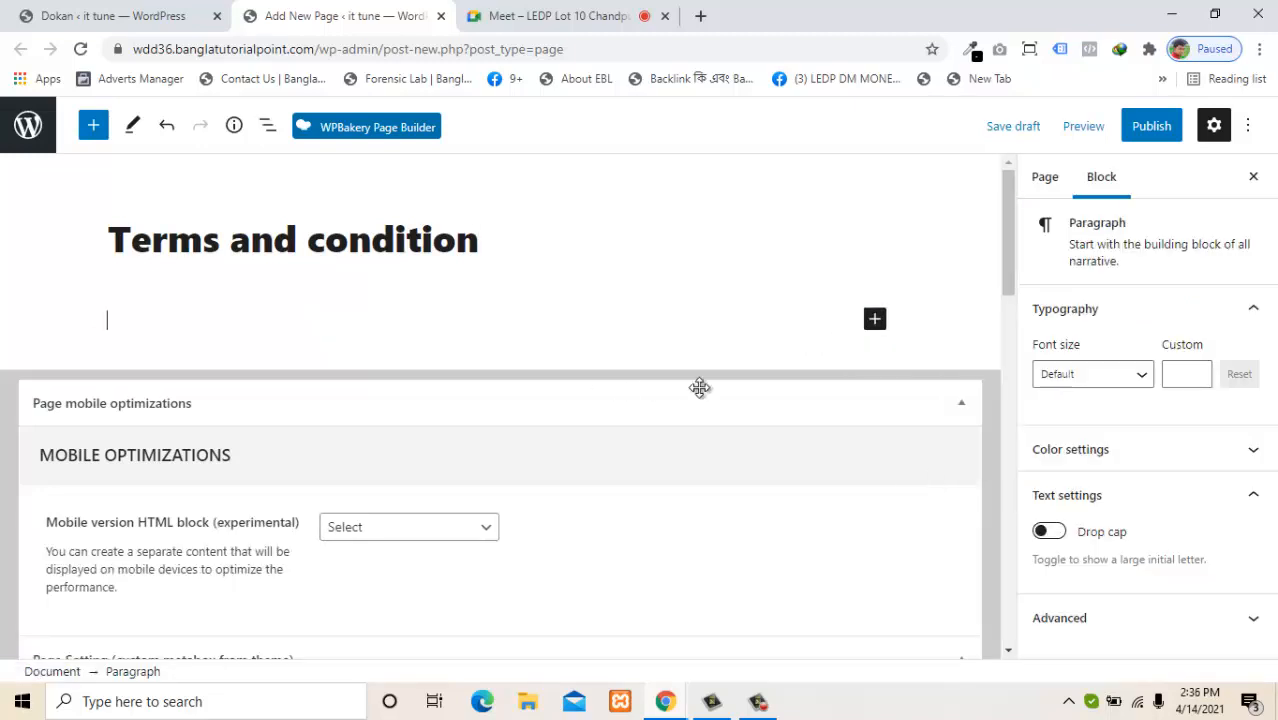
click(1172, 122)
click(1125, 125)
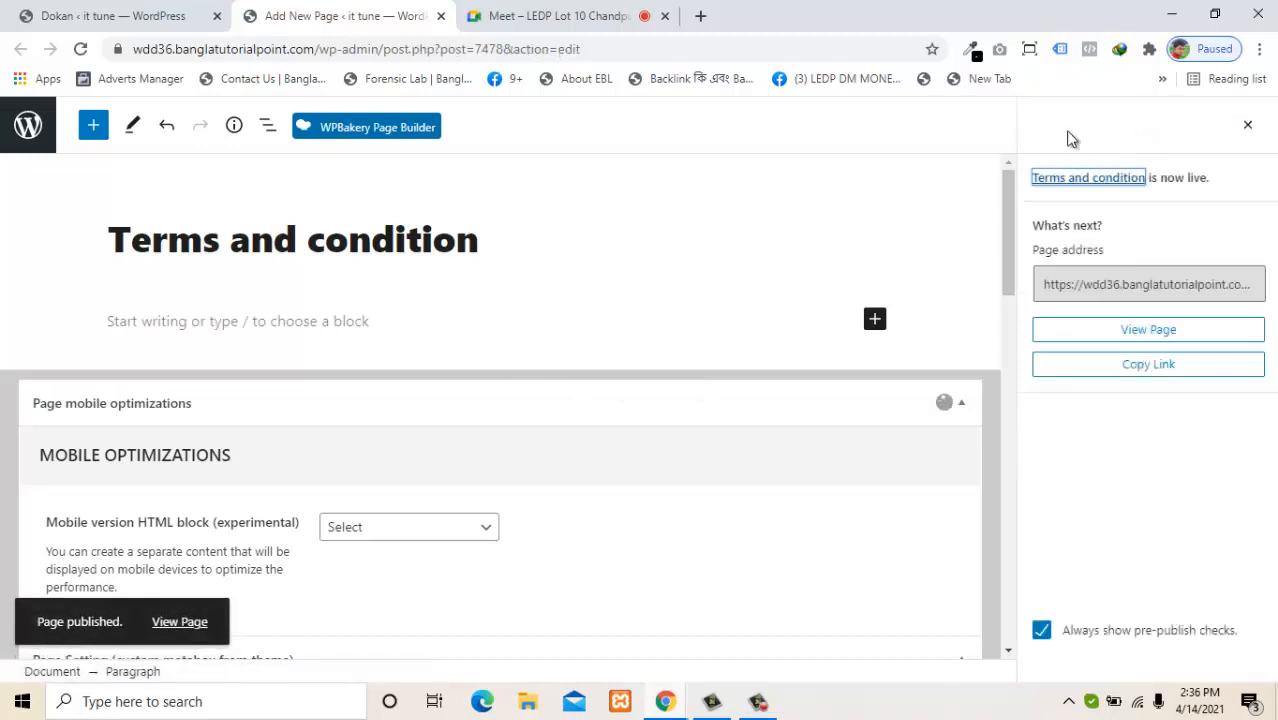
click(441, 16)
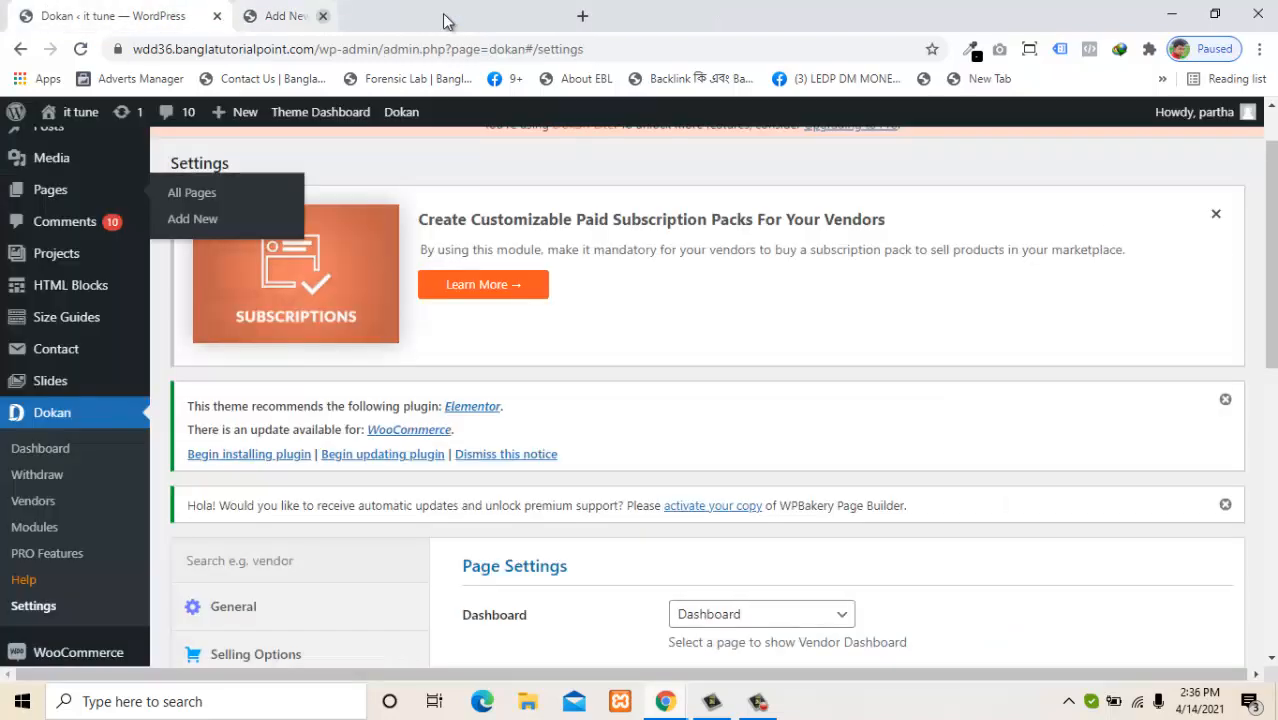
Reload Dokan settings, set Terms and Conditions Page to 'Terms and condition', and save.
click(81, 50)
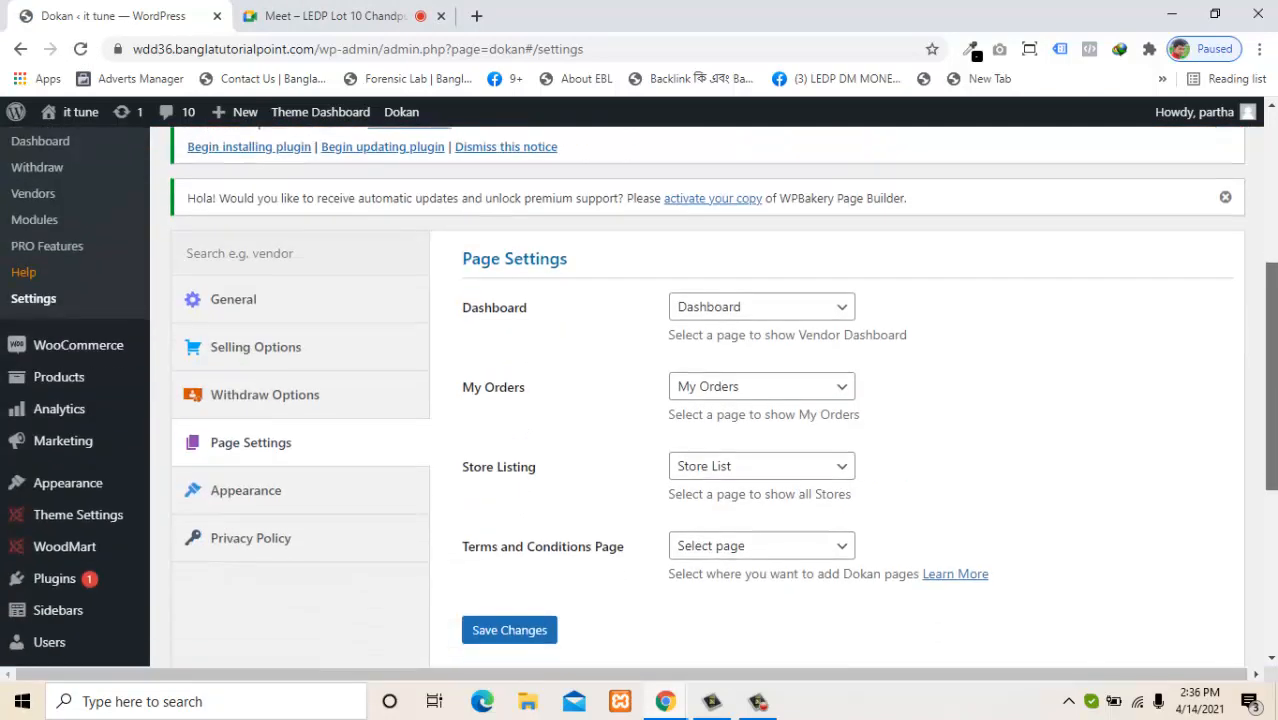
drag(1273, 357, 1273, 367)
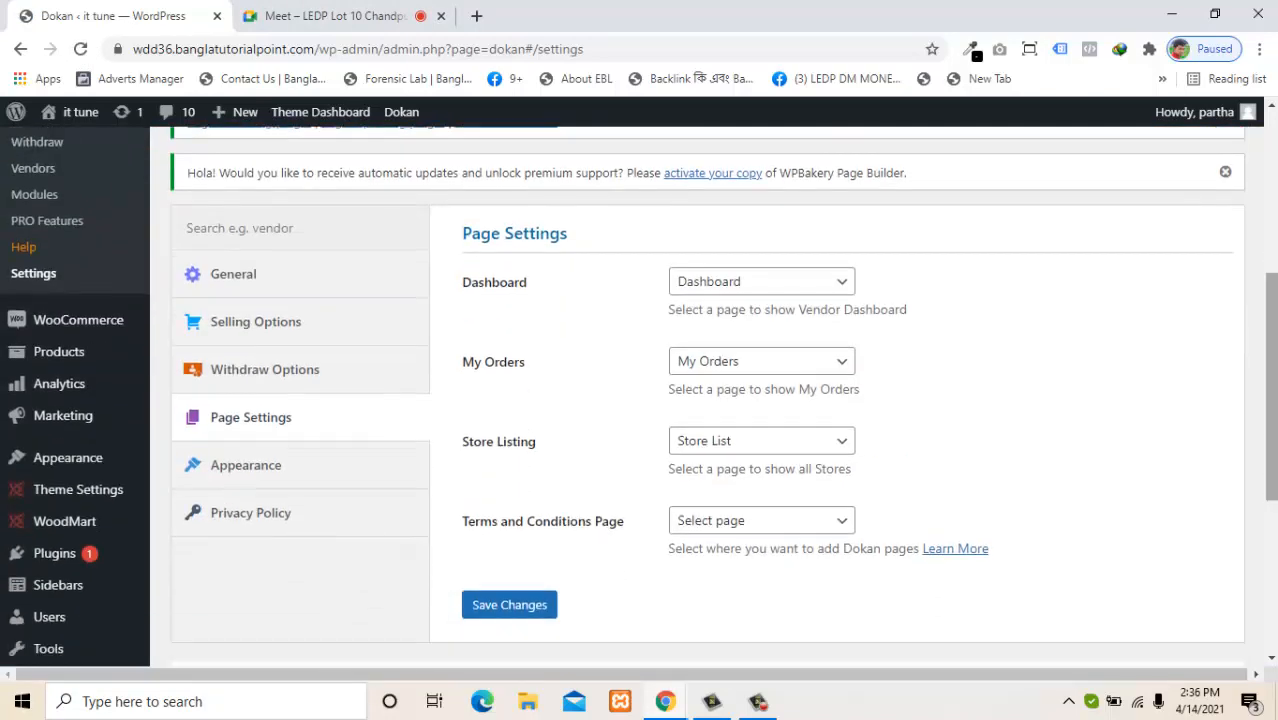
click(725, 524)
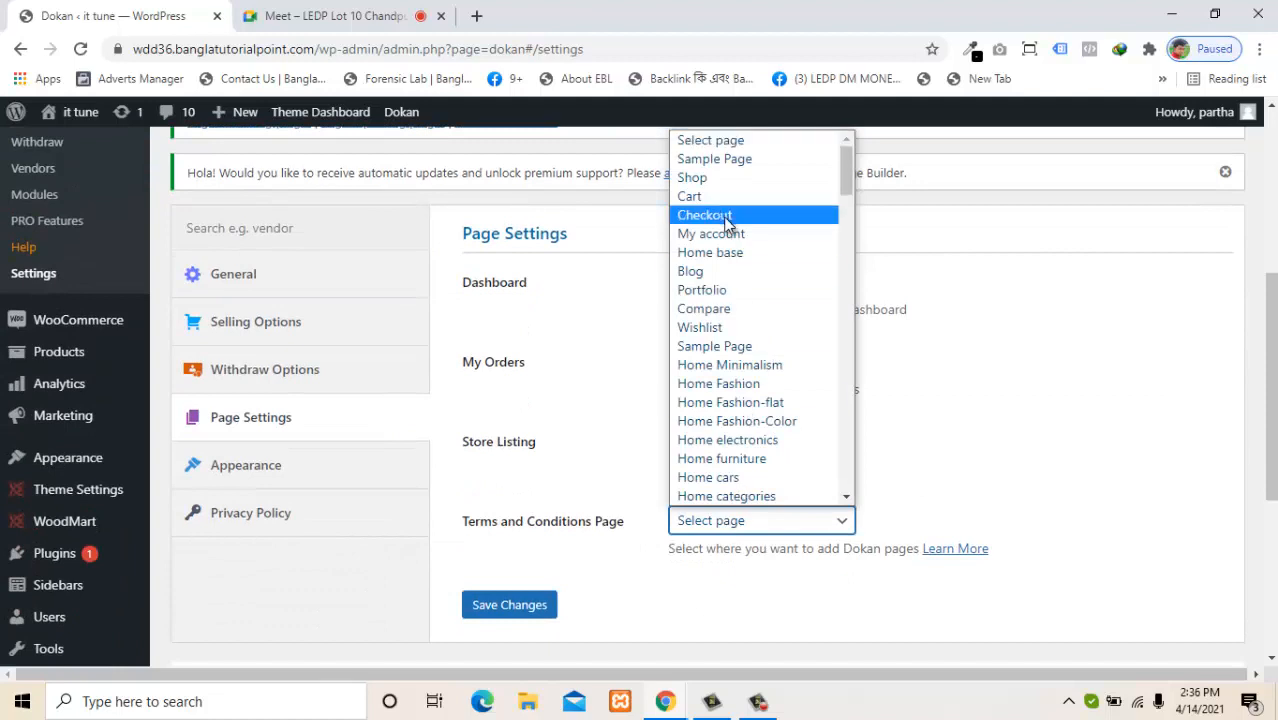
scroll(758, 372, down, 4)
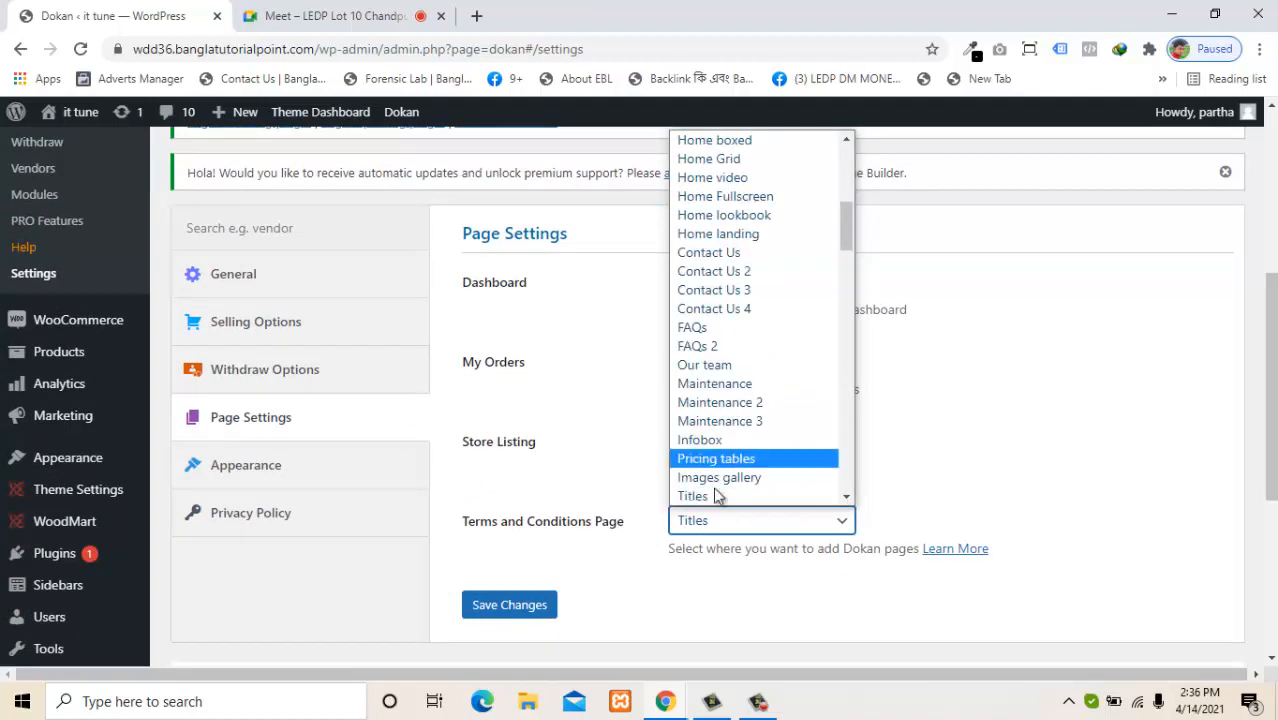
scroll(756, 508, down, 3)
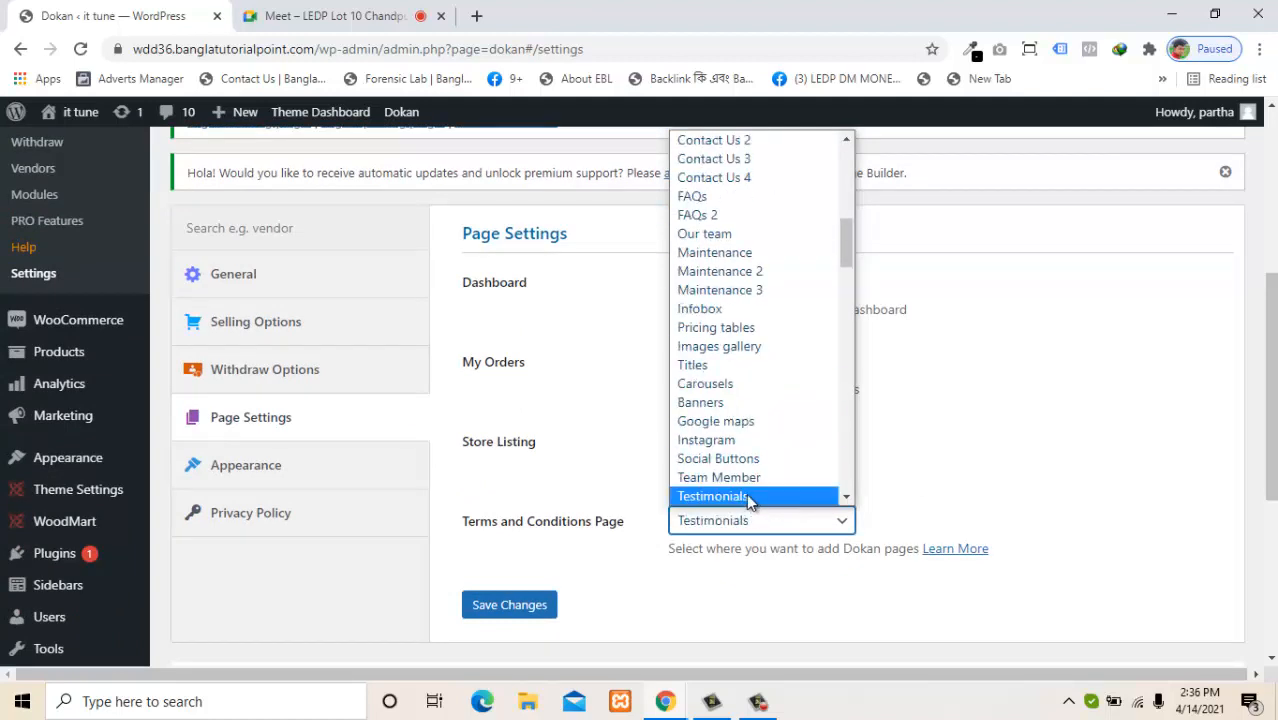
scroll(746, 493, down, 20)
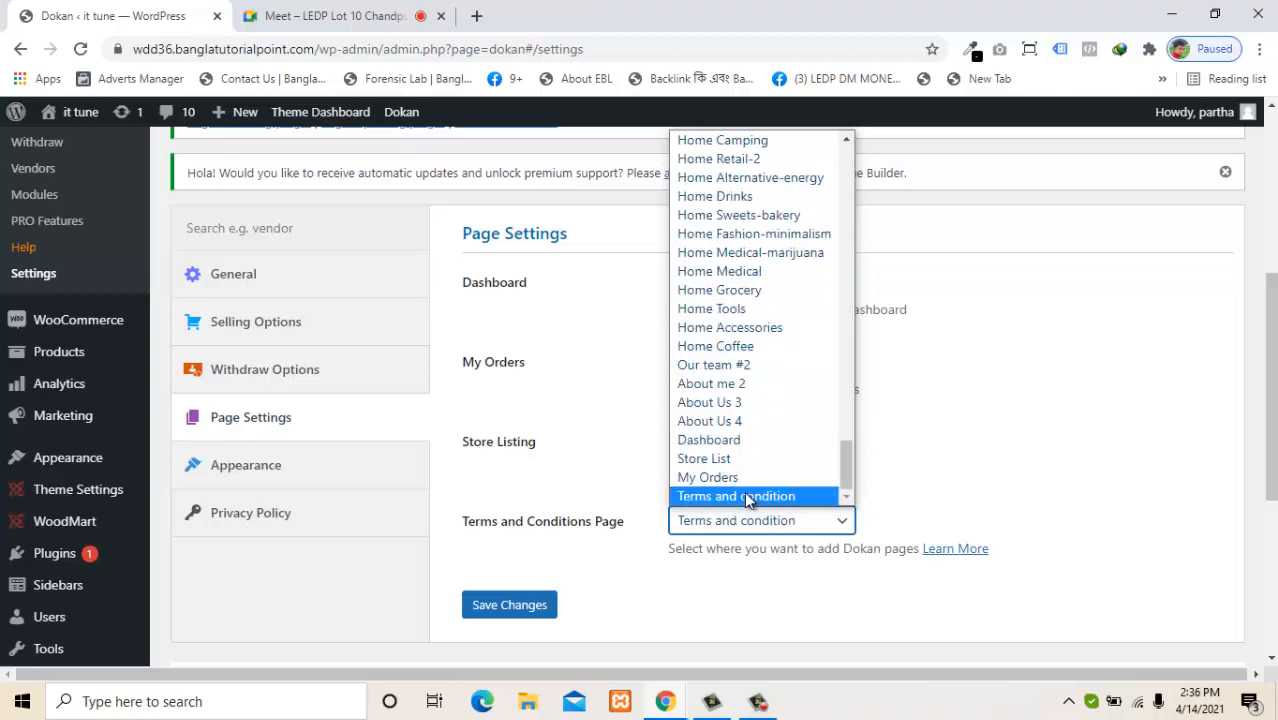
click(759, 493)
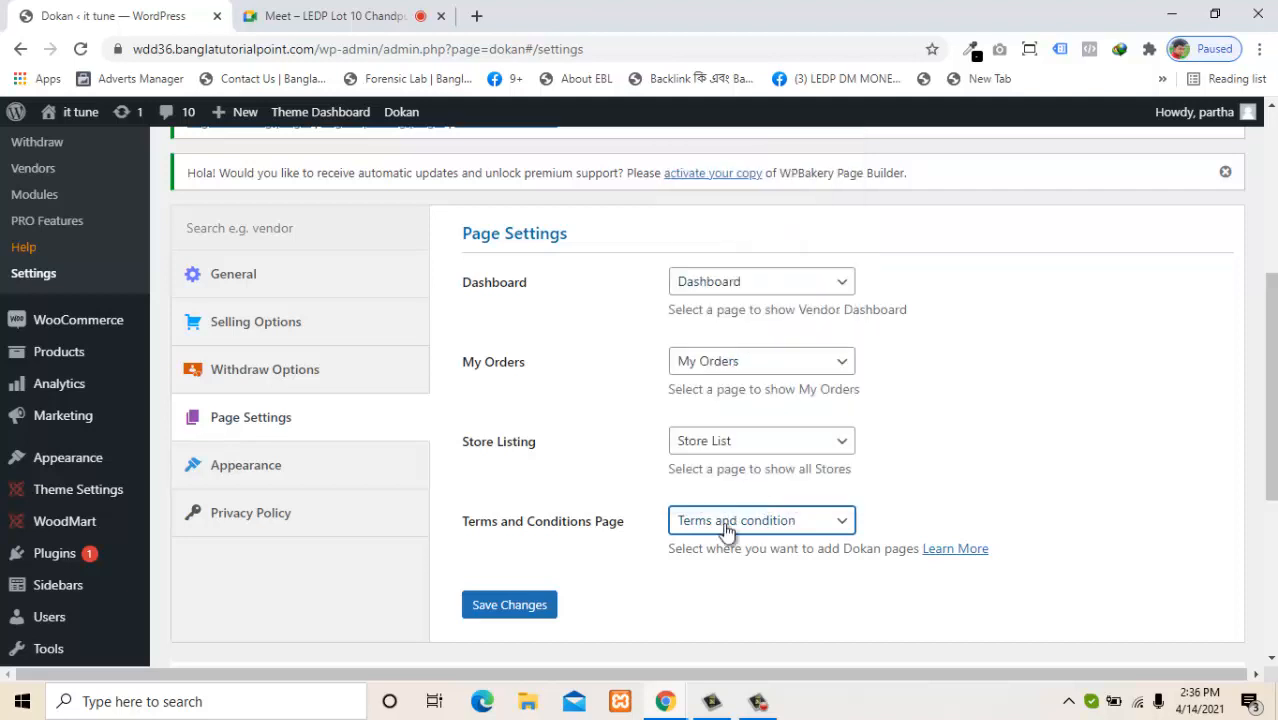
click(519, 606)
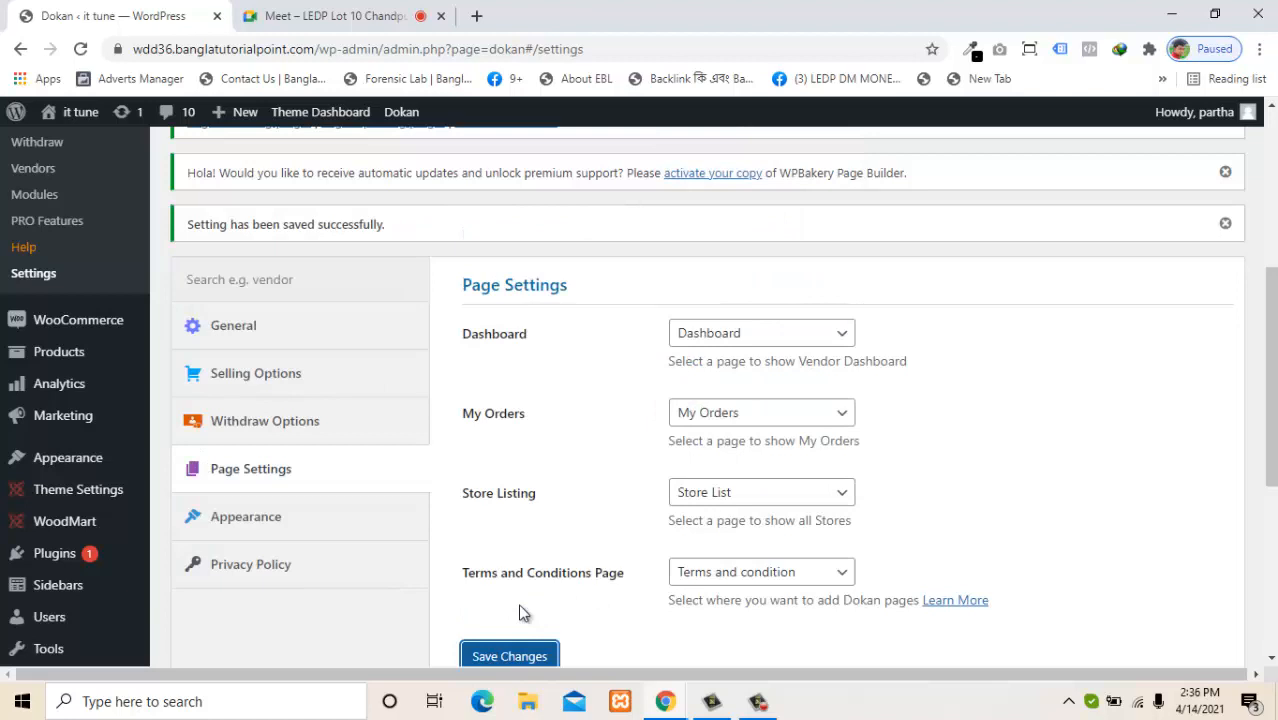
Open Dokan's Appearance settings and look through the store display options.
click(285, 532)
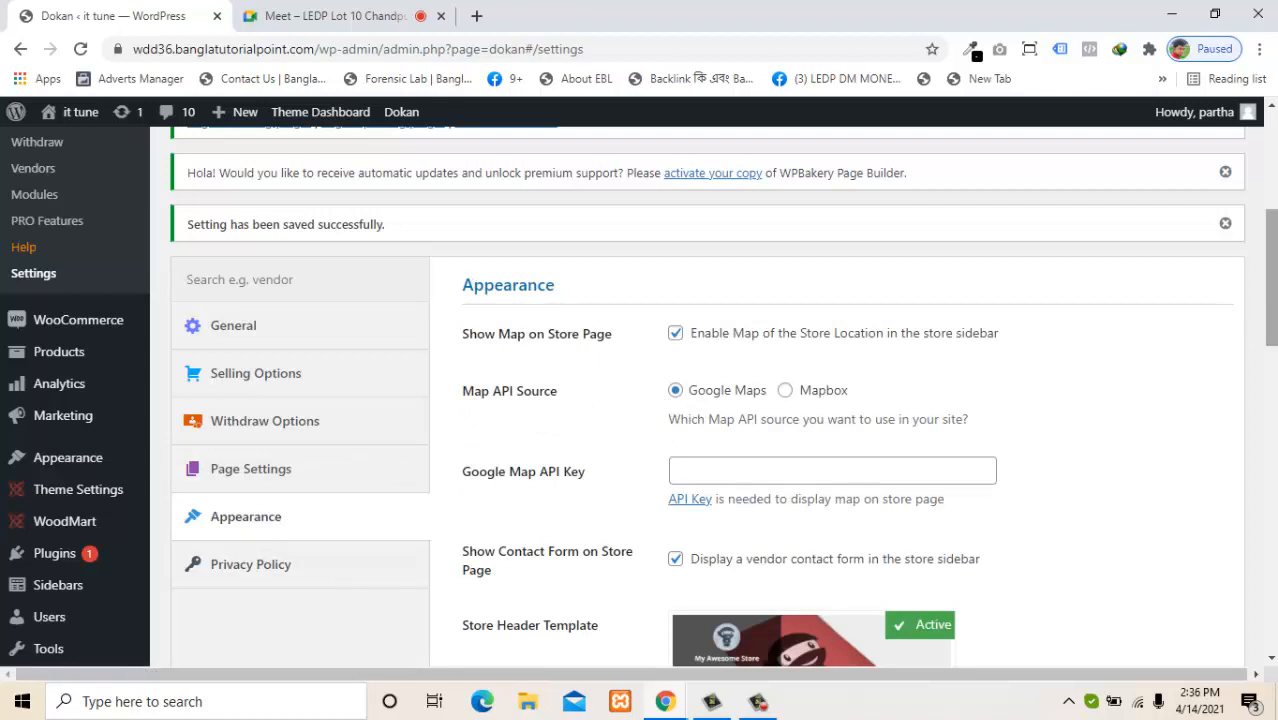
scroll(638, 397, down, 1)
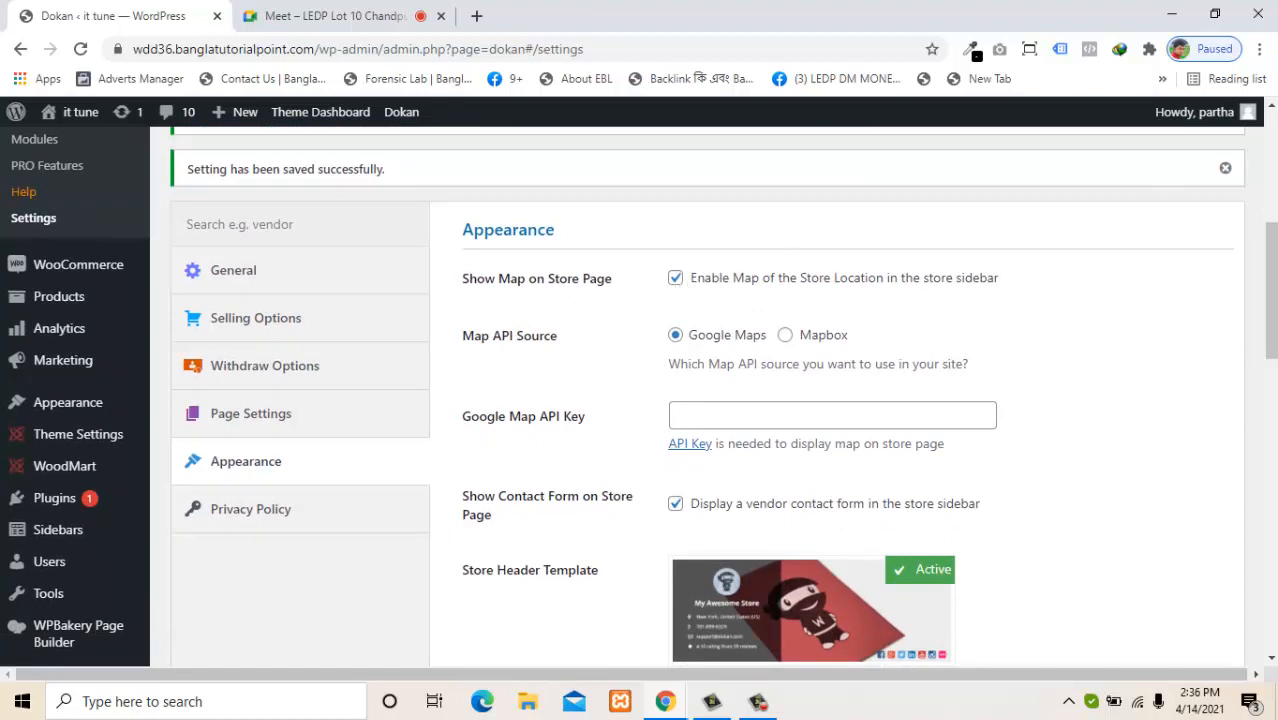
mouse_move(1271, 290)
mouse_down()
mouse_move(1271, 277)
mouse_move(1268, 314)
mouse_move(1252, 284)
mouse_up()
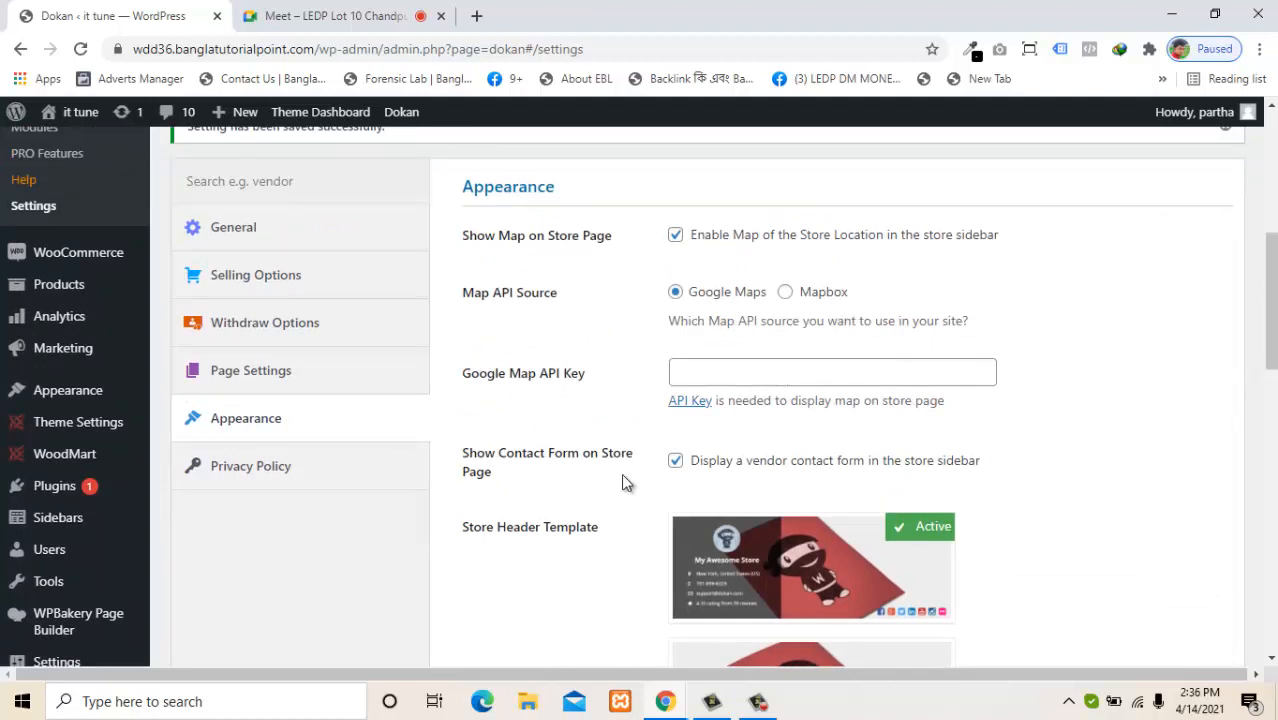
drag(522, 460, 585, 468)
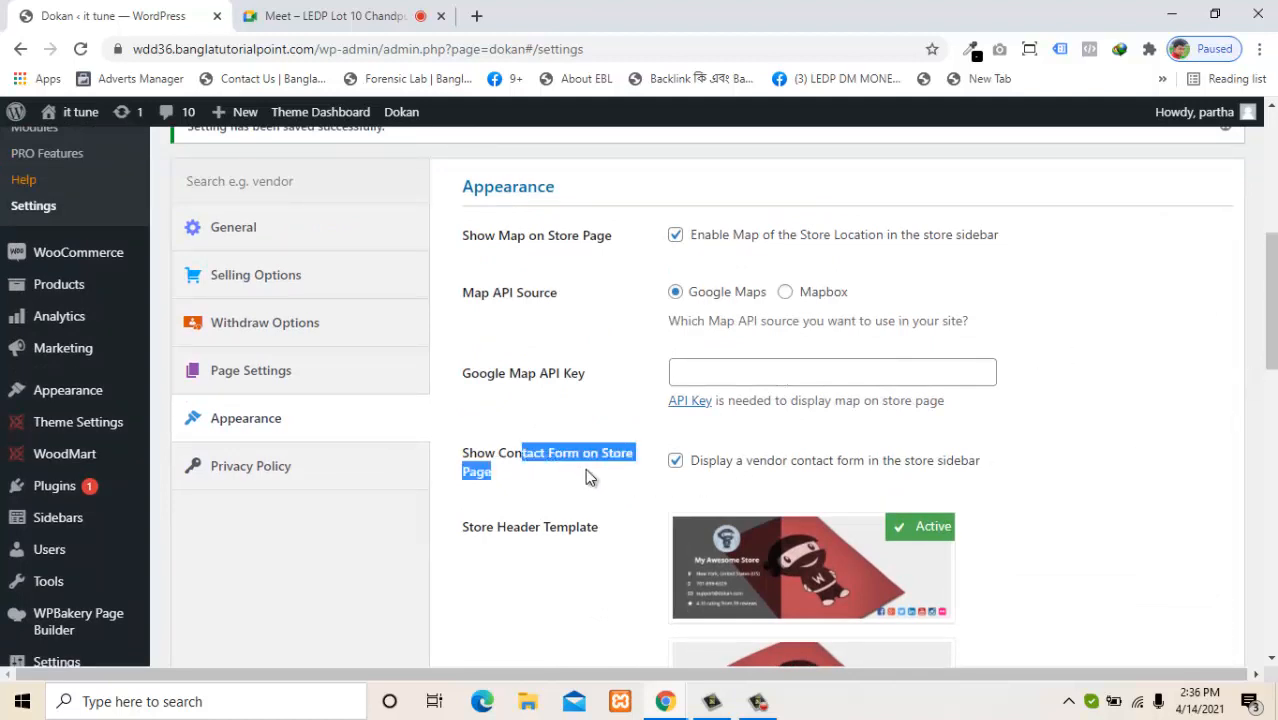
click(585, 468)
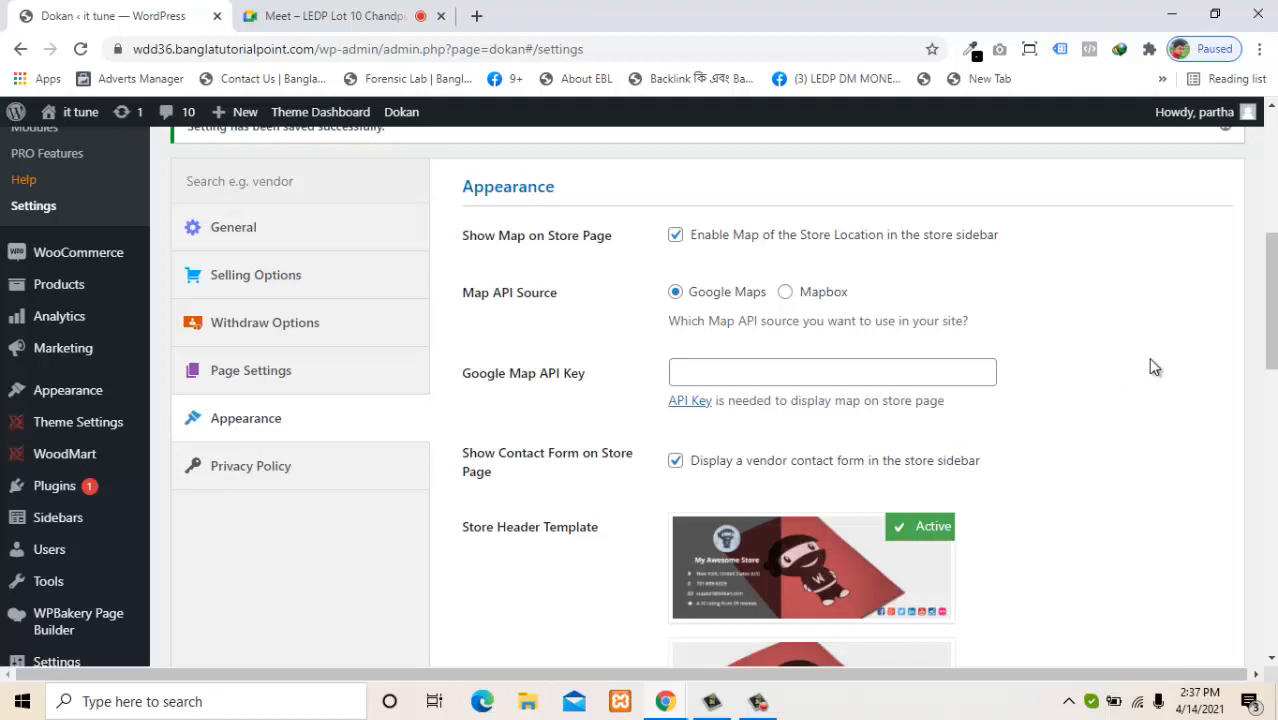
scroll(1273, 362, down, 2)
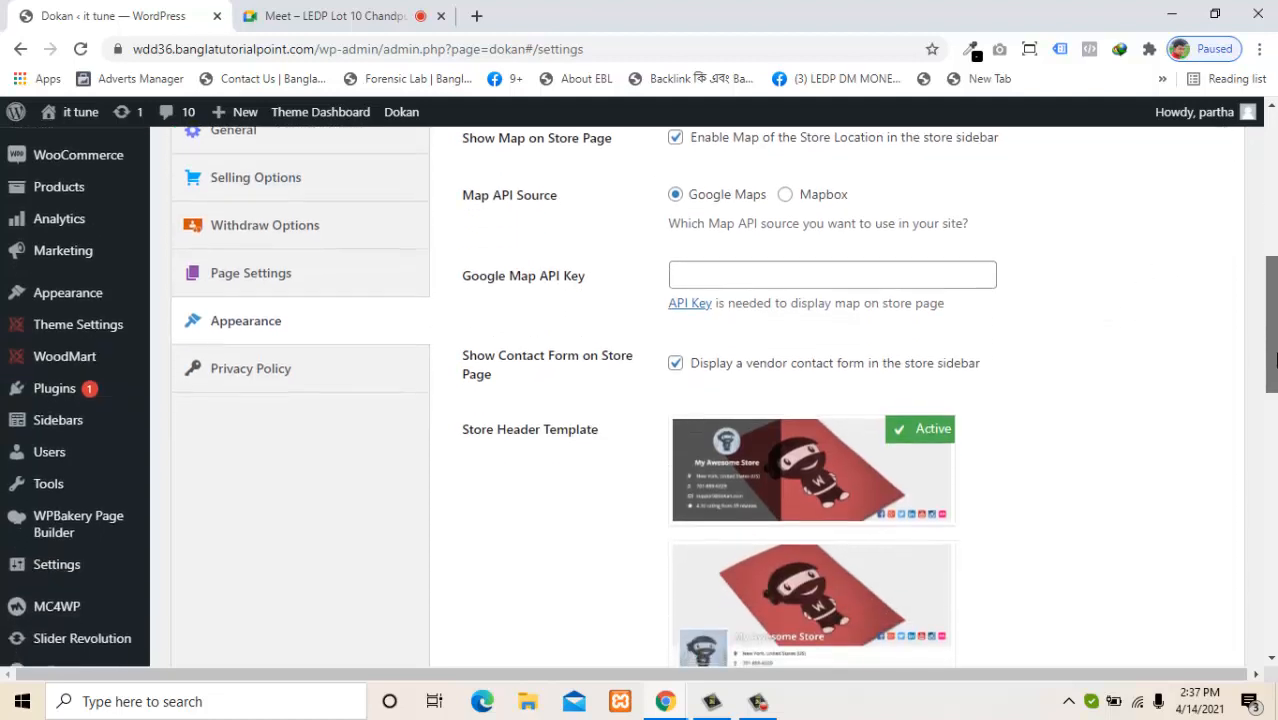
drag(1273, 362, 1270, 384)
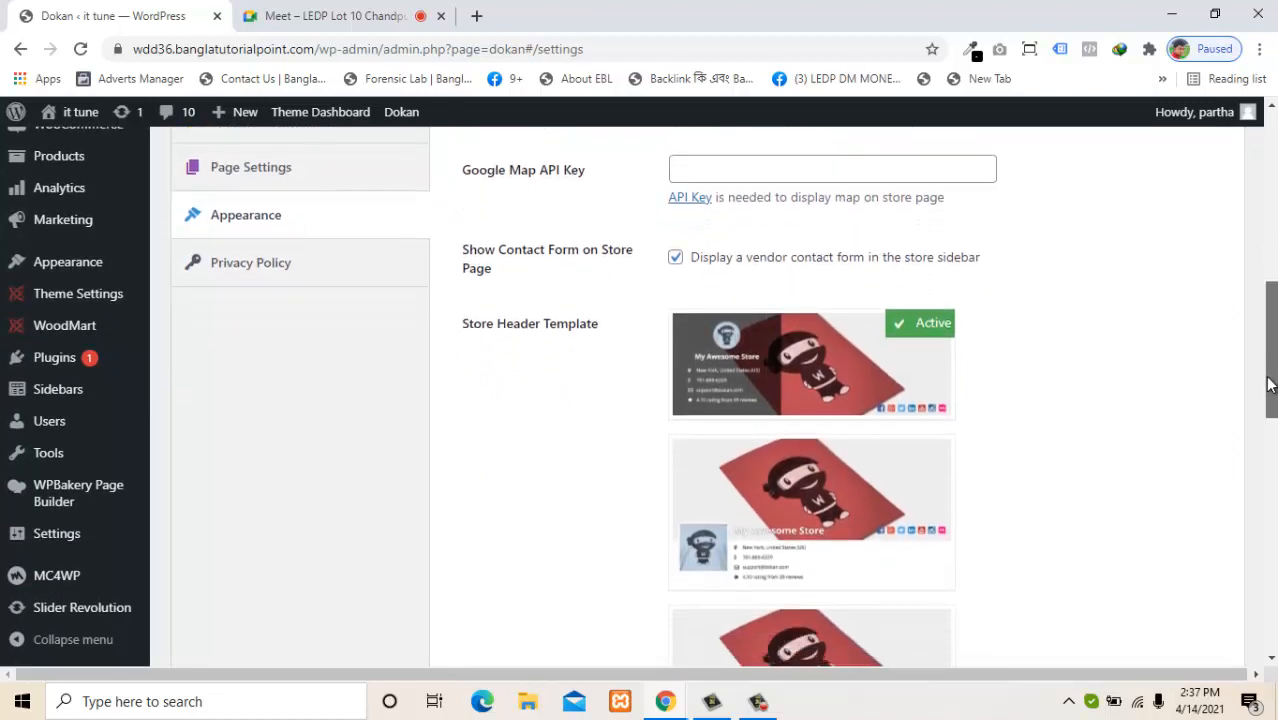
drag(1270, 384, 1271, 388)
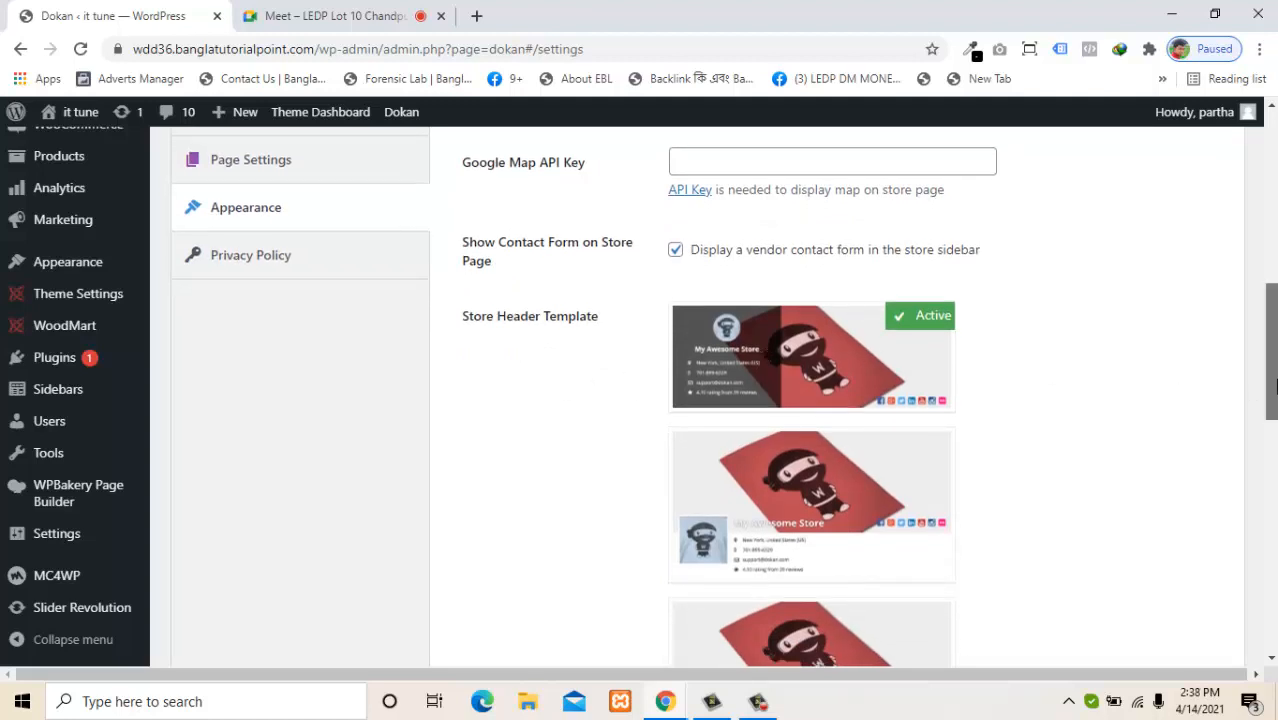
drag(1266, 382, 1277, 450)
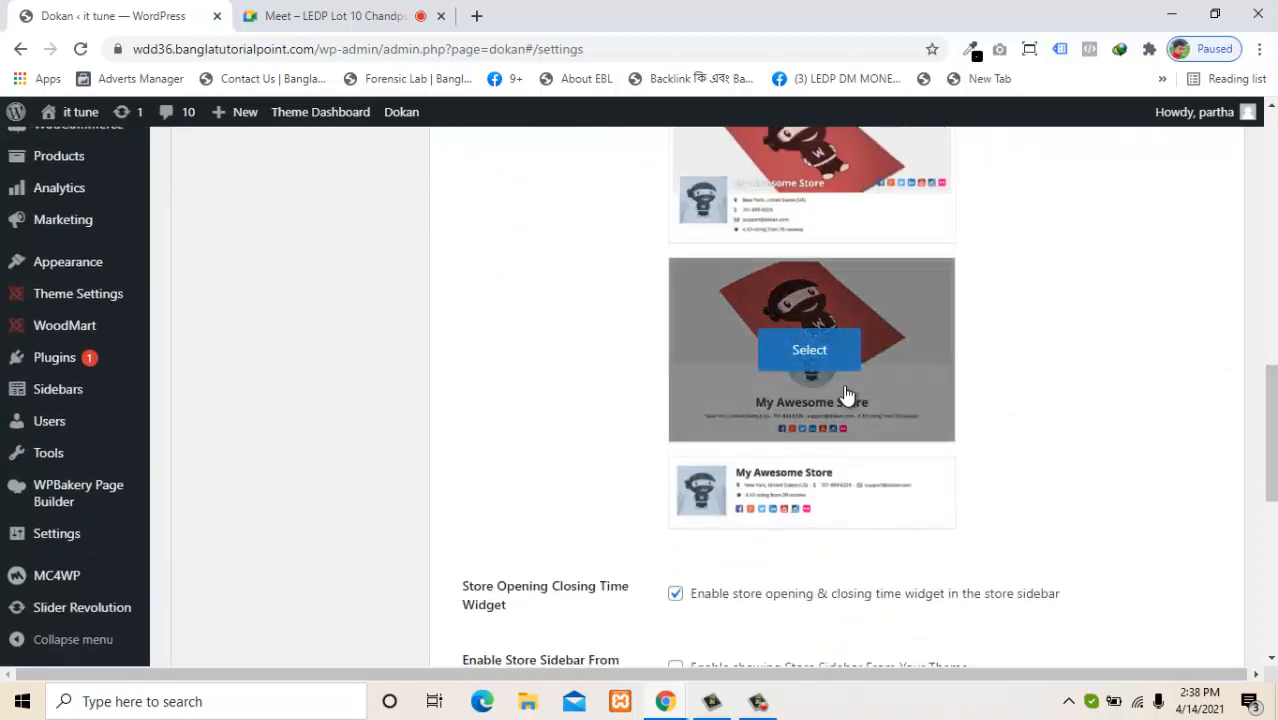
mouse_move(788, 507)
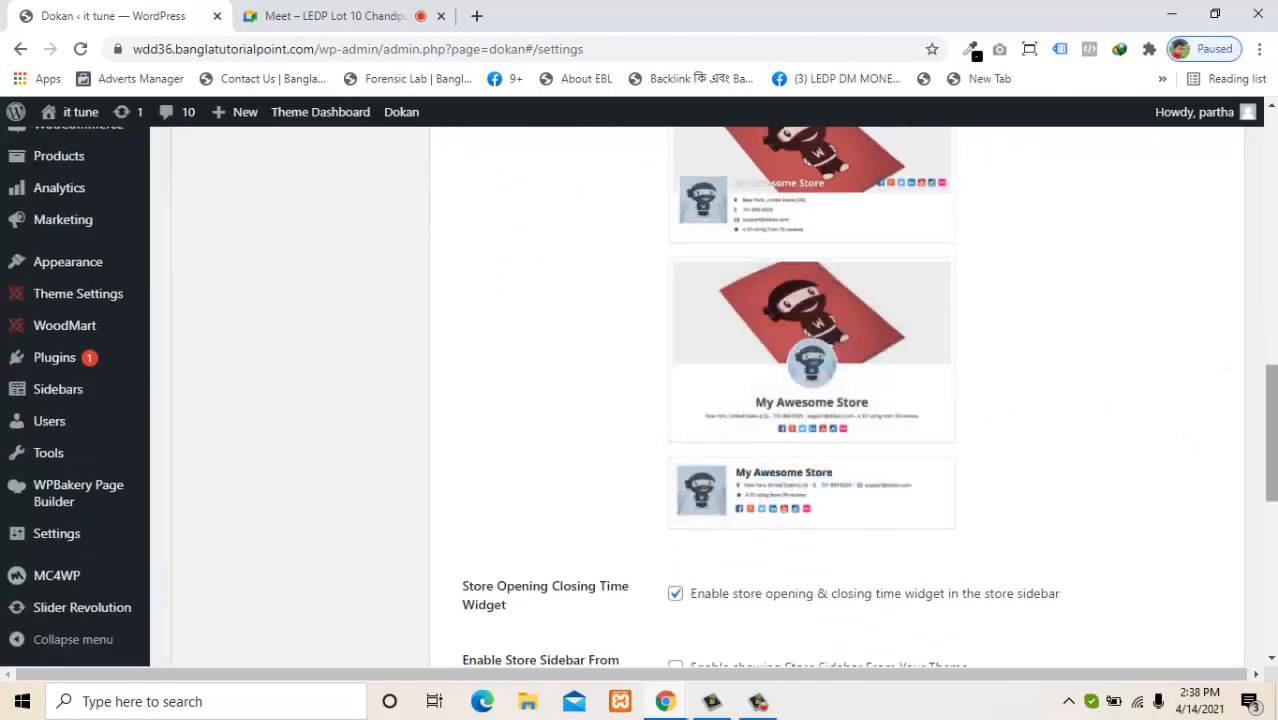
drag(1270, 419, 1257, 318)
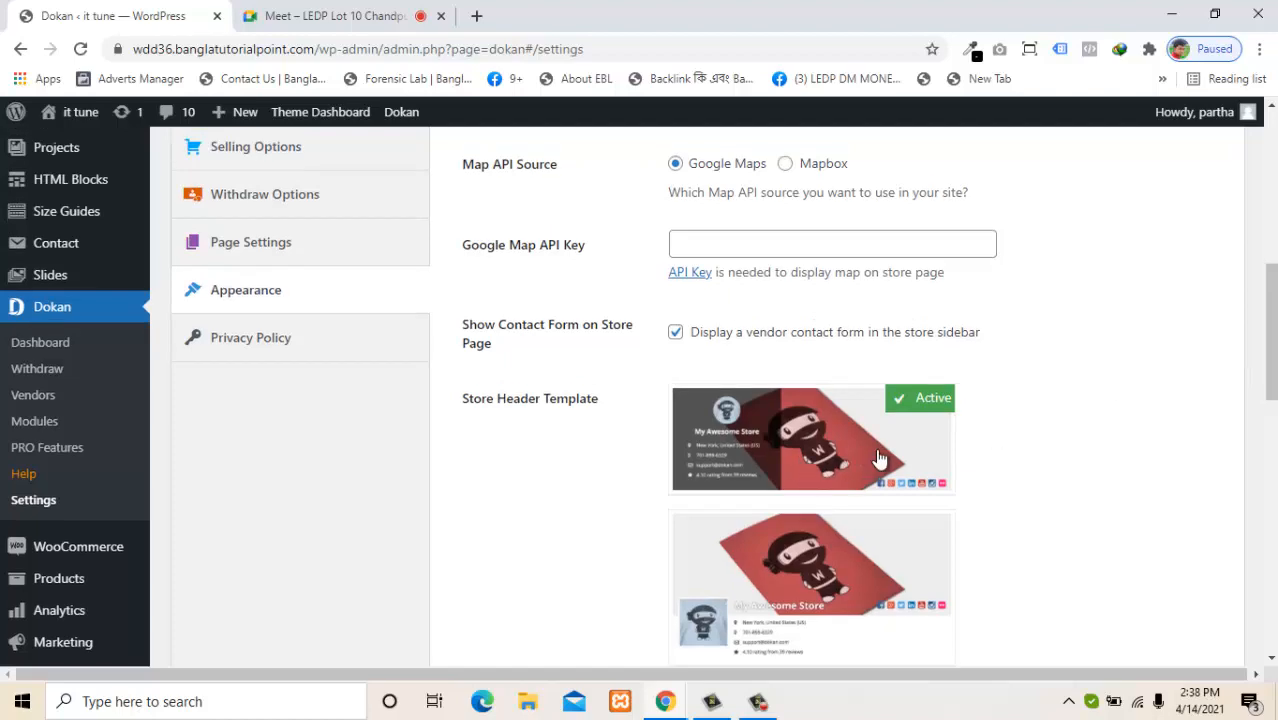
mouse_move(845, 578)
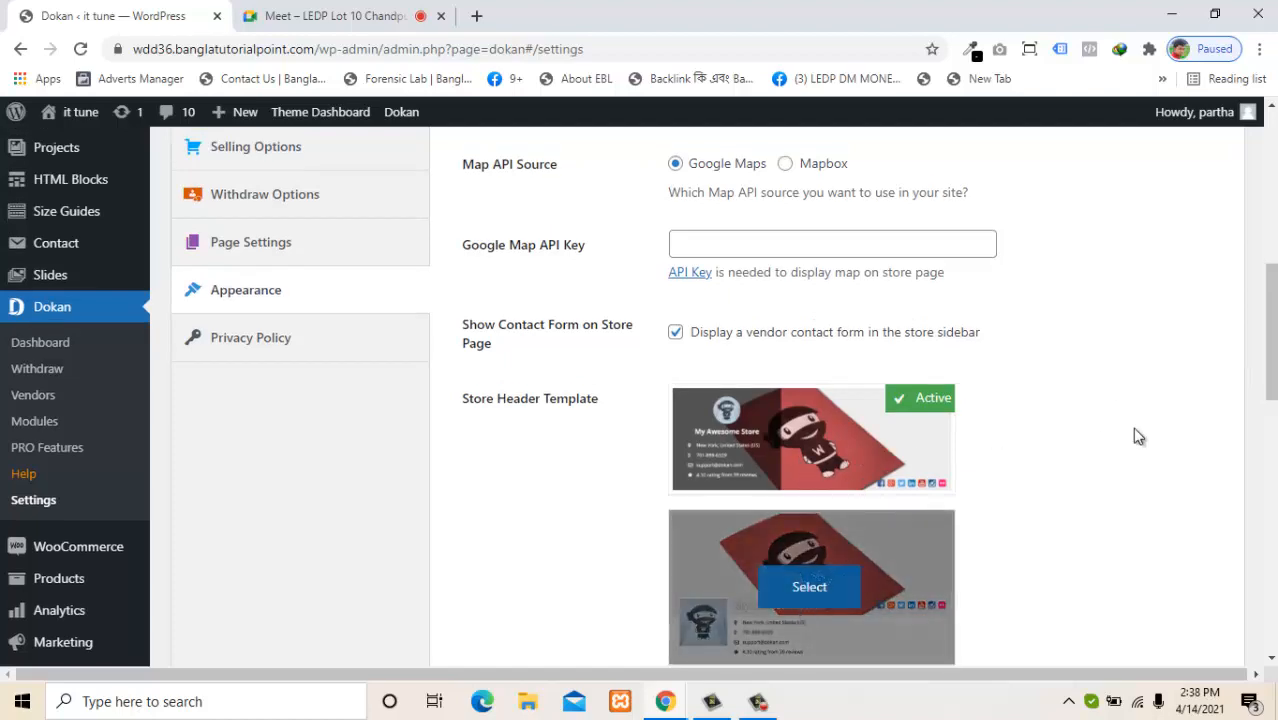
drag(1272, 410, 1270, 524)
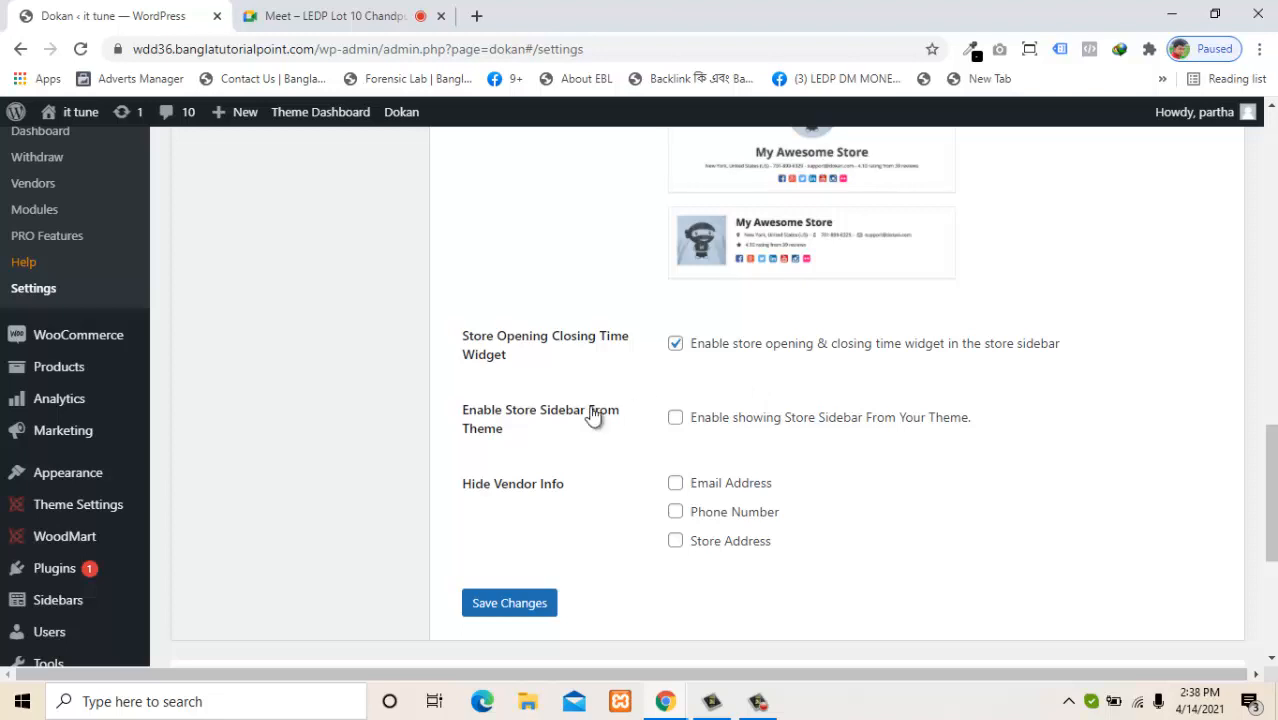
Enable the theme's store sidebar, hide vendors' phone number and email address, and save.
click(677, 419)
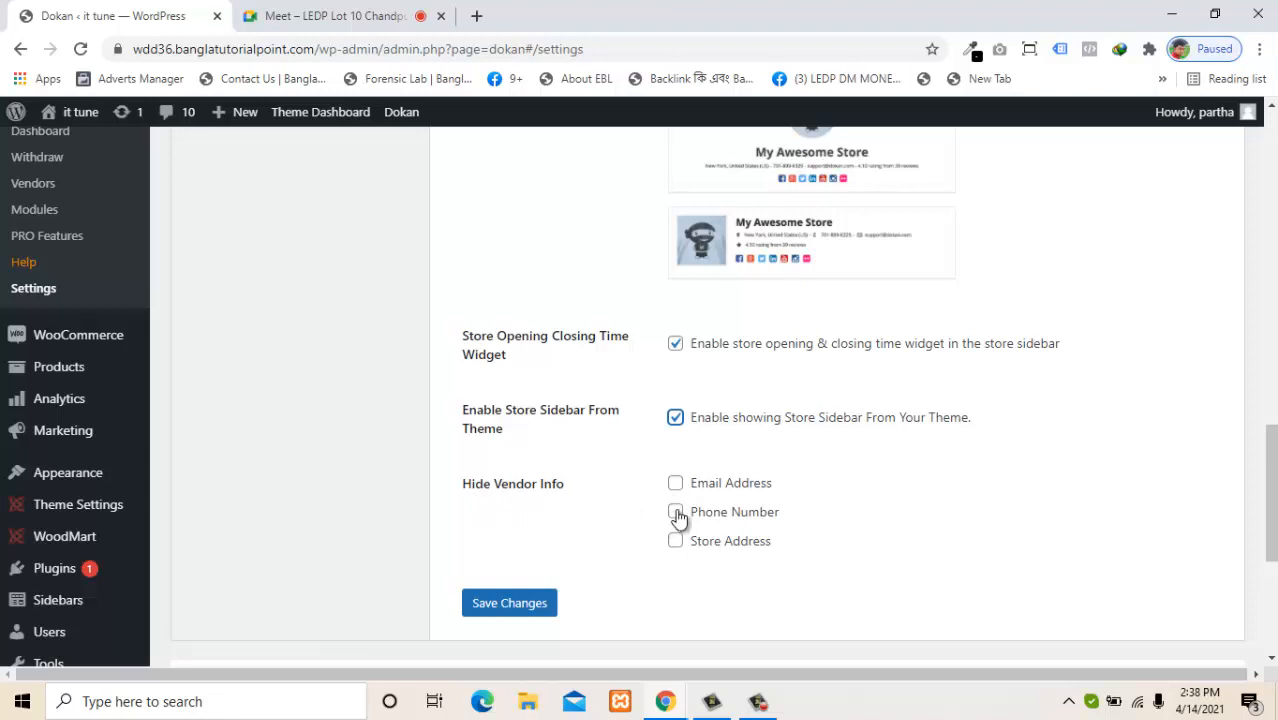
click(676, 513)
click(675, 484)
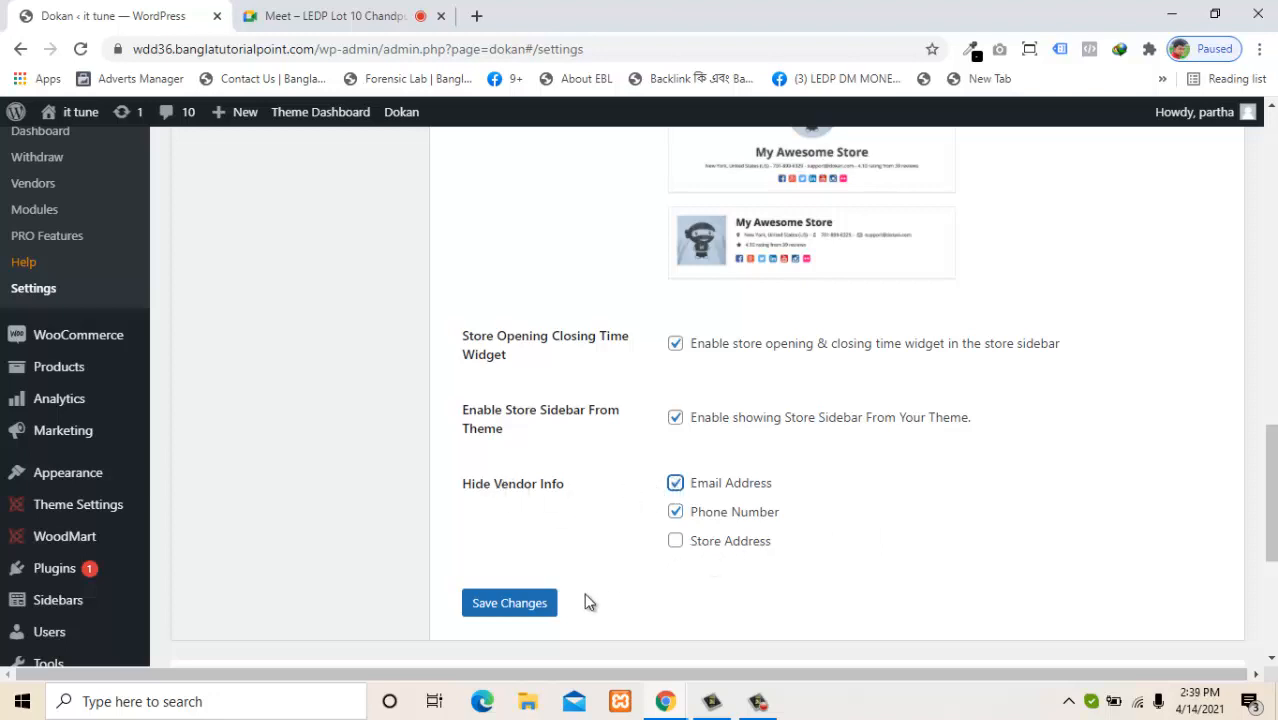
click(531, 605)
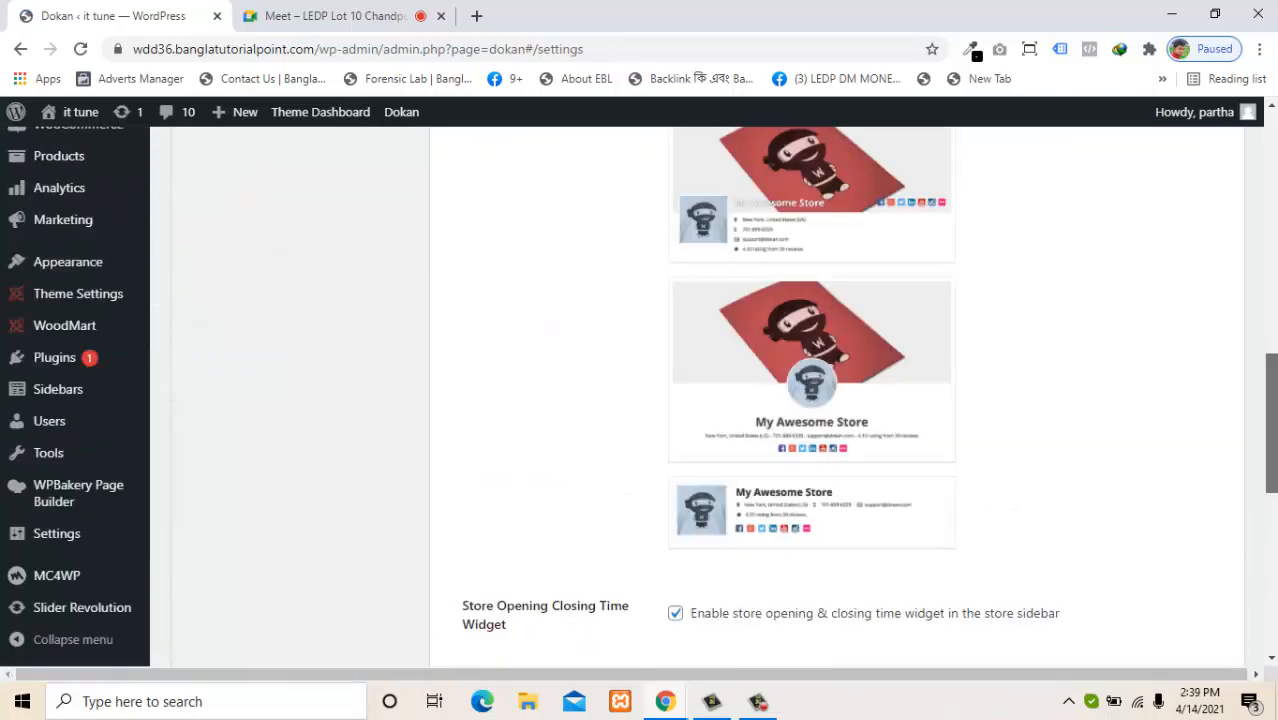
drag(1270, 374, 1260, 332)
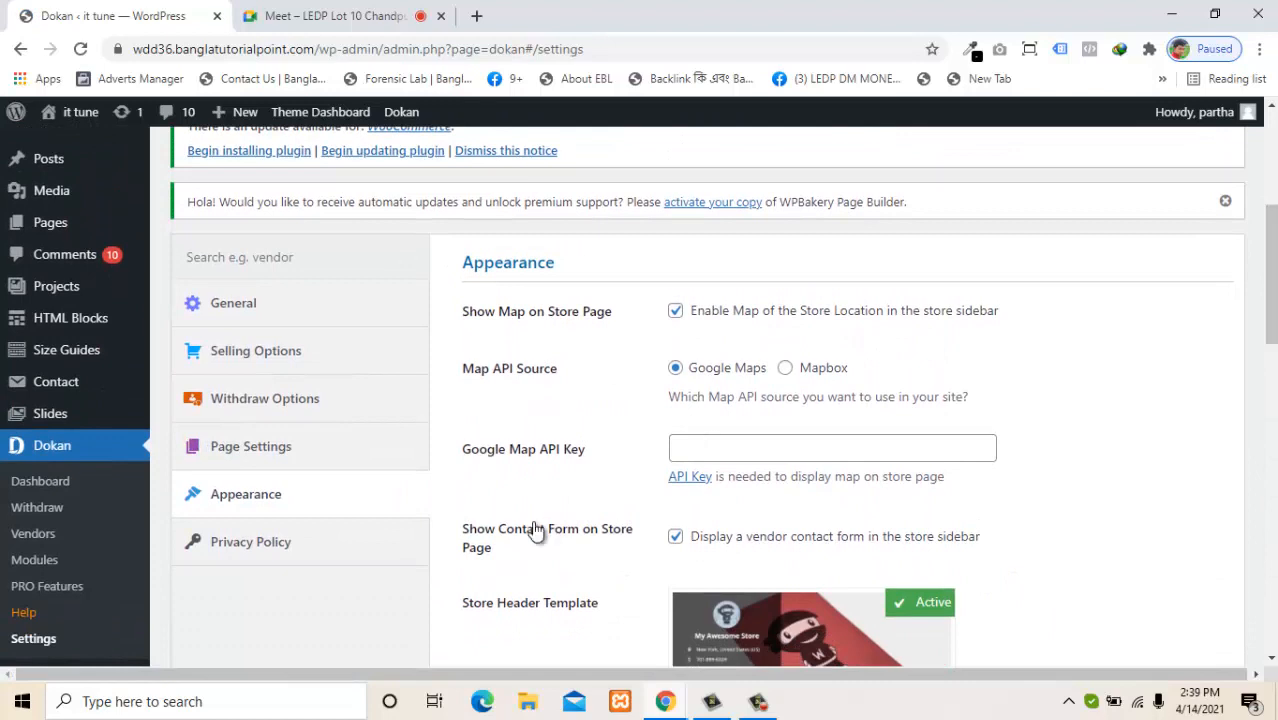
Open Privacy Policy settings and review the Privacy Page dropdown and policy text without changes.
click(272, 553)
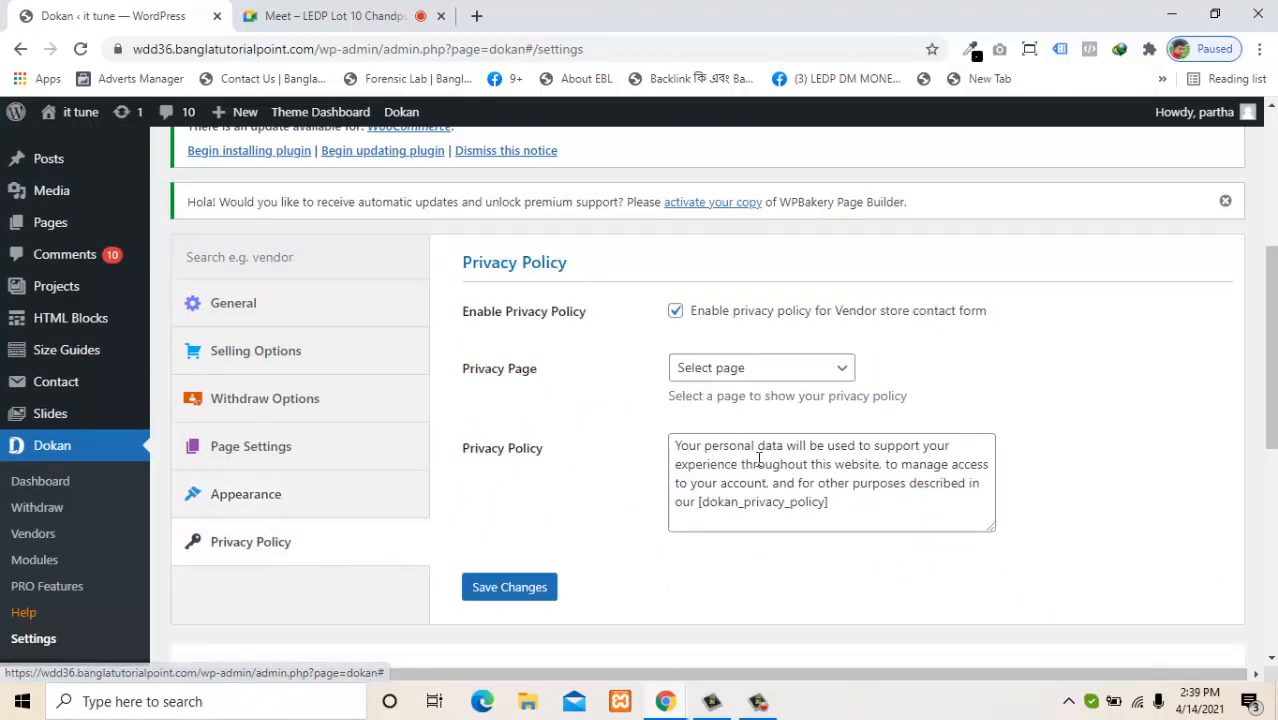
click(748, 372)
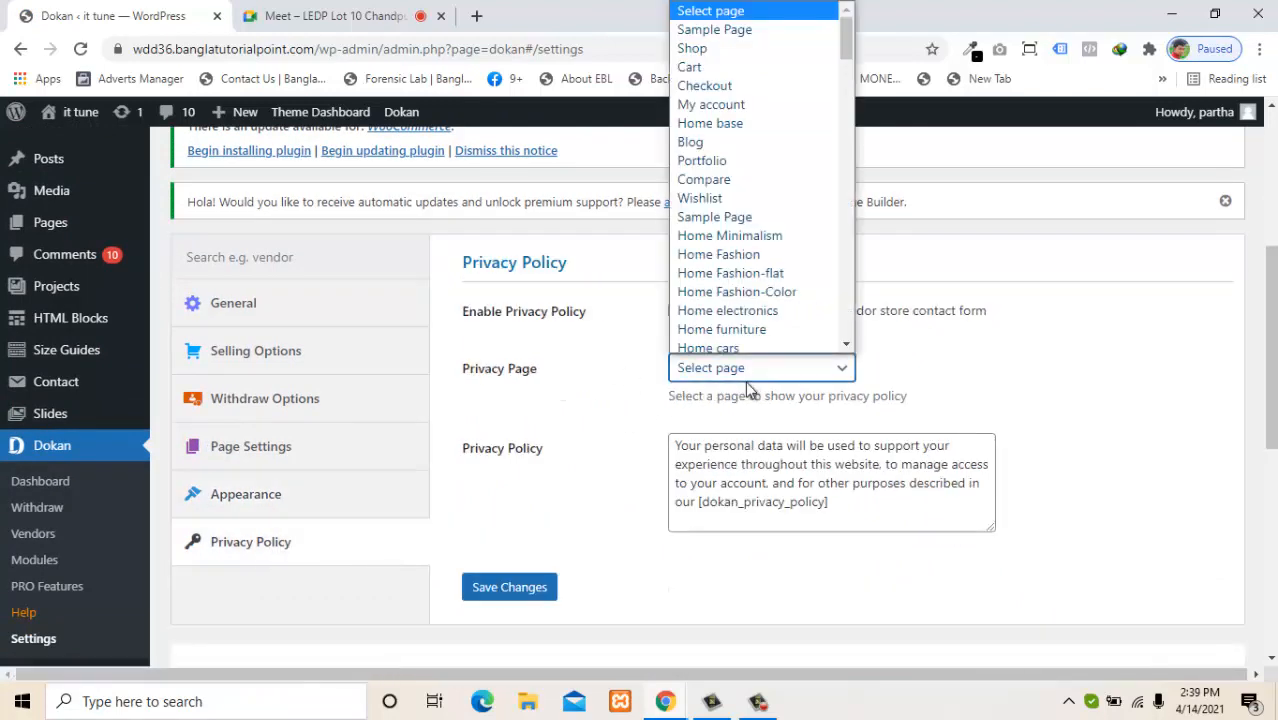
click(645, 410)
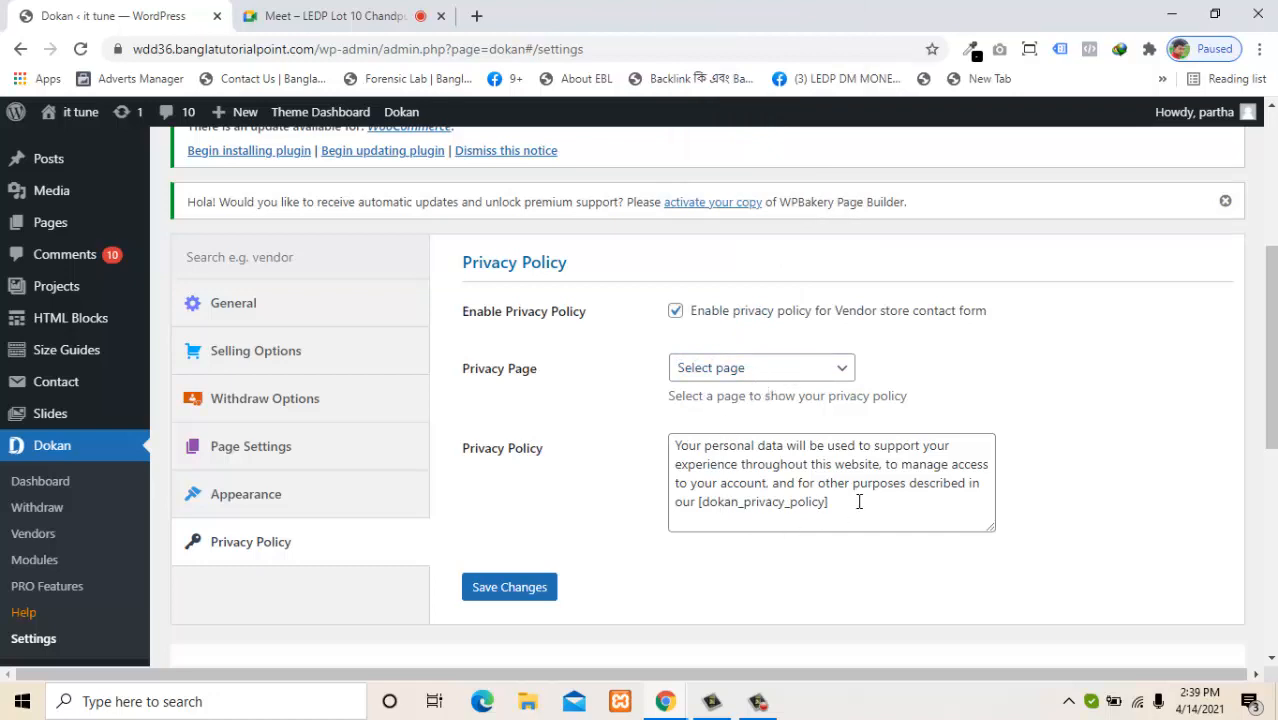
drag(860, 502, 693, 518)
click(569, 526)
drag(1271, 357, 1257, 265)
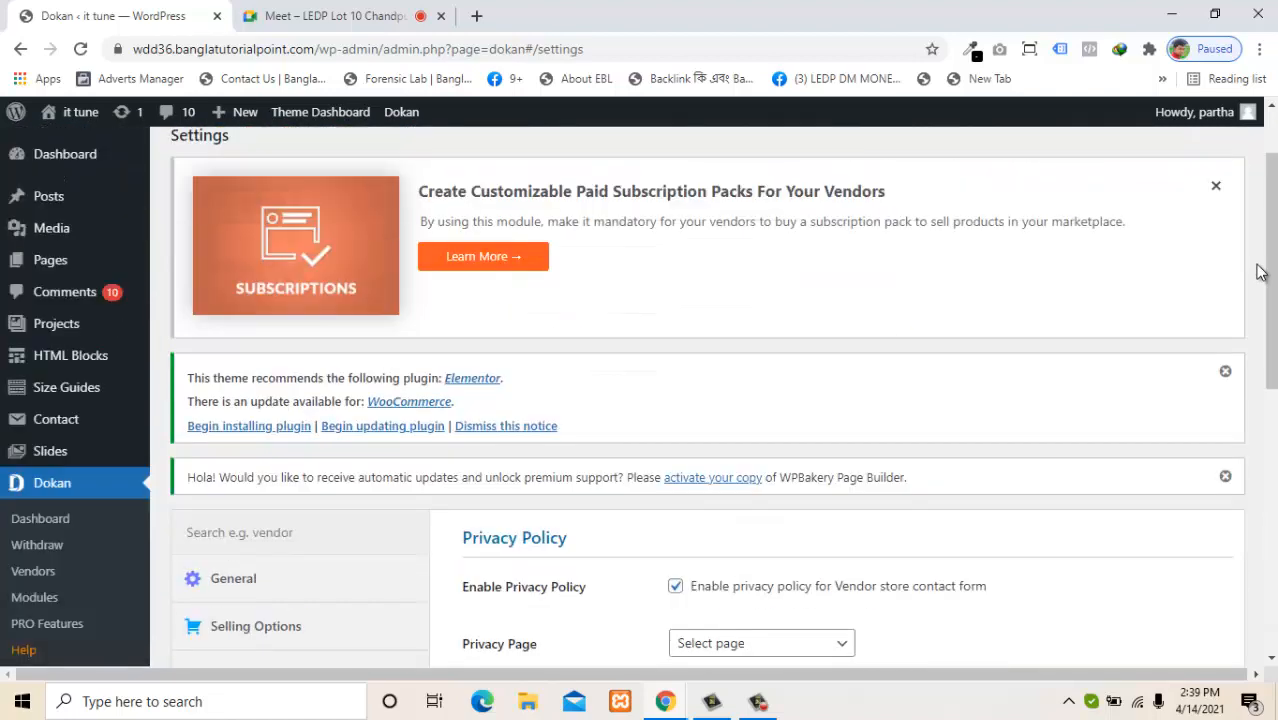
click(1260, 52)
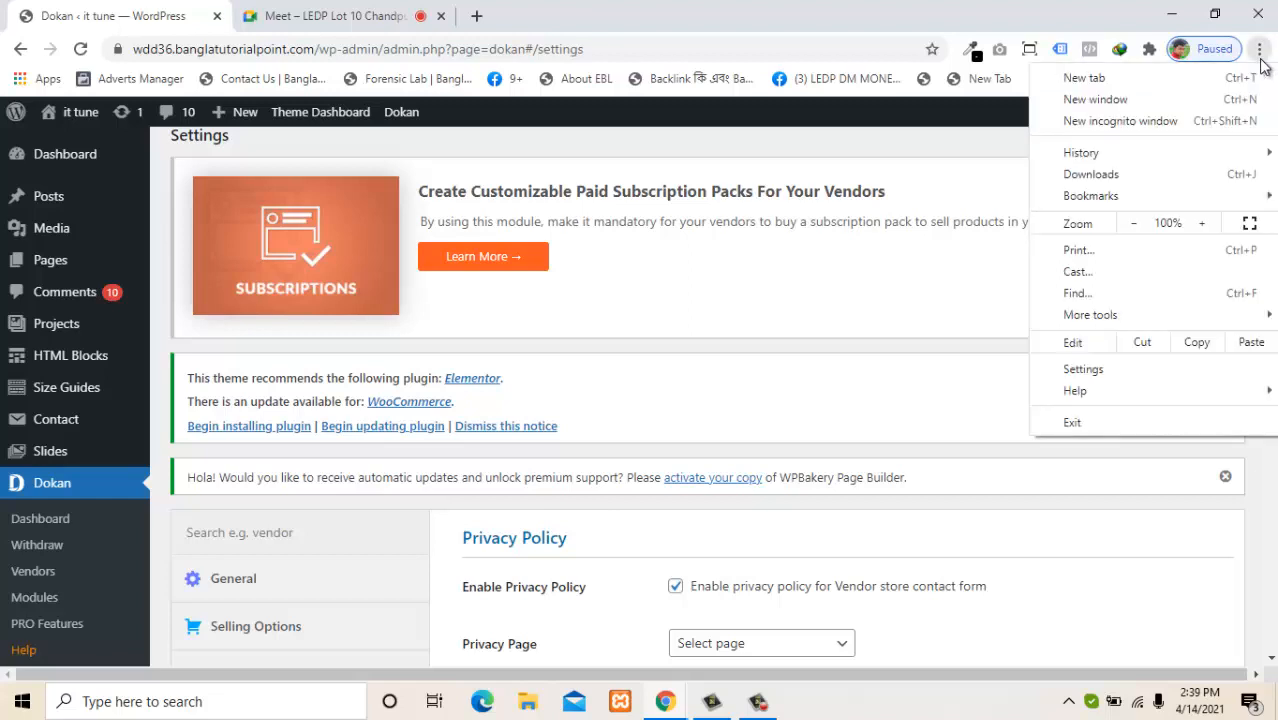
click(627, 158)
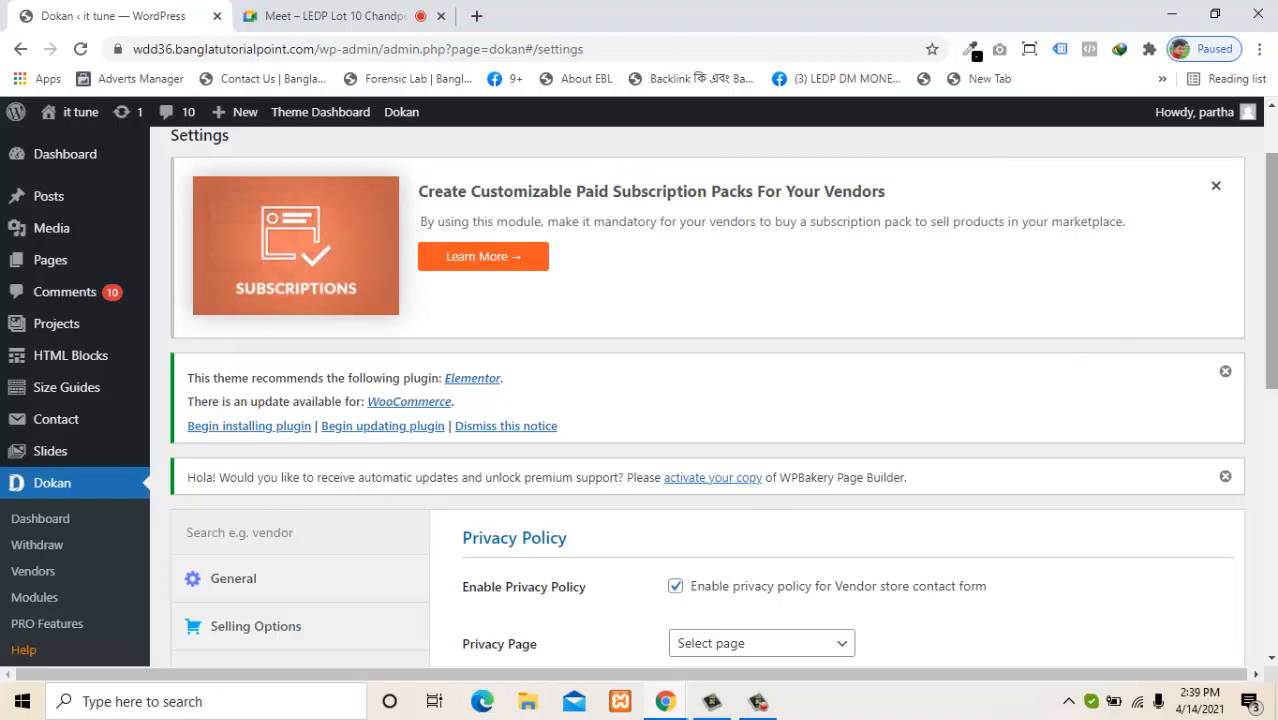
drag(1271, 325, 1271, 584)
In Settings > General, tick Membership 'Anyone can register' and save the settings.
mouse_move(86, 545)
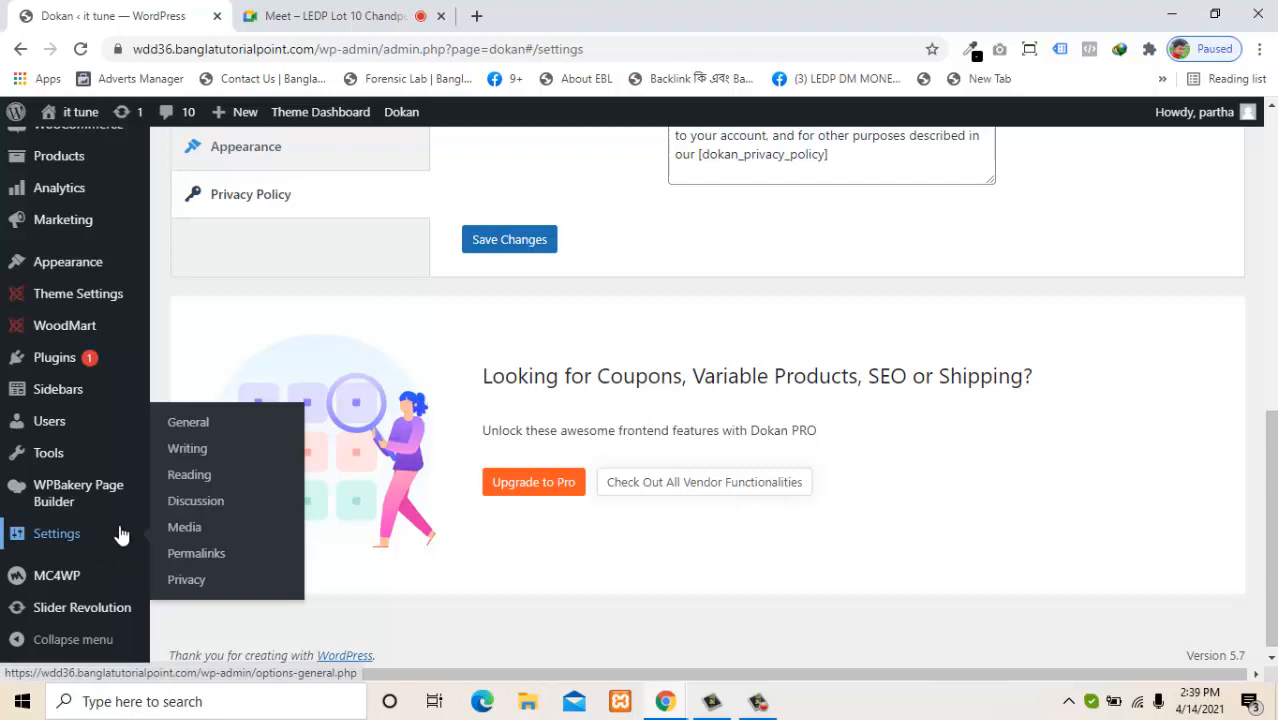
click(192, 424)
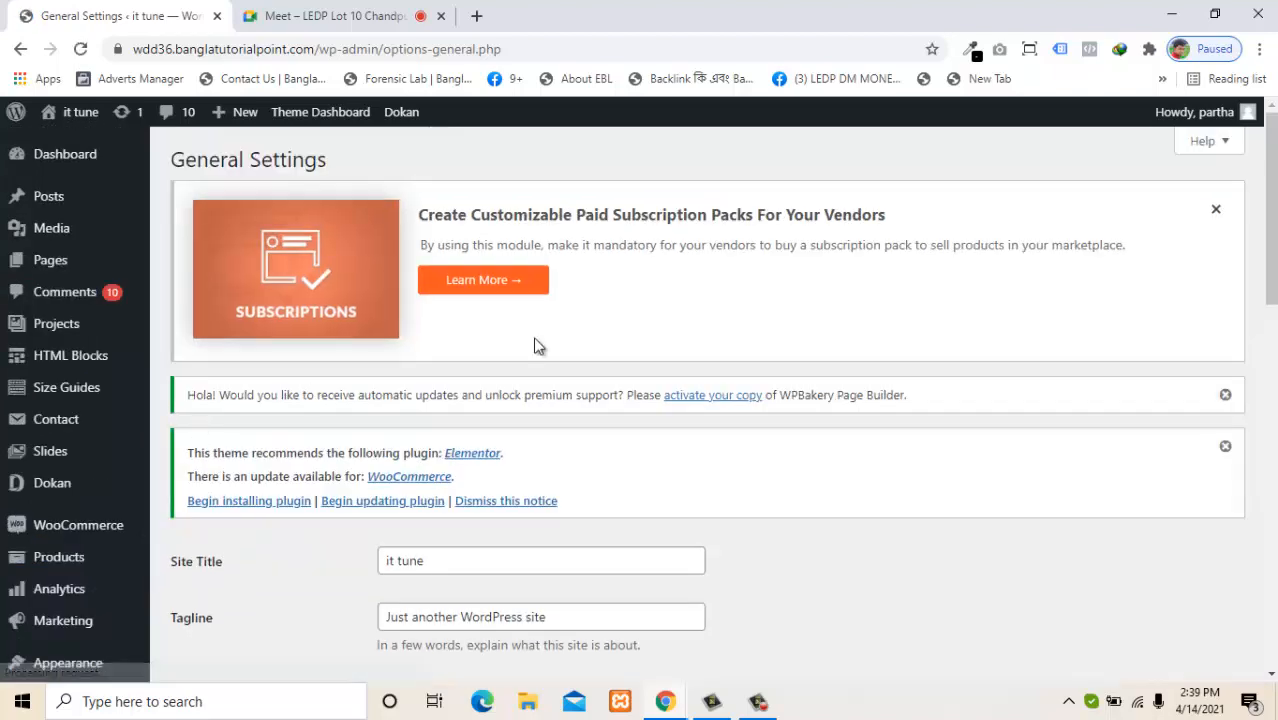
drag(1271, 282, 1271, 447)
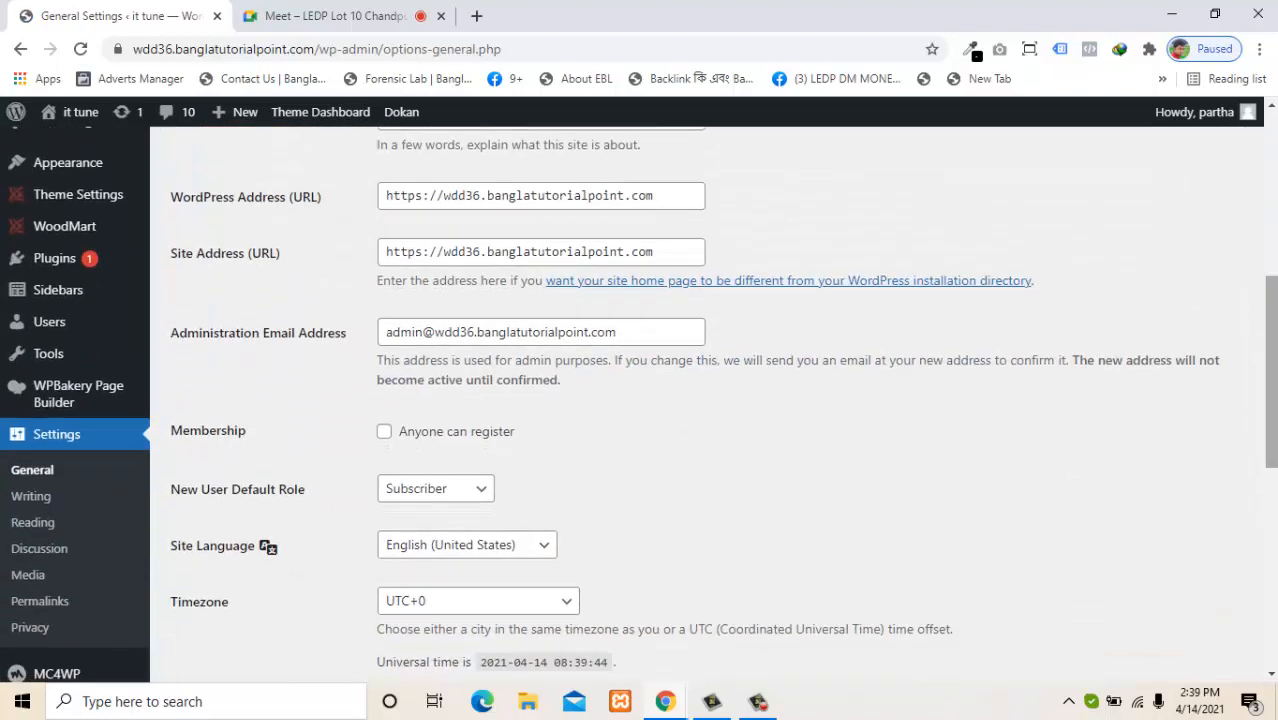
click(470, 445)
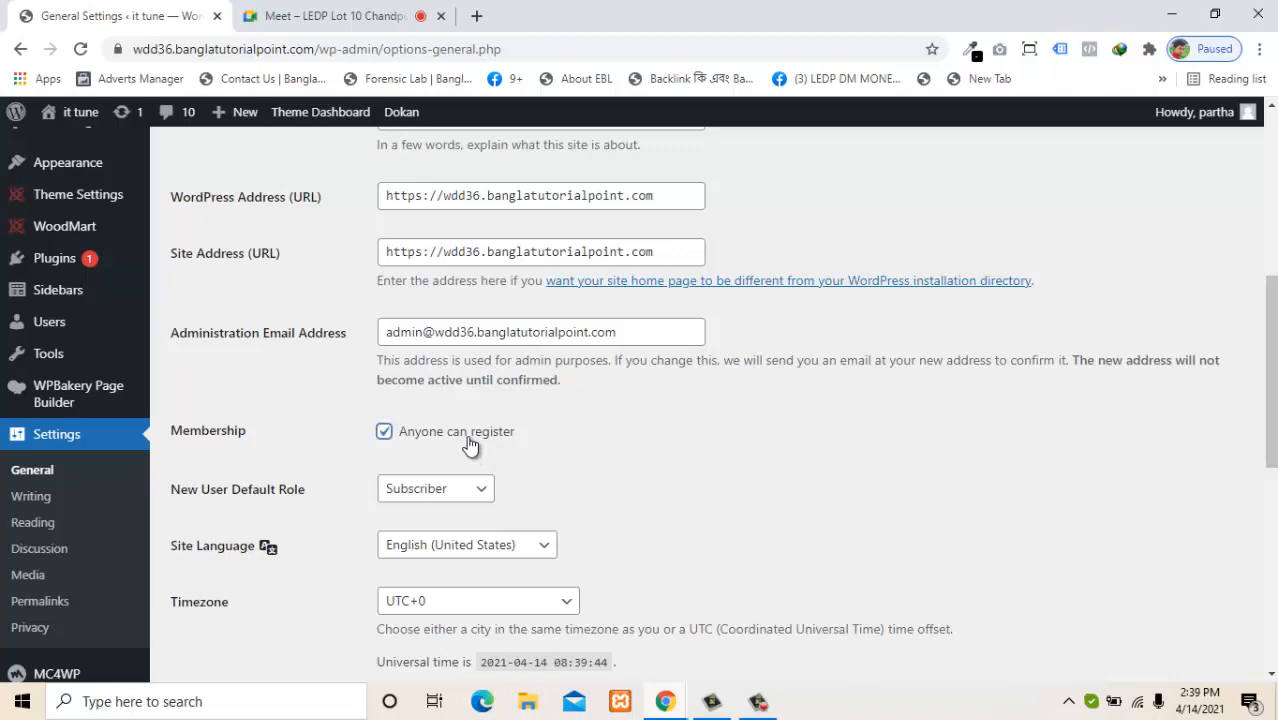
drag(1271, 420, 1271, 618)
click(249, 588)
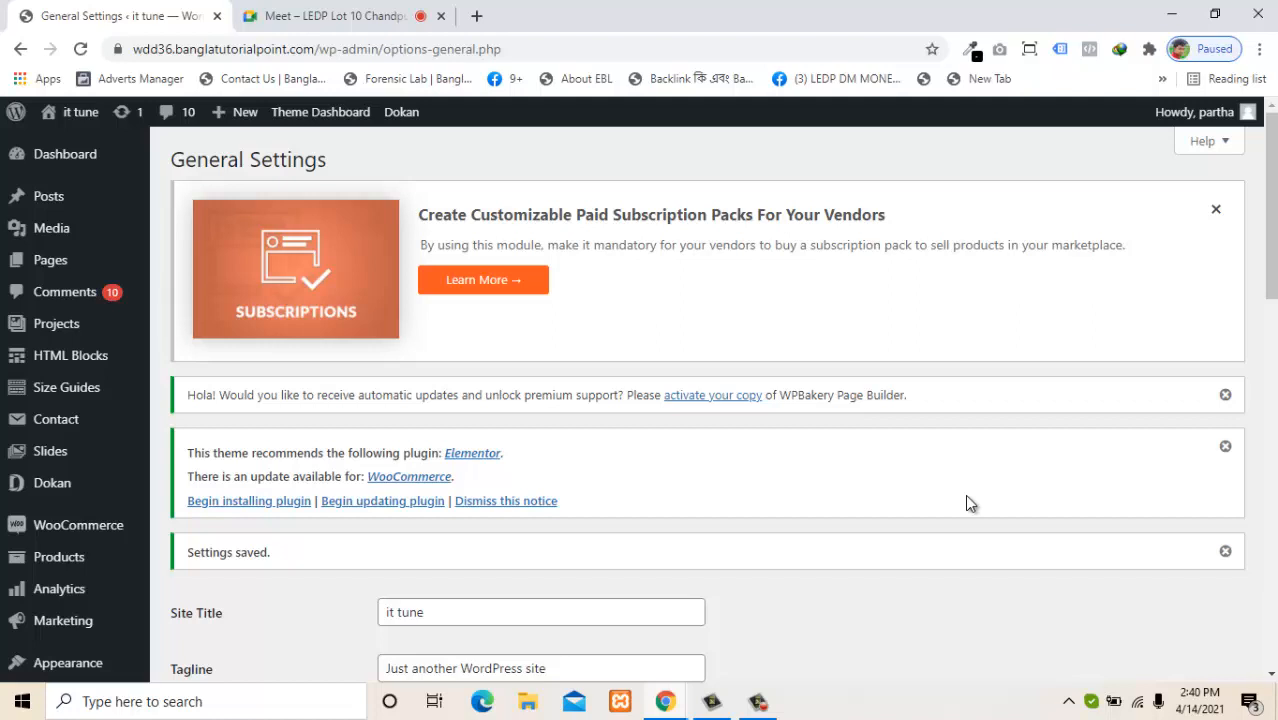
click(1261, 48)
Load the site in a private window, dismiss the newsletter popup, and reach the Register form.
click(1174, 118)
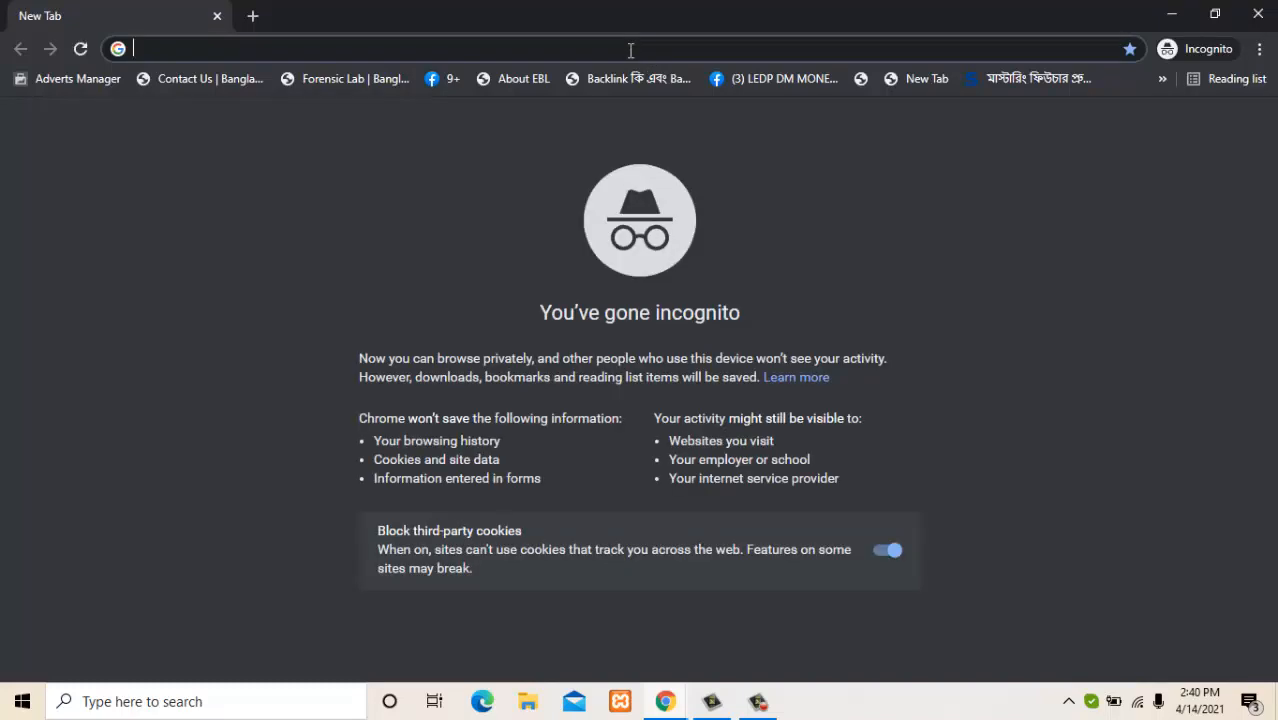
text(w)
key(Return)
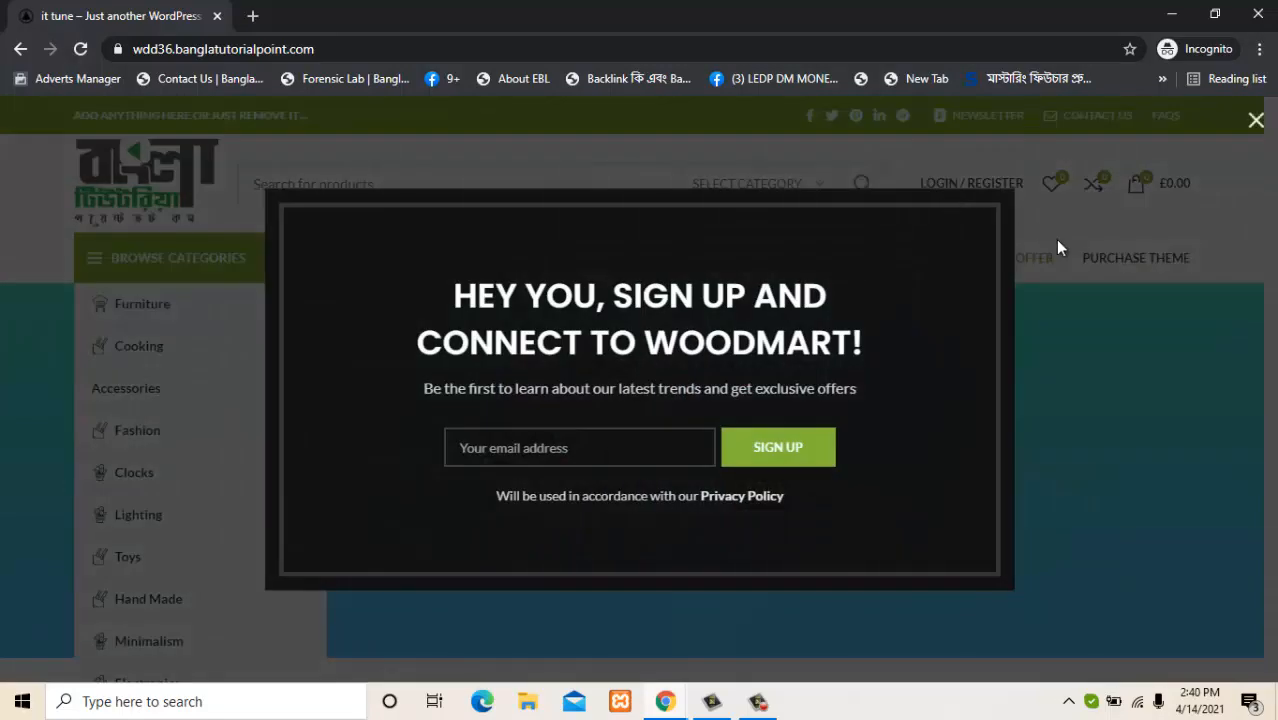
click(1256, 120)
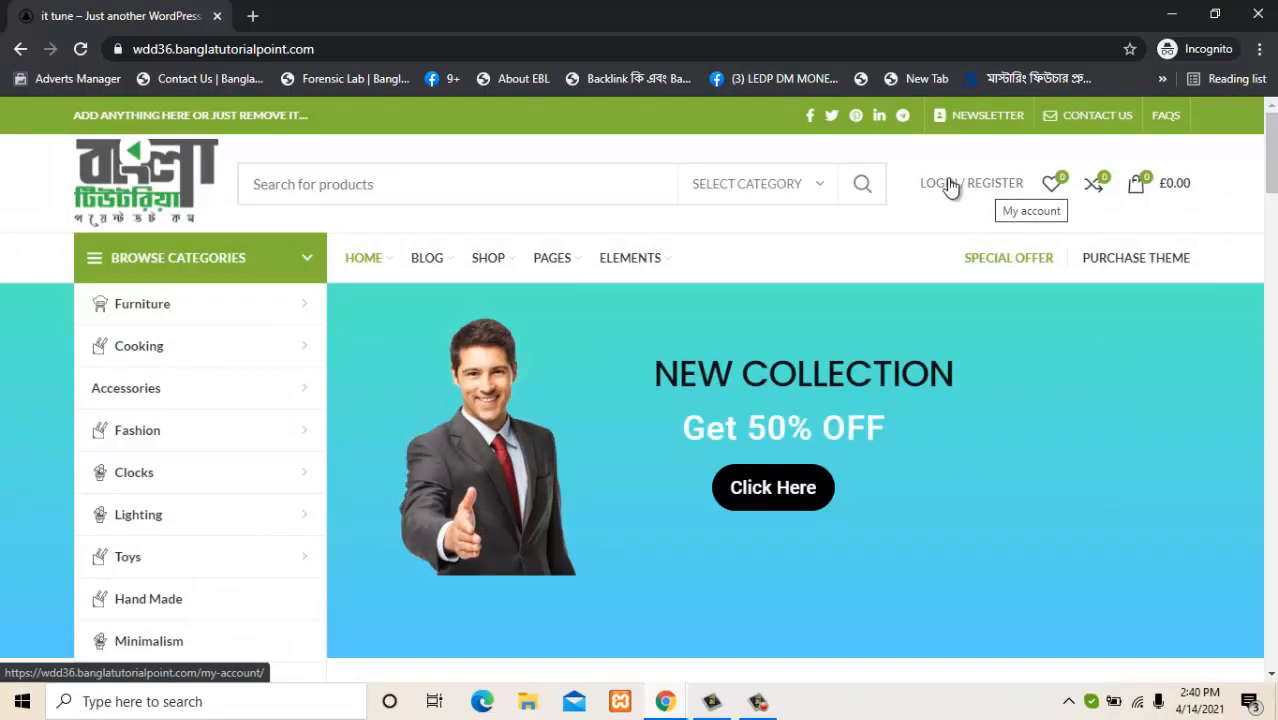
click(998, 192)
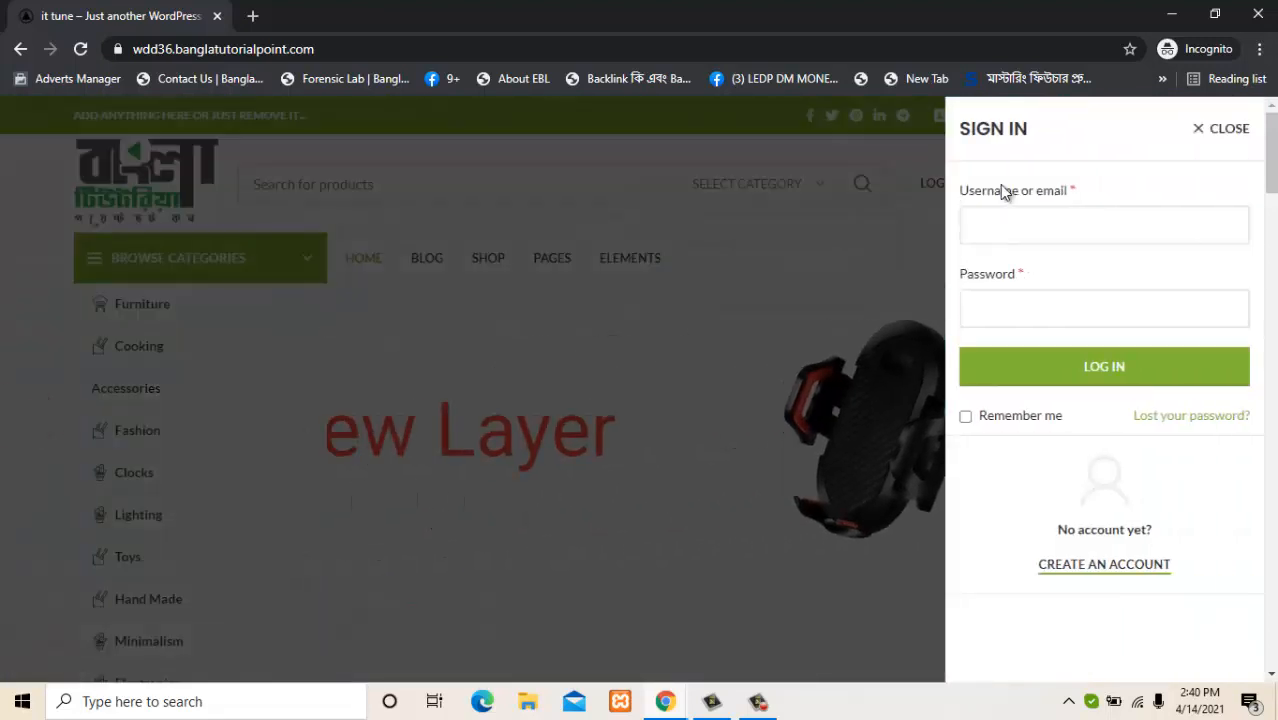
click(996, 220)
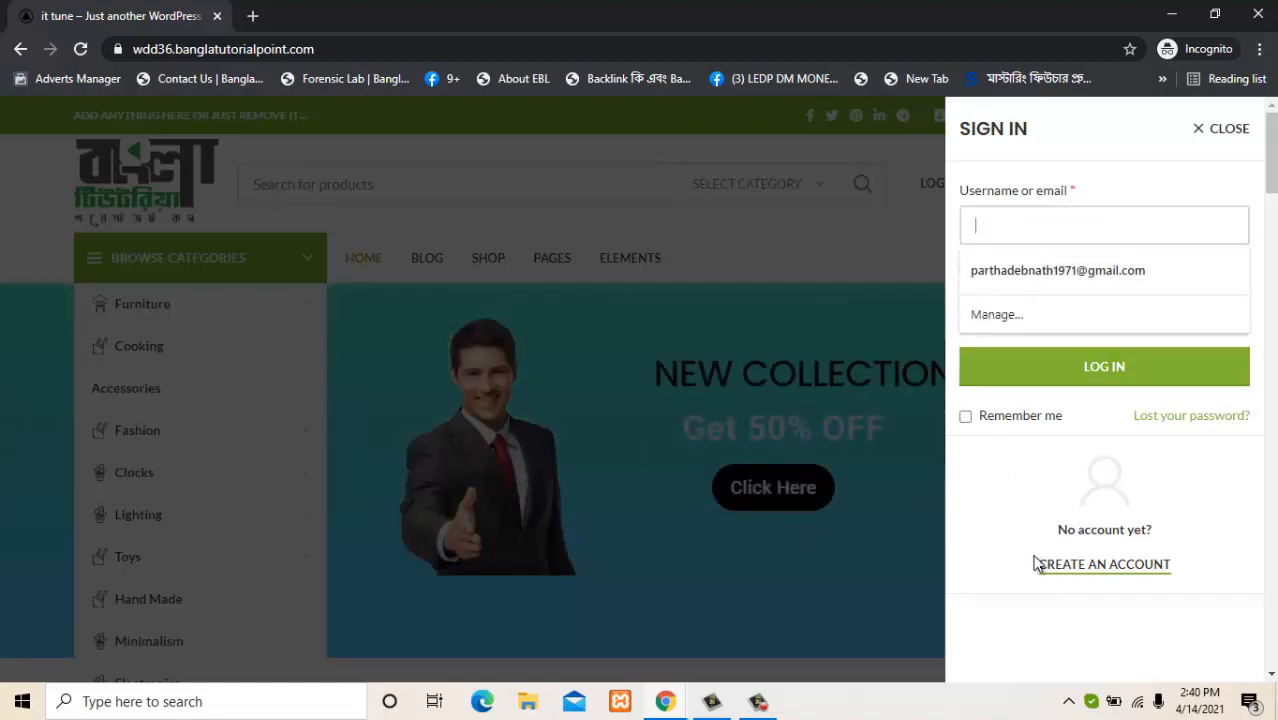
click(1085, 565)
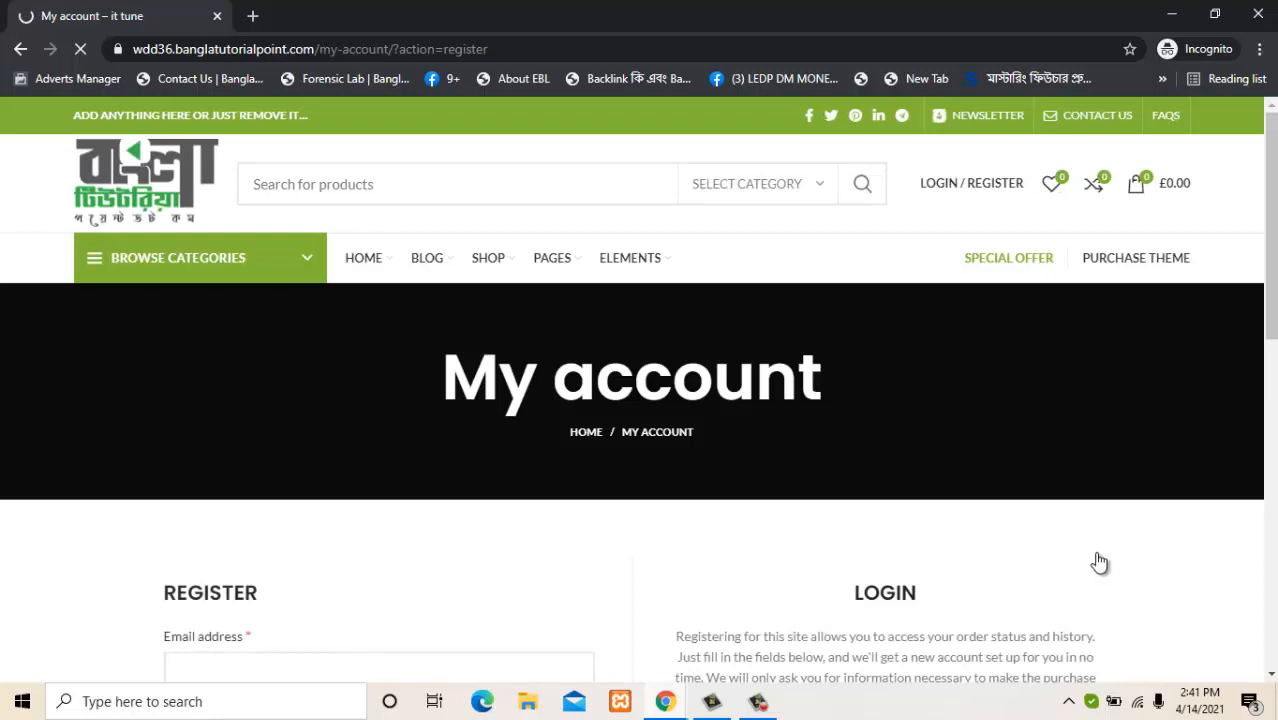
Enter the registration email address and account password.
drag(1274, 300, 1274, 430)
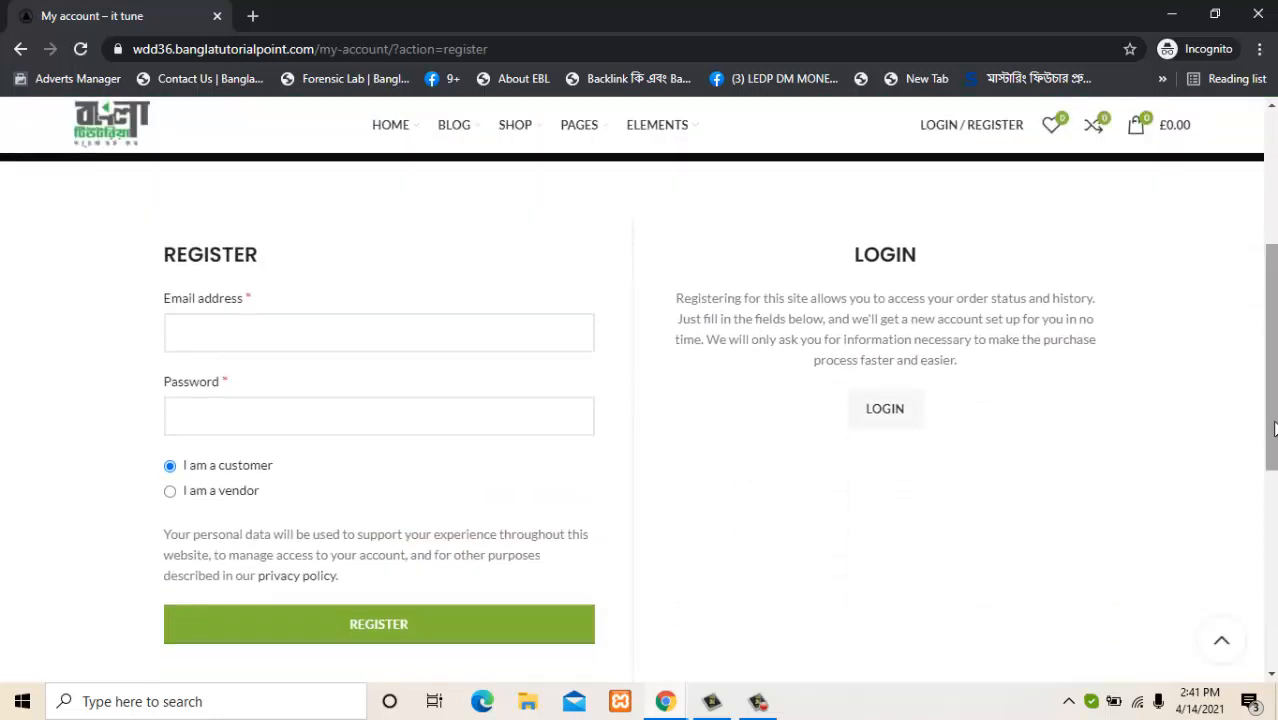
click(368, 335)
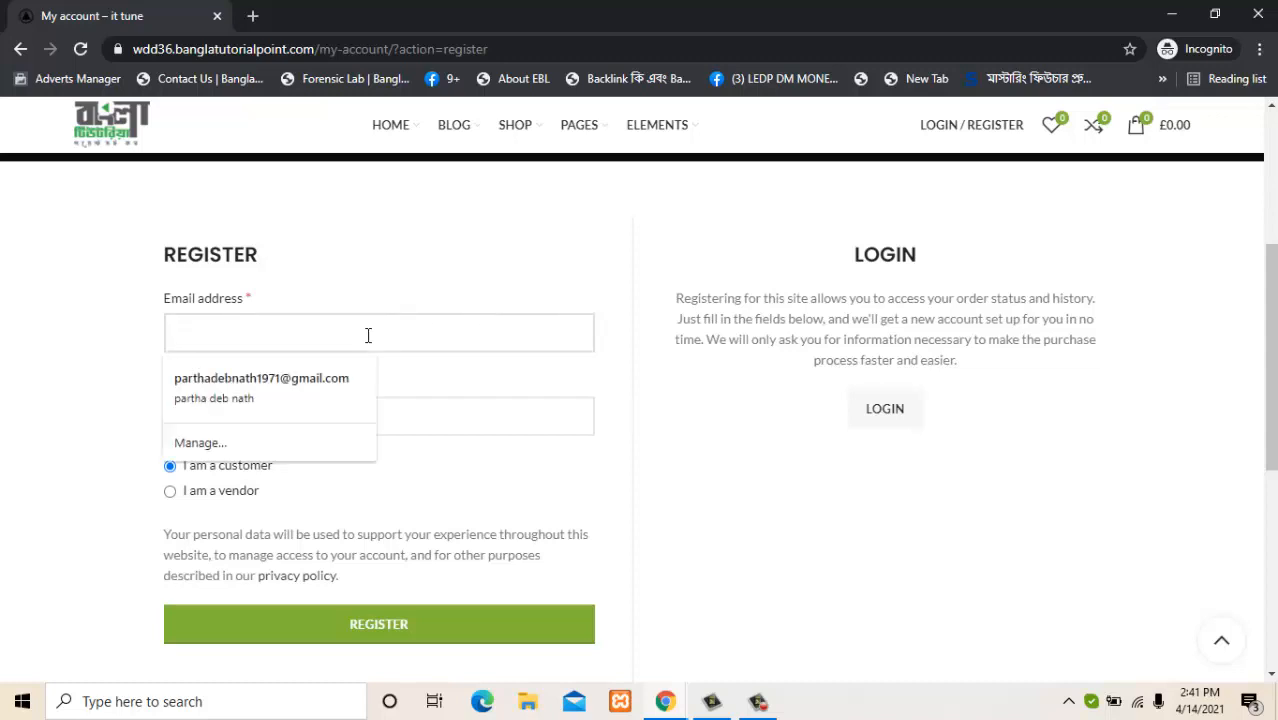
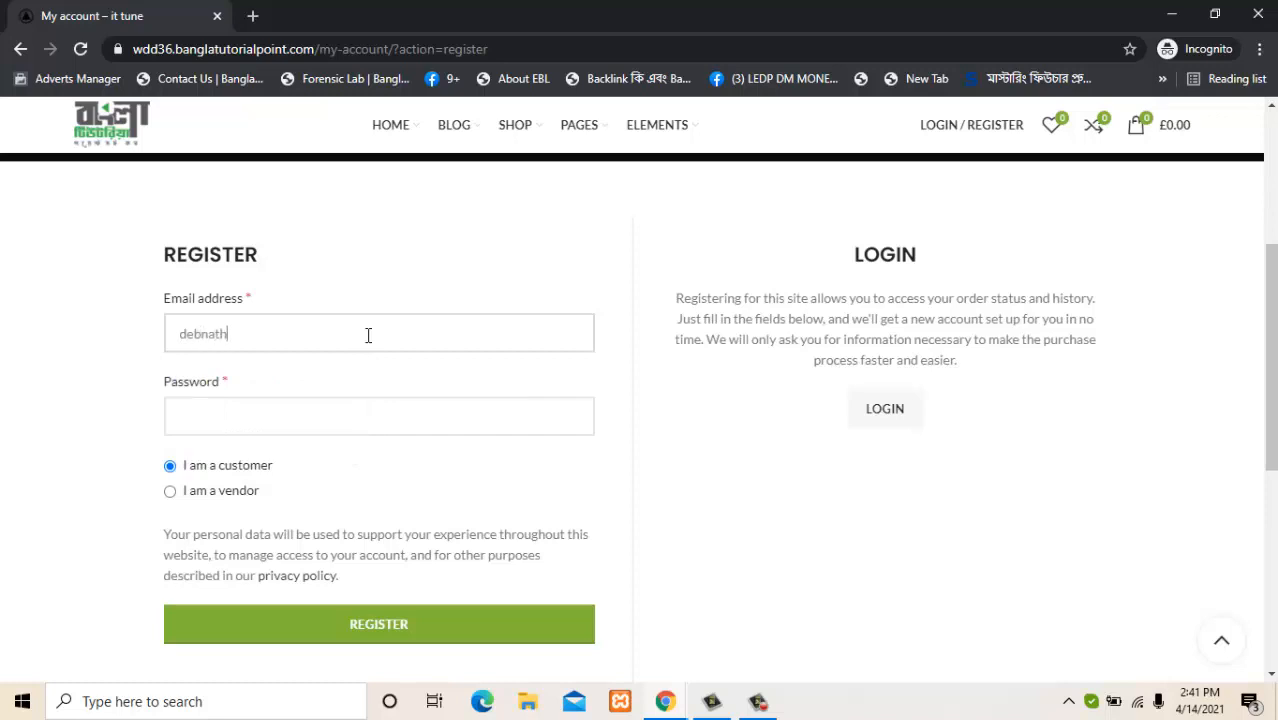
click(321, 421)
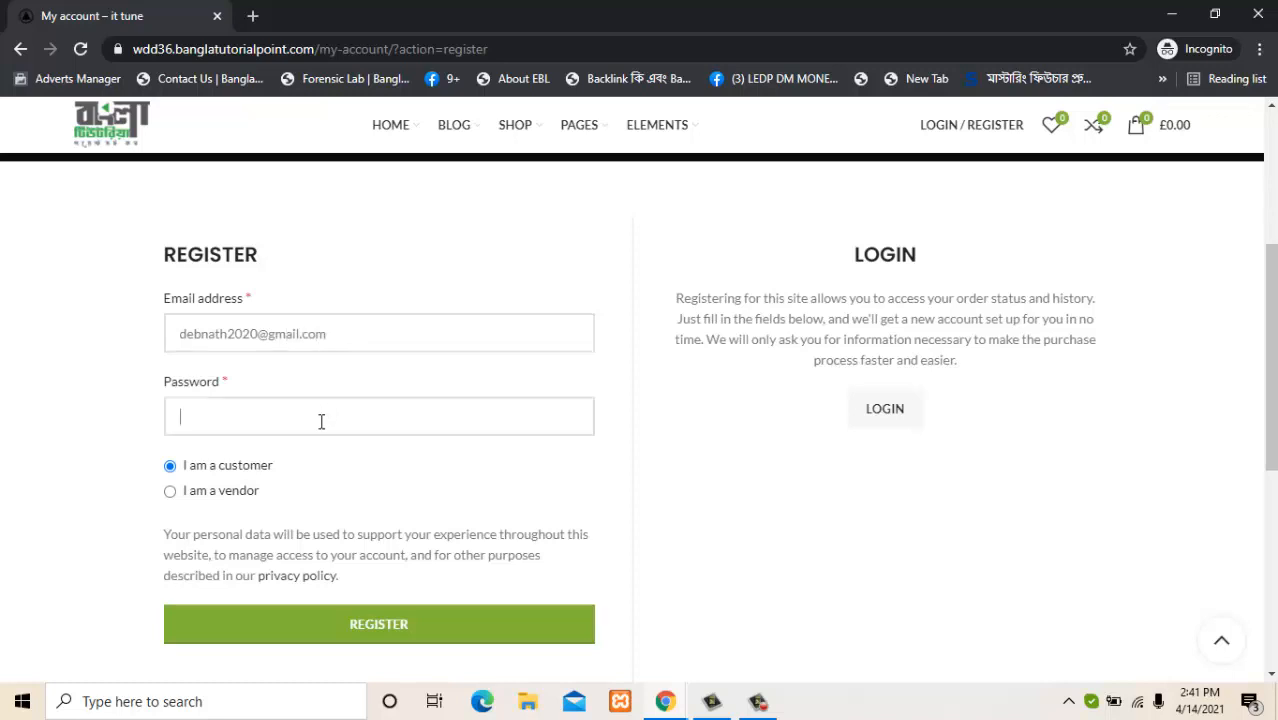
text(12345)
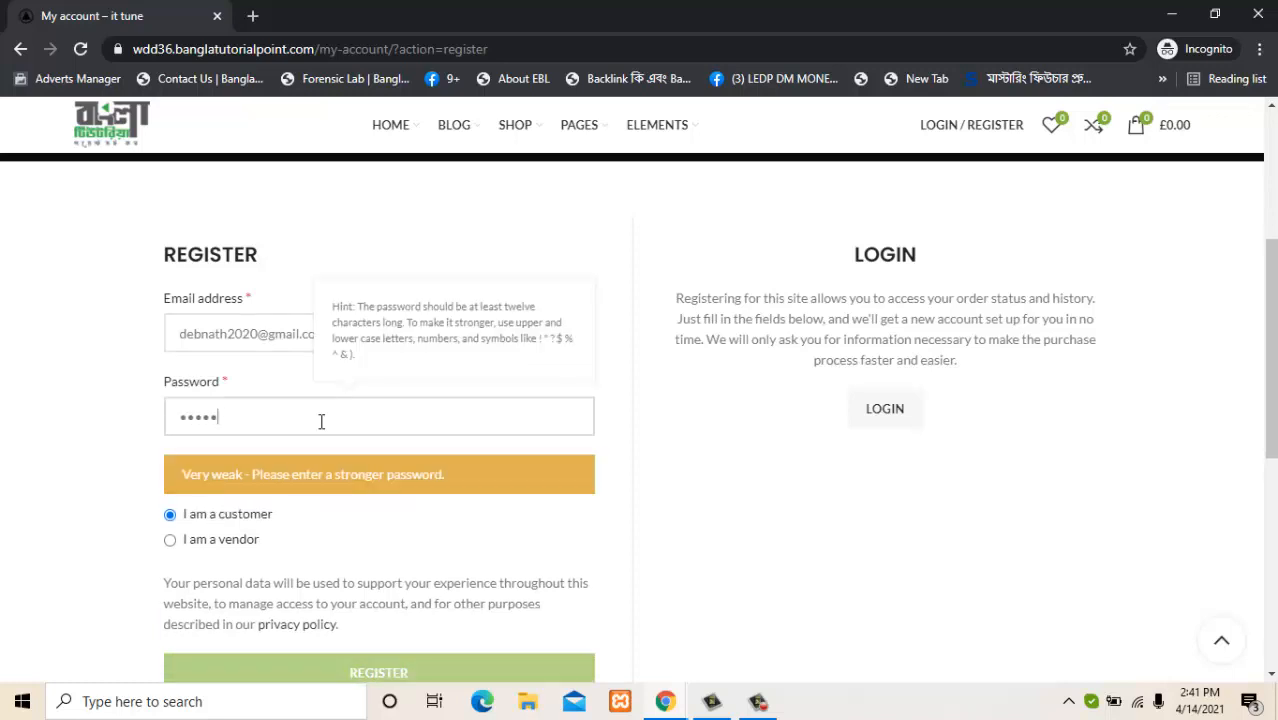
text(6789)
key(BackSpace)
key(BackSpace)
key(BackSpace)
key(BackSpace)
key(BackSpace)
key(BackSpace)
key(BackSpace)
key(BackSpace)
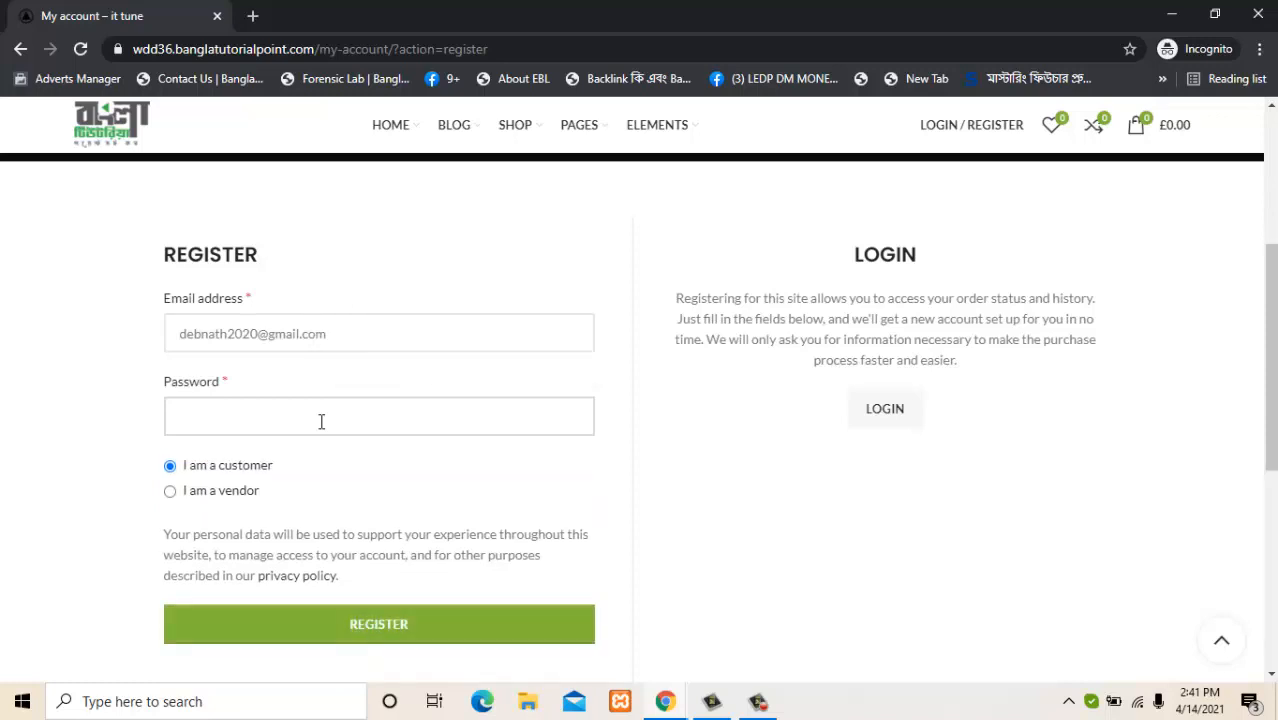
text(12345678)
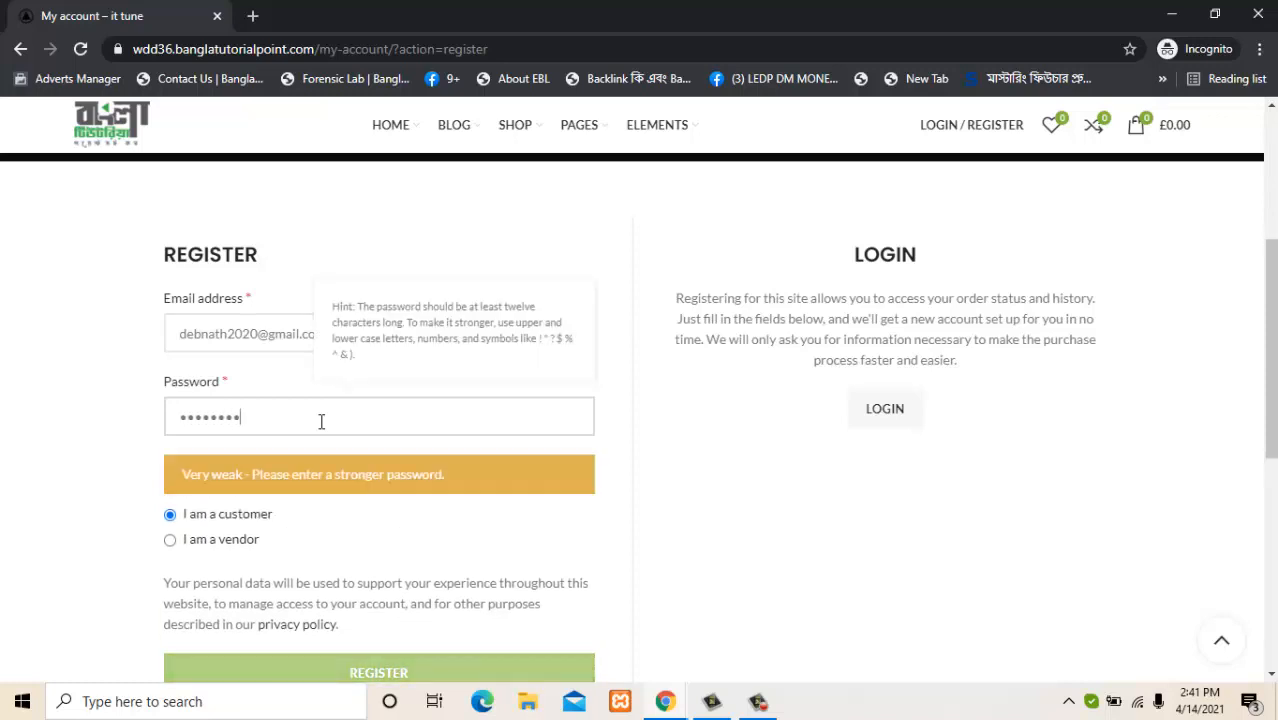
text(9)
click(33, 494)
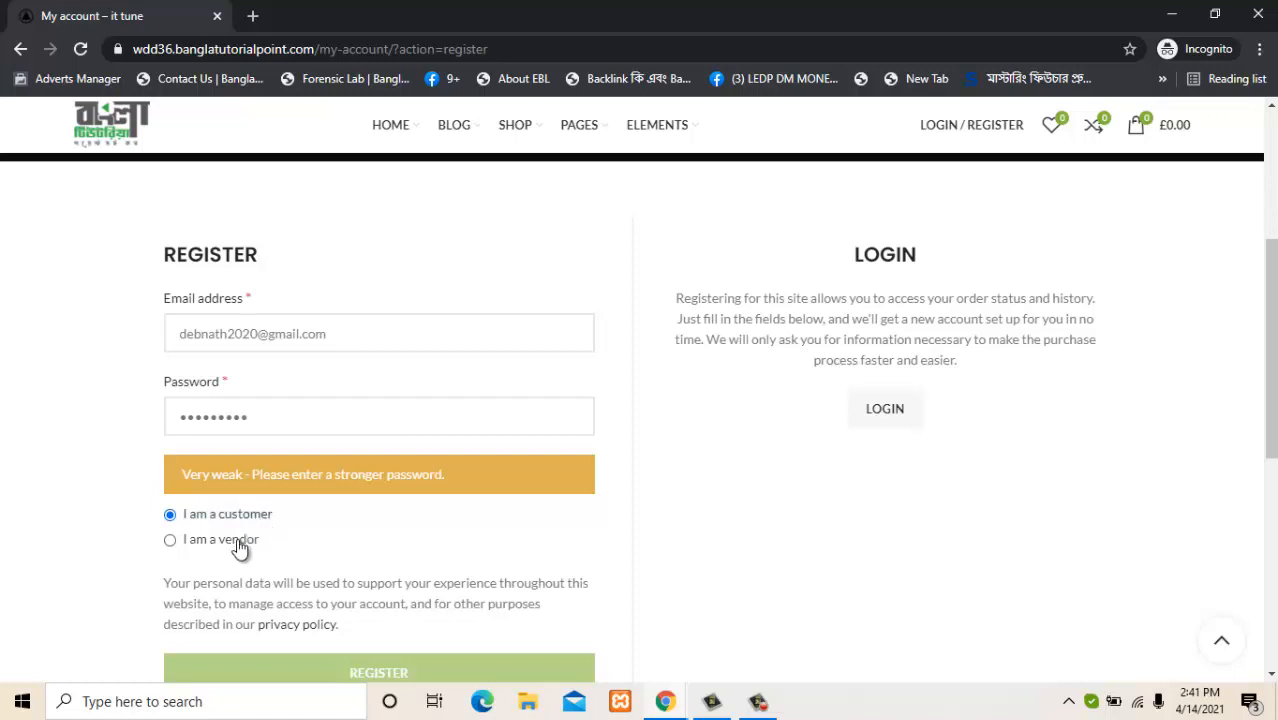
Choose 'I am a vendor', autofill name and phone, enter shop name CCN, and validate shop URL 'ccn'.
click(240, 541)
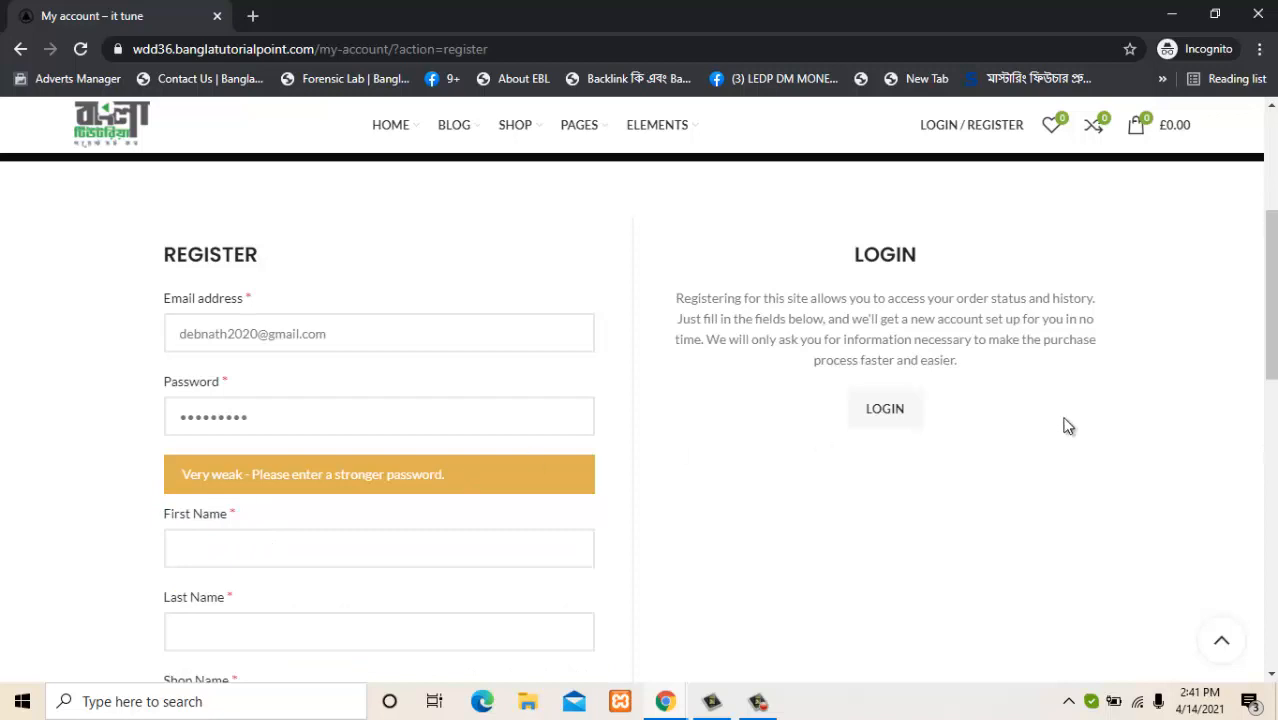
drag(1271, 358, 1241, 434)
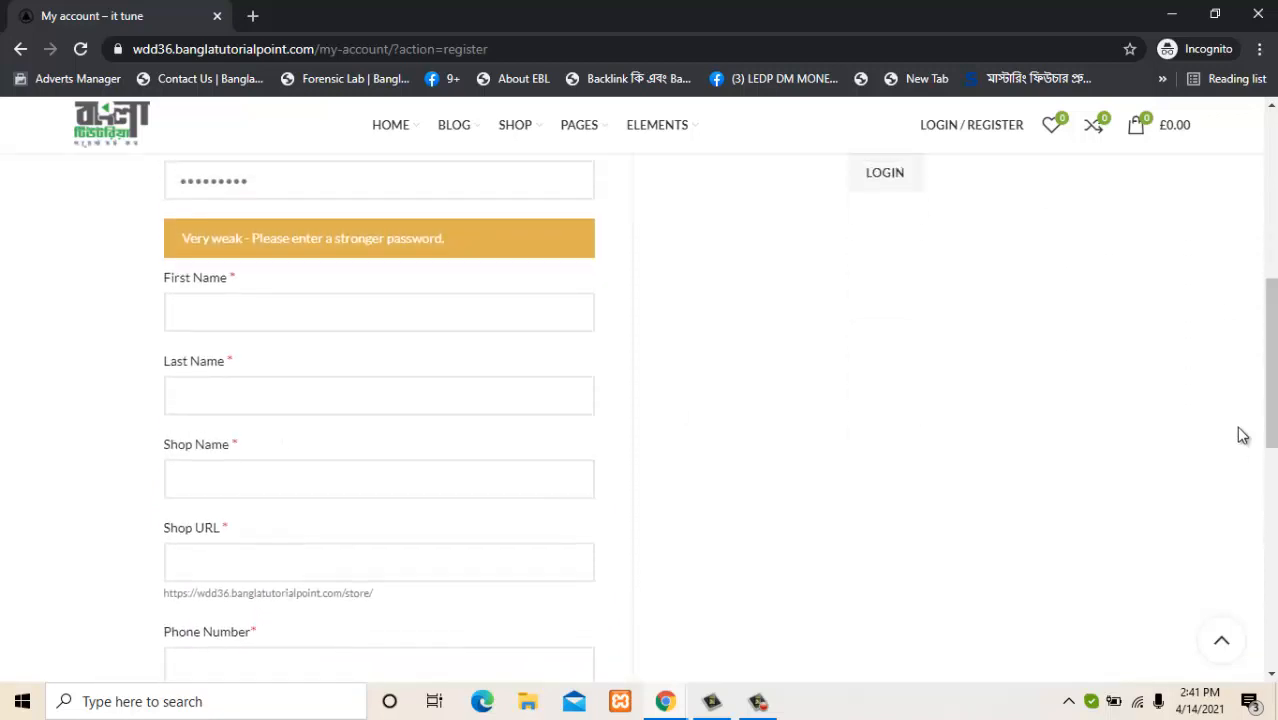
click(505, 318)
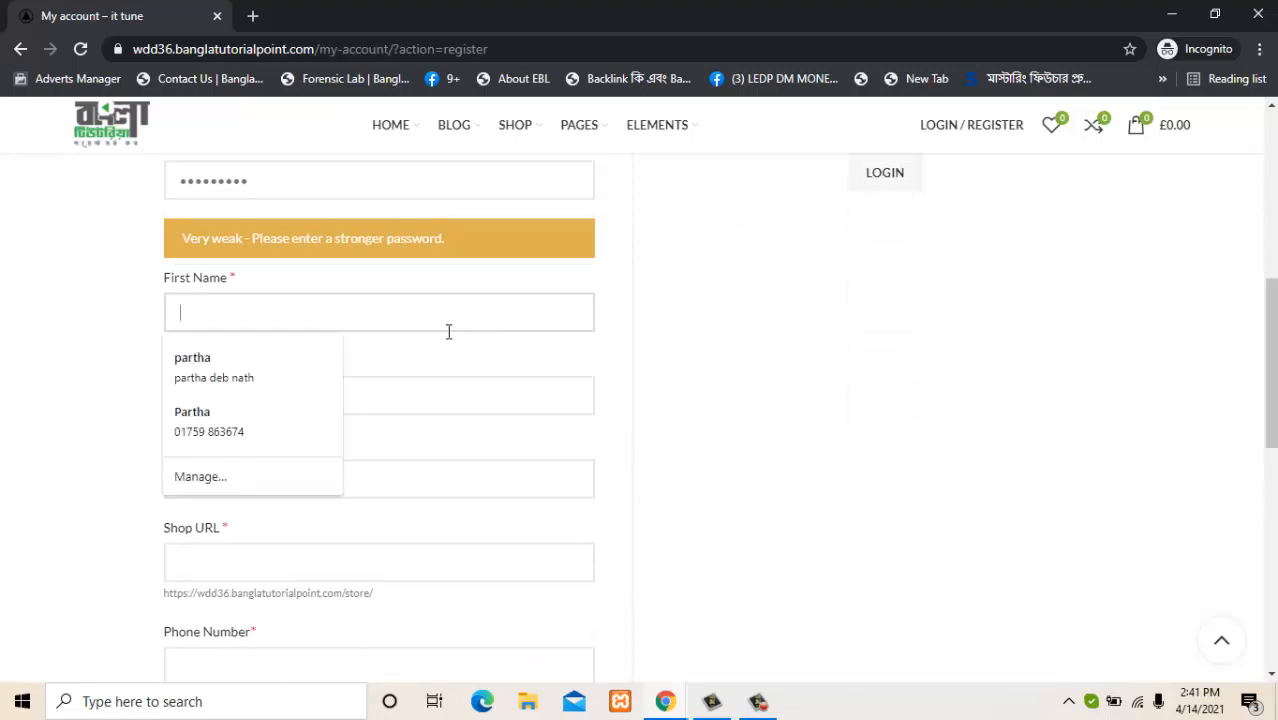
click(299, 367)
click(294, 490)
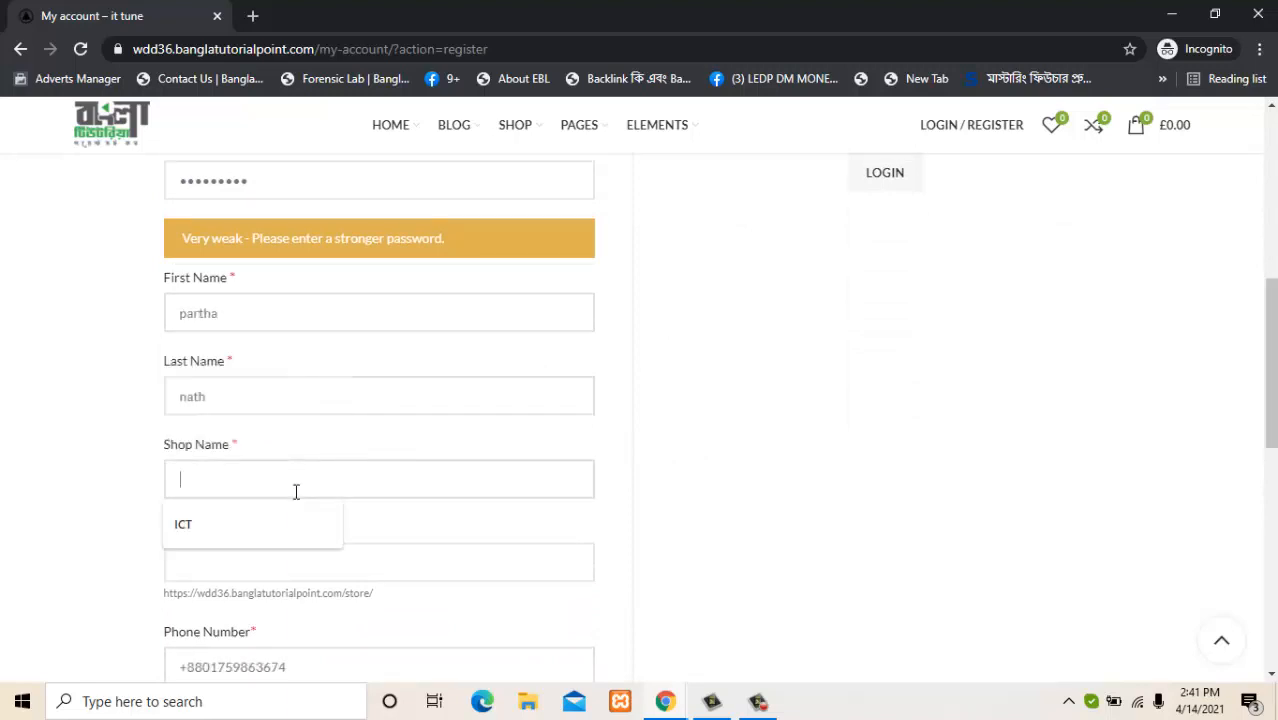
text(CC)
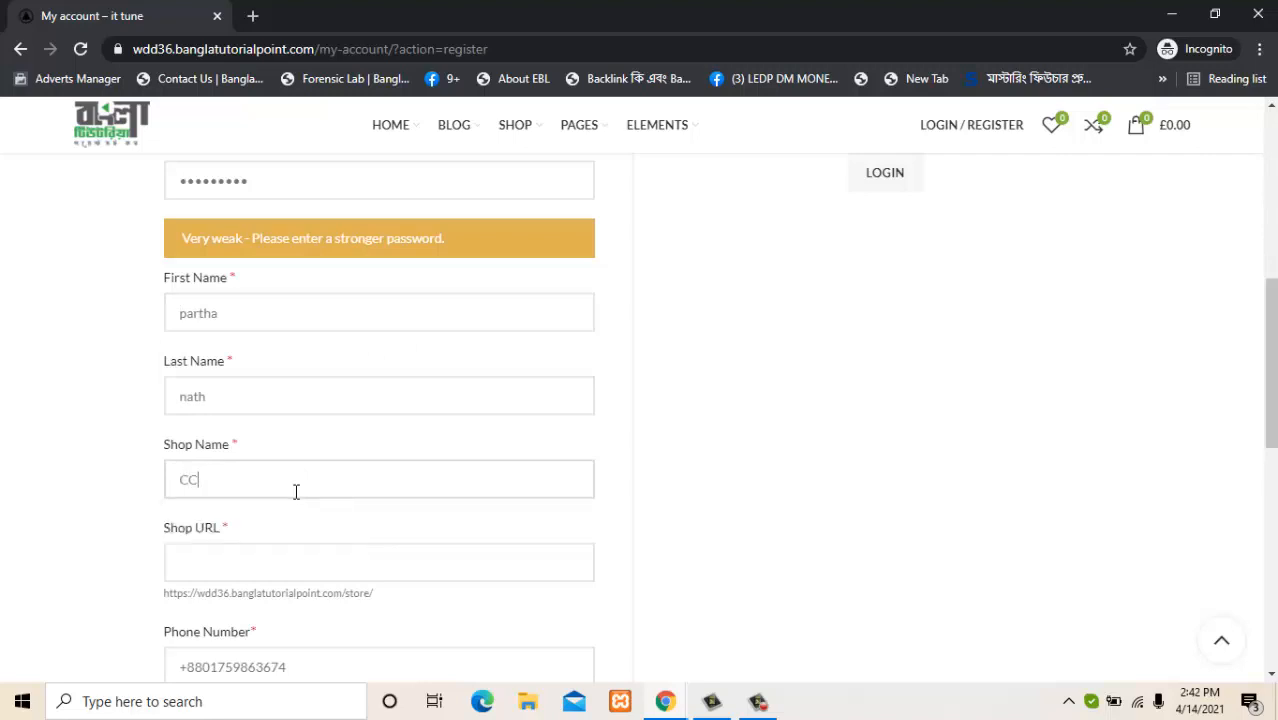
text(N)
key(Tab)
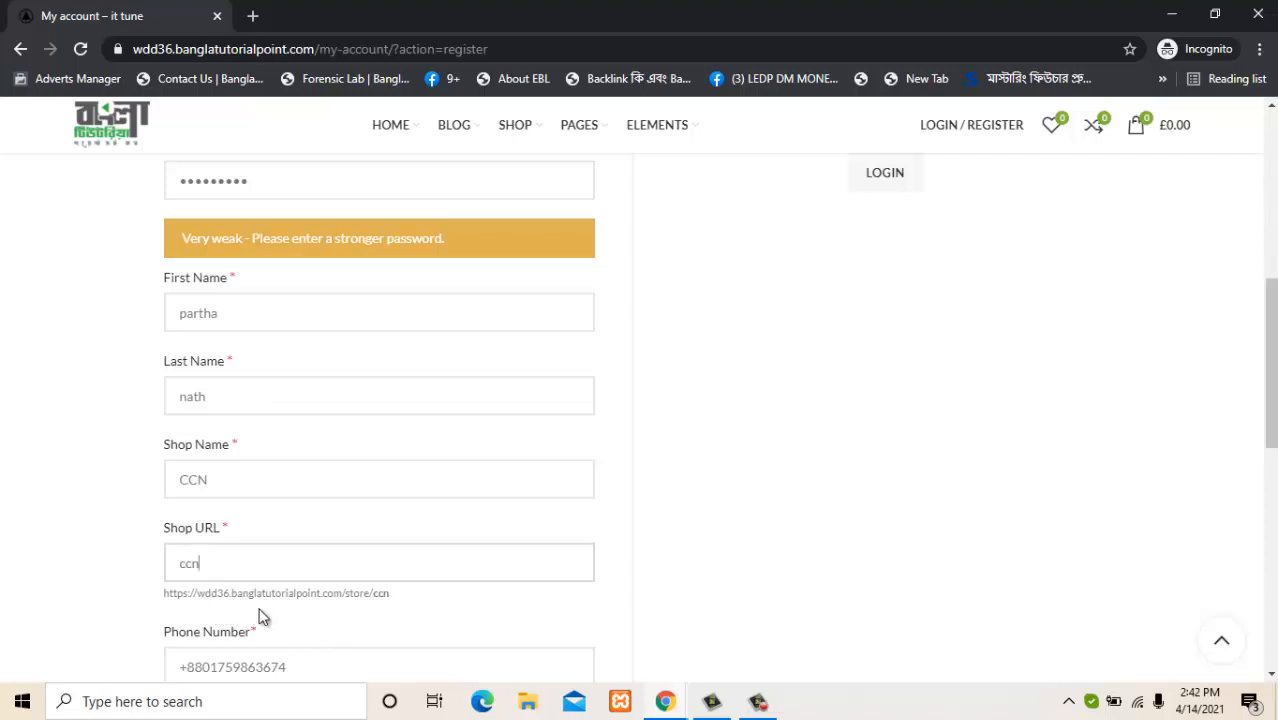
click(201, 597)
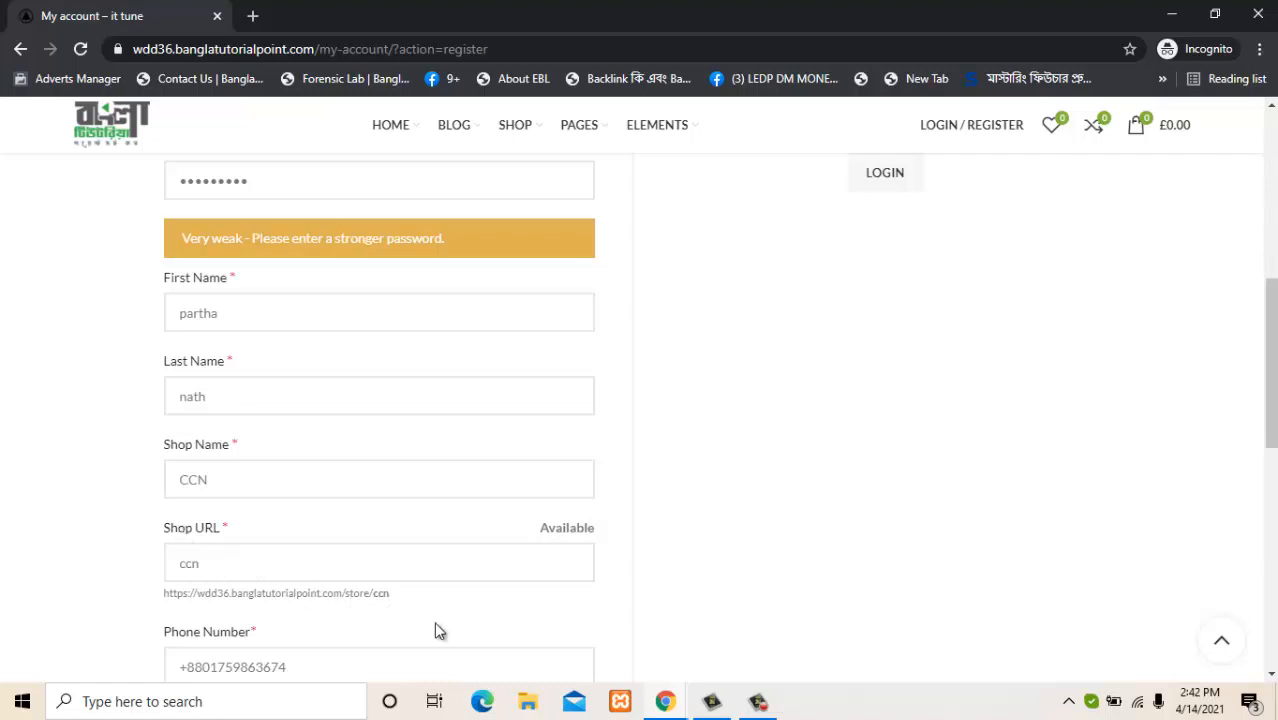
scroll(729, 500, down, 1)
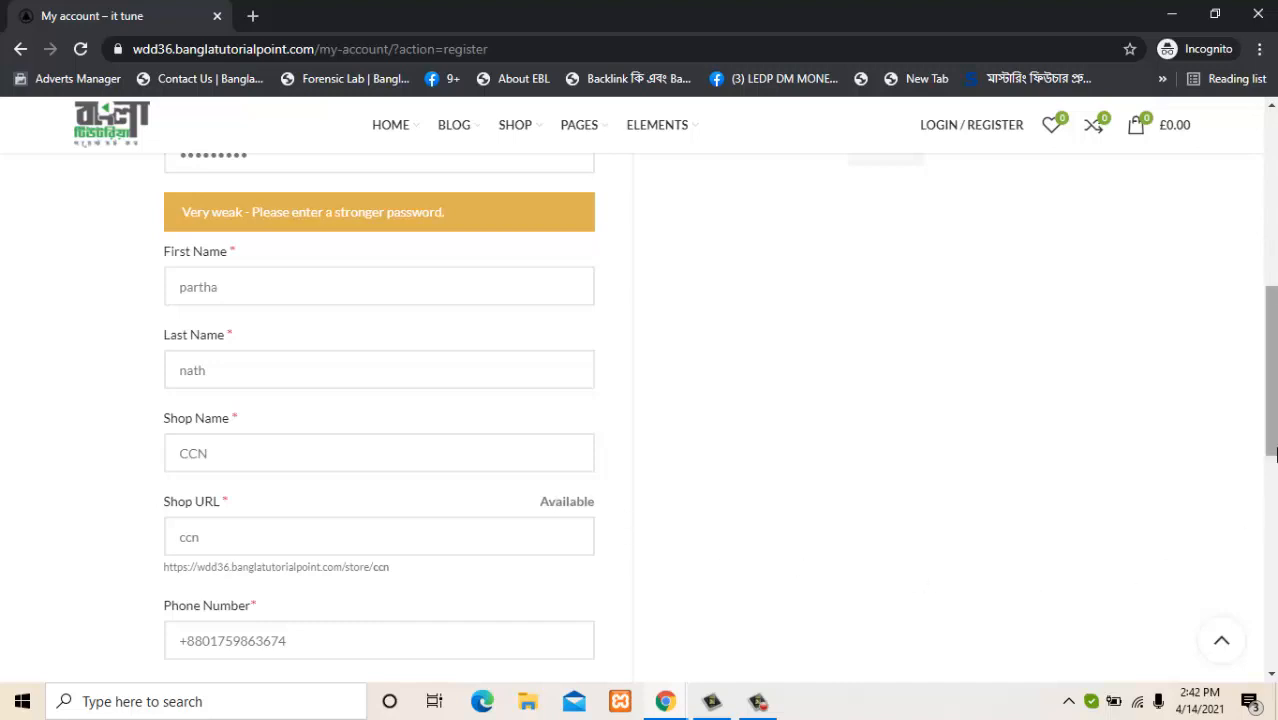
drag(1275, 449, 1152, 494)
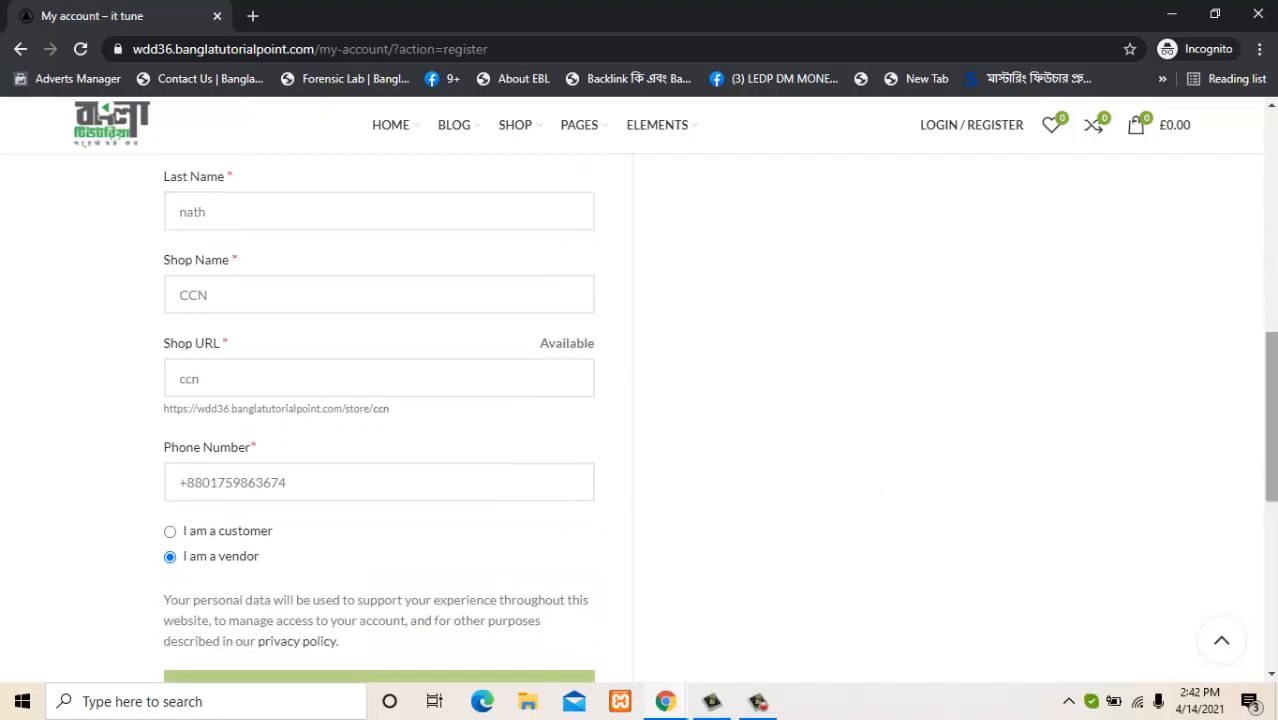
drag(1275, 416, 1276, 483)
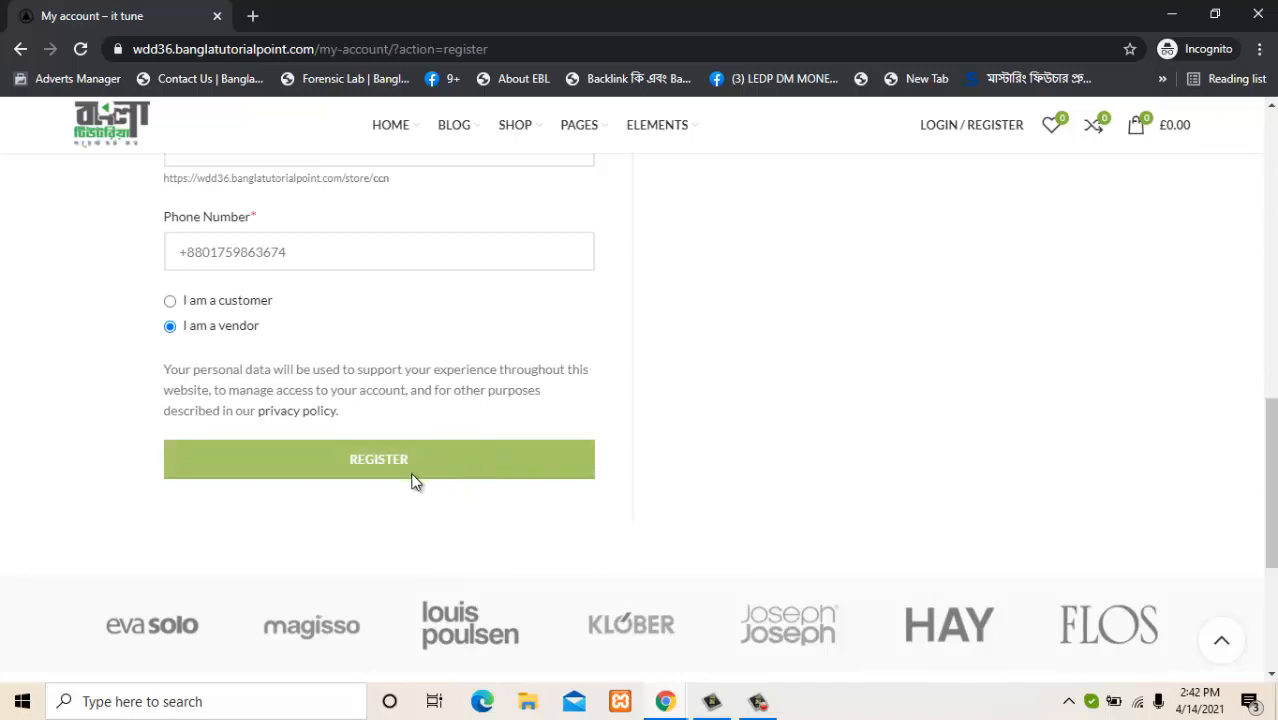
drag(1274, 503, 1270, 340)
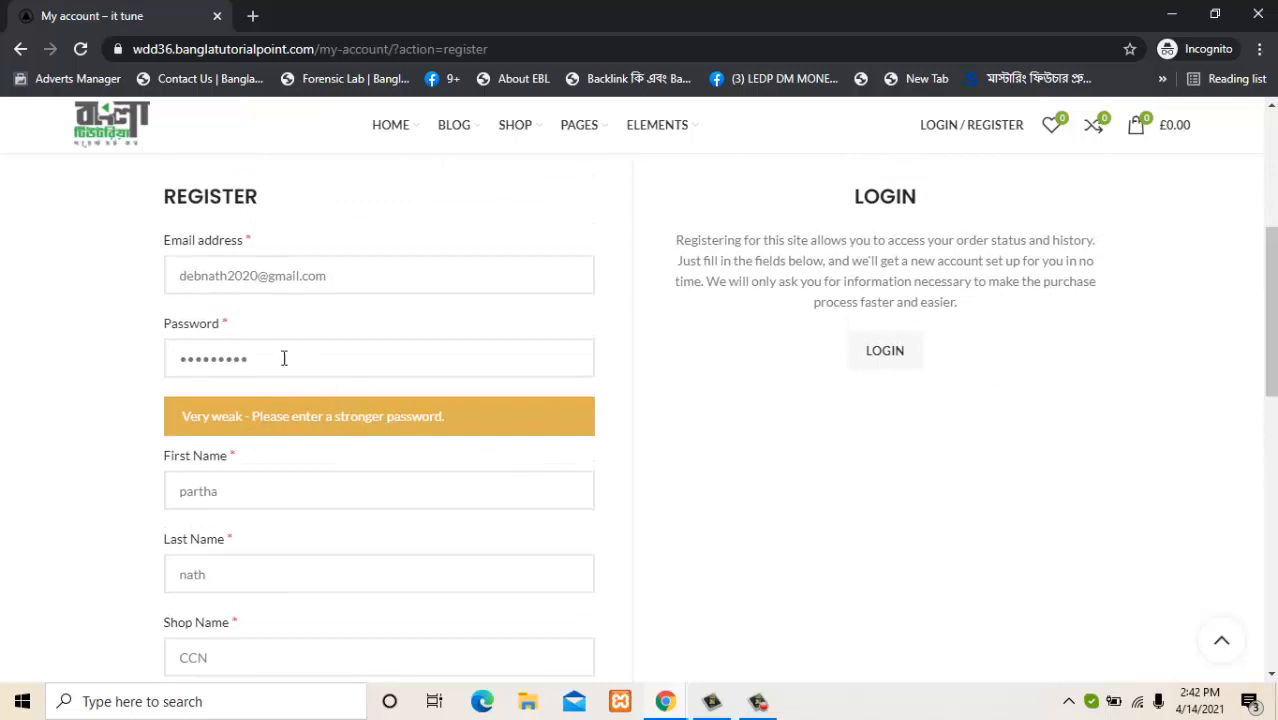
Swap the weak password for a longer medium-strength one and submit the vendor registration.
drag(282, 357, 57, 368)
key(BackSpace)
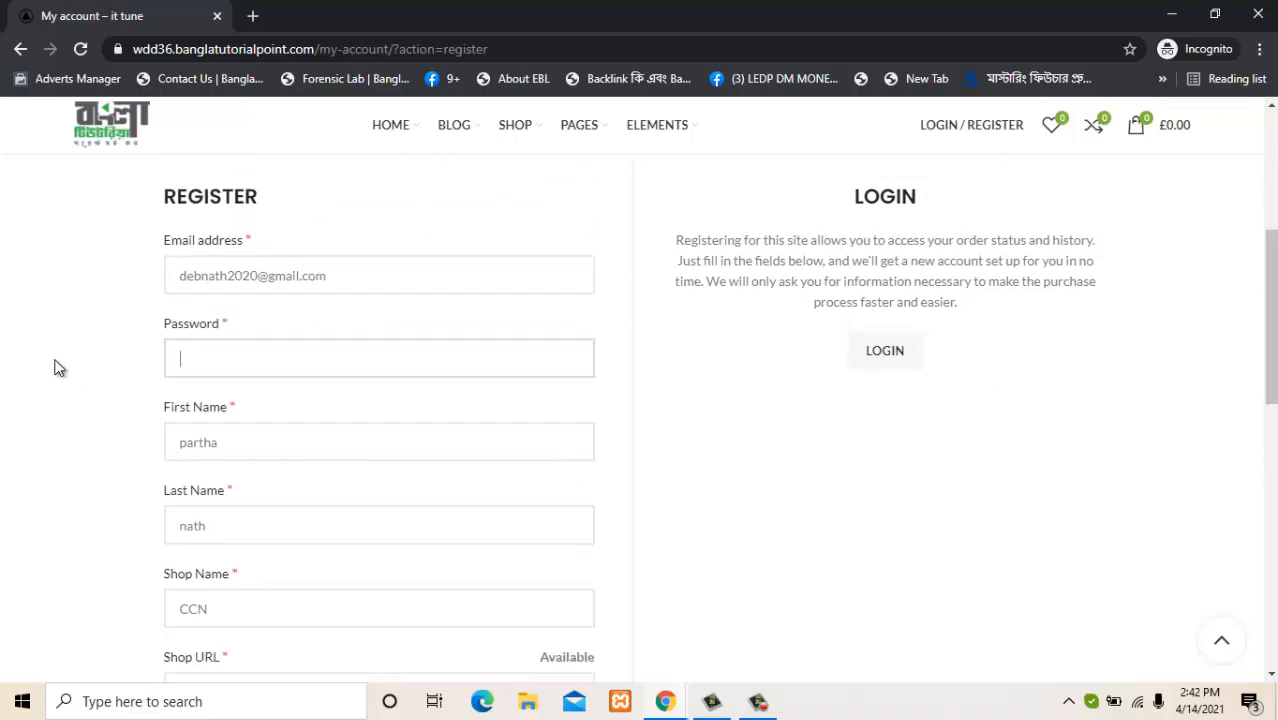
text(1)
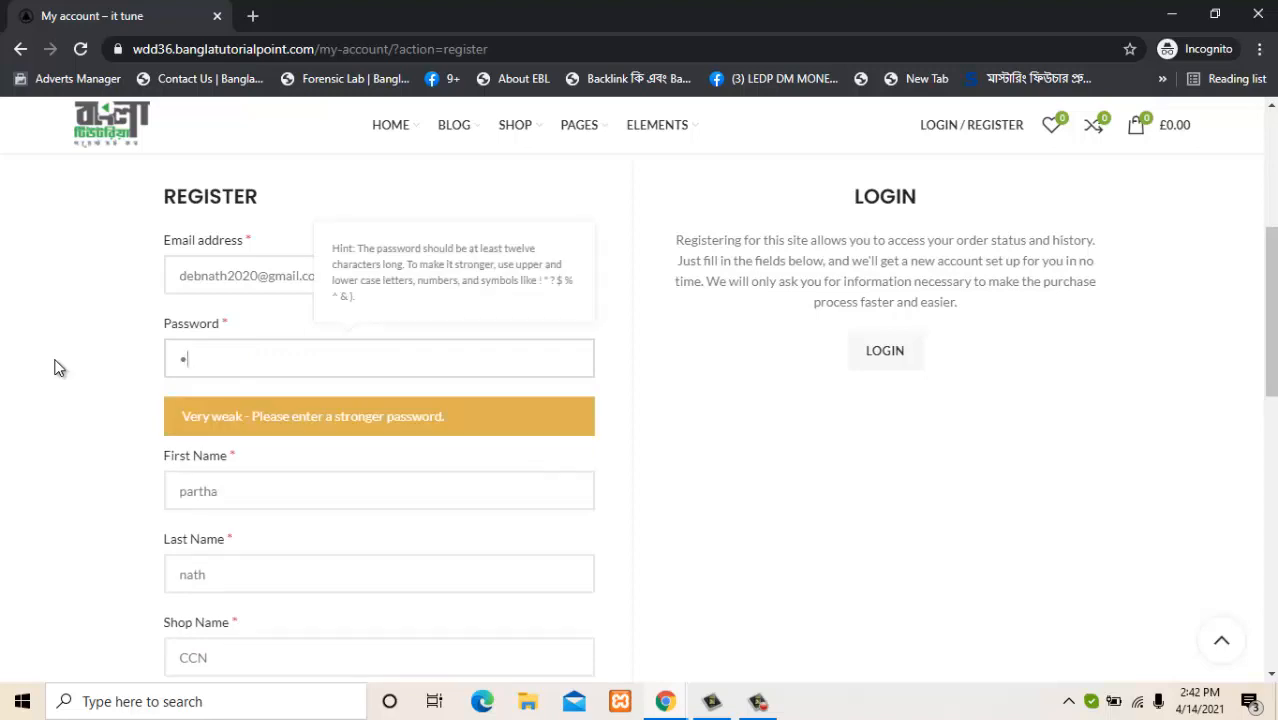
text(234567)
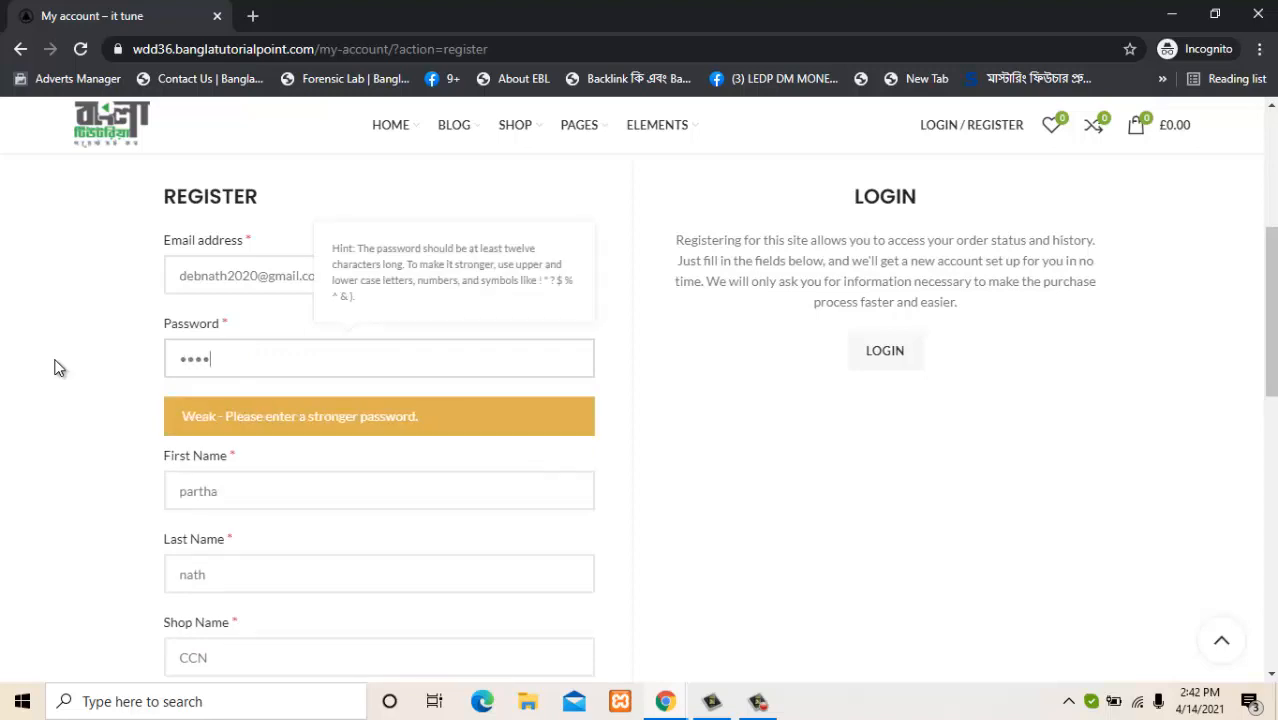
text(89012345)
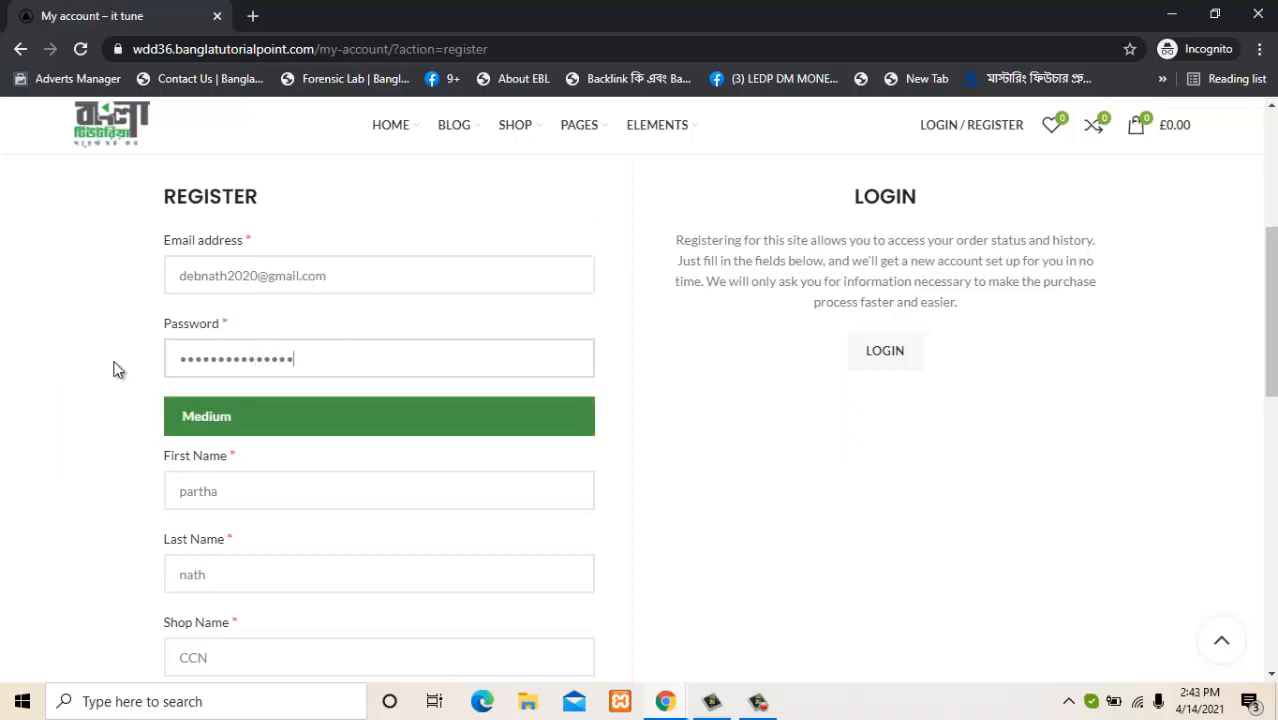
drag(1271, 319, 1271, 470)
click(551, 542)
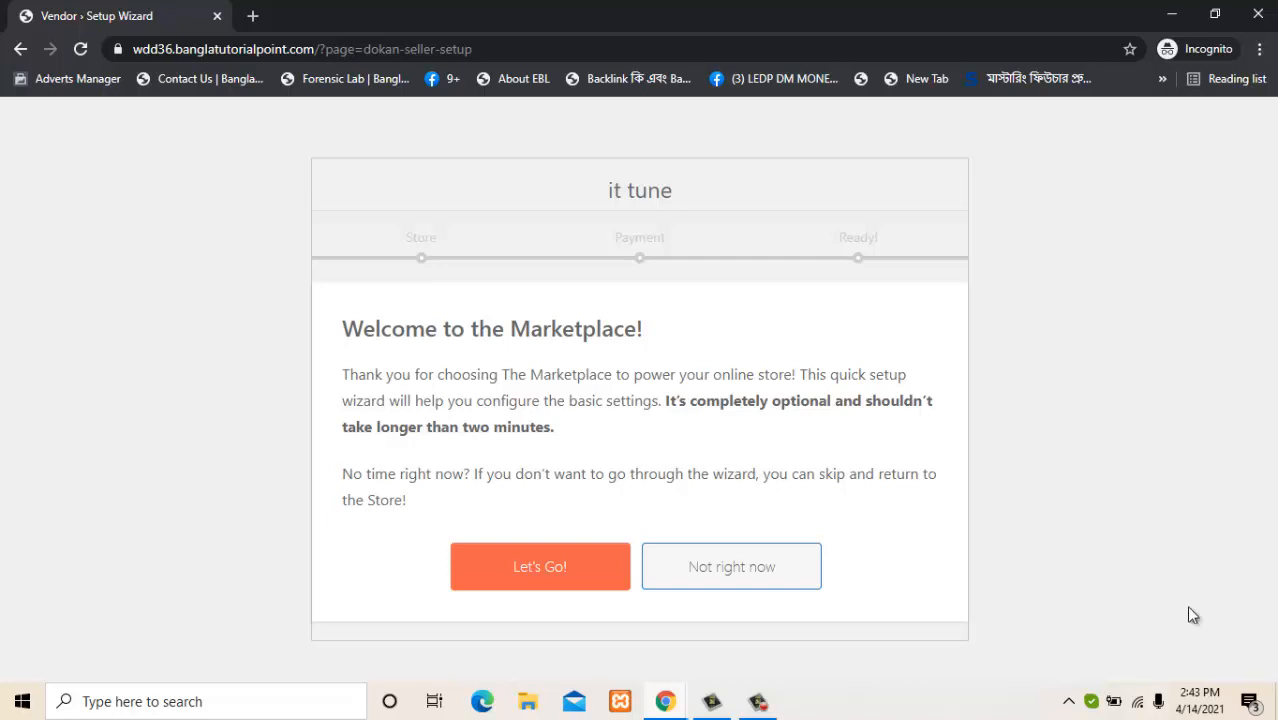
Start the store setup wizard and select the products-per-page value of 10.
click(545, 567)
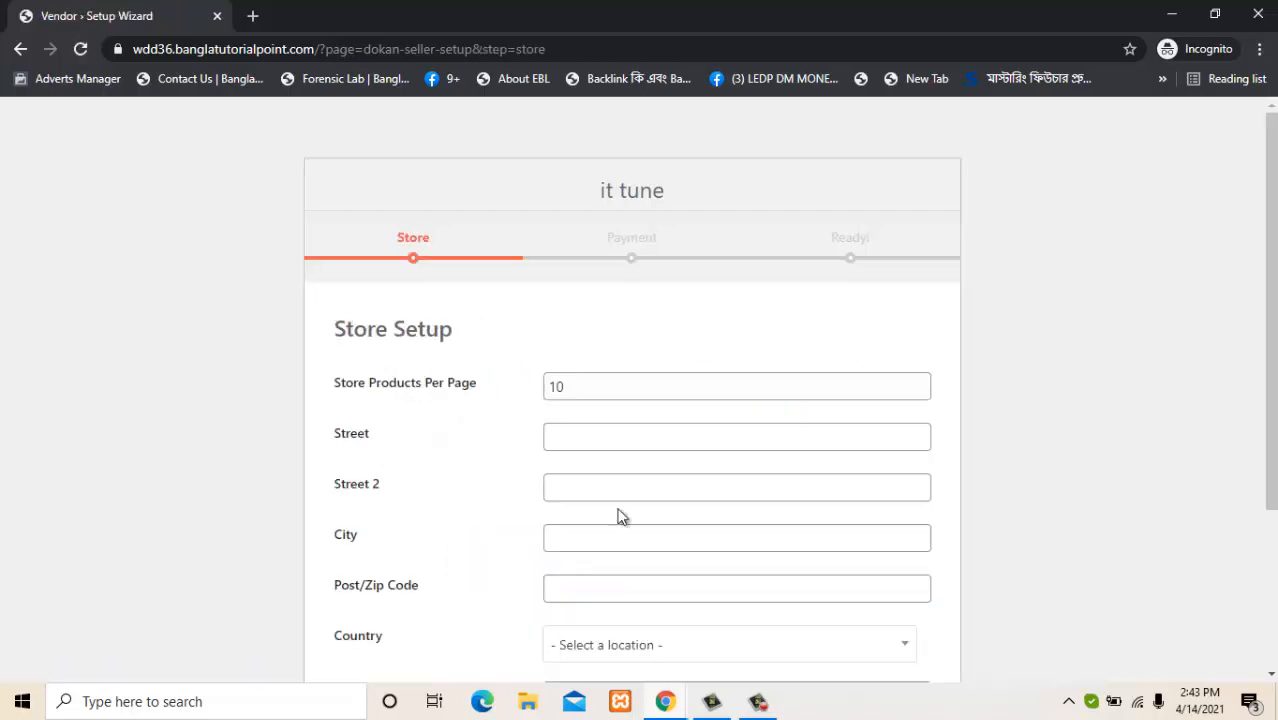
scroll(1274, 420, down, 1)
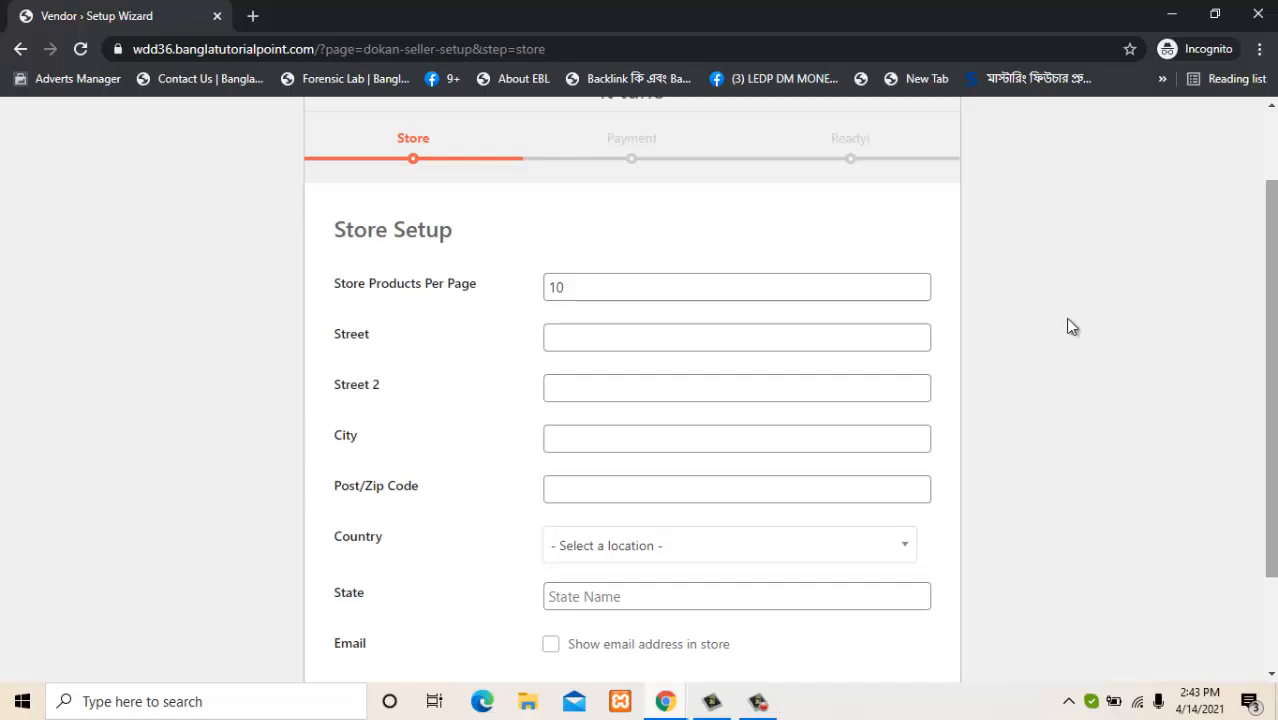
click(567, 285)
double_click(565, 287)
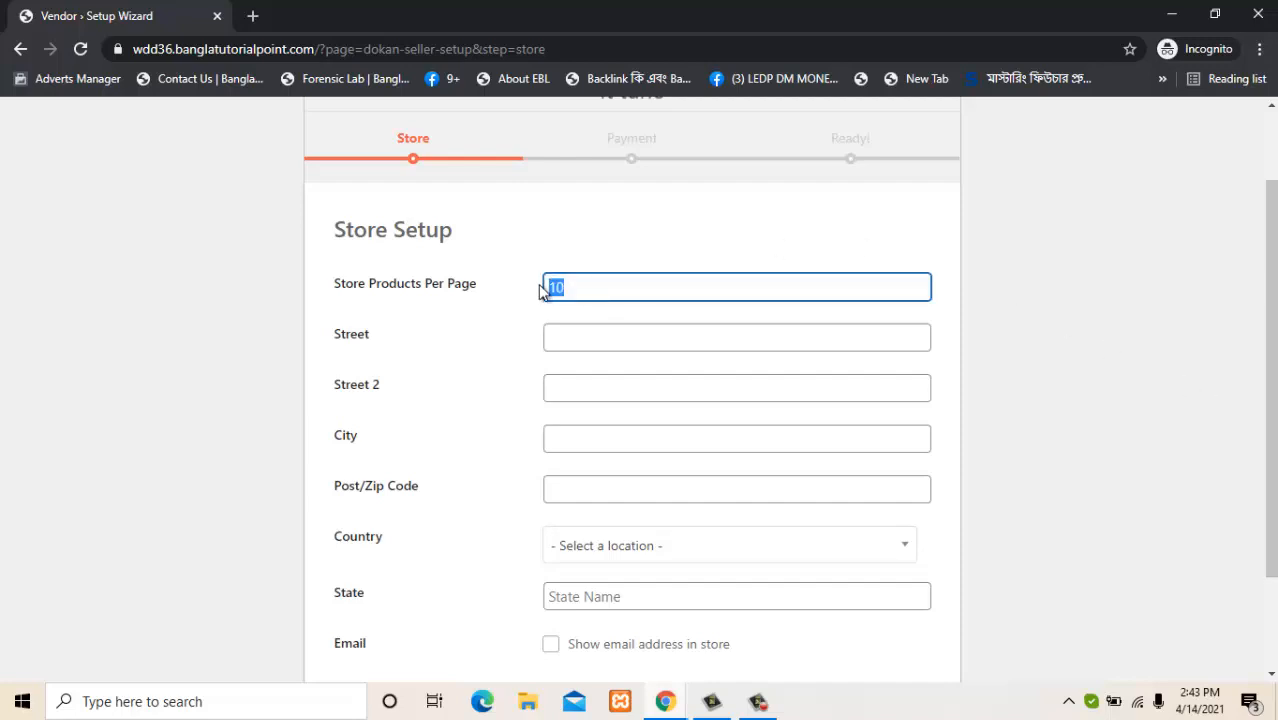
Autofill the store address from a saved entry, show the email in store, and continue.
click(515, 334)
click(585, 335)
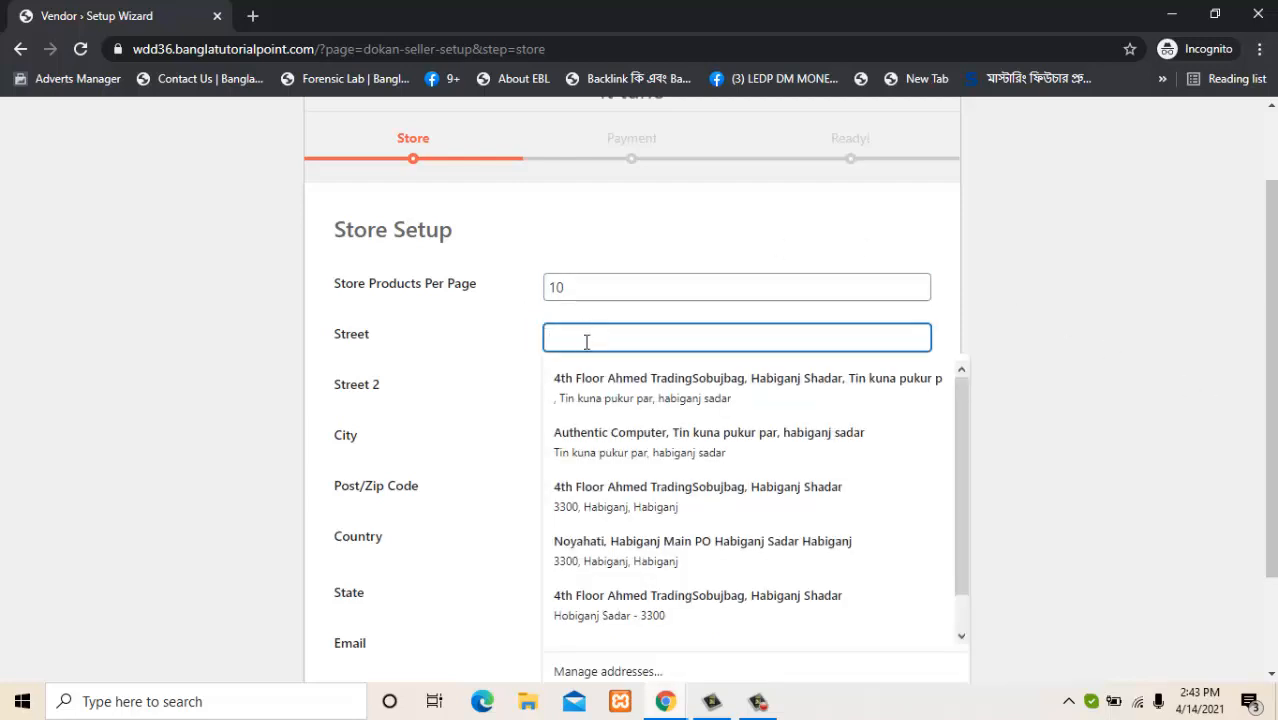
click(748, 387)
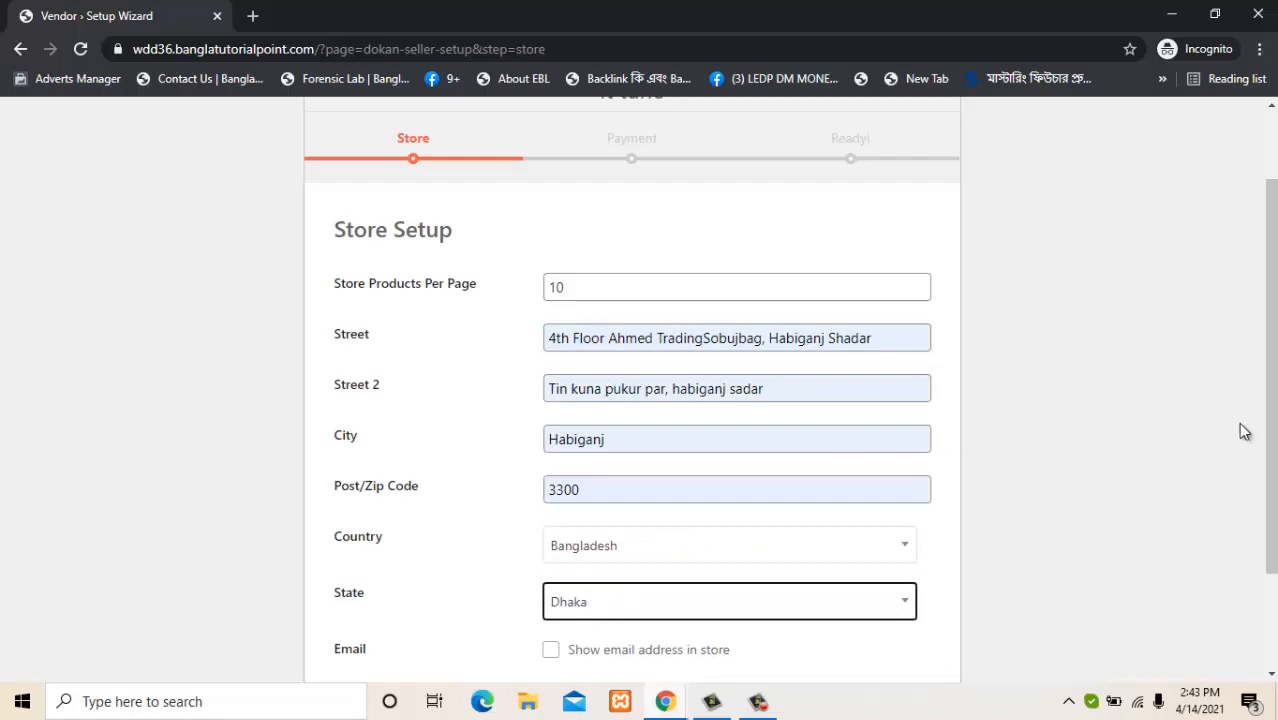
scroll(1272, 495, down, 2)
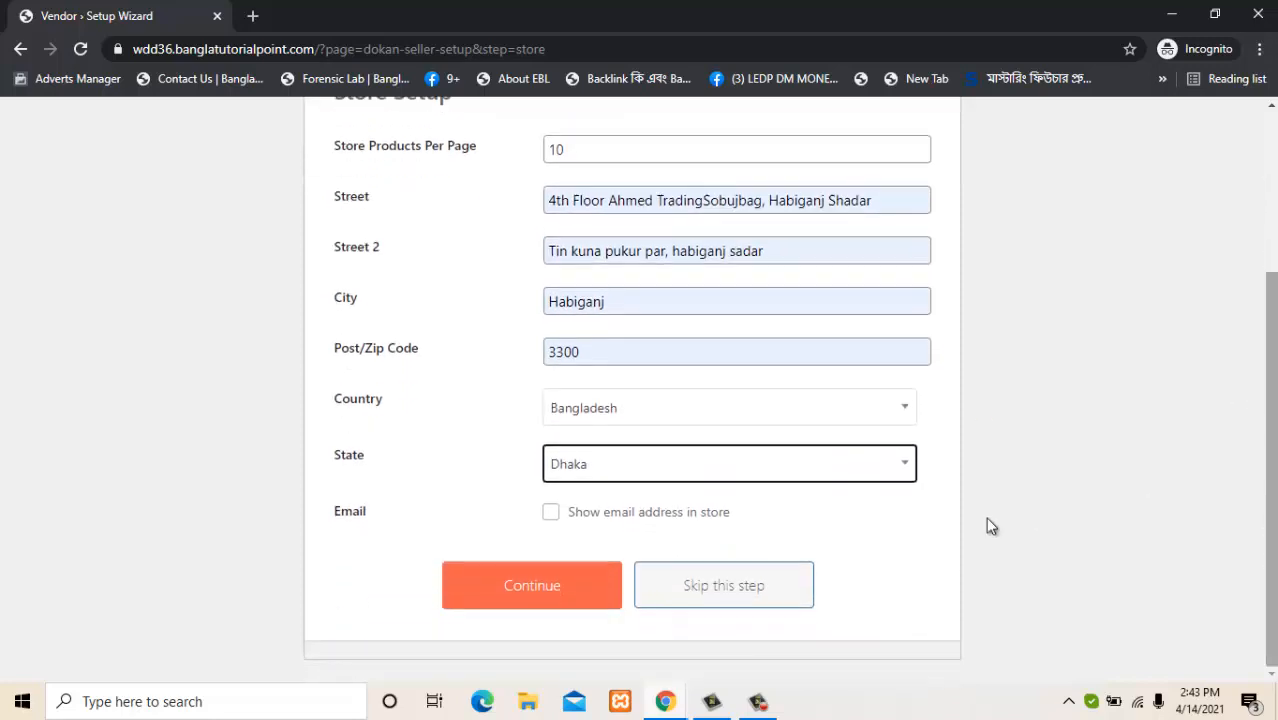
click(660, 520)
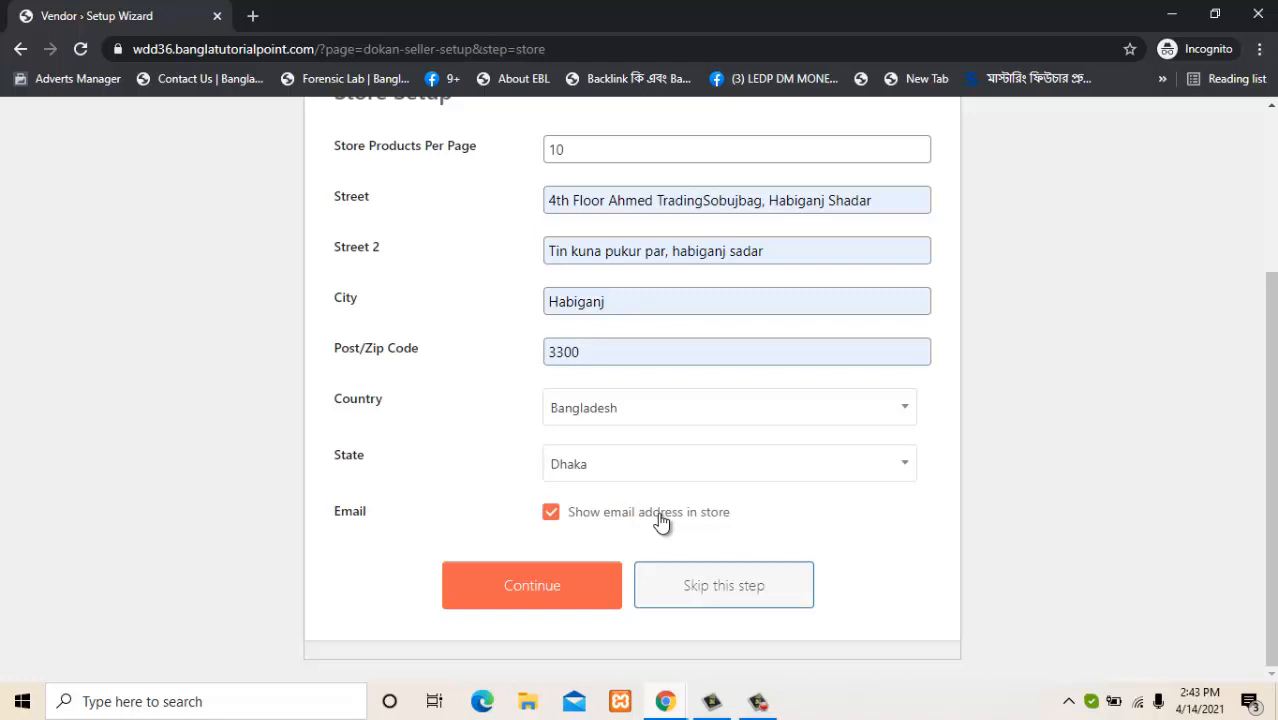
click(542, 585)
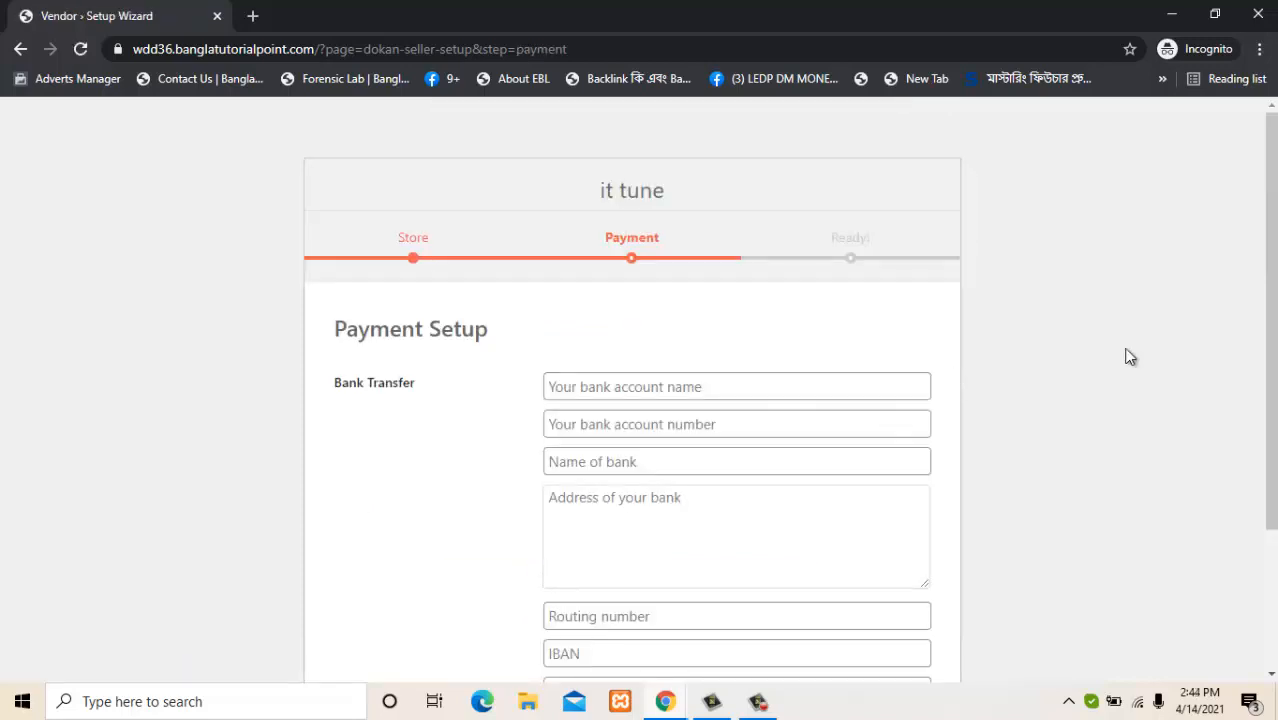
Fill account name Dutch Bangla Bank, the saved account number, and bank name DBBL.
drag(1271, 337, 1259, 441)
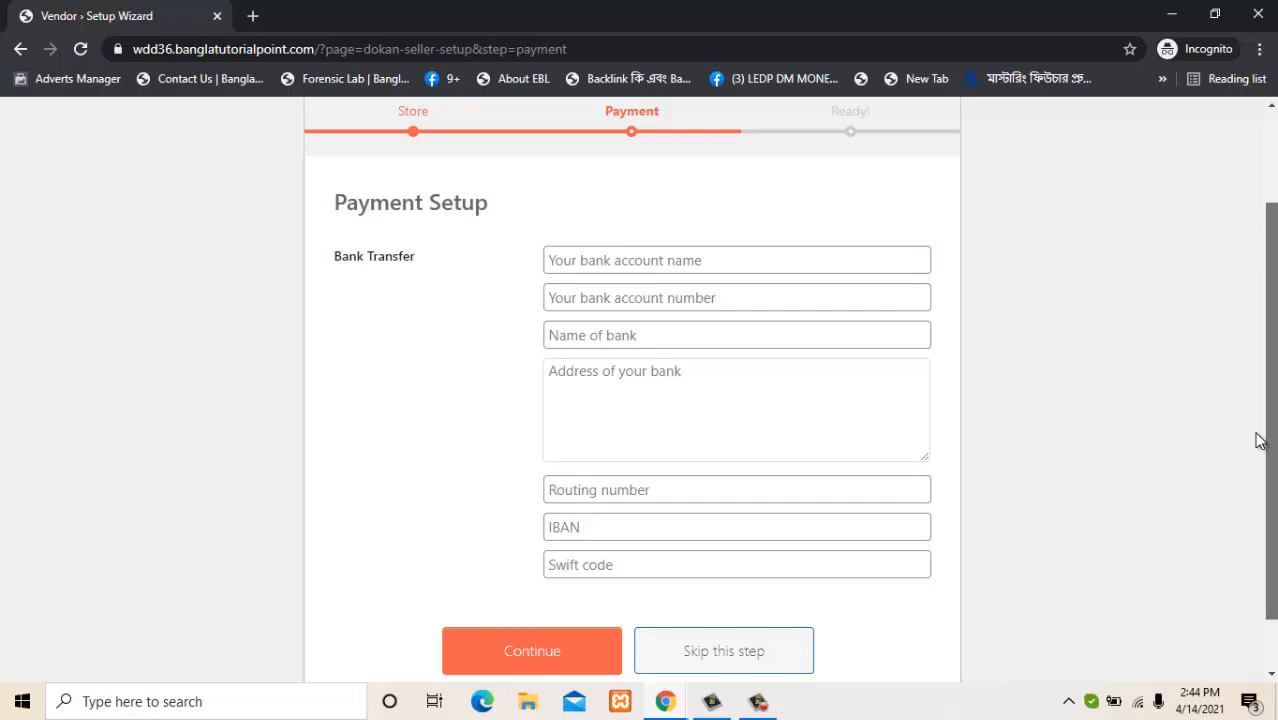
click(625, 256)
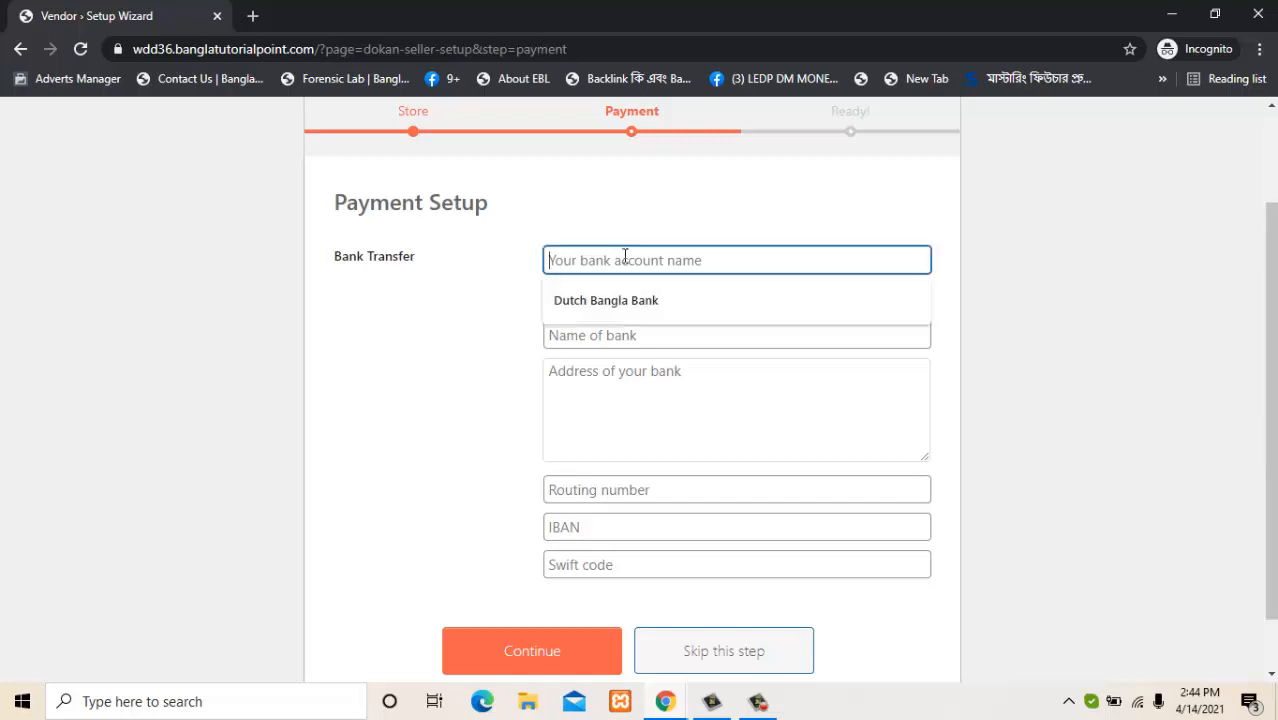
click(618, 304)
click(616, 302)
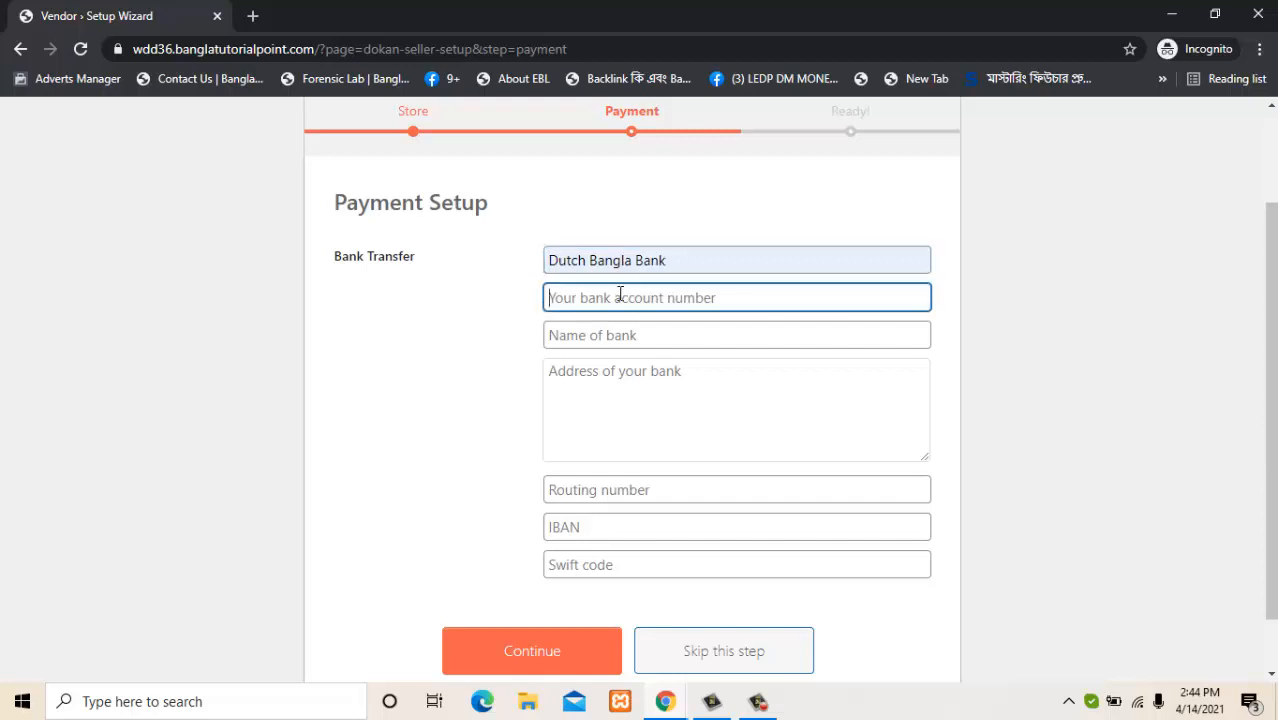
click(616, 332)
click(614, 338)
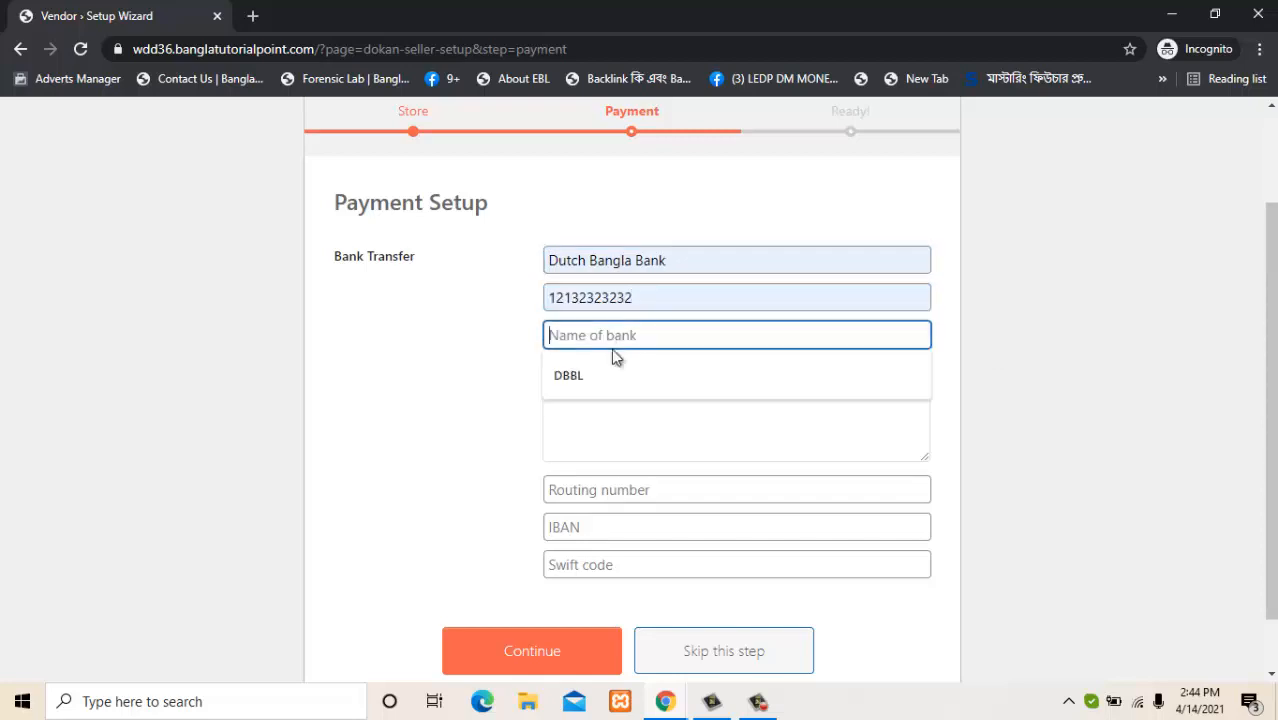
click(609, 374)
click(608, 409)
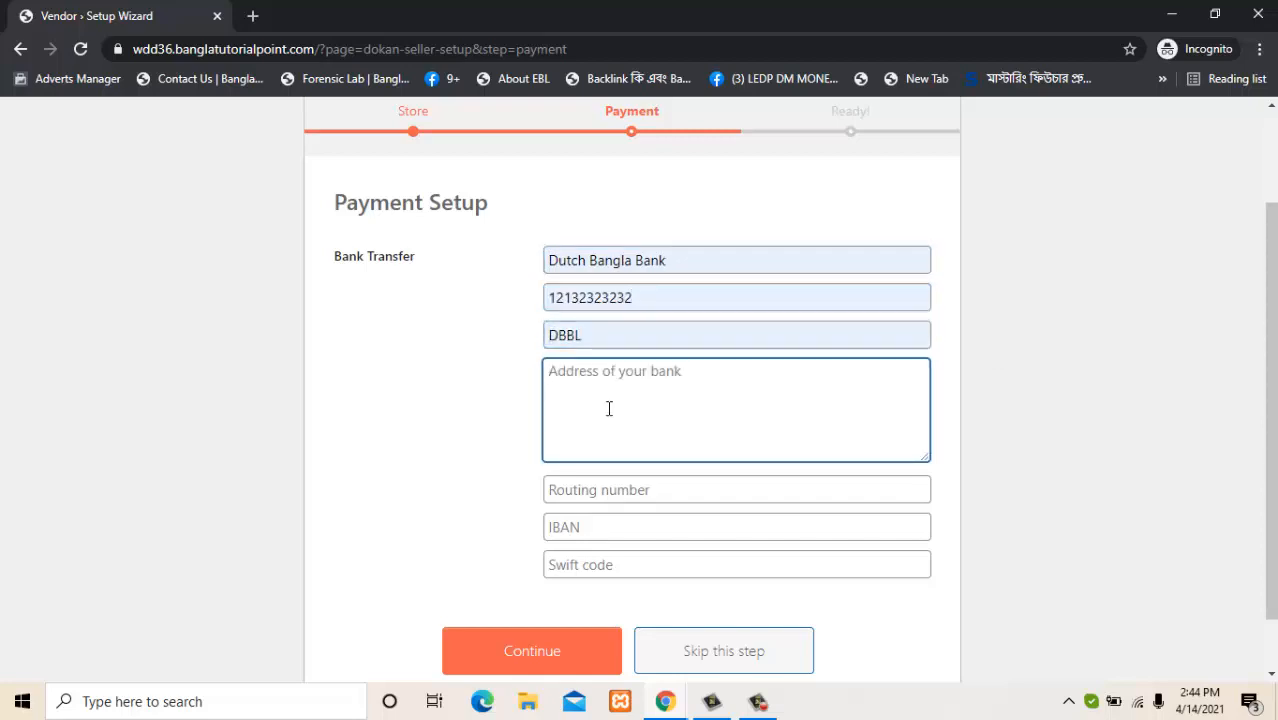
Fill routing number rr, saved IBAN and Swift code, add a bank address, and continue.
click(602, 478)
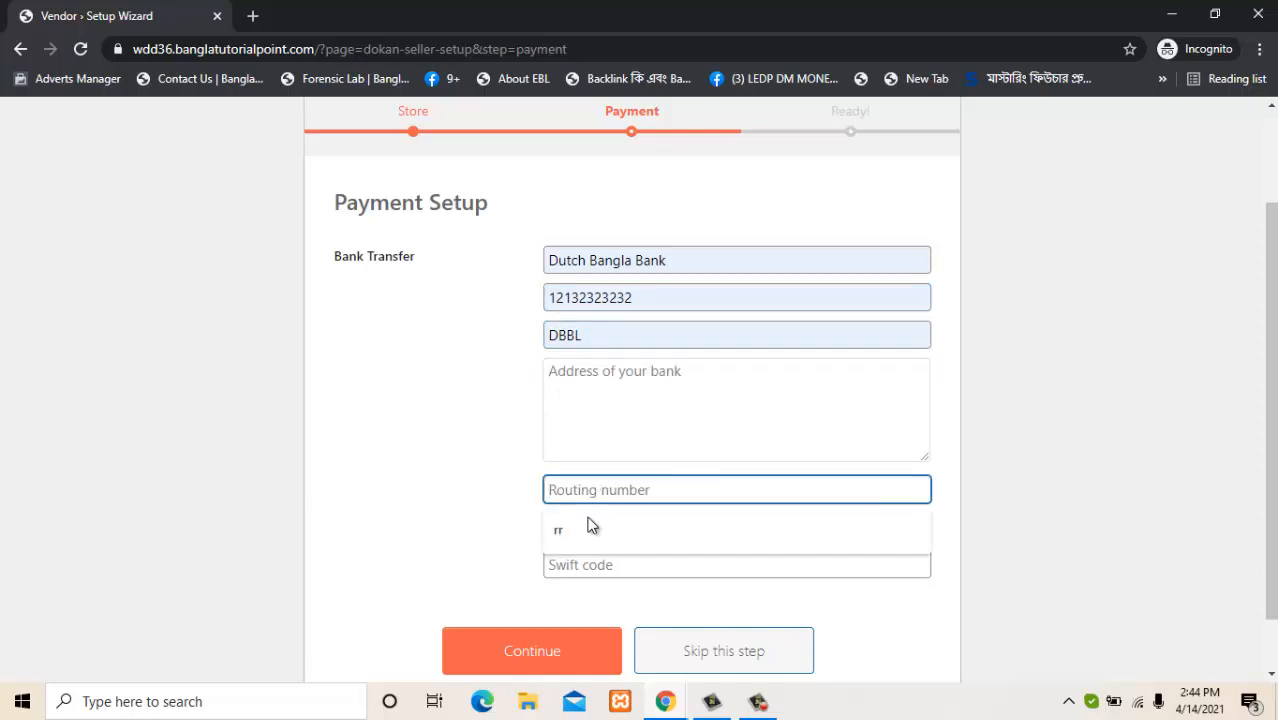
click(587, 525)
click(585, 524)
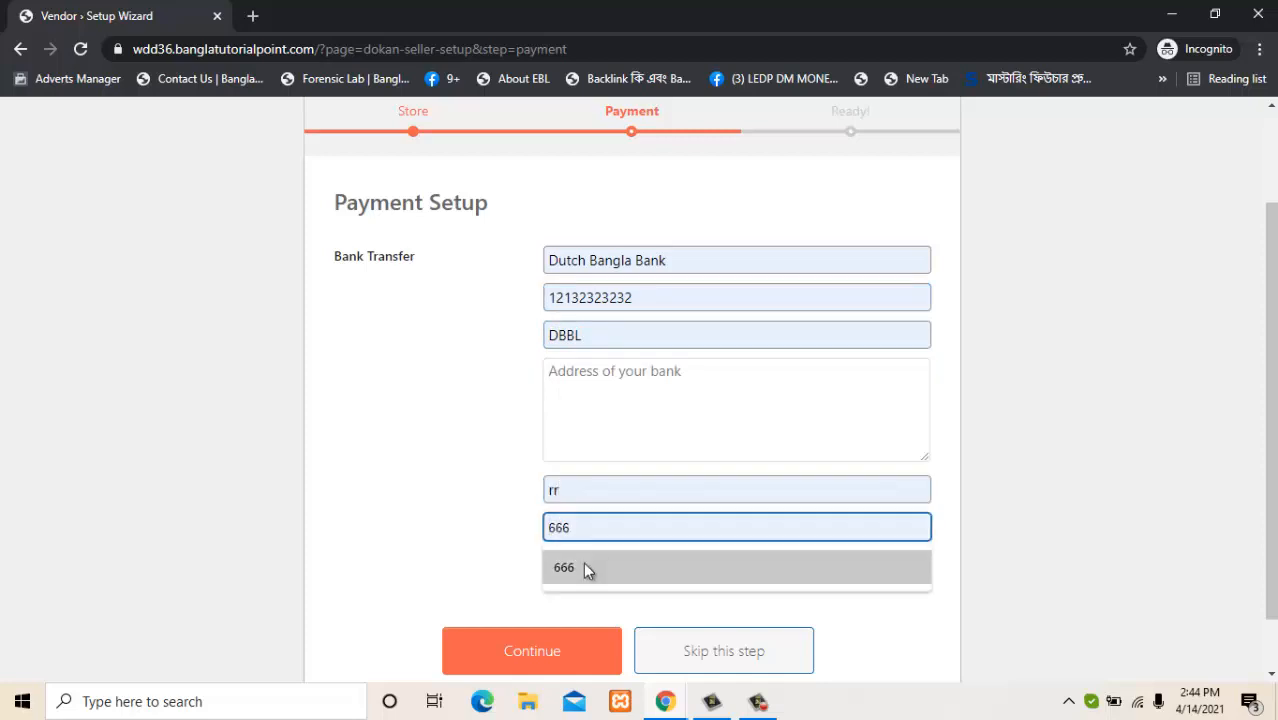
click(586, 567)
click(586, 565)
click(583, 598)
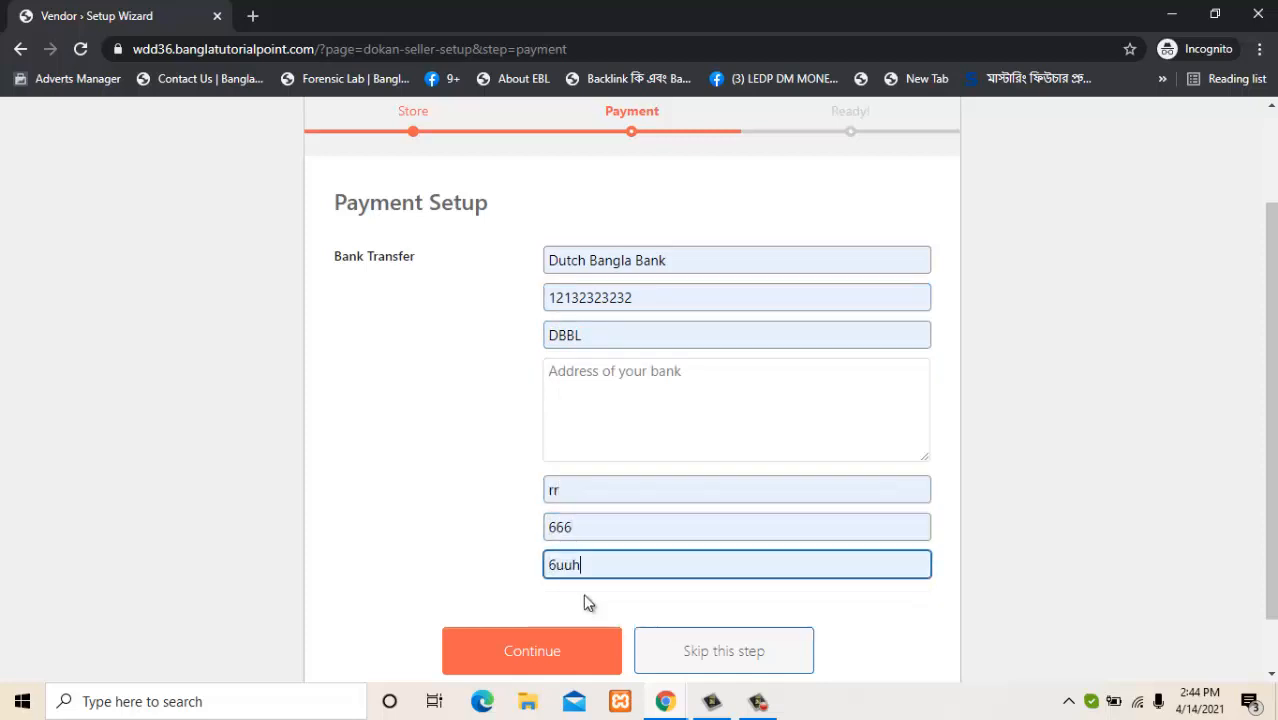
click(620, 383)
text(ghfgh fjgf)
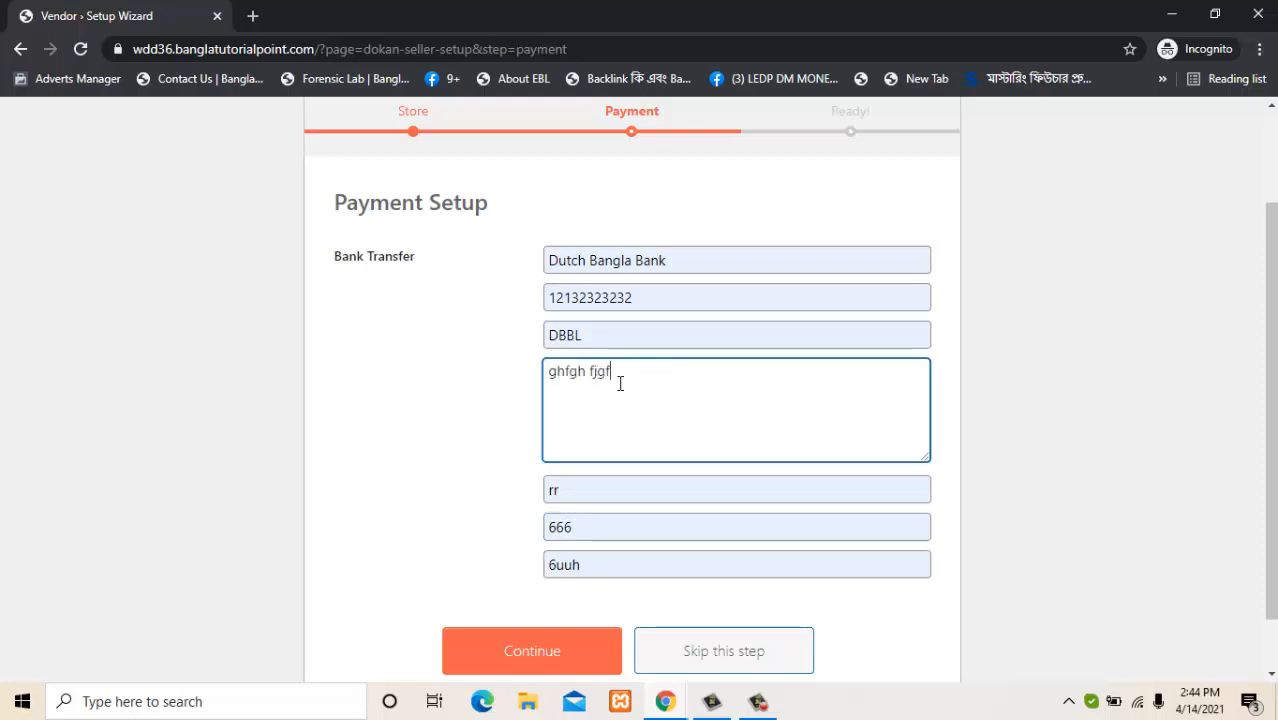
text(jhfhjgfhjfhjfjgfj)
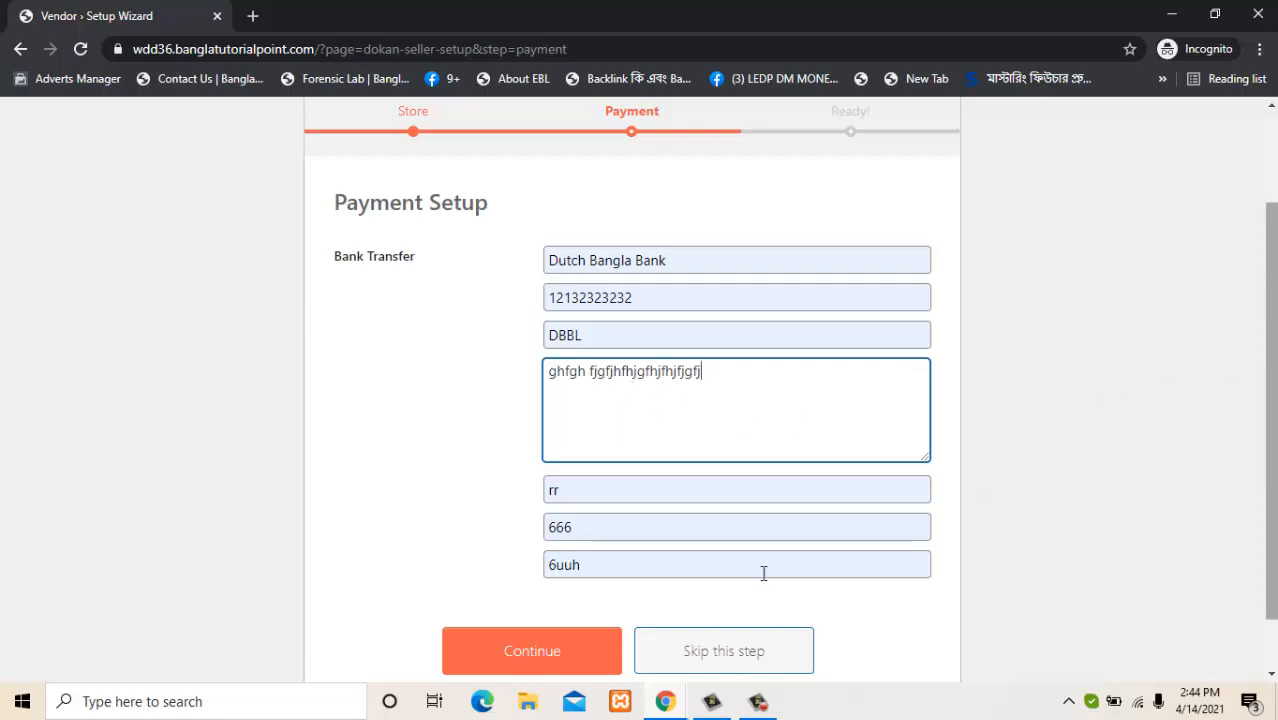
click(570, 646)
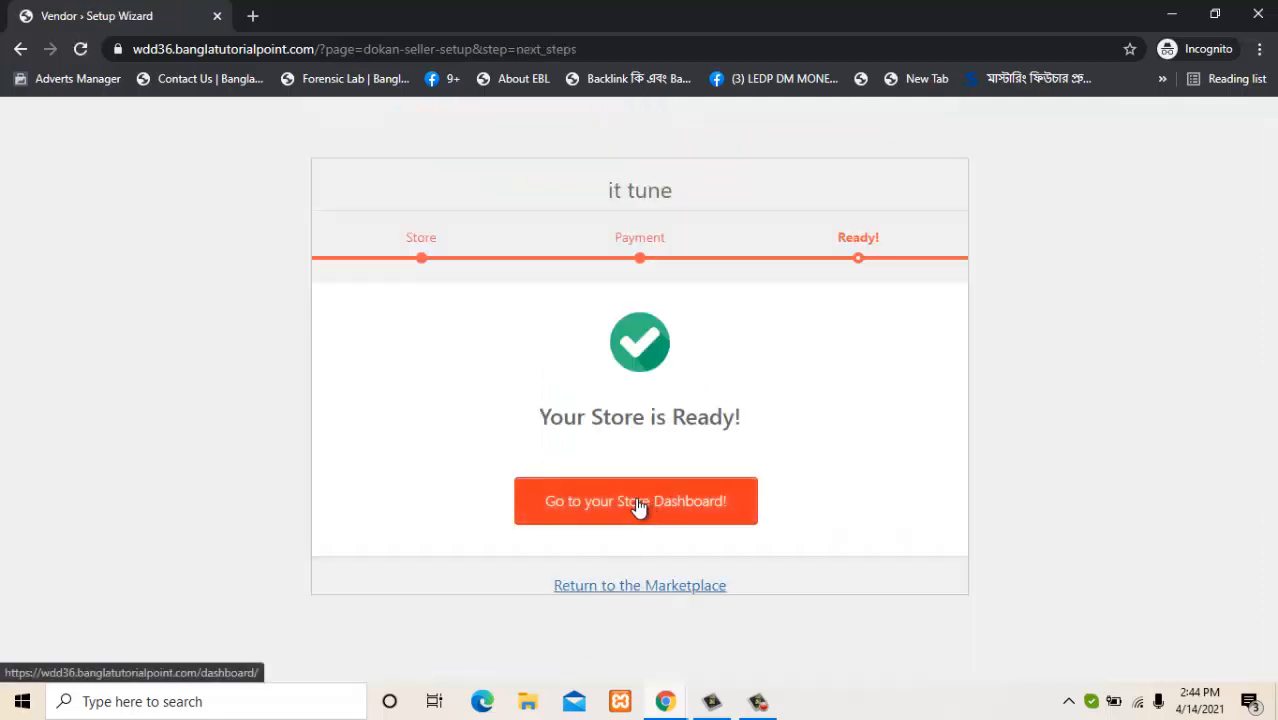
Go to the new store's dashboard and scroll through it.
click(639, 507)
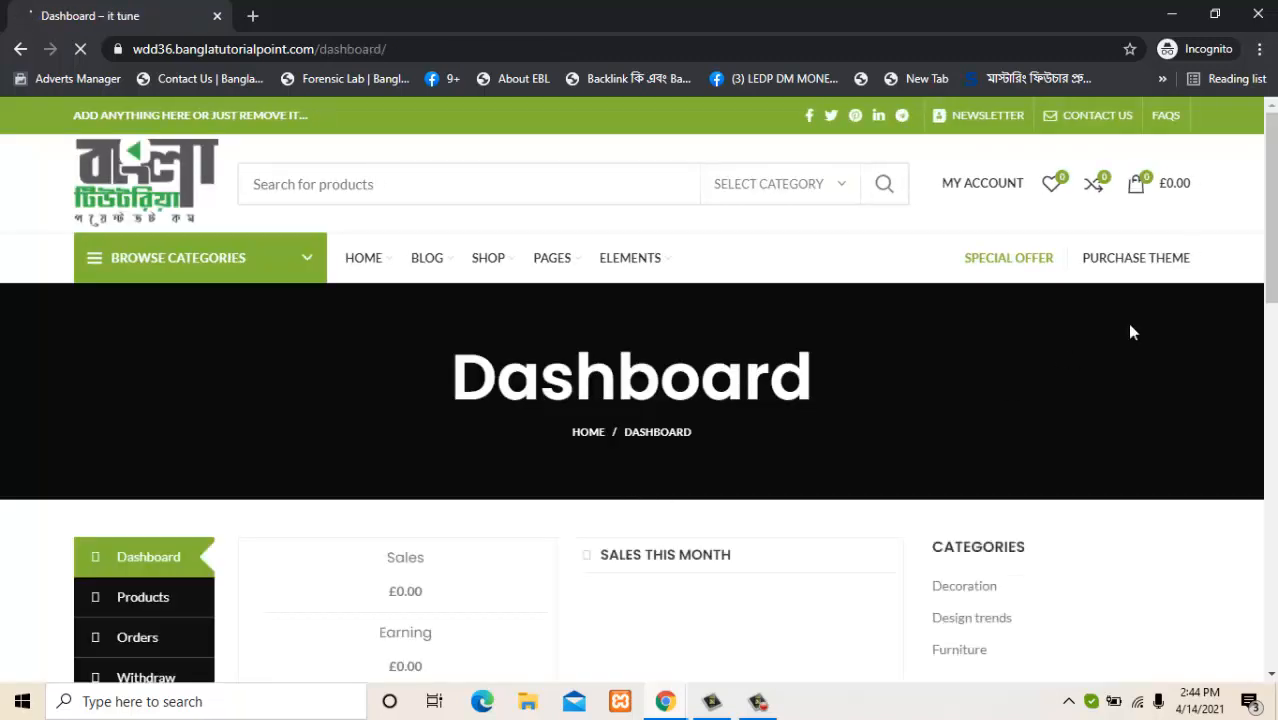
drag(1271, 347, 1271, 252)
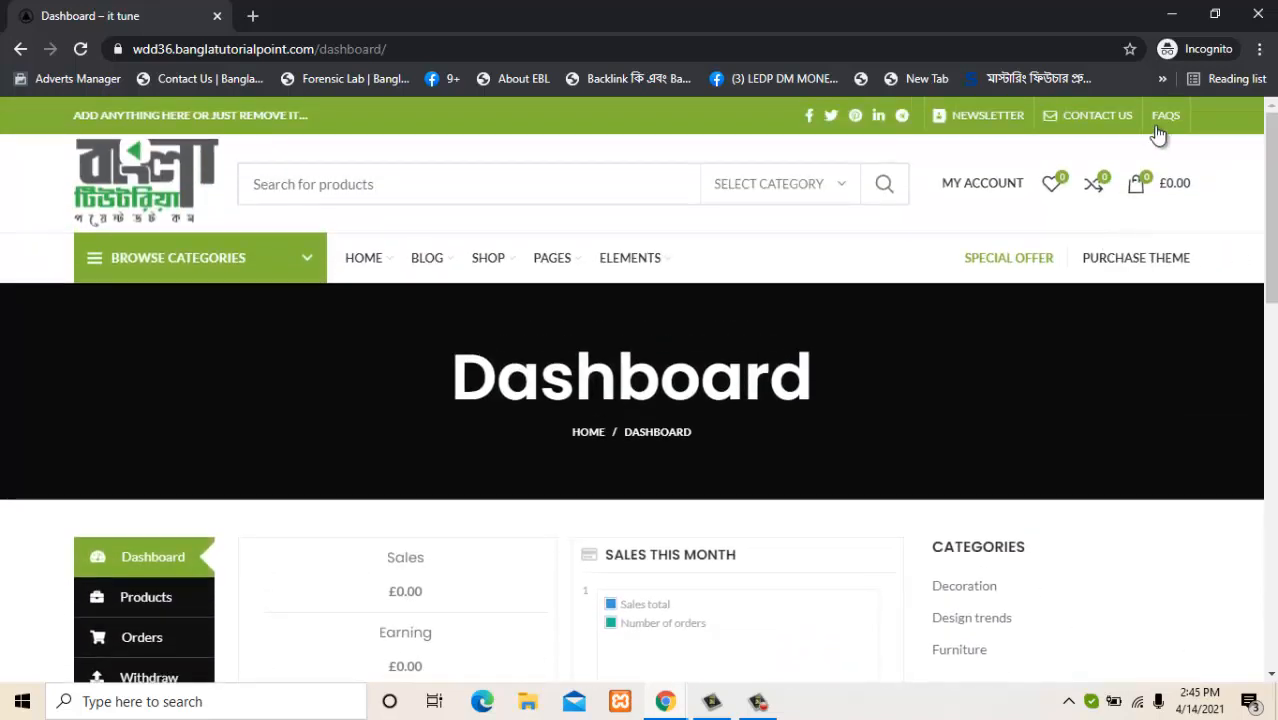
drag(1271, 256, 1254, 209)
Log out from the MY ACCOUNT menu and bring up the sign-in form.
mouse_move(996, 185)
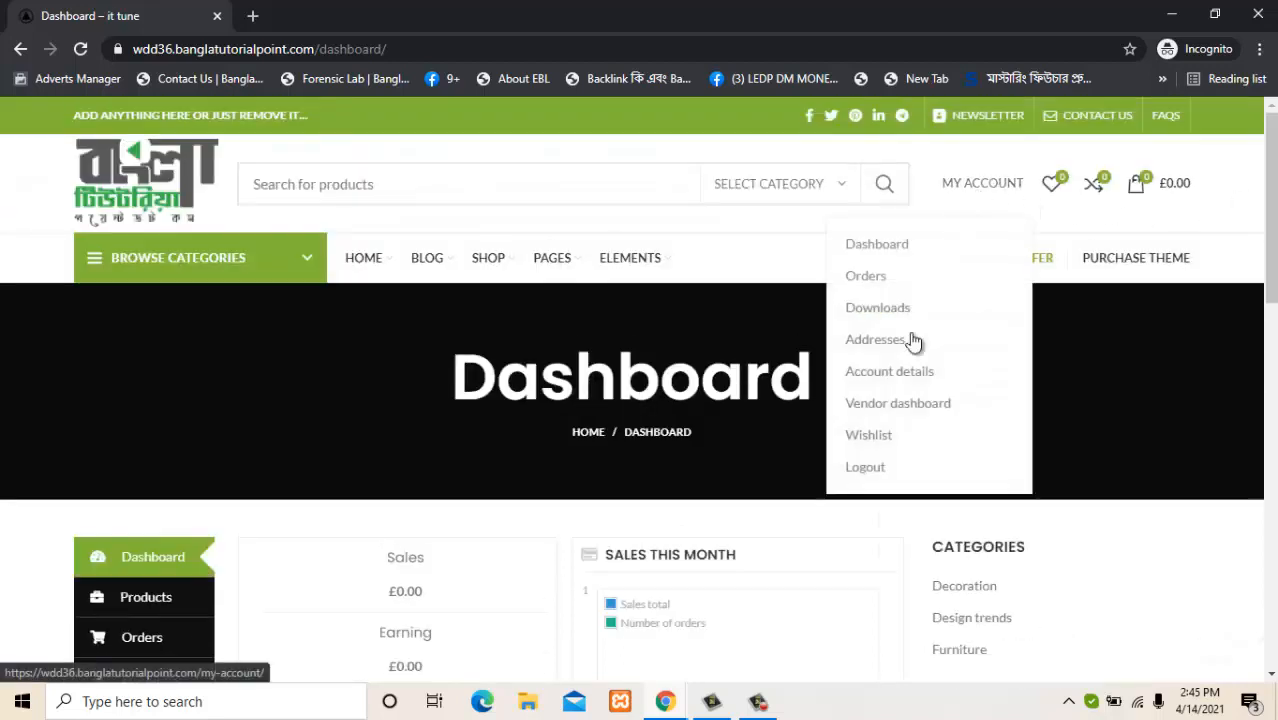
click(866, 467)
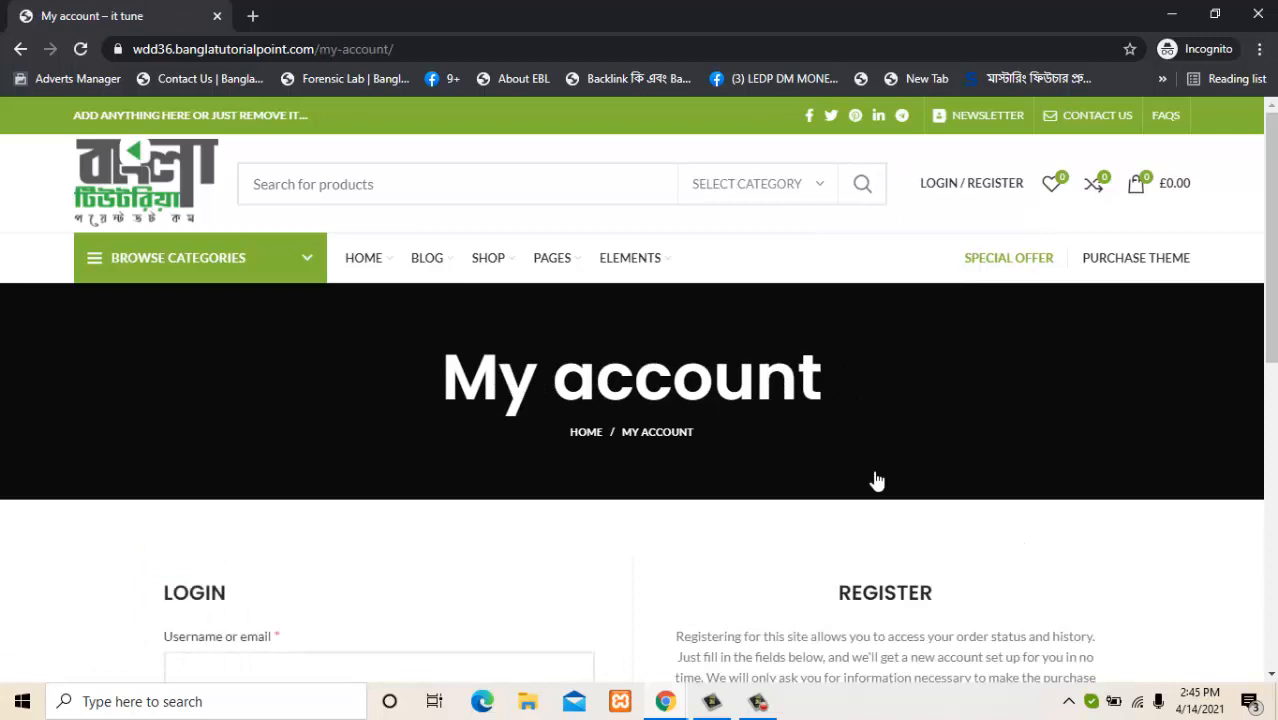
scroll(1190, 300, down, 2)
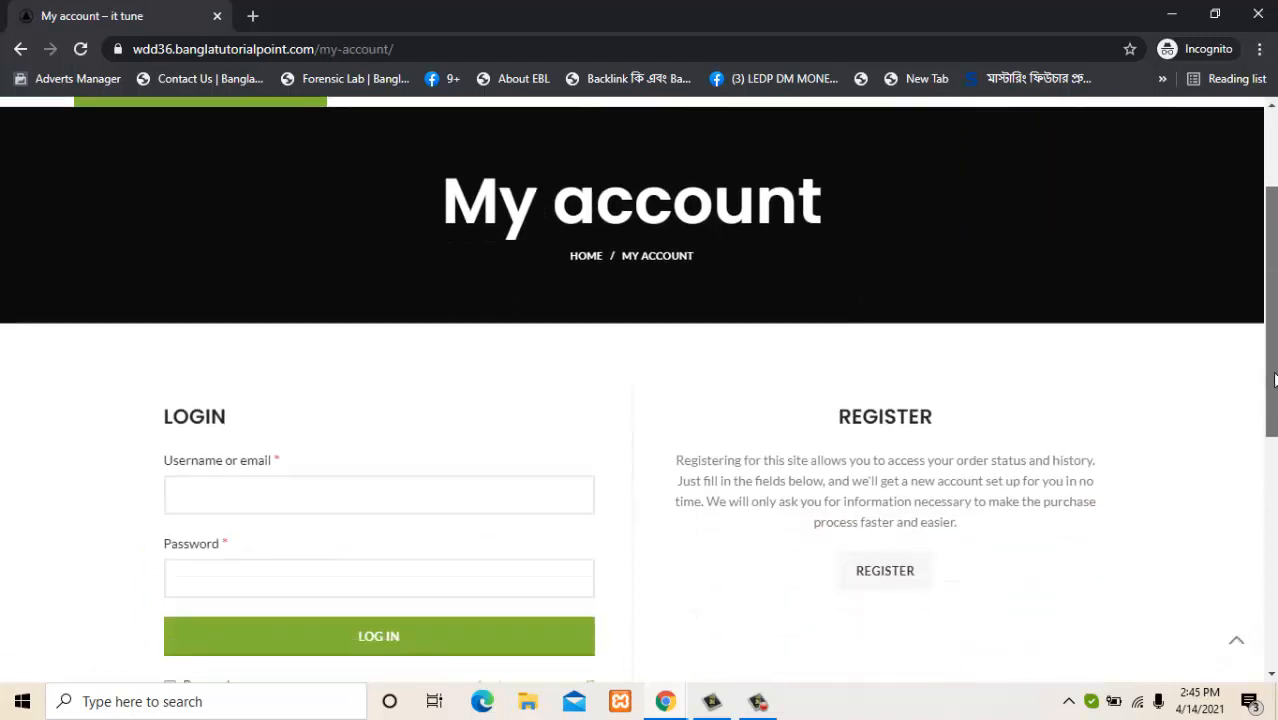
scroll(1235, 193, up, 2)
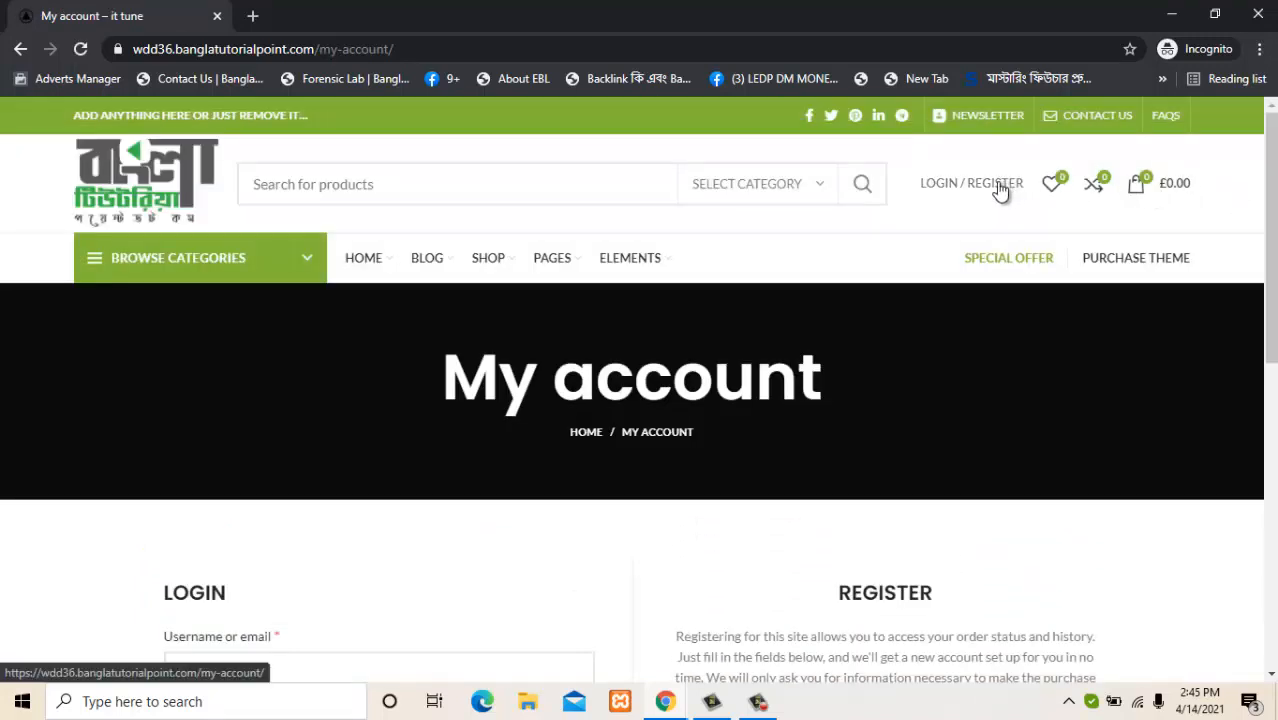
click(942, 183)
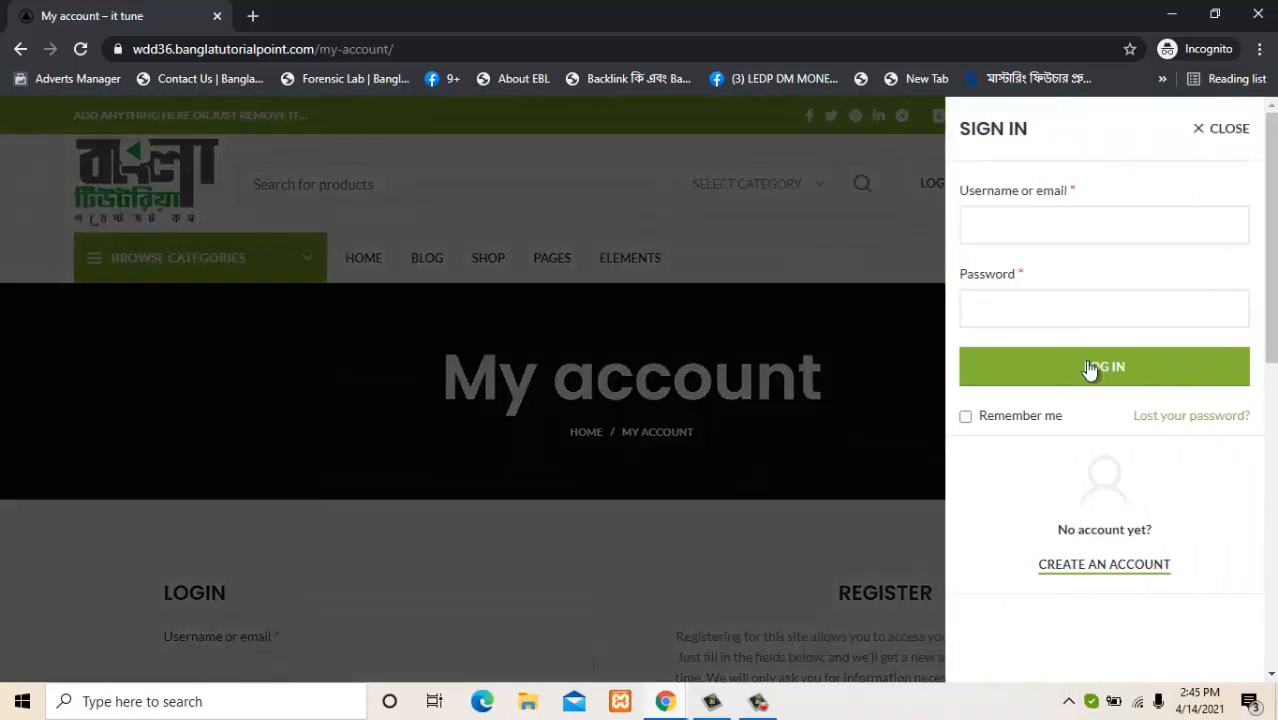
Enter the vendor's login e-mail as the username, then move to the Password field.
click(1029, 215)
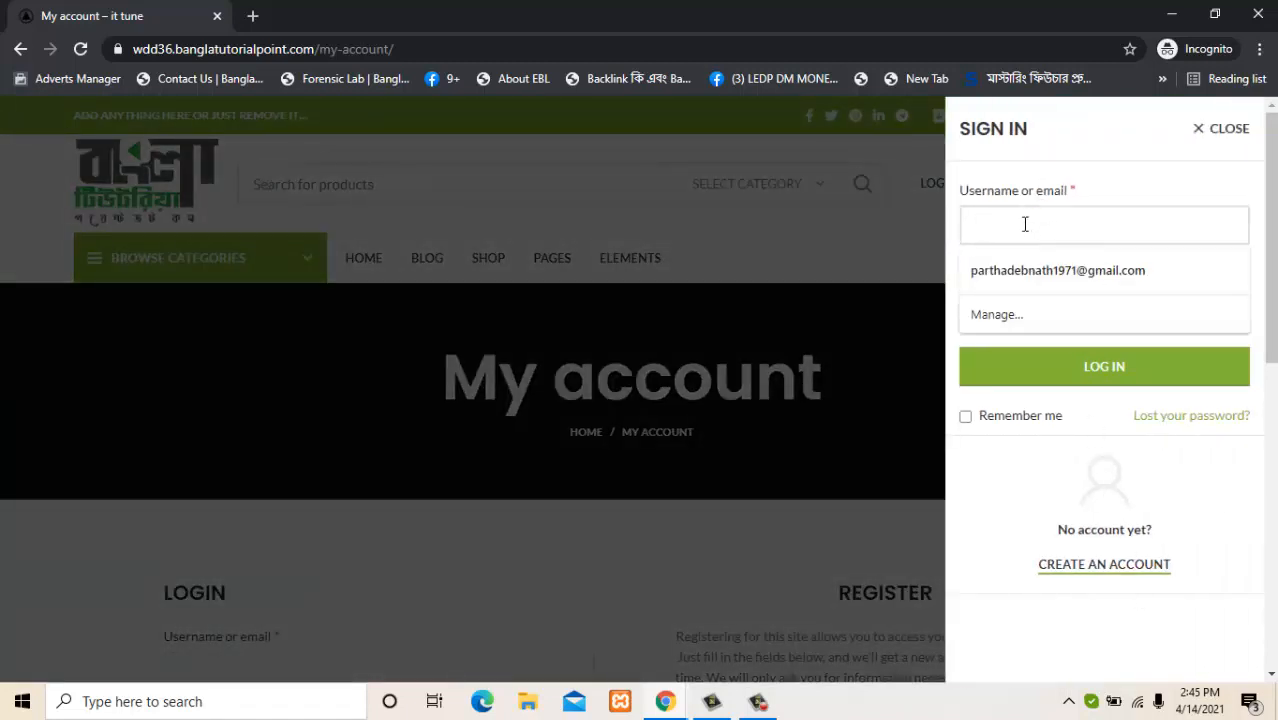
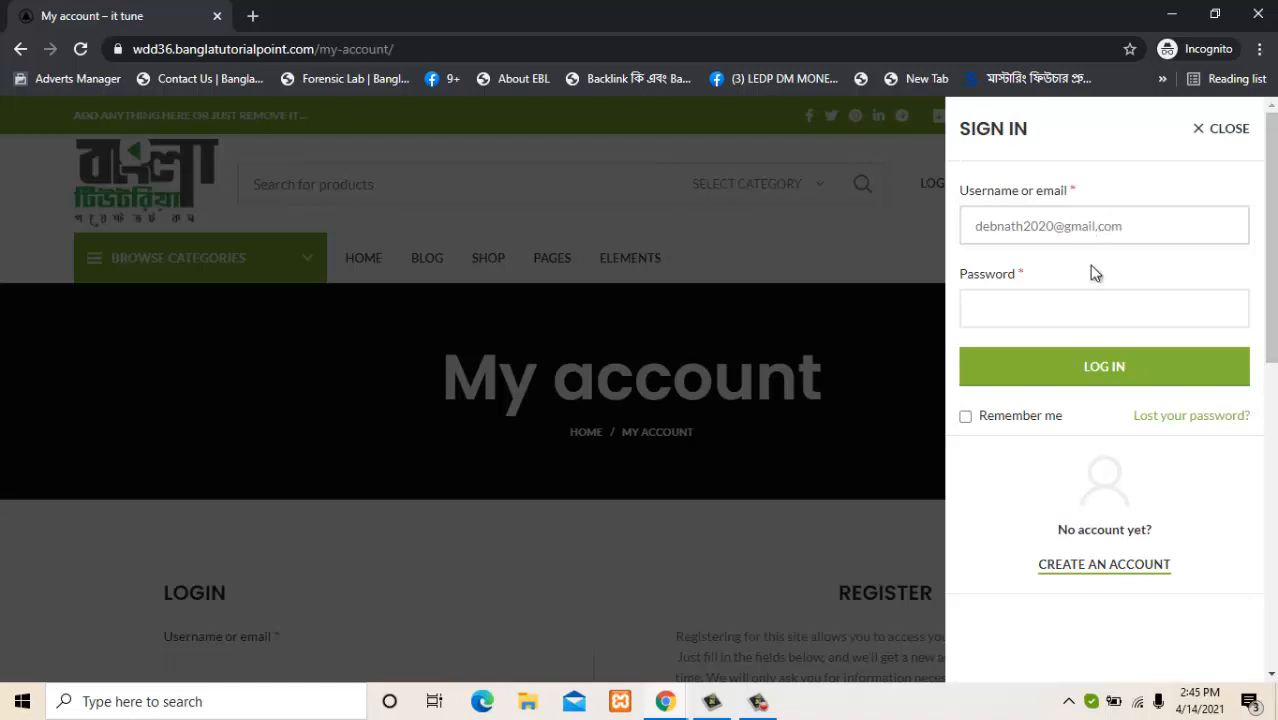
click(1076, 317)
Sign in as the vendor and scroll down the dashboard.
click(1073, 367)
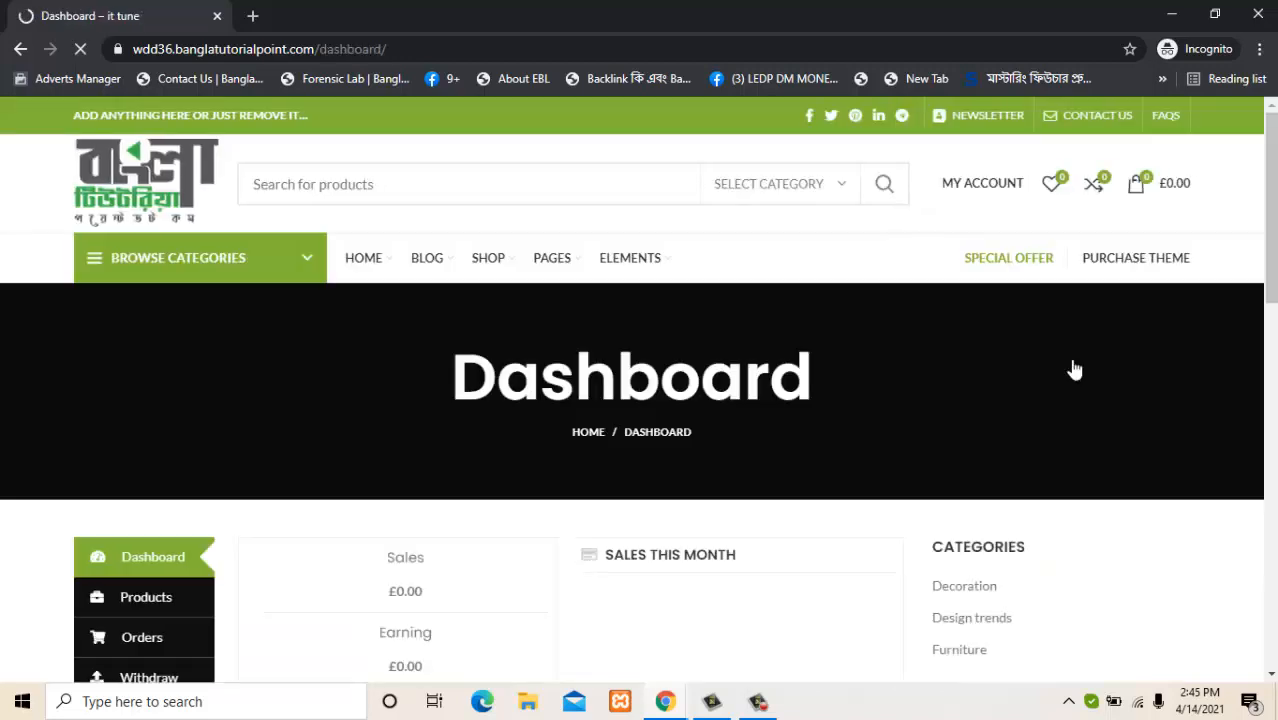
drag(1271, 218, 1260, 254)
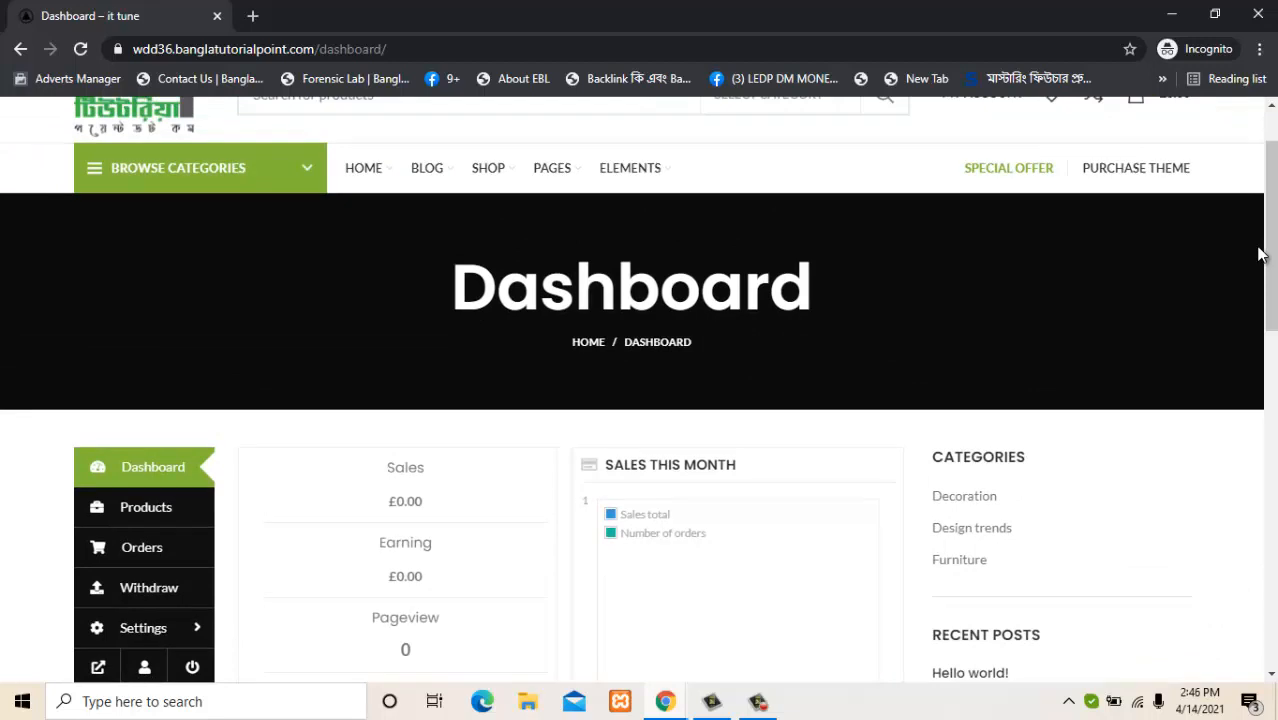
drag(1260, 254, 1255, 320)
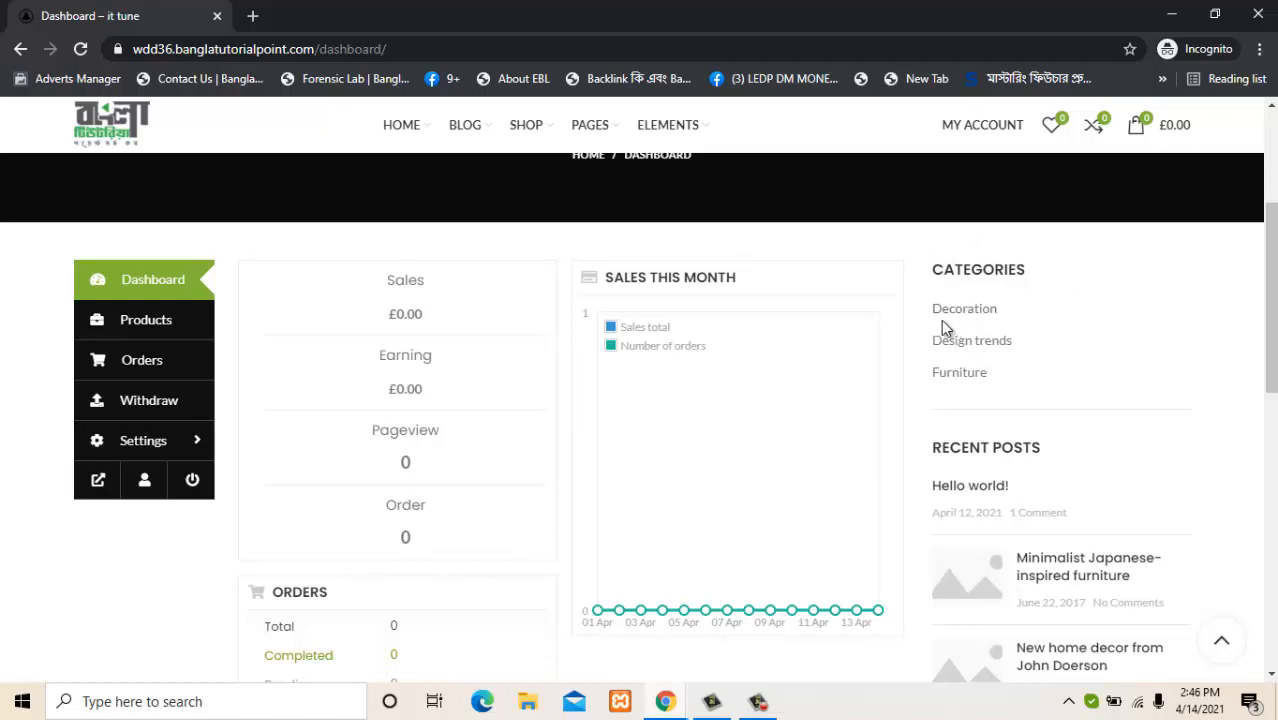
drag(1270, 319, 1272, 388)
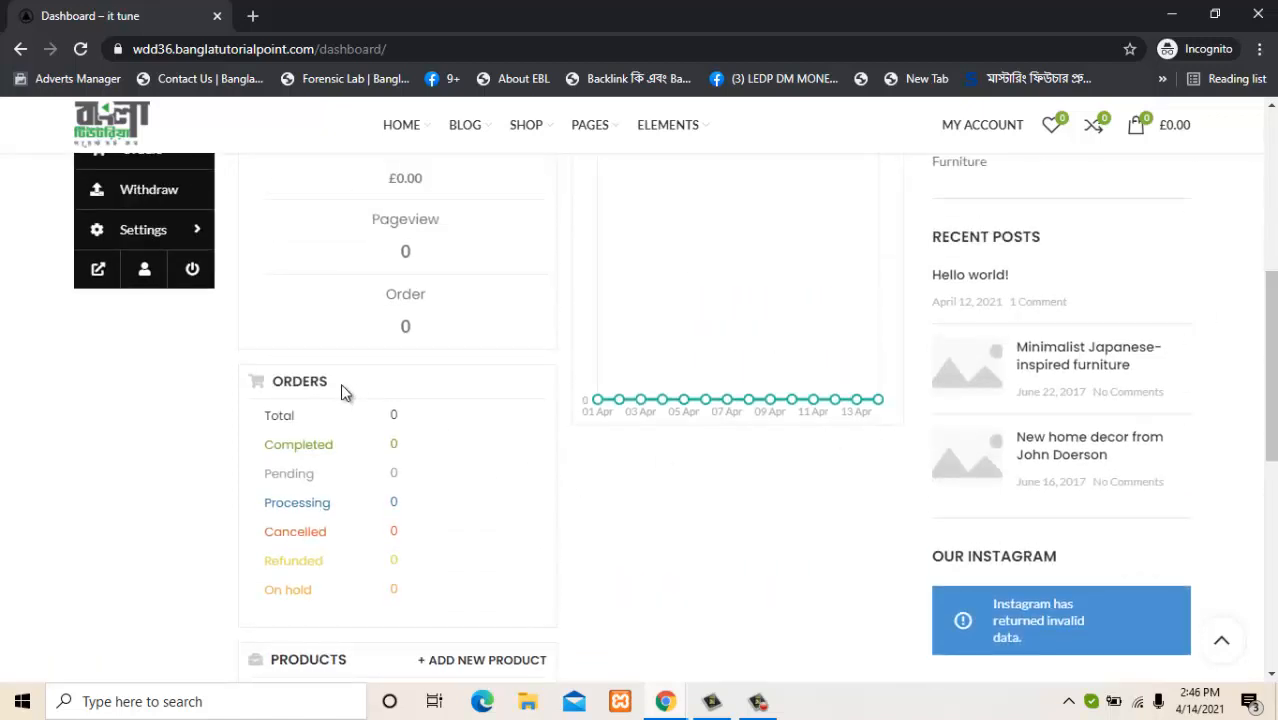
Open the empty Orders list from the ORDERS summary, then return to Dashboard.
drag(327, 383, 272, 383)
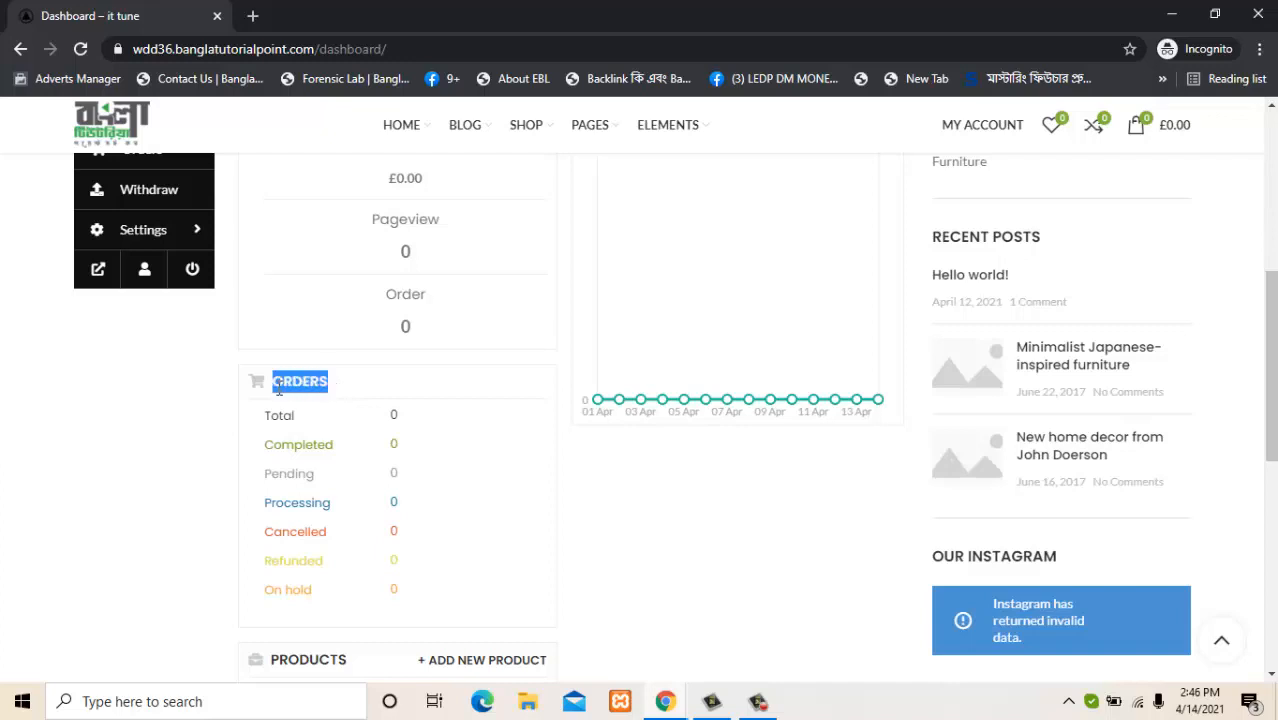
click(415, 414)
triple_click(396, 418)
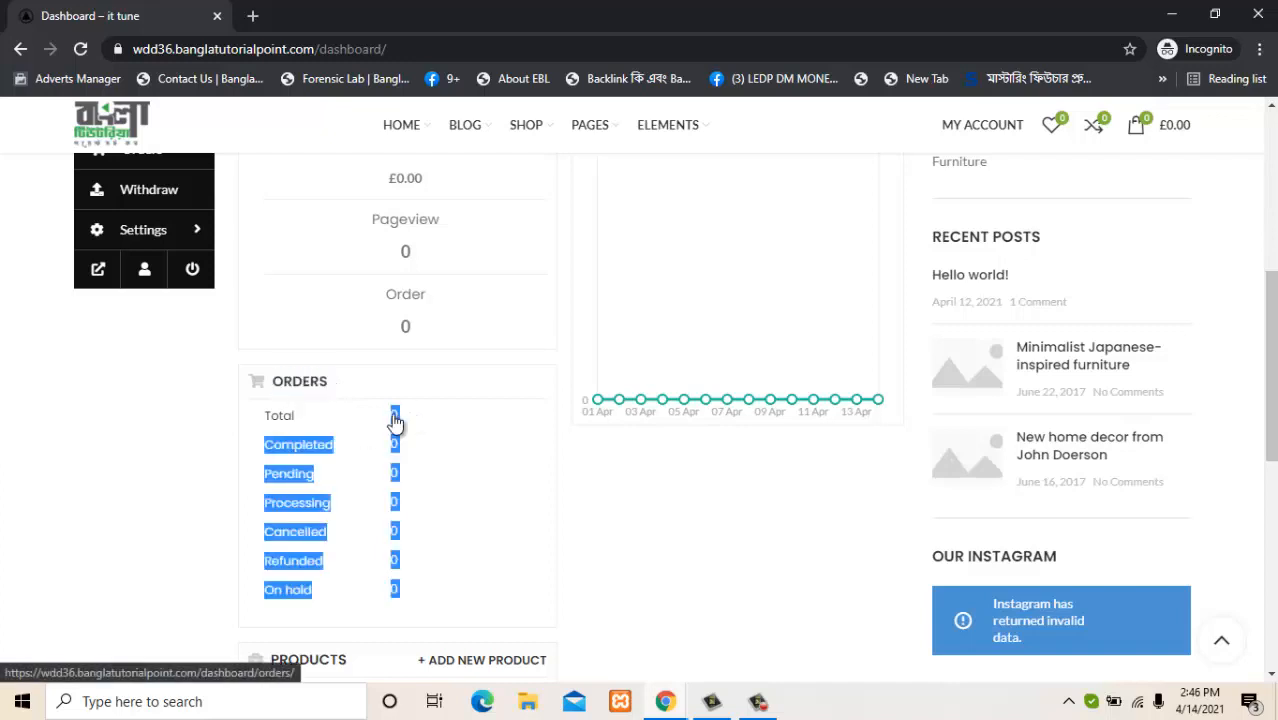
click(395, 422)
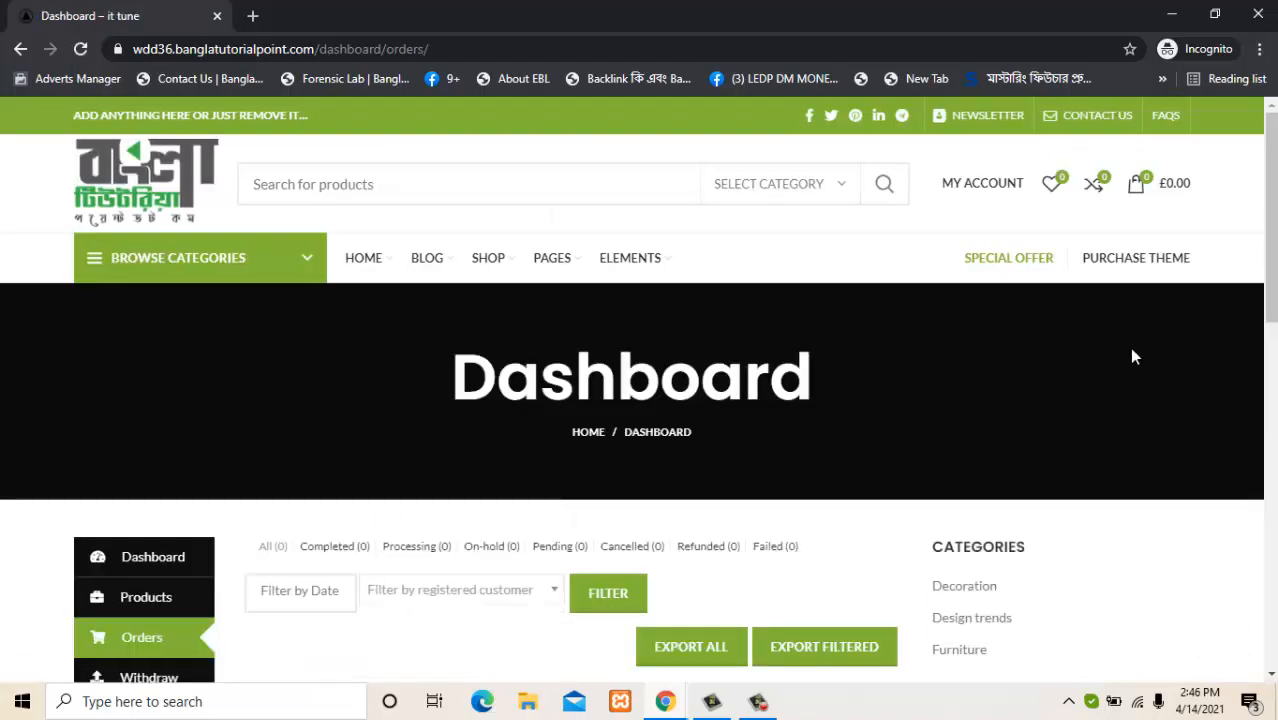
scroll(1133, 354, down, 4)
scroll(1266, 486, down, 3)
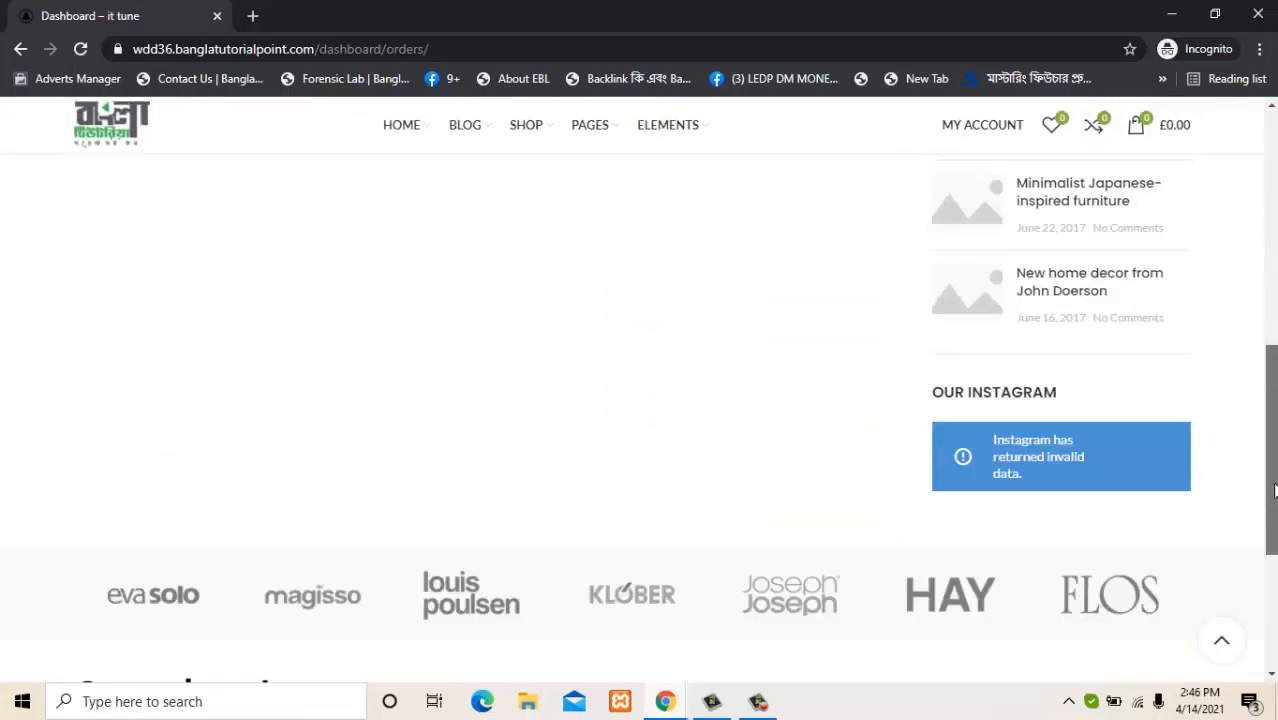
scroll(1266, 486, up, 5)
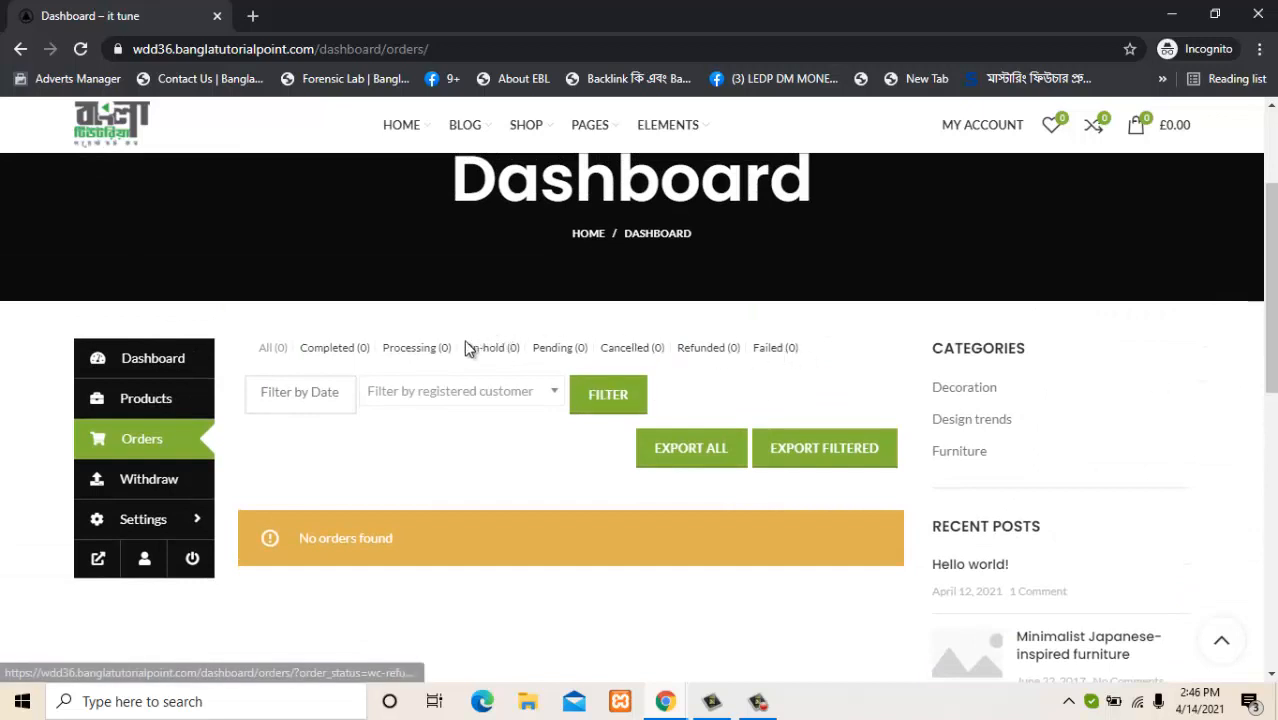
click(162, 358)
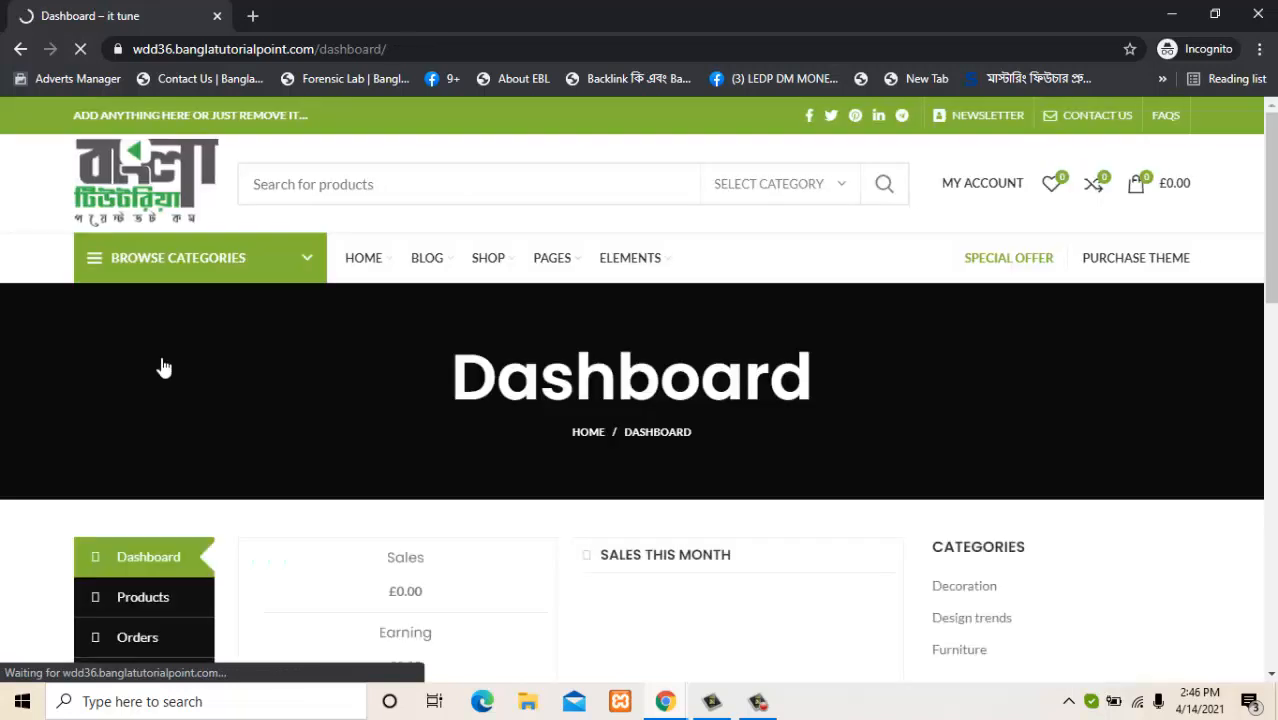
Open Products in the vendor menu and scroll to the 'No Products Found!' message.
click(169, 597)
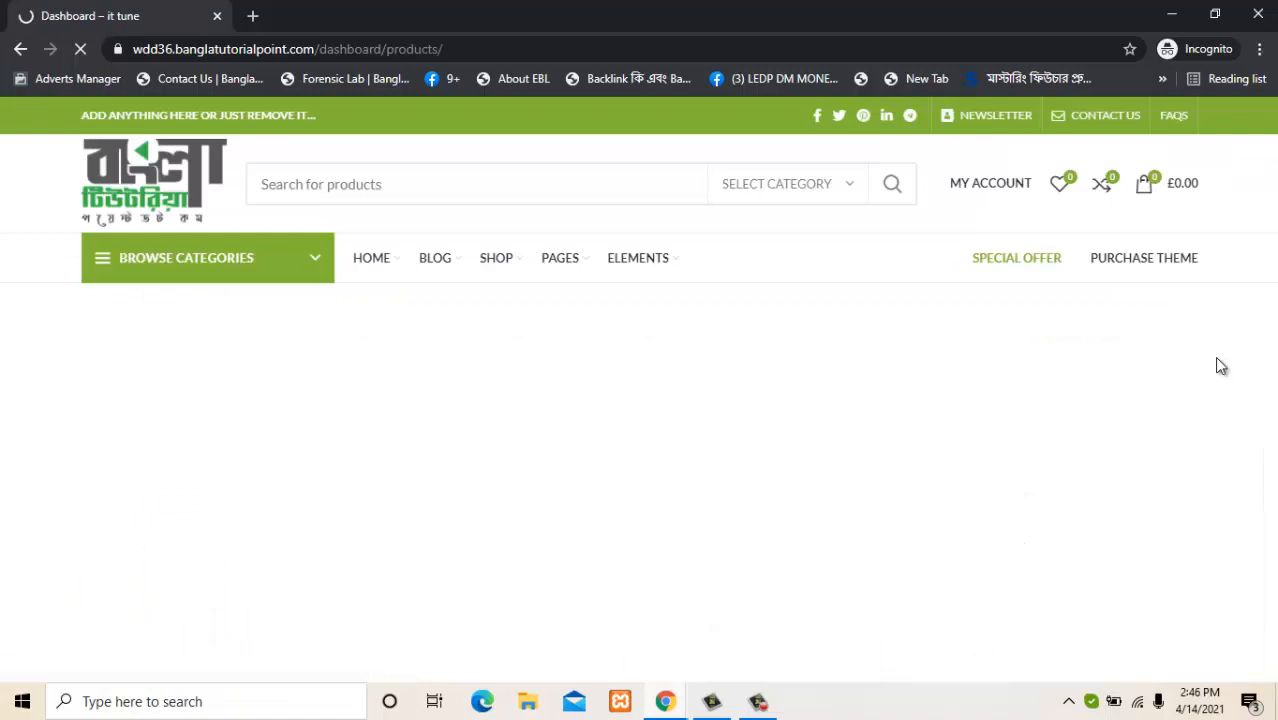
scroll(1216, 353, down, 3)
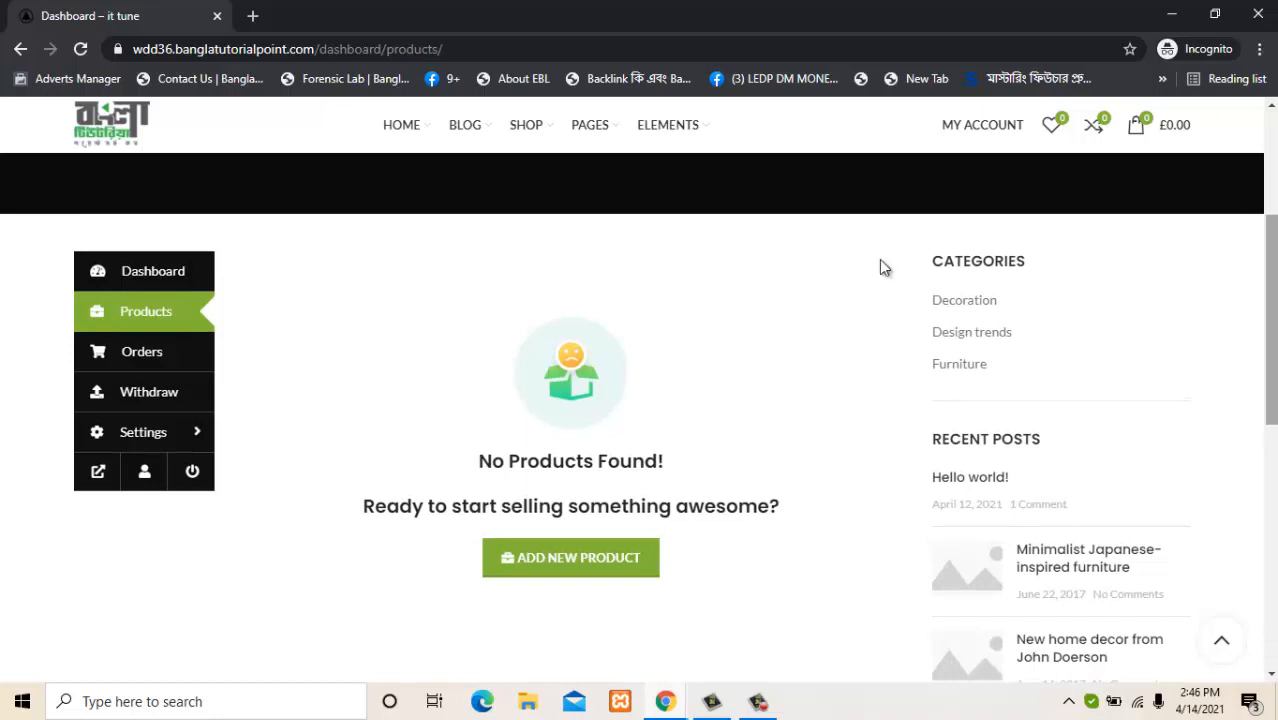
Load the site's /store/ccn page in a new tab and scroll through the closed store.
click(253, 19)
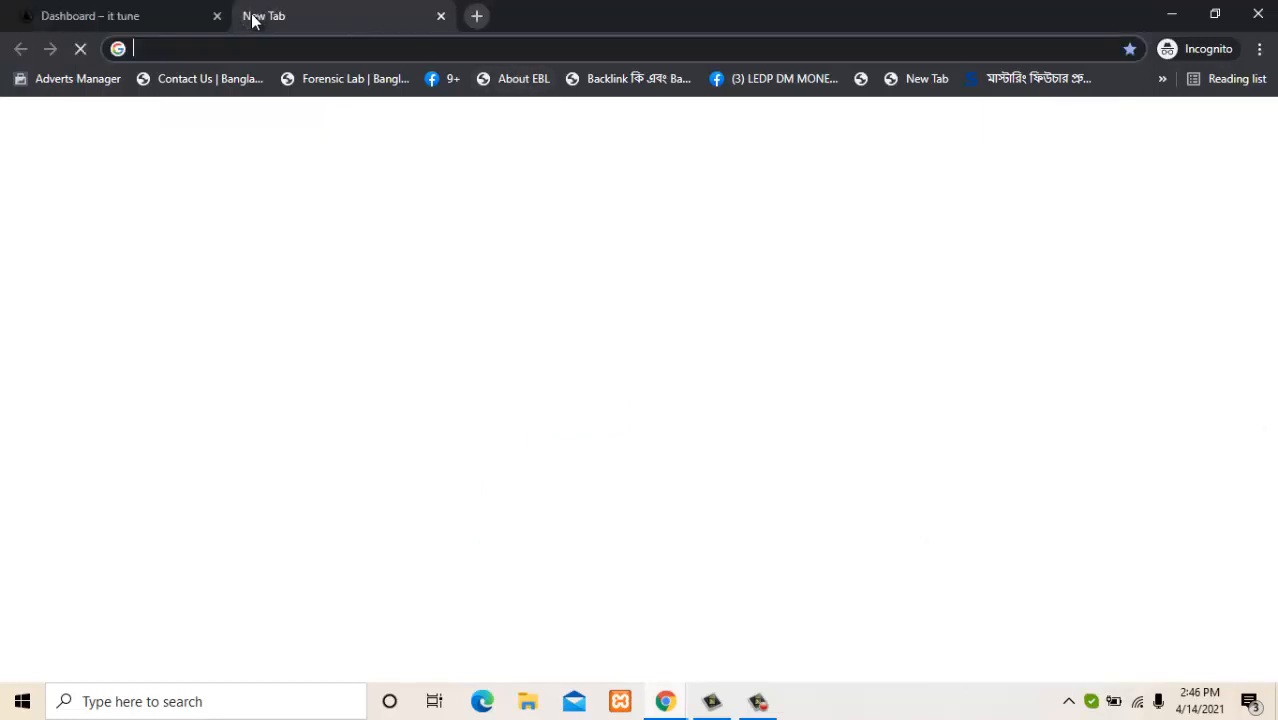
text(wdd)
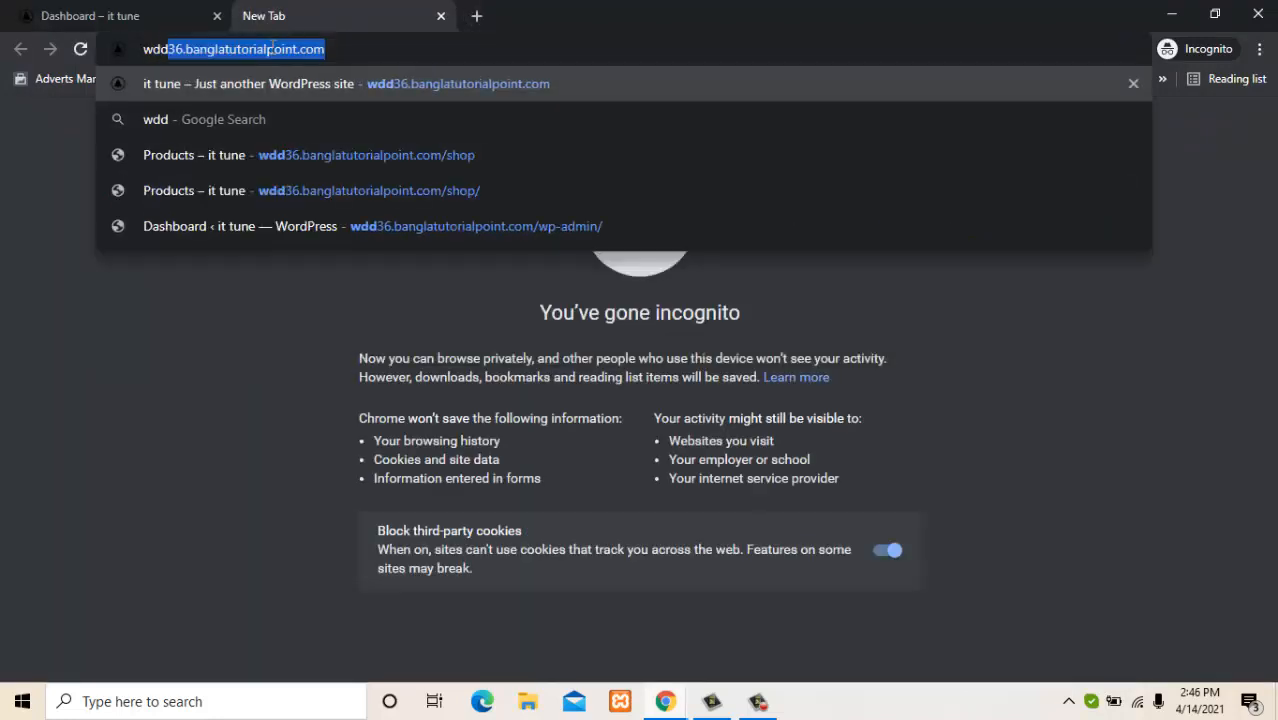
key(Right)
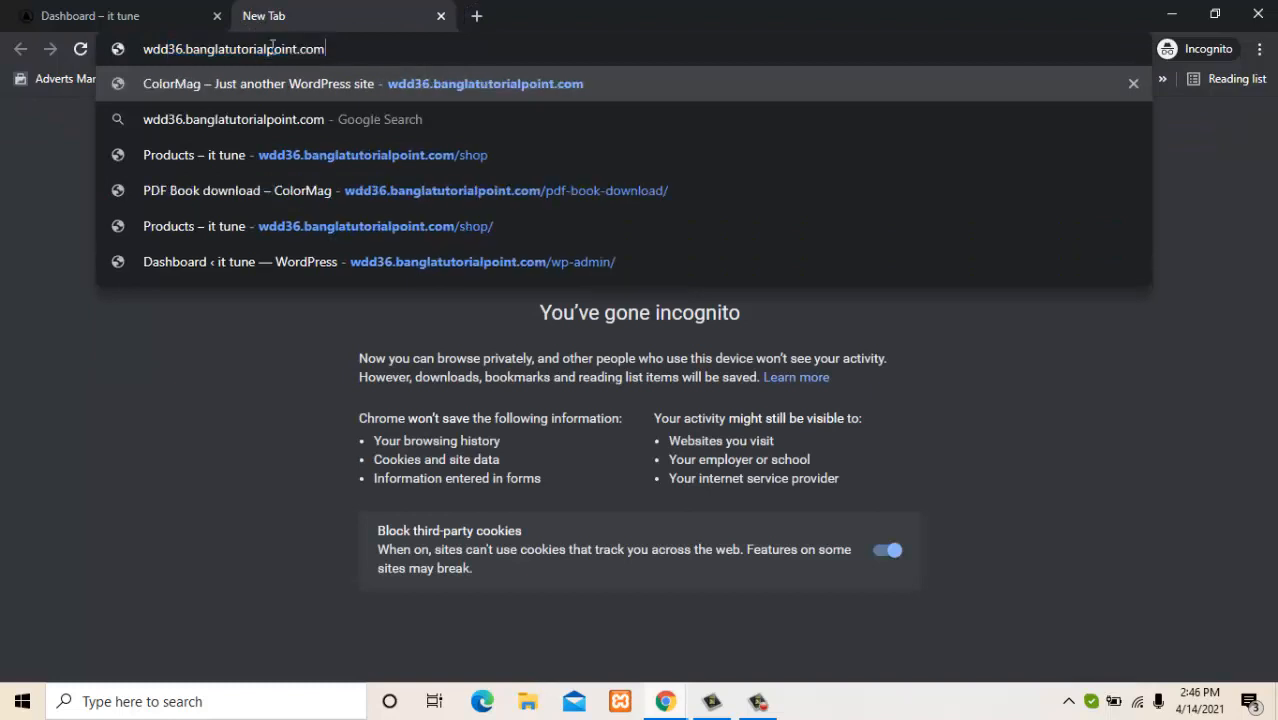
text(/st)
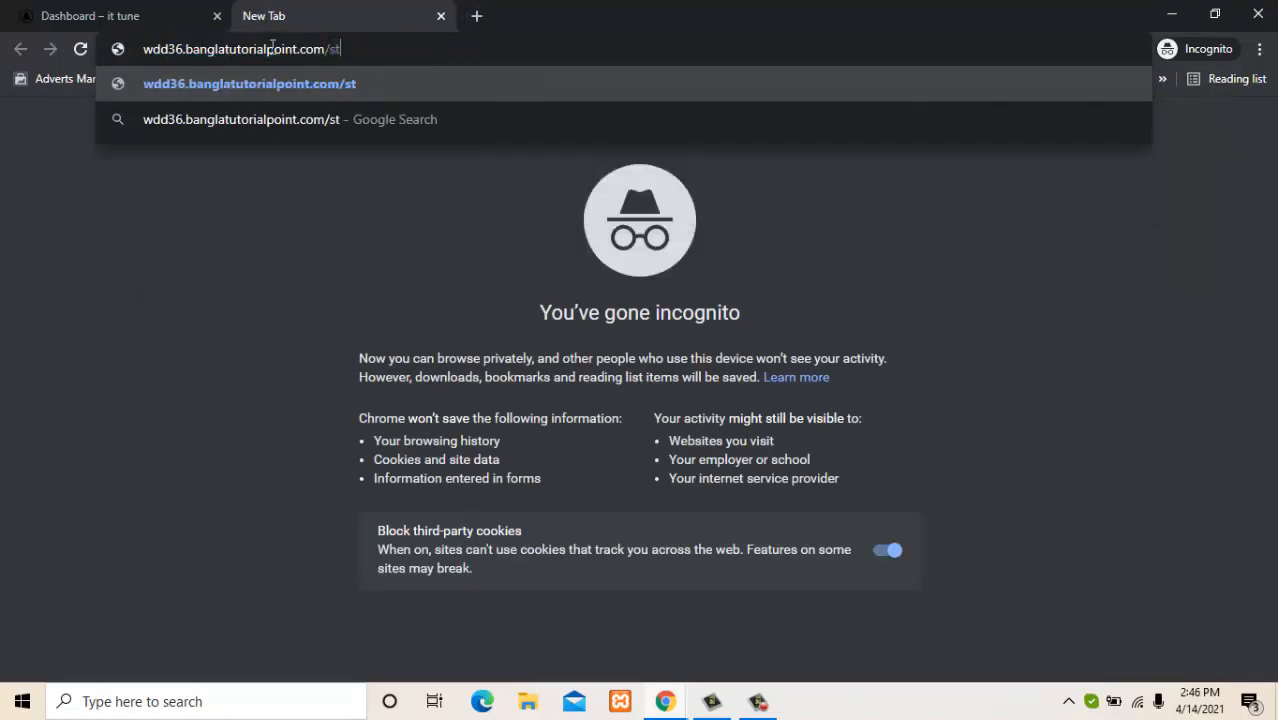
text(ore)
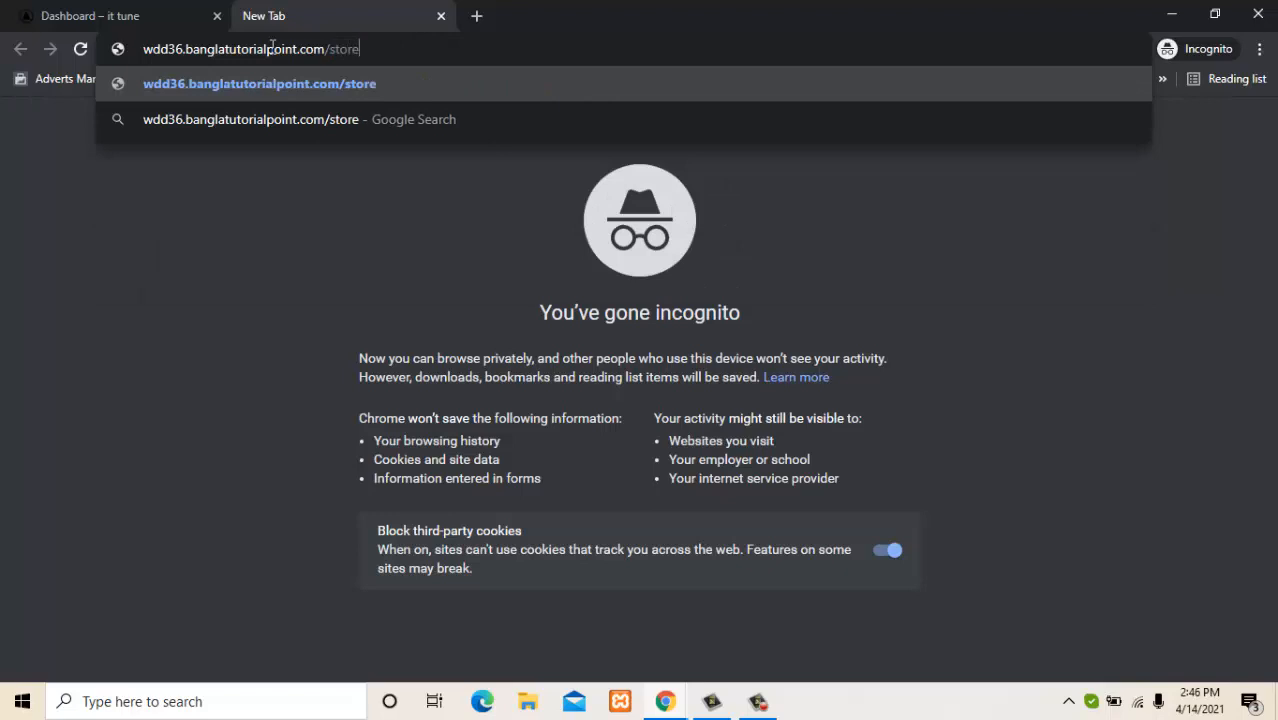
text(/)
text(ccn)
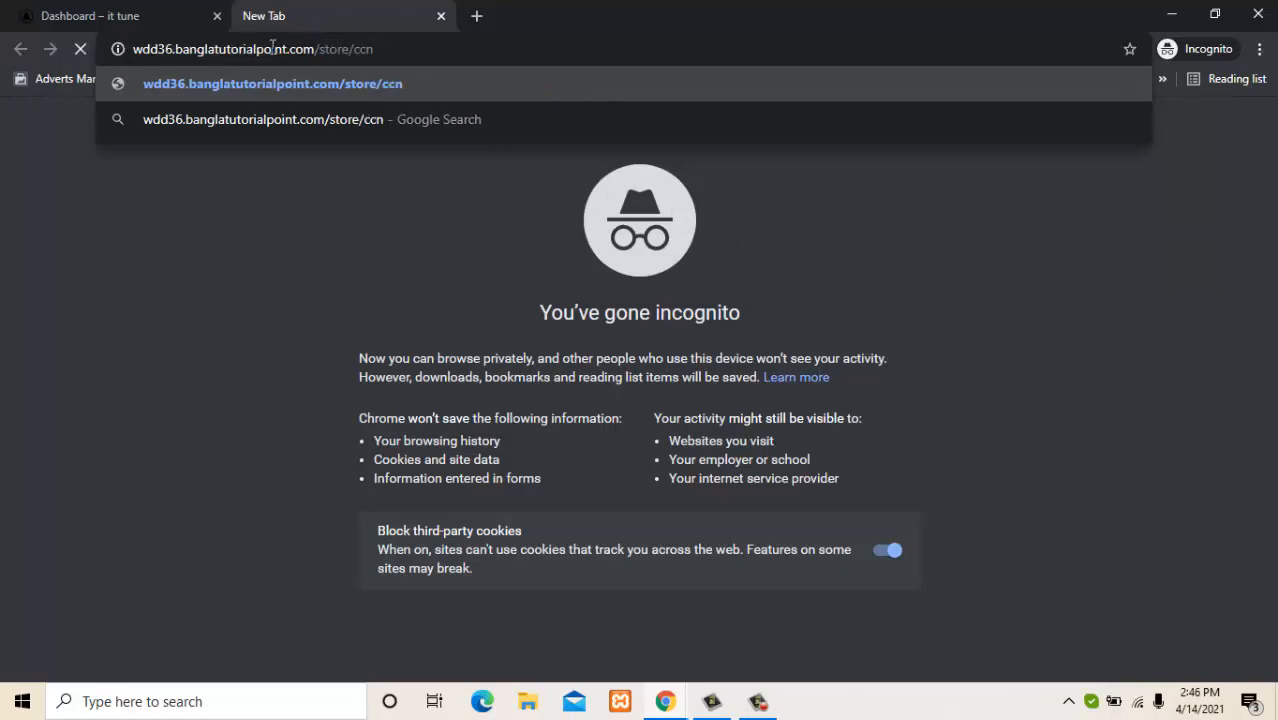
key(Return)
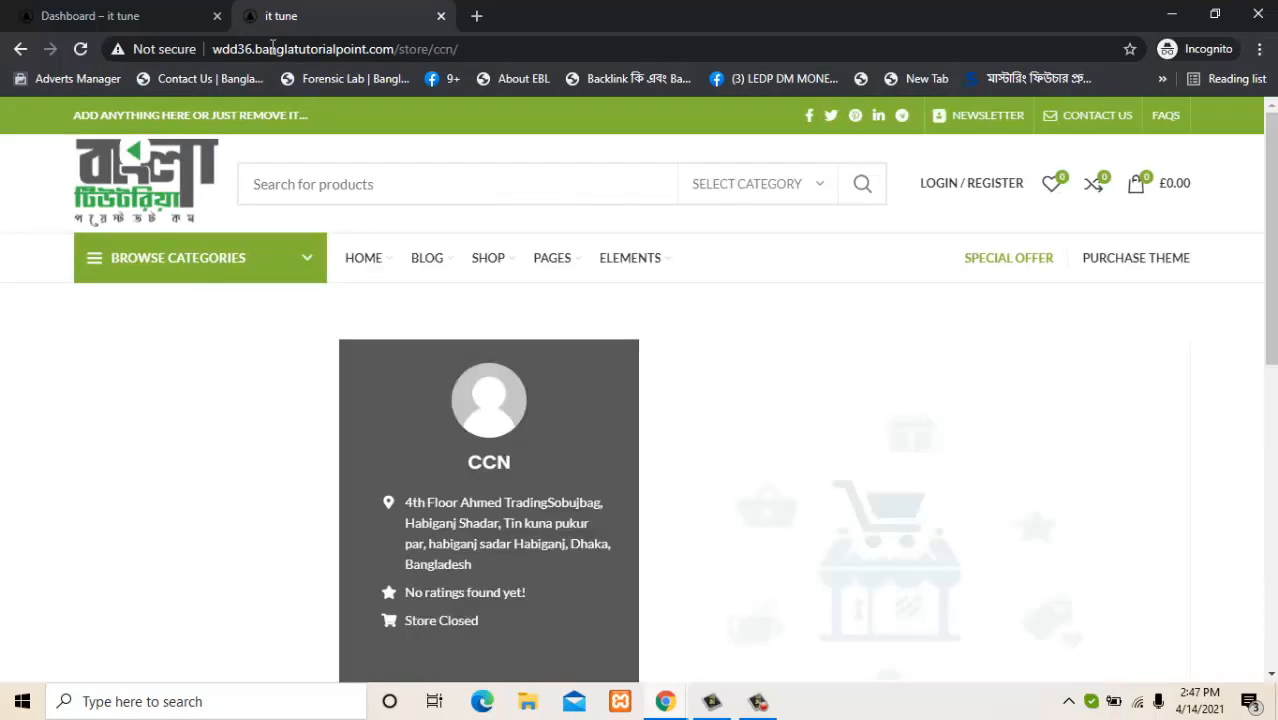
scroll(1247, 300, down, 5)
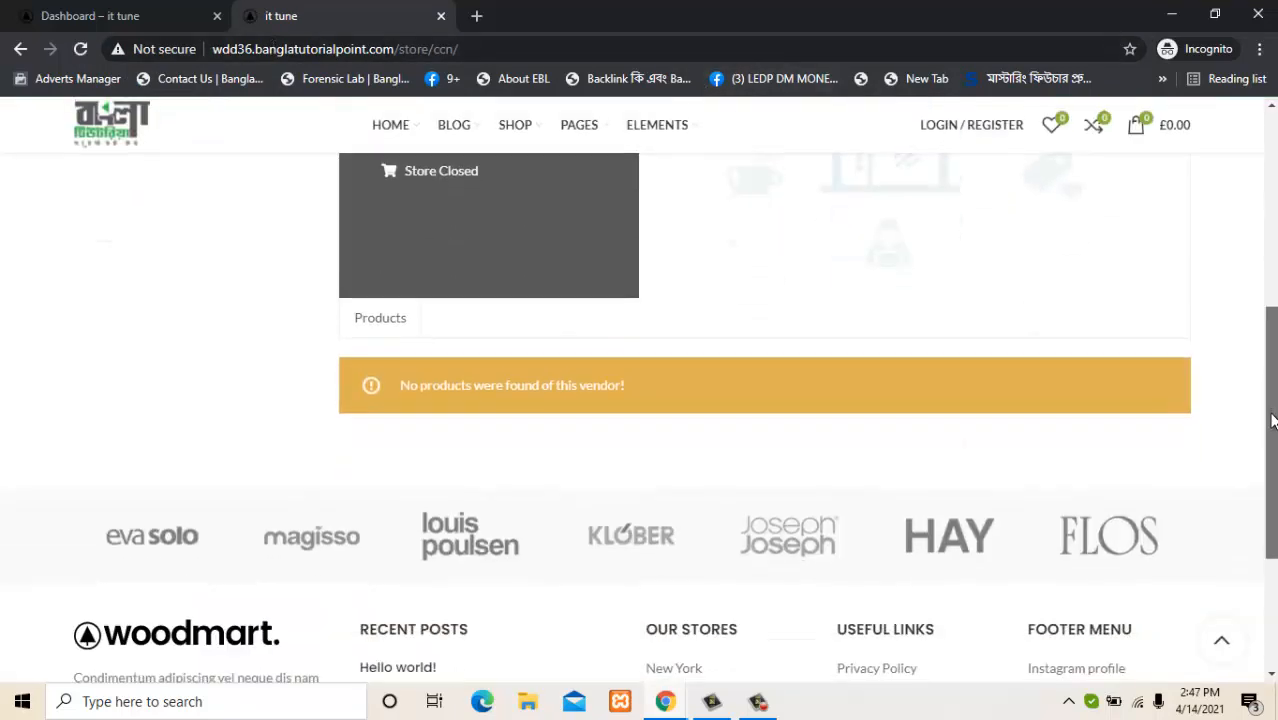
scroll(1247, 300, up, 3)
scroll(1247, 295, up, 1)
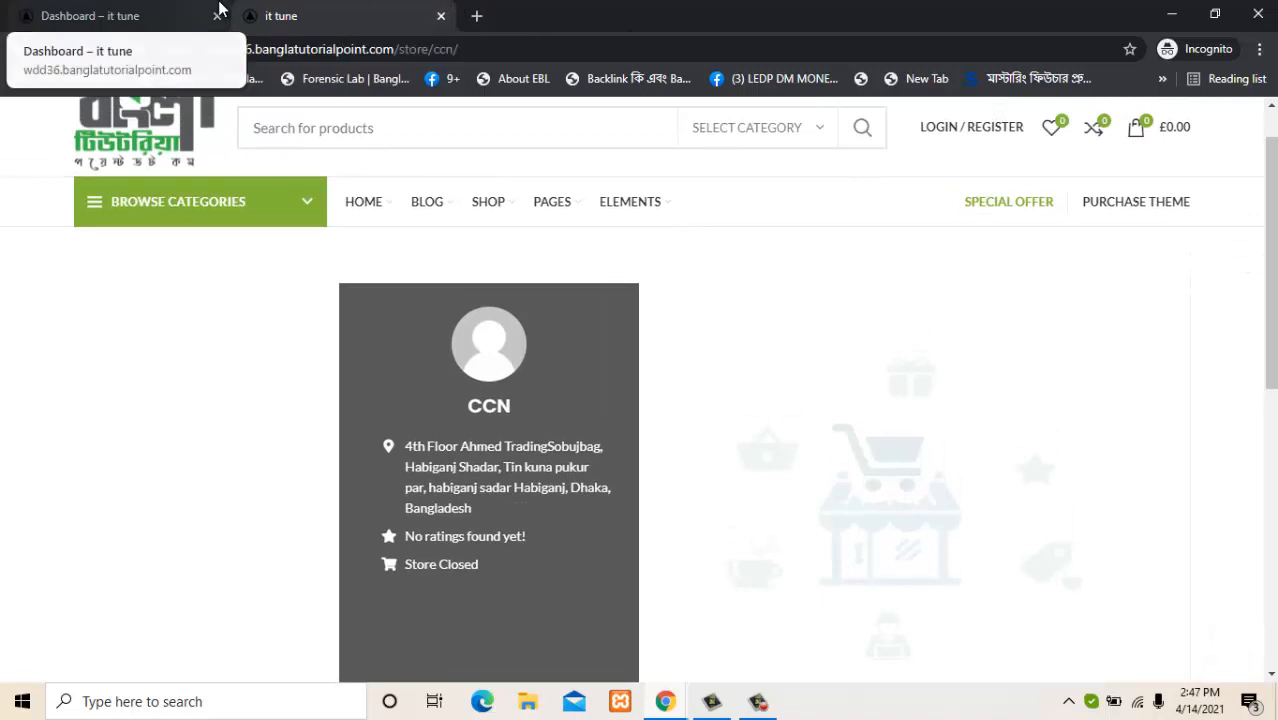
Start a new product from the dashboard and name it 'new top collection in this weak'.
click(221, 6)
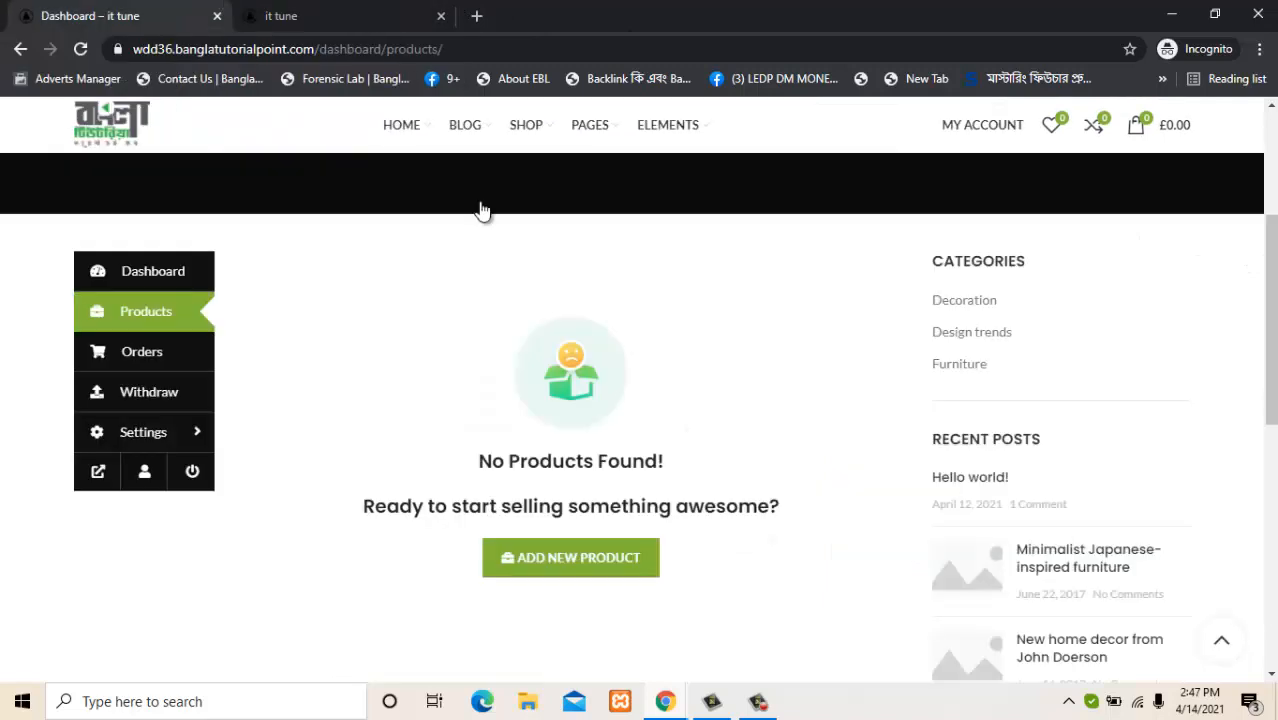
click(548, 566)
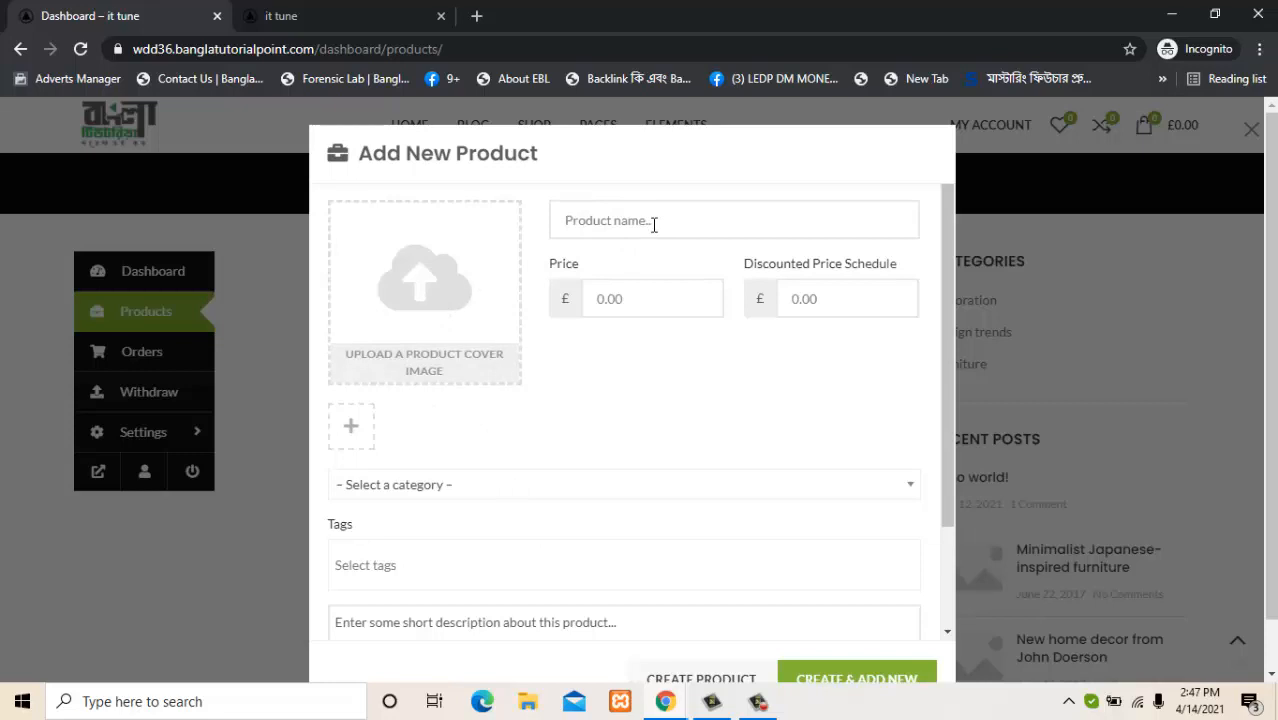
text(new top collection in this)
text(weak)
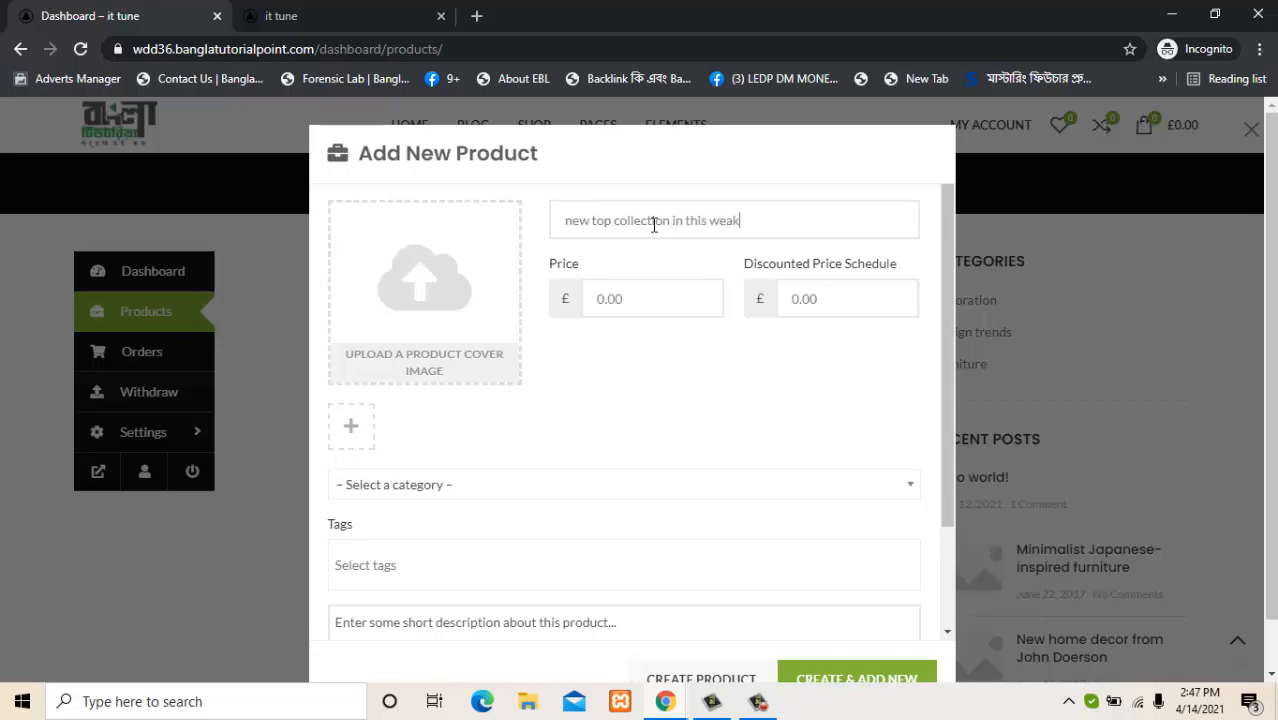
Replace the suggested 500 price with 15.
click(645, 295)
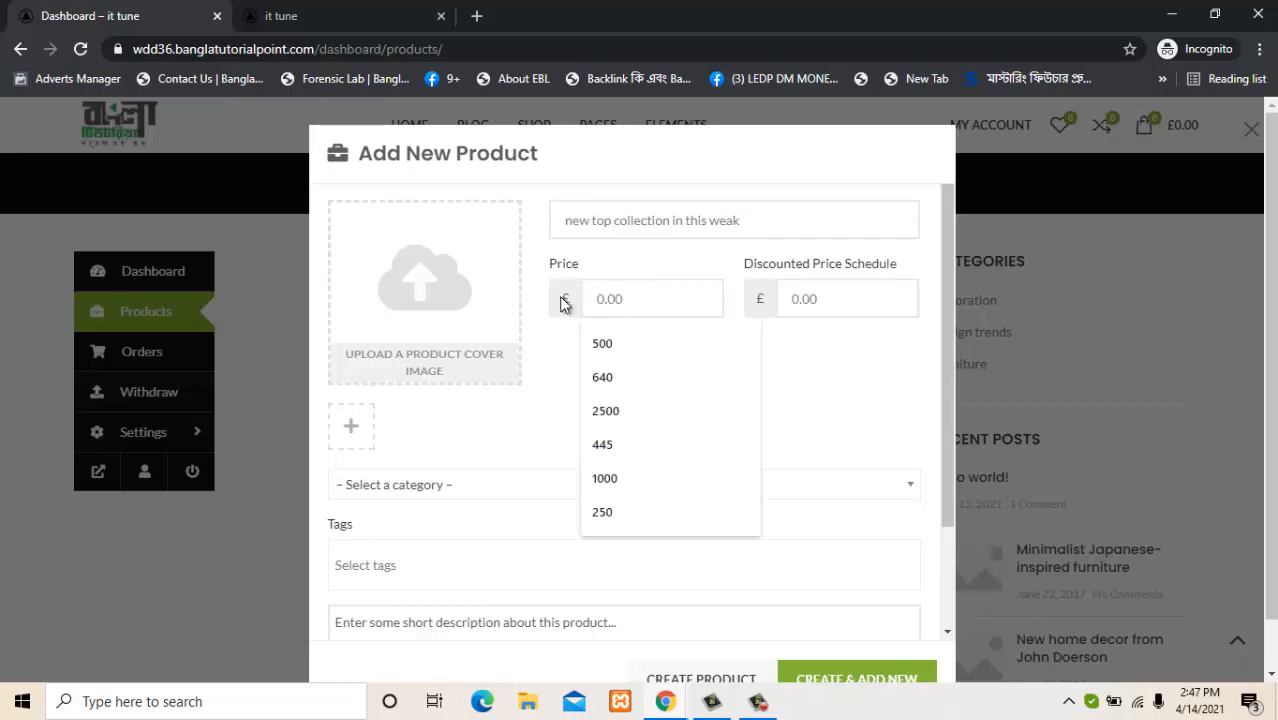
click(603, 344)
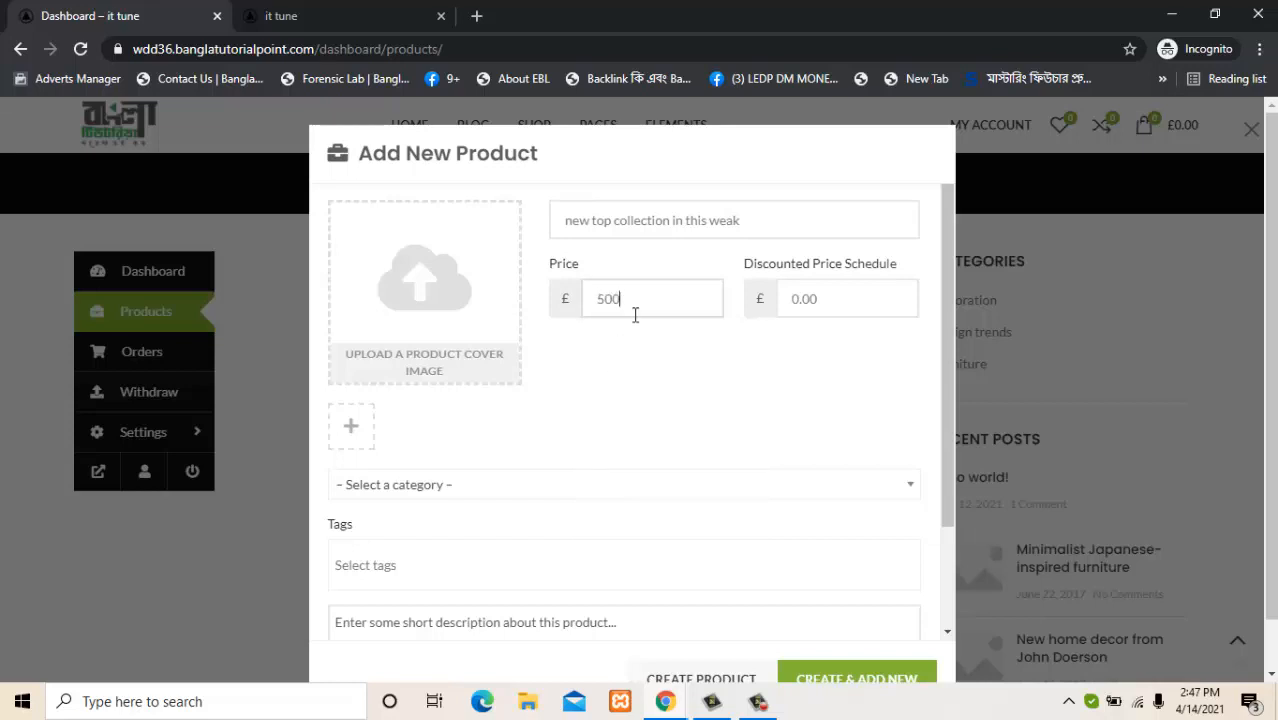
key(BackSpace)
key(BackSpace)
key(BackSpace)
key(Escape)
text(15)
click(552, 410)
Open the product cover image dialog, find the Media Library empty, and choose Select Files.
click(424, 366)
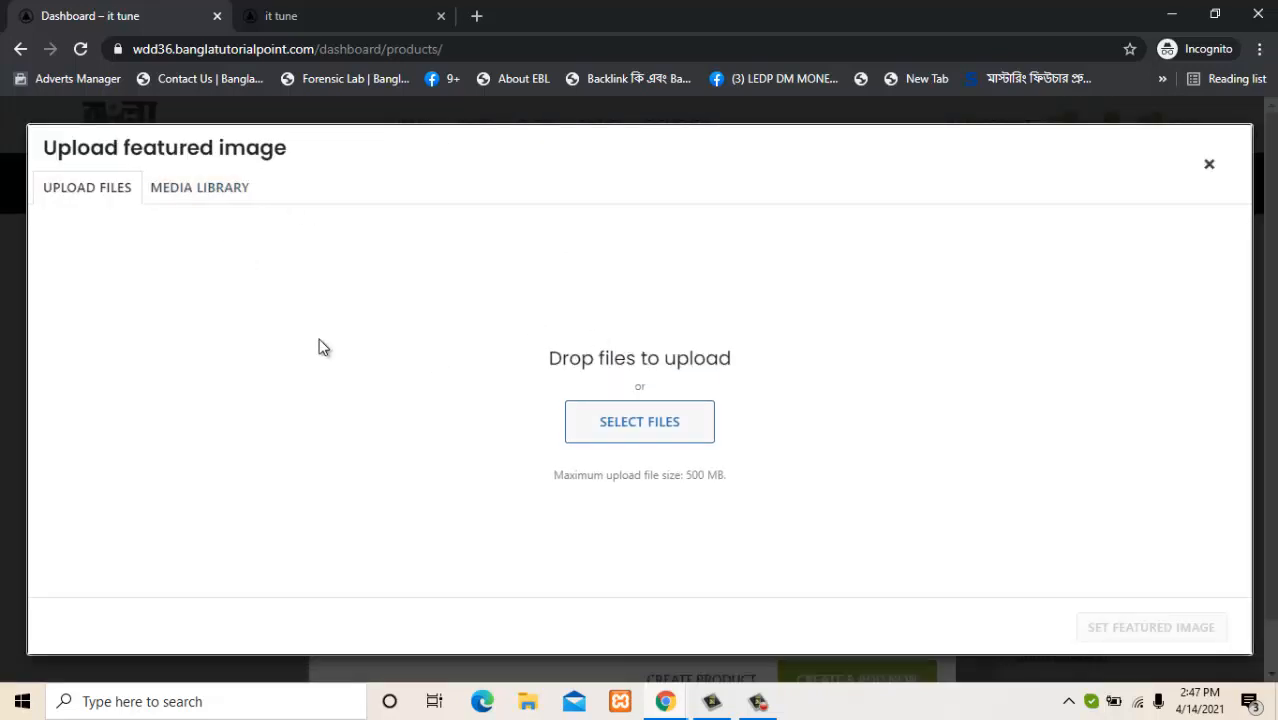
click(207, 193)
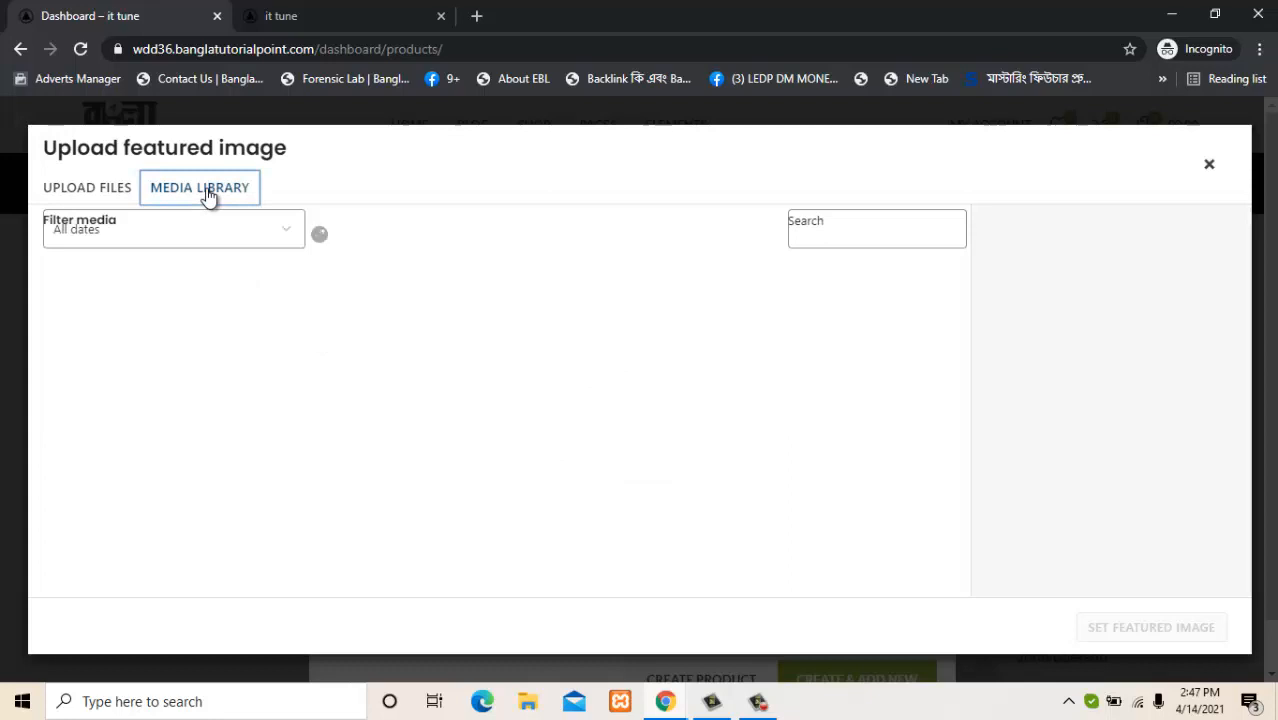
click(127, 199)
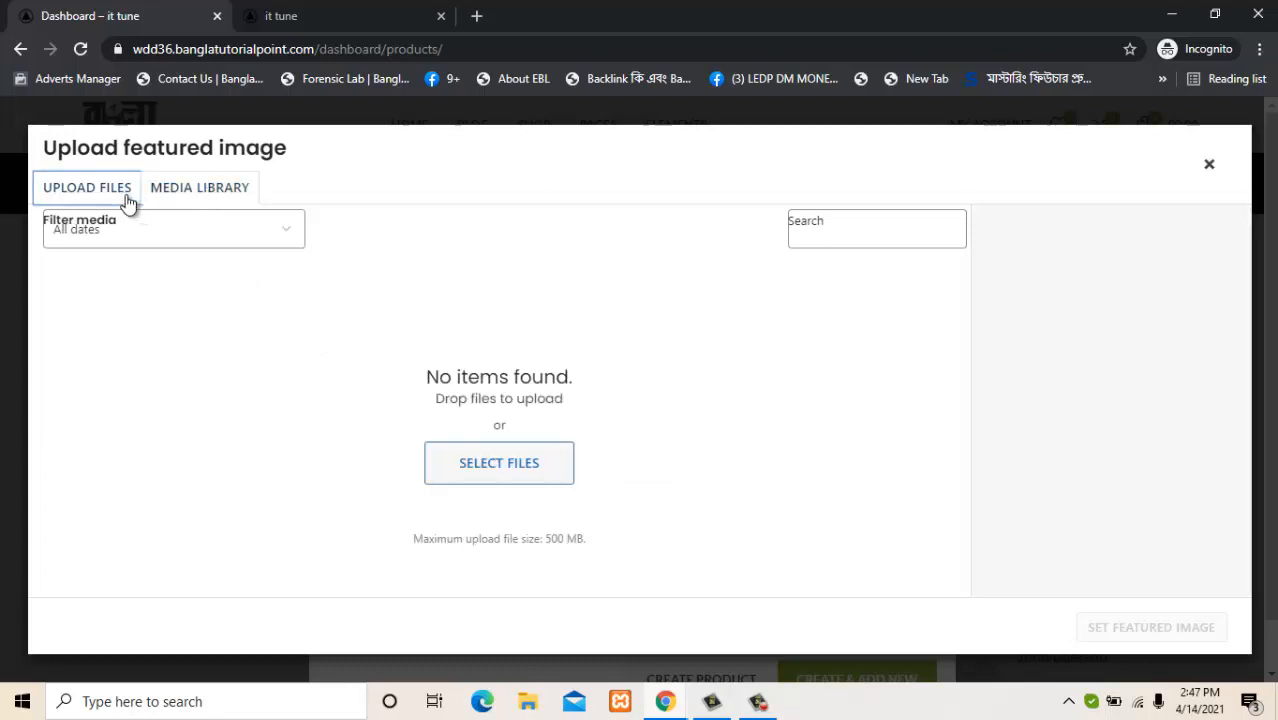
click(617, 441)
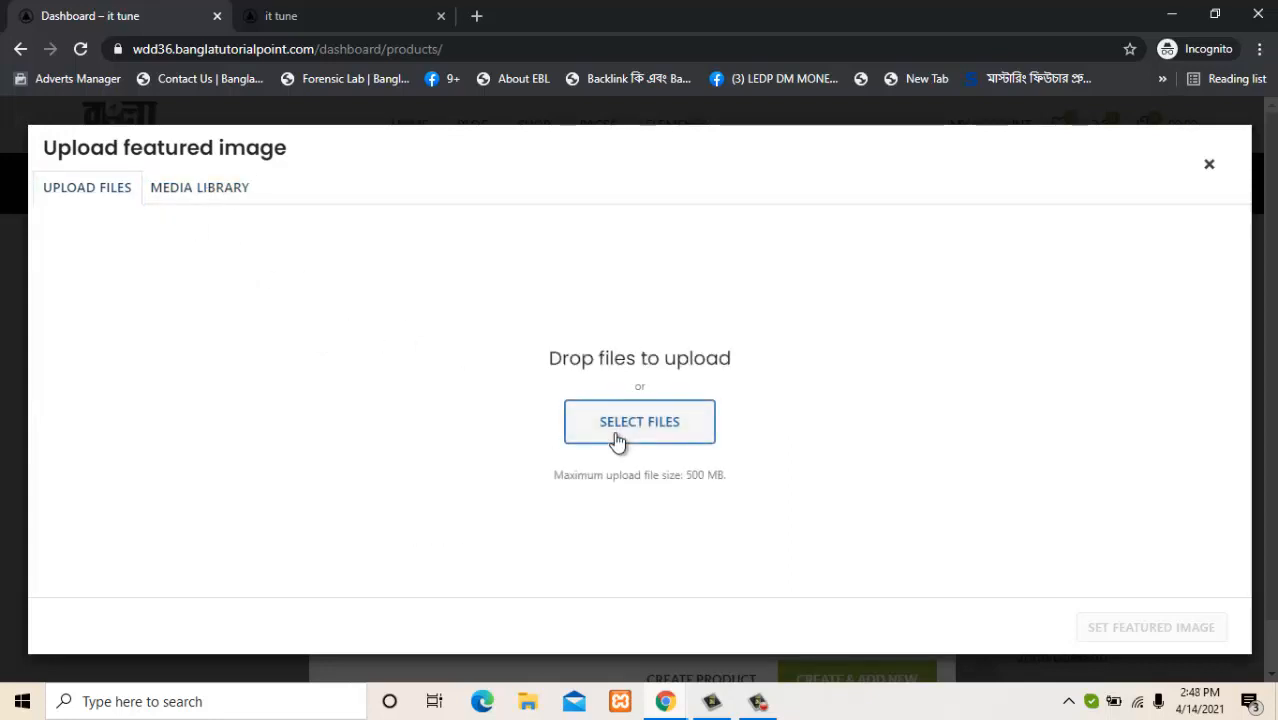
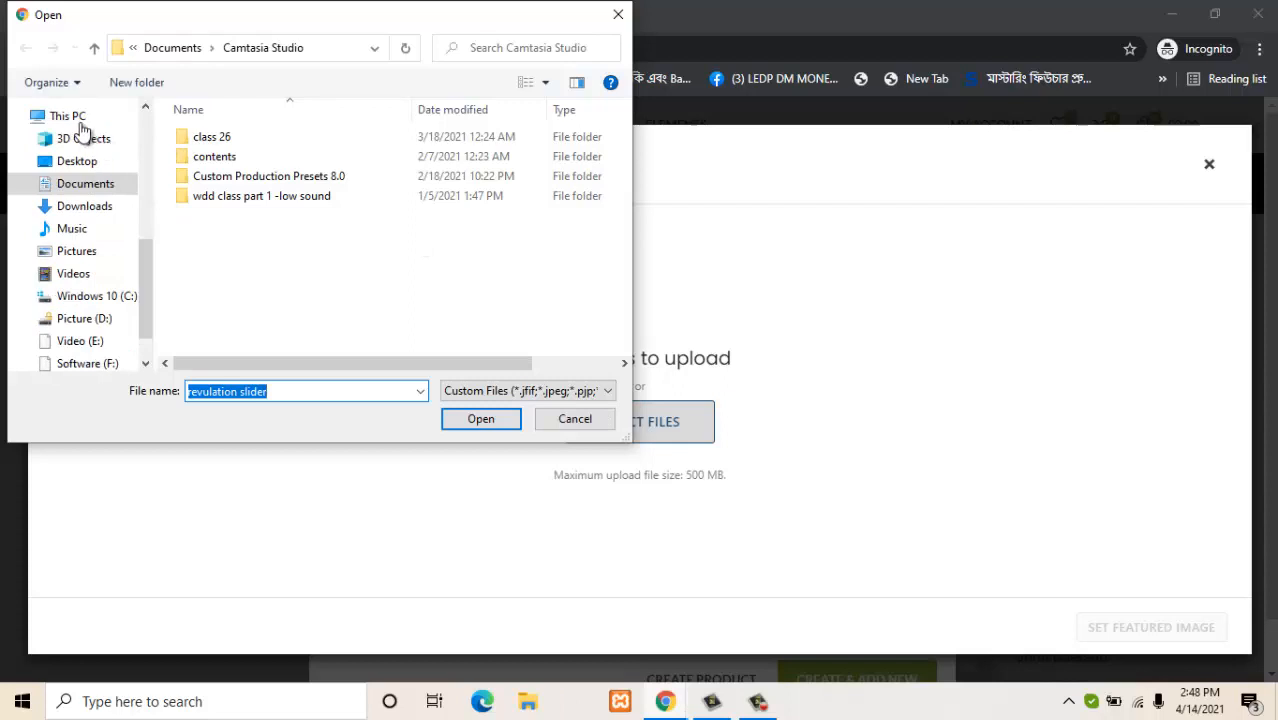
Upload slider-img-3.png from Desktop > project and set it as the featured image.
click(78, 162)
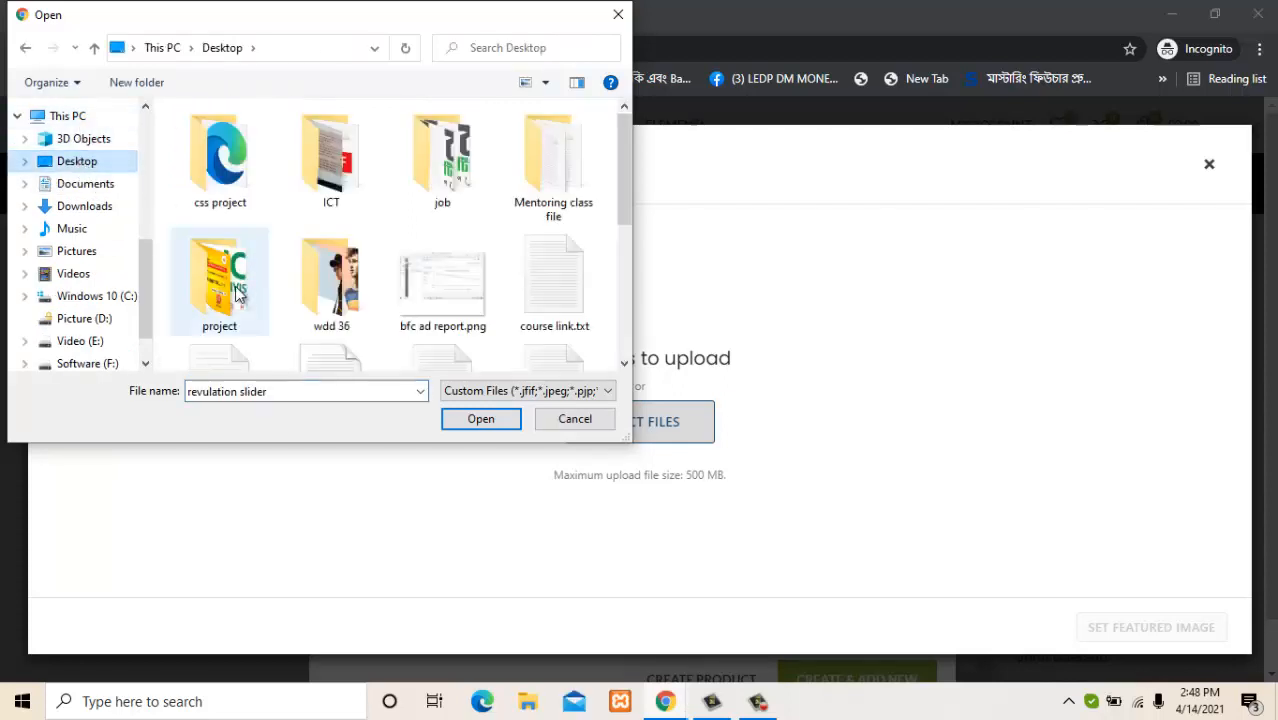
double_click(230, 305)
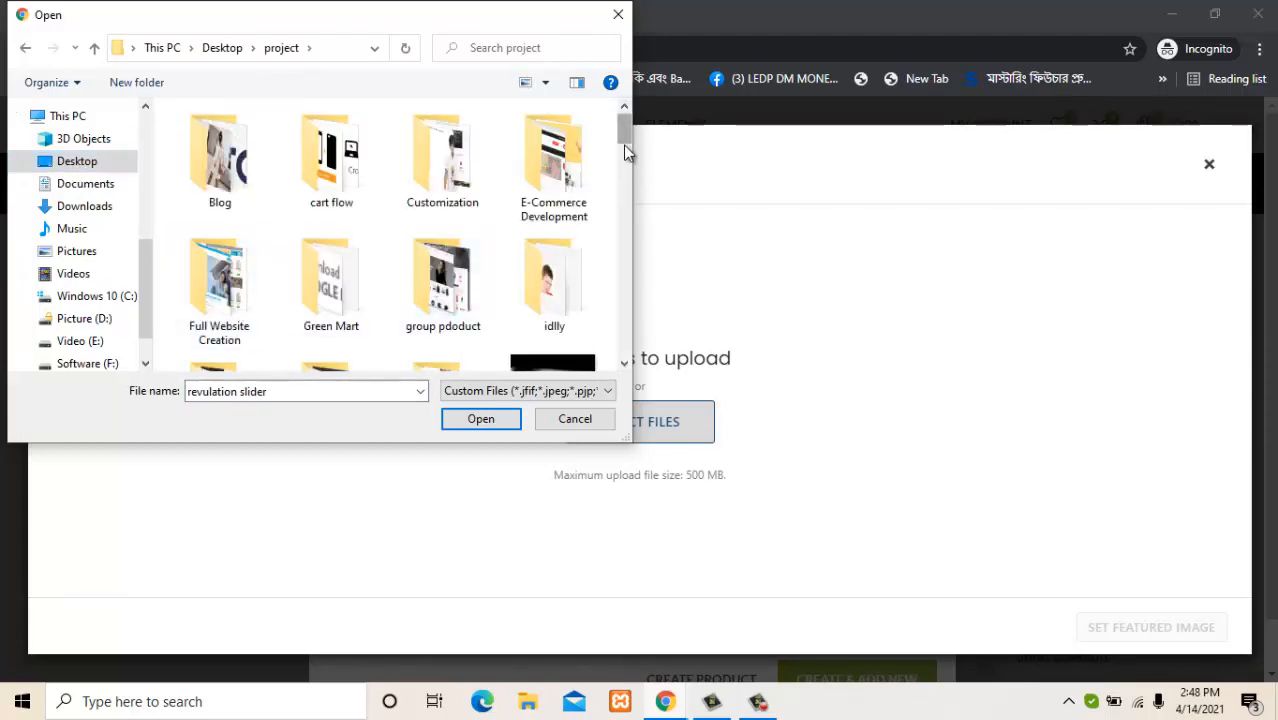
drag(623, 148, 607, 333)
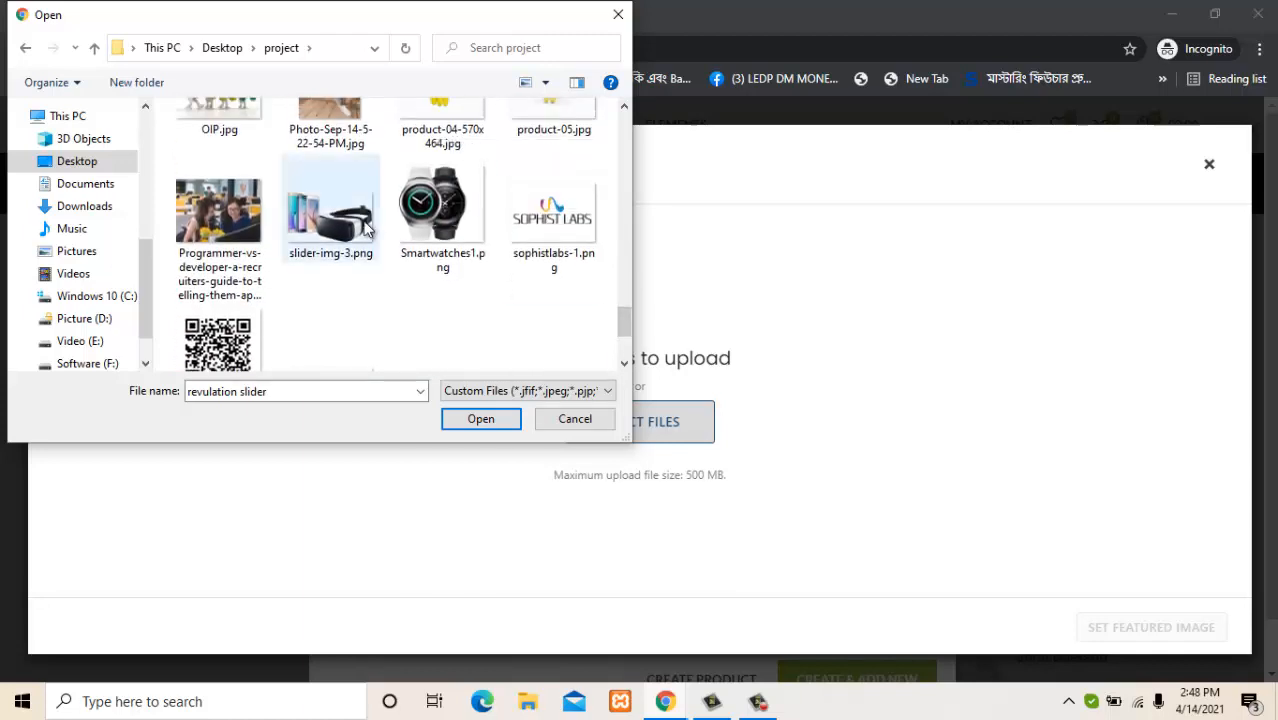
click(366, 228)
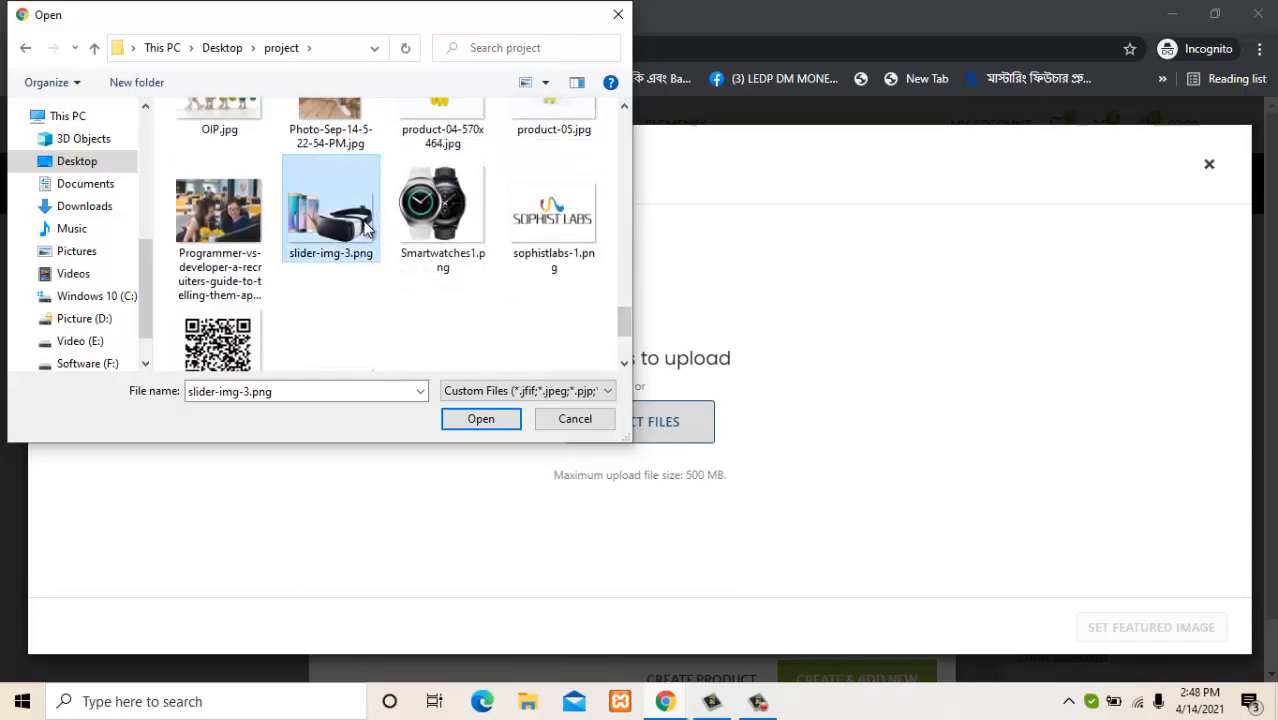
double_click(366, 228)
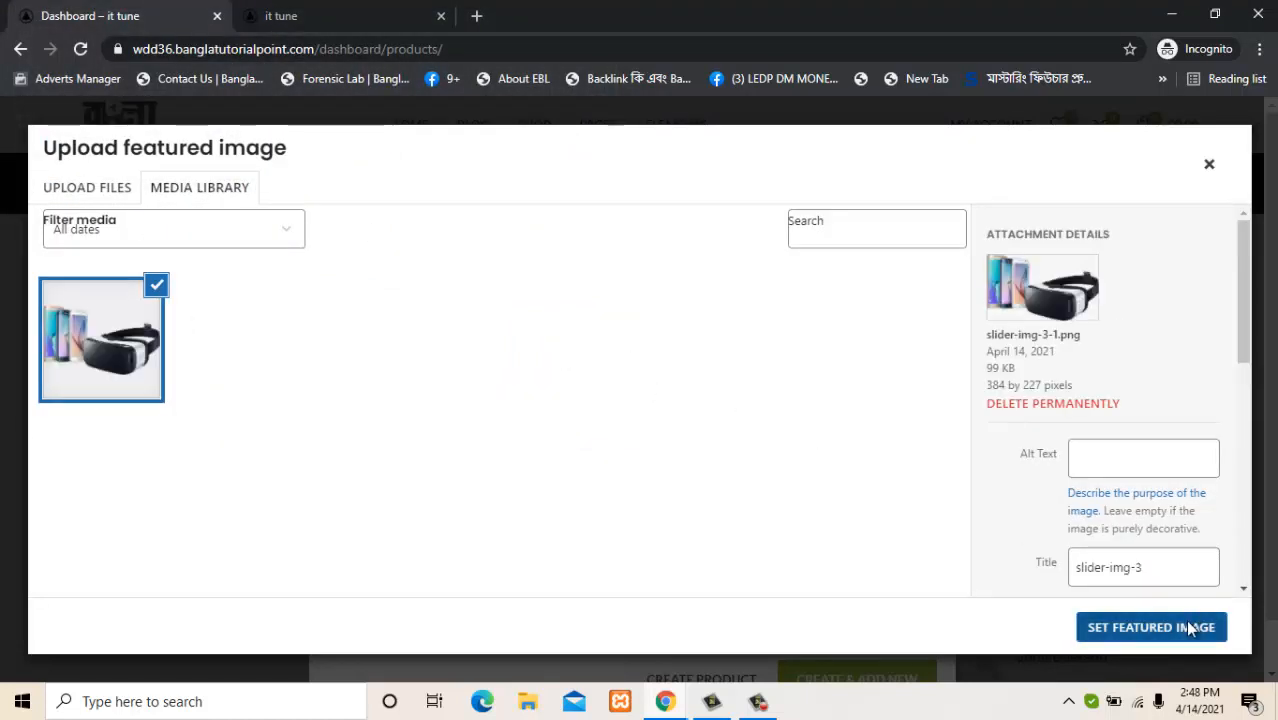
click(1190, 628)
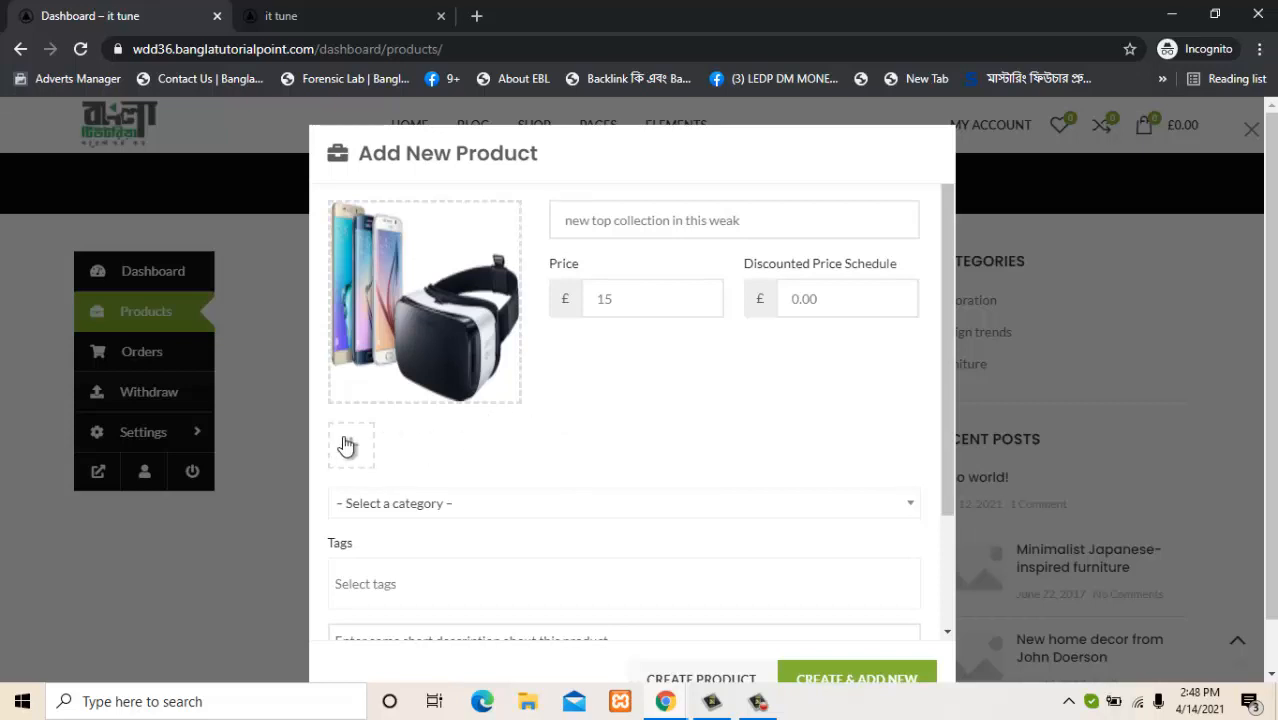
Upload ab879254e10e52c3e67917e4d486dbb1.jpg, cat-6-300x300.png and Headphones-300x300.jpg into the product gallery.
click(356, 446)
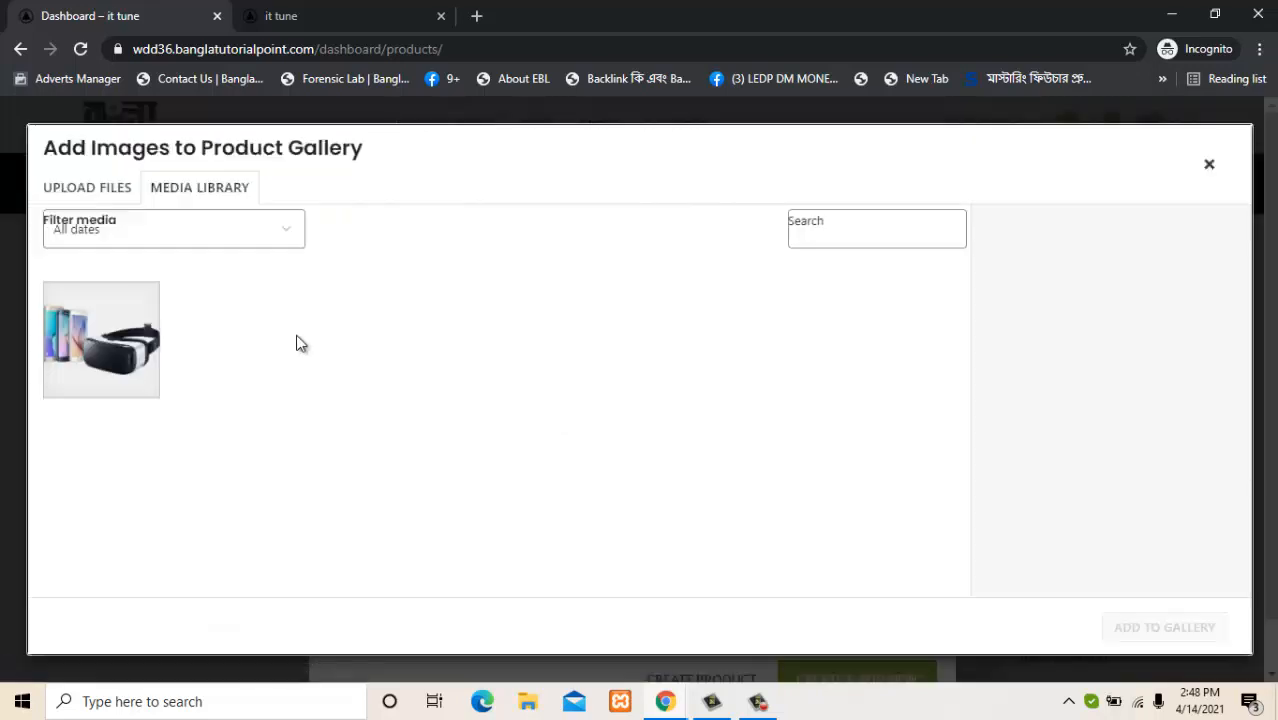
click(118, 193)
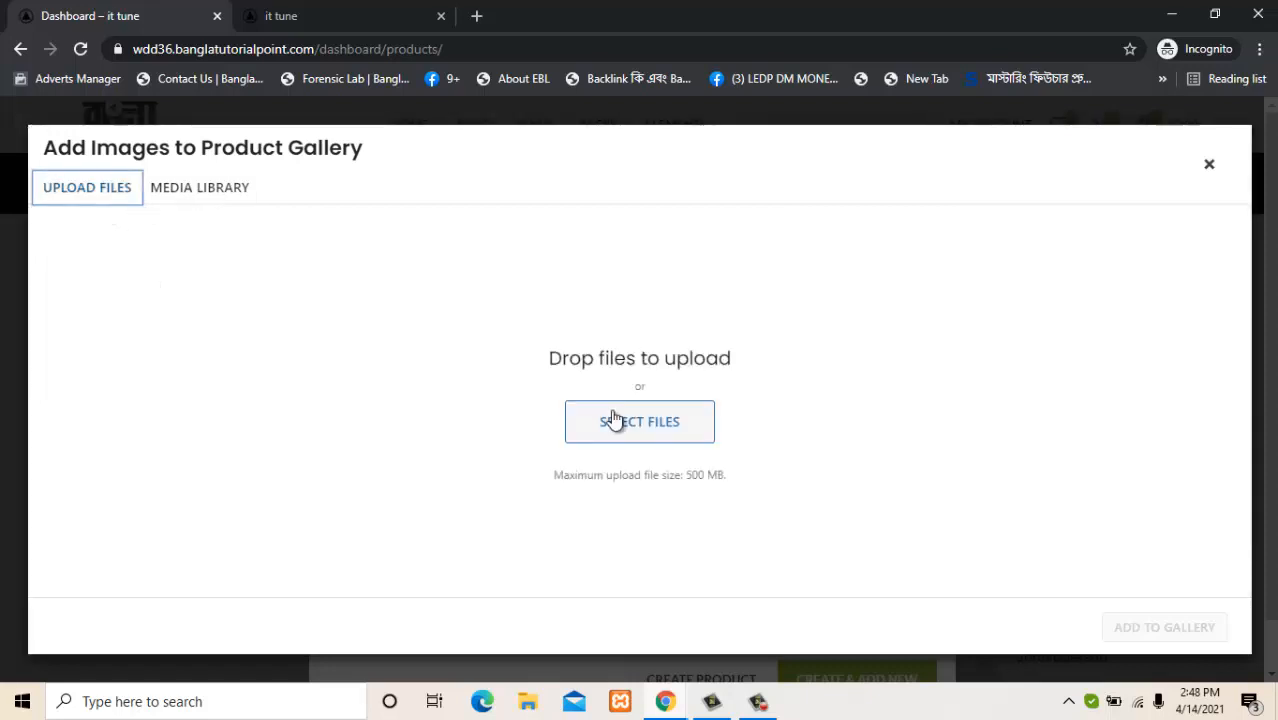
click(613, 419)
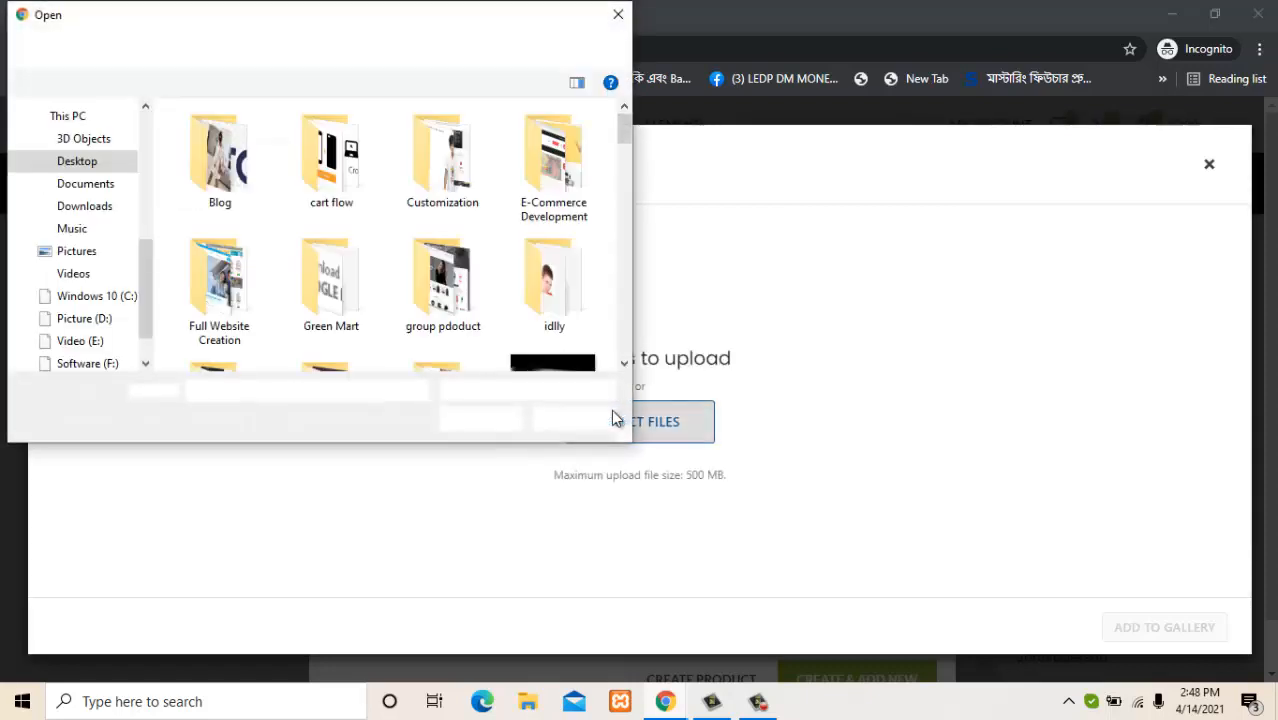
click(470, 163)
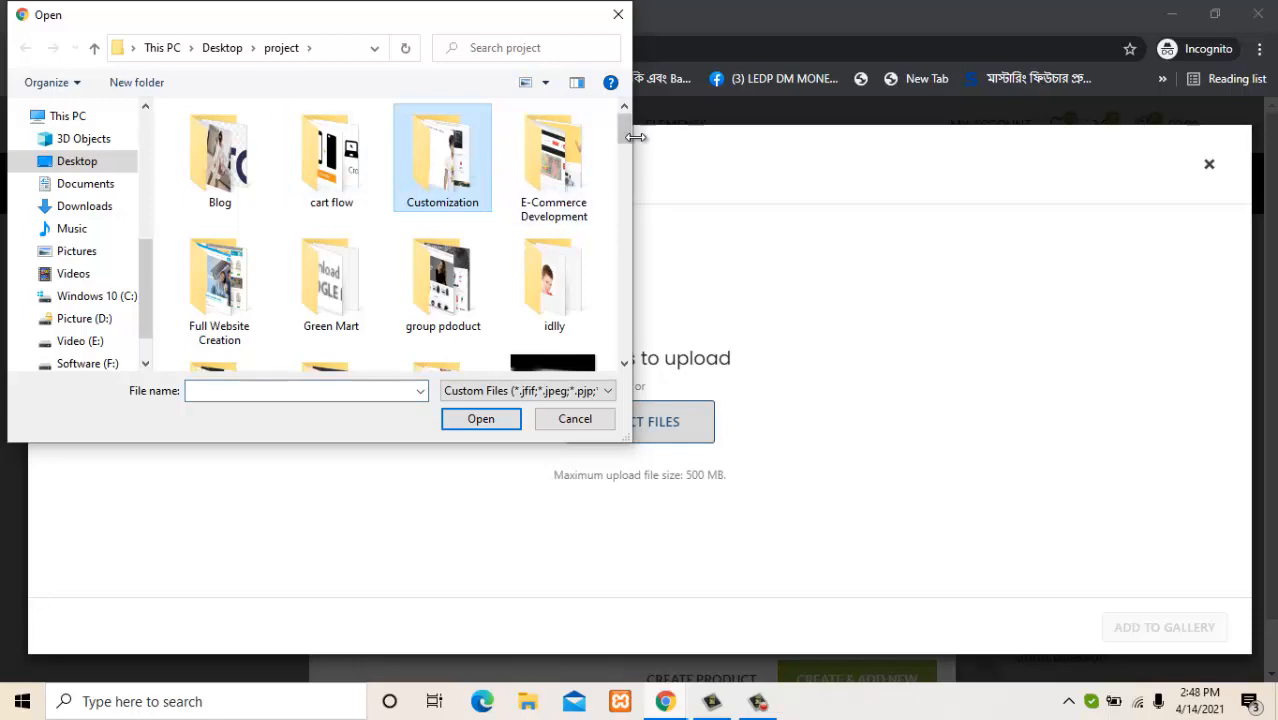
drag(622, 136, 611, 173)
click(330, 310)
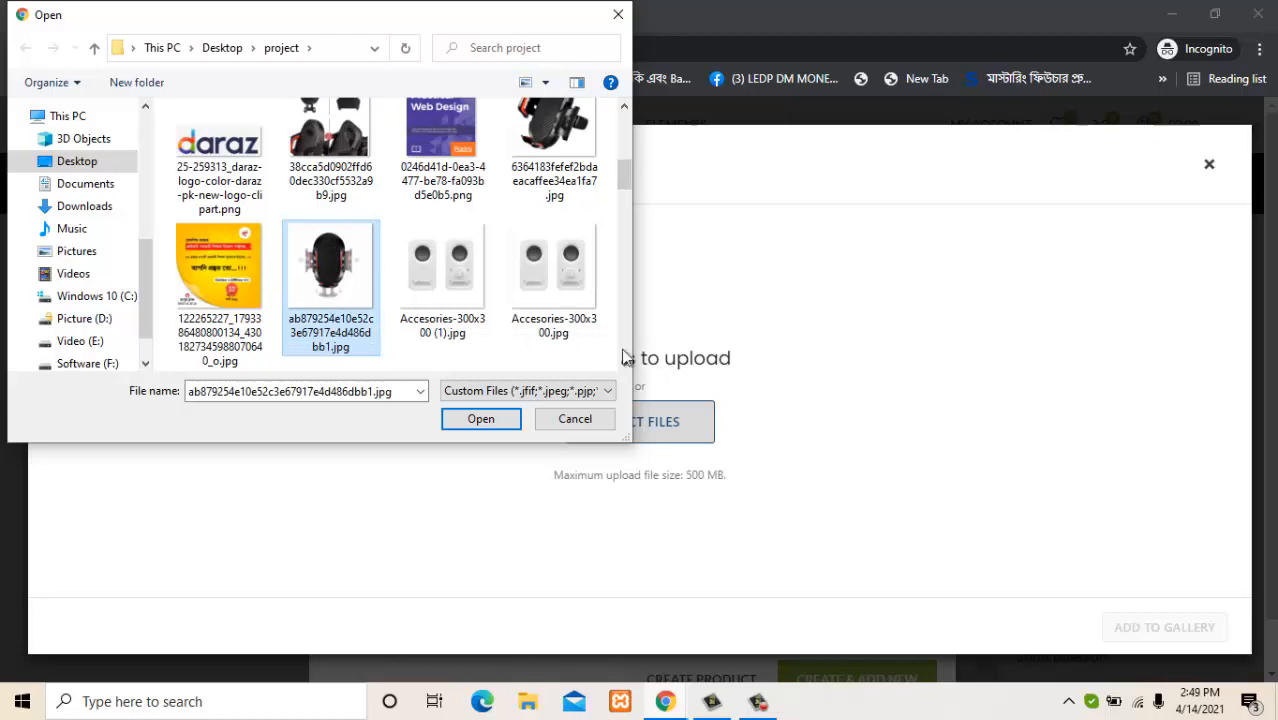
scroll(624, 363, down, 5)
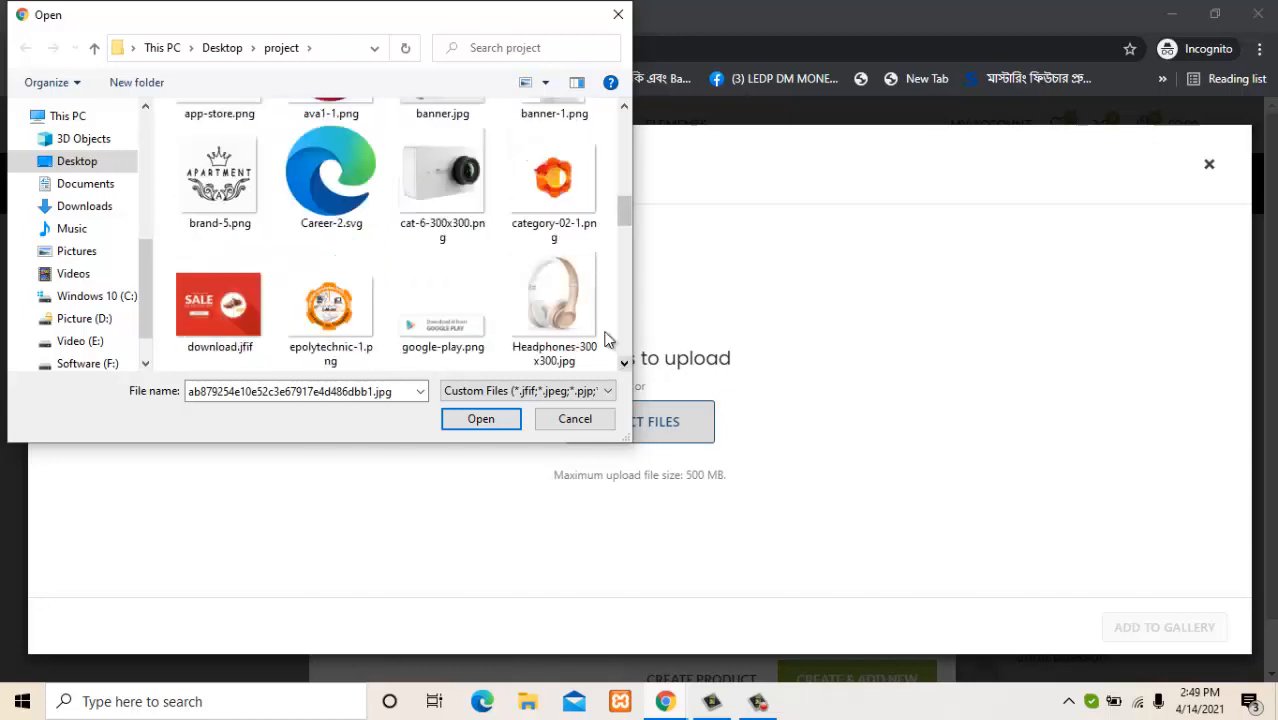
ctrl+click(464, 168)
ctrl+click(549, 290)
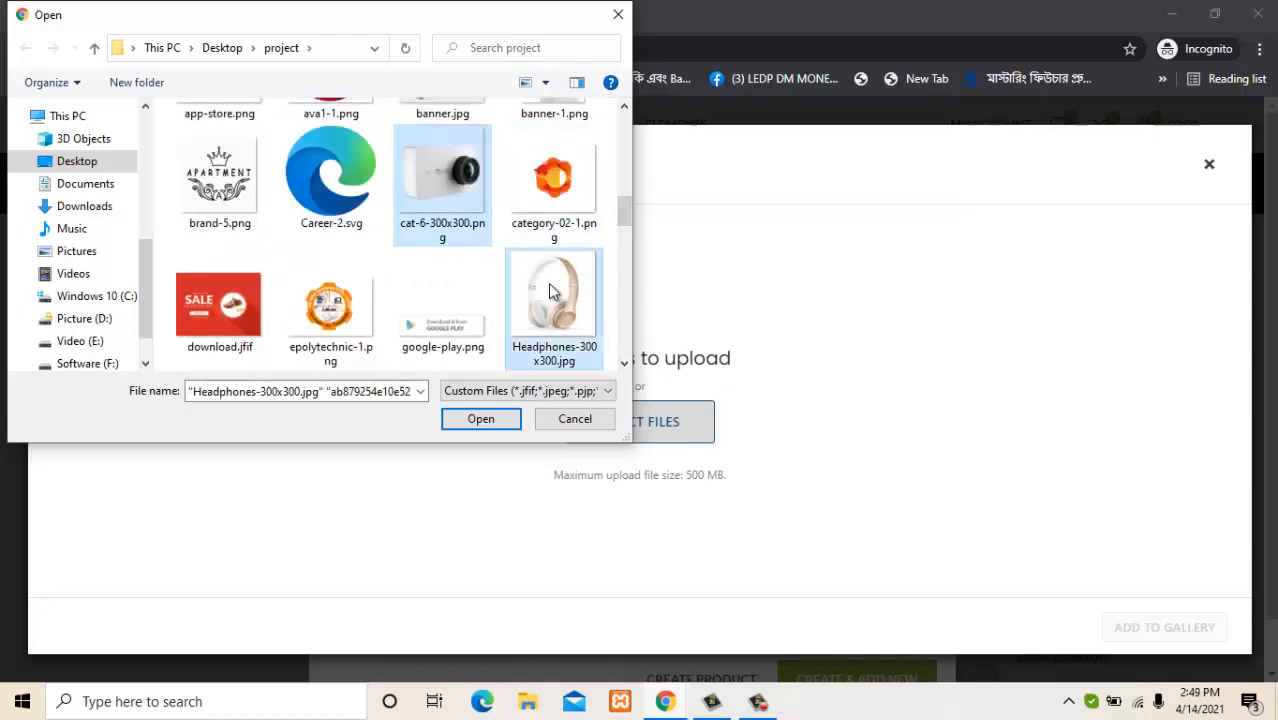
click(480, 419)
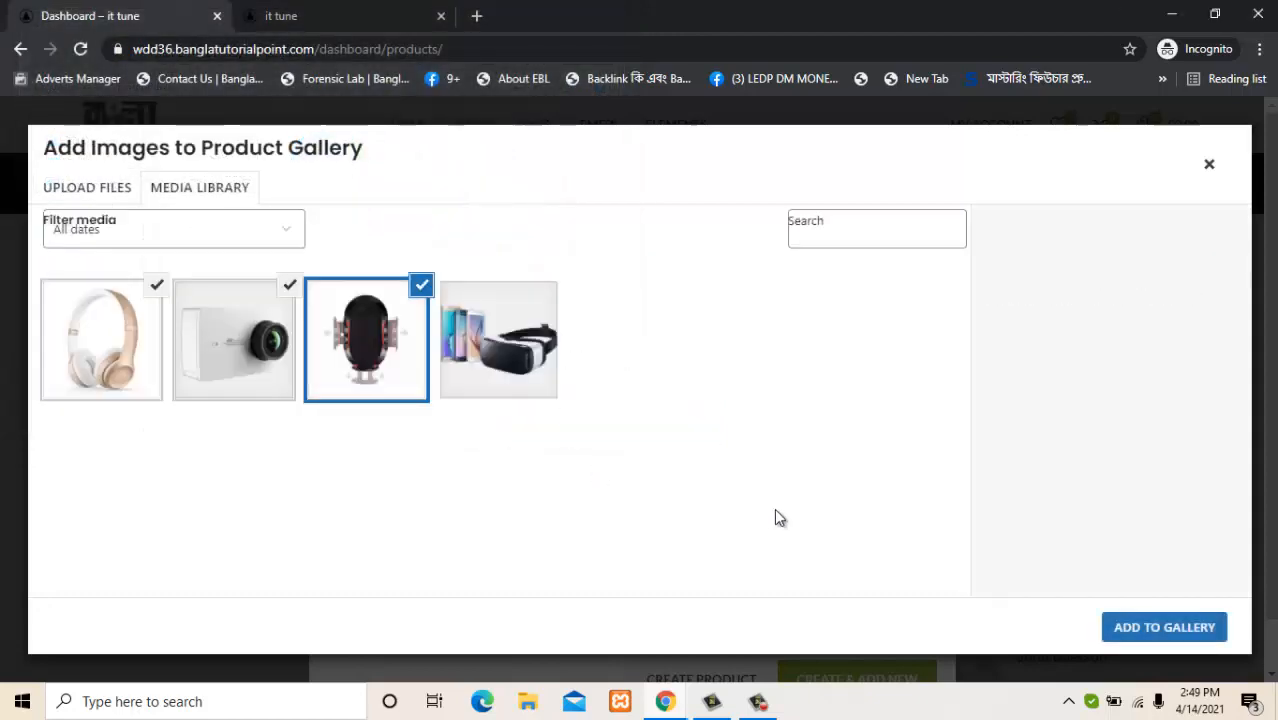
click(1147, 634)
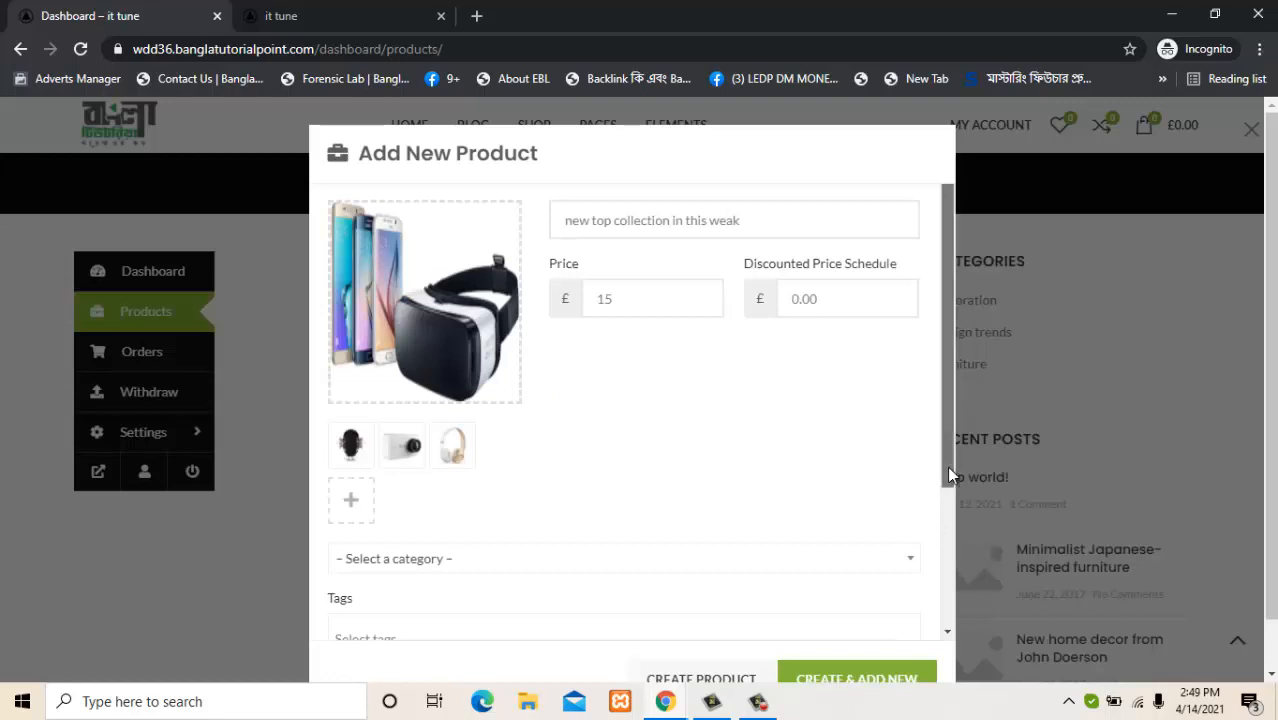
Open and close the product category list repeatedly without choosing a category.
scroll(940, 475, down, 2)
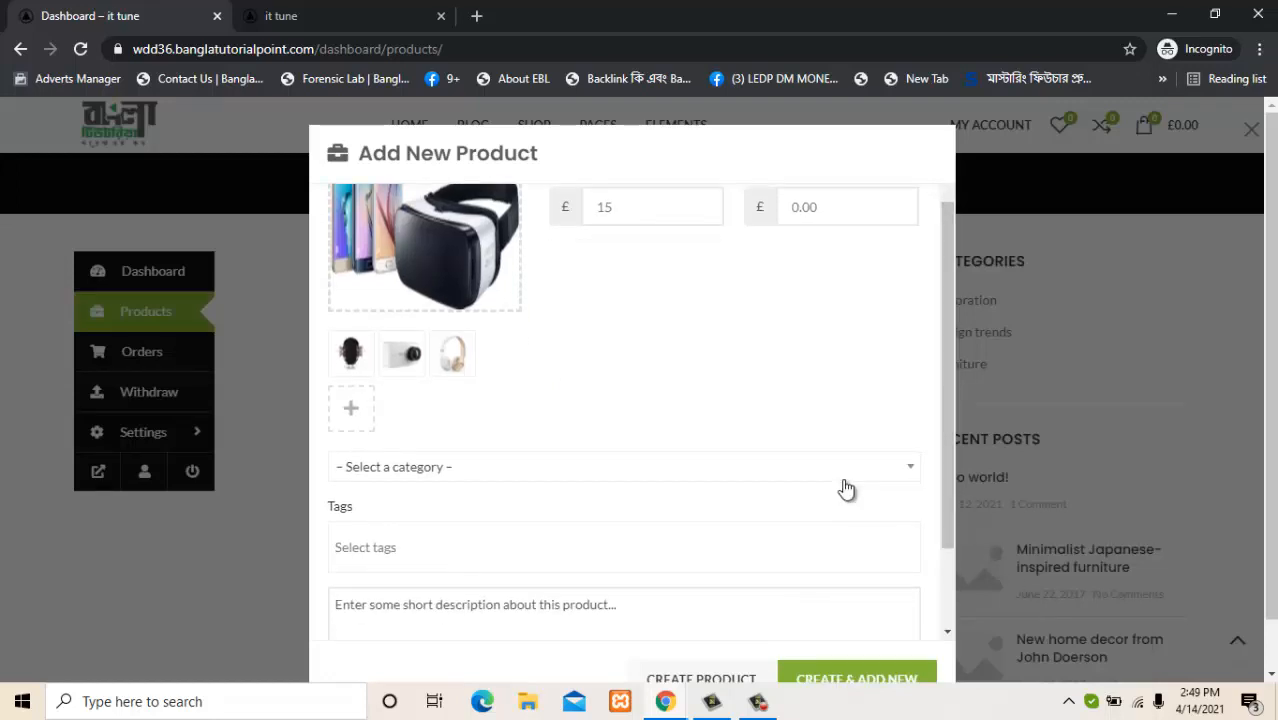
click(885, 473)
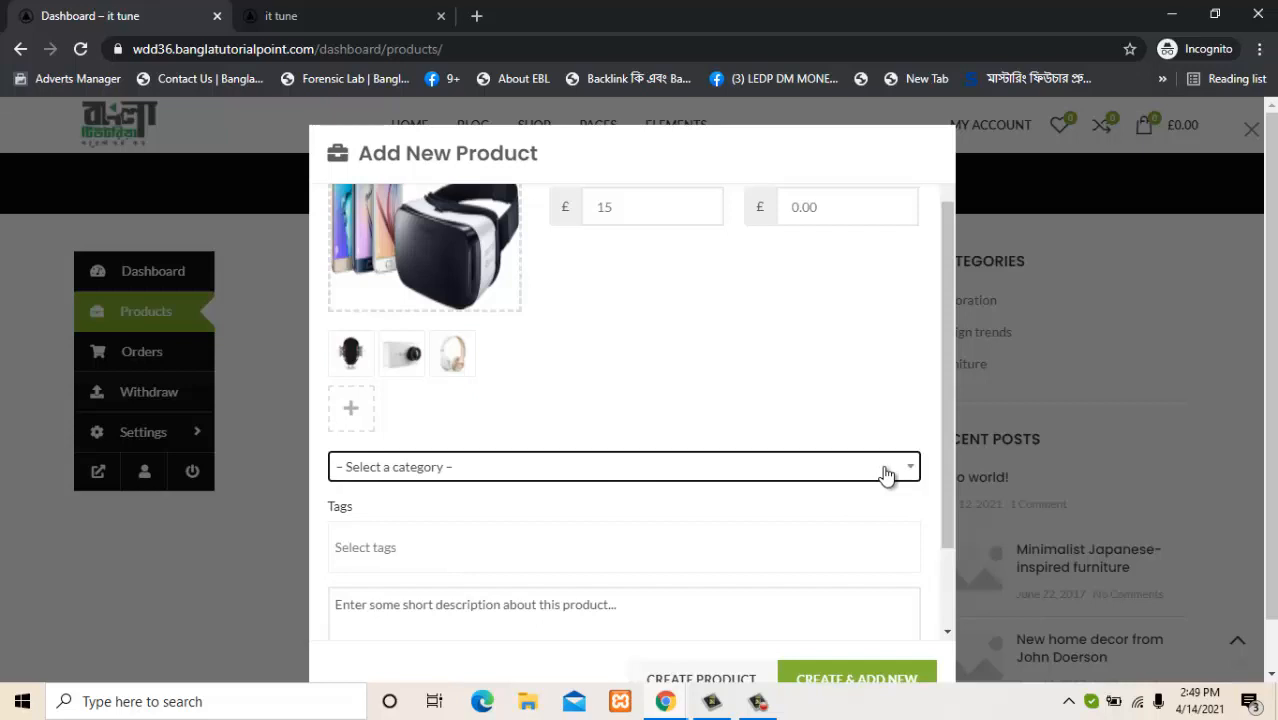
click(887, 475)
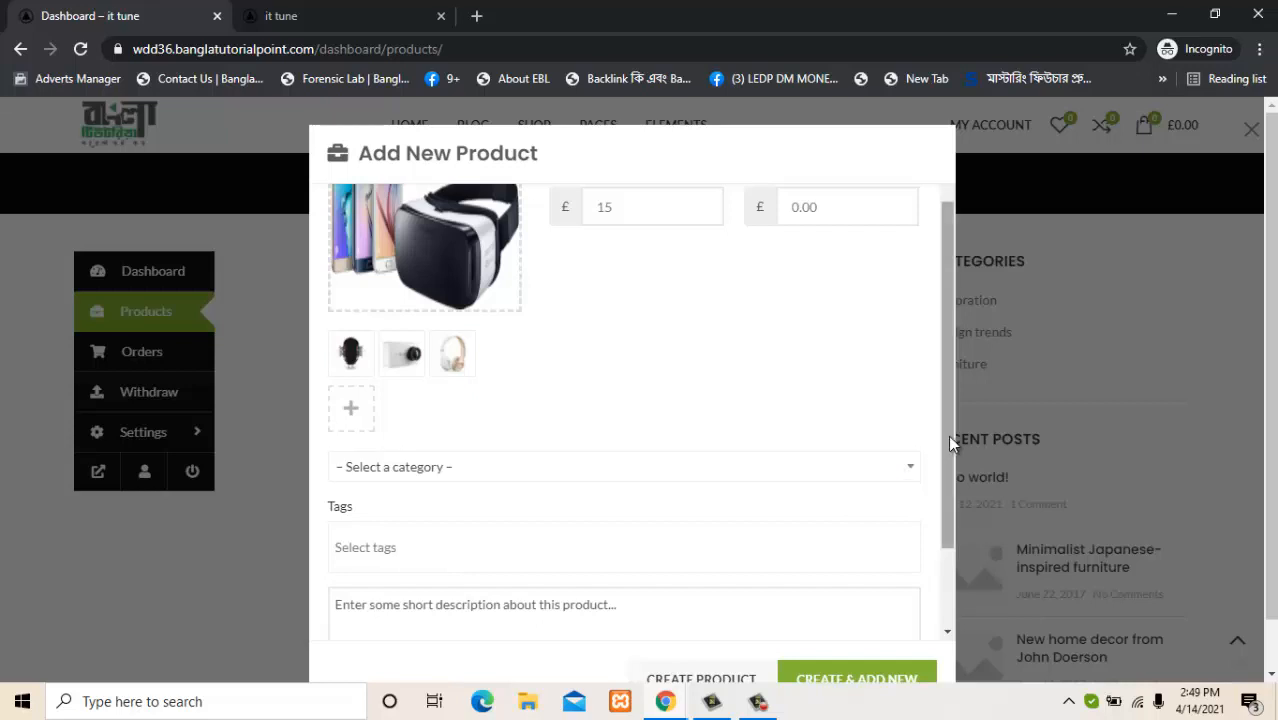
drag(950, 437, 950, 515)
click(477, 368)
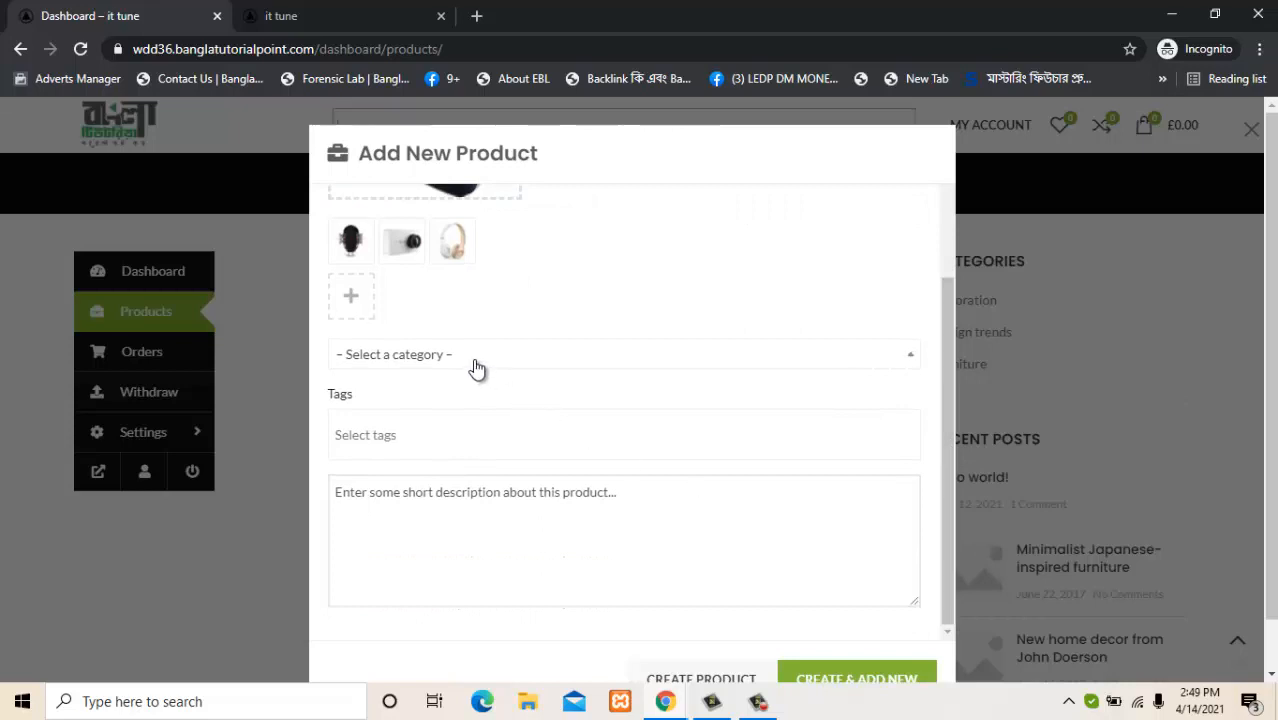
click(477, 369)
click(477, 369)
click(477, 369)
click(477, 369)
click(947, 501)
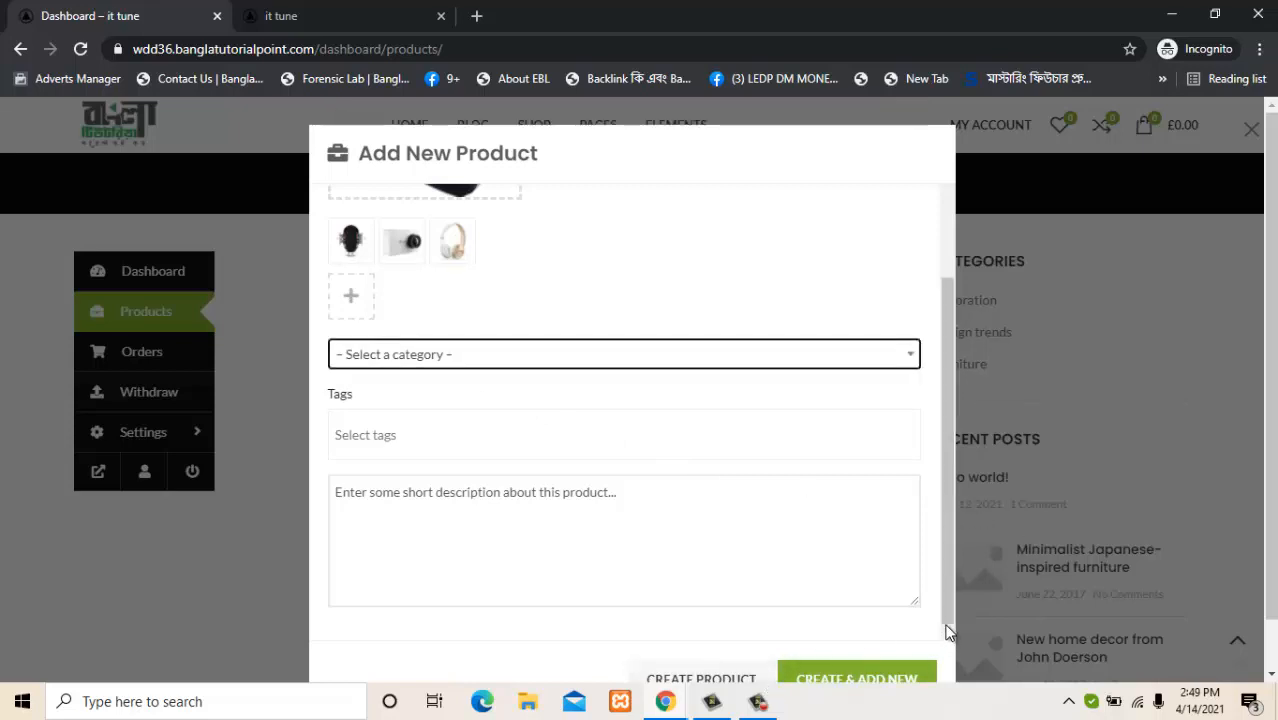
drag(1271, 580, 1271, 635)
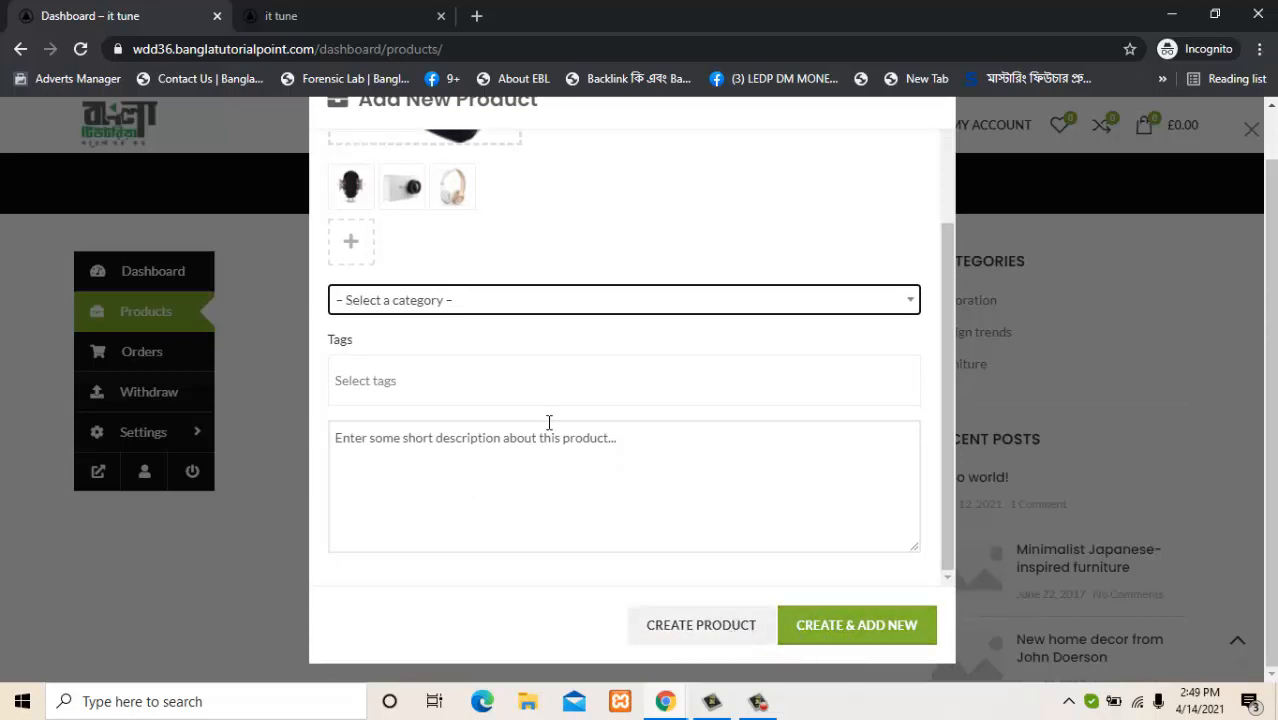
Enter a product tag and the short description 'demo product upload'.
click(460, 369)
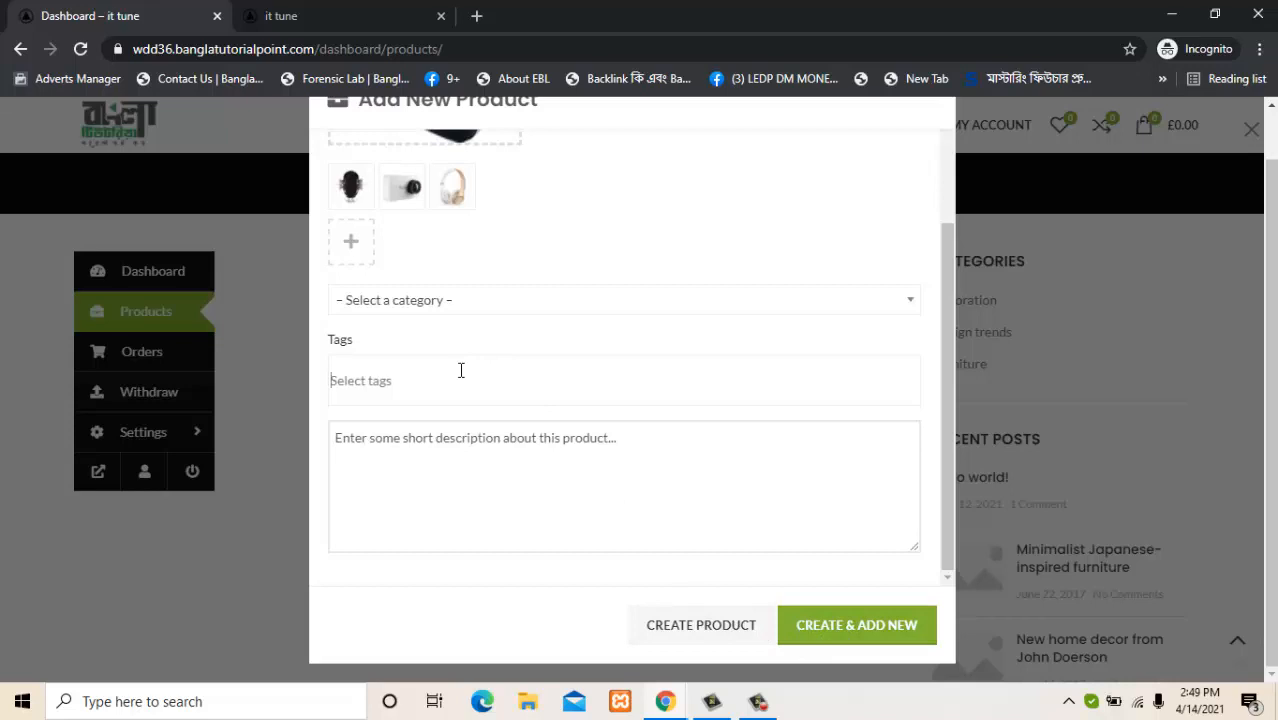
text(ghhjghjgjh)
click(443, 460)
text(jvhgkhjg hg)
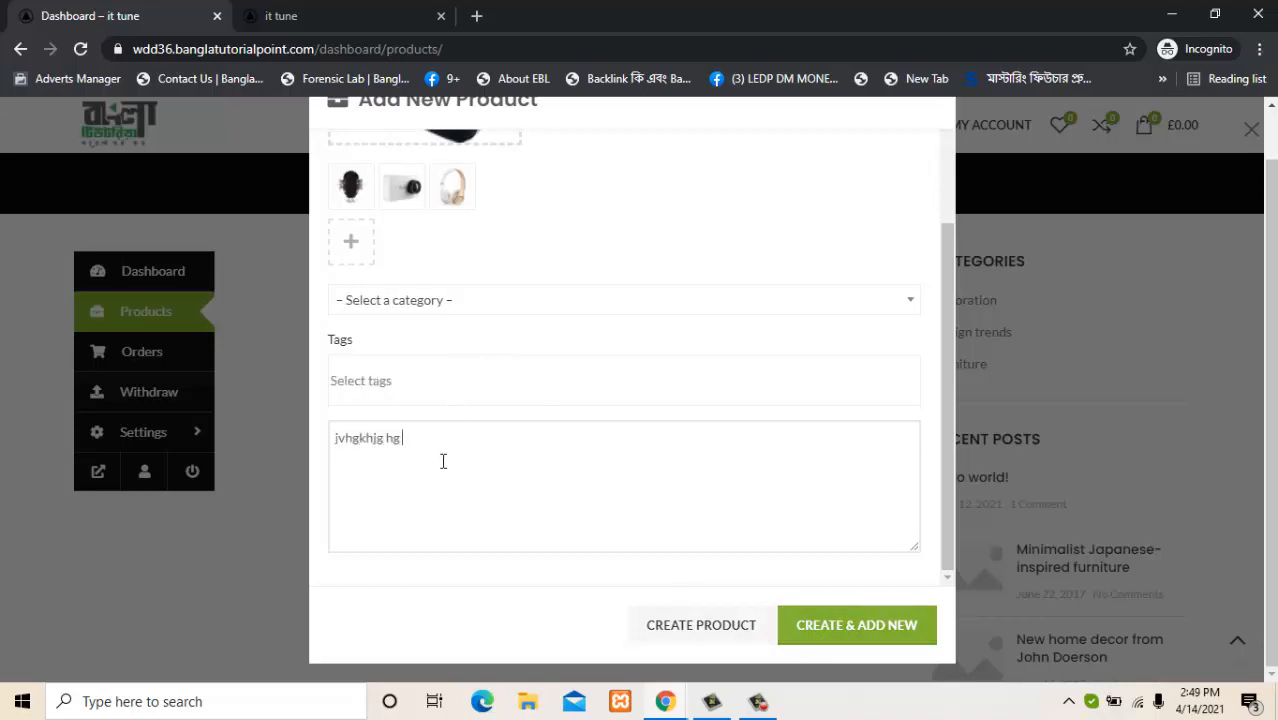
key(BackSpace)
key(BackSpace)
key(BackSpace)
key(BackSpace)
key(BackSpace)
key(BackSpace)
key(BackSpace)
key(BackSpace)
key(BackSpace)
key(BackSpace)
key(BackSpace)
text(d)
Try Create Product and Create & Add New, which fail with 'Product category is required'.
click(737, 641)
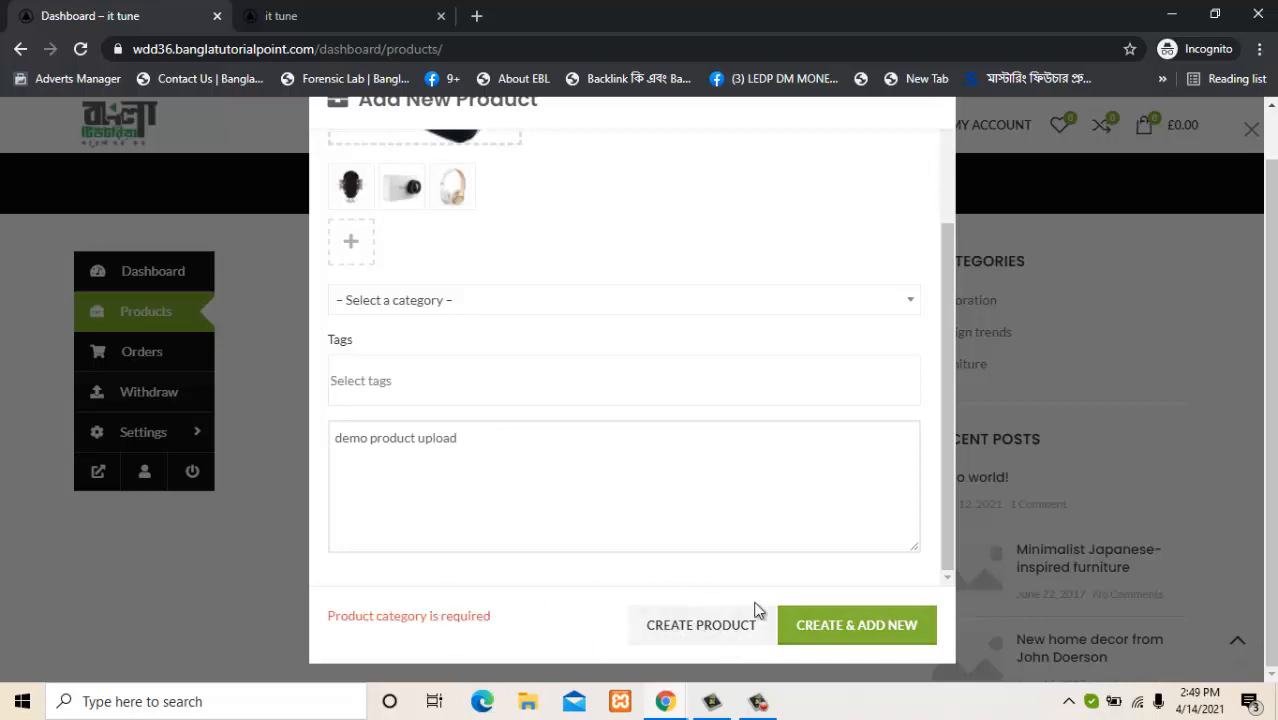
click(877, 630)
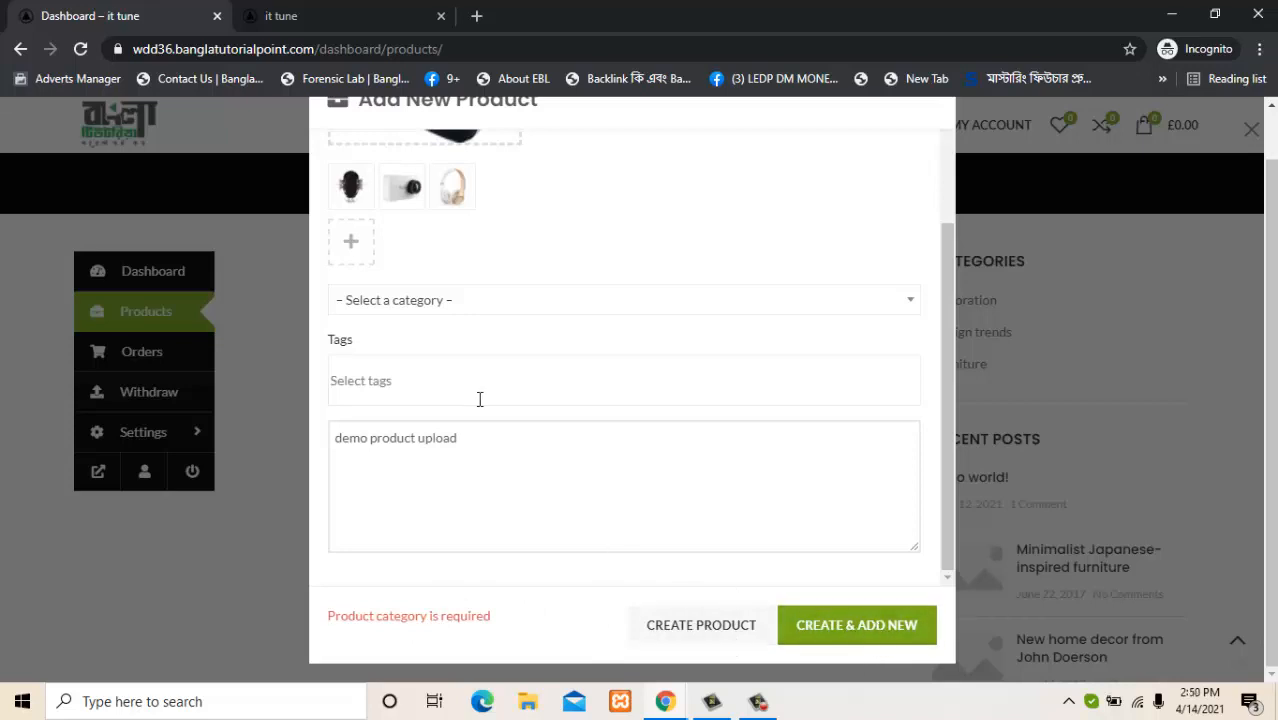
click(664, 704)
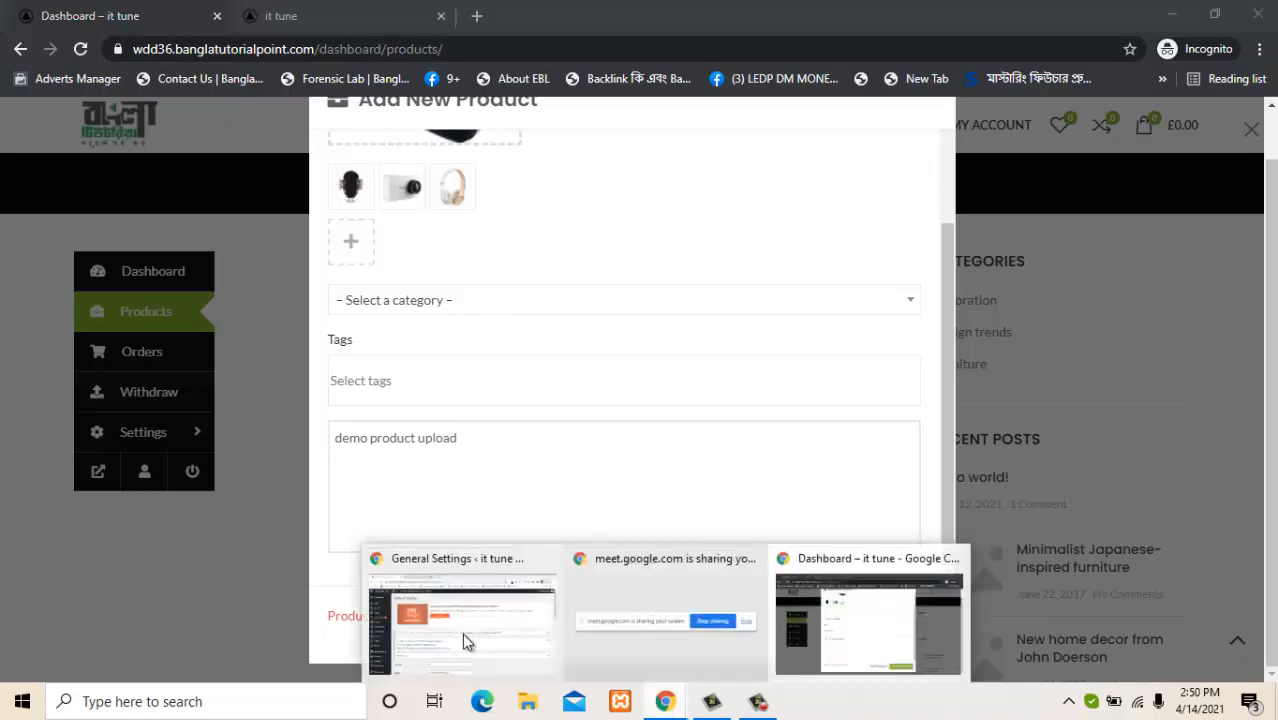
click(462, 636)
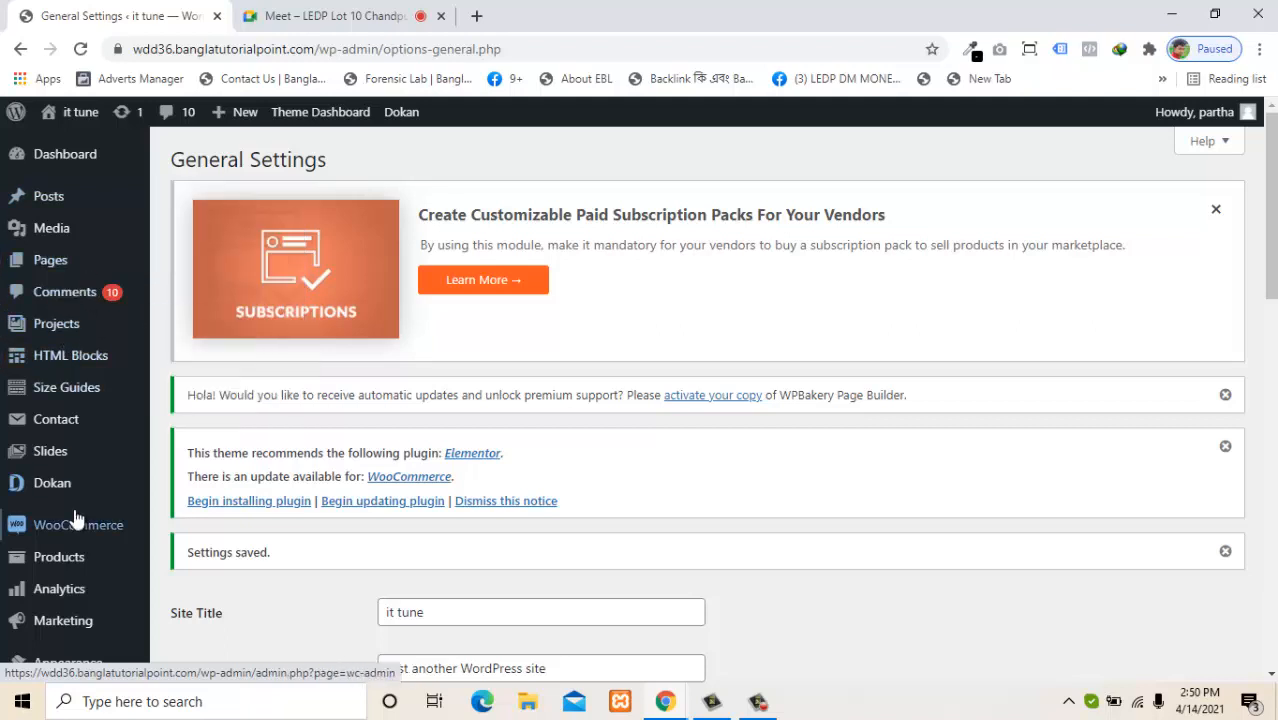
mouse_move(118, 552)
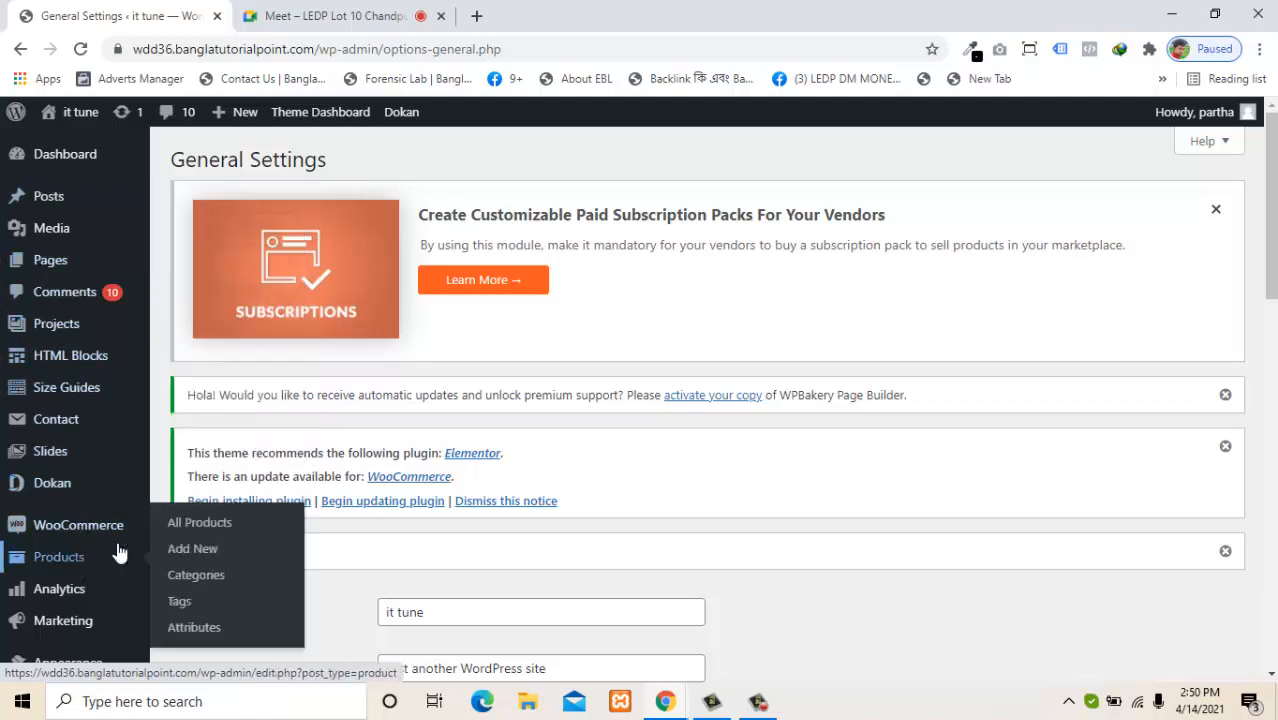
click(198, 578)
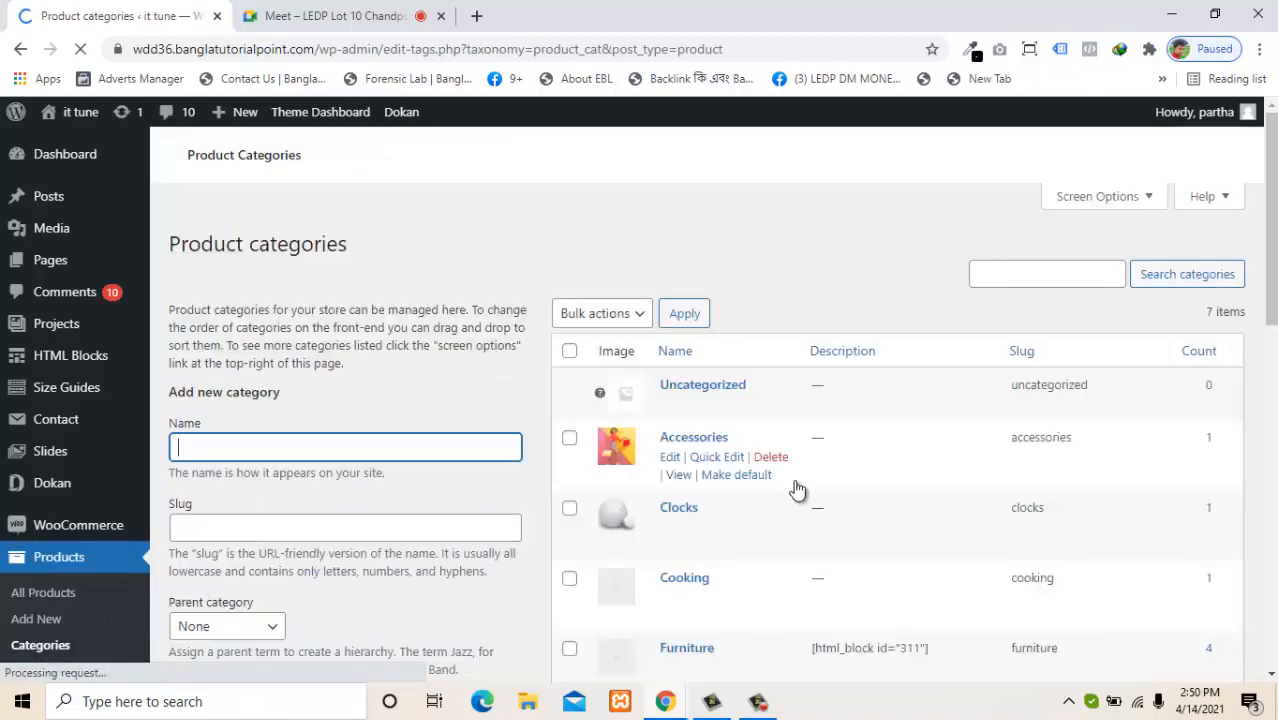
scroll(1272, 413, down, 4)
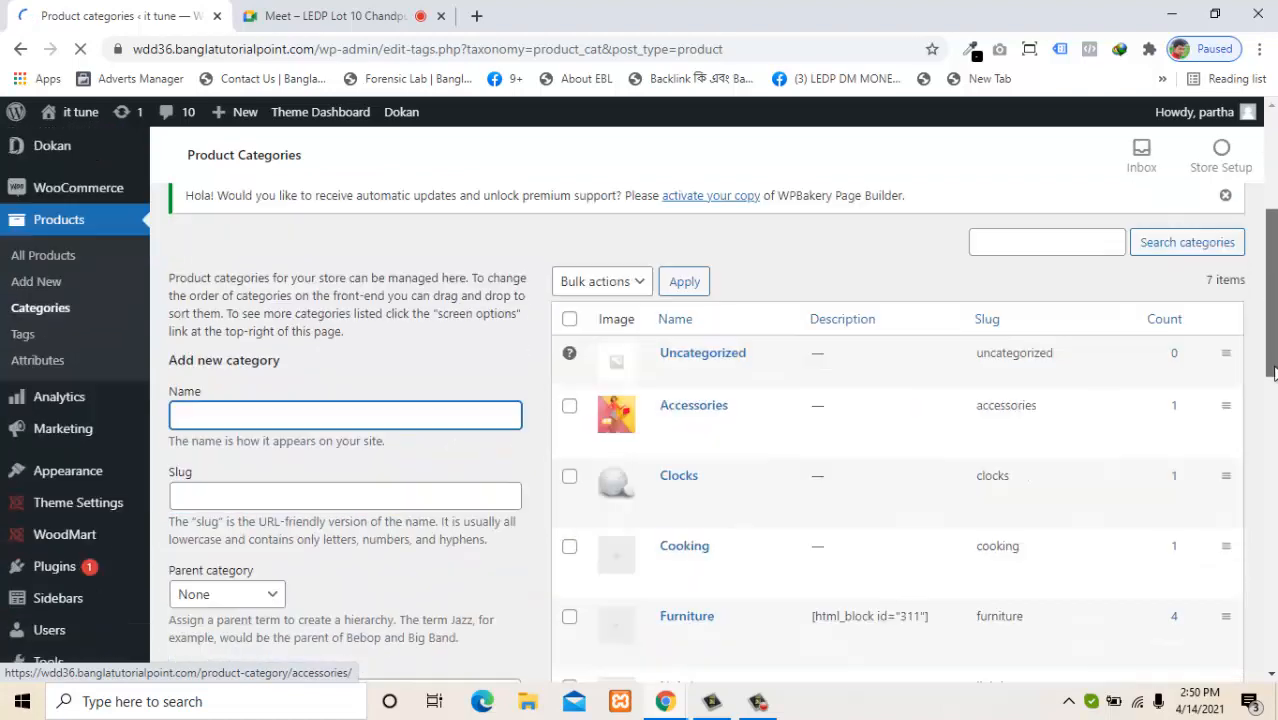
scroll(1268, 430, down, 1)
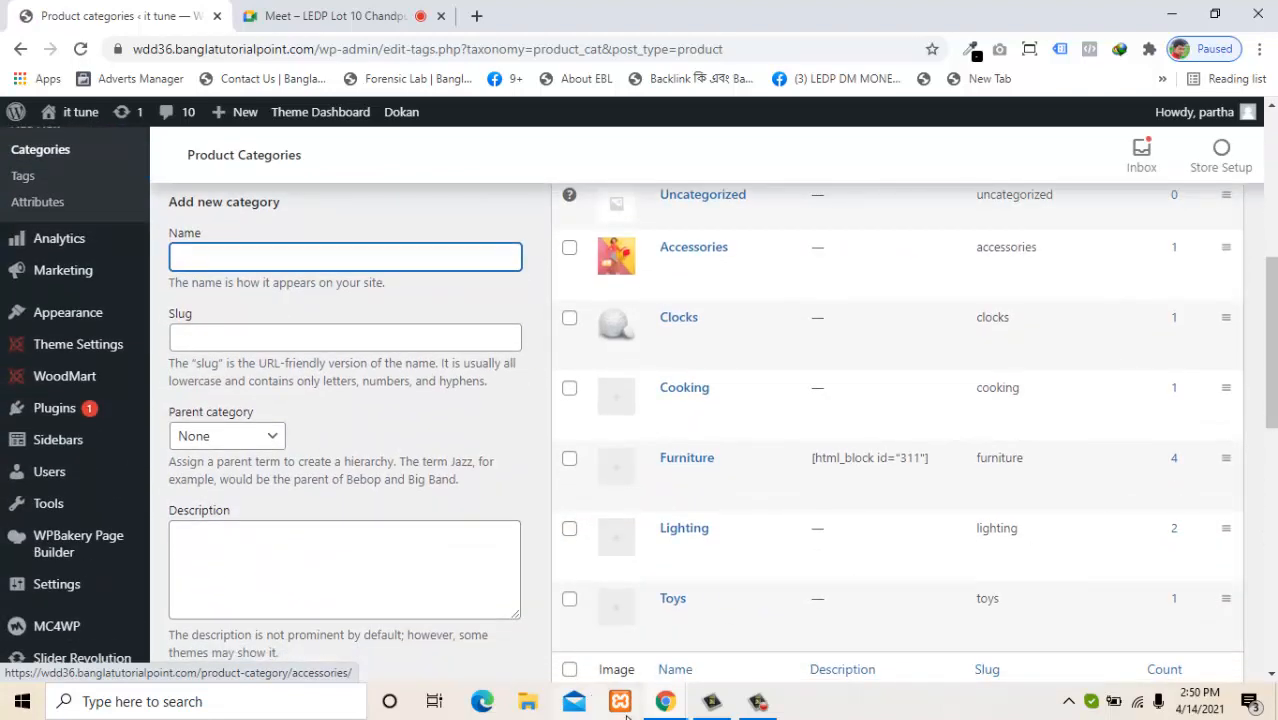
mouse_move(655, 692)
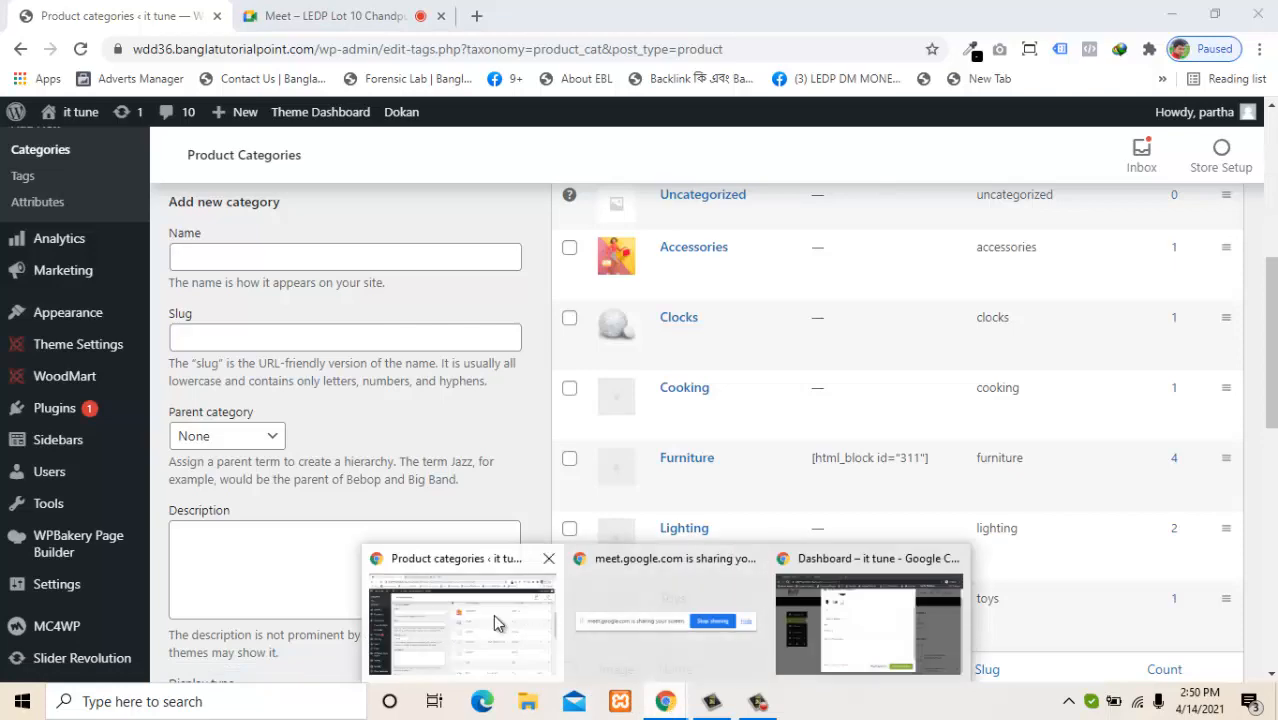
click(493, 614)
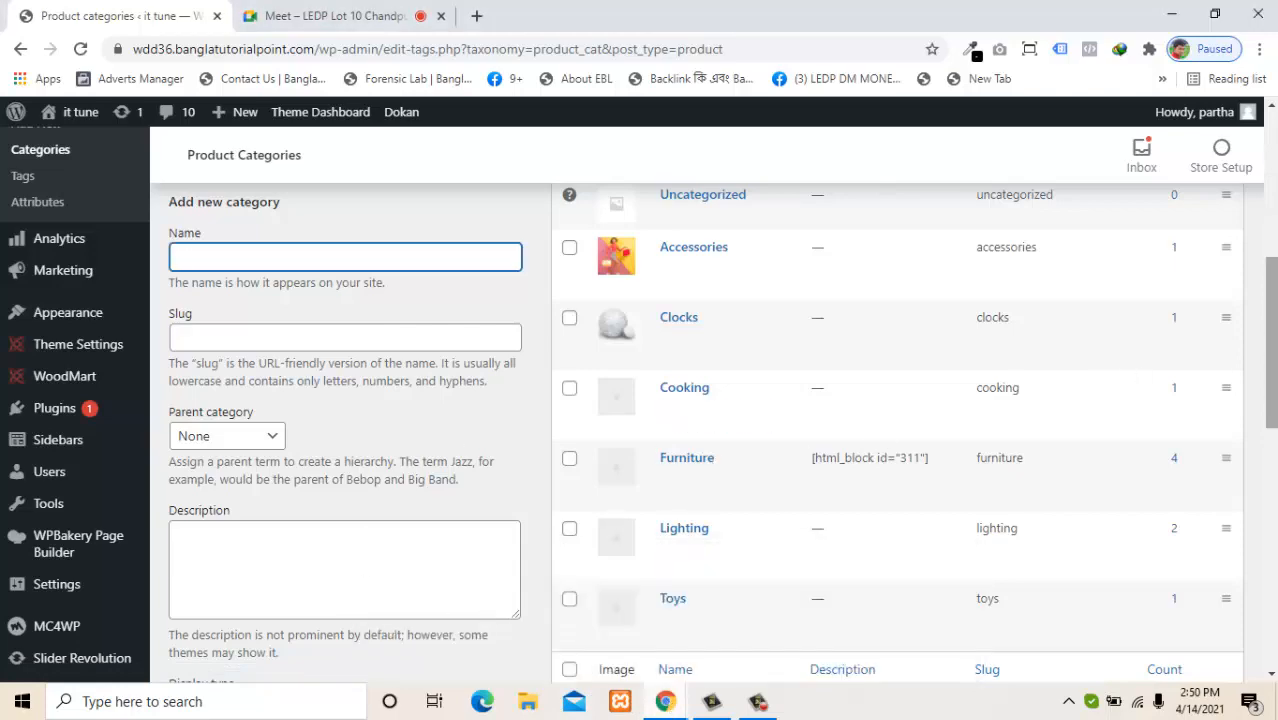
drag(1269, 361, 1261, 315)
scroll(1263, 320, down, 3)
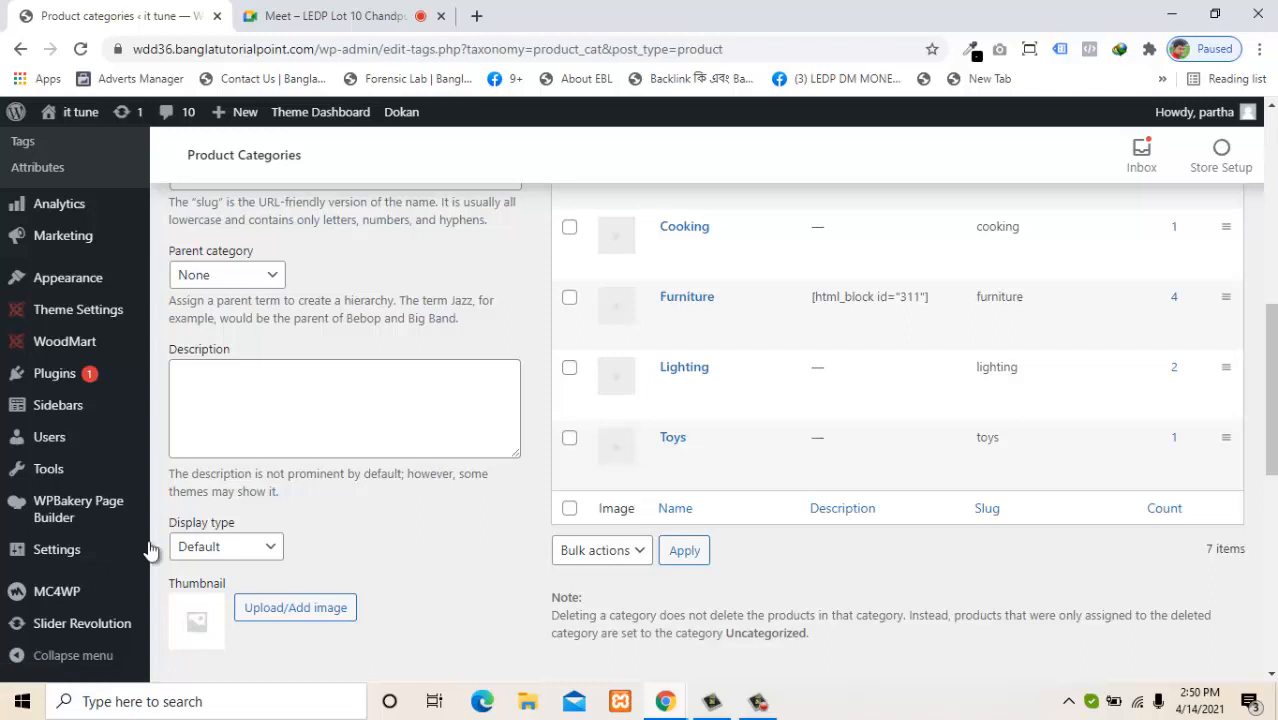
scroll(700, 420, down, 5)
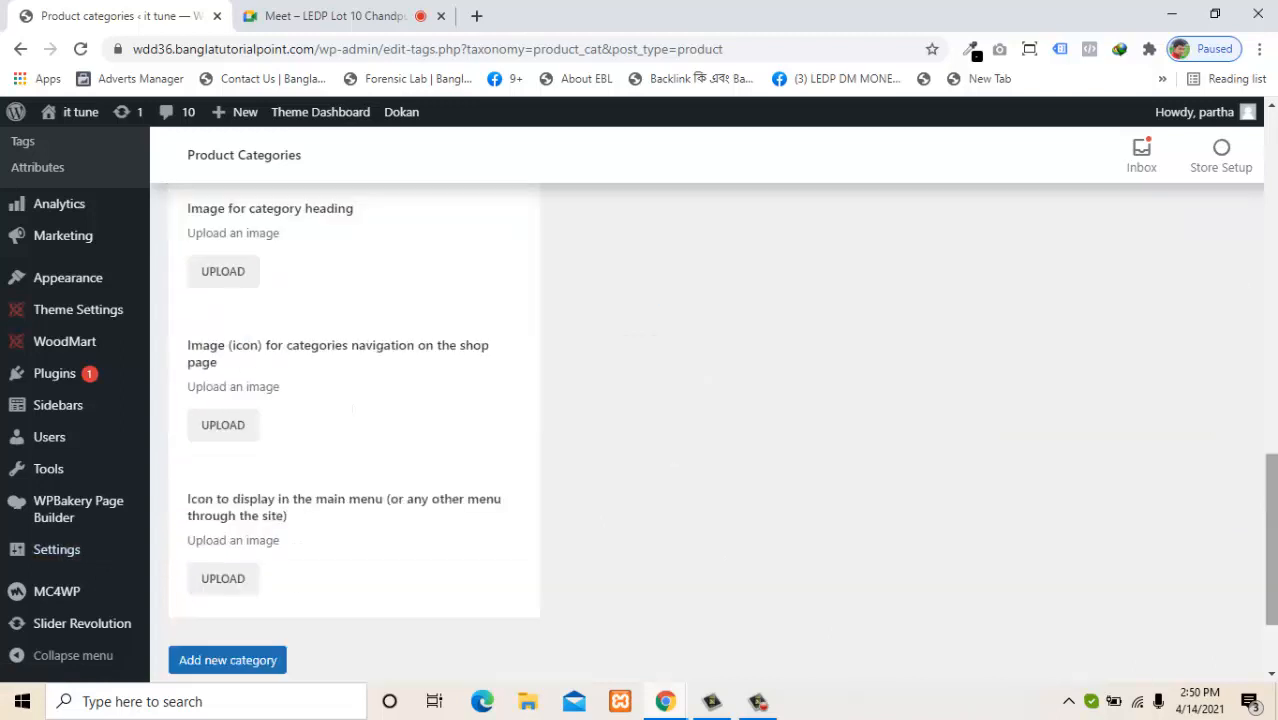
scroll(700, 420, up, 2)
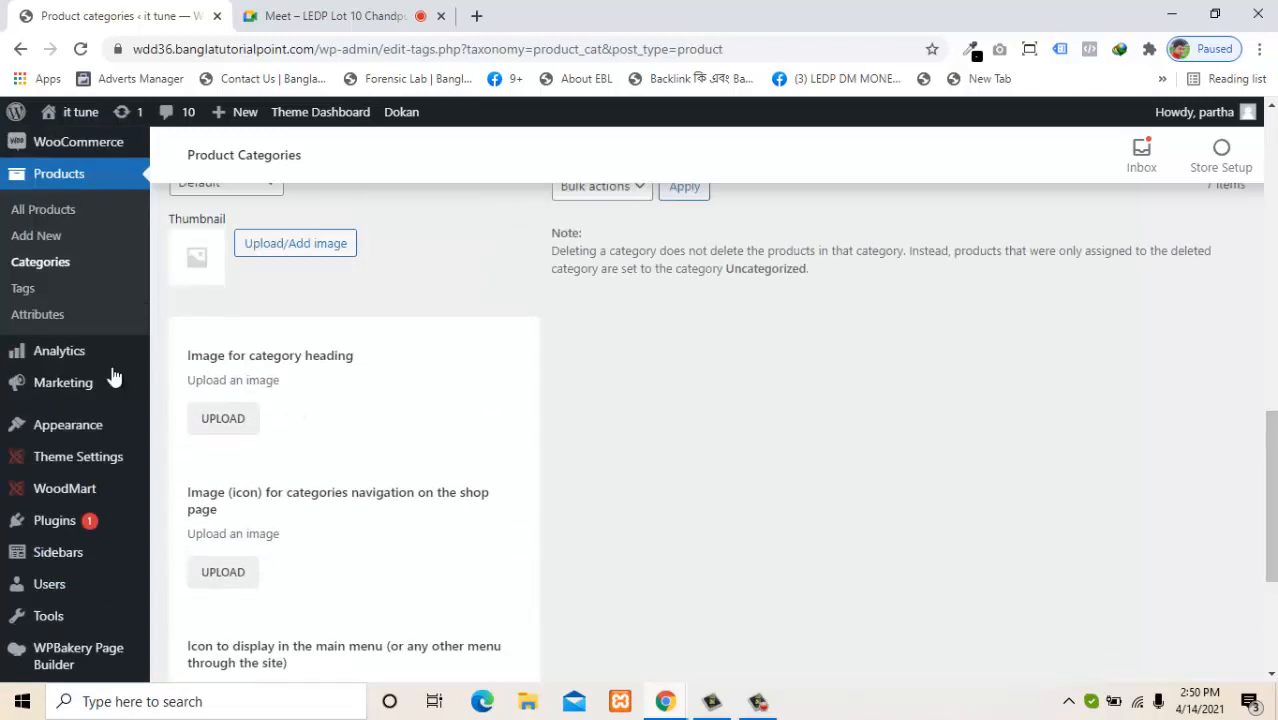
mouse_move(36, 354)
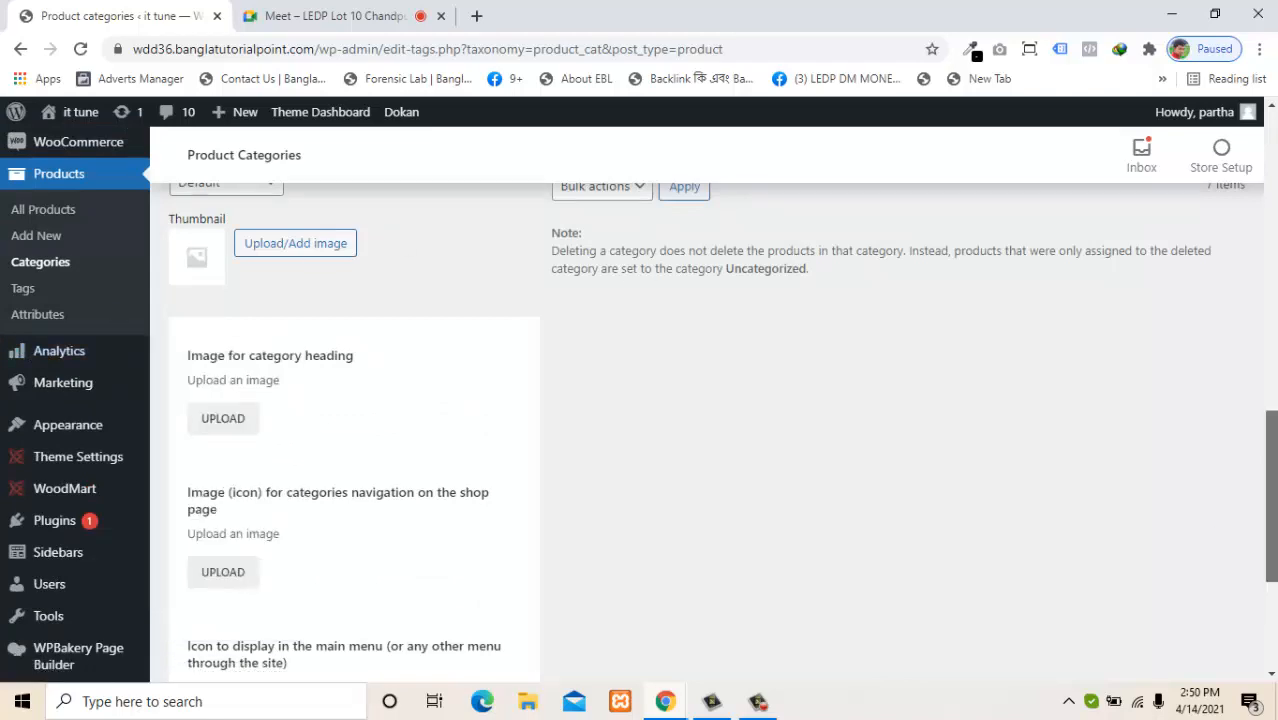
drag(1270, 510, 1255, 271)
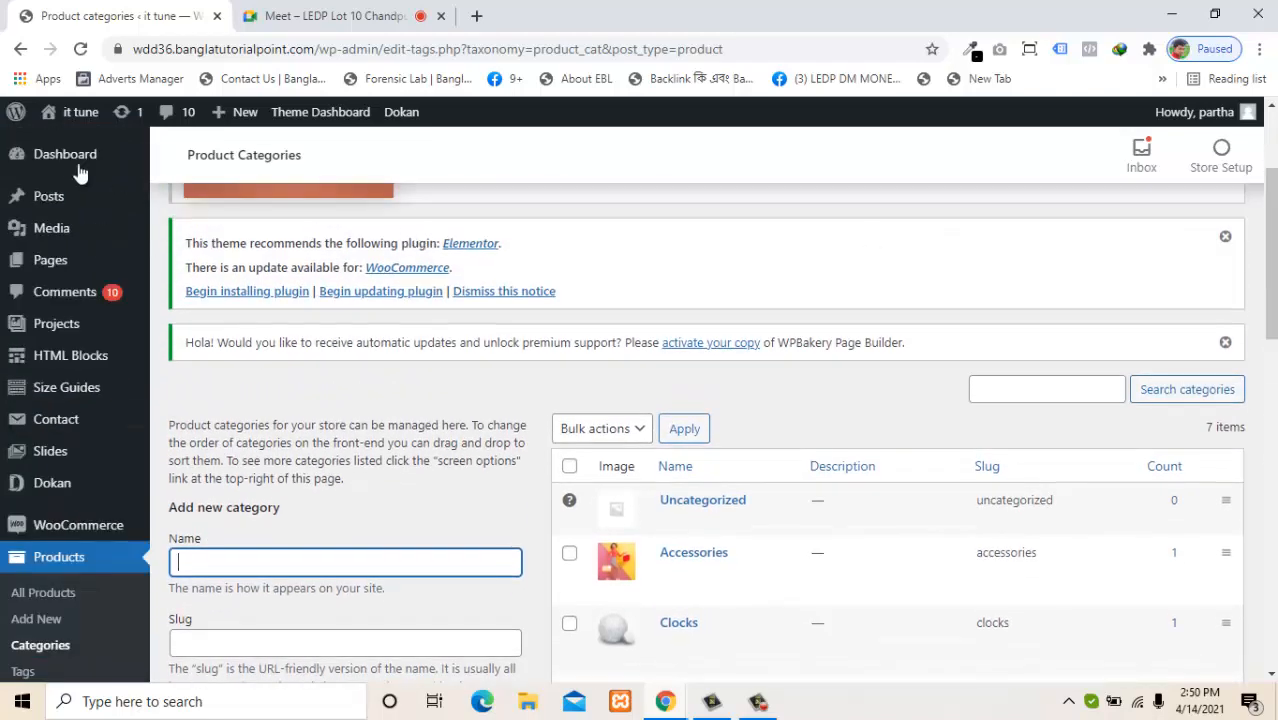
Go to the admin Dashboard home and browse the sidebar menus' submenus.
click(63, 165)
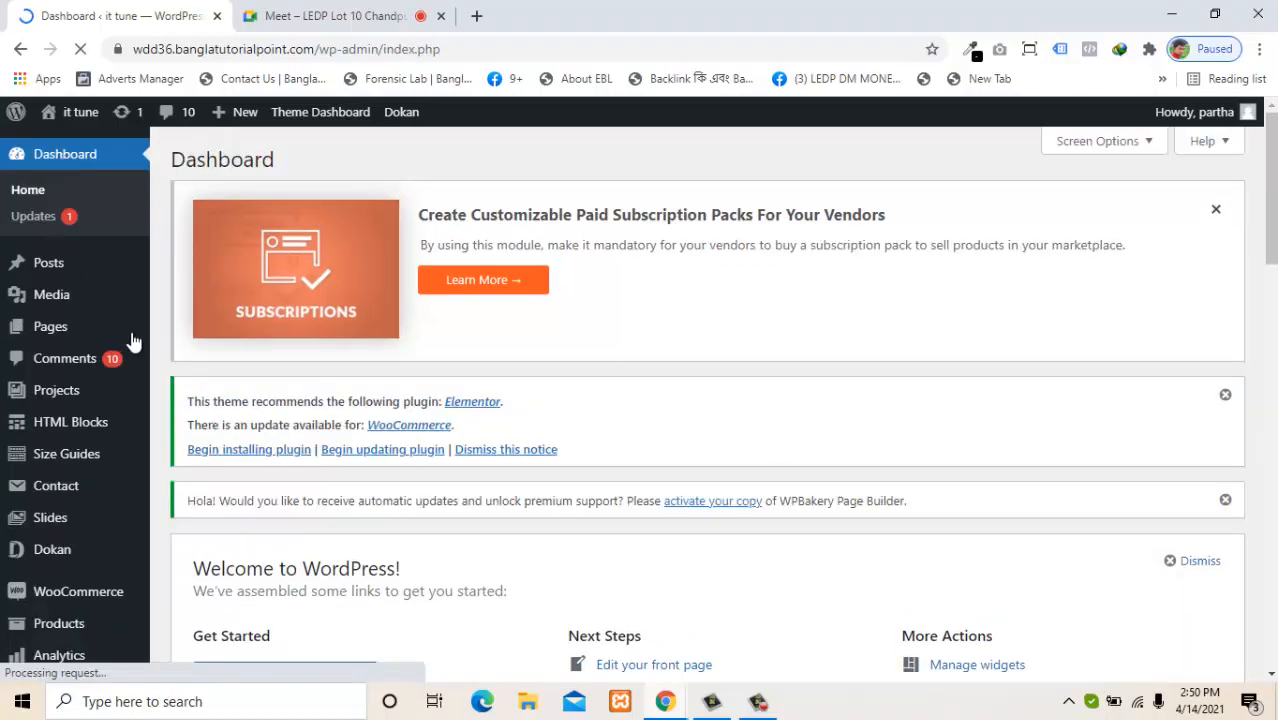
mouse_move(132, 336)
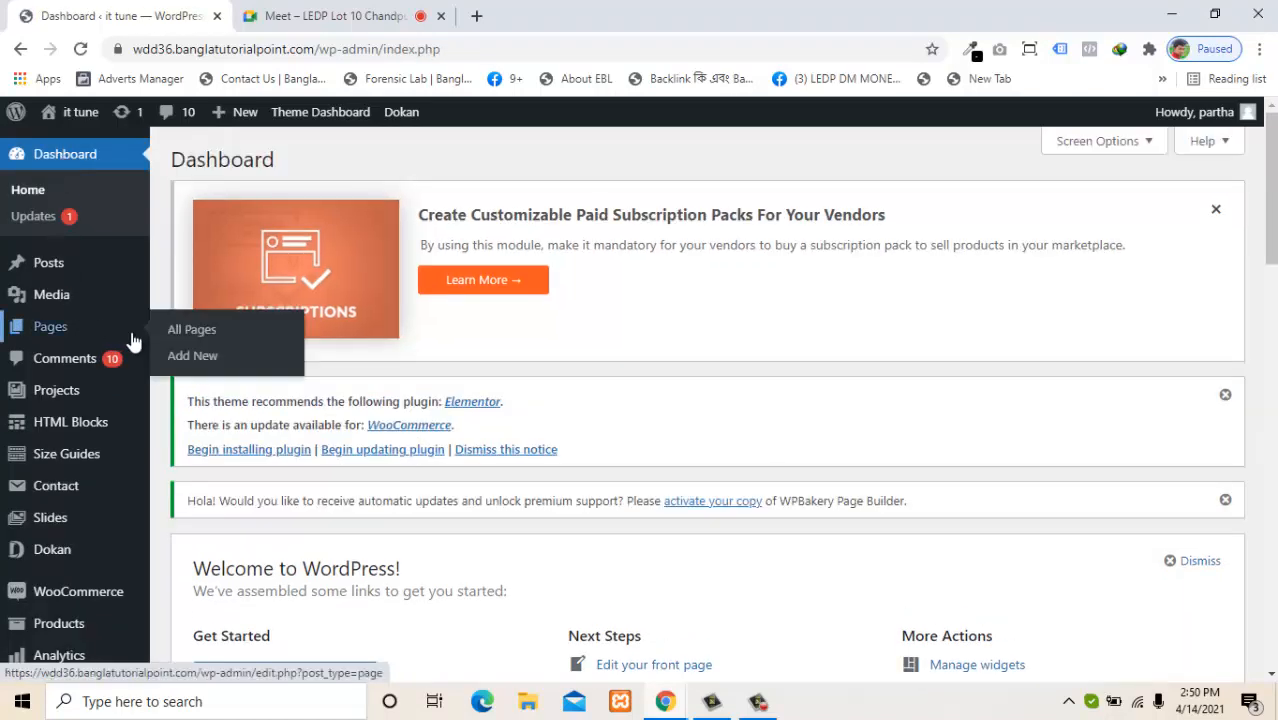
scroll(133, 342, down, 5)
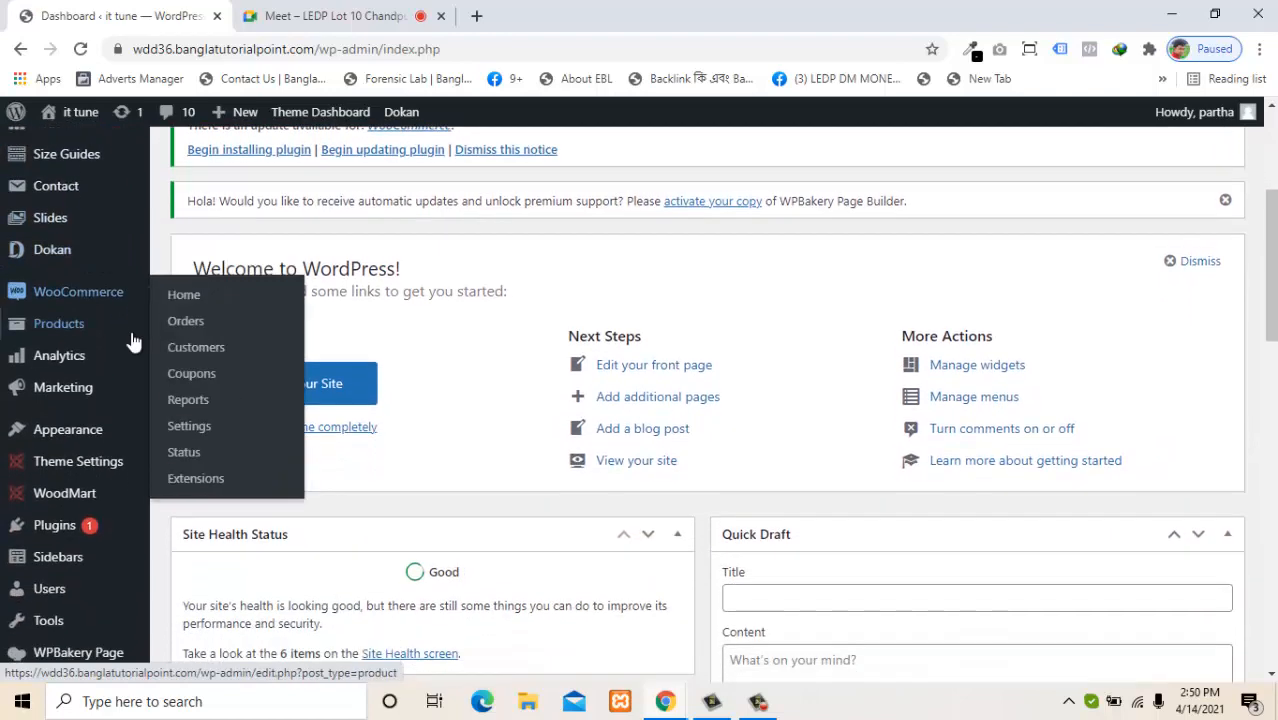
scroll(131, 341, down, 3)
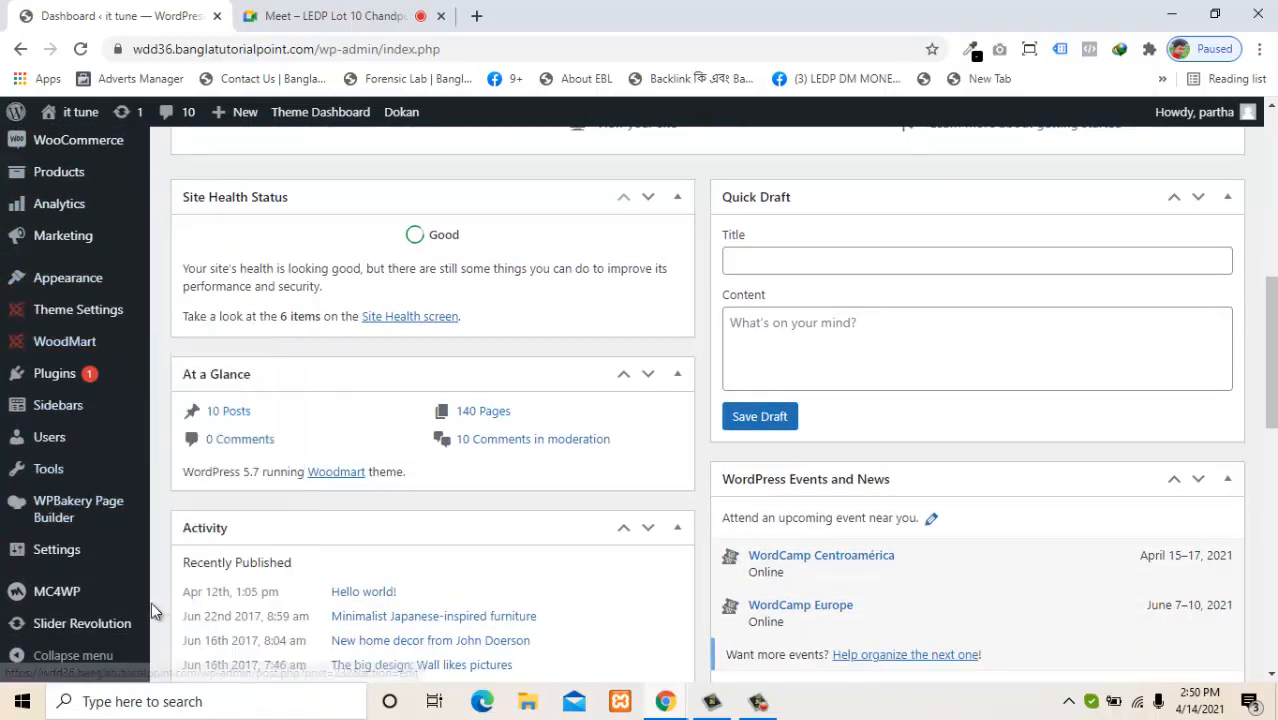
mouse_move(136, 605)
scroll(136, 615, down, 2)
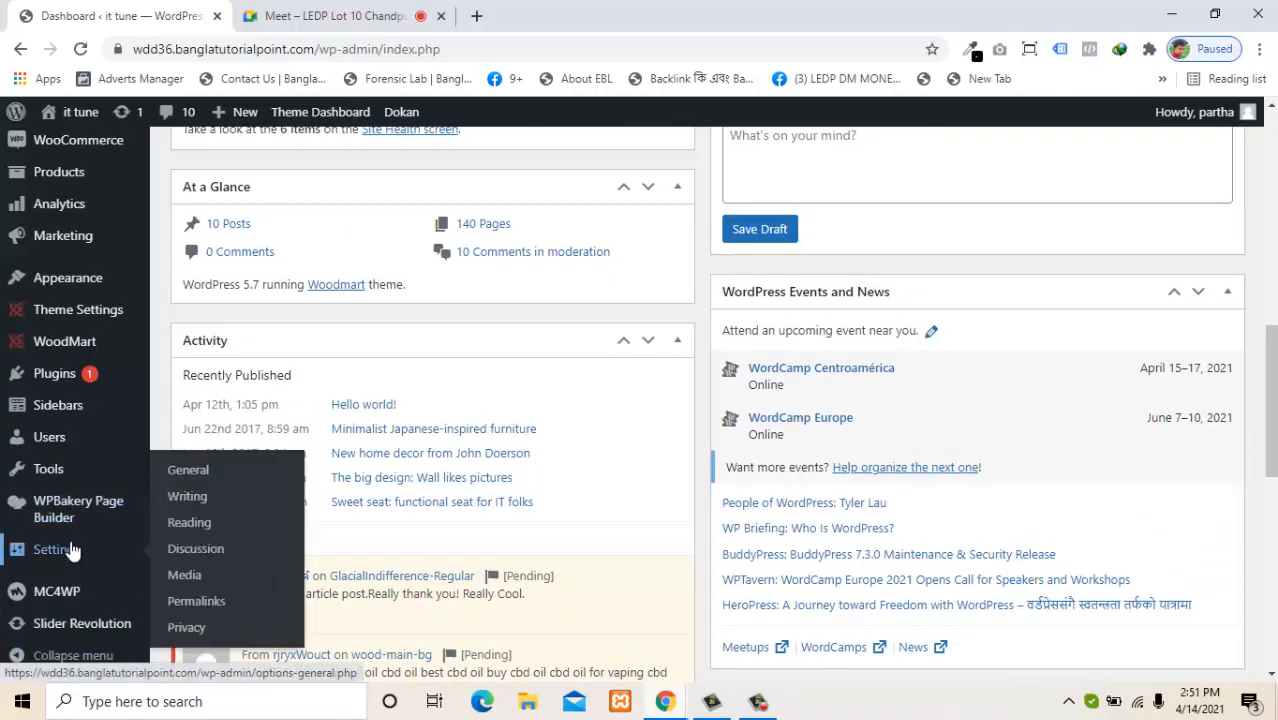
mouse_move(52, 350)
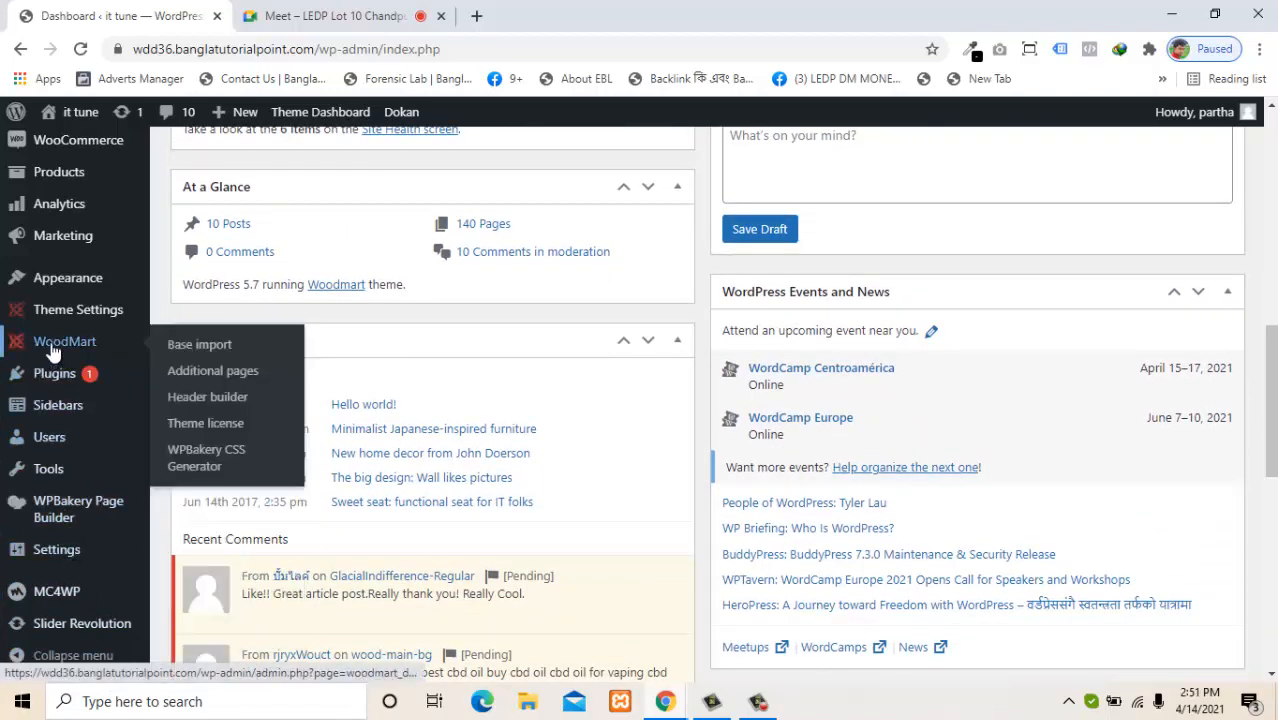
scroll(52, 345, up, 3)
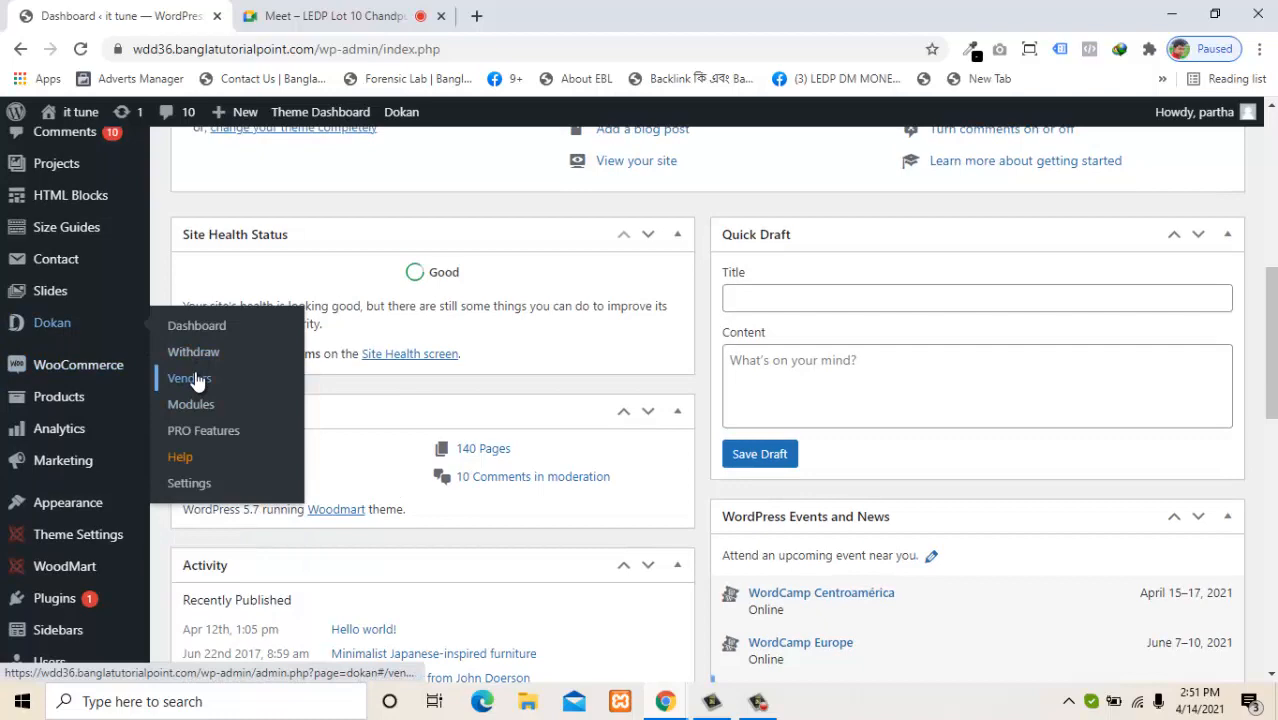
In Dokan's General settings, uncheck Admin area access and save the changes.
click(190, 484)
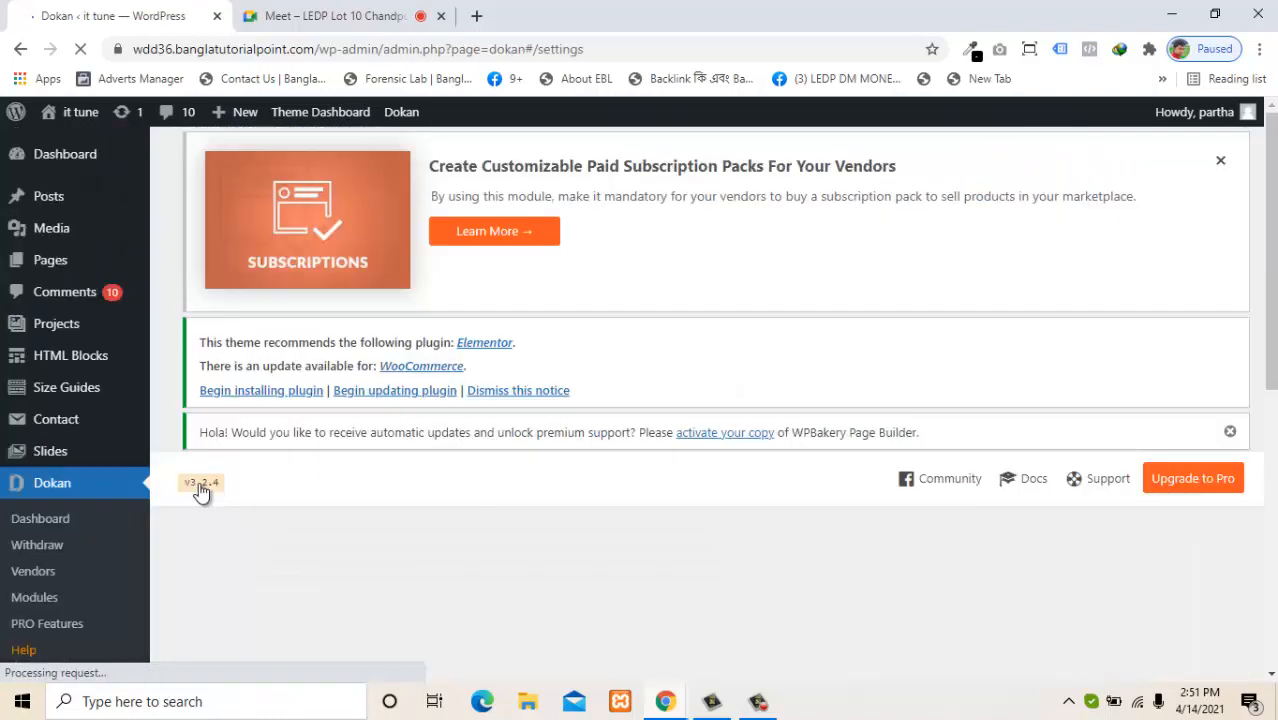
scroll(792, 412, down, 4)
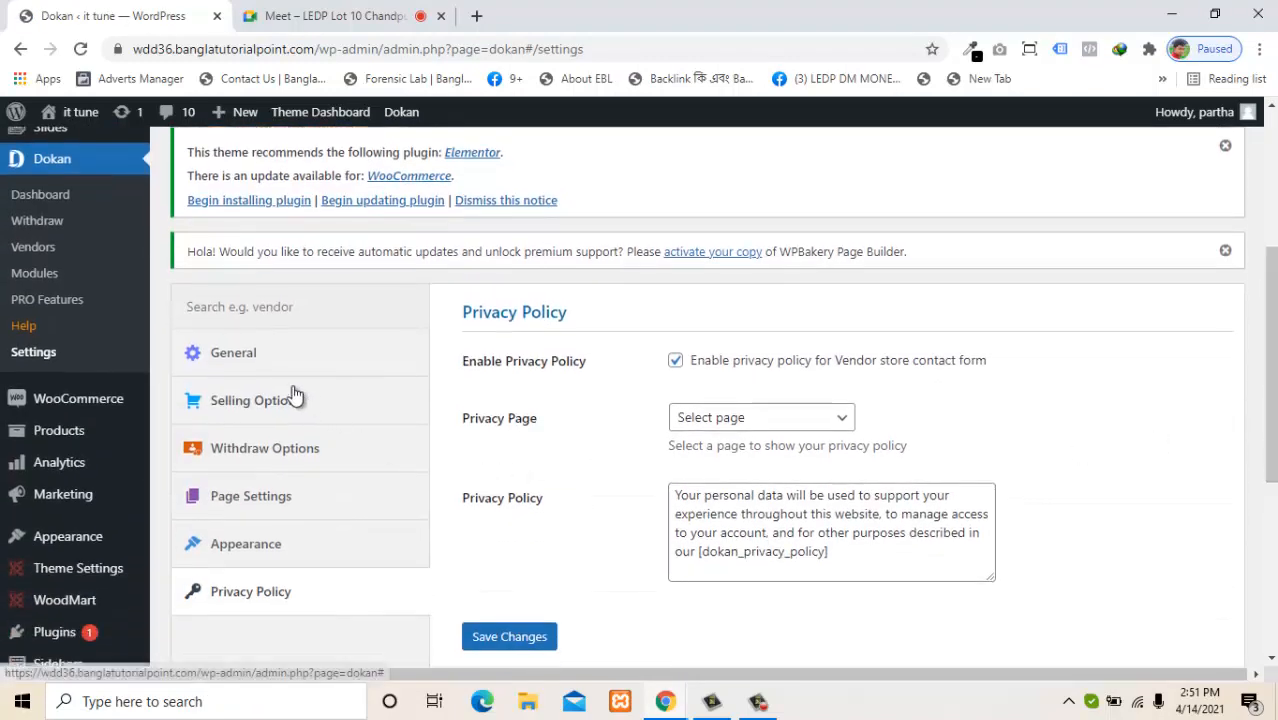
click(248, 354)
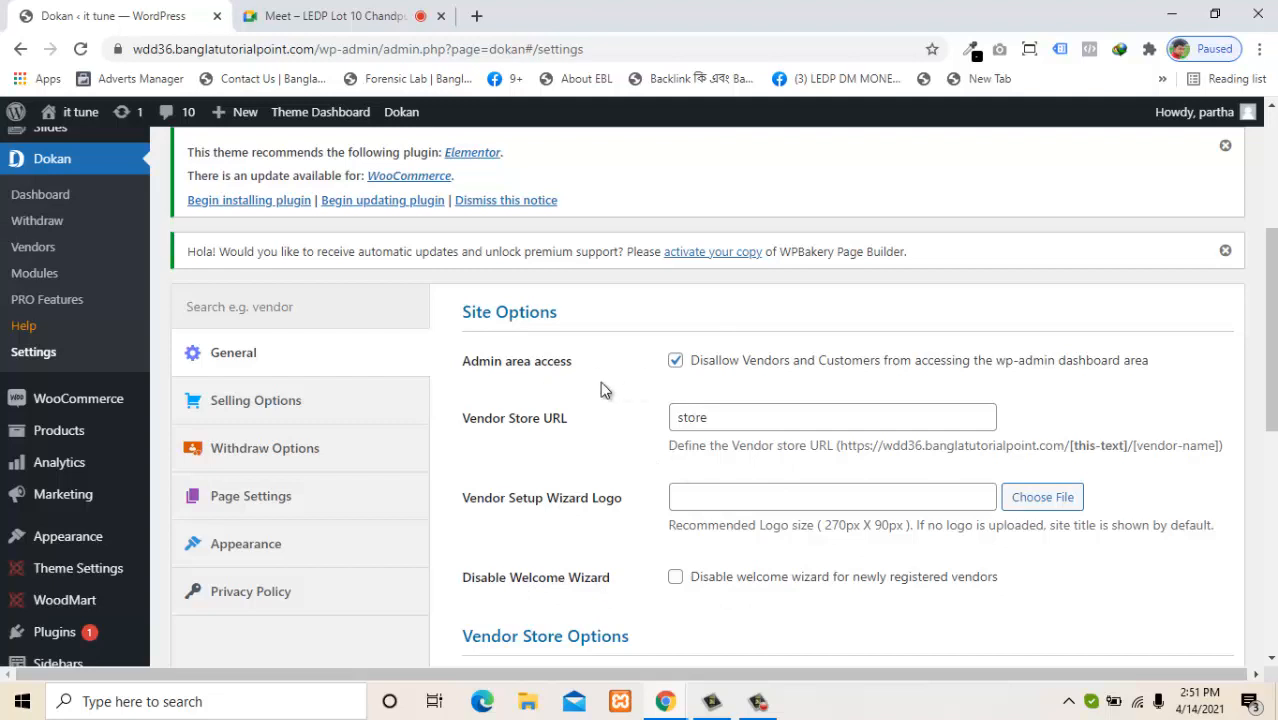
click(677, 362)
drag(1272, 315, 1232, 468)
click(504, 431)
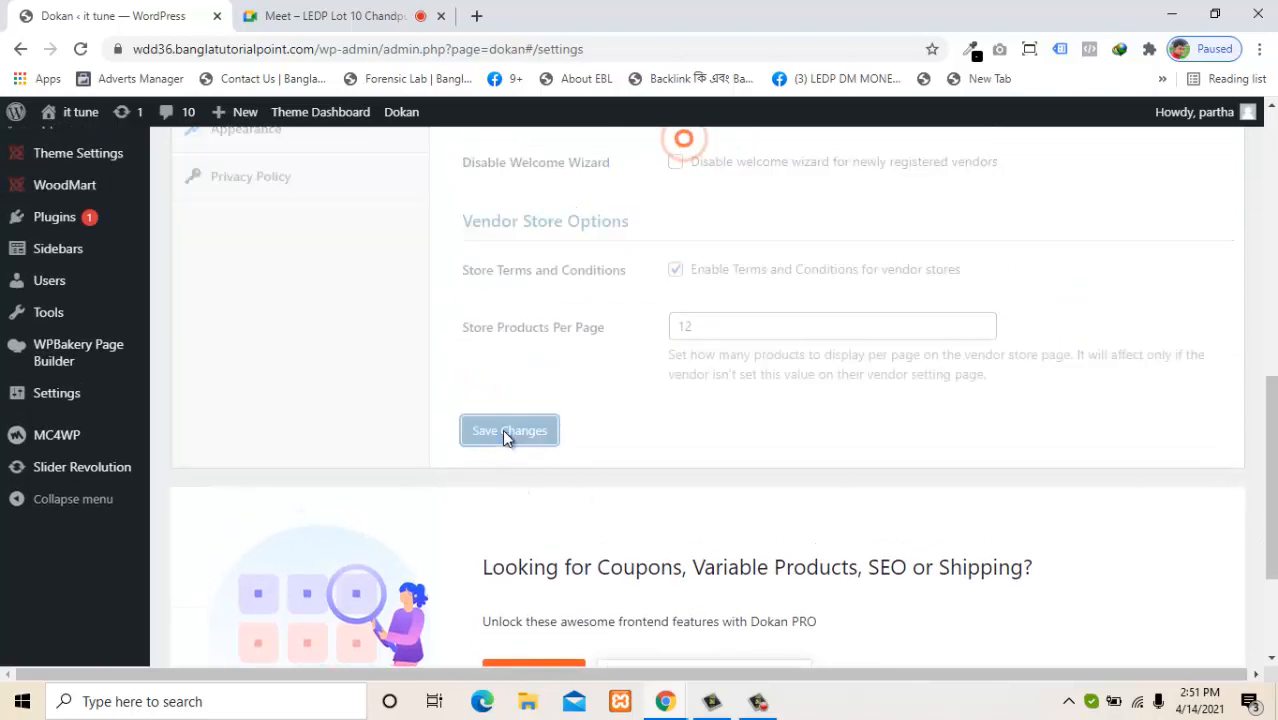
drag(1271, 454, 1266, 378)
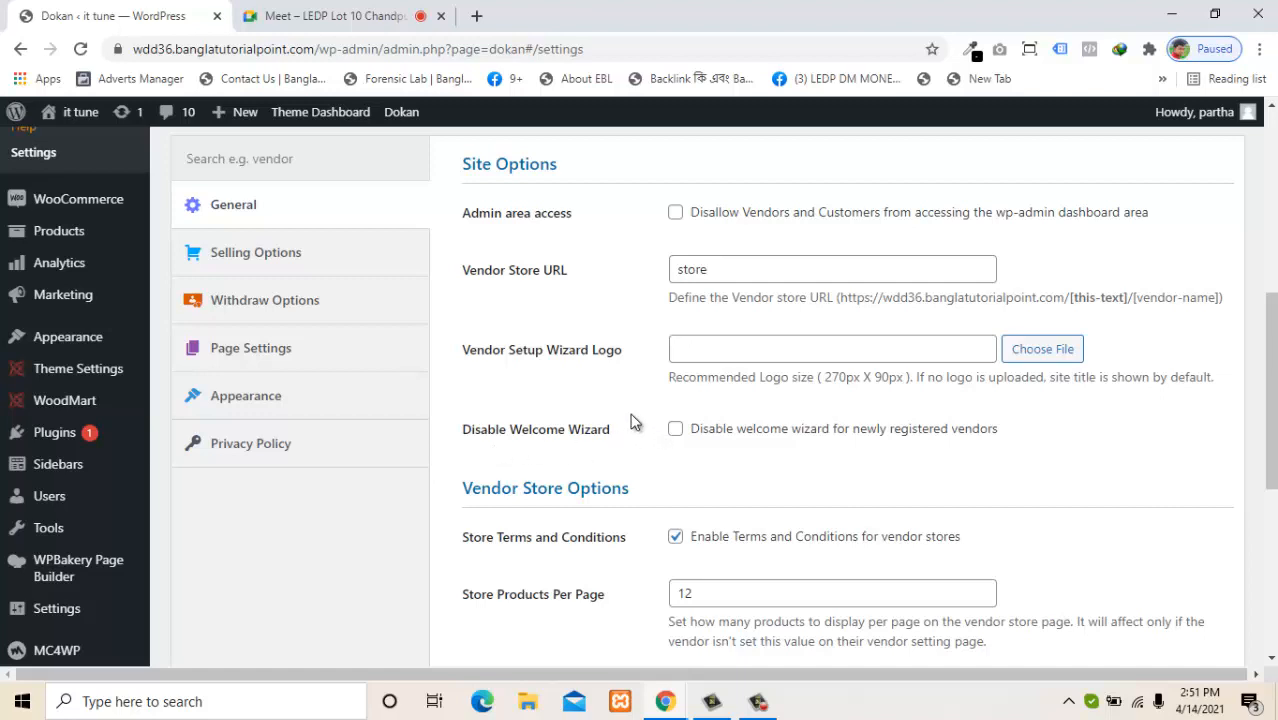
Review Dokan Selling Options (10 percentage commission, vendor product uploads) and save them.
click(297, 262)
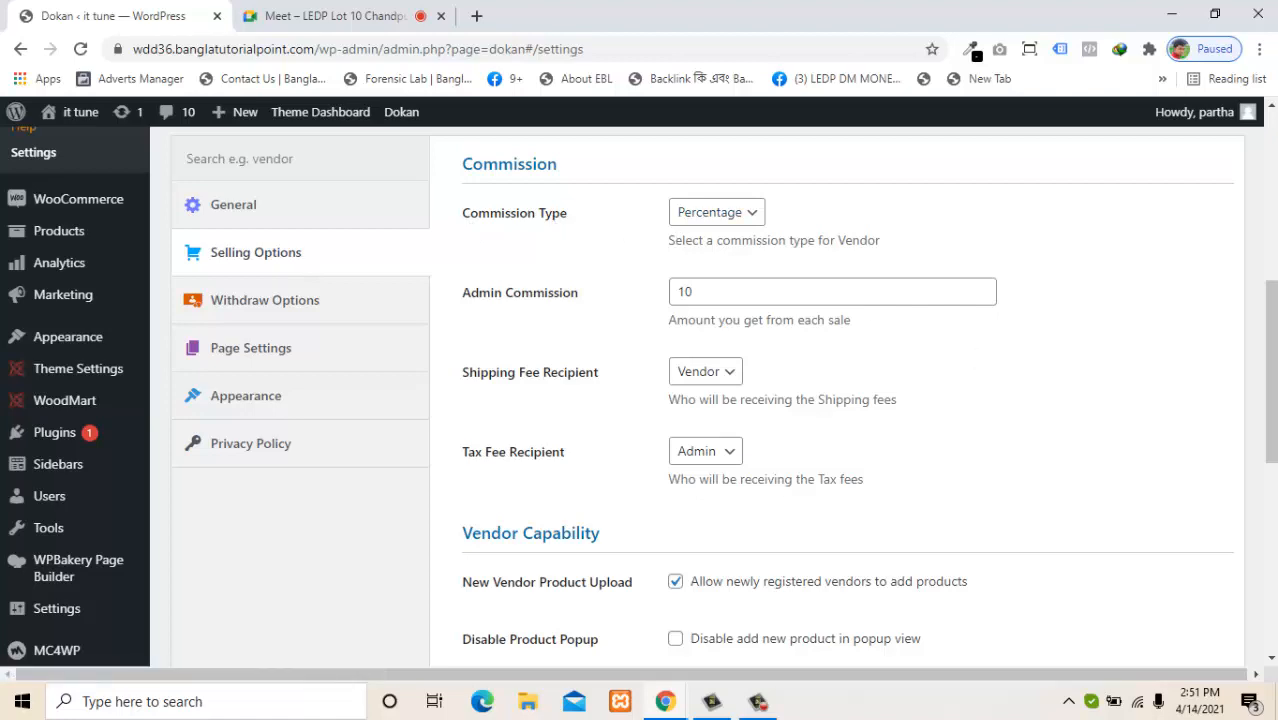
drag(1271, 370, 1271, 485)
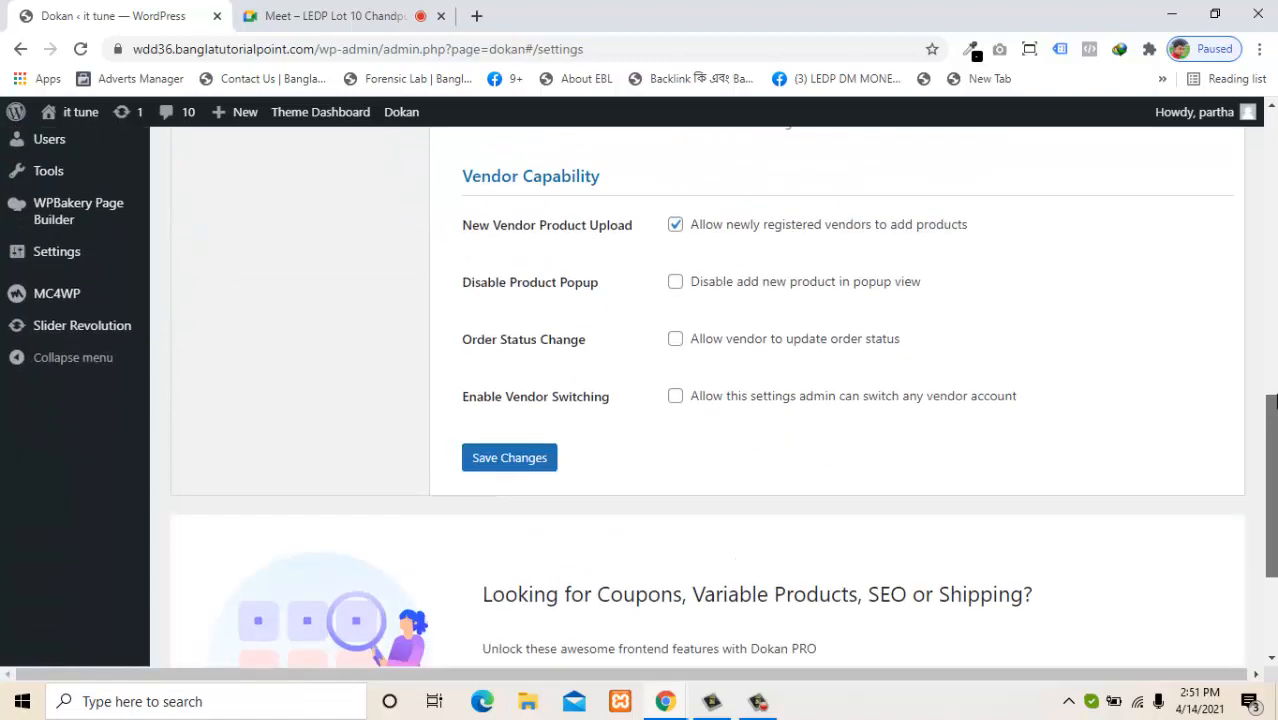
drag(1272, 400, 1271, 357)
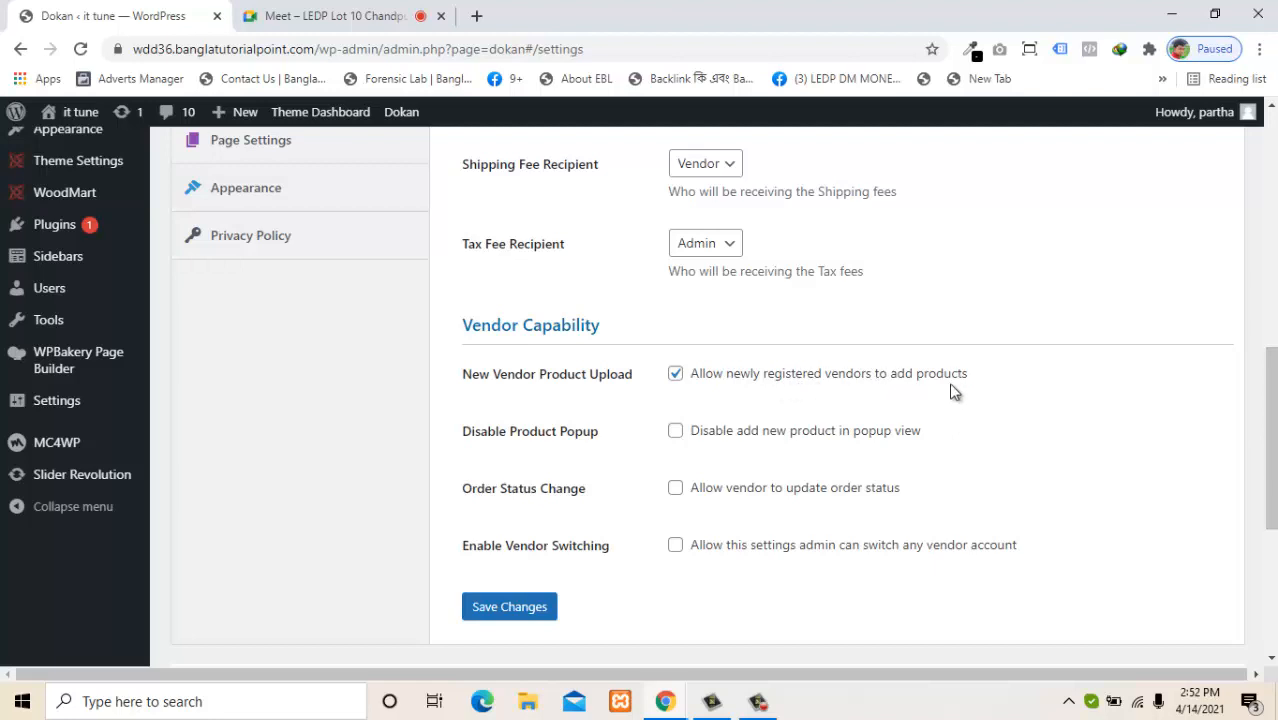
click(488, 619)
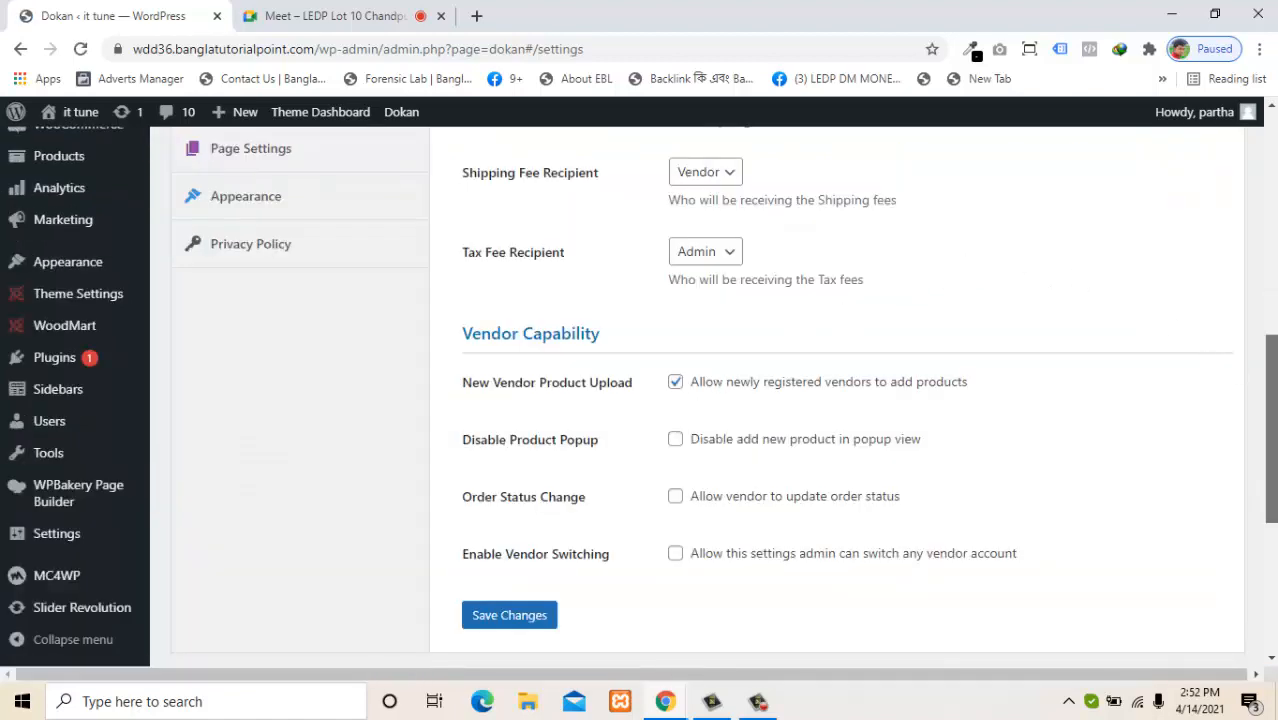
drag(1268, 370, 1262, 258)
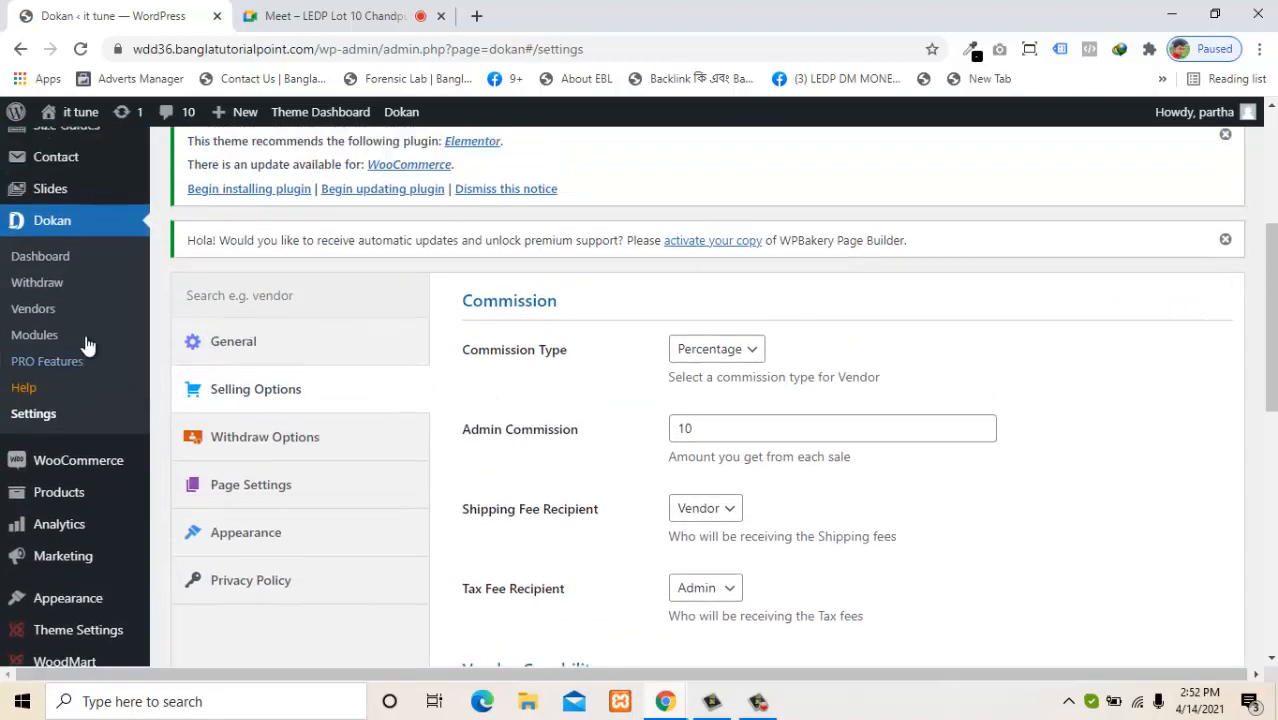
Open Dokan > Vendors to see the two vendors, one approved and one pending.
click(46, 312)
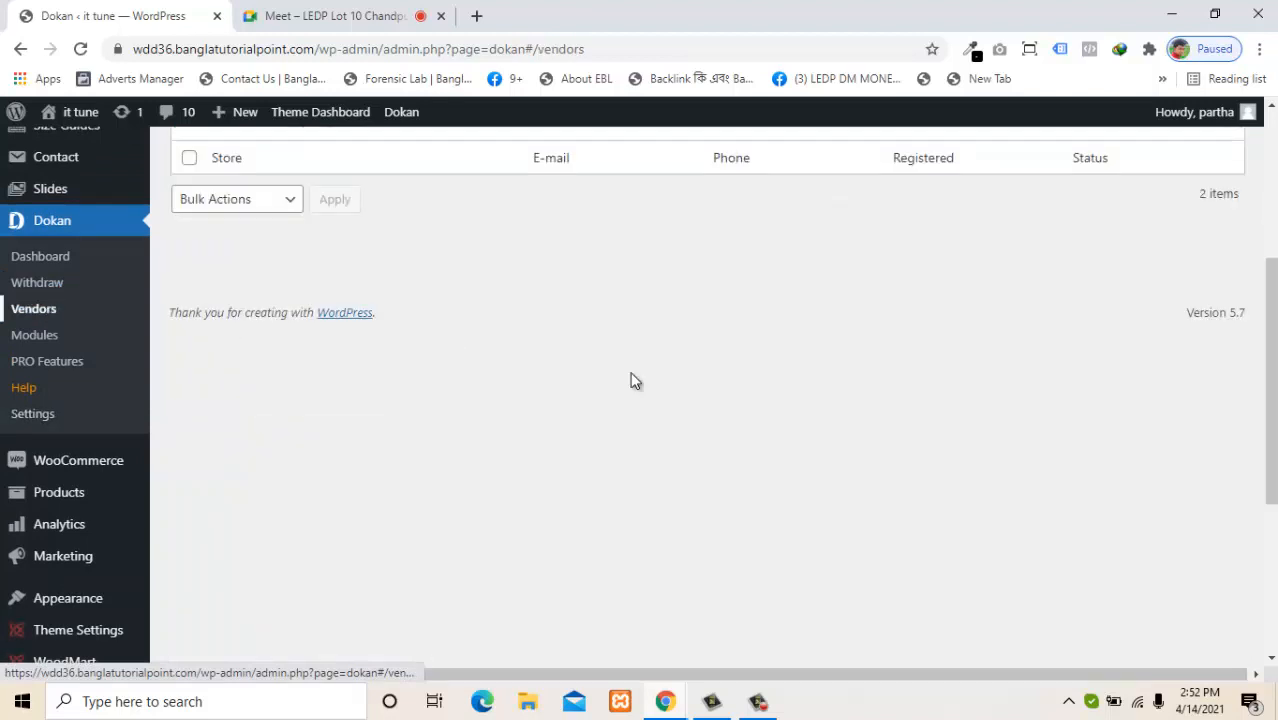
drag(1271, 437, 1270, 328)
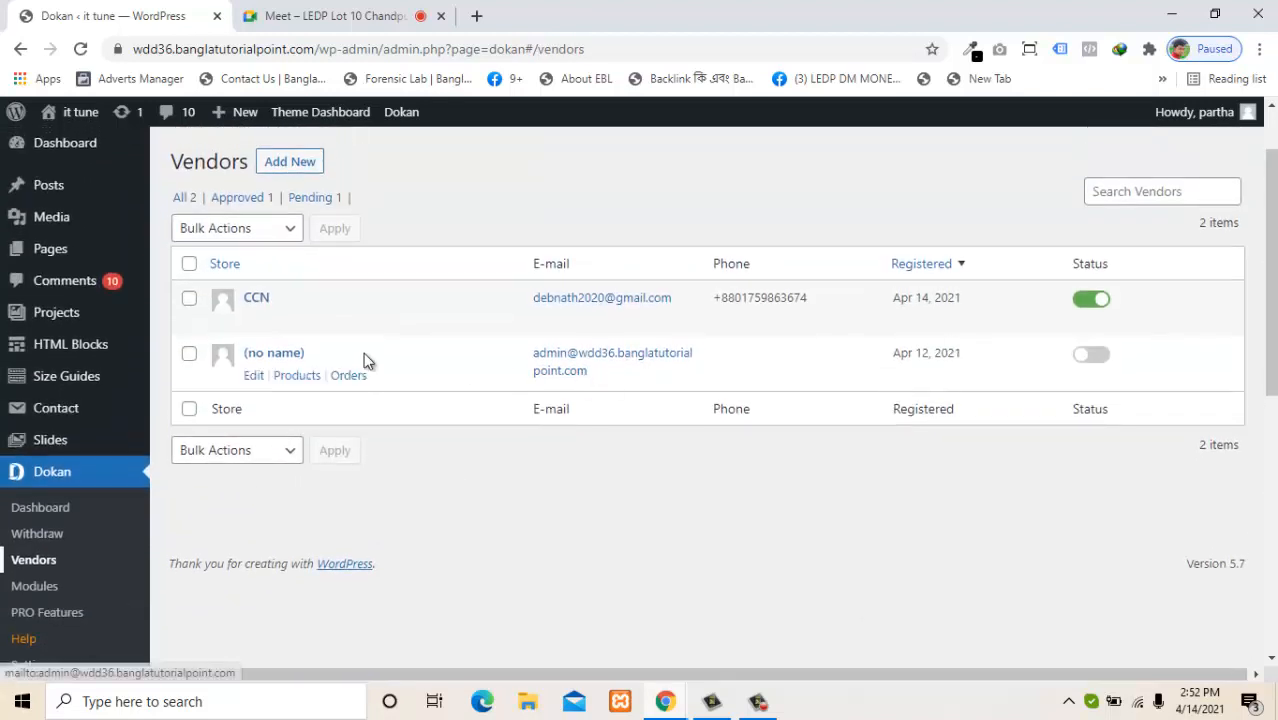
mouse_move(263, 326)
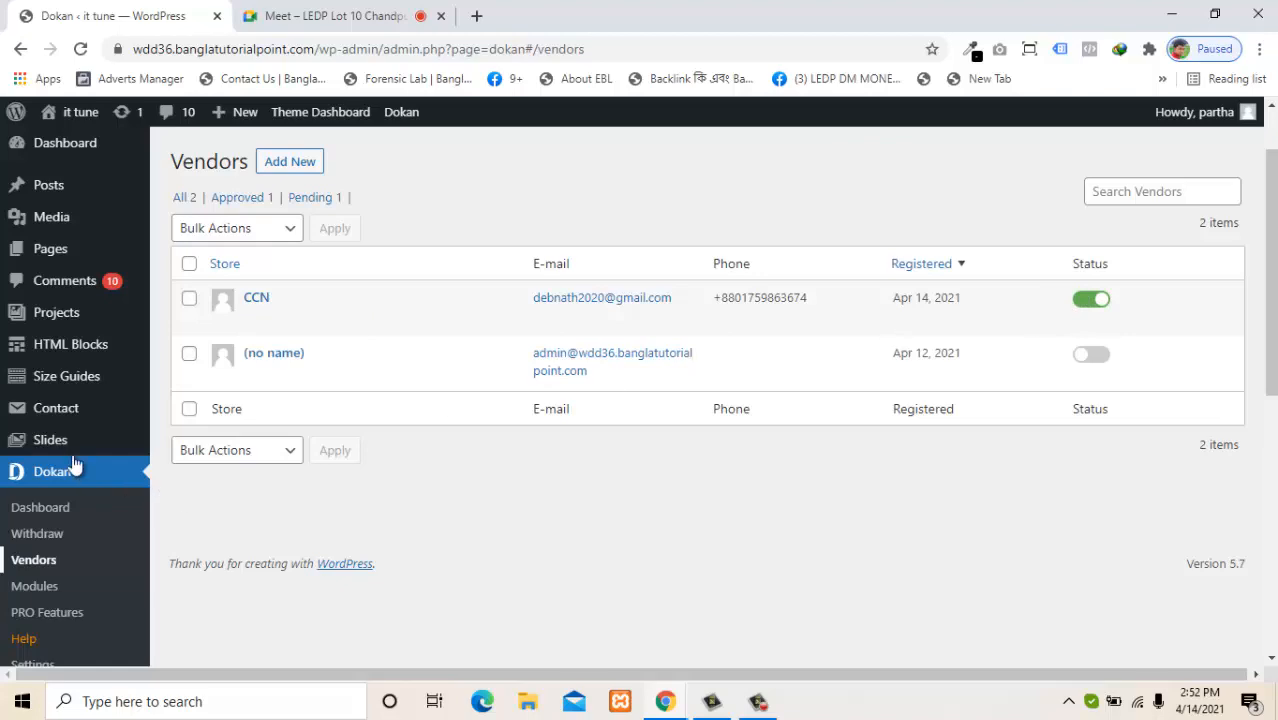
Allow newly registered vendors to add products and save the vendor capability settings.
click(22, 49)
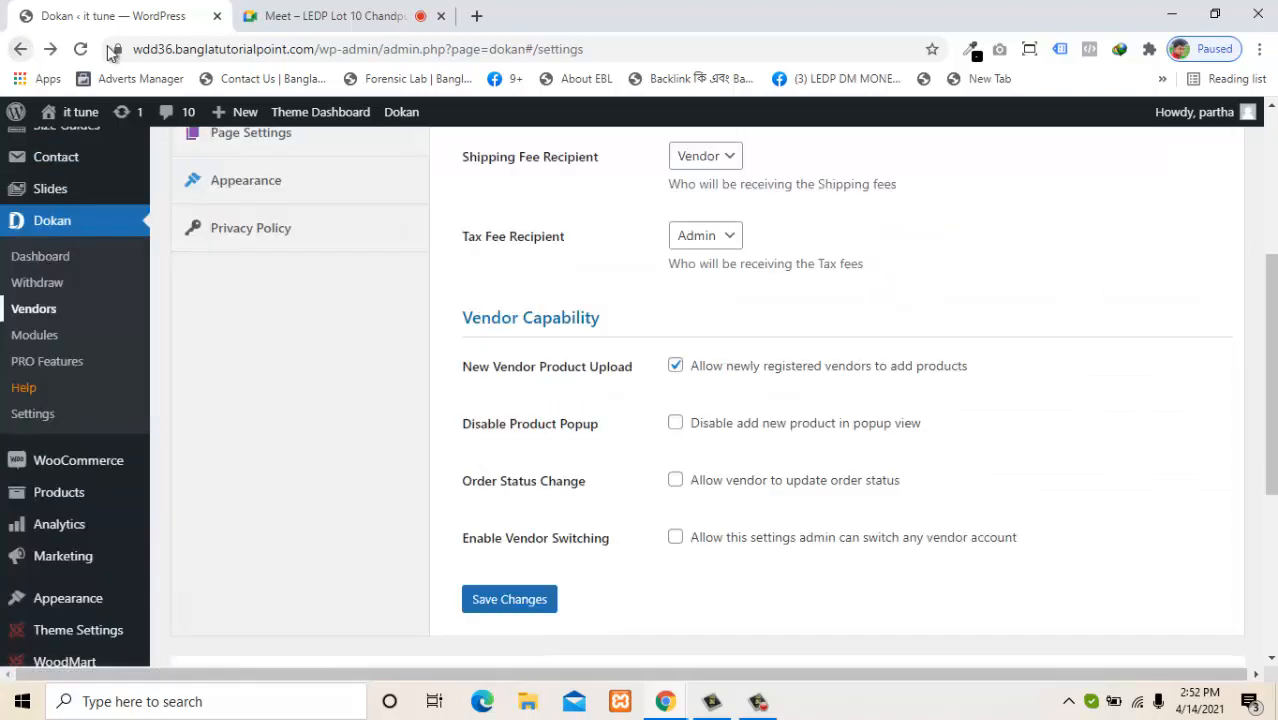
drag(1270, 350, 1250, 394)
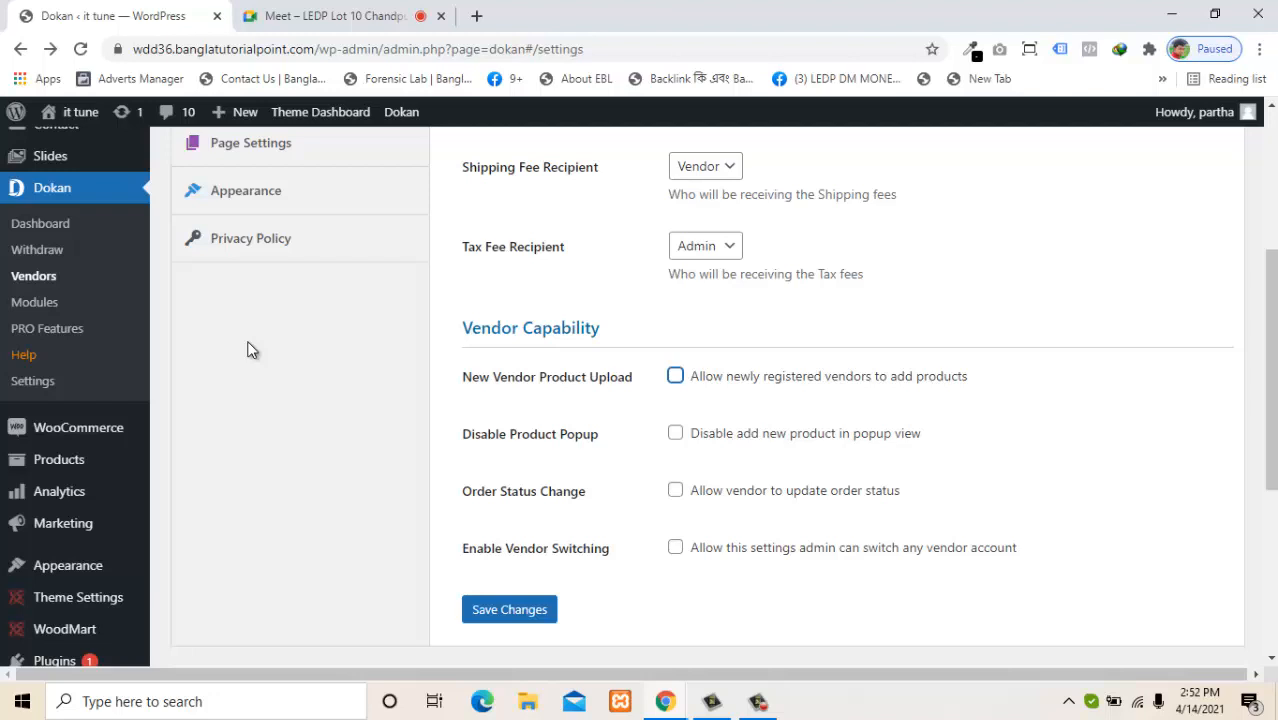
click(676, 376)
click(511, 607)
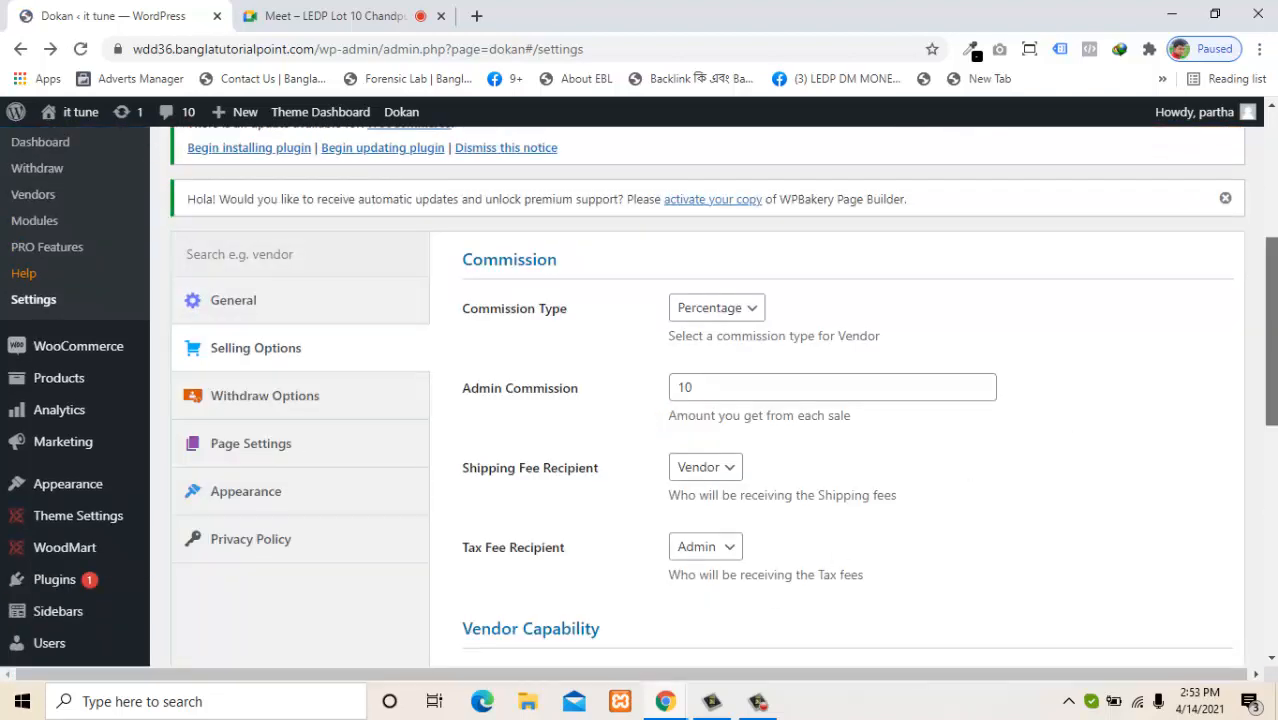
Save the setting that lets vendors update order status.
scroll(1272, 430, down, 3)
drag(1275, 420, 1275, 433)
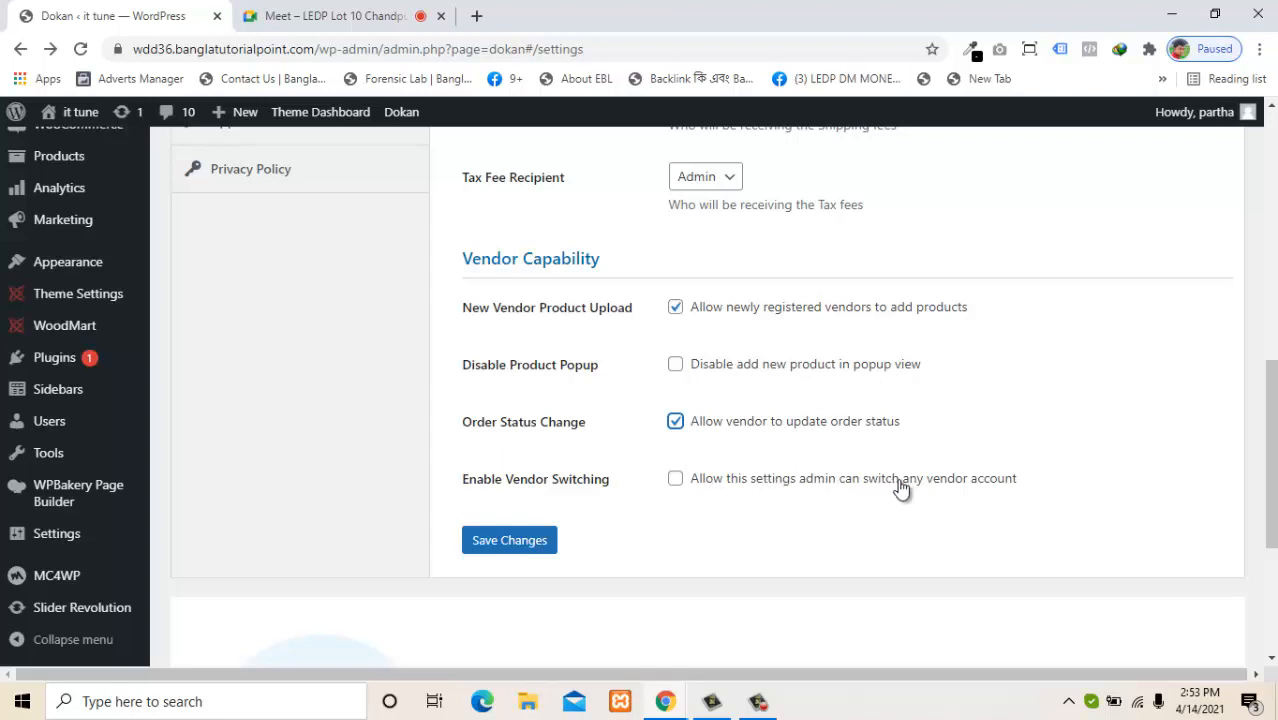
click(494, 549)
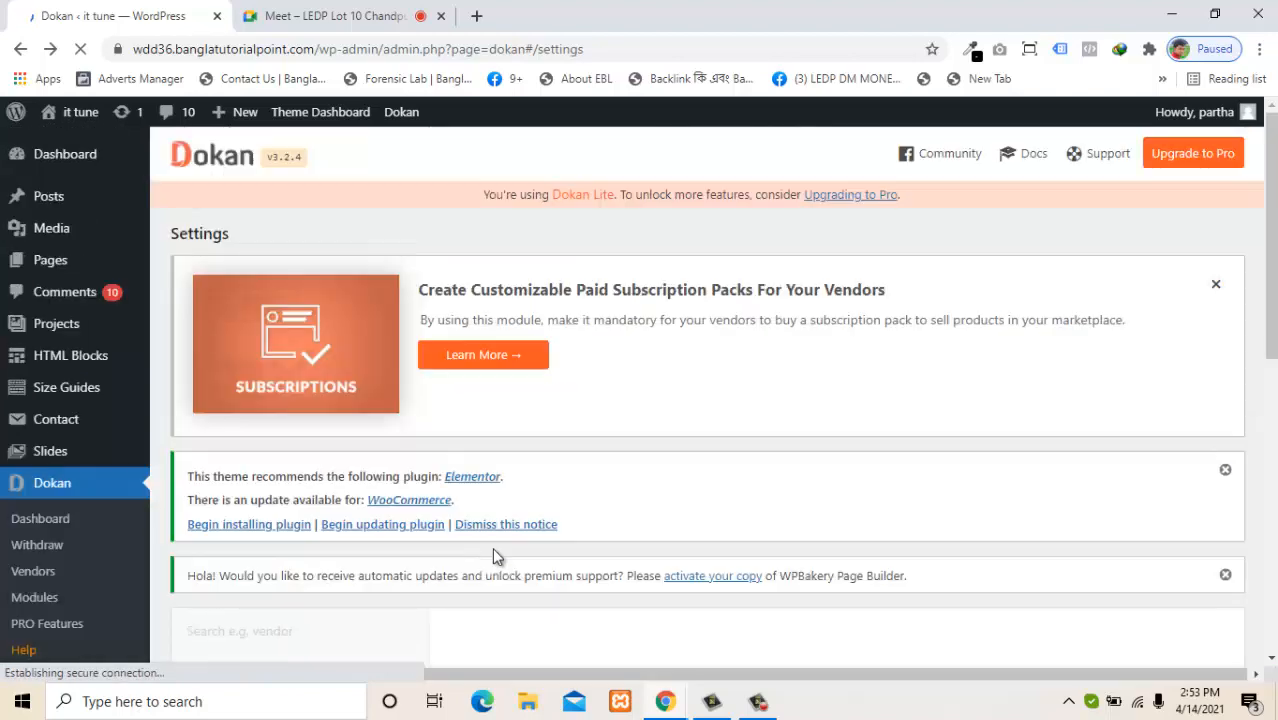
drag(1268, 358, 1266, 305)
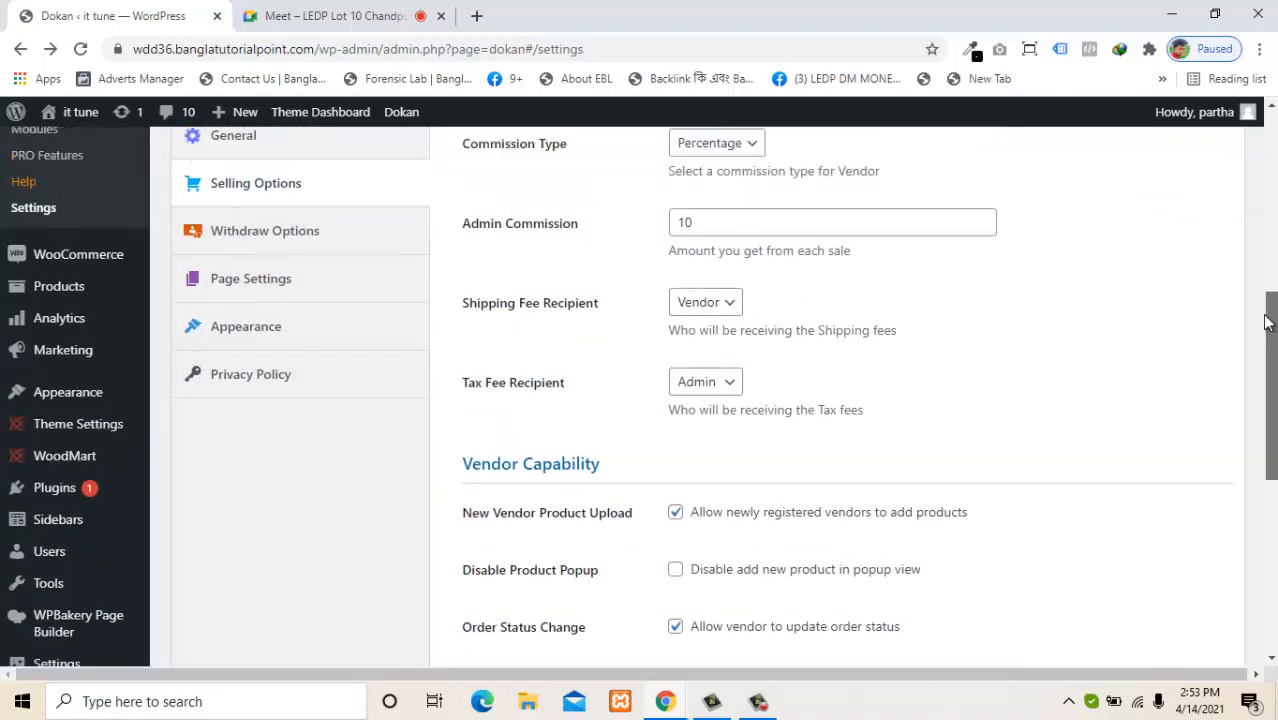
Look through the Withdraw and Page settings, then show Dokan's Appearance settings.
click(288, 318)
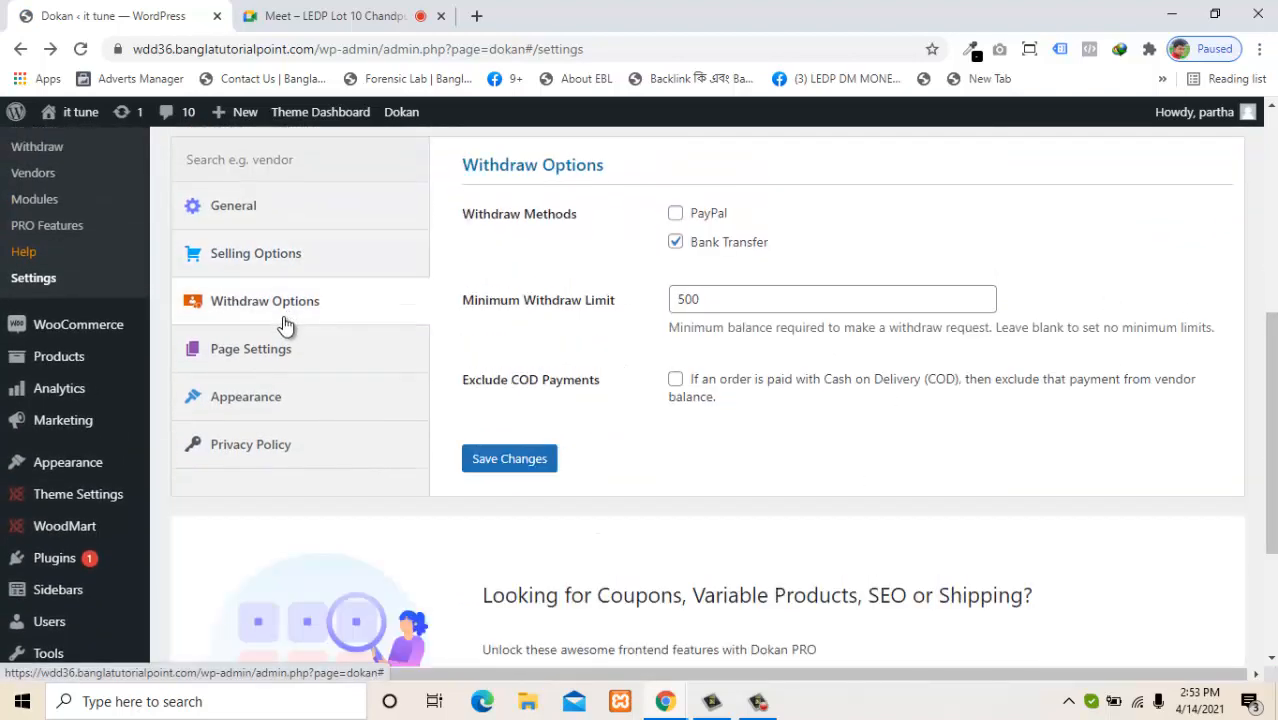
click(275, 352)
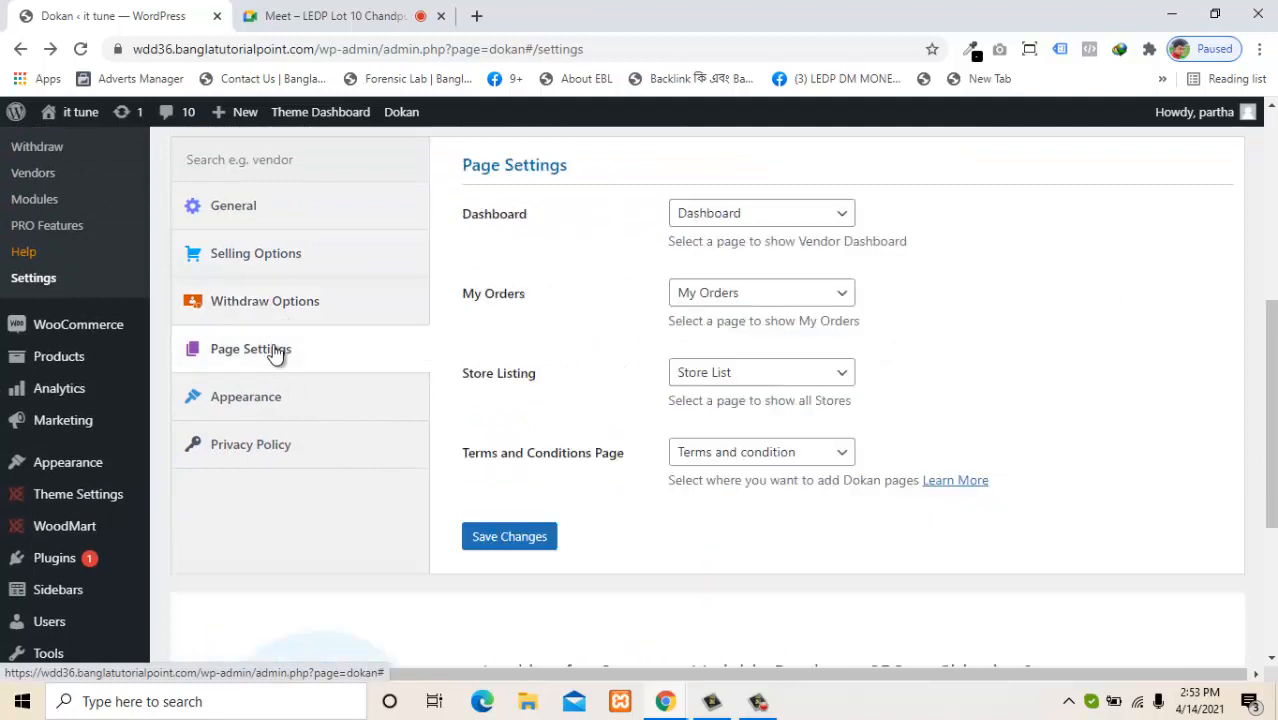
click(270, 401)
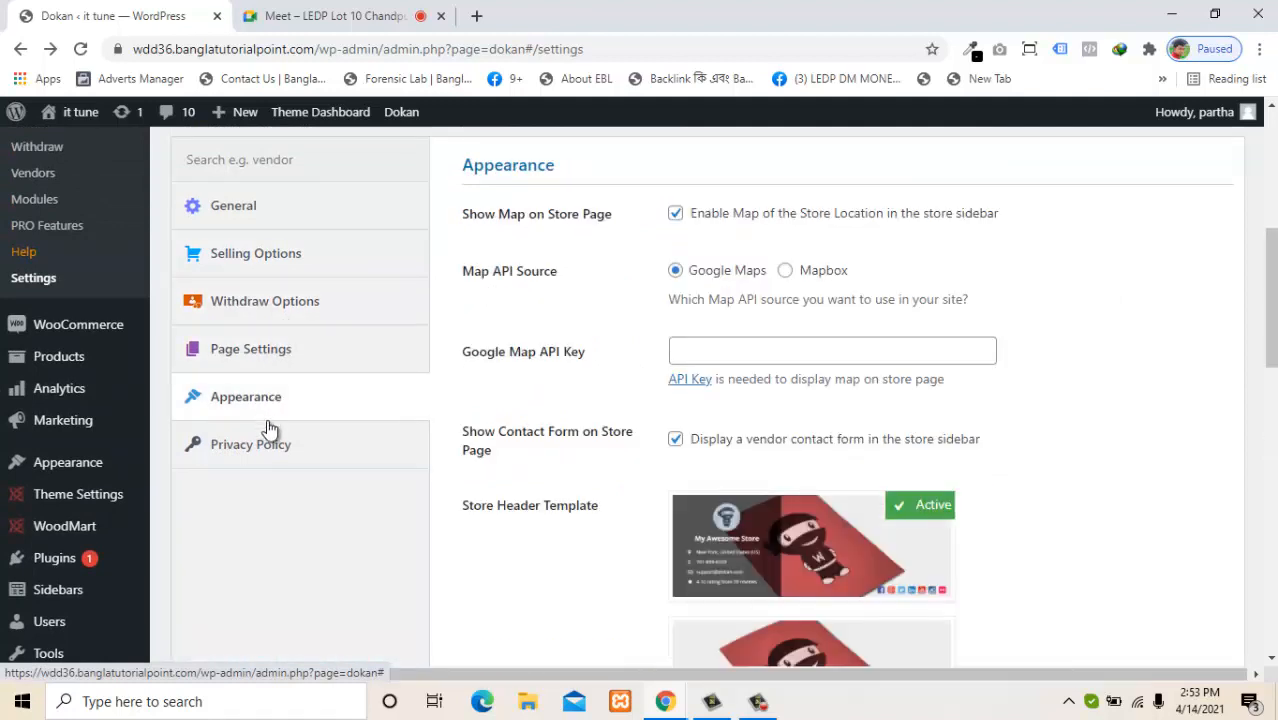
In the vendor dashboard window, try the product category list, then close the Add New Product form.
mouse_move(667, 703)
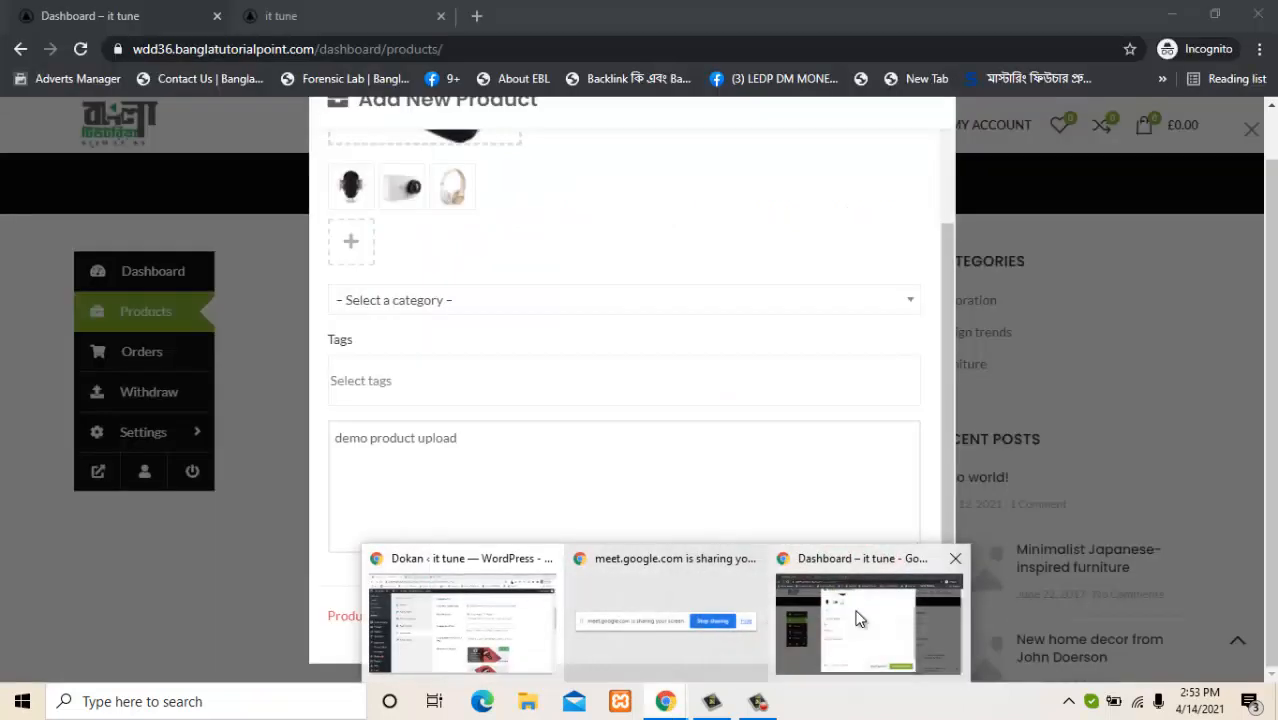
click(858, 618)
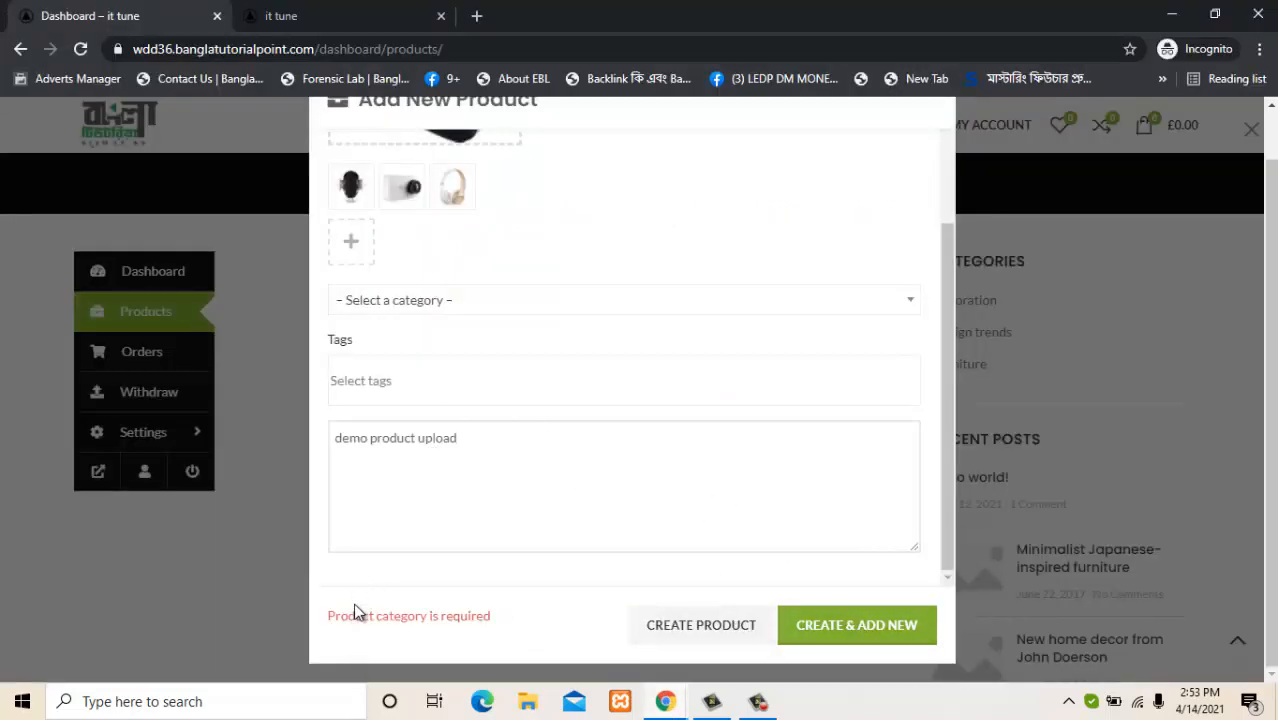
drag(344, 616, 475, 615)
click(519, 608)
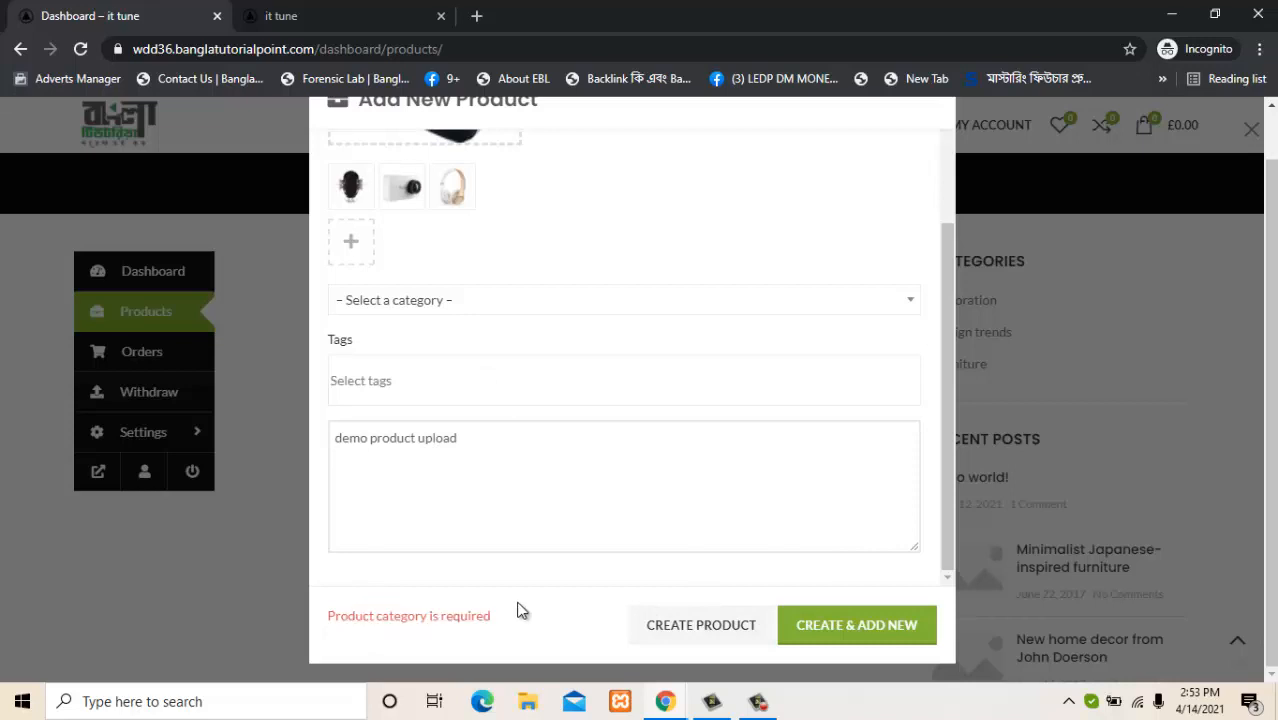
click(456, 318)
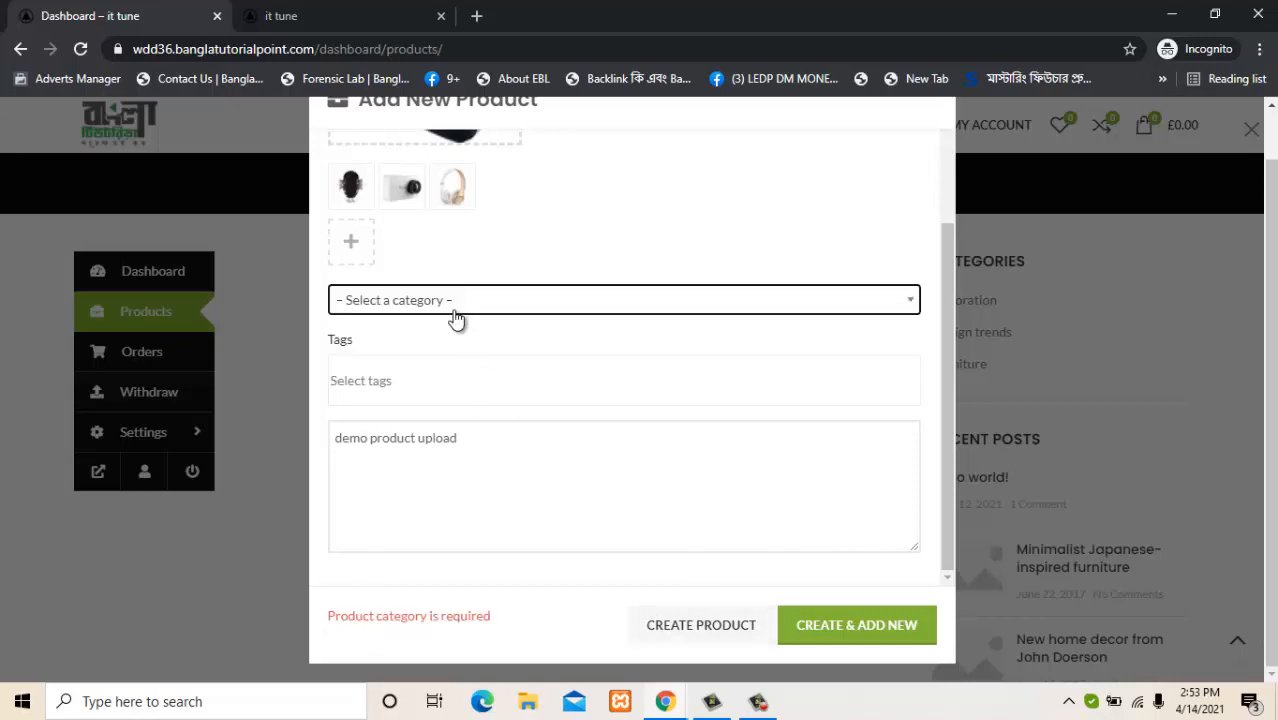
click(456, 318)
click(456, 318)
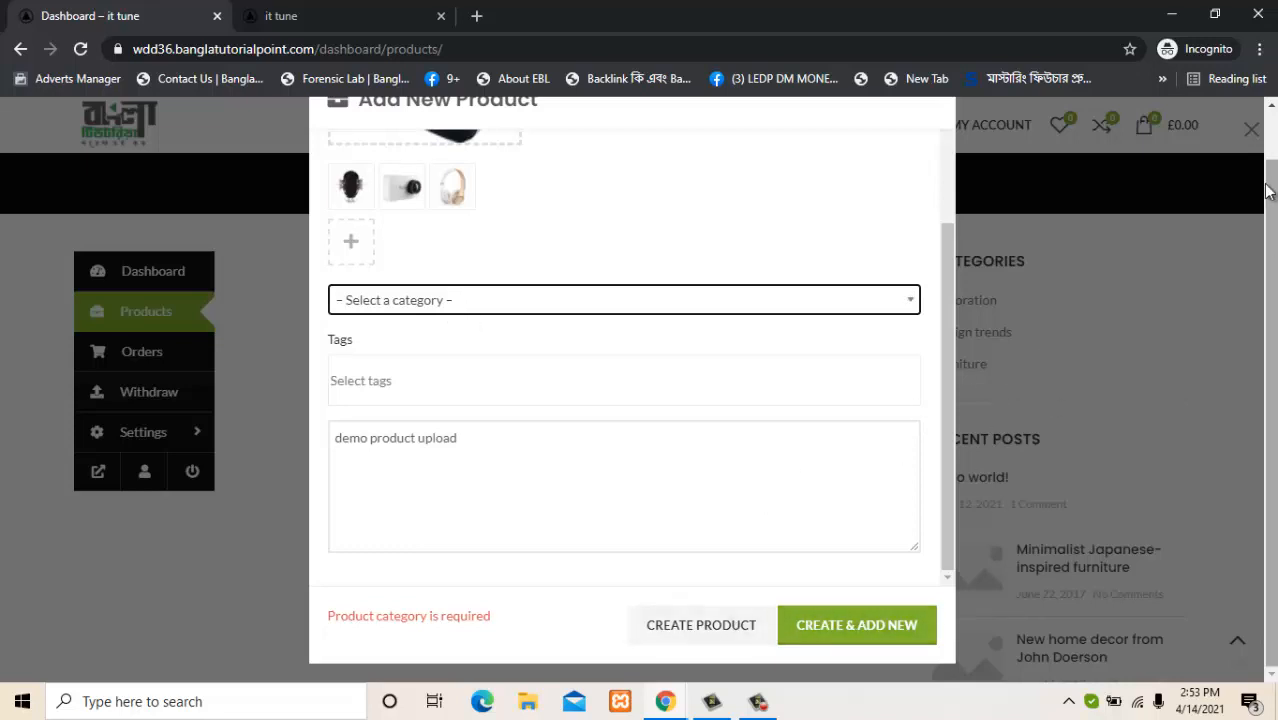
click(1251, 128)
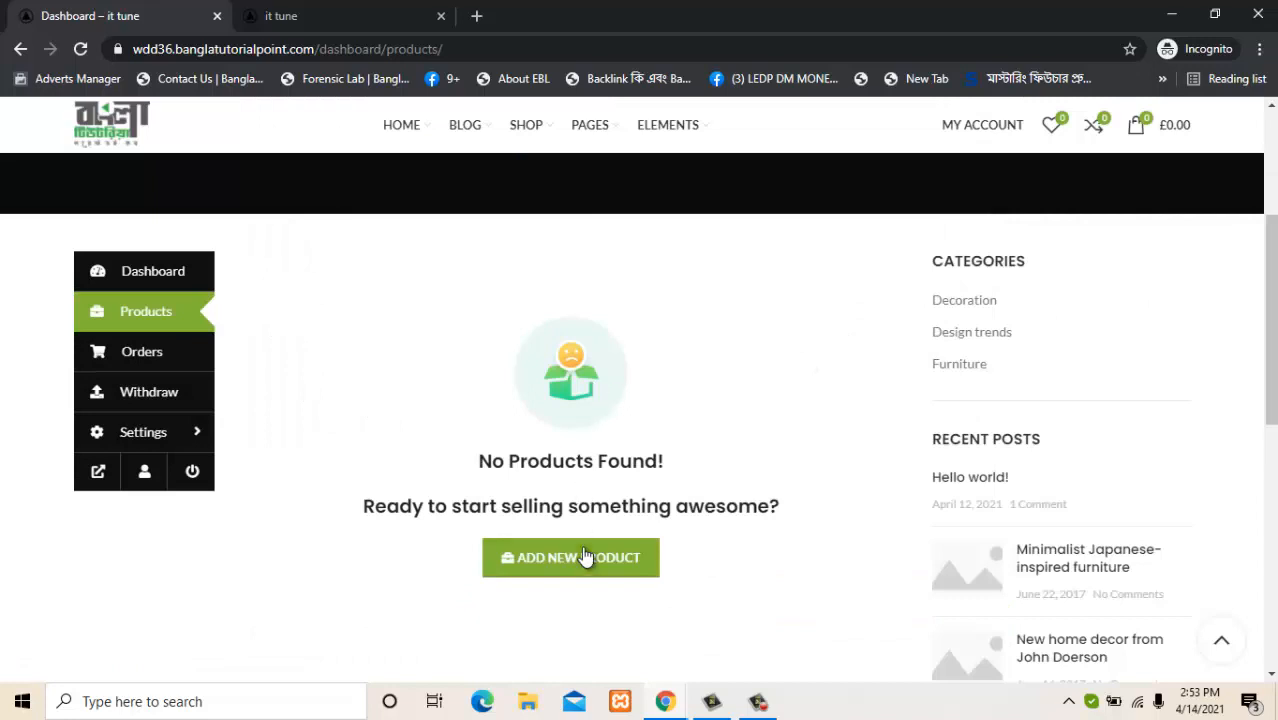
Reload the products page, reopen Add New Product, try the category dropdown again, then close it.
click(80, 48)
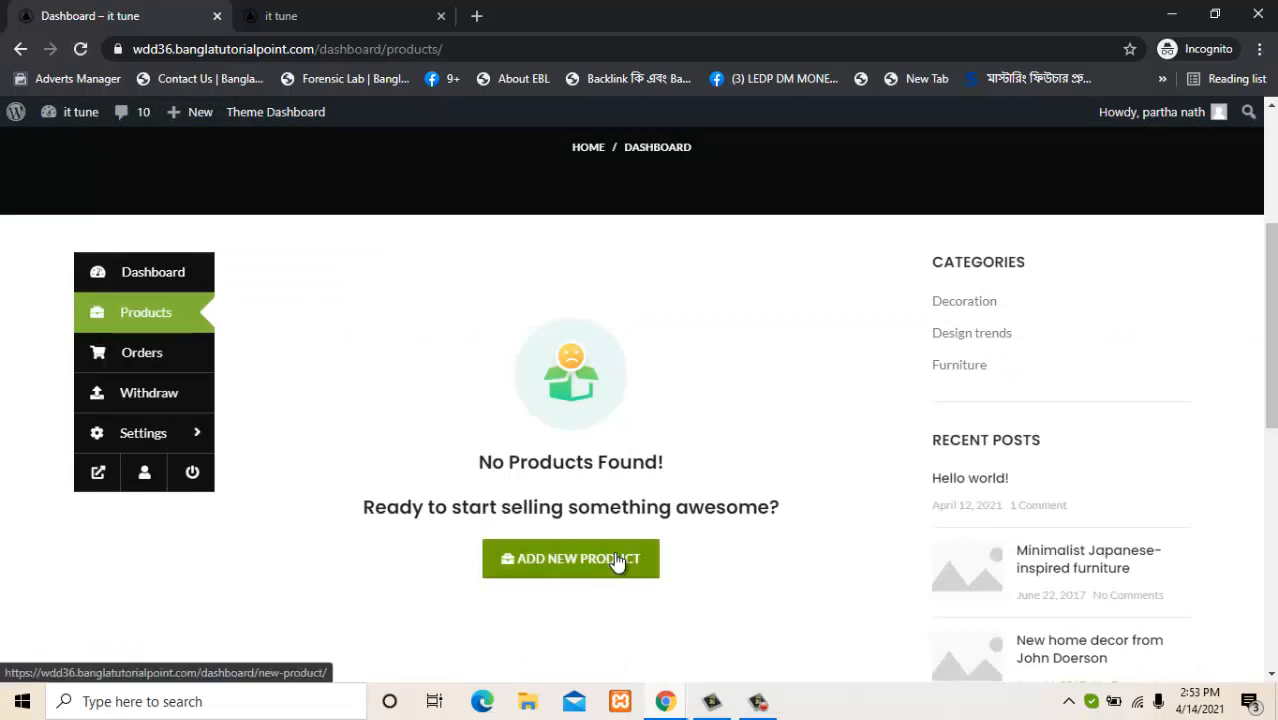
click(617, 563)
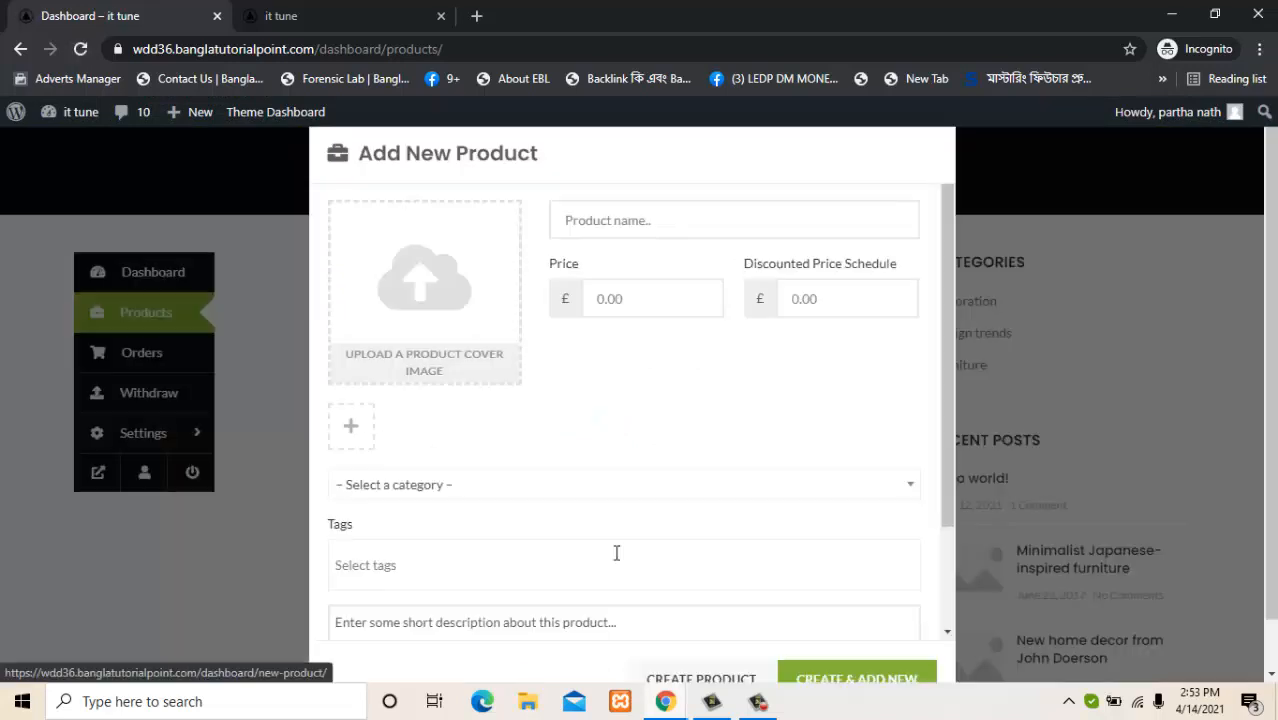
click(588, 487)
click(588, 487)
click(588, 487)
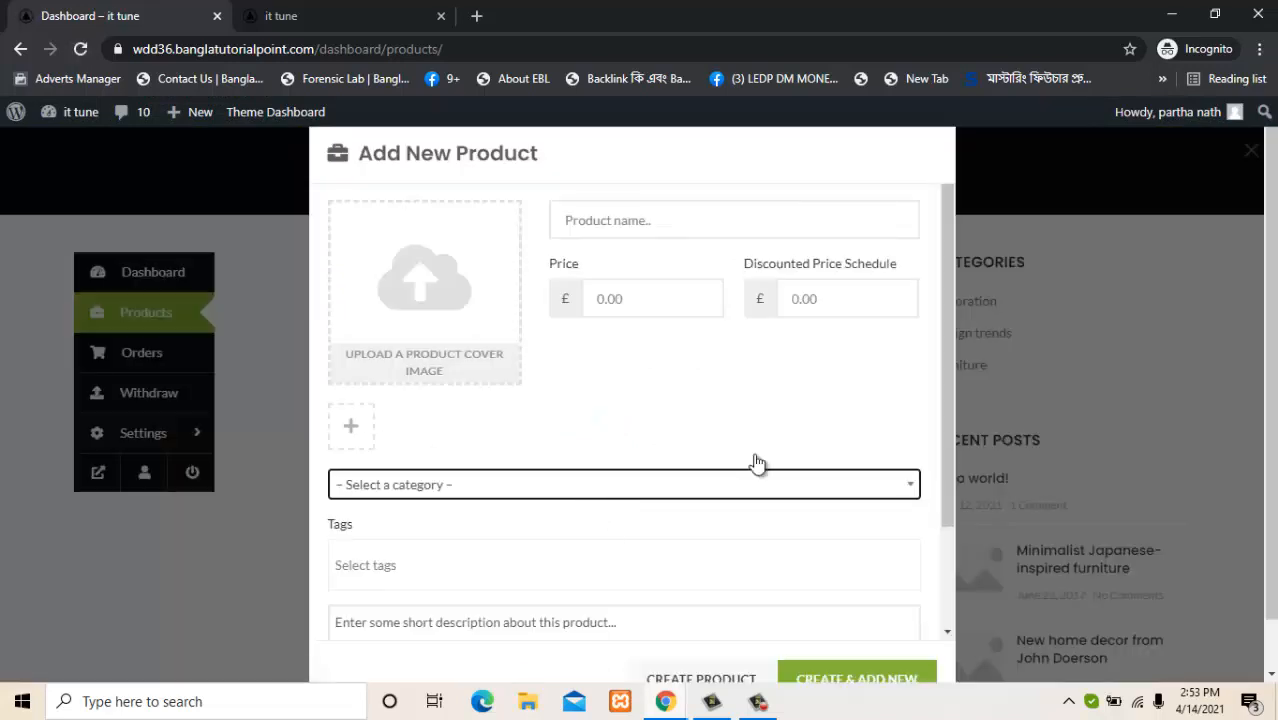
click(912, 494)
click(912, 494)
drag(949, 460, 941, 572)
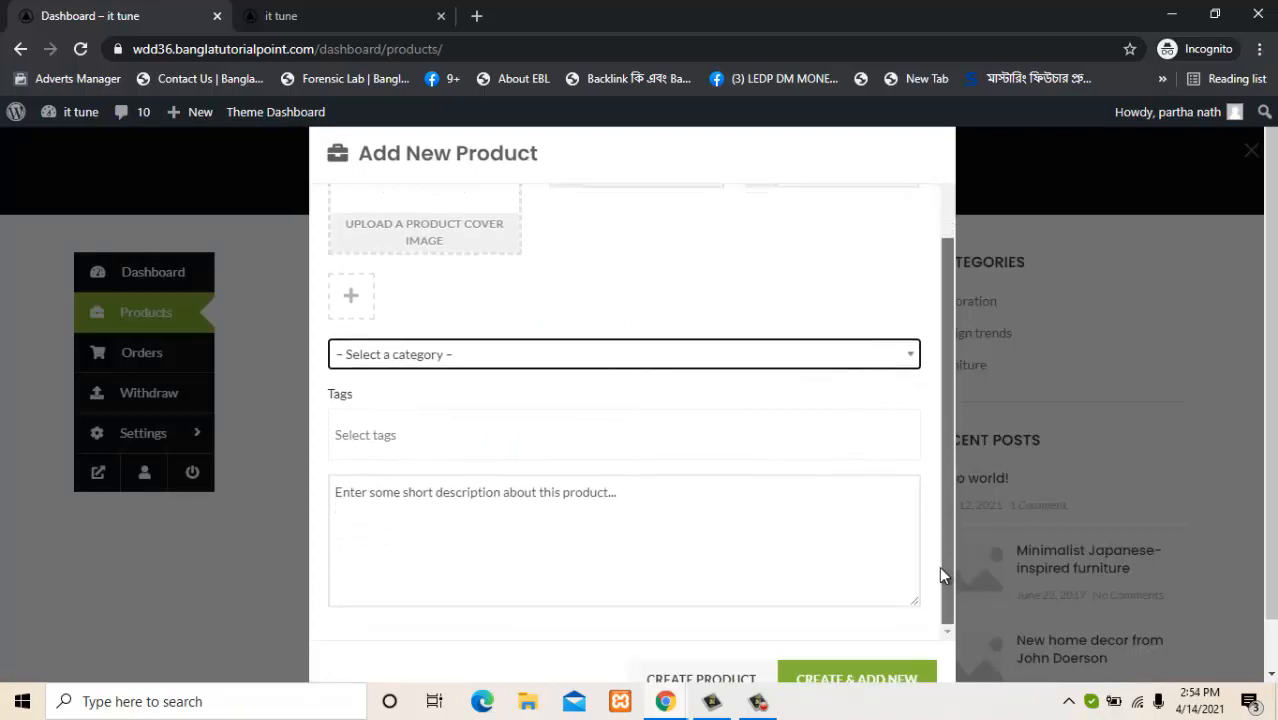
click(715, 449)
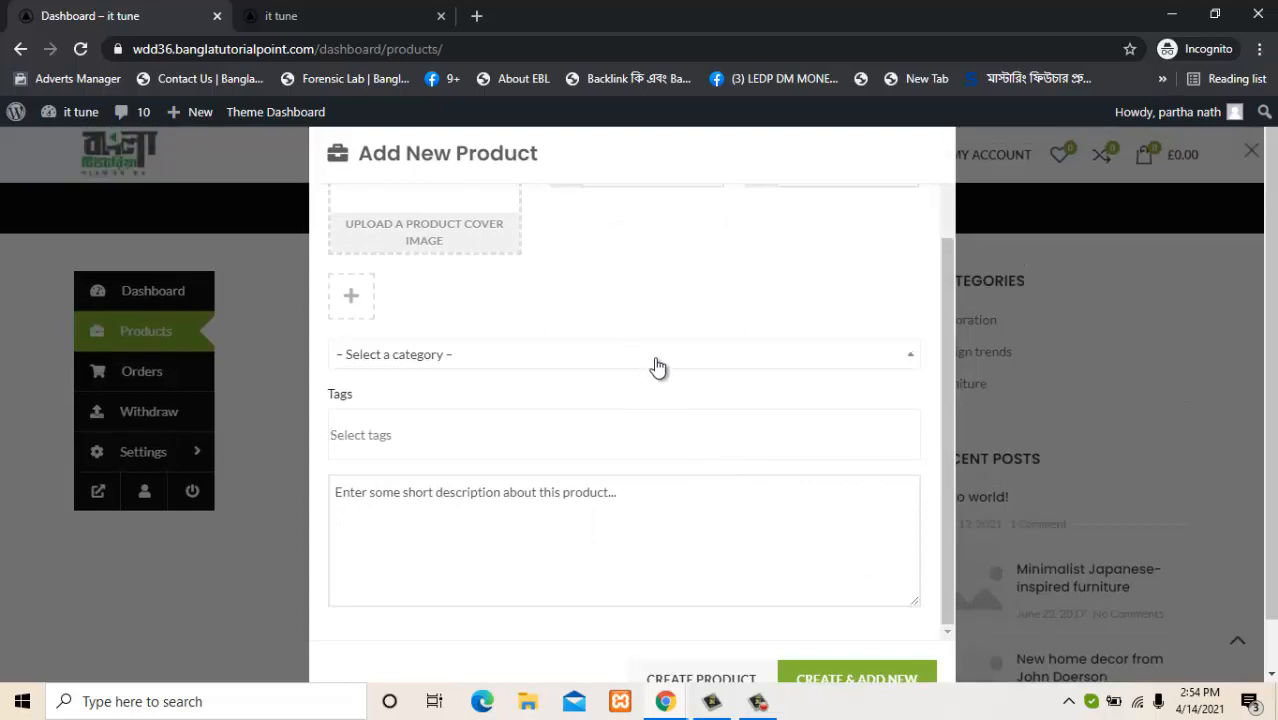
click(686, 369)
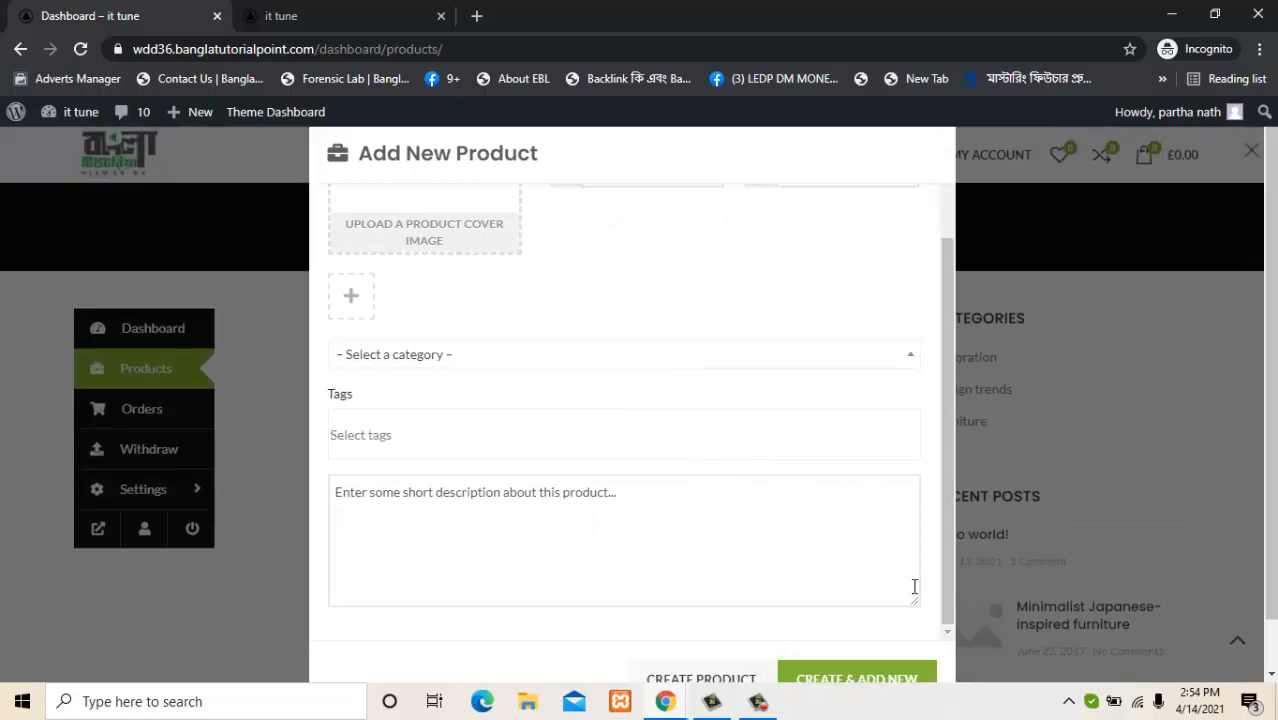
drag(948, 582, 944, 662)
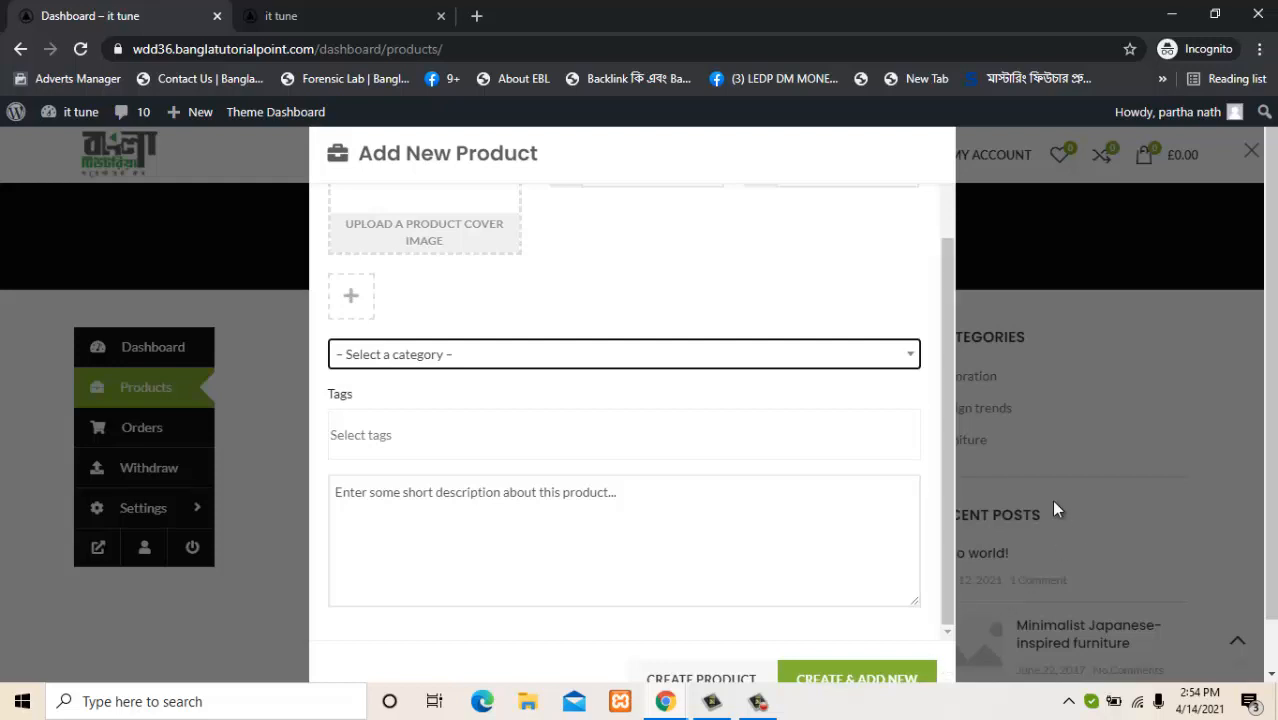
click(1075, 233)
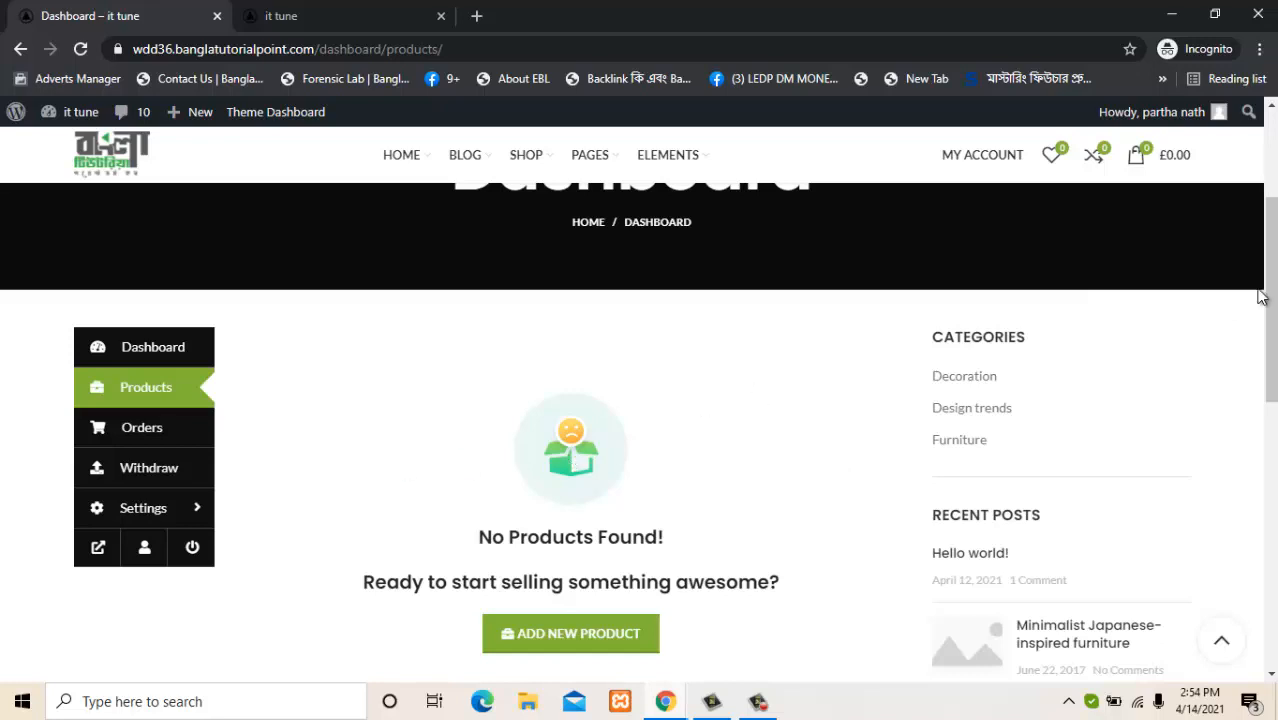
Scroll the empty products page and bring up the screen recorder controls.
scroll(1262, 297, down, 4)
scroll(1271, 305, up, 2)
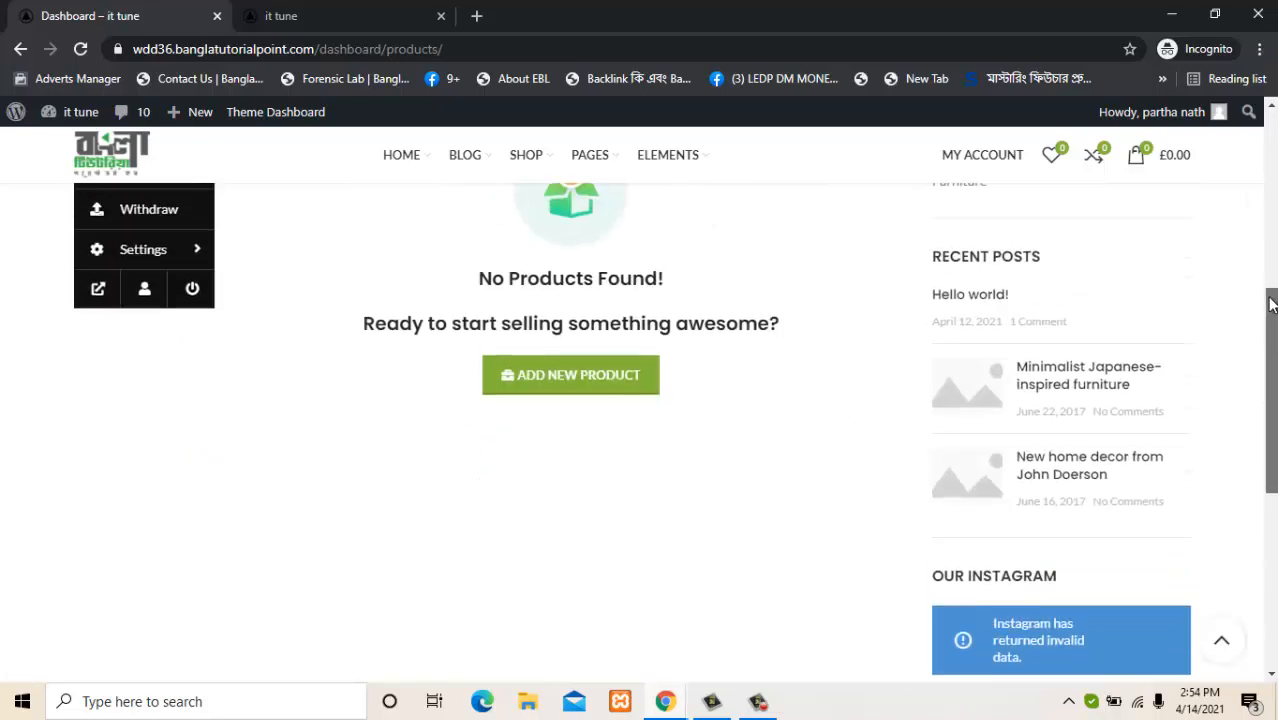
drag(1270, 305, 1270, 237)
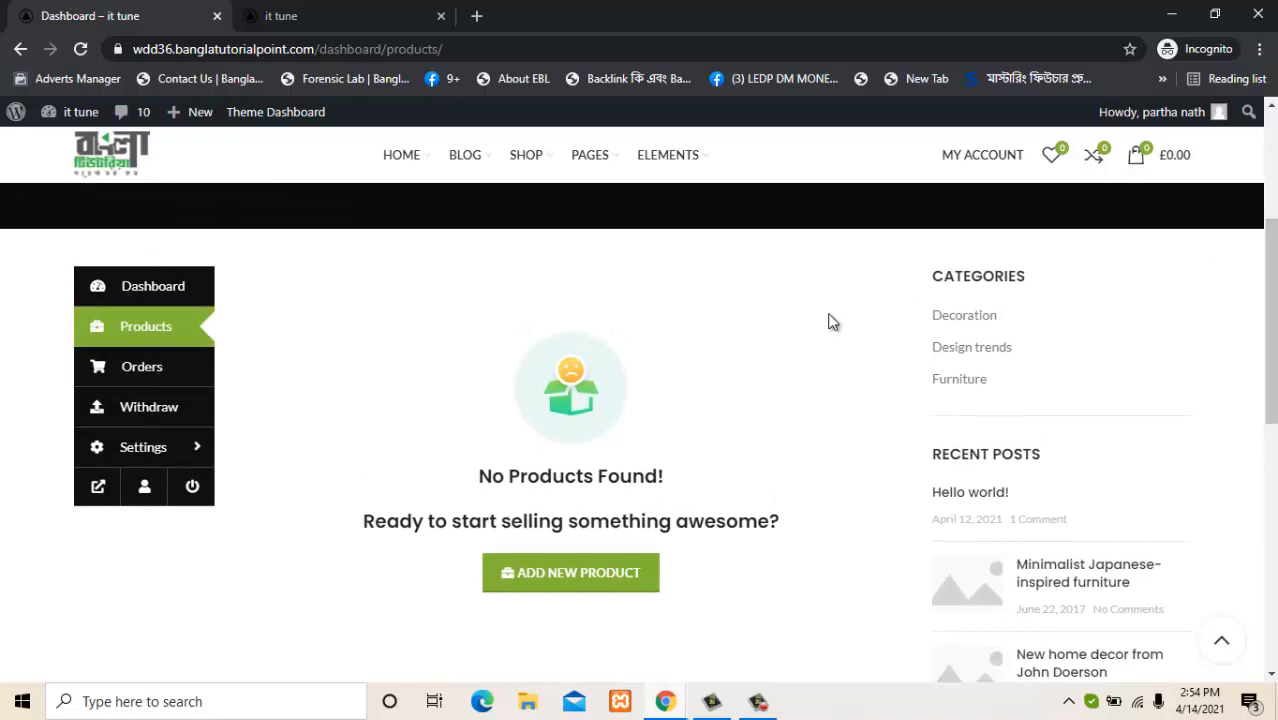
click(759, 704)
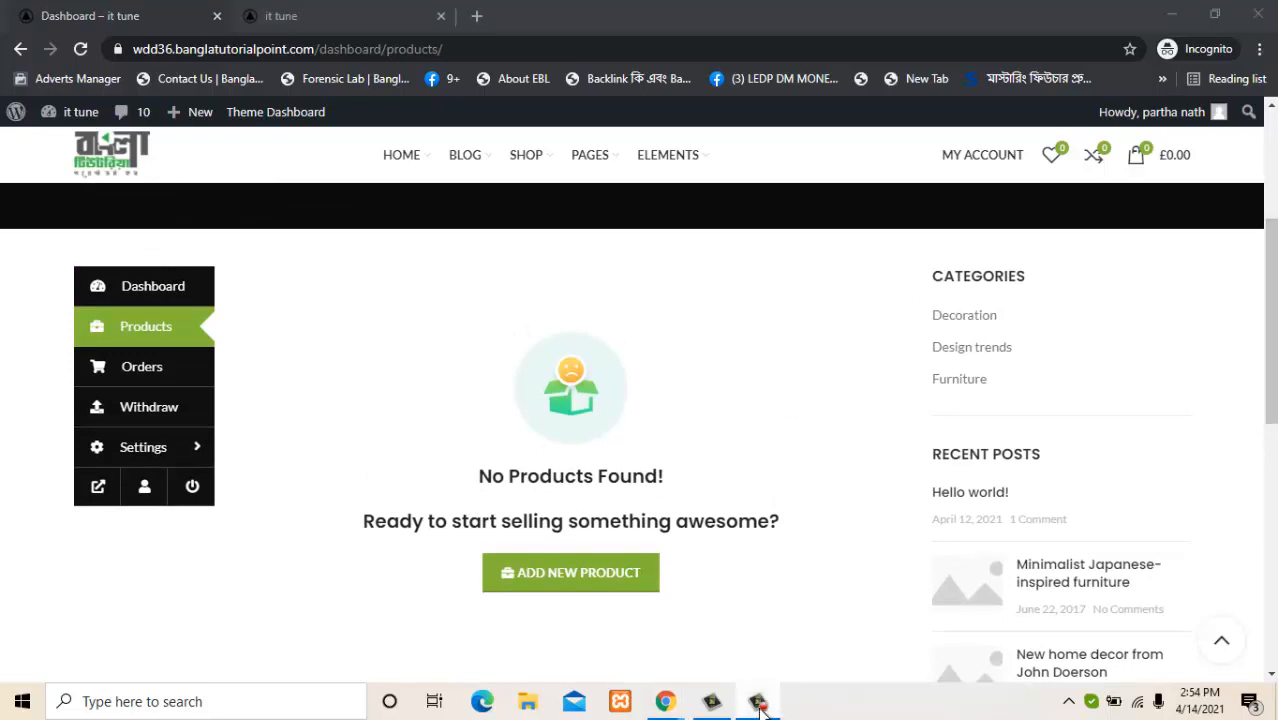
click(760, 707)
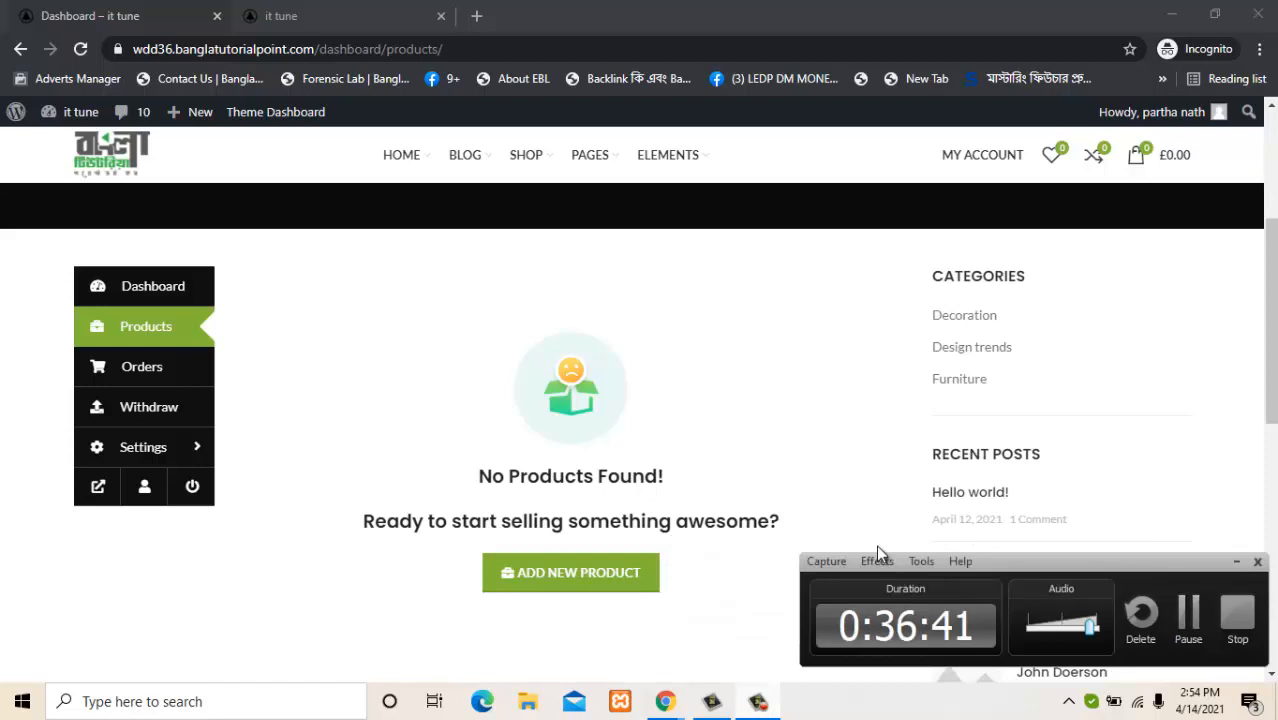
Pause the recording, read the Vendor Store Category docs page, and close that tab.
click(1187, 613)
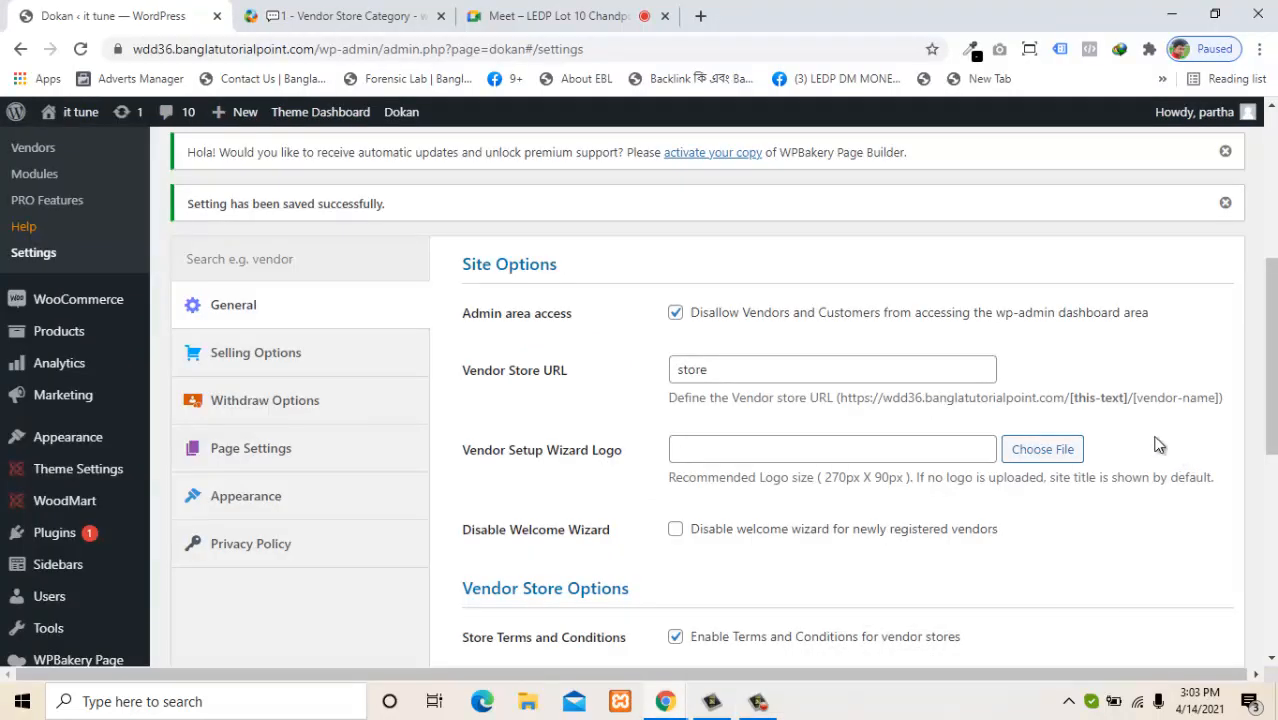
click(378, 16)
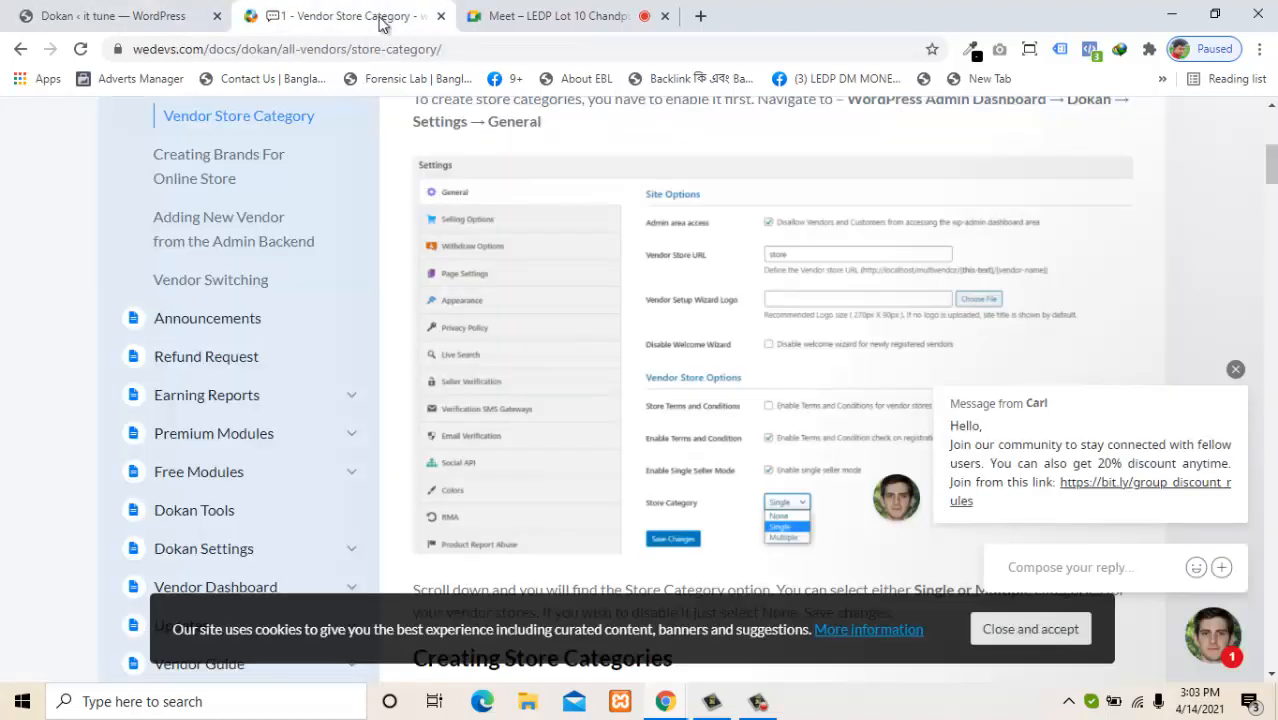
scroll(1272, 172, up, 1)
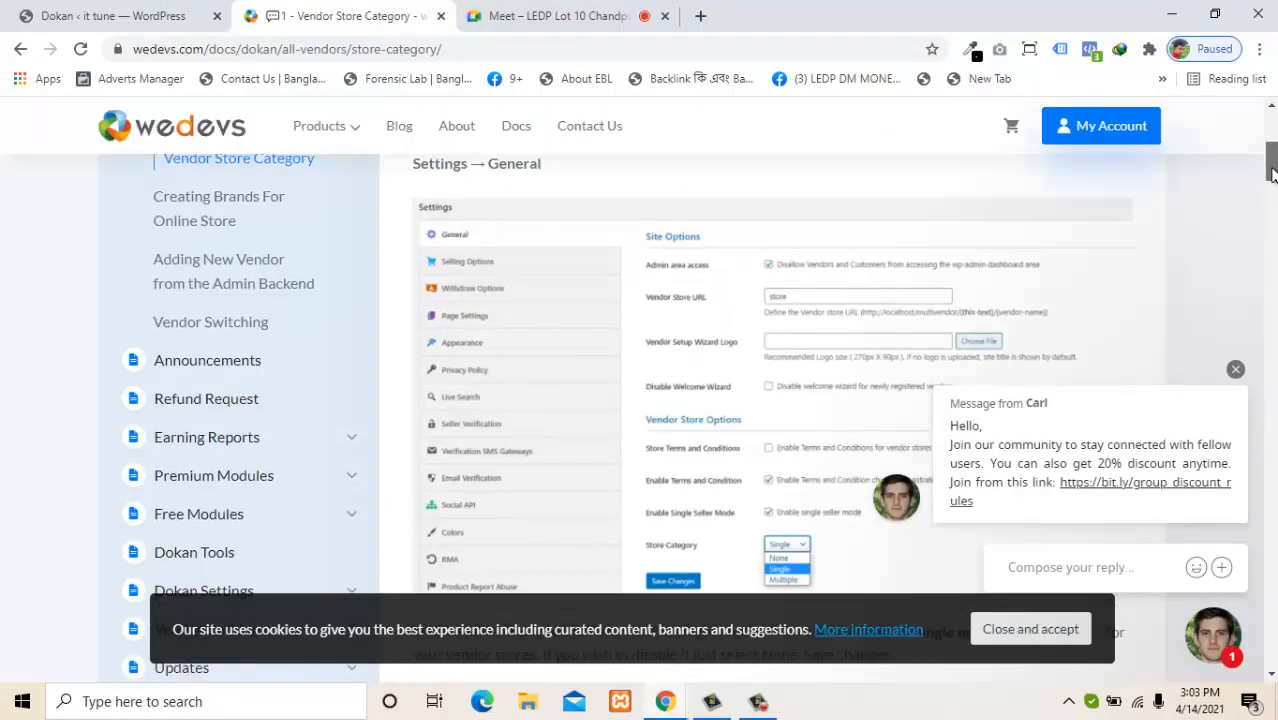
scroll(1272, 172, up, 1)
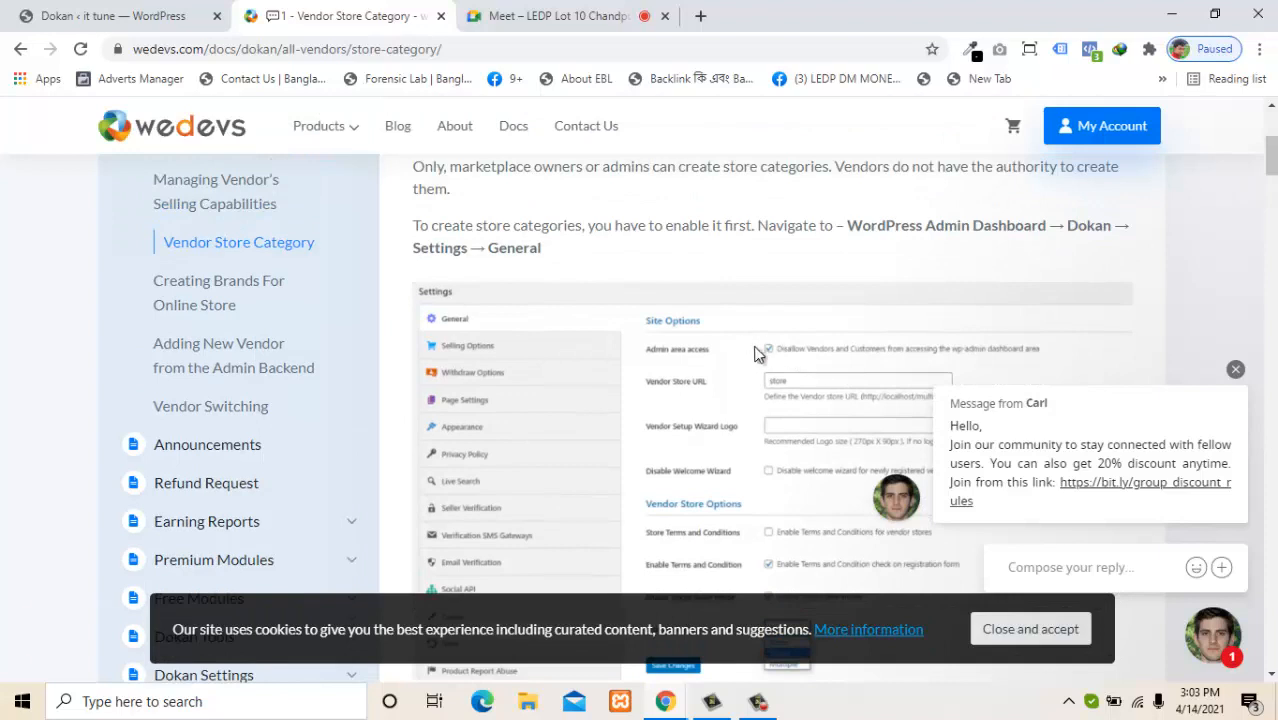
click(437, 22)
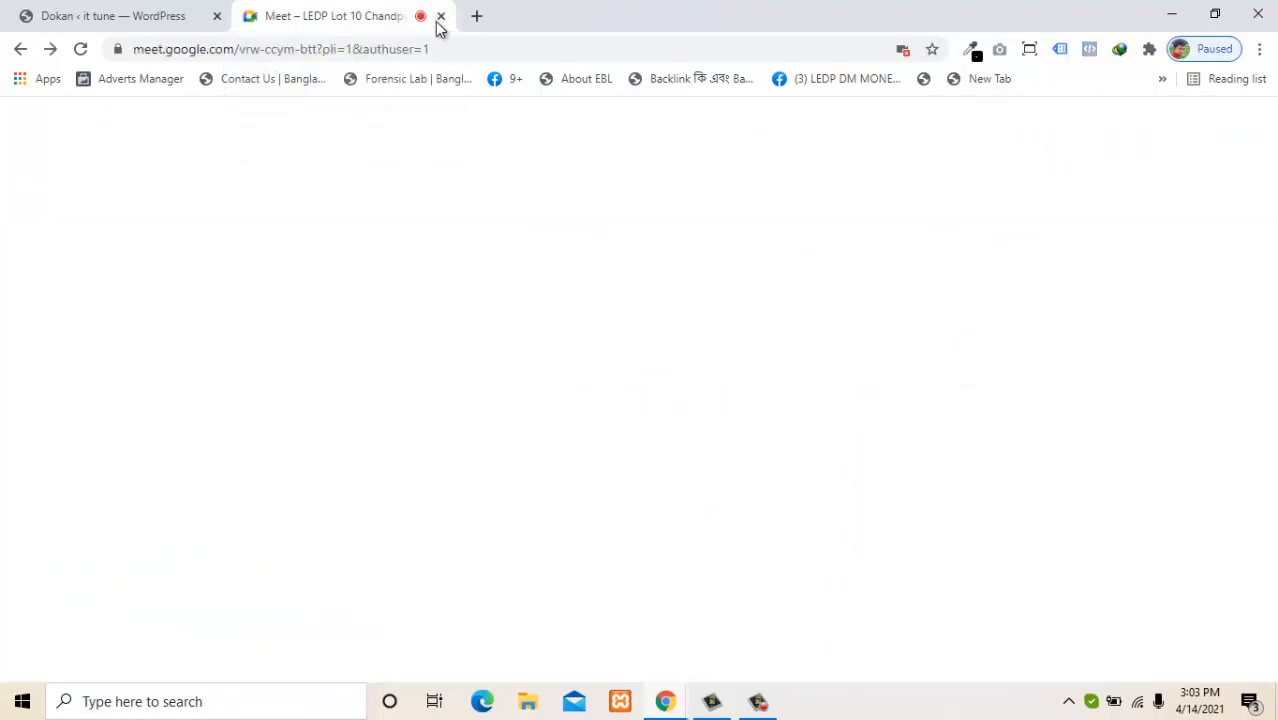
Keep vendors and customers disallowed from wp-admin and save the Dokan general settings.
click(180, 12)
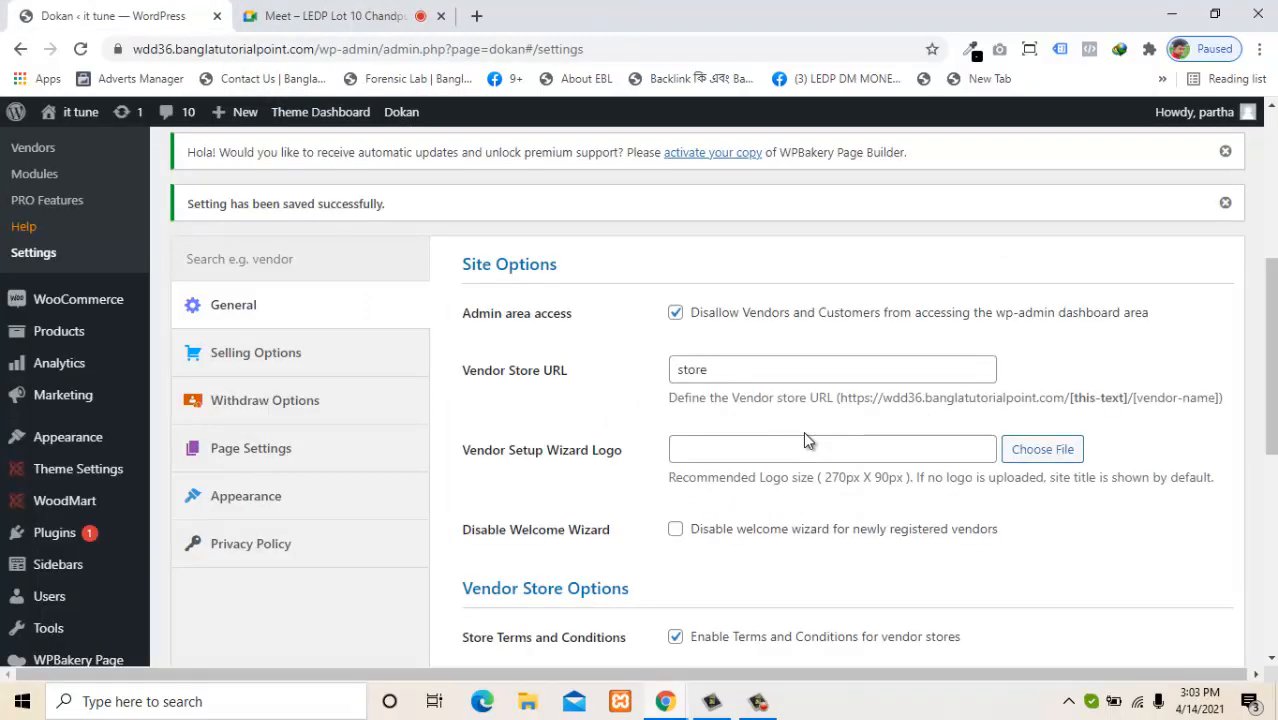
click(675, 314)
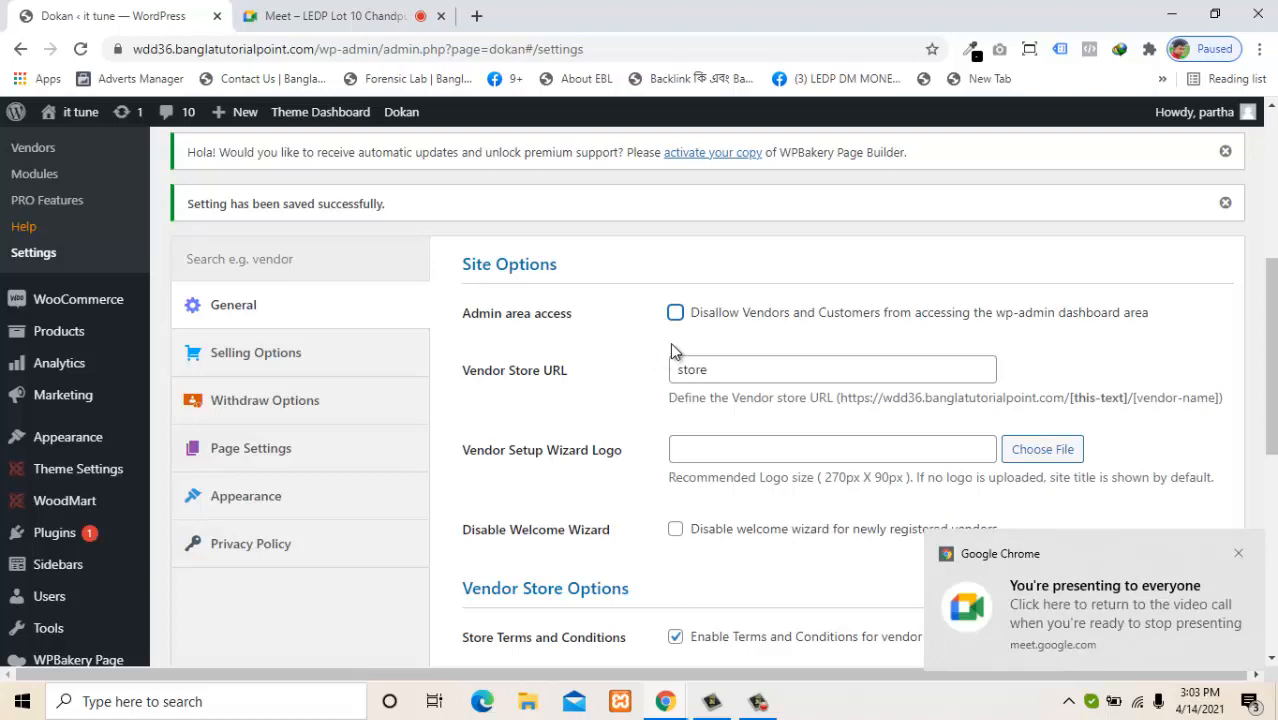
click(677, 315)
drag(1271, 337, 1237, 475)
click(526, 392)
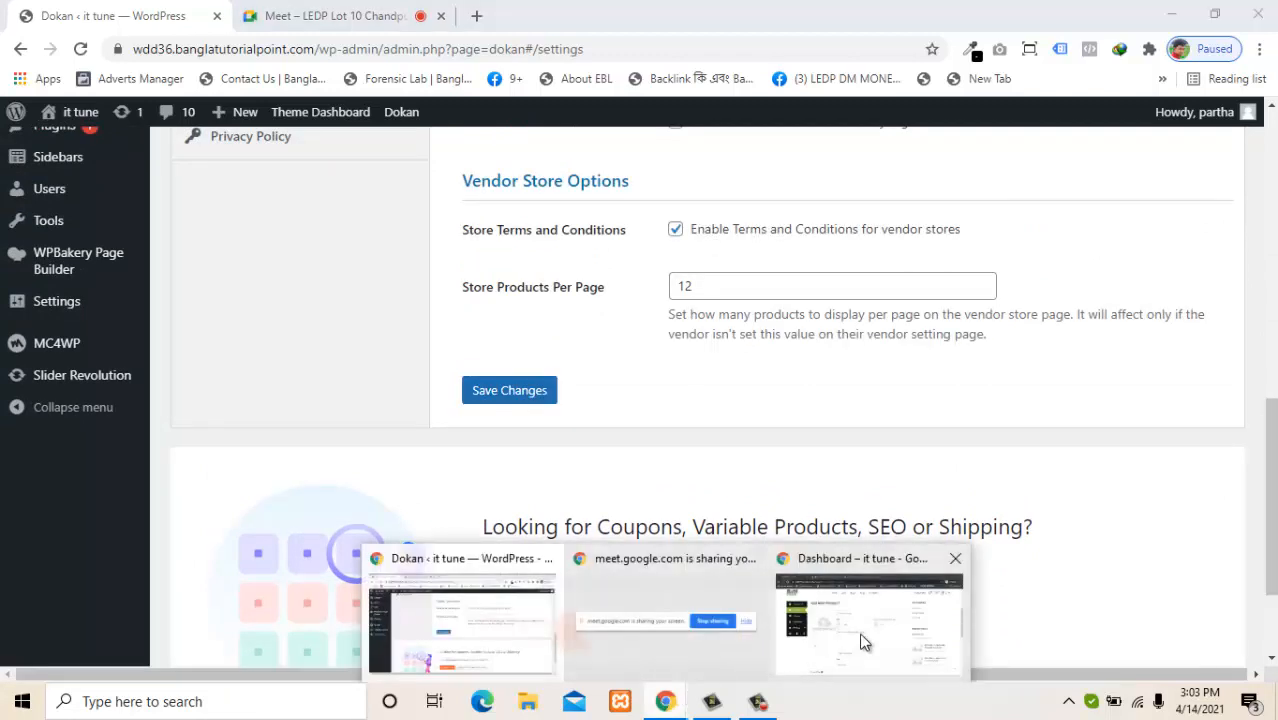
Reload the vendor's Add New Product page and check its product category list.
click(868, 620)
click(84, 49)
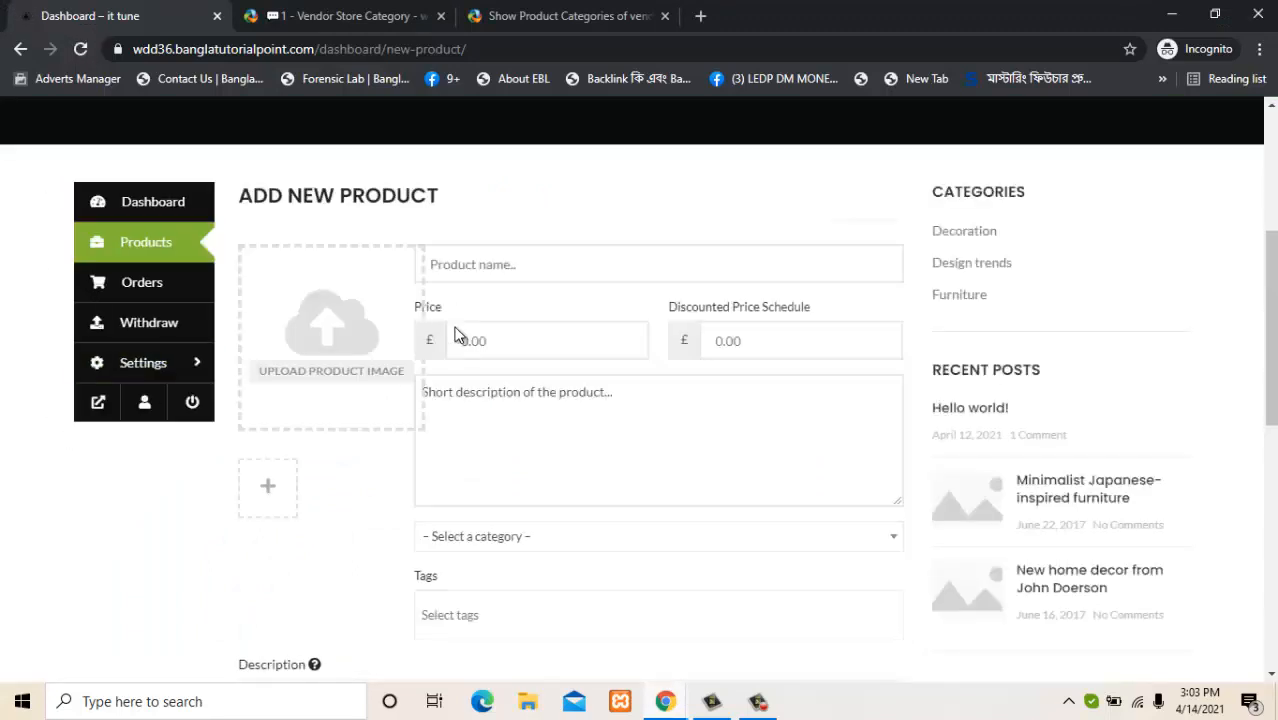
click(504, 538)
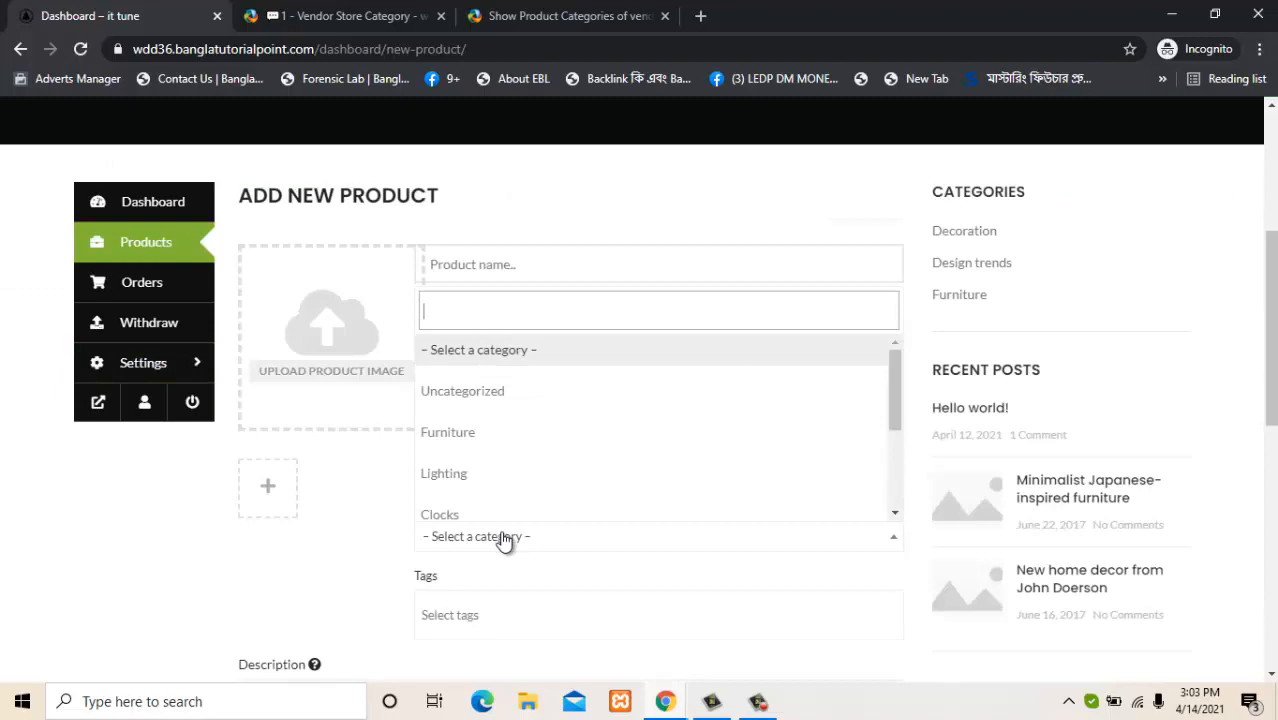
click(504, 538)
Return to the Dokan settings window and review the saved General settings.
mouse_move(665, 705)
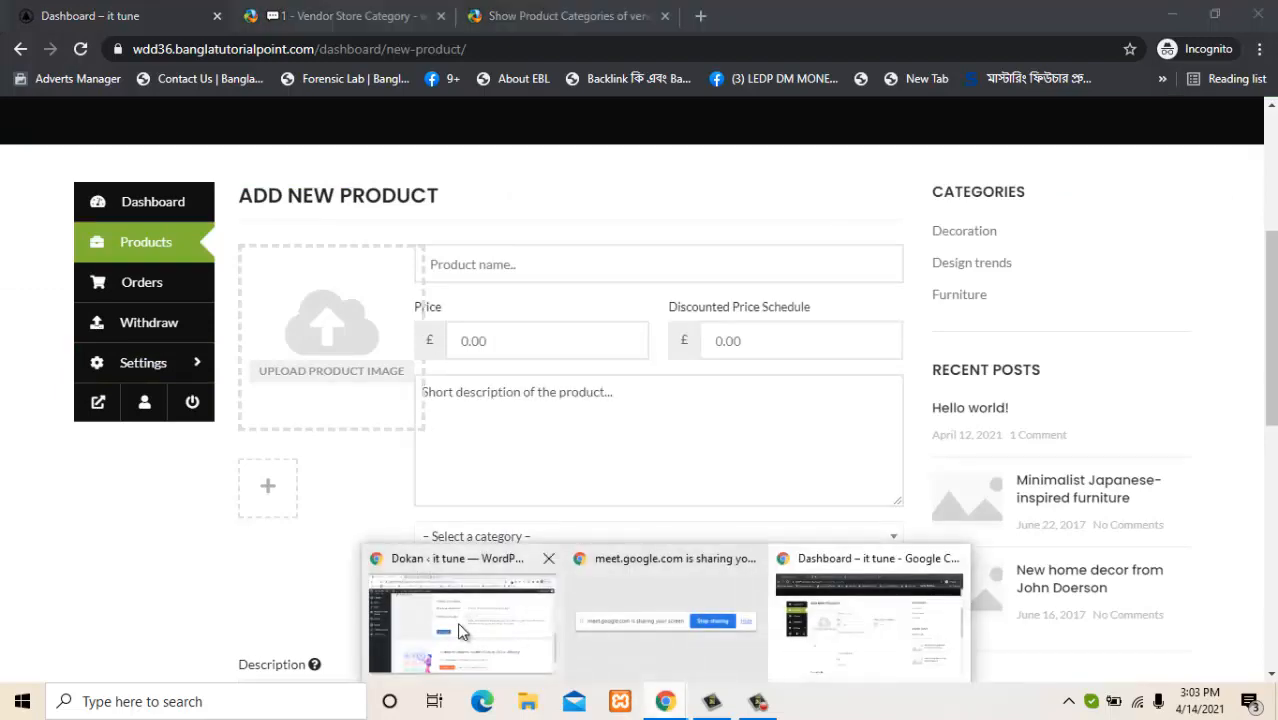
click(460, 630)
scroll(1249, 349, up, 7)
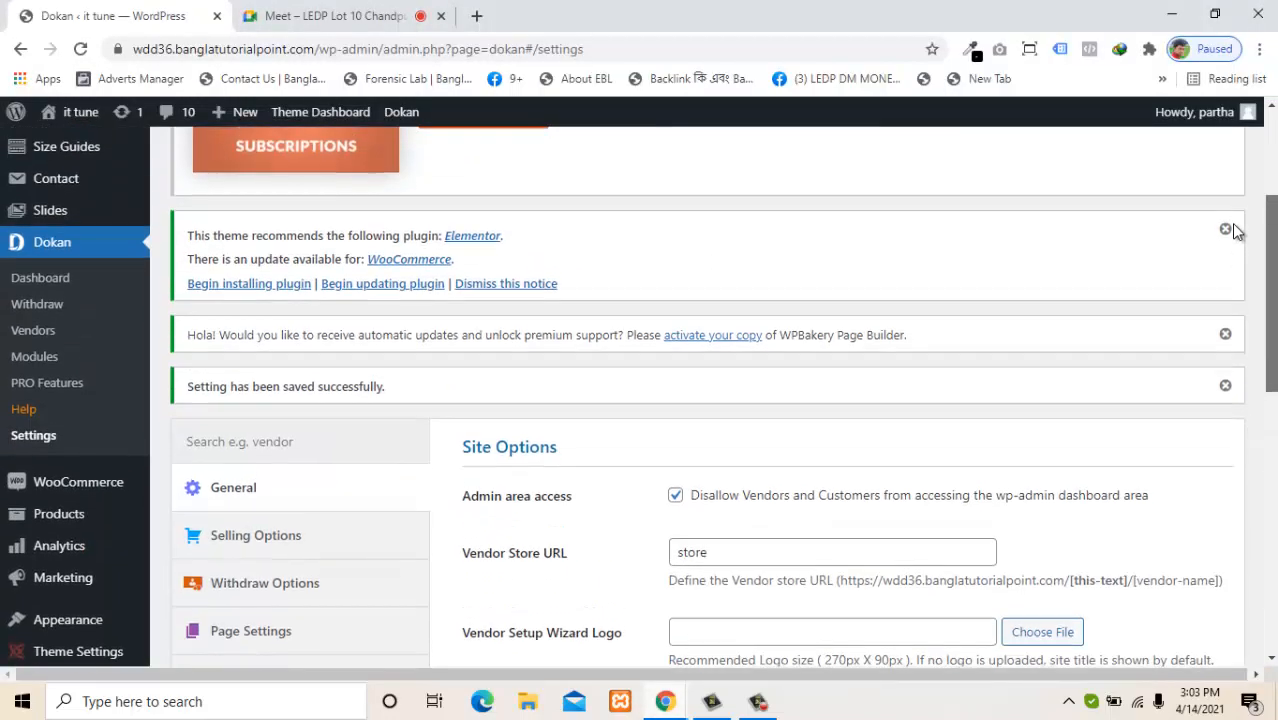
scroll(1233, 260, down, 3)
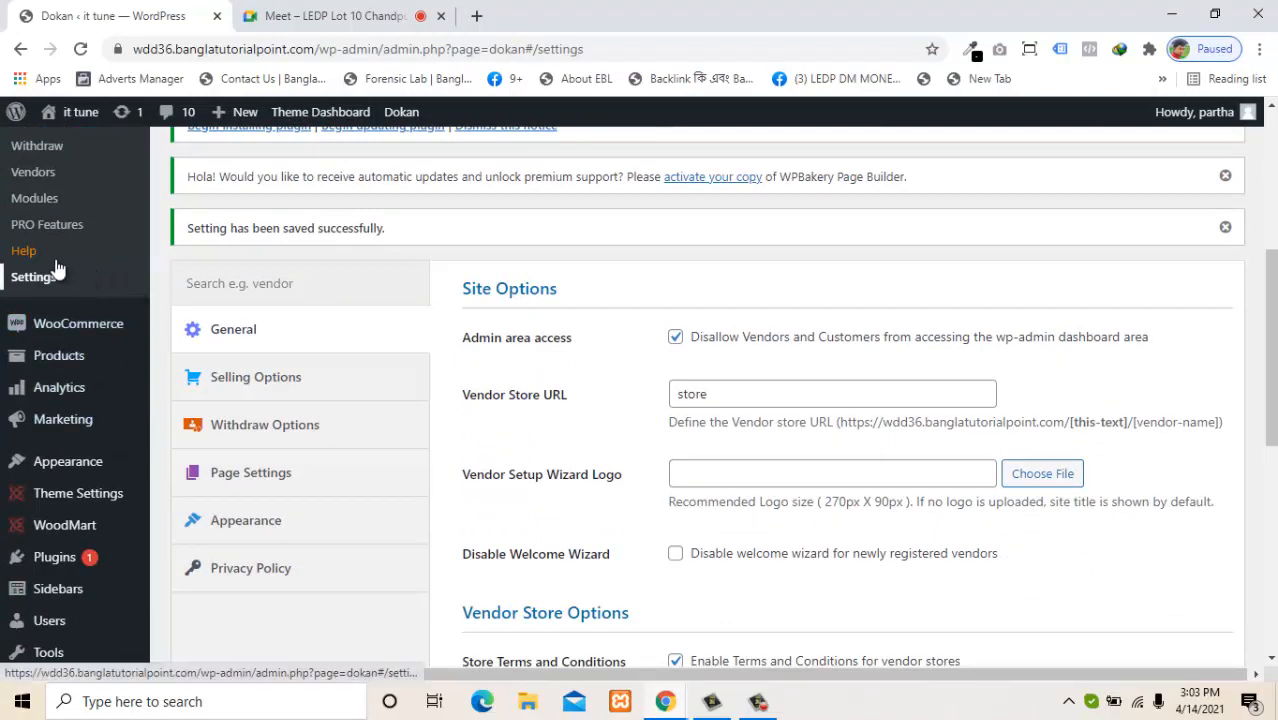
scroll(1255, 280, up, 2)
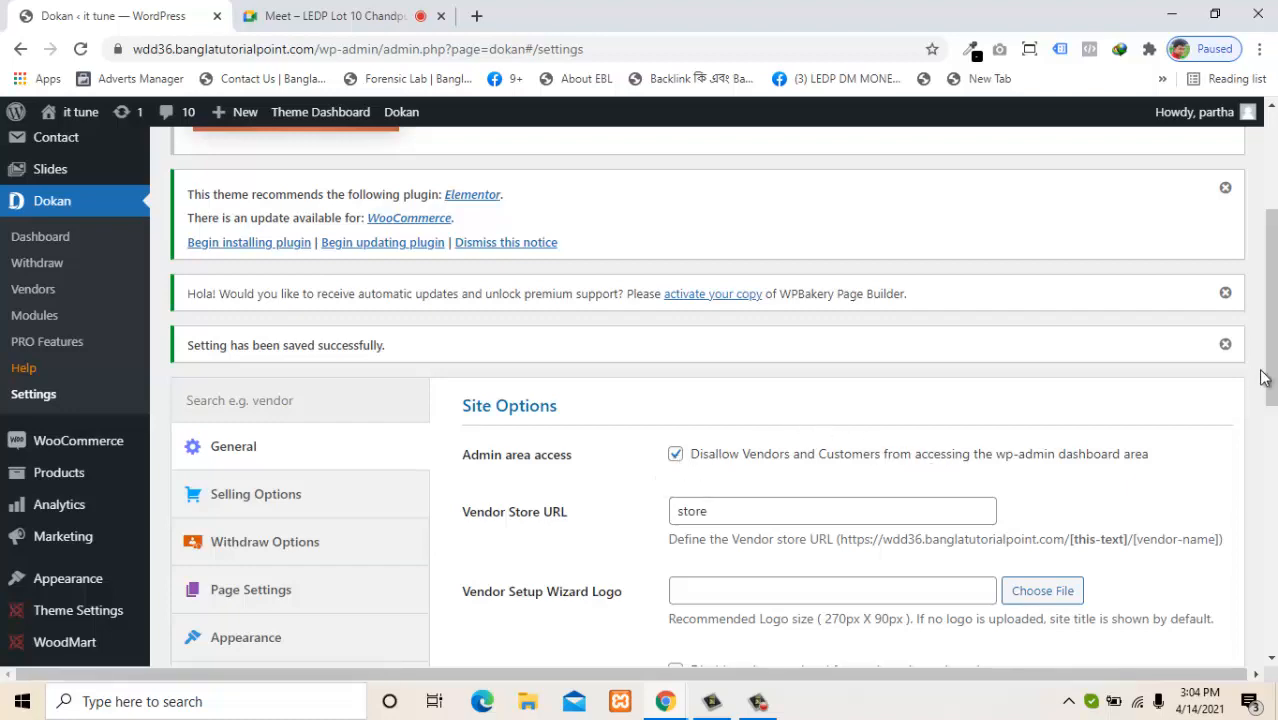
drag(1272, 380, 1274, 592)
click(665, 701)
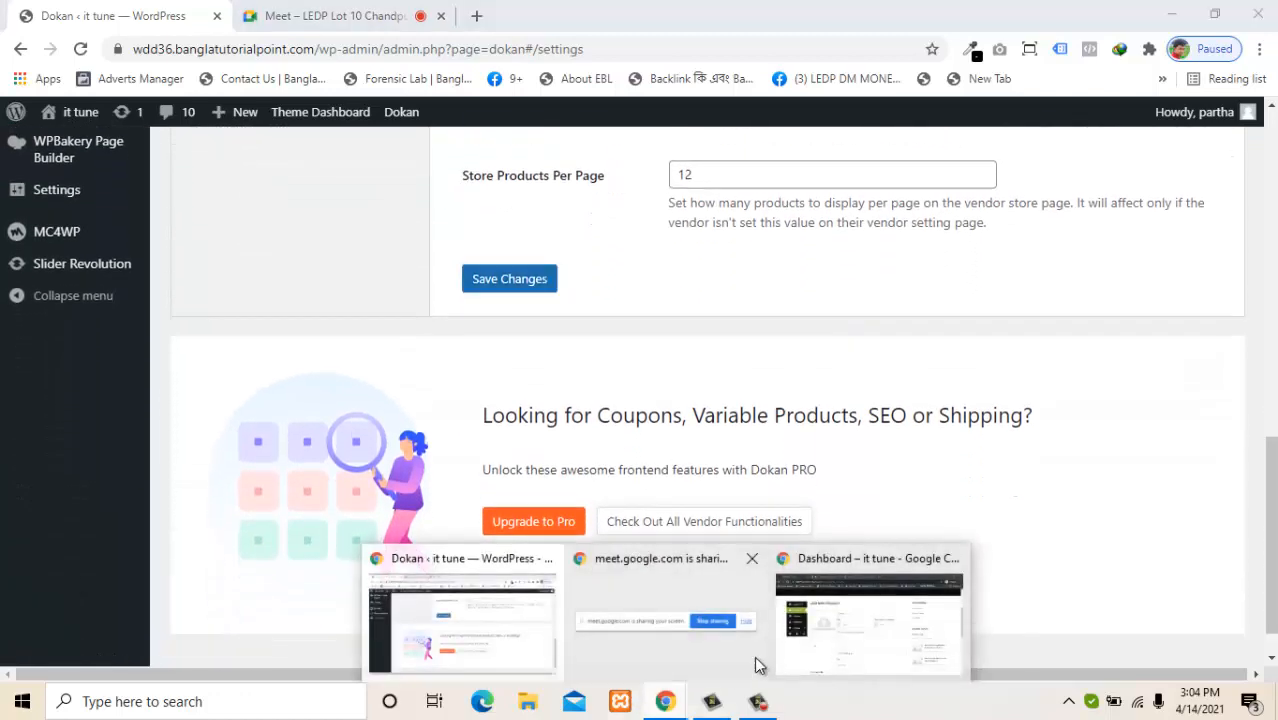
Set the headphones picture as the new product's featured image.
click(852, 642)
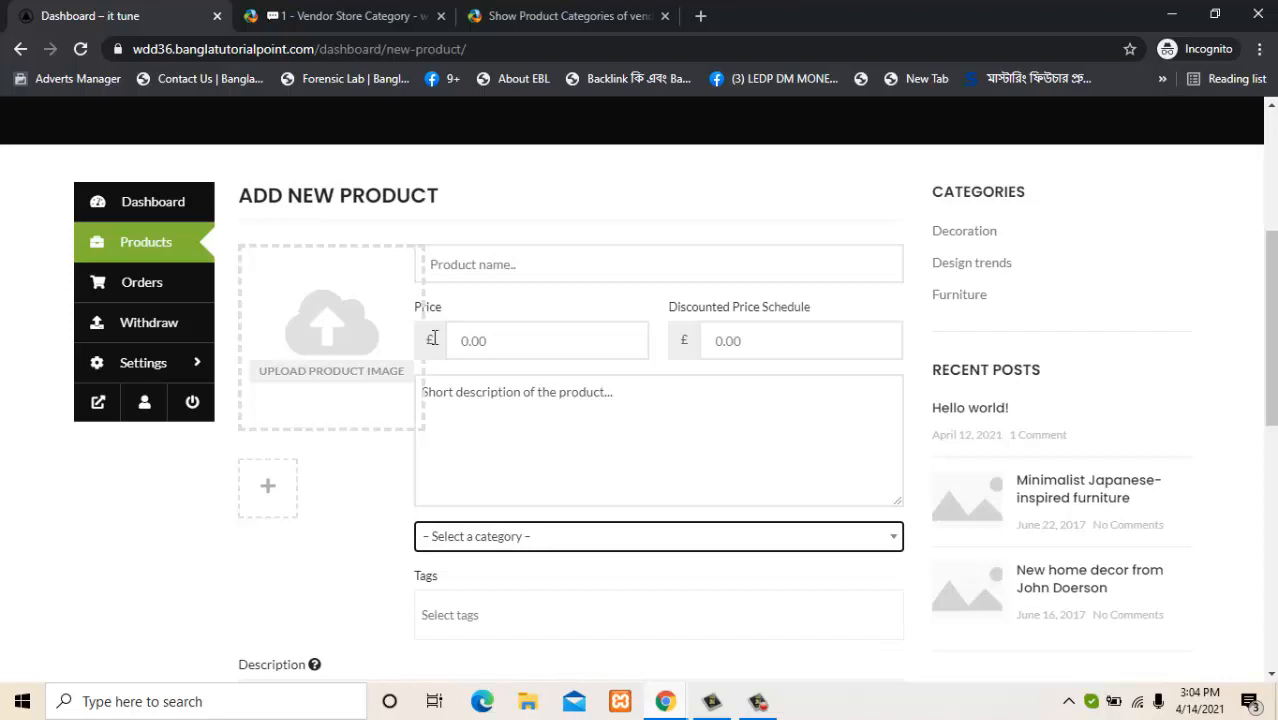
click(348, 369)
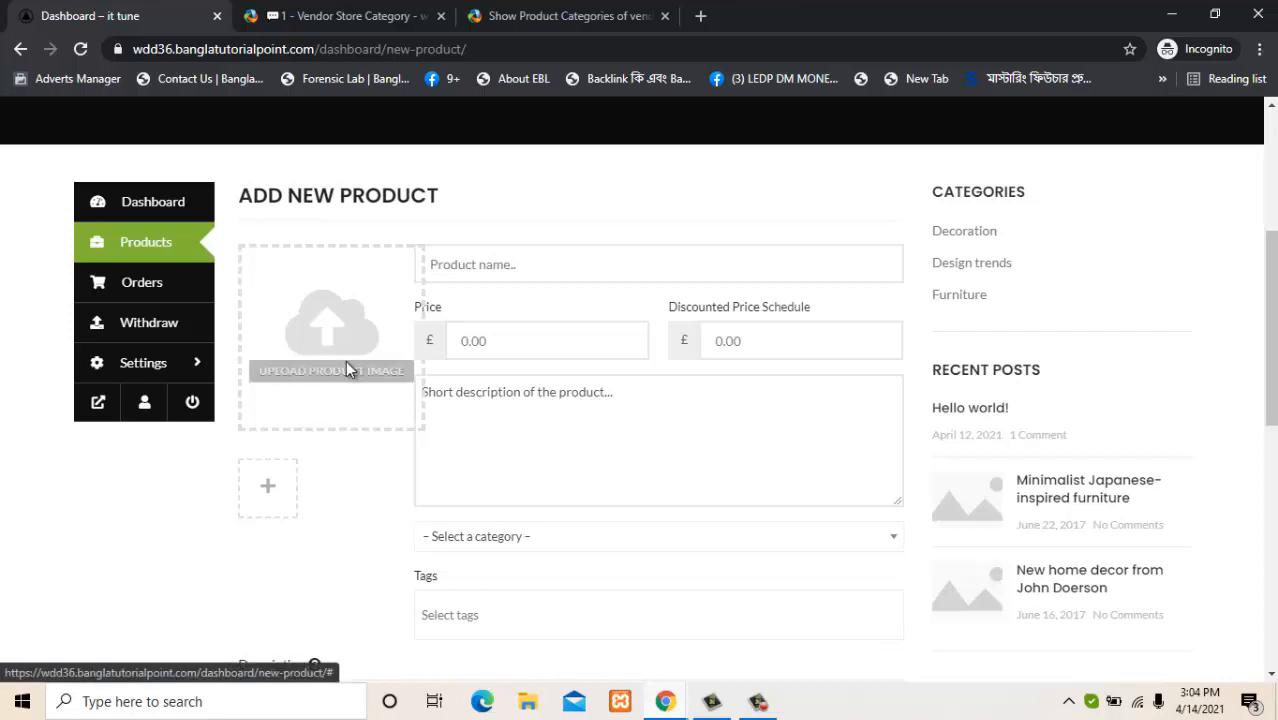
click(128, 342)
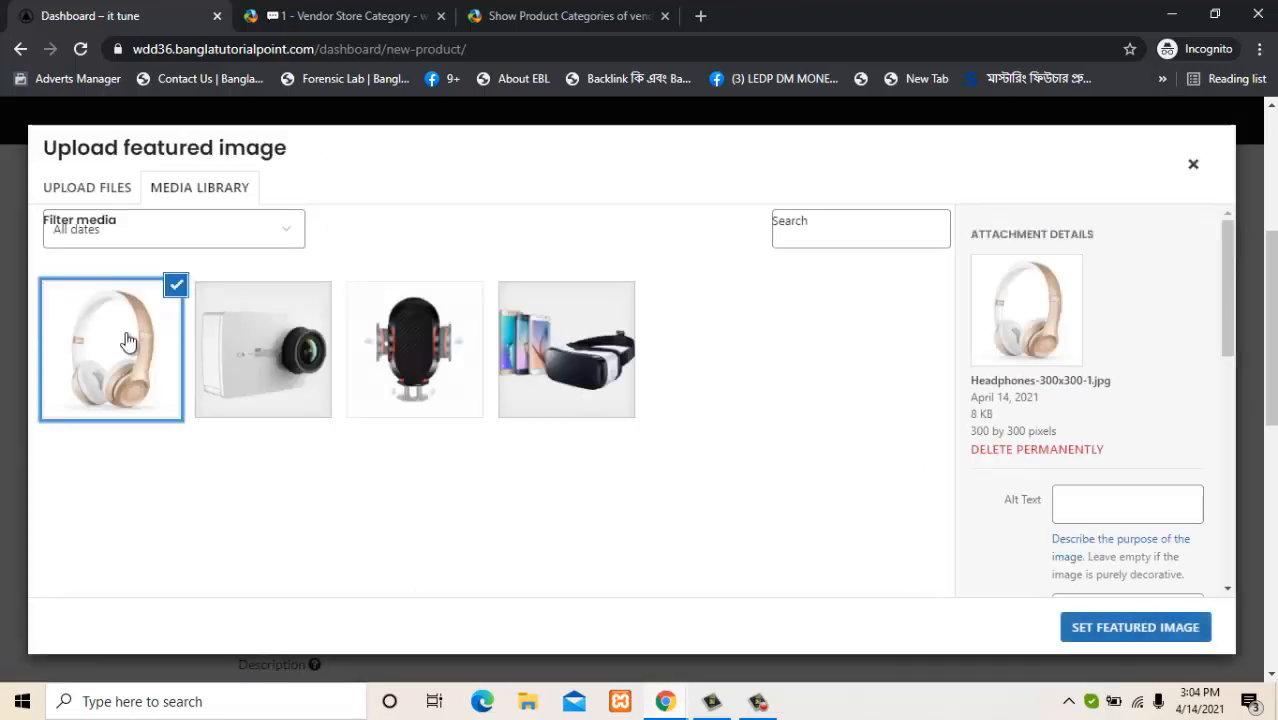
click(1135, 627)
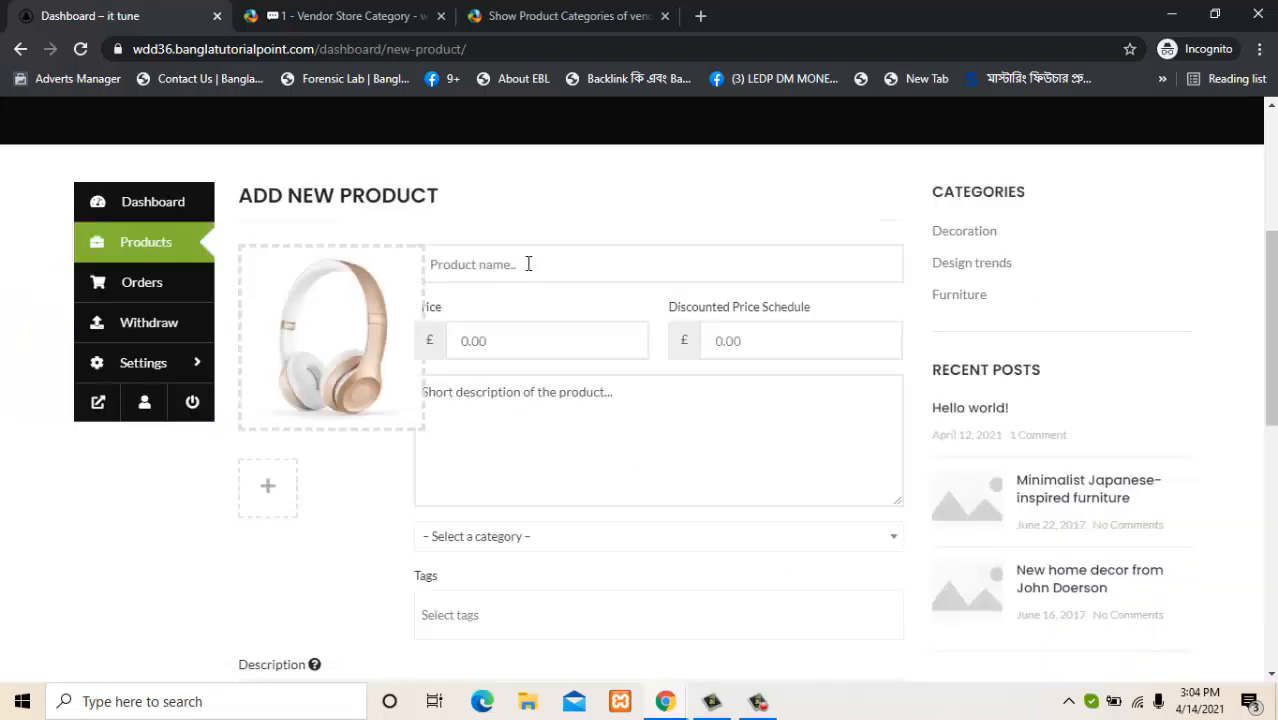
Name the product 'New collection 2020 top Headphone' and set its price to 50.
text(New collection 2020 top Headpho)
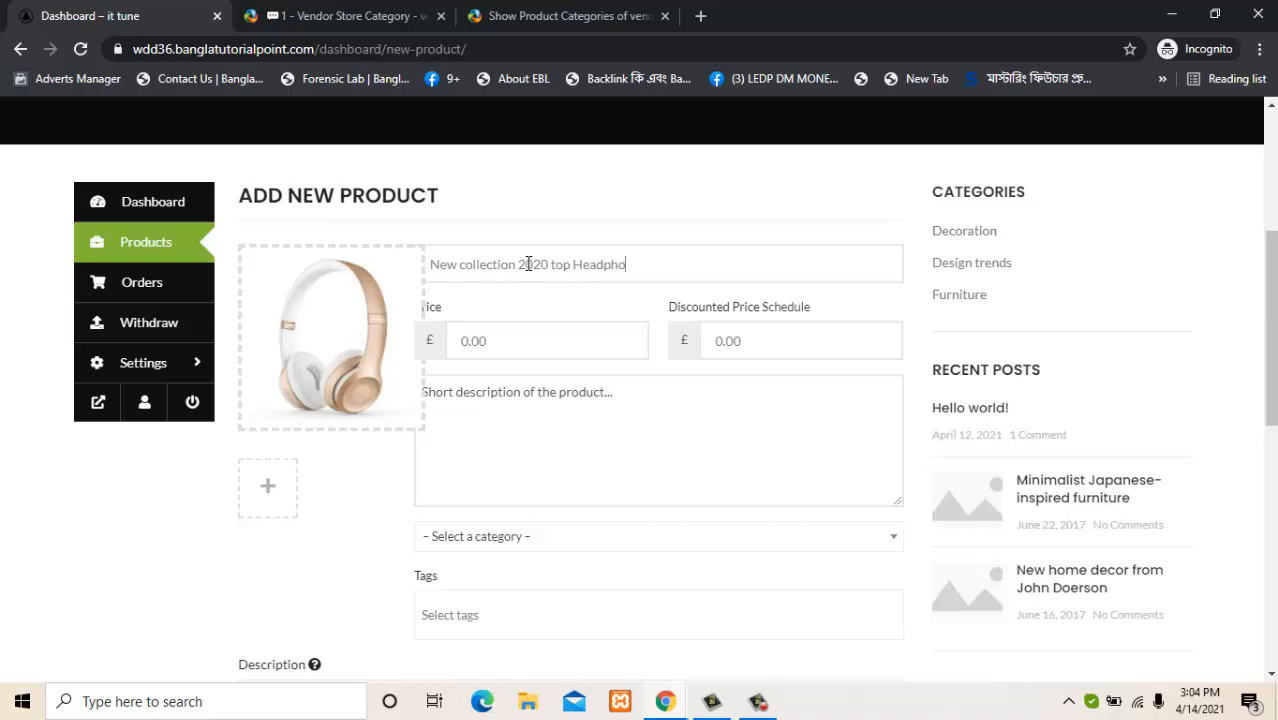
click(508, 345)
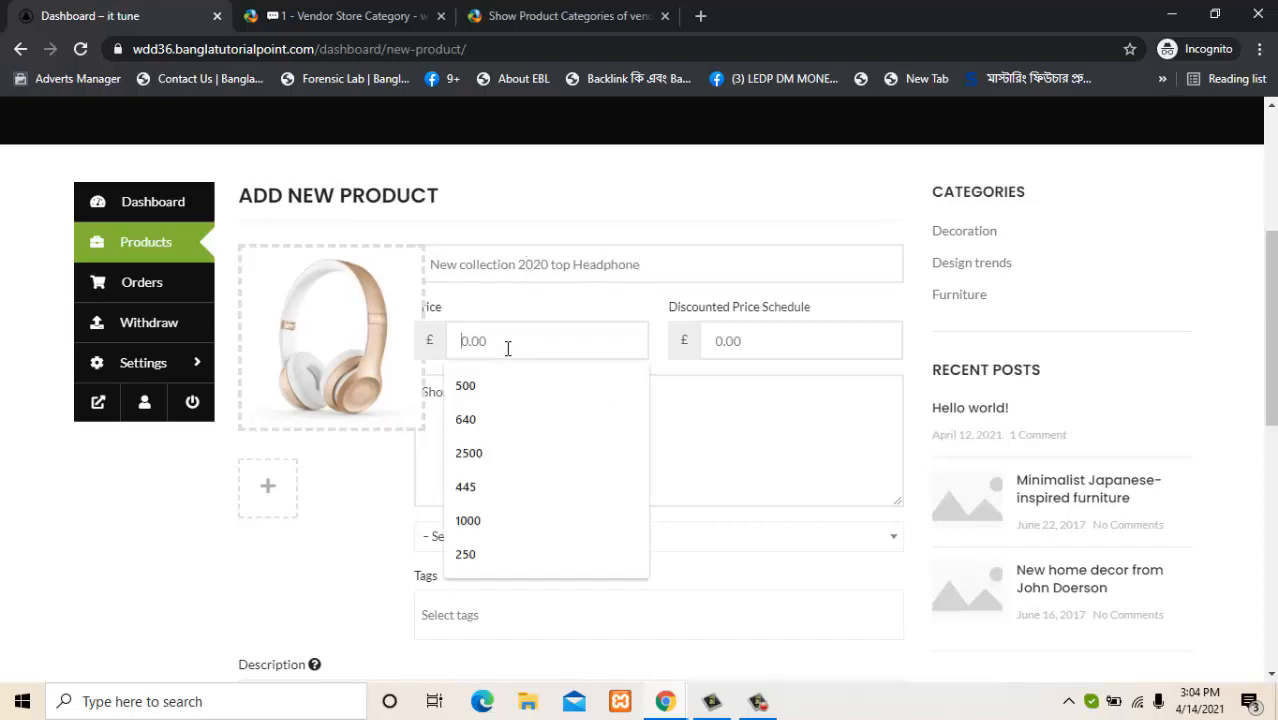
text(50)
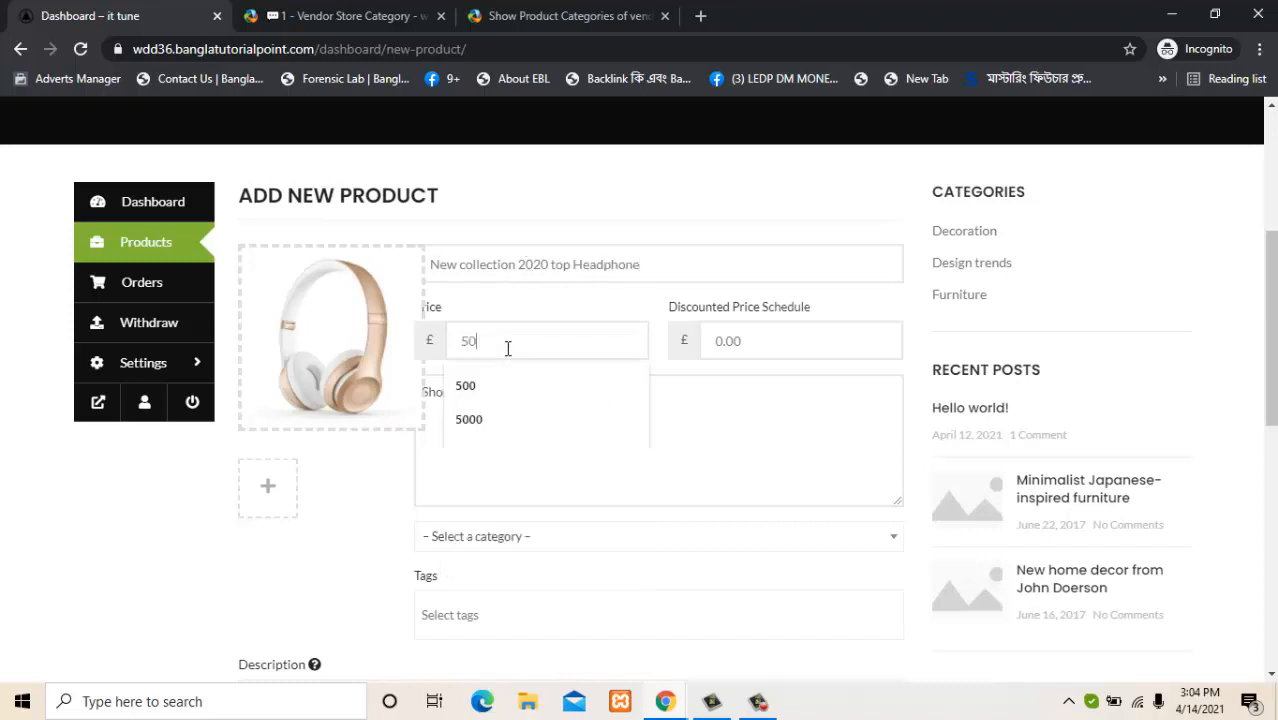
key(Escape)
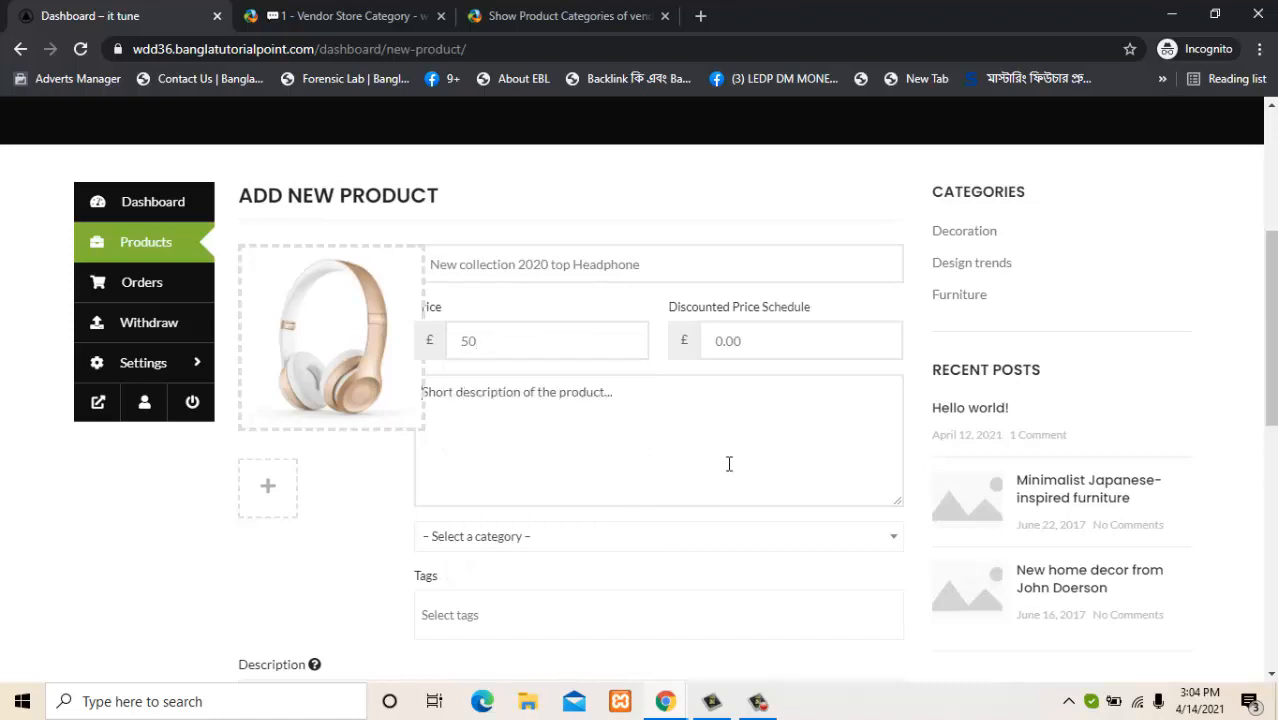
Write the short description 'this is top of the year', pasted several times over.
text(thi)
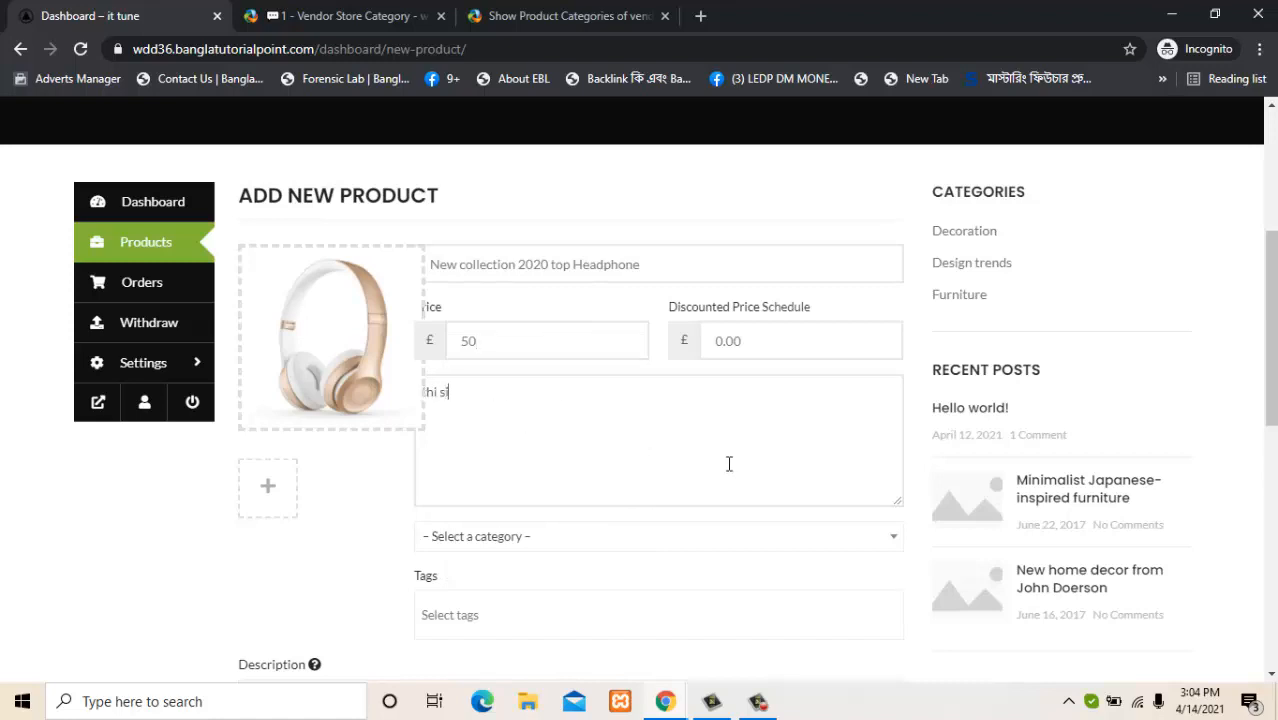
key(BackSpace)
key(BackSpace)
key(BackSpace)
text(thi)
key(ctrl+a)
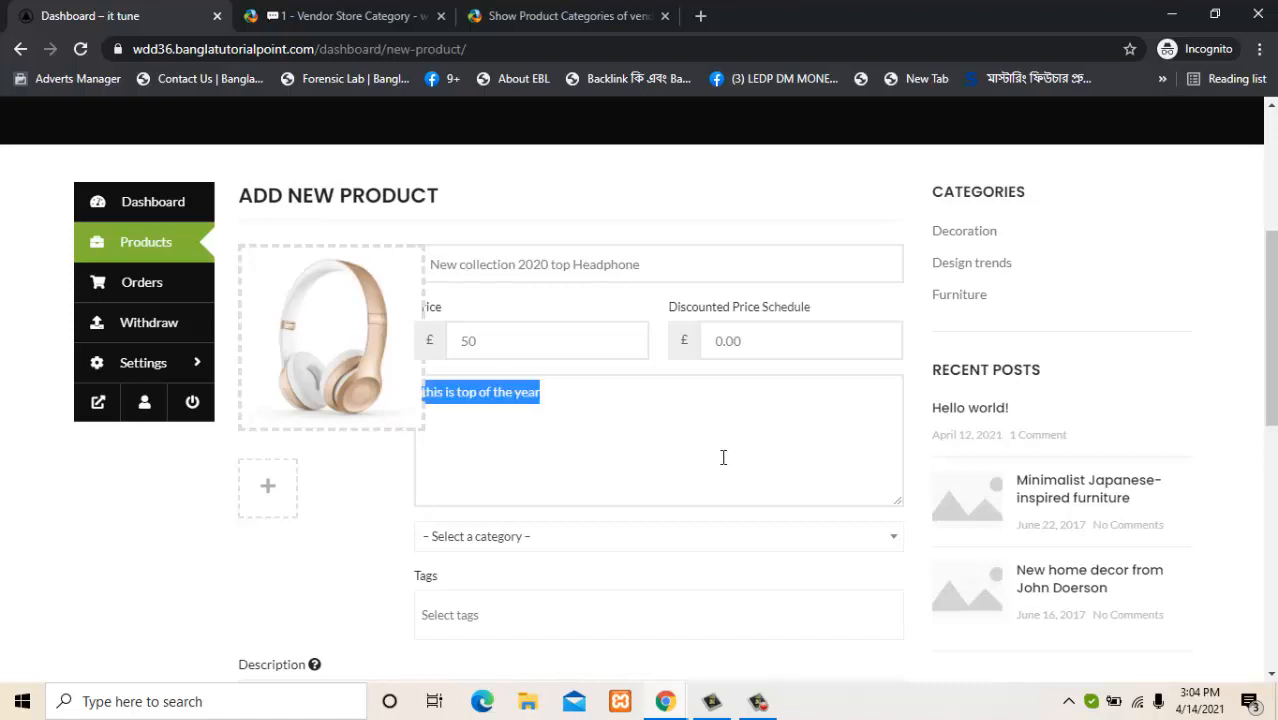
click(684, 403)
key(ctrl+v)
key(ctrl+v)
key(ctrl+v)
key(ctrl+v)
key(ctrl+v)
key(ctrl+v)
key(ctrl+v)
key(ctrl+v)
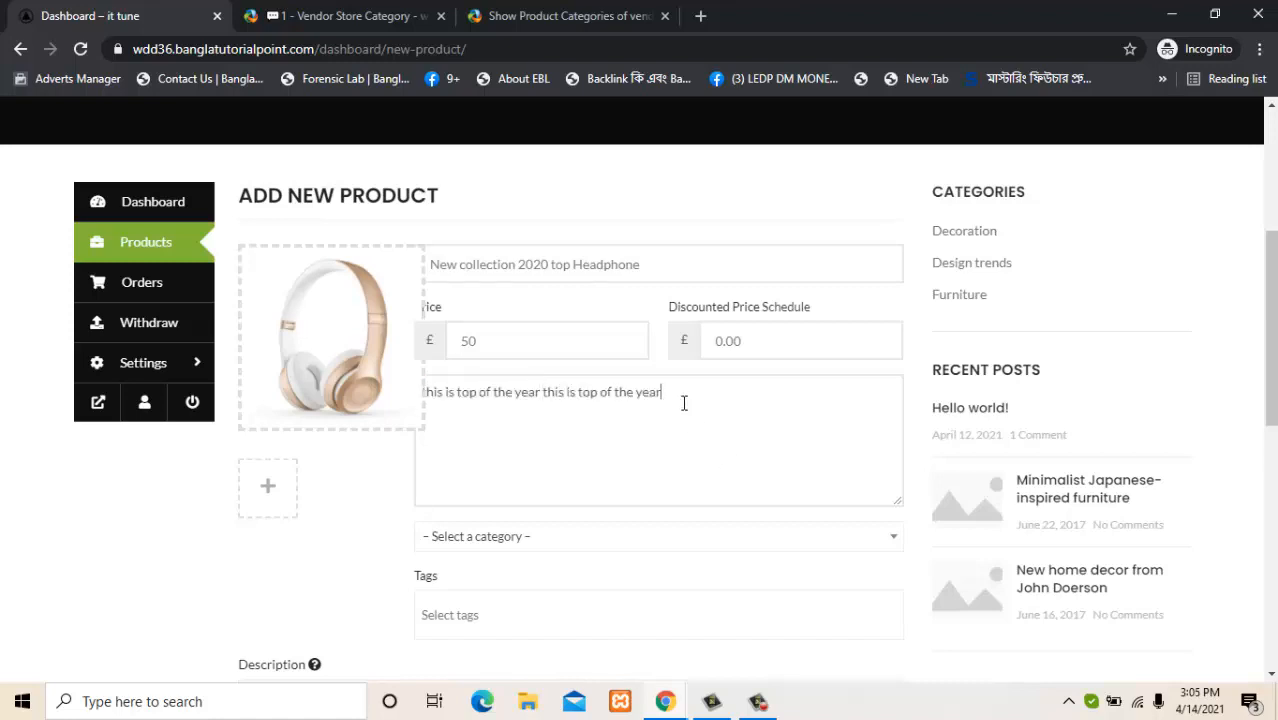
key(ctrl+v)
key(ctrl+v)
key(ctrl+v)
key(ctrl+v)
key(ctrl+v)
key(ctrl+v)
key(ctrl+v)
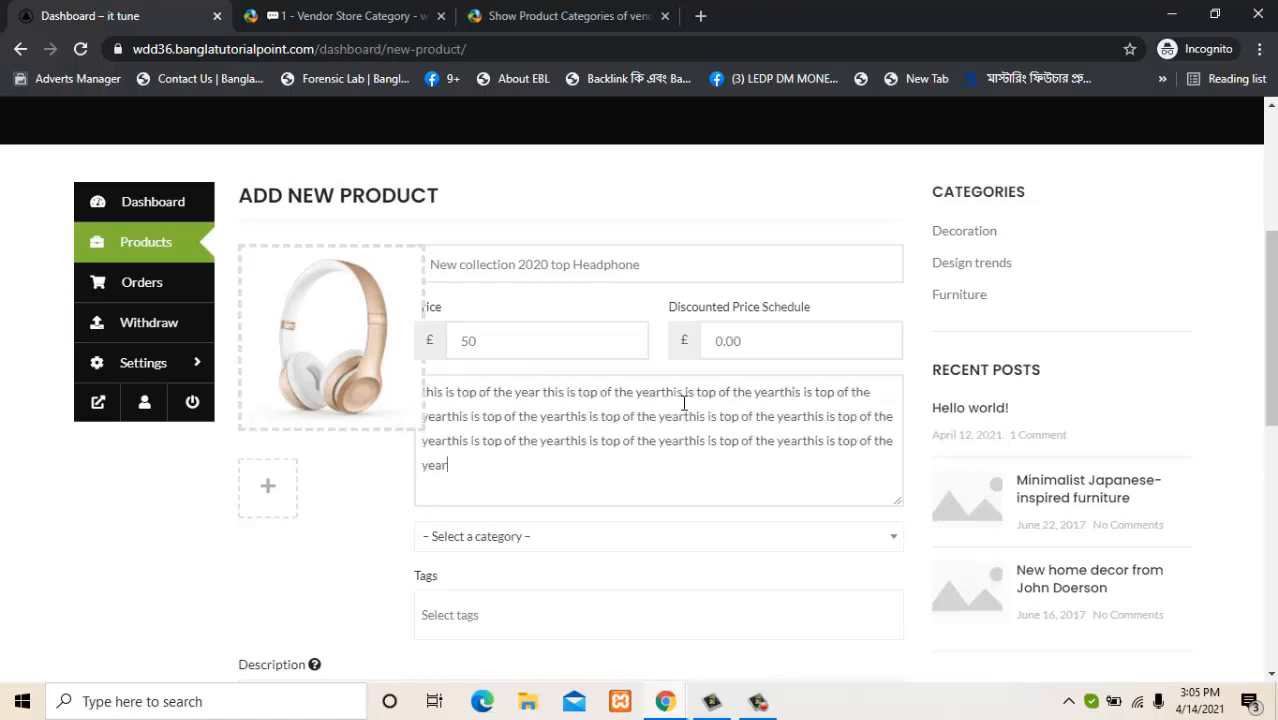
click(266, 492)
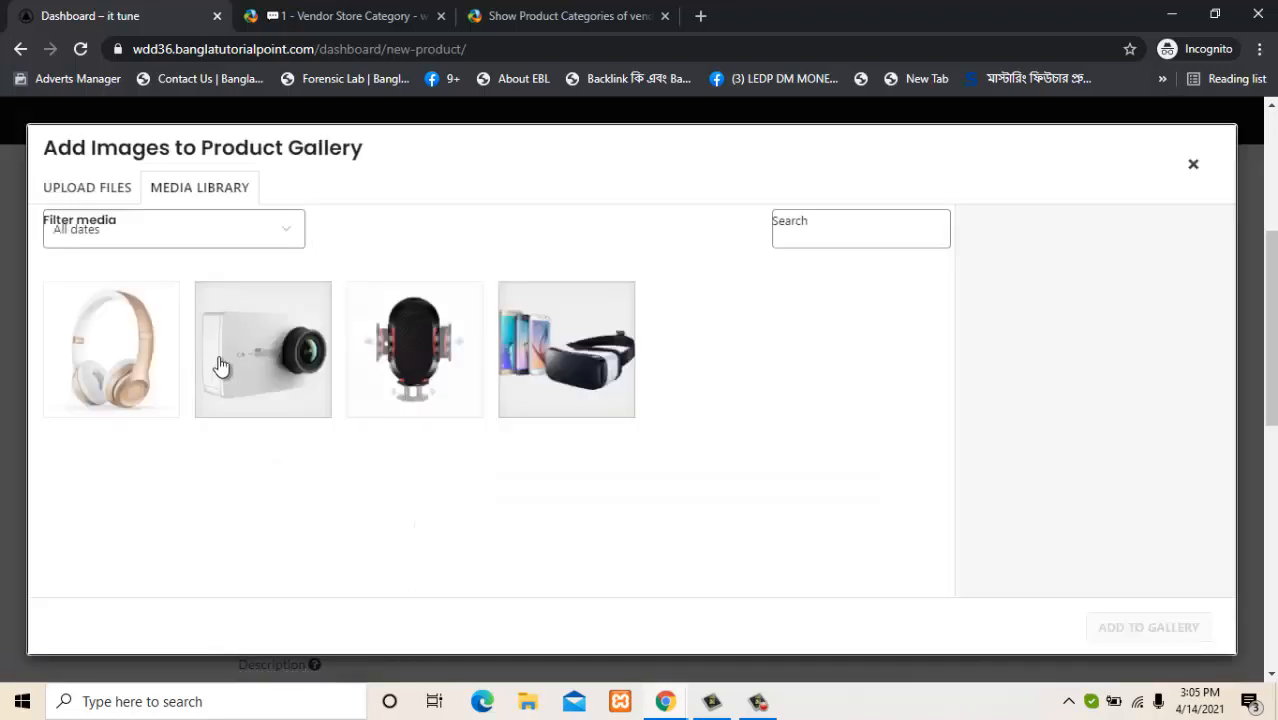
Add the VR headset, camera and phone-holder pictures to the product gallery.
click(240, 368)
click(466, 410)
click(568, 404)
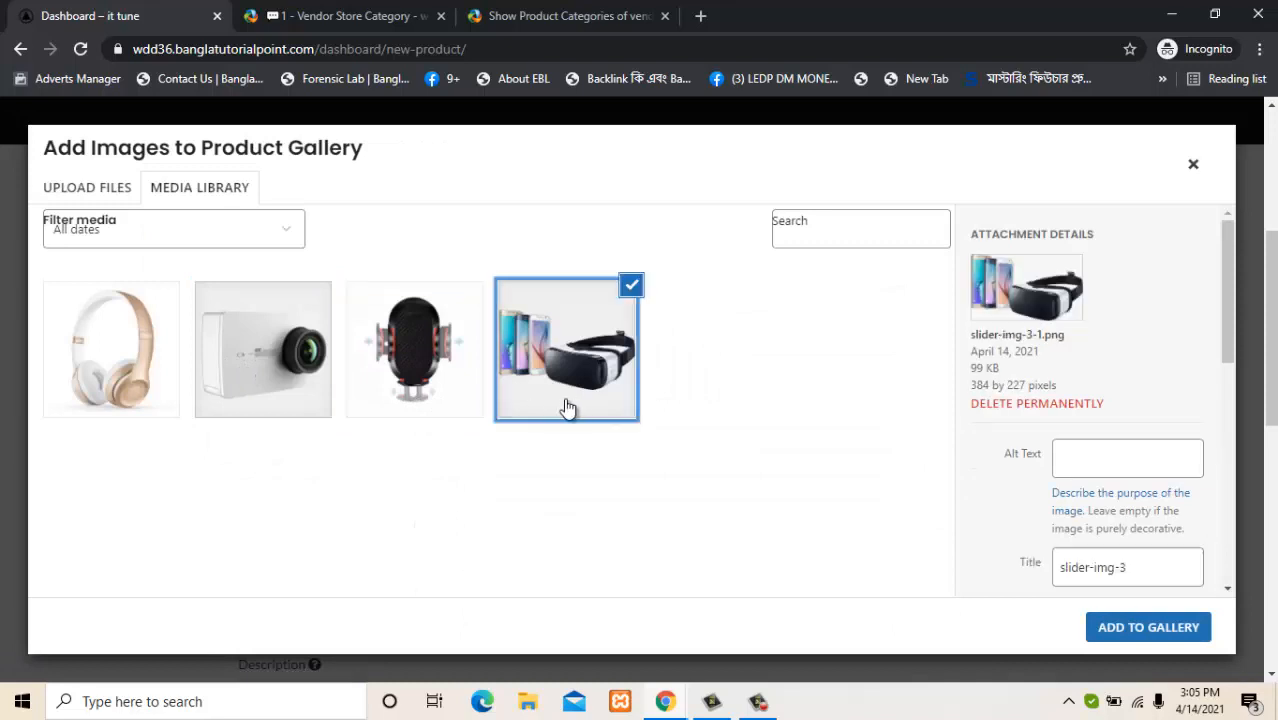
click(308, 371)
click(404, 381)
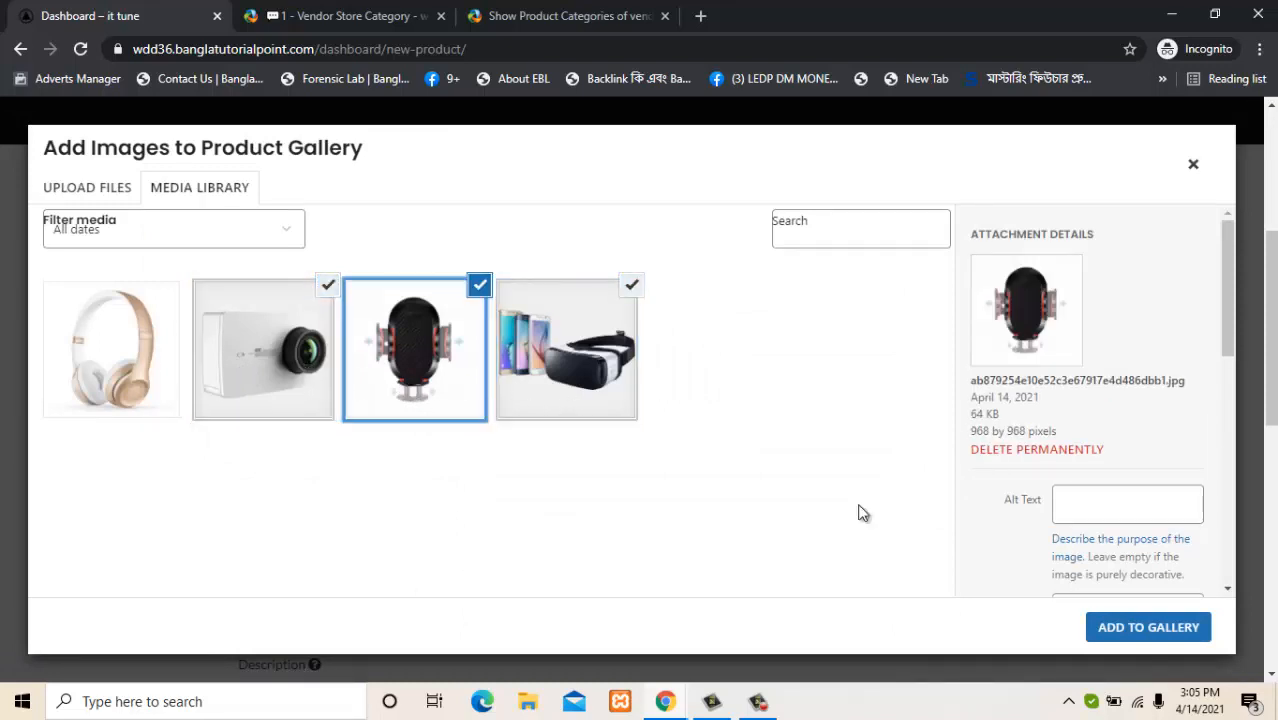
click(1143, 627)
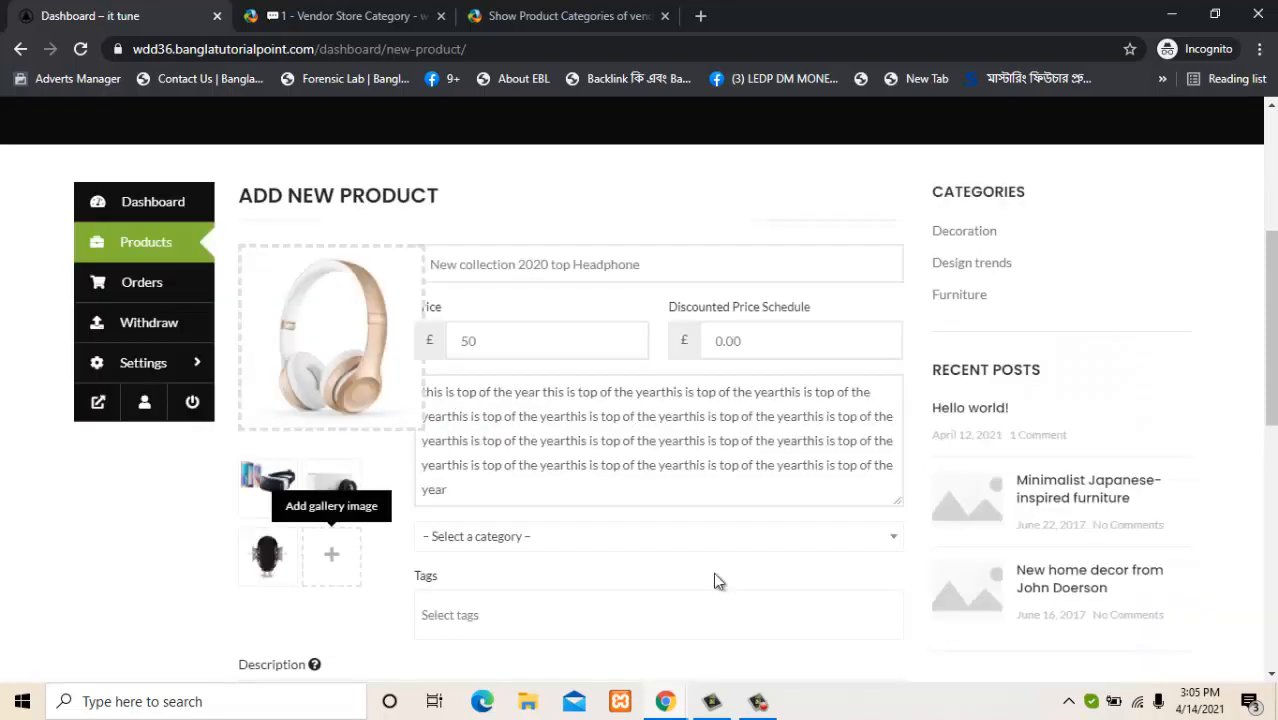
Set the product category to Accessories.
click(630, 538)
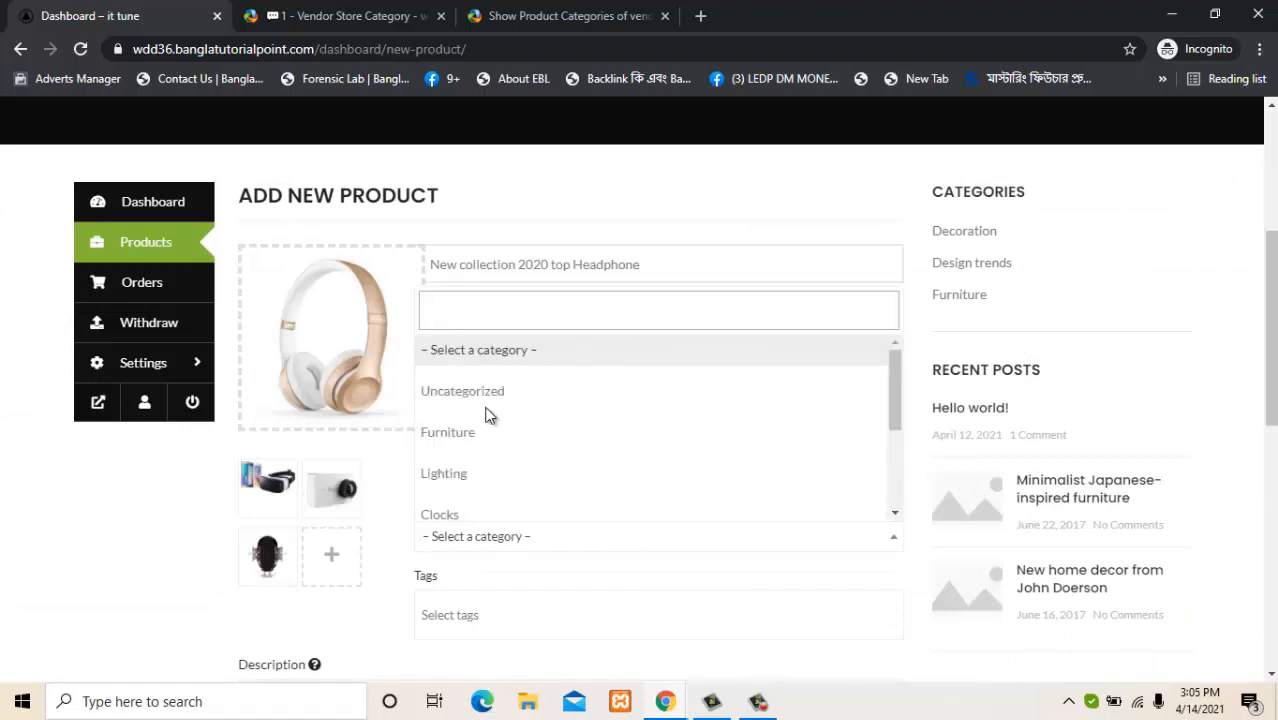
click(895, 514)
click(895, 514)
click(895, 514)
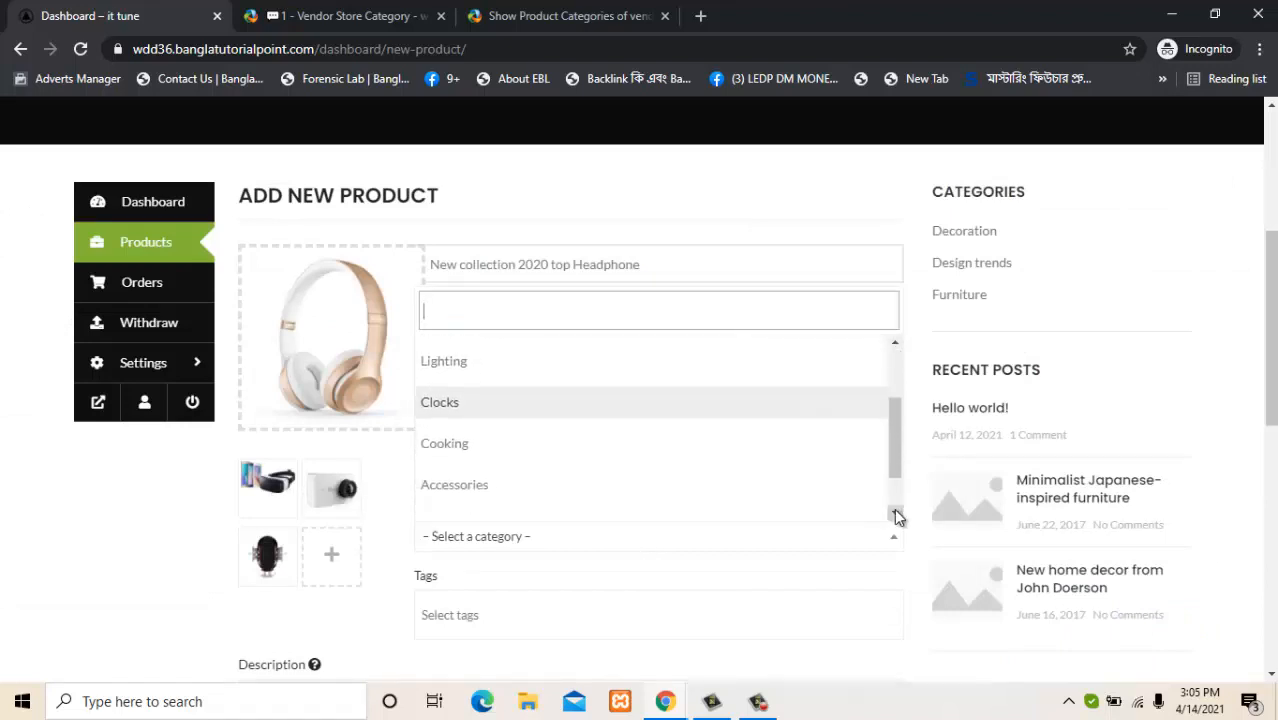
click(895, 514)
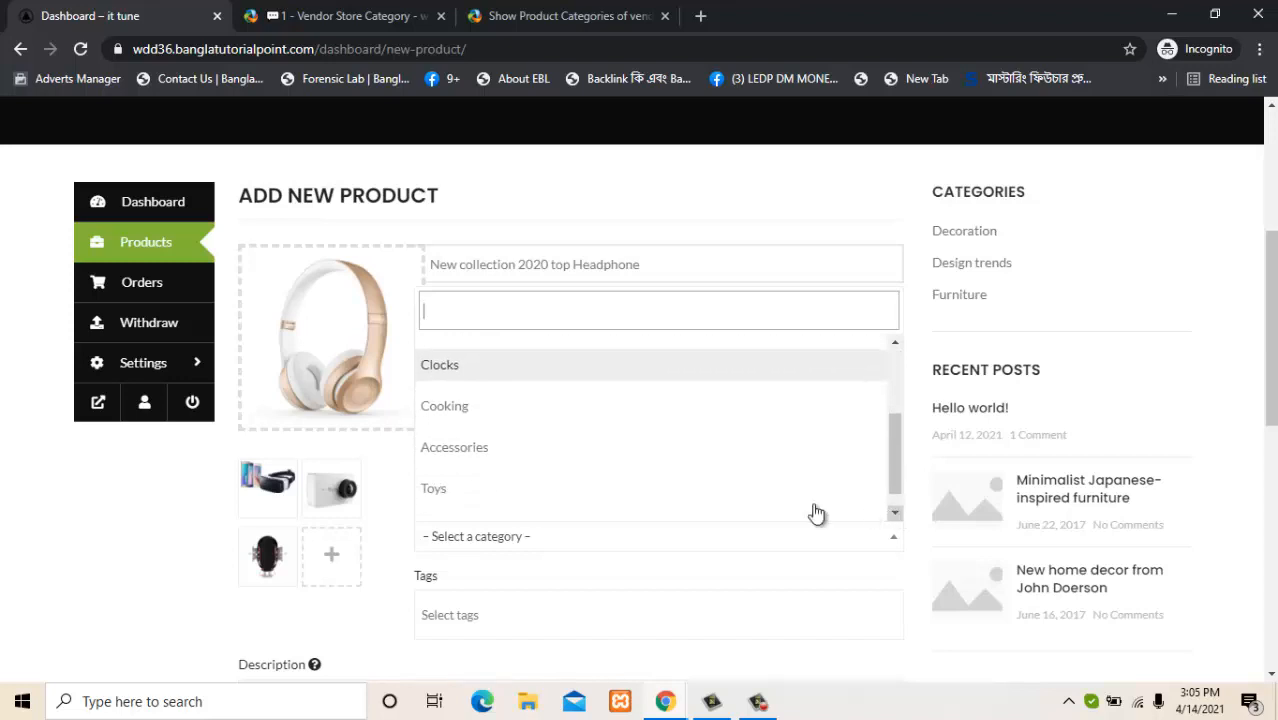
click(537, 451)
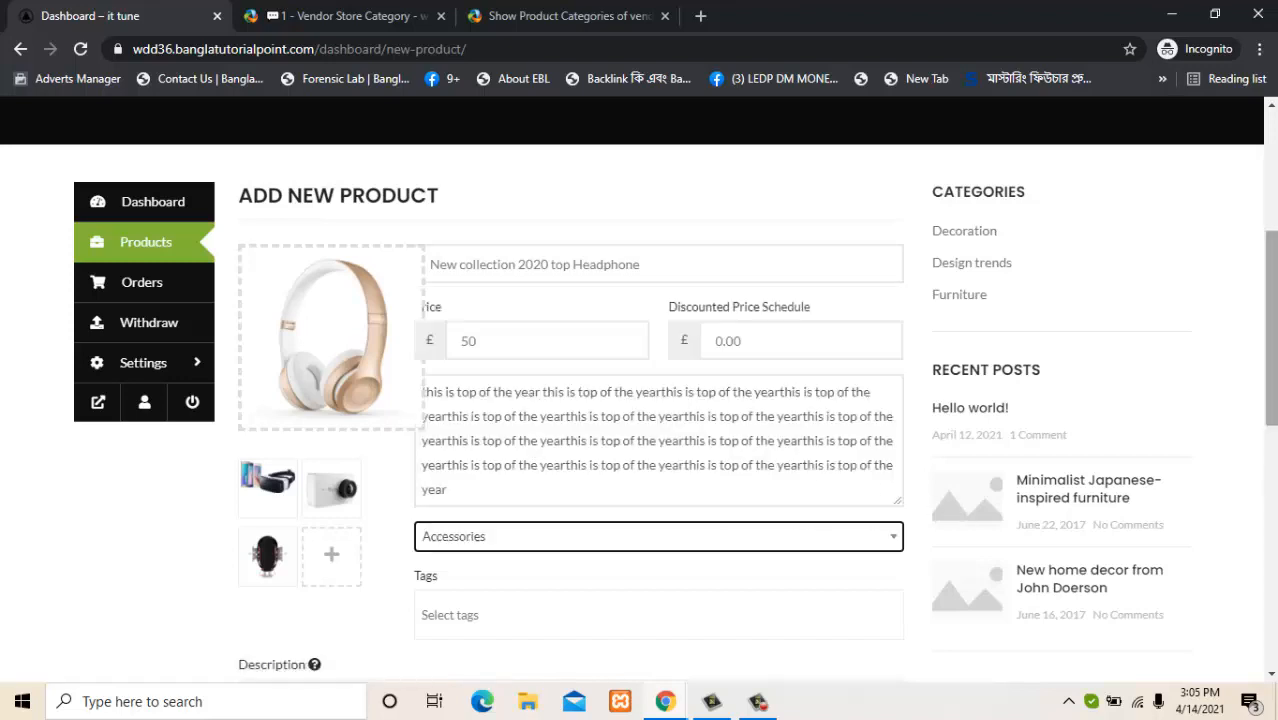
drag(1271, 385, 1271, 463)
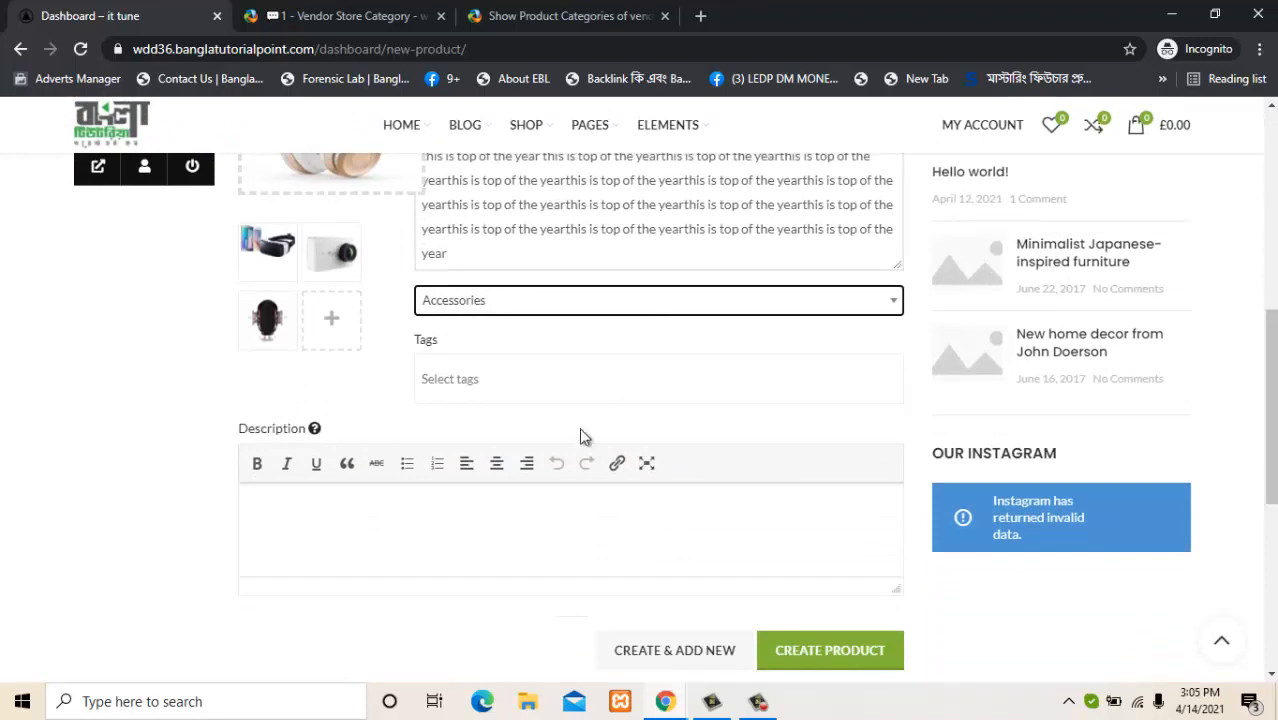
Copy the repeated 'this is top of the year' text into the full Description and create the product.
click(554, 527)
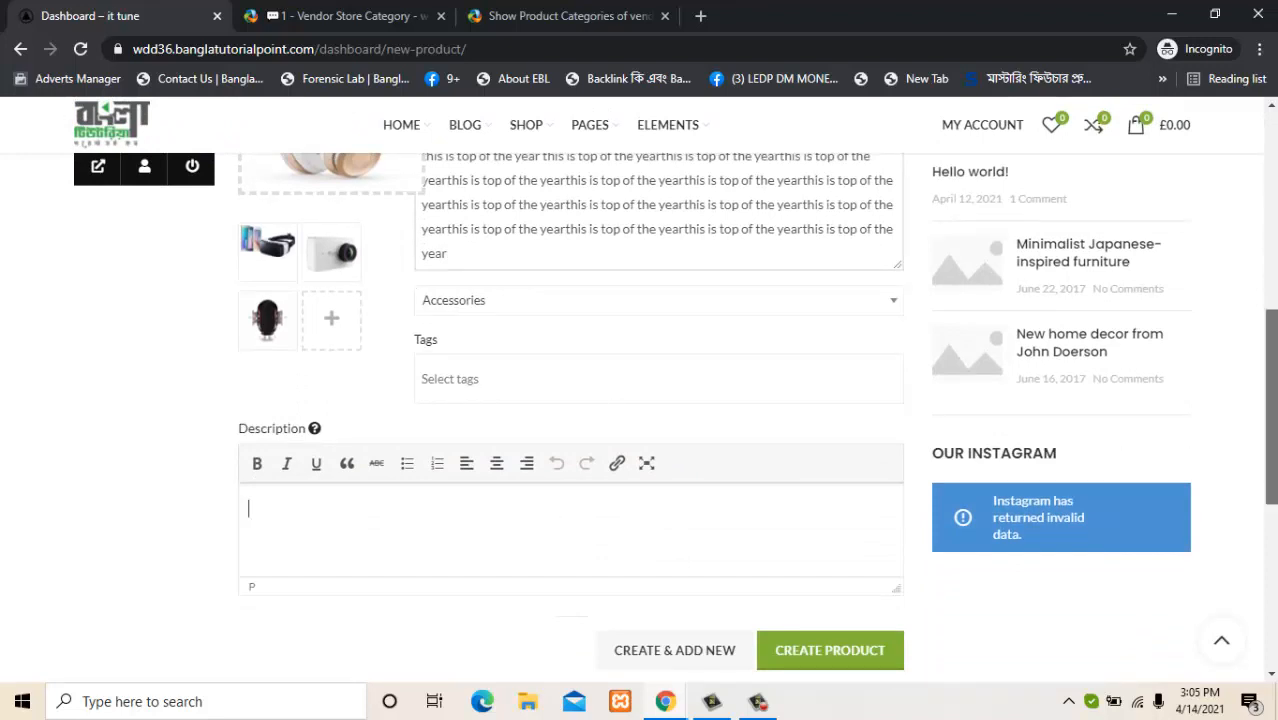
drag(1268, 452, 1268, 400)
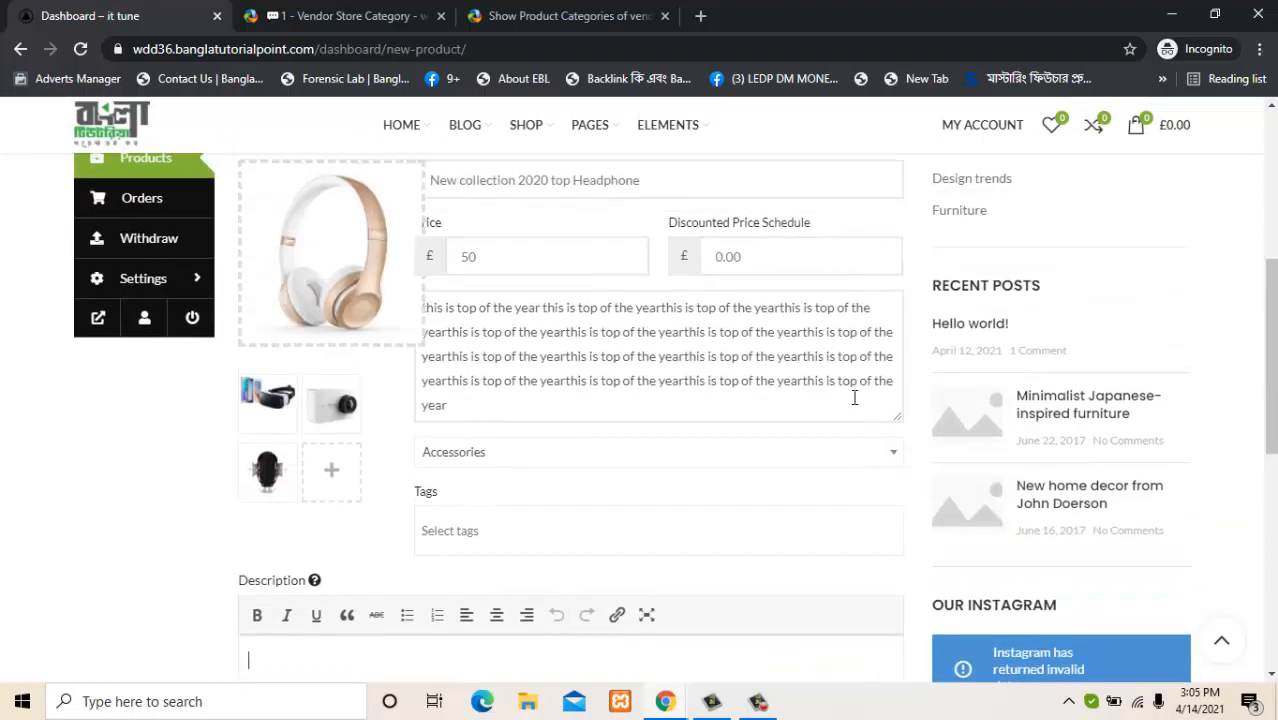
triple_click(627, 370)
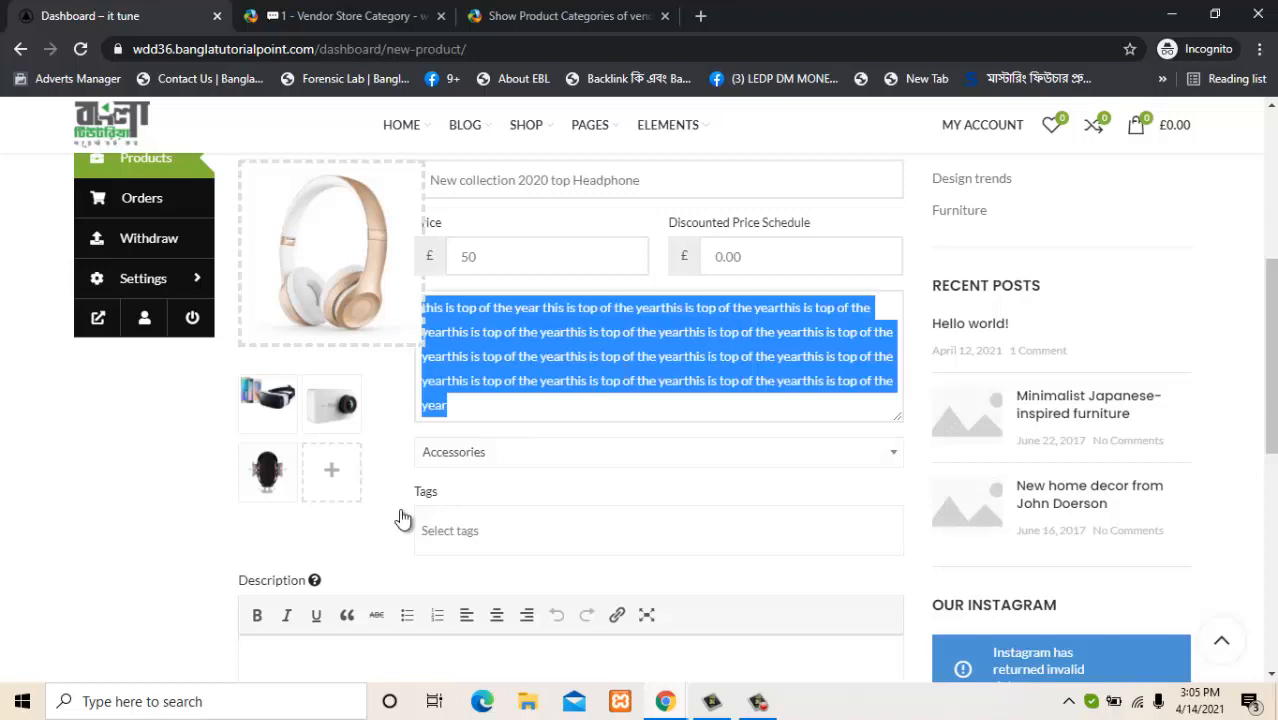
drag(1269, 400, 1269, 474)
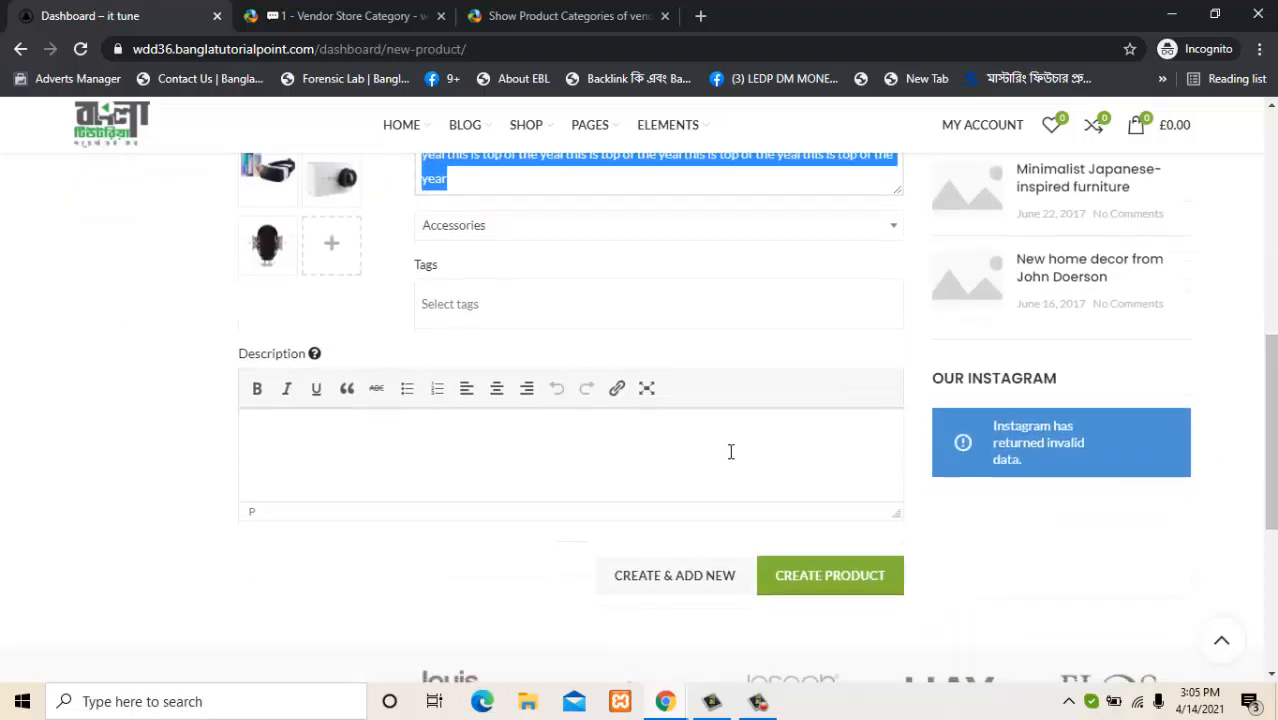
click(696, 455)
key(ctrl+v)
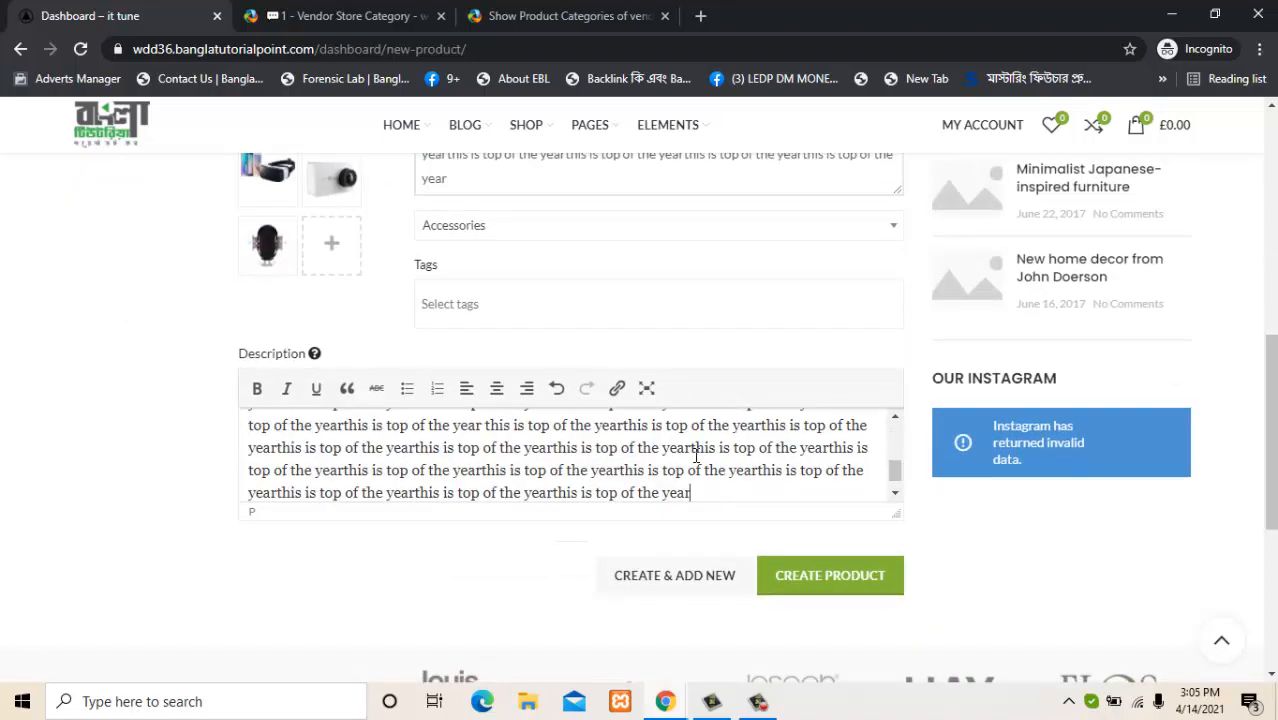
click(836, 588)
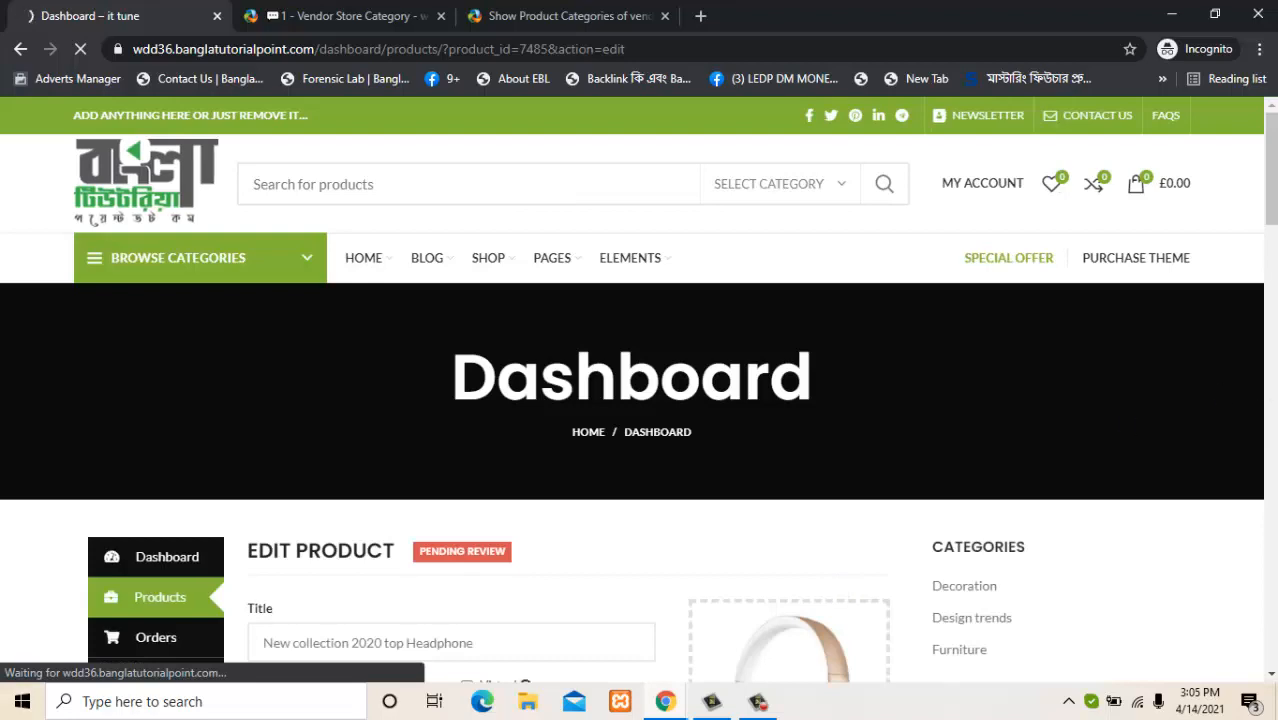
Check the new headphone product's Pending Review status before heading back to the admin window.
scroll(1272, 288, down, 3)
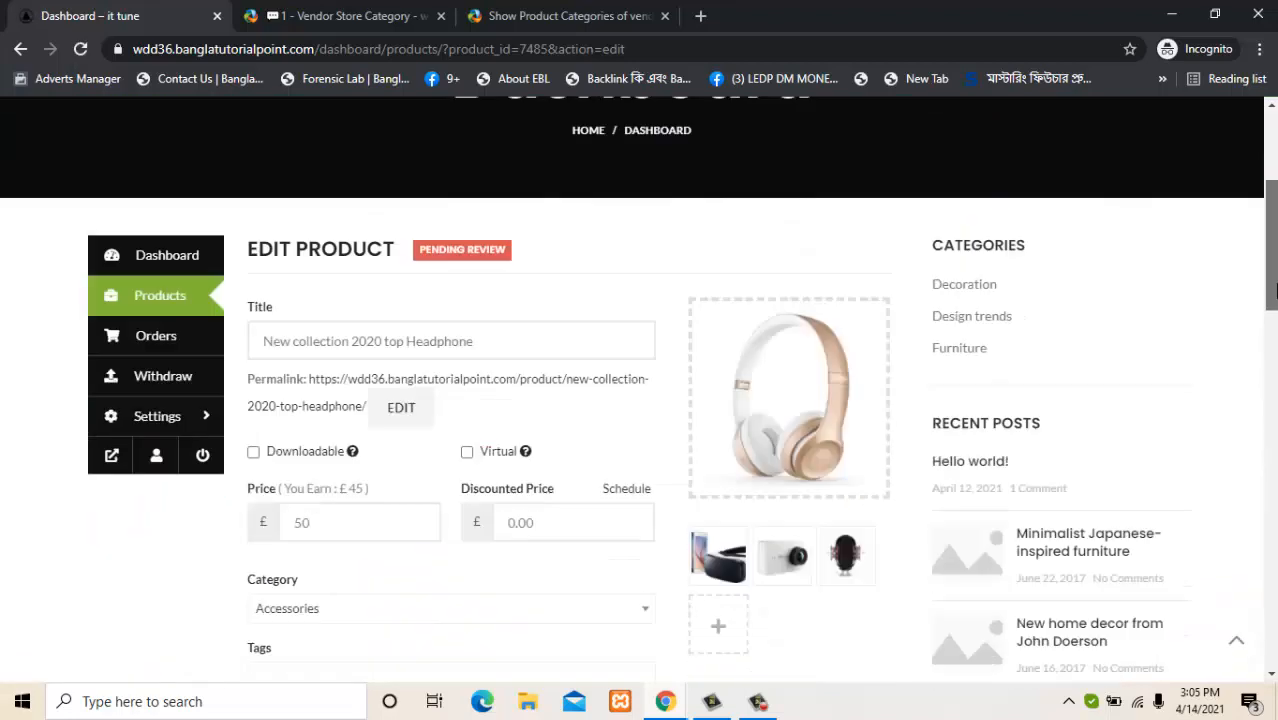
scroll(1274, 288, up, 1)
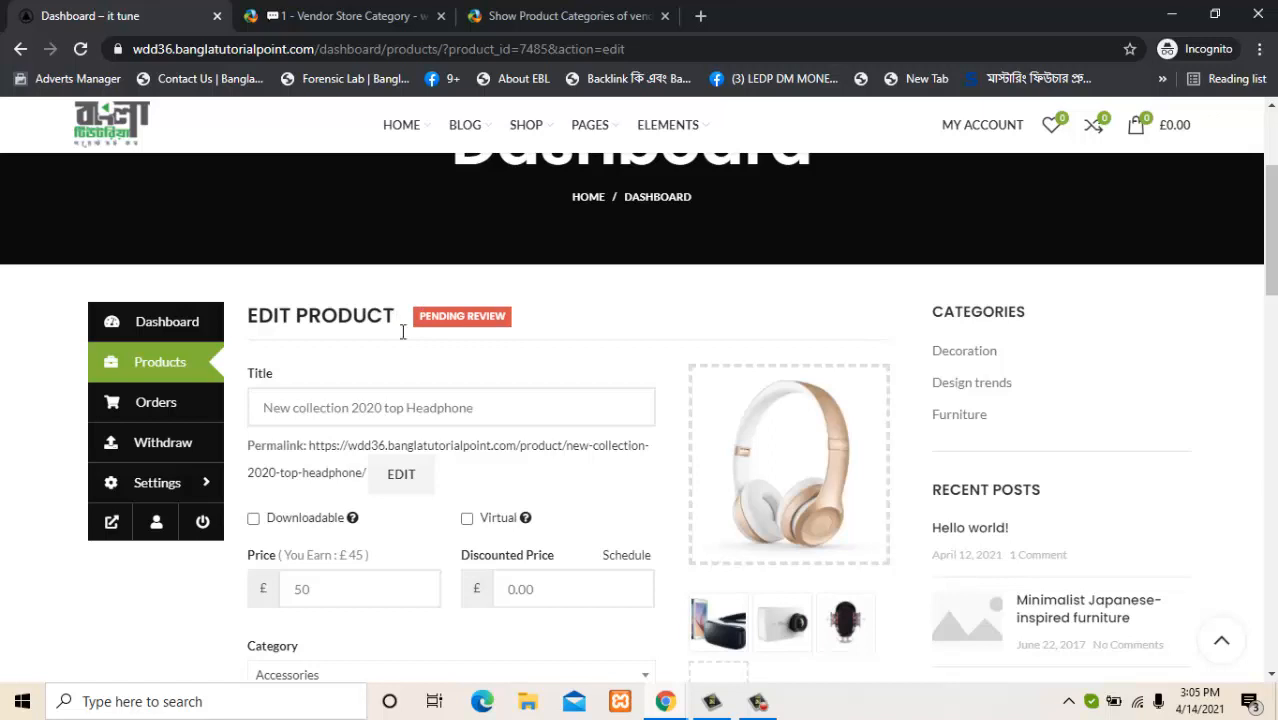
click(758, 703)
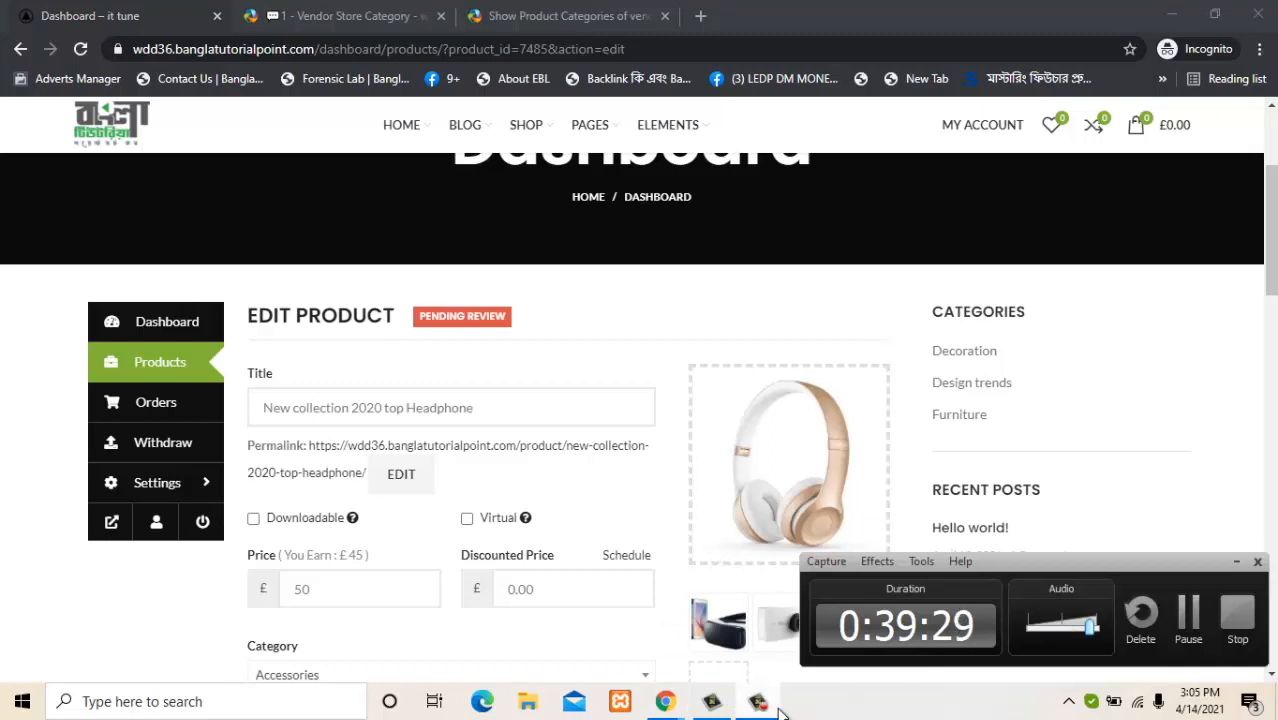
click(768, 700)
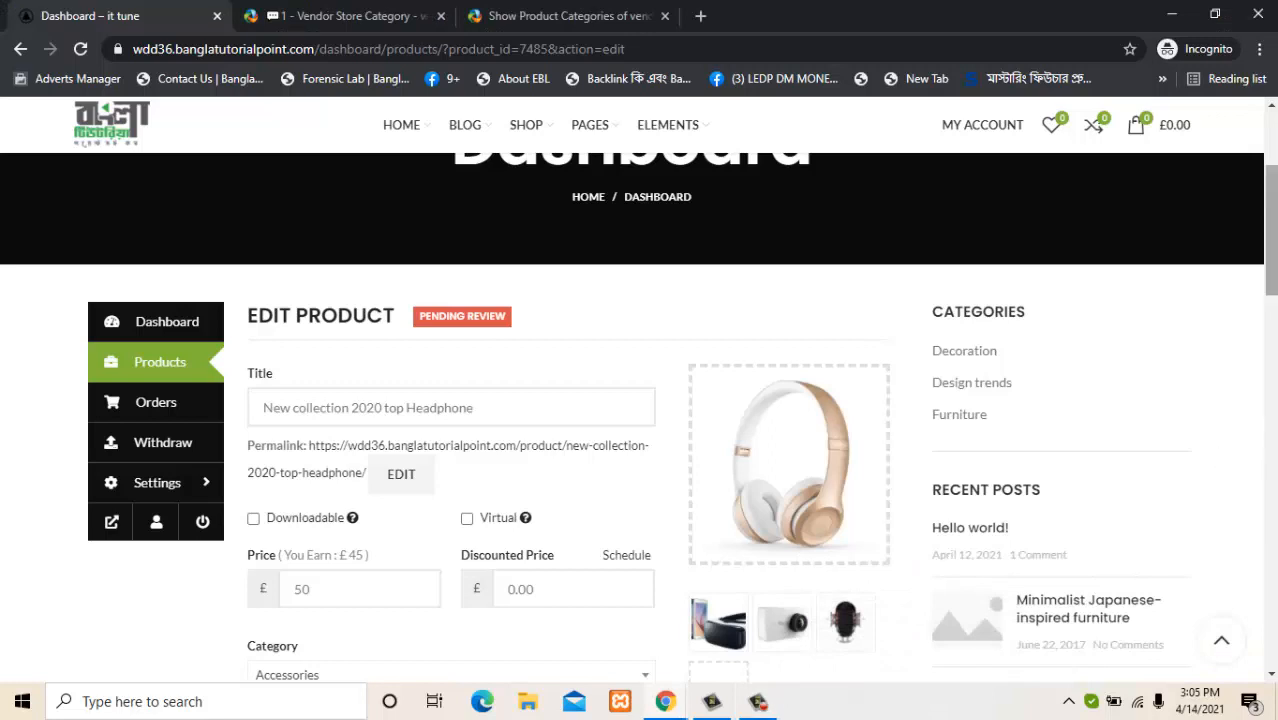
drag(1276, 238, 1275, 224)
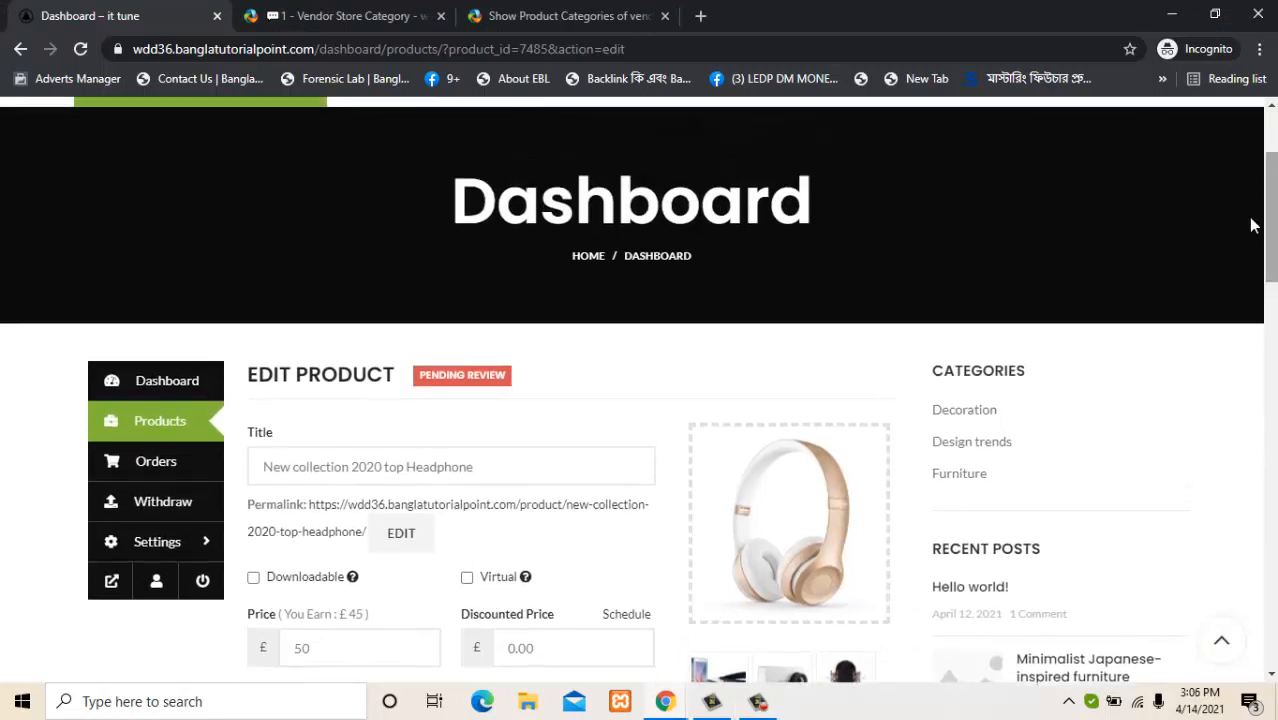
drag(432, 373, 531, 380)
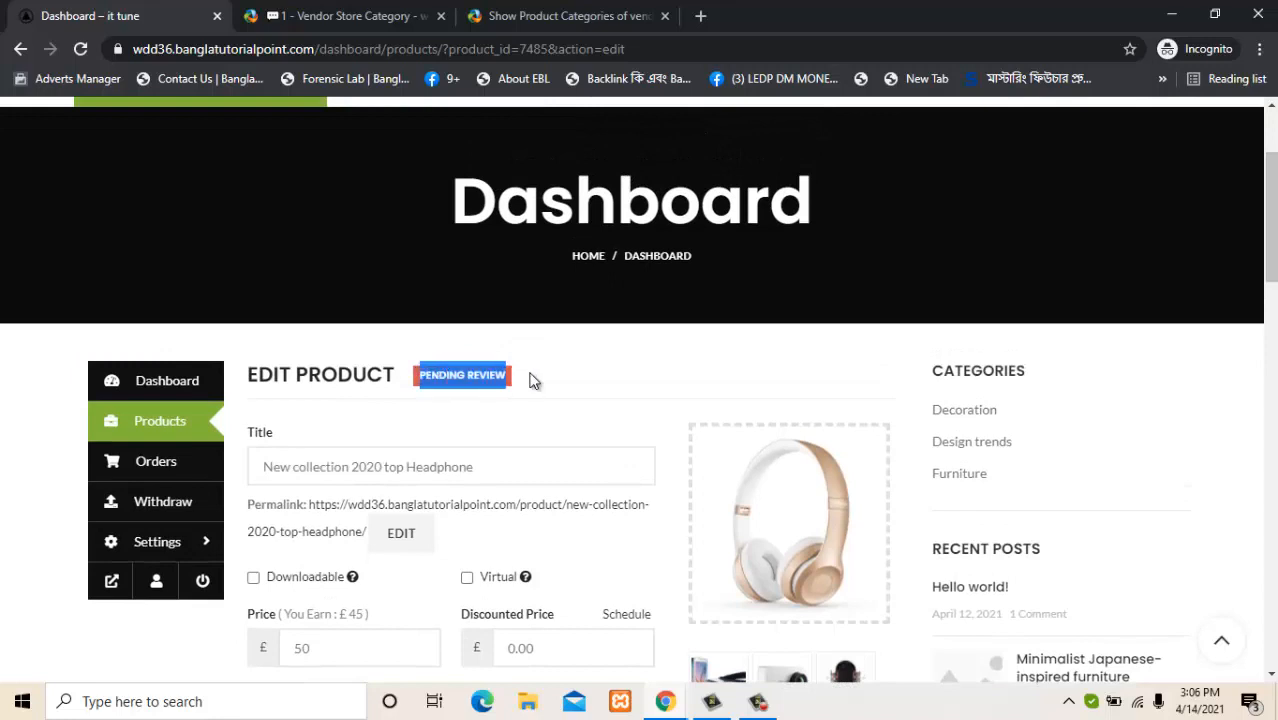
click(576, 386)
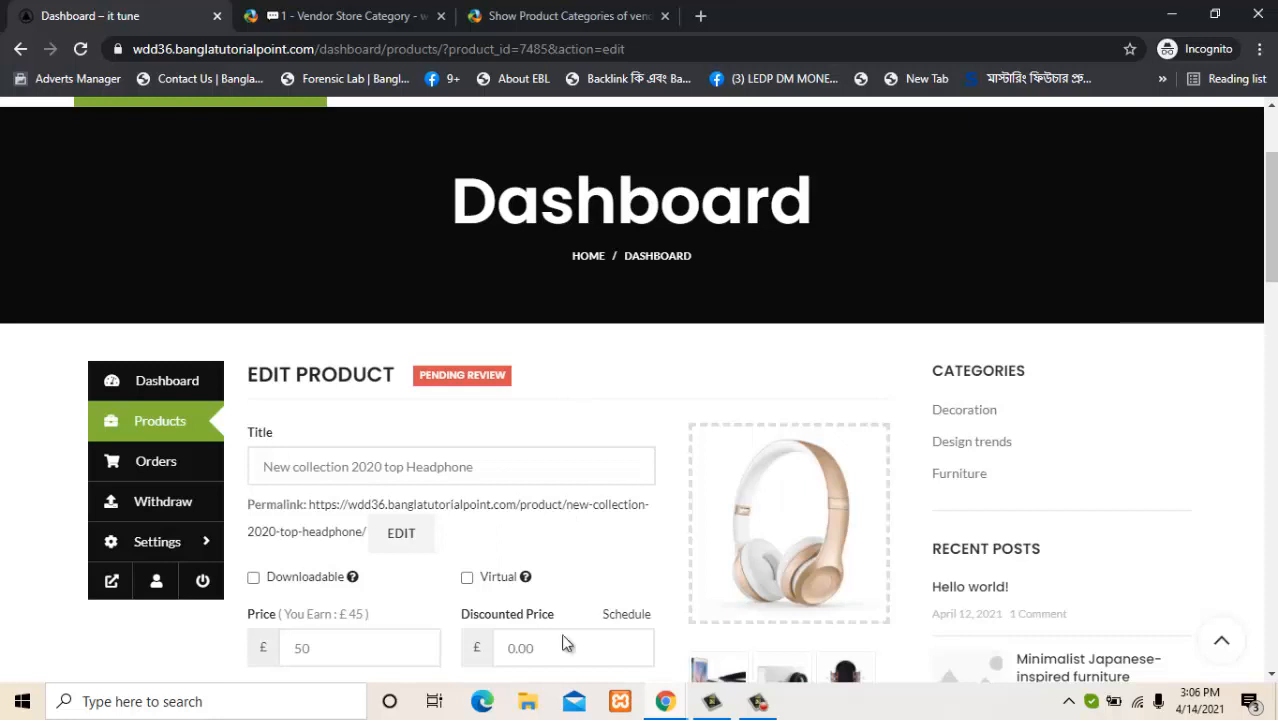
click(666, 704)
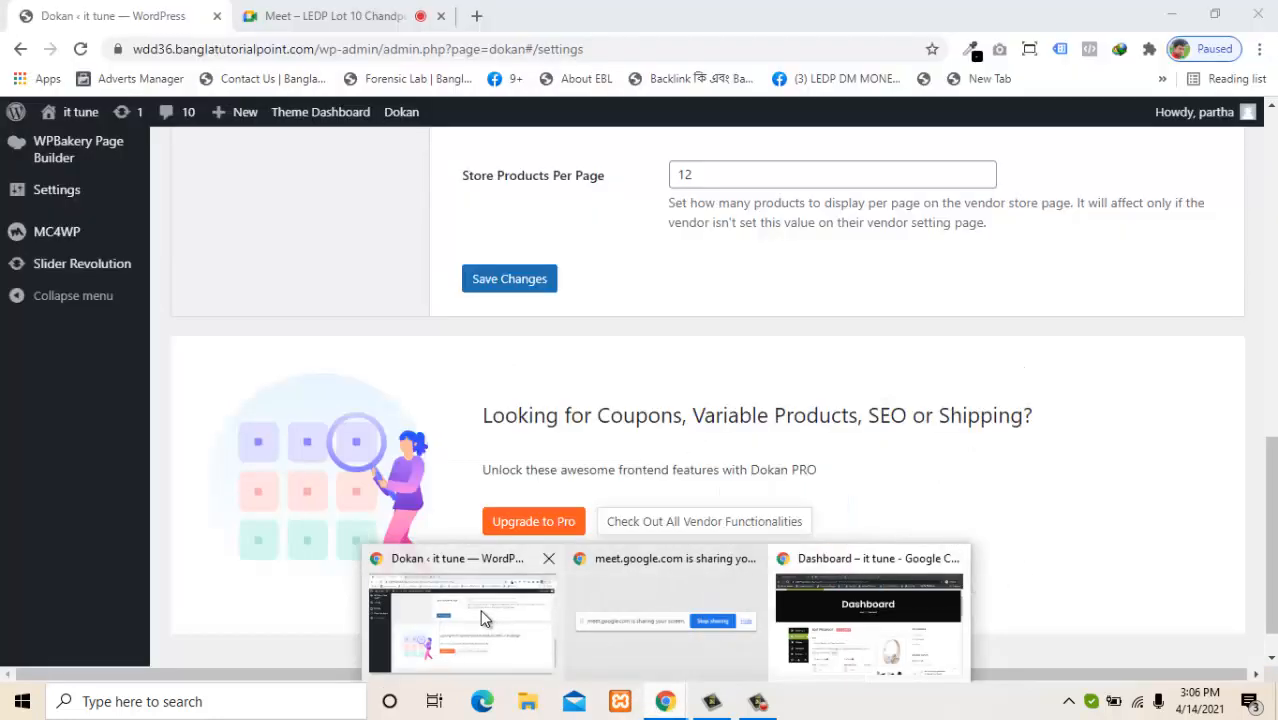
Open Products > All Products in wp-admin to find the headphone listed as Pending.
click(481, 618)
click(1269, 415)
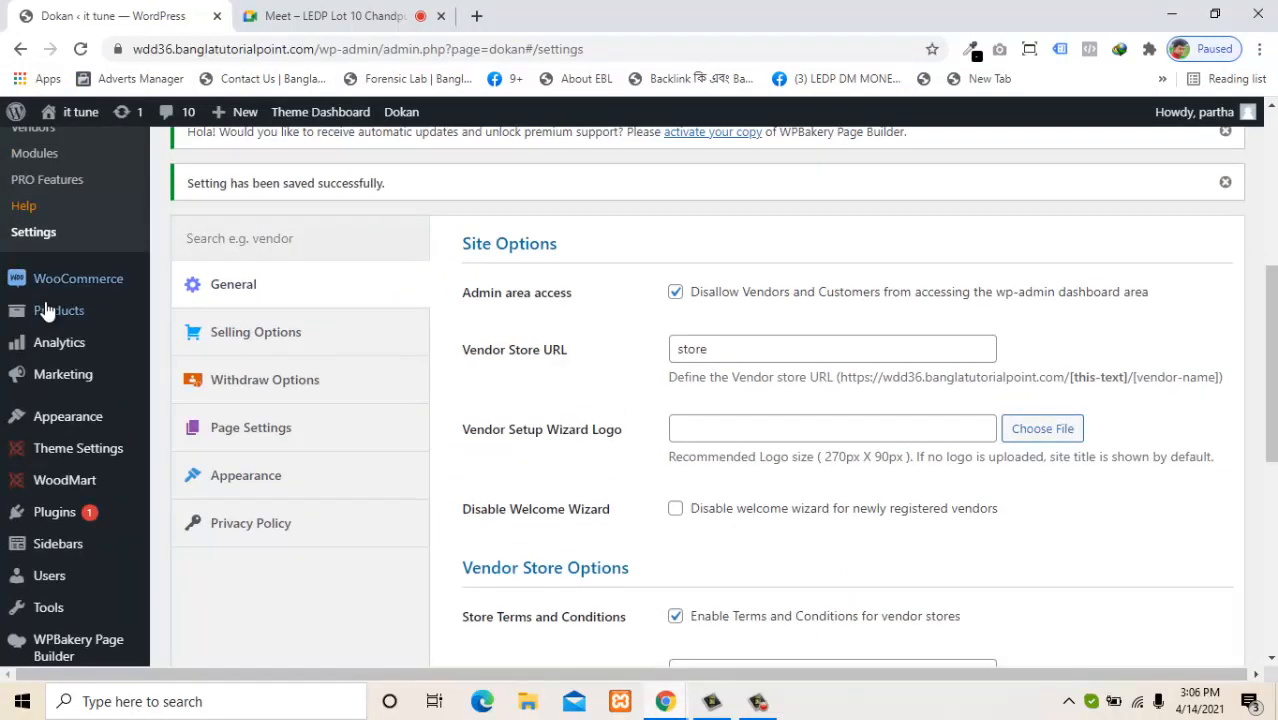
mouse_move(50, 311)
click(181, 318)
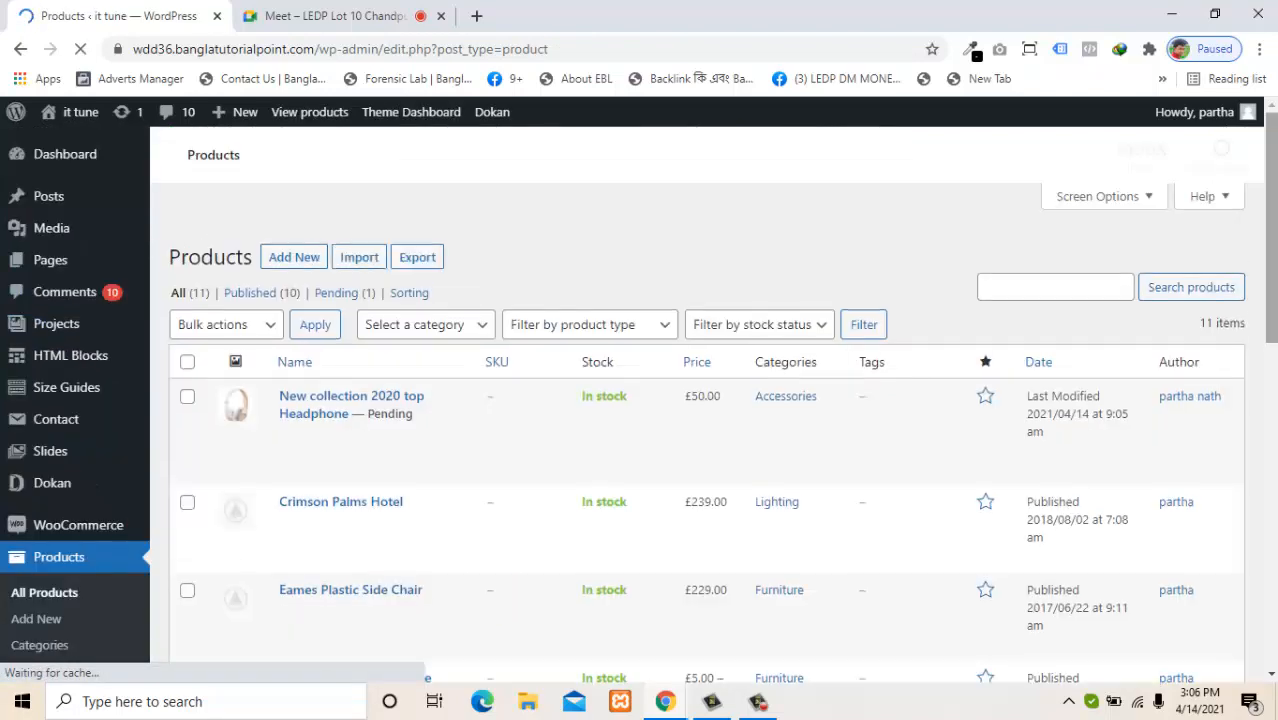
scroll(1237, 354, down, 5)
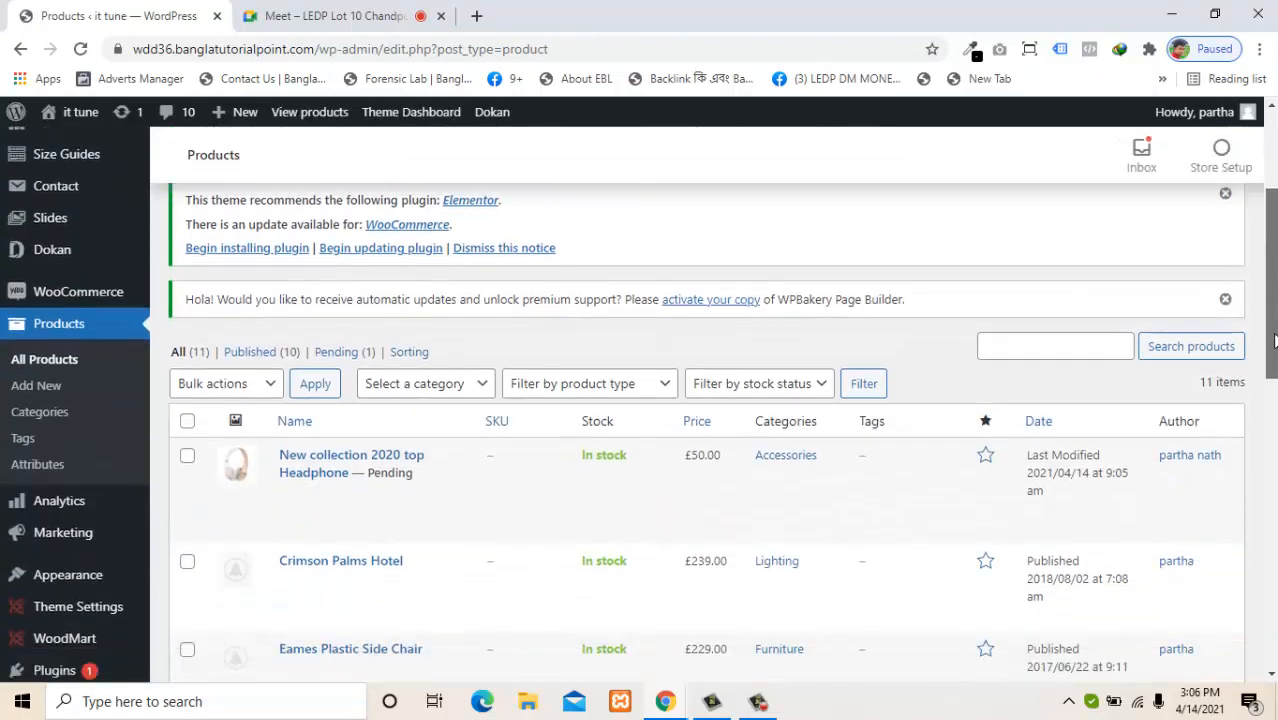
mouse_move(542, 440)
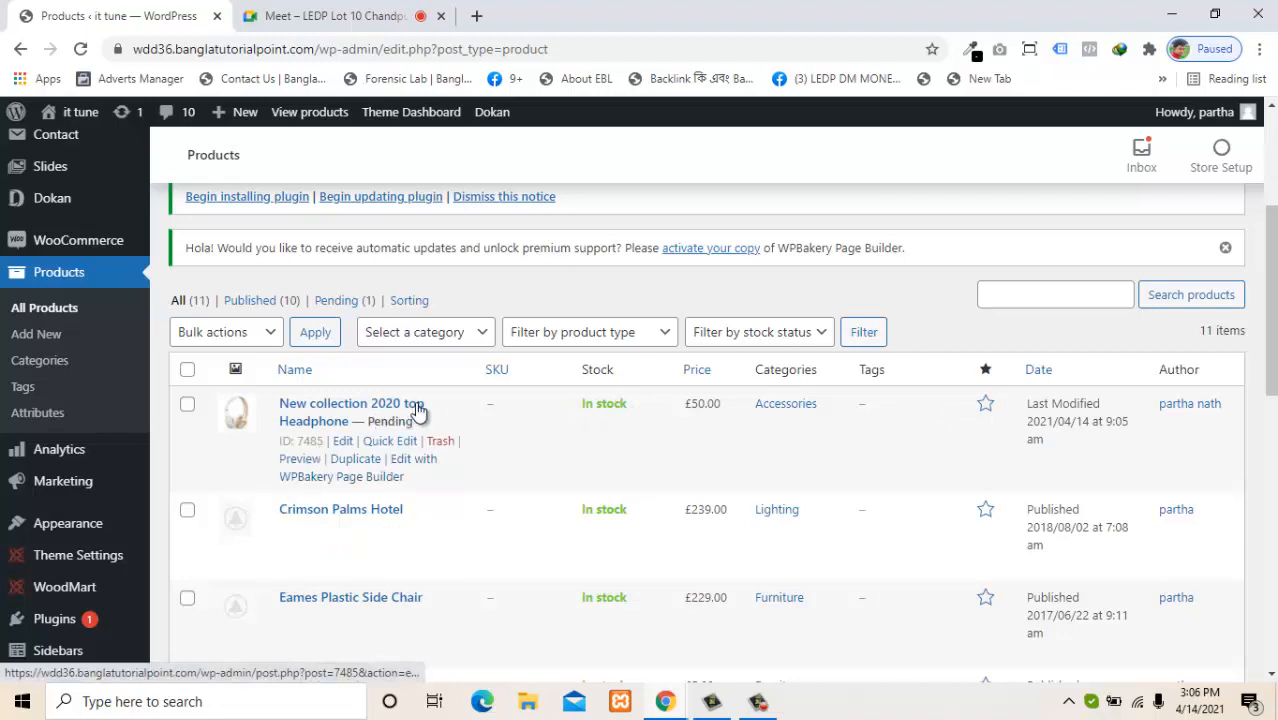
Publish the New collection 2020 top Headphone from its edit screen.
click(342, 444)
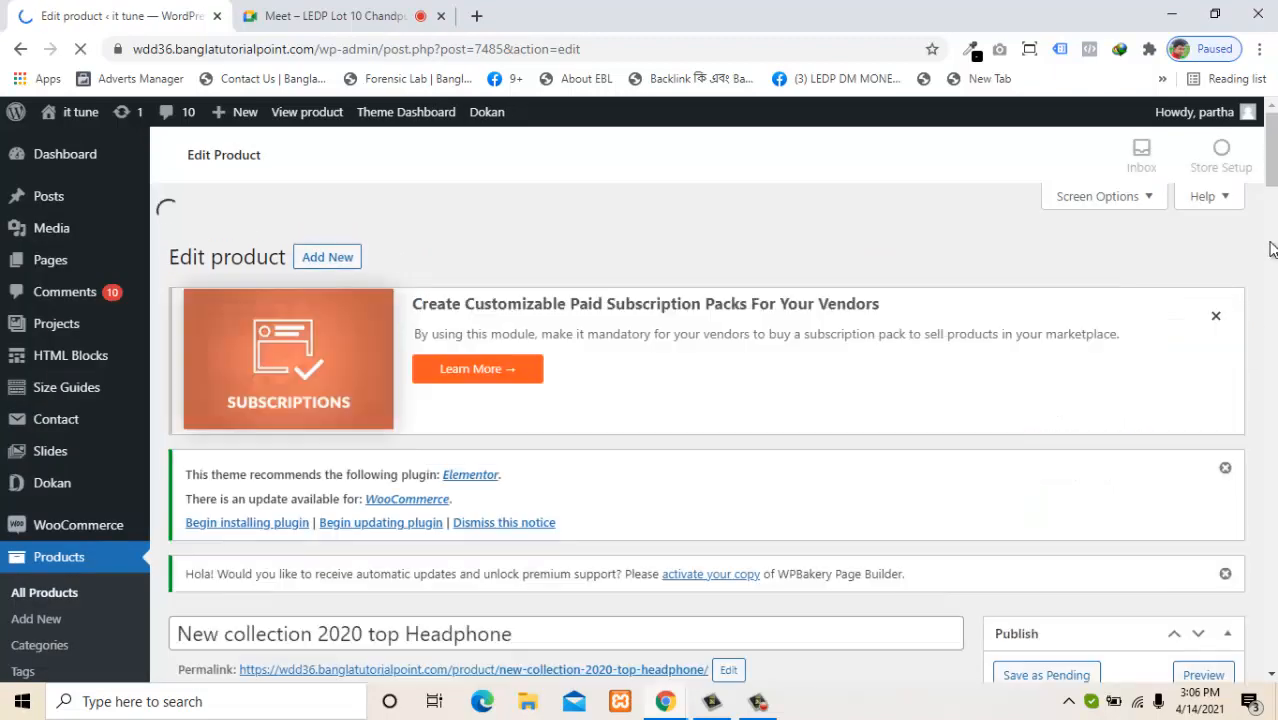
scroll(1270, 183, down, 5)
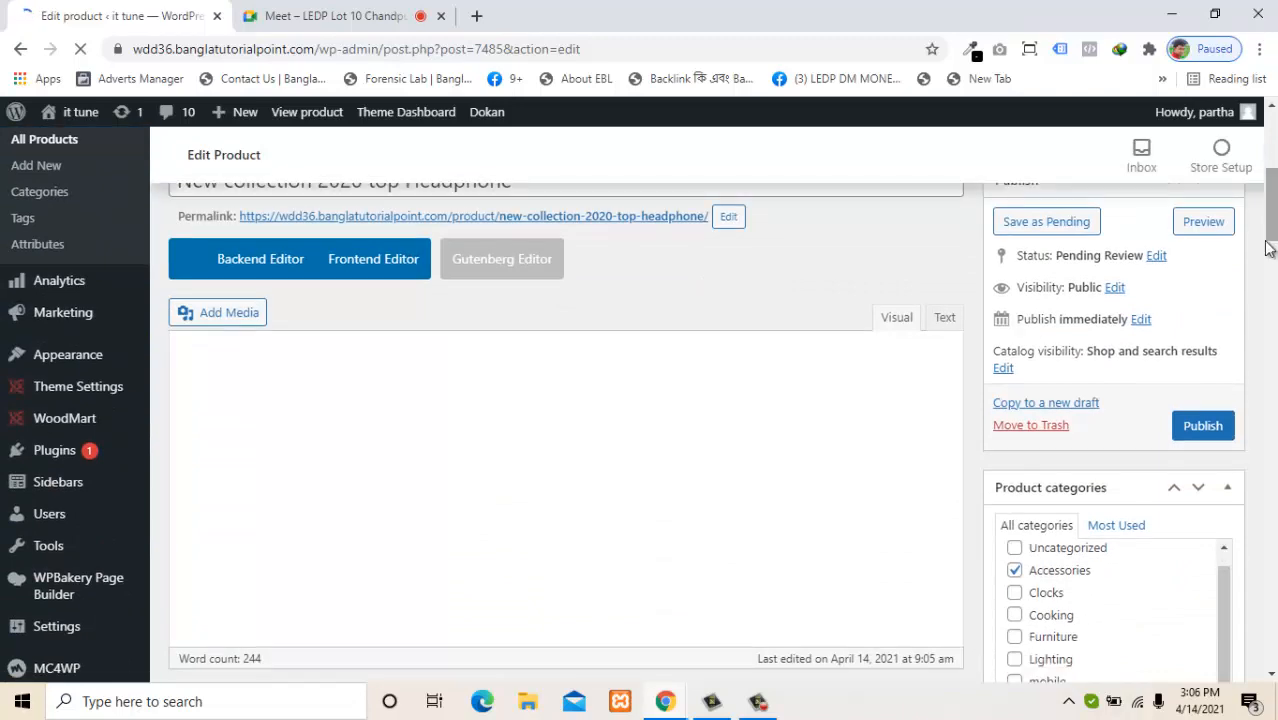
click(1202, 388)
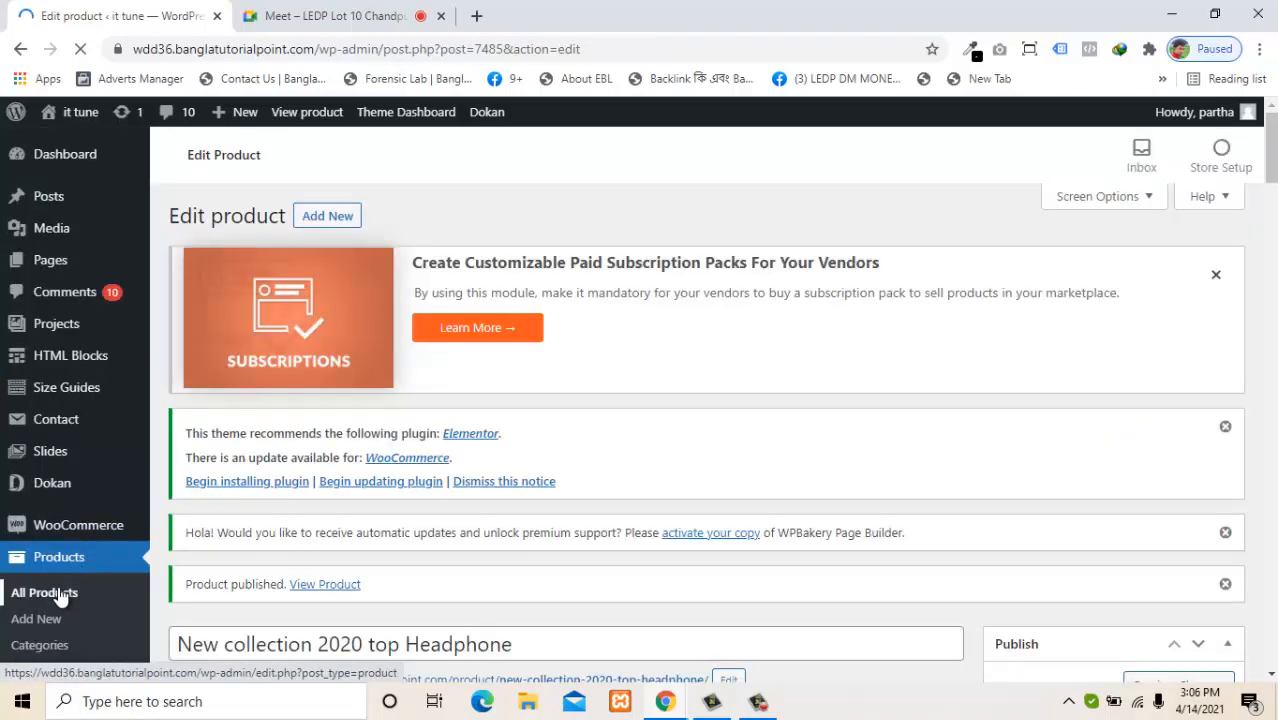
Back in All Products, select the headphone row and review the Bulk actions list.
click(45, 593)
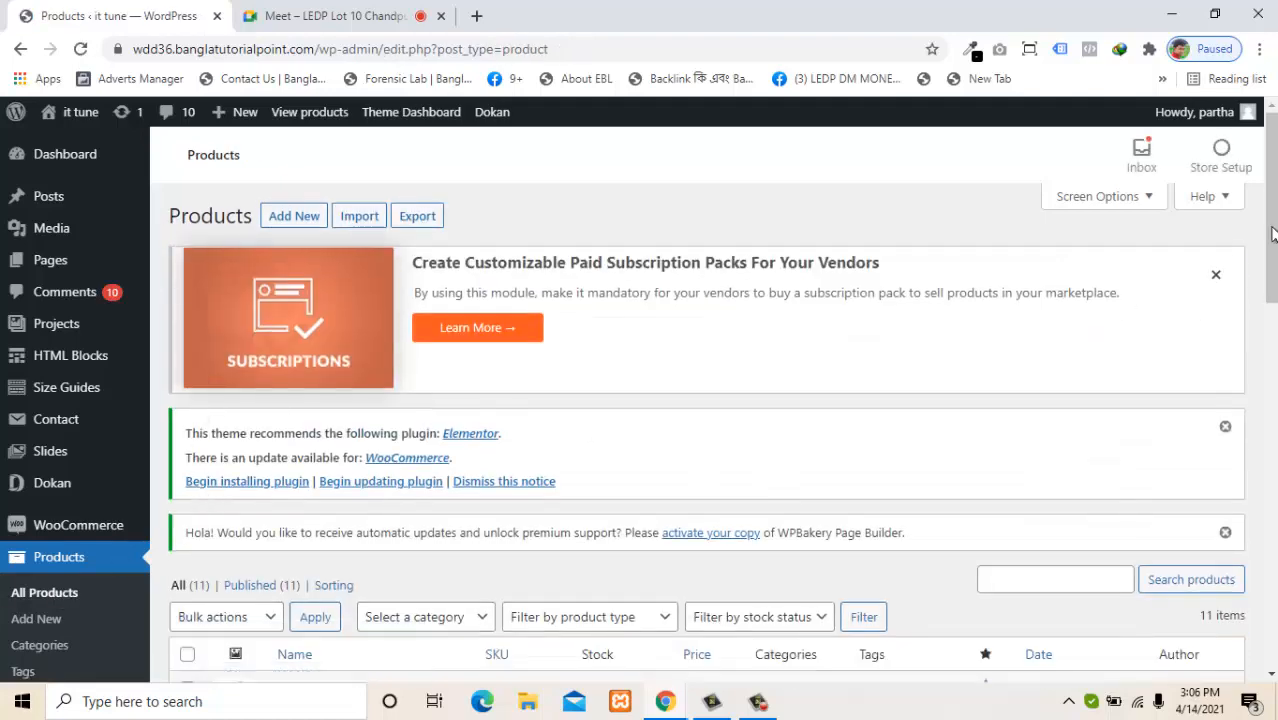
scroll(700, 450, down, 3)
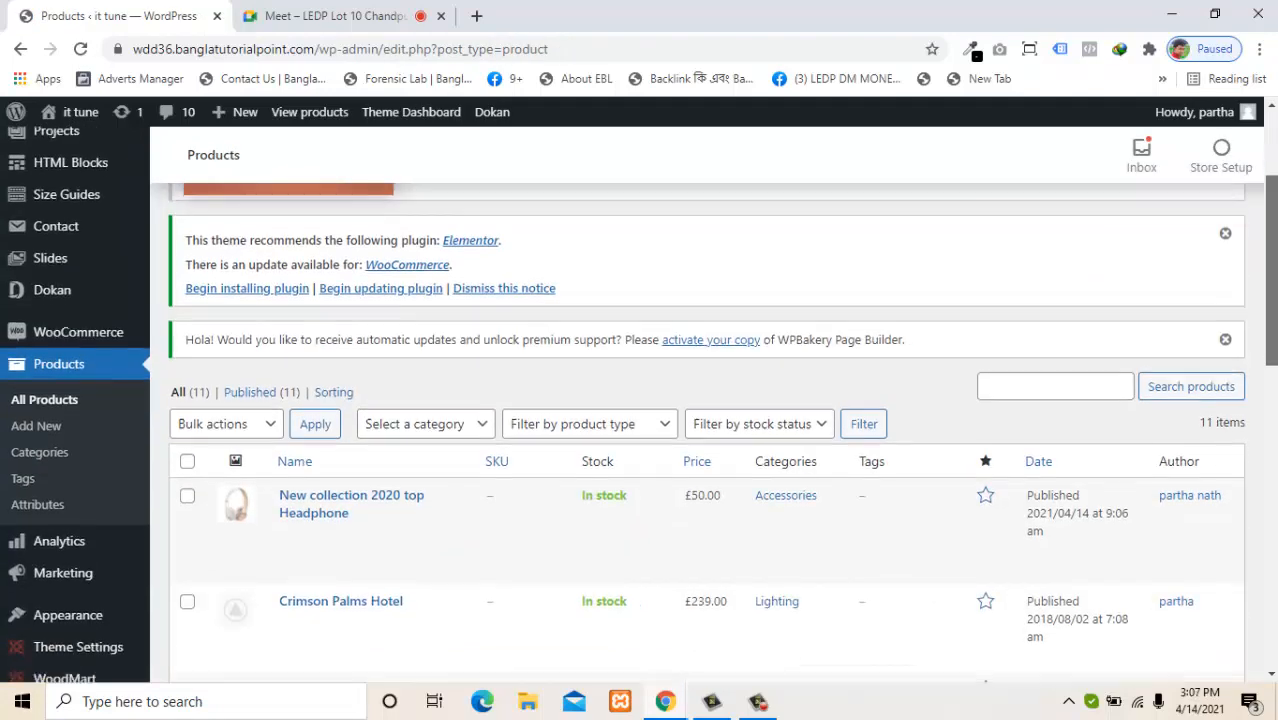
click(188, 480)
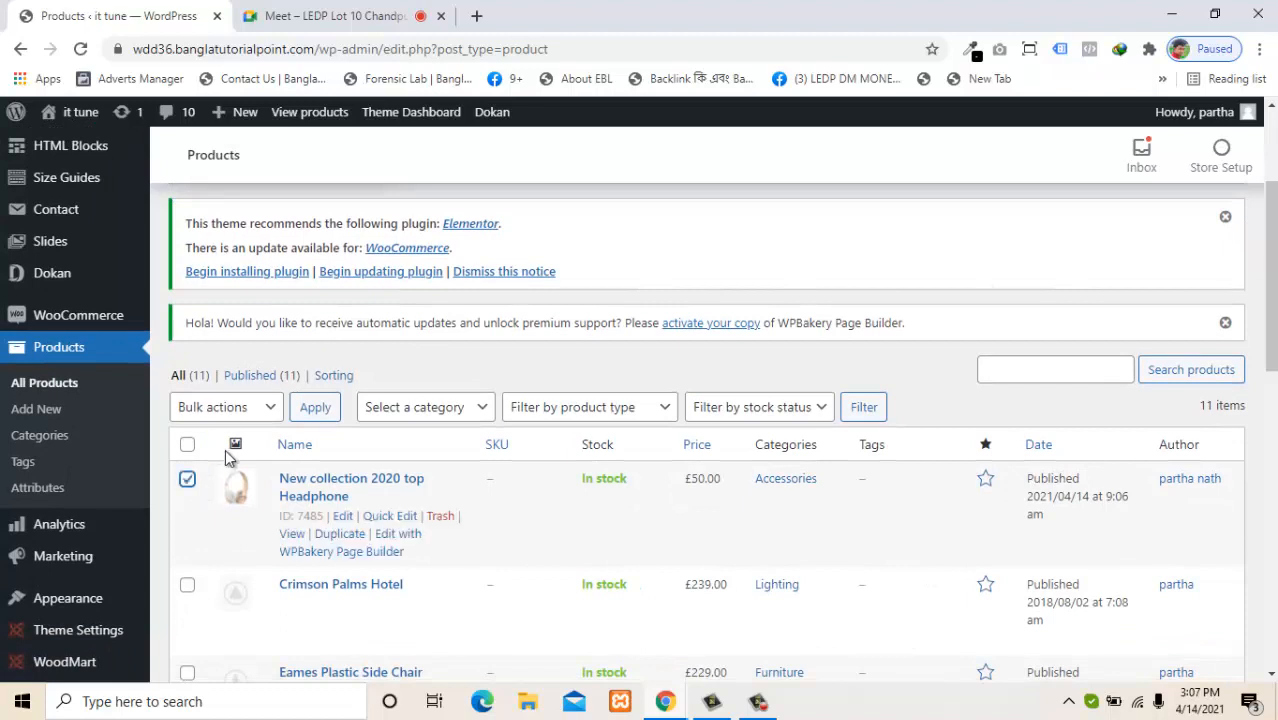
click(275, 409)
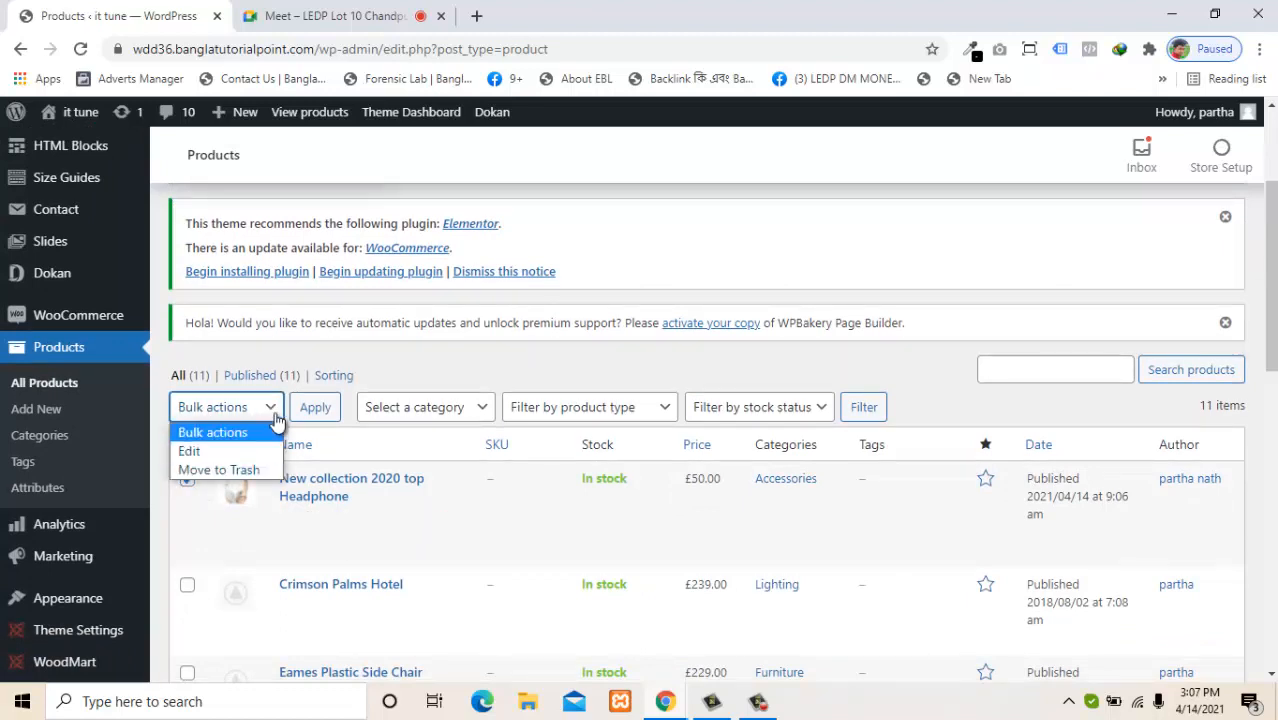
click(448, 368)
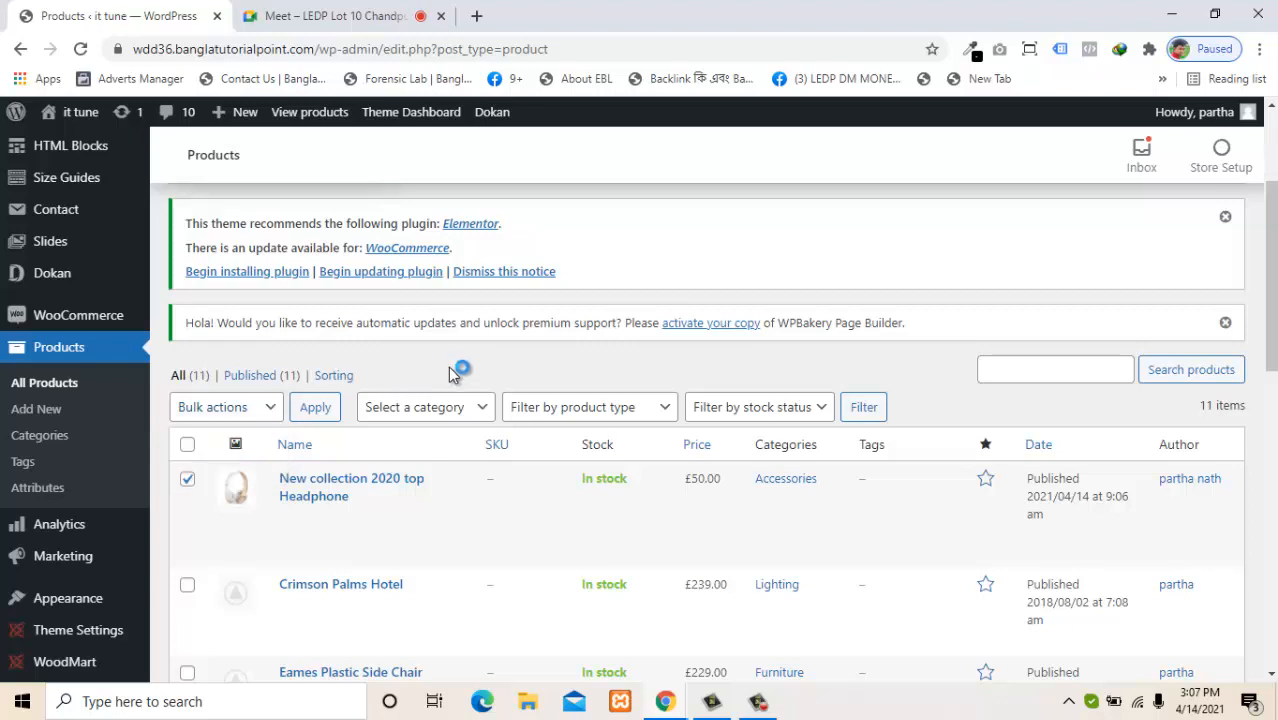
mouse_move(662, 700)
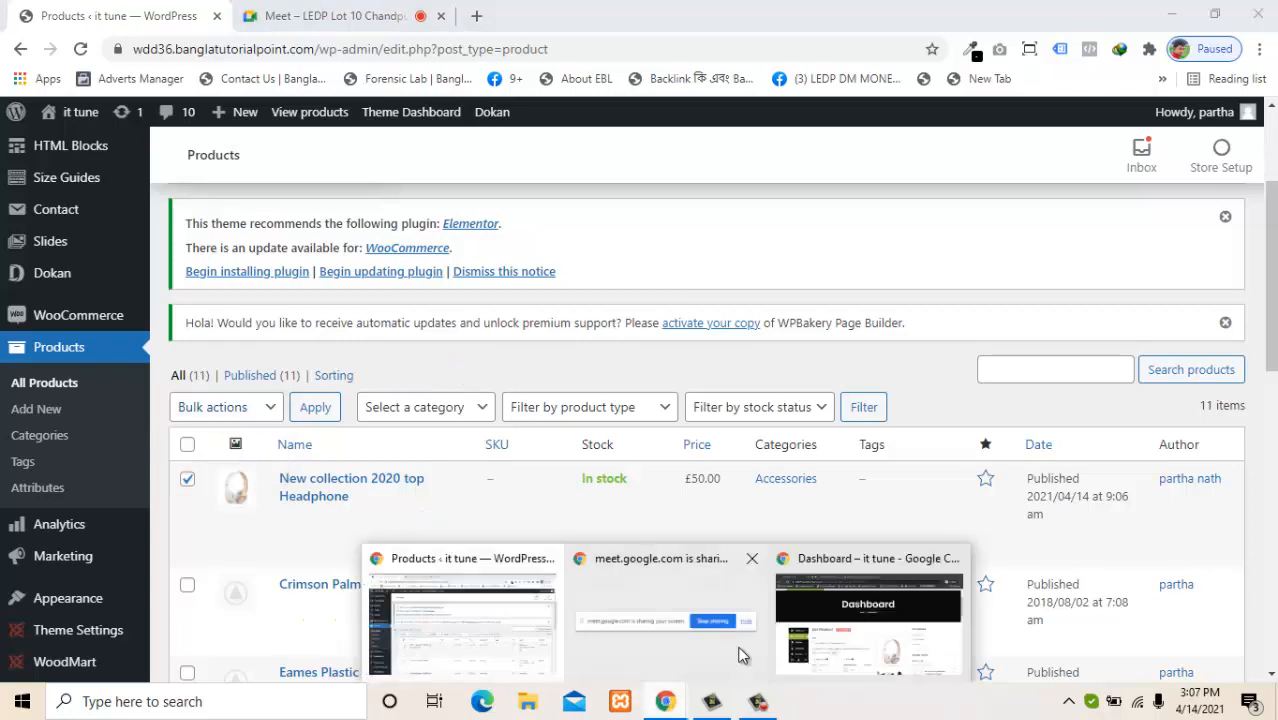
click(862, 628)
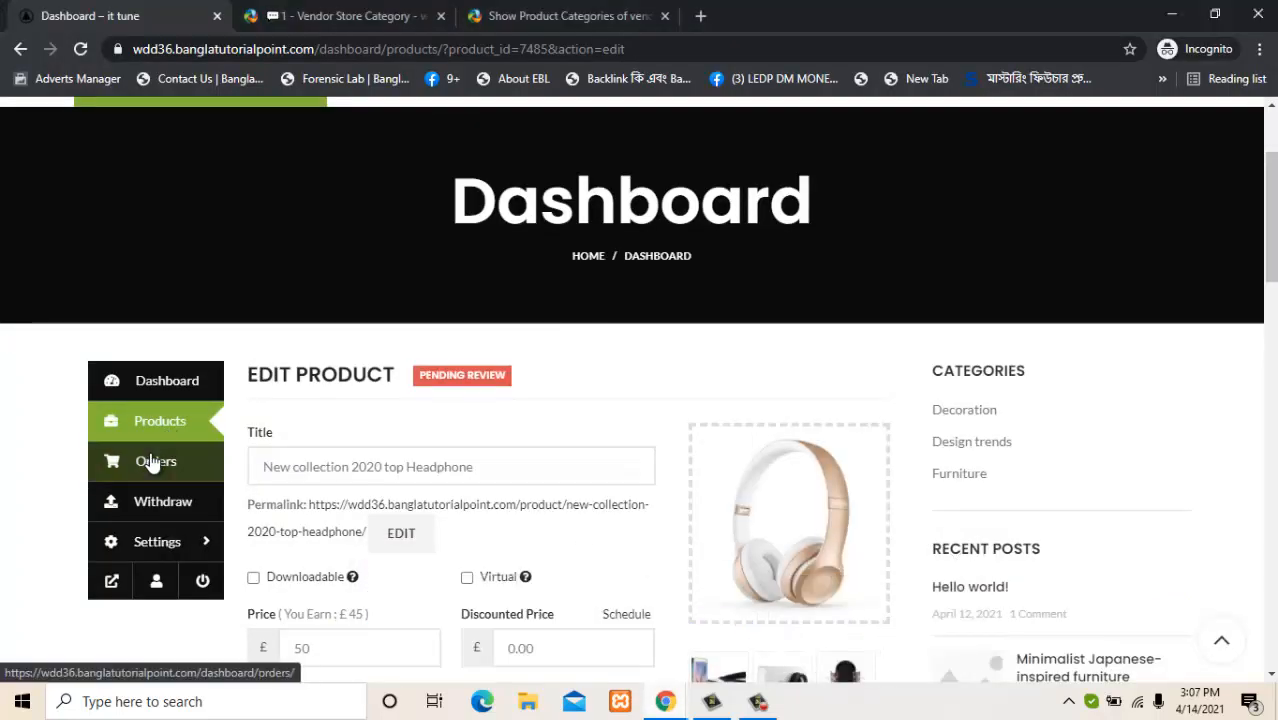
Confirm the headphone shows Online in the vendor's product list, then return to admin All Products.
click(170, 423)
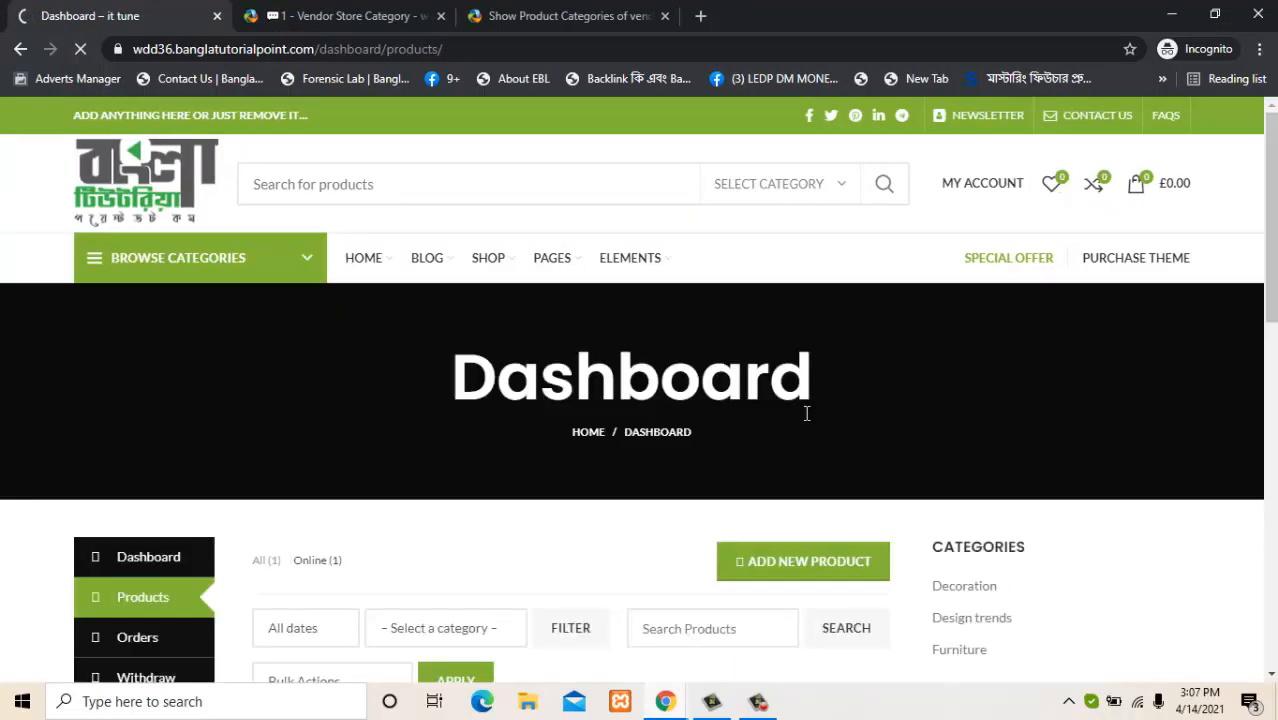
scroll(502, 541, down, 3)
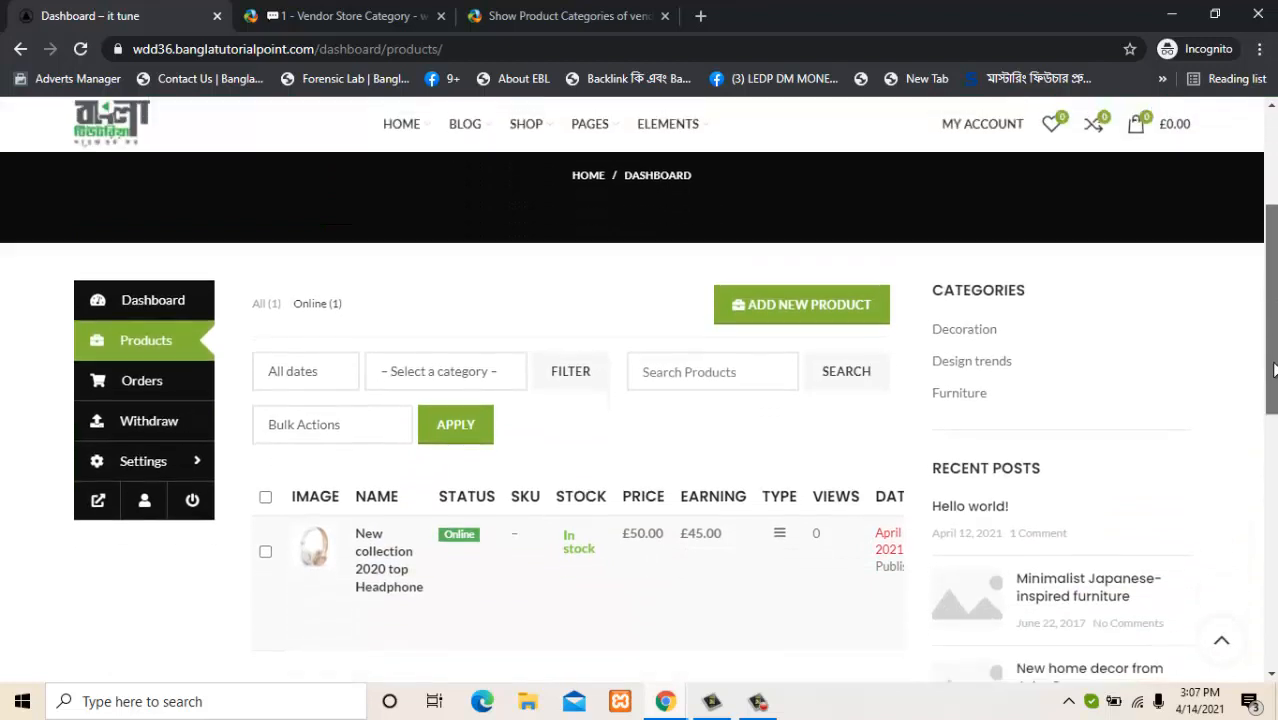
mouse_move(484, 540)
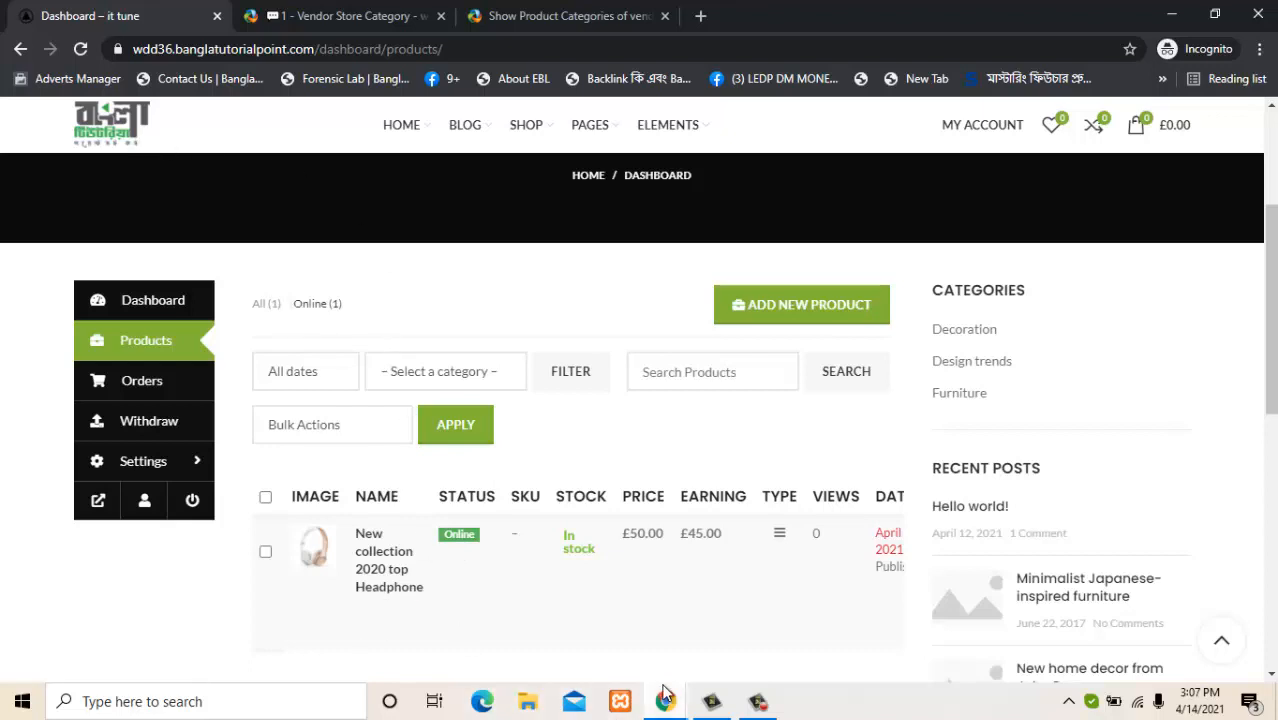
mouse_move(665, 690)
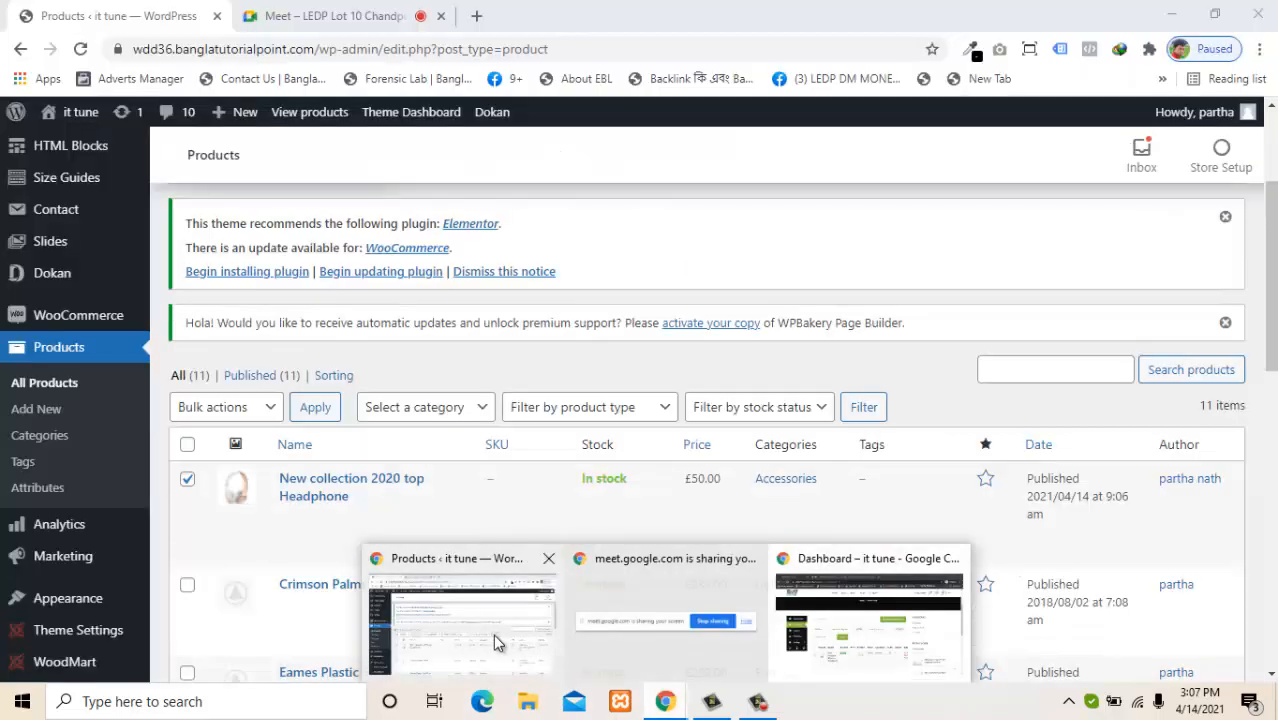
click(493, 634)
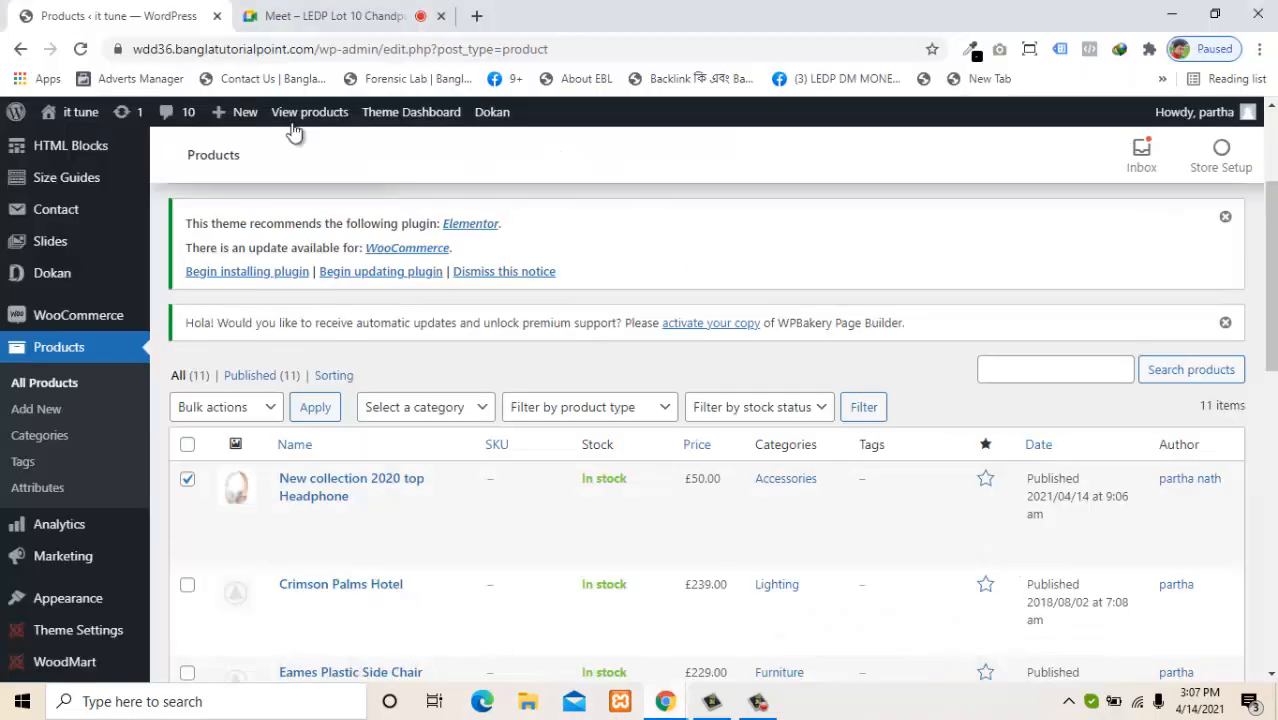
Visit the storefront and open the £50.00 headphone product from the Accessories category.
mouse_move(55, 115)
click(64, 147)
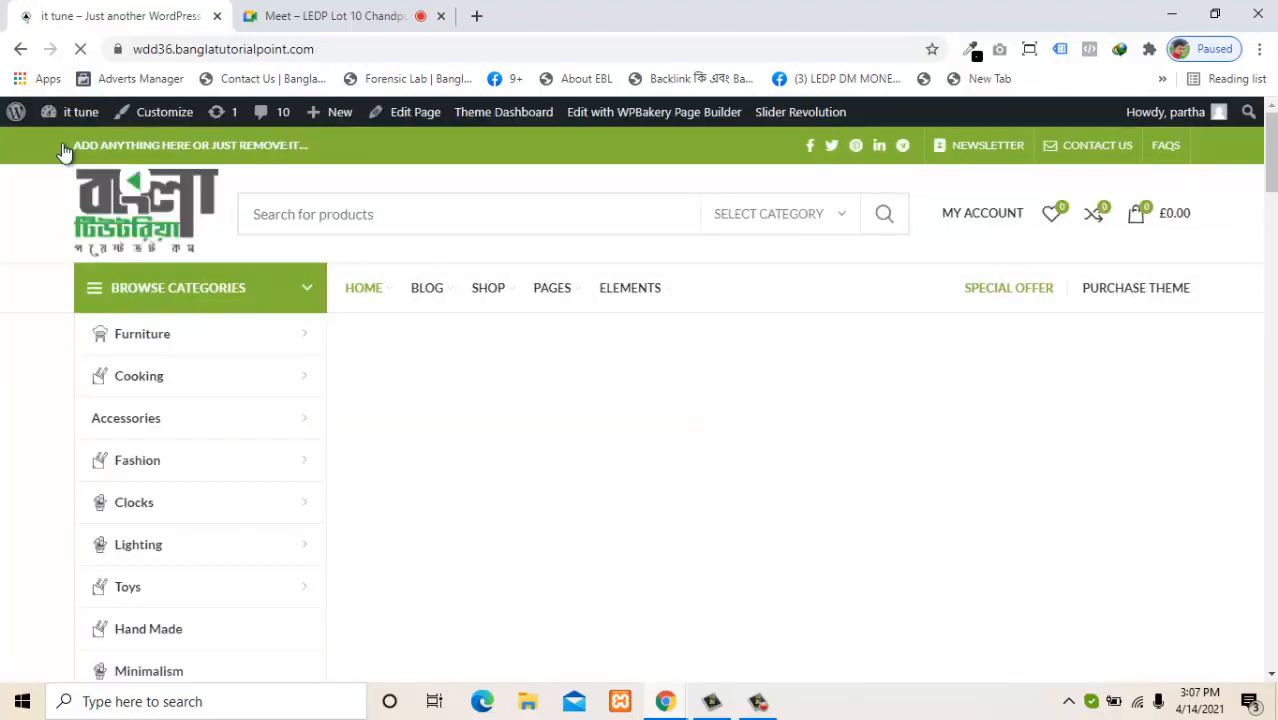
mouse_move(322, 417)
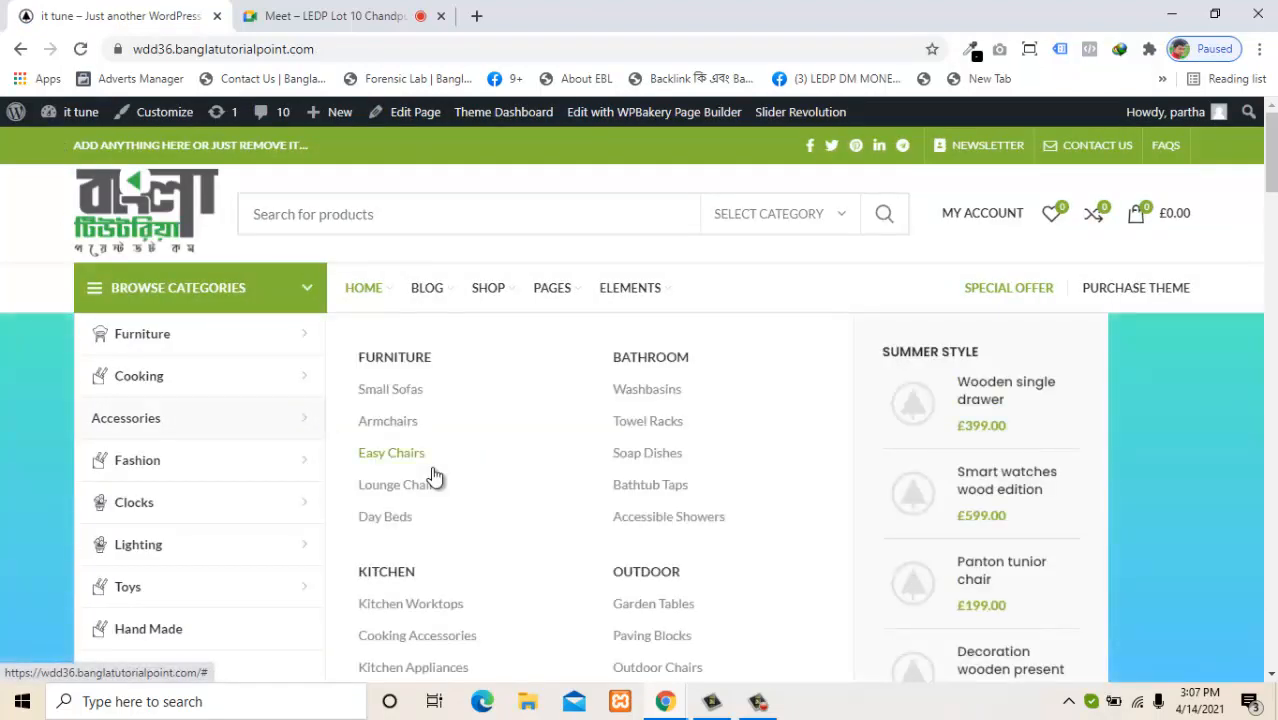
click(266, 423)
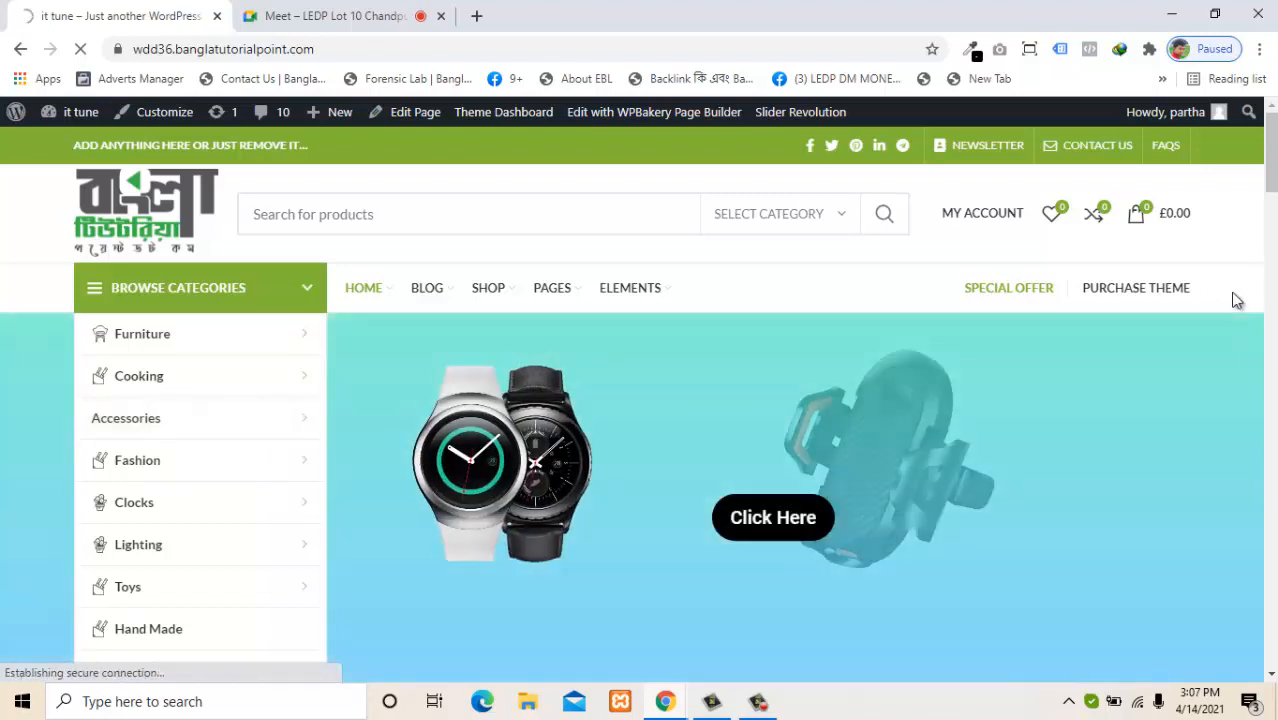
scroll(640, 400, down, 8)
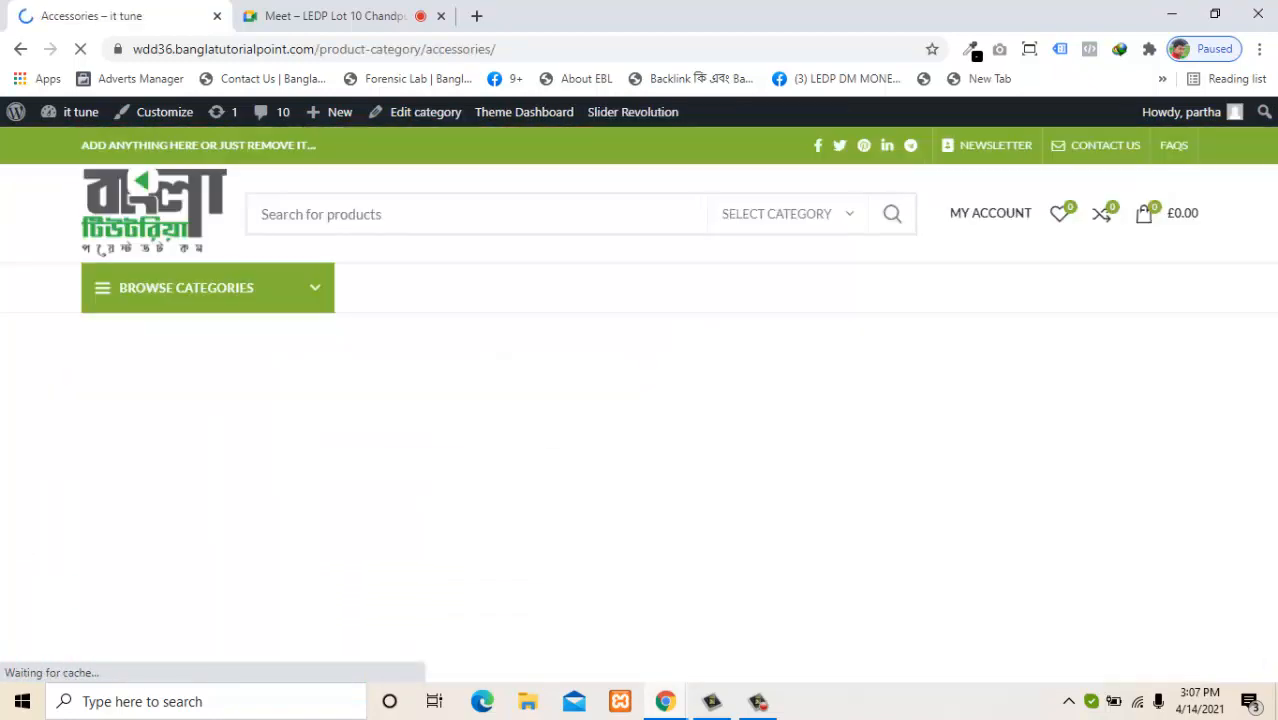
scroll(818, 487, down, 5)
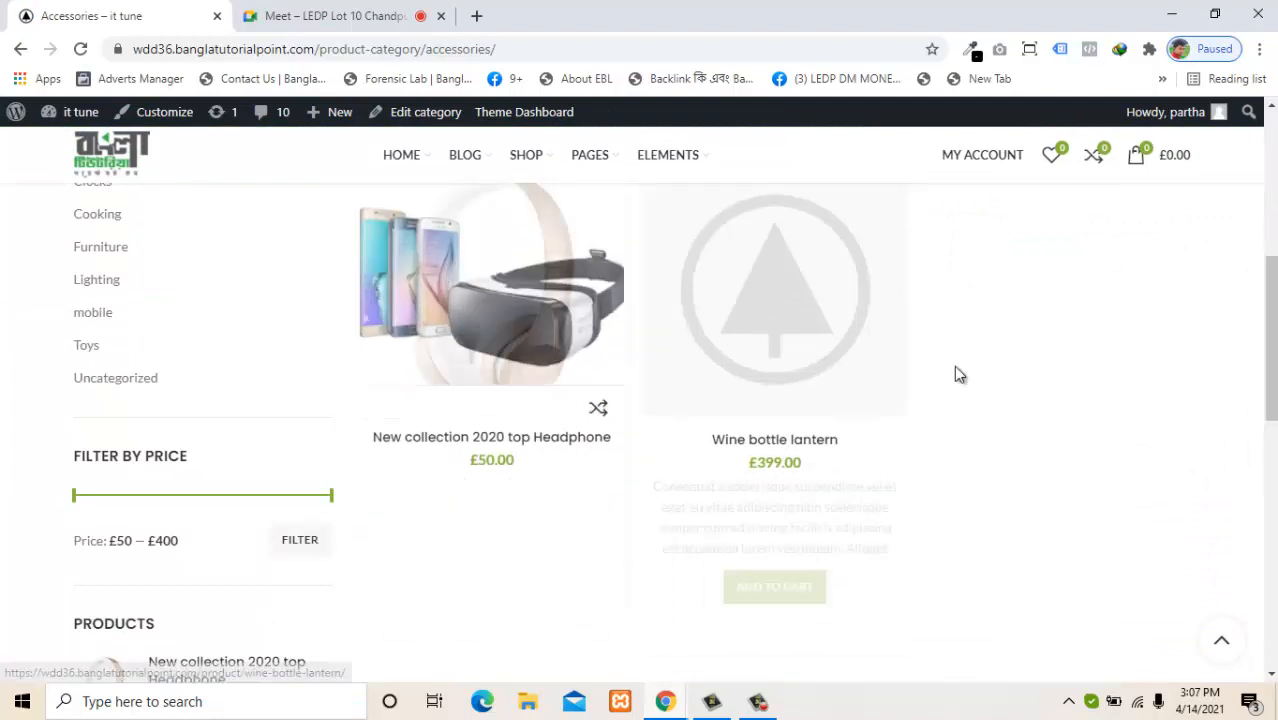
scroll(901, 469, up, 2)
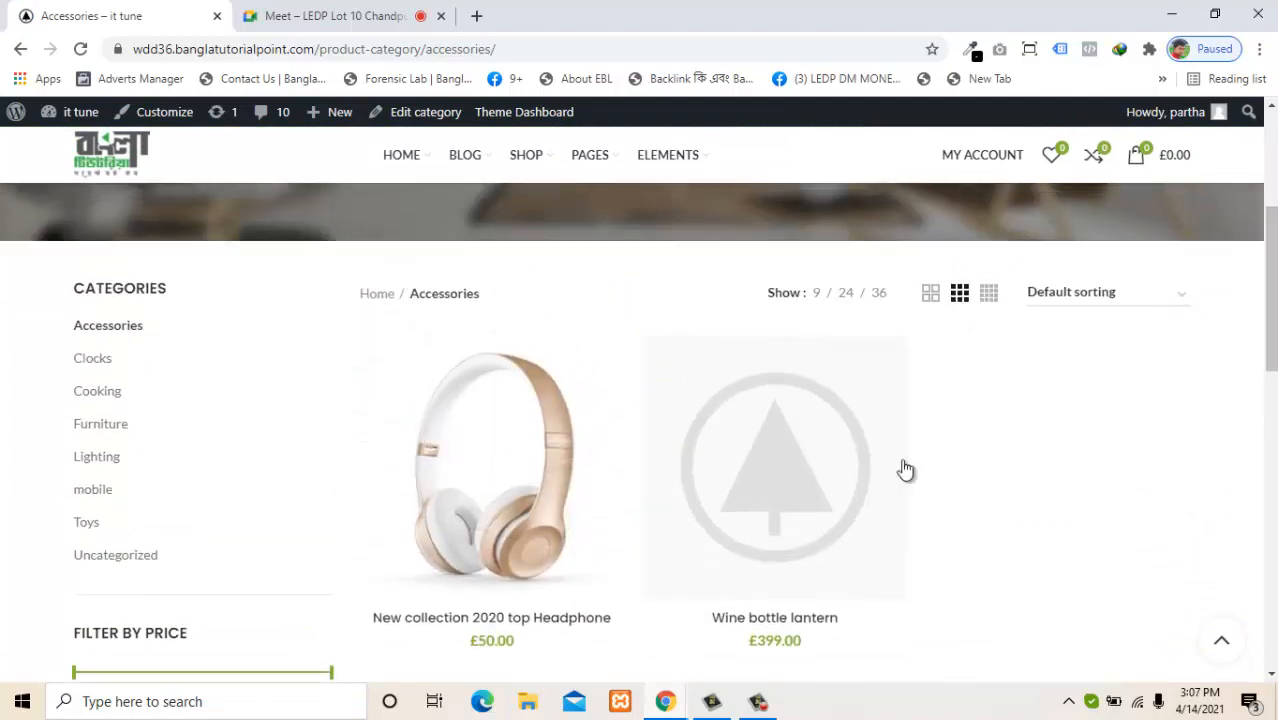
click(530, 493)
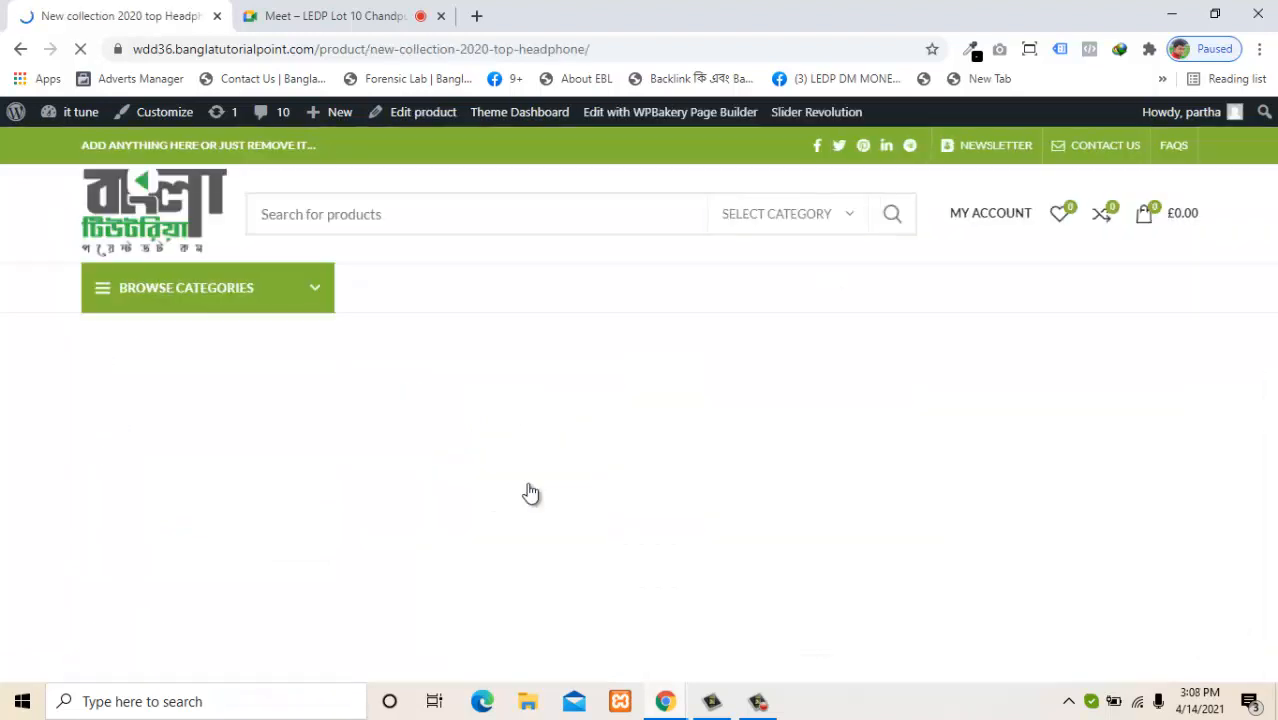
View the headphone product's Shipping and Vendor Info tabs.
drag(1274, 241, 1272, 366)
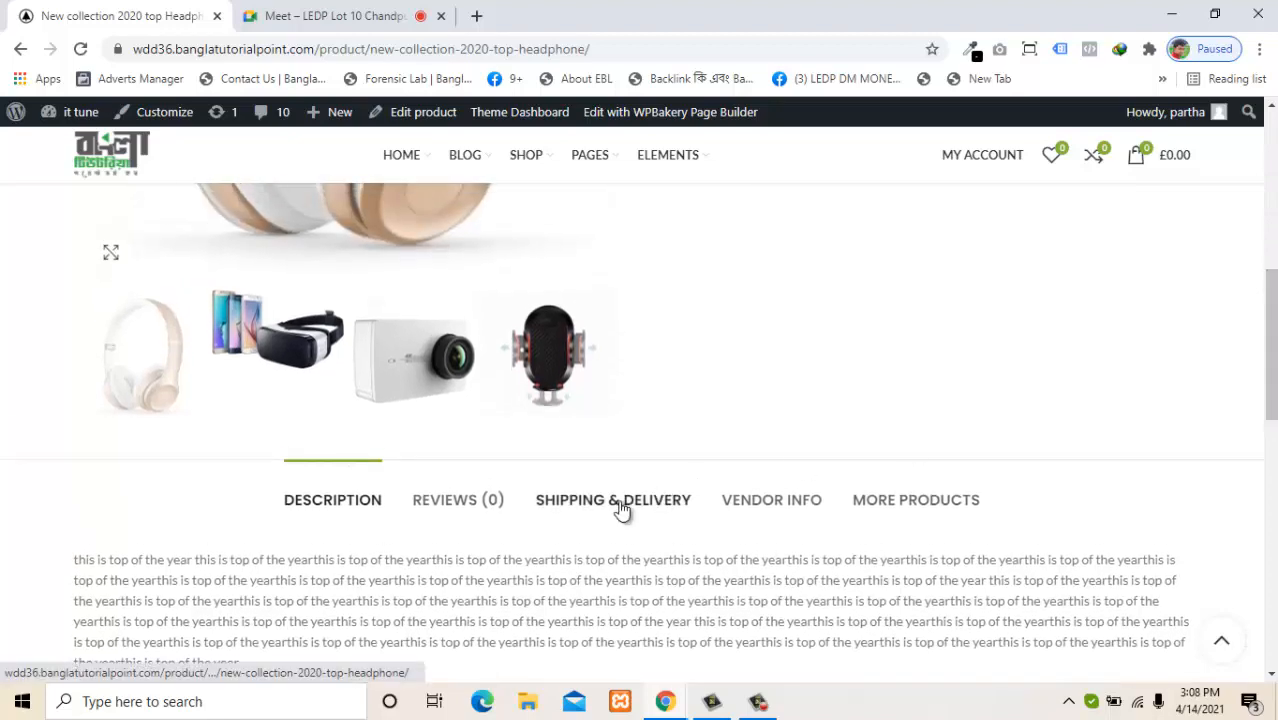
click(622, 508)
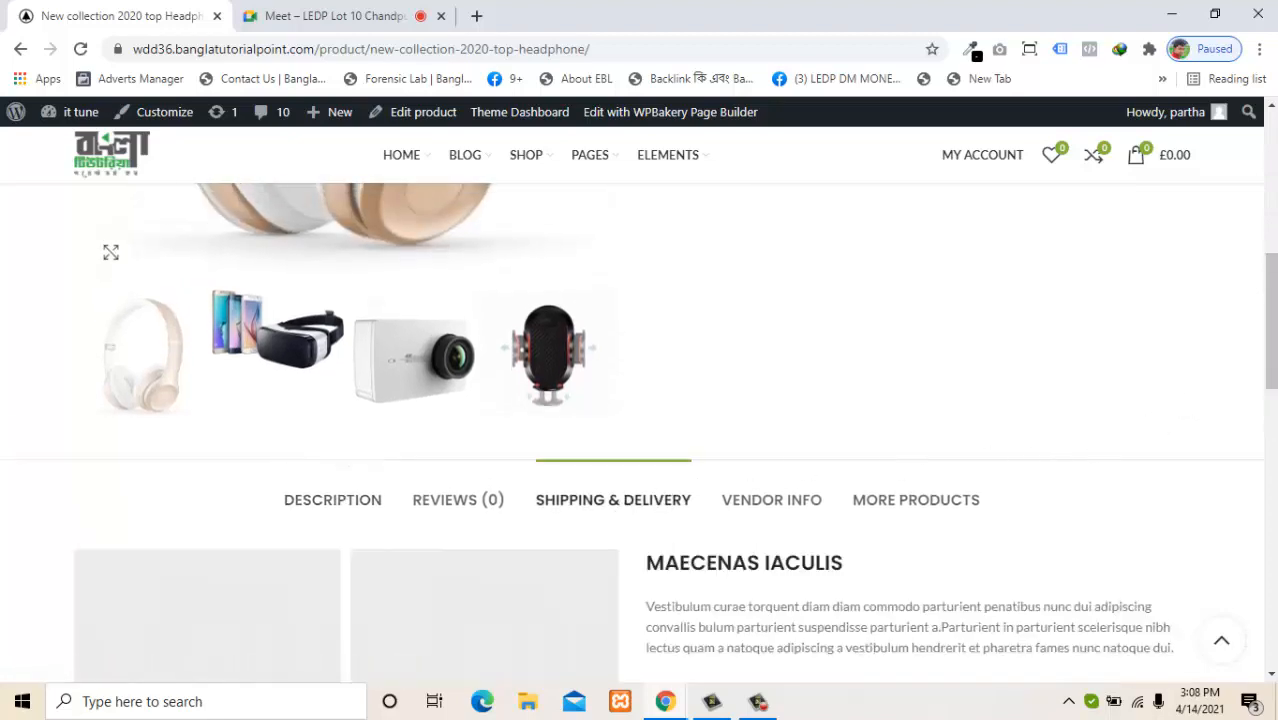
drag(1273, 318, 1272, 371)
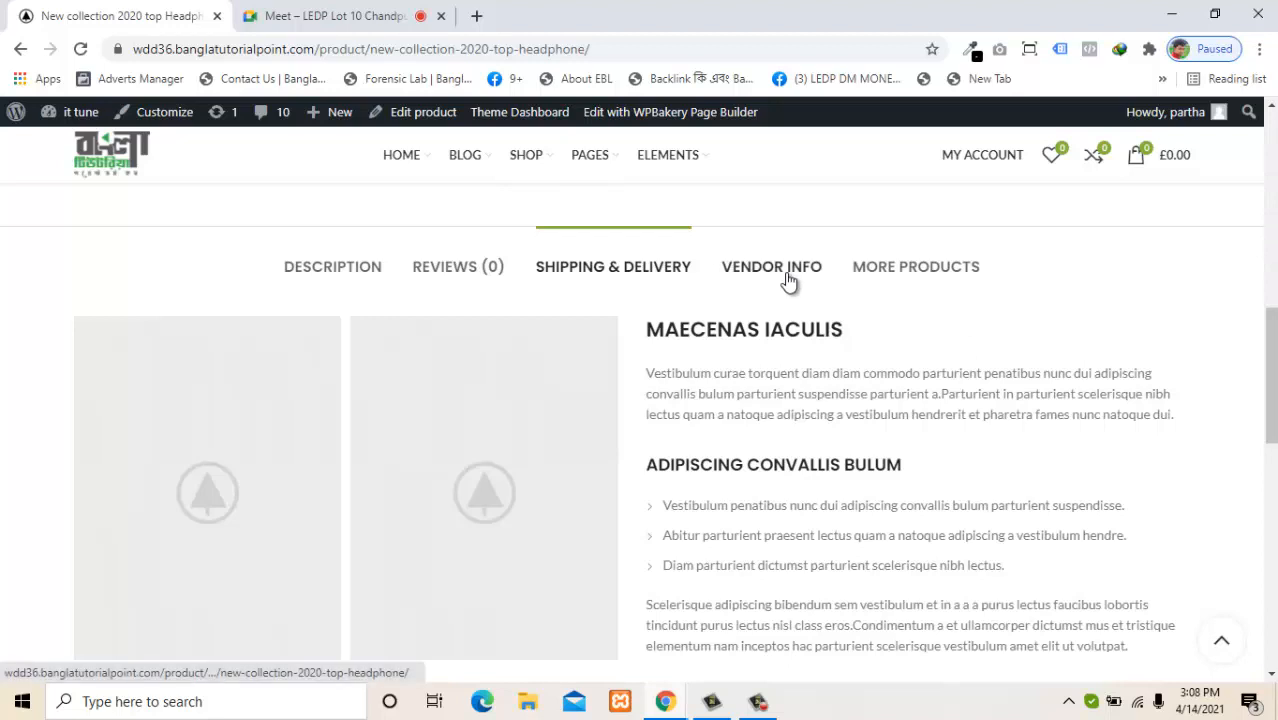
click(788, 278)
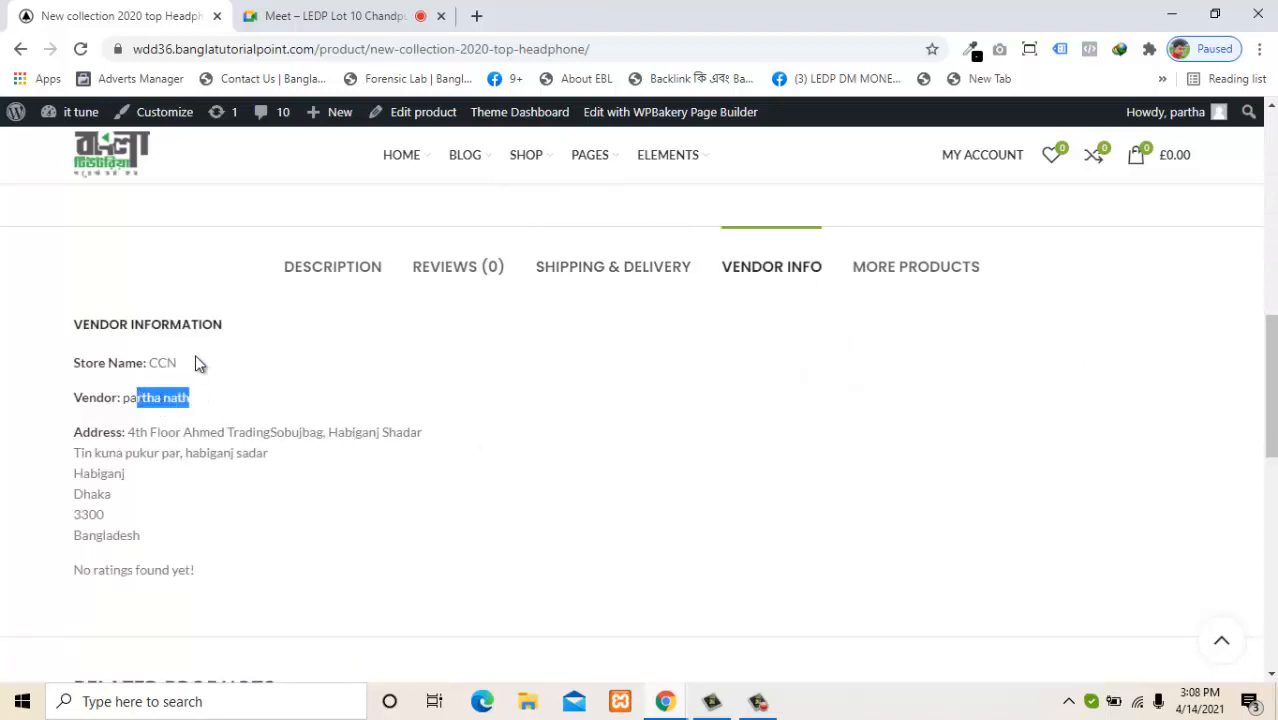
Highlight the vendor store name CCN and its address, then return to the home page.
double_click(153, 363)
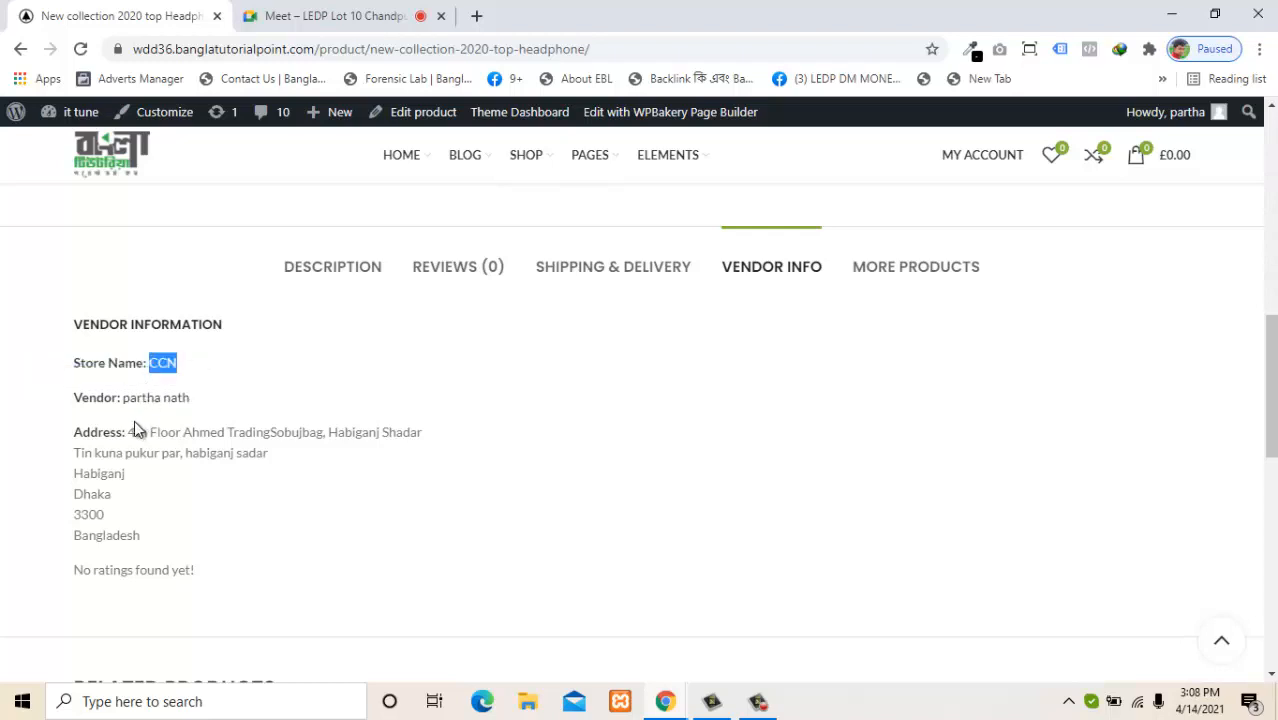
drag(134, 422, 182, 498)
click(281, 530)
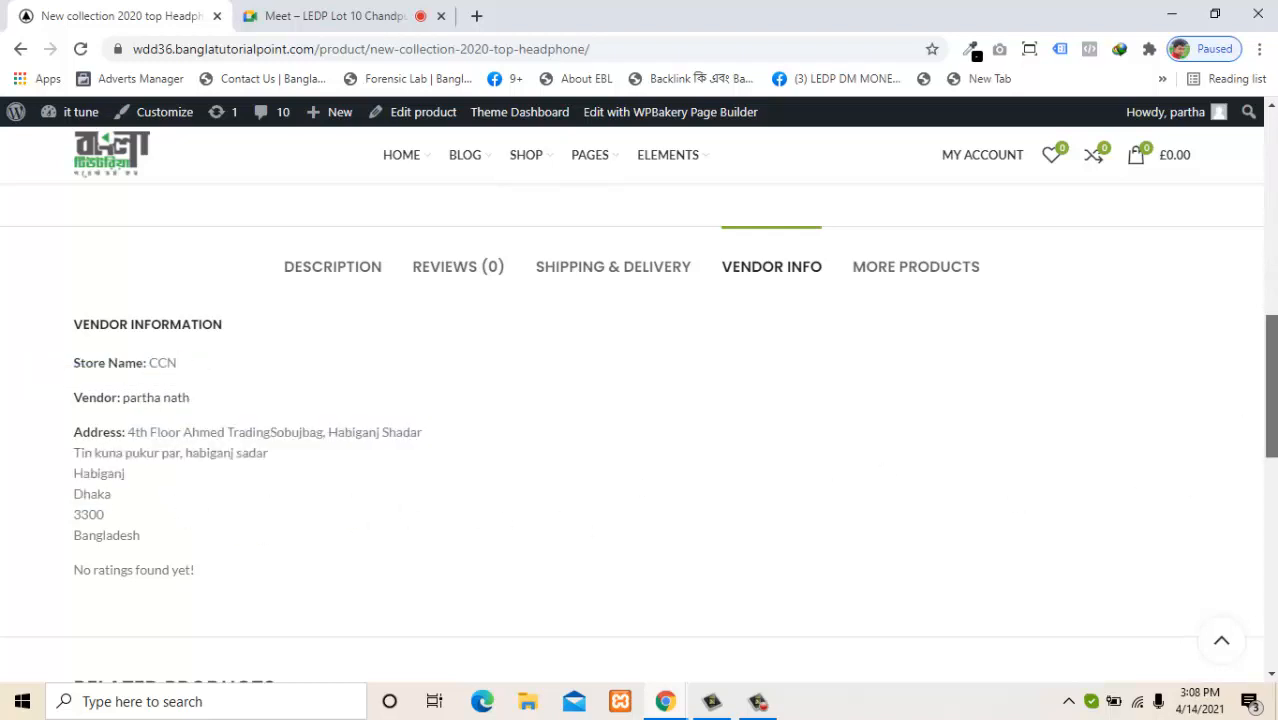
drag(1270, 420, 1235, 185)
click(157, 218)
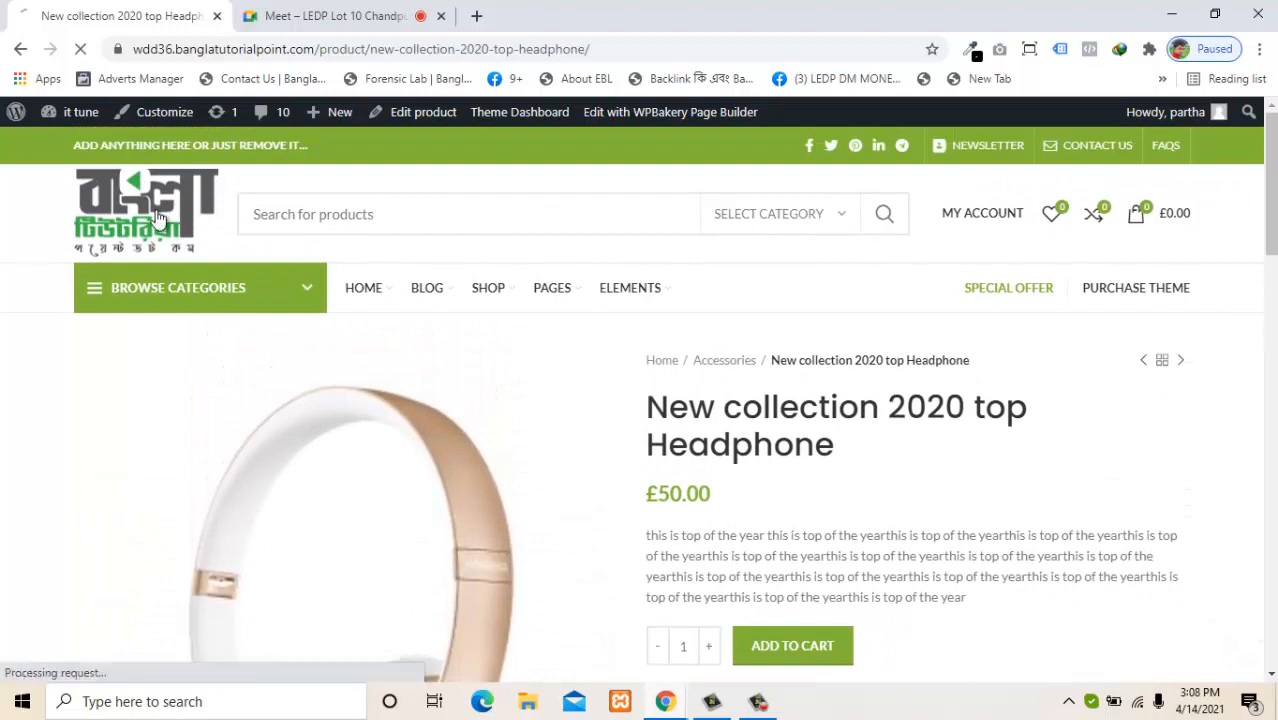
Go to the /store/ccn address to load the CCN vendor store page.
click(407, 46)
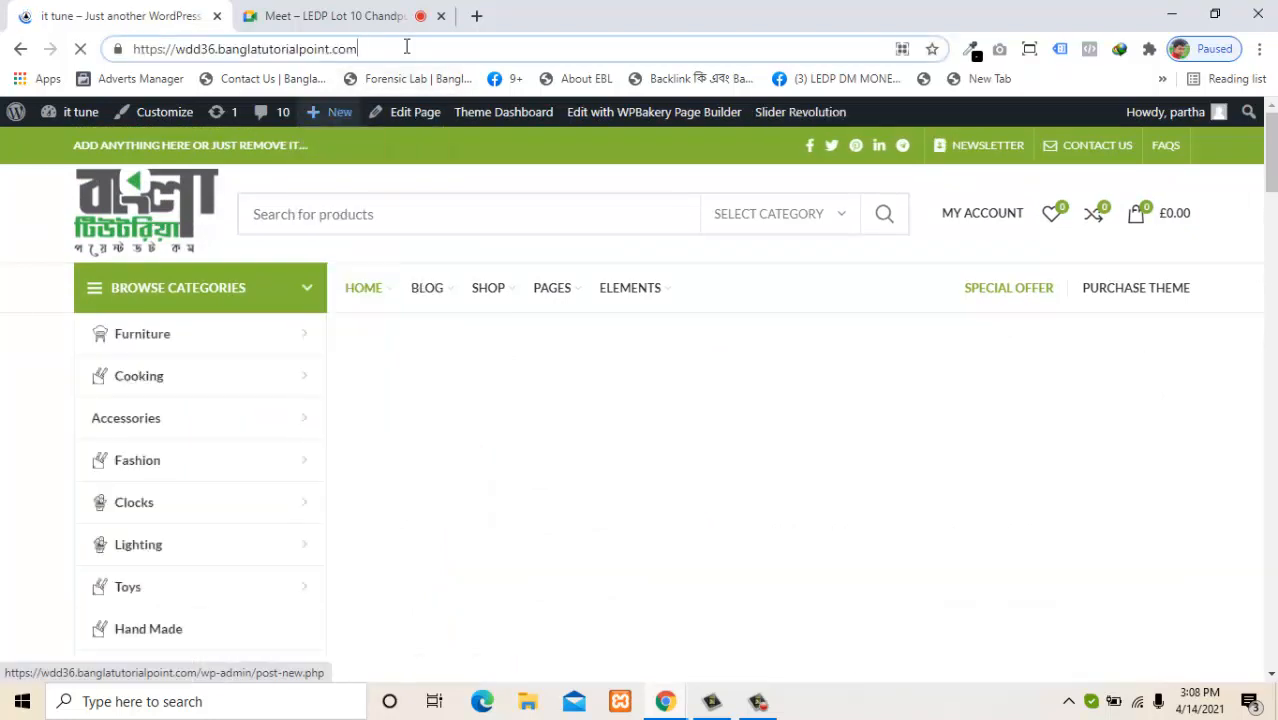
text(/)
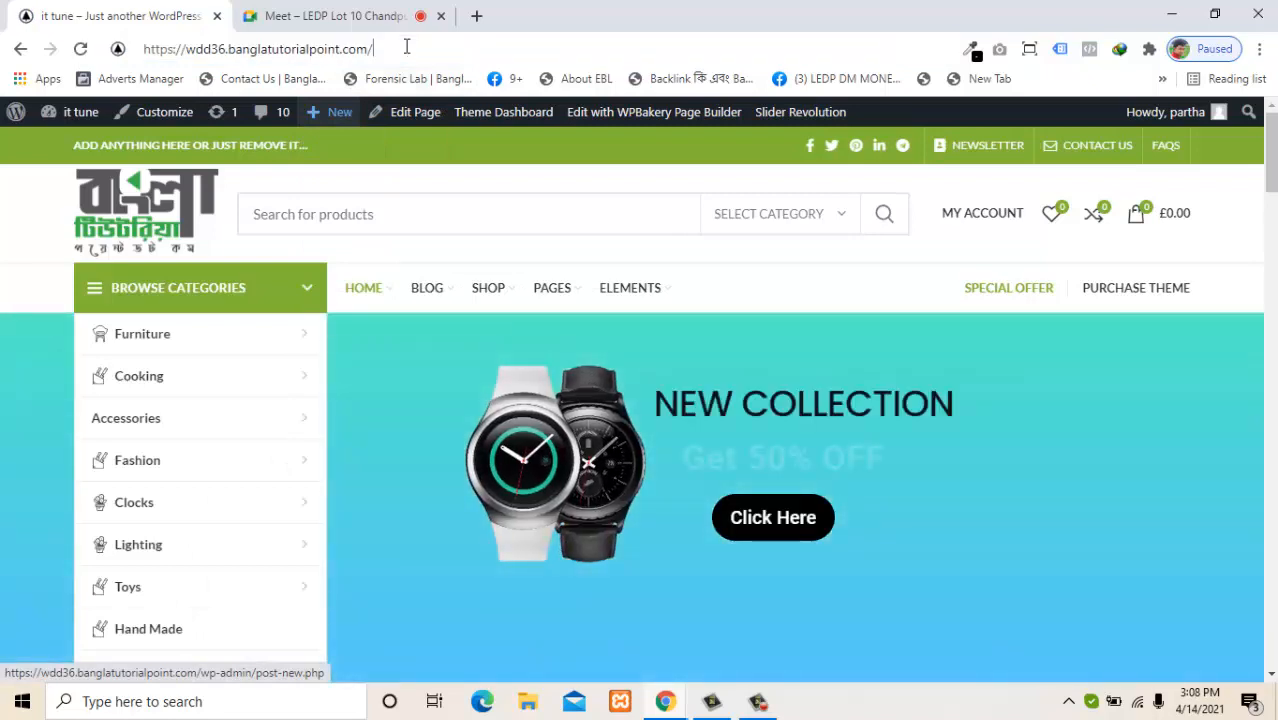
text(sto)
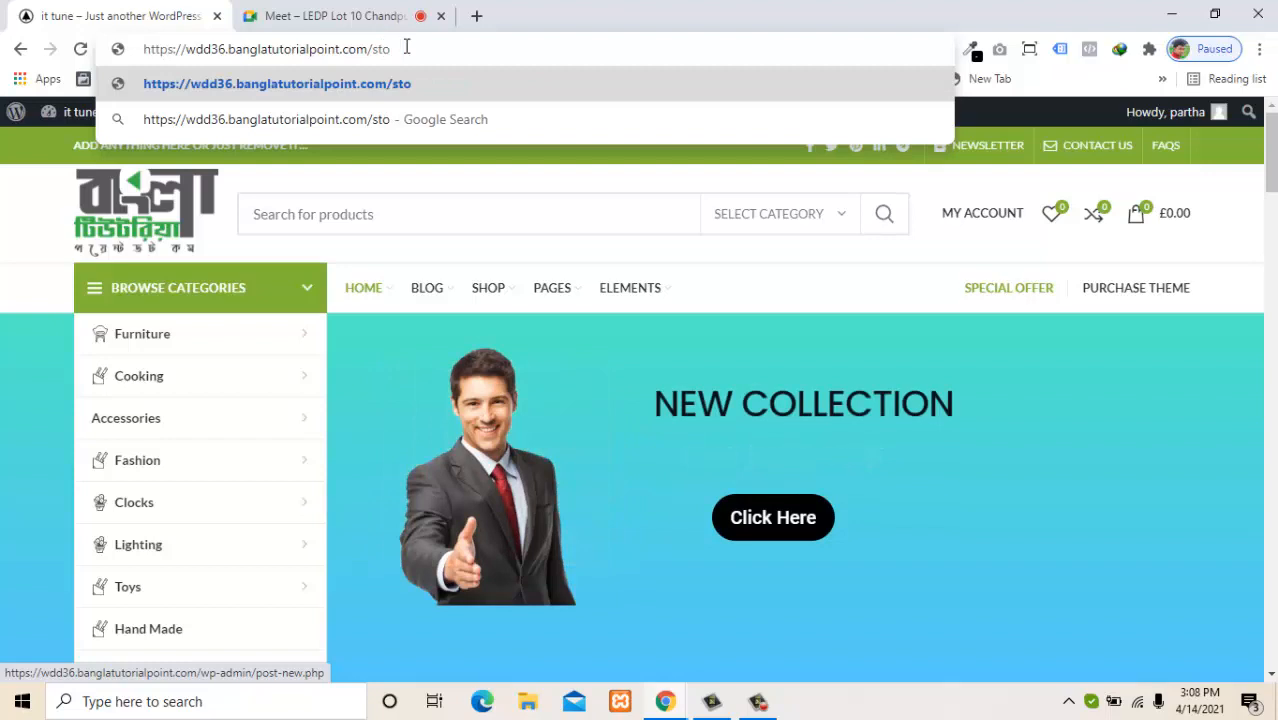
text(re.)
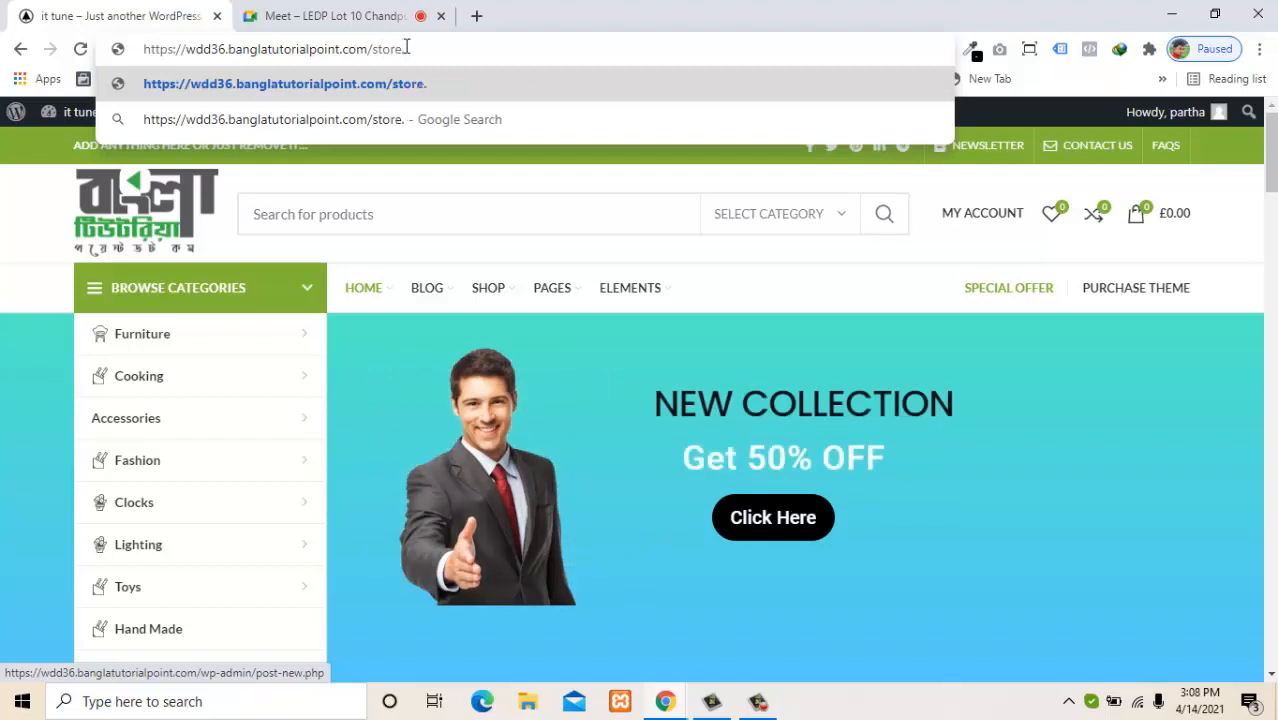
key(BackSpace)
text(/ccn)
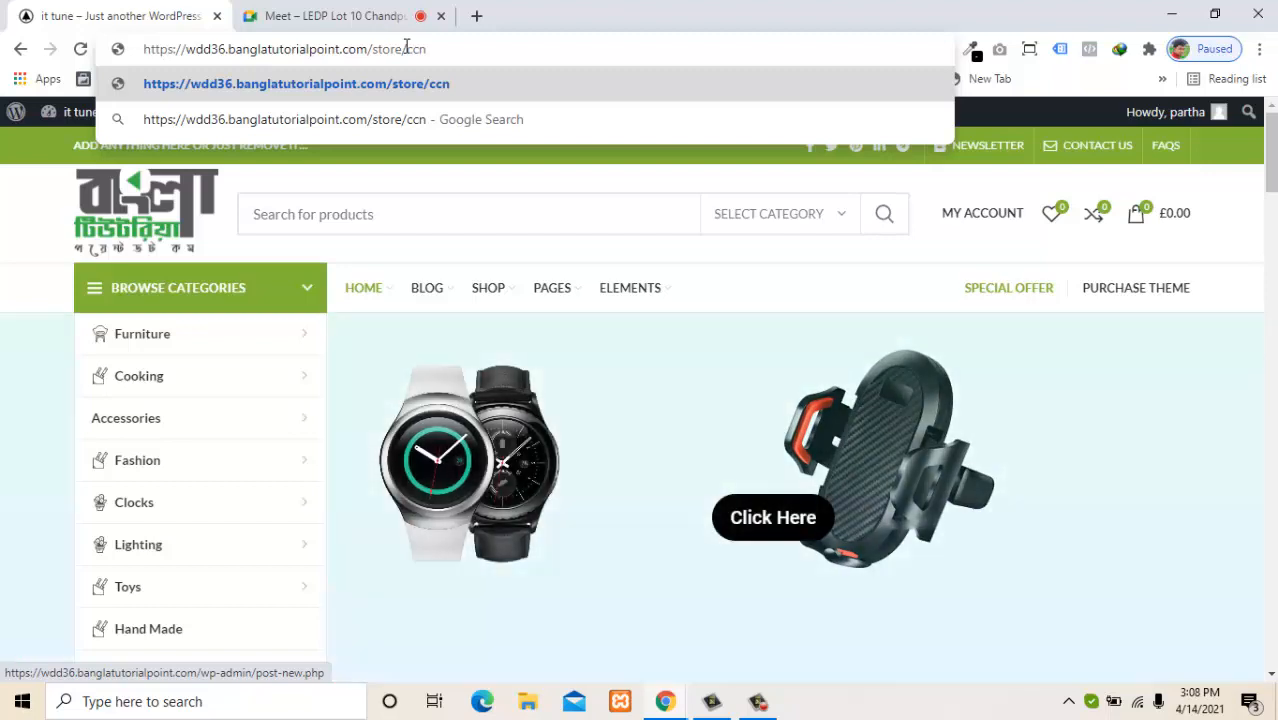
key(Return)
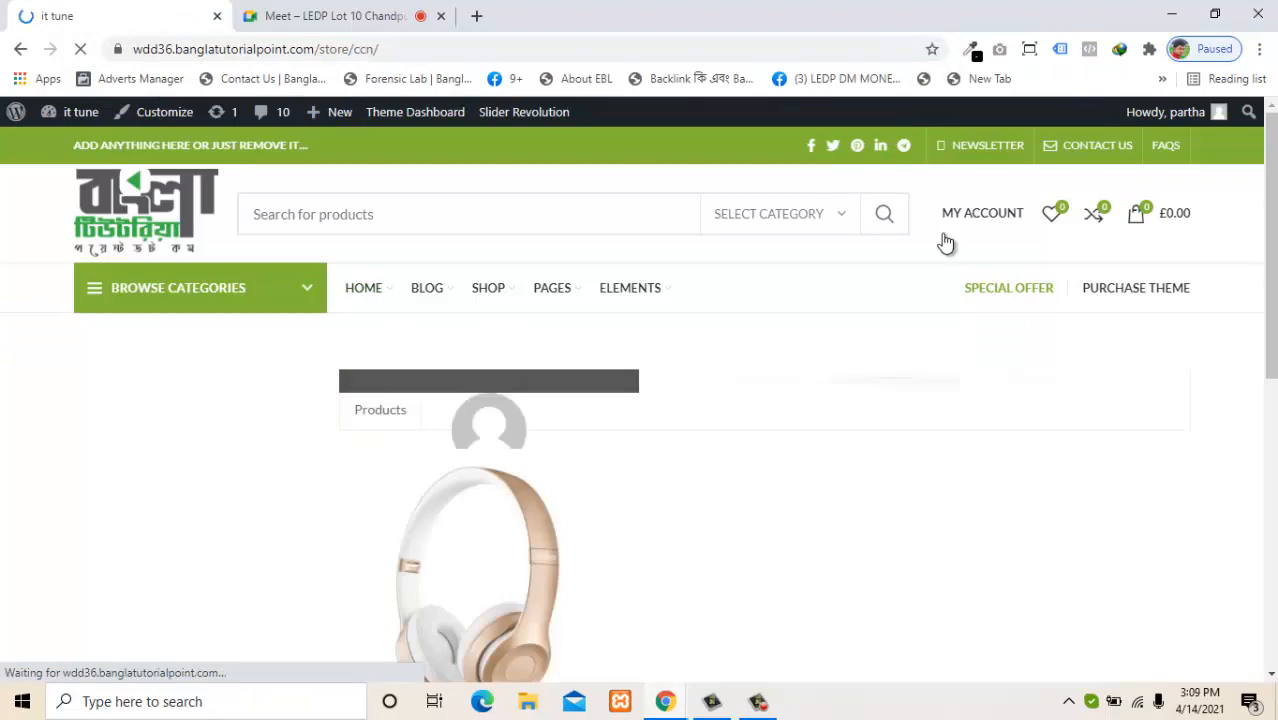
Scroll the store page, with its placeholder avatar and no banner, then return to the vendor dashboard.
scroll(1265, 351, down, 6)
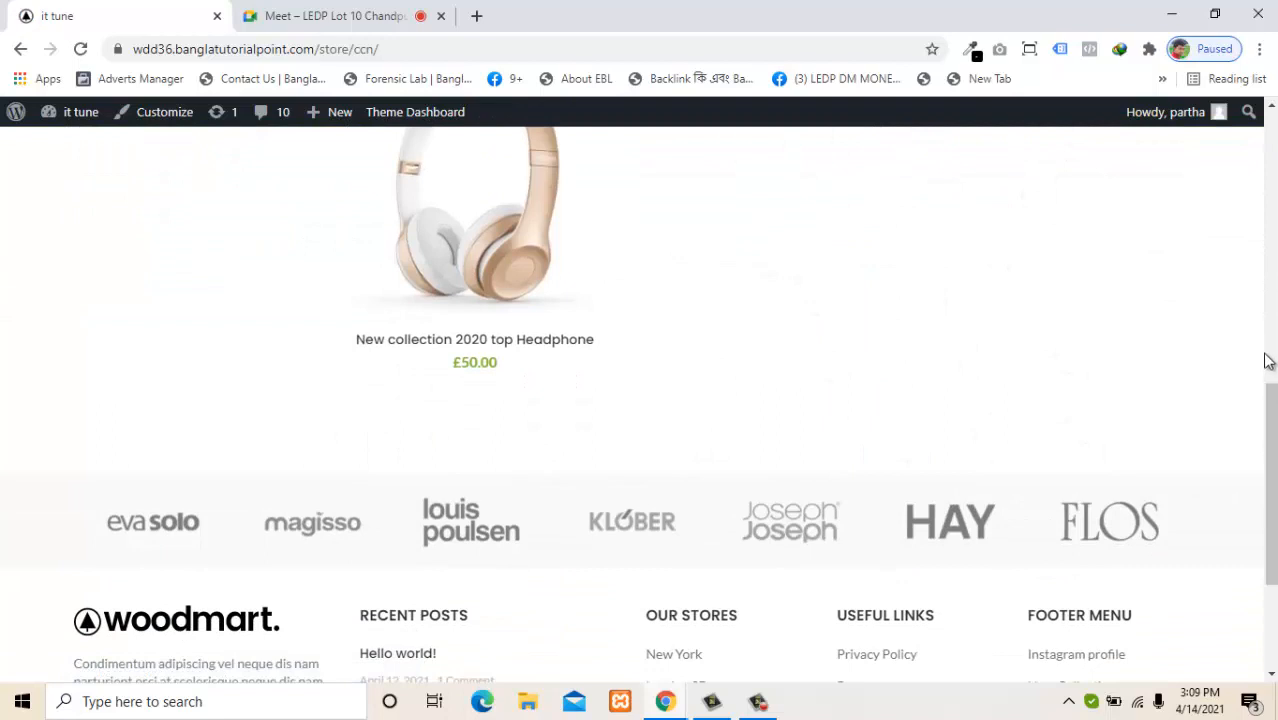
scroll(1268, 313, up, 6)
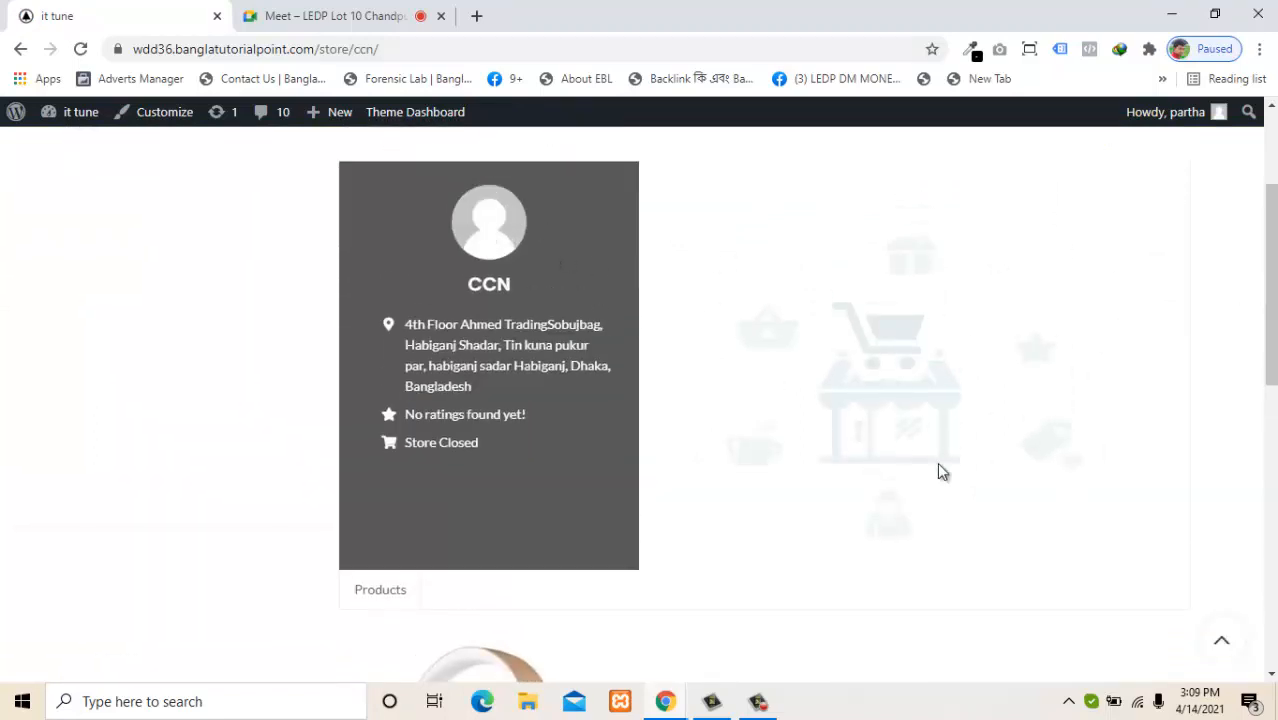
scroll(1254, 317, down, 3)
scroll(1254, 317, up, 4)
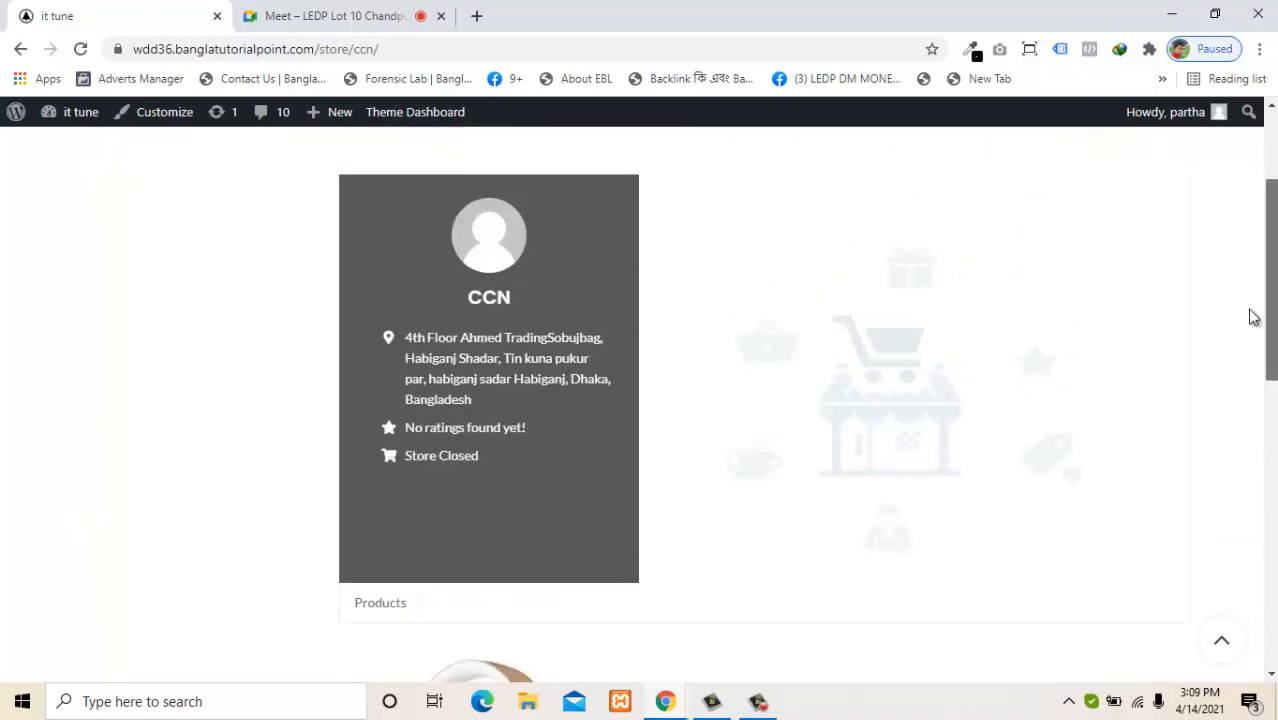
mouse_move(678, 710)
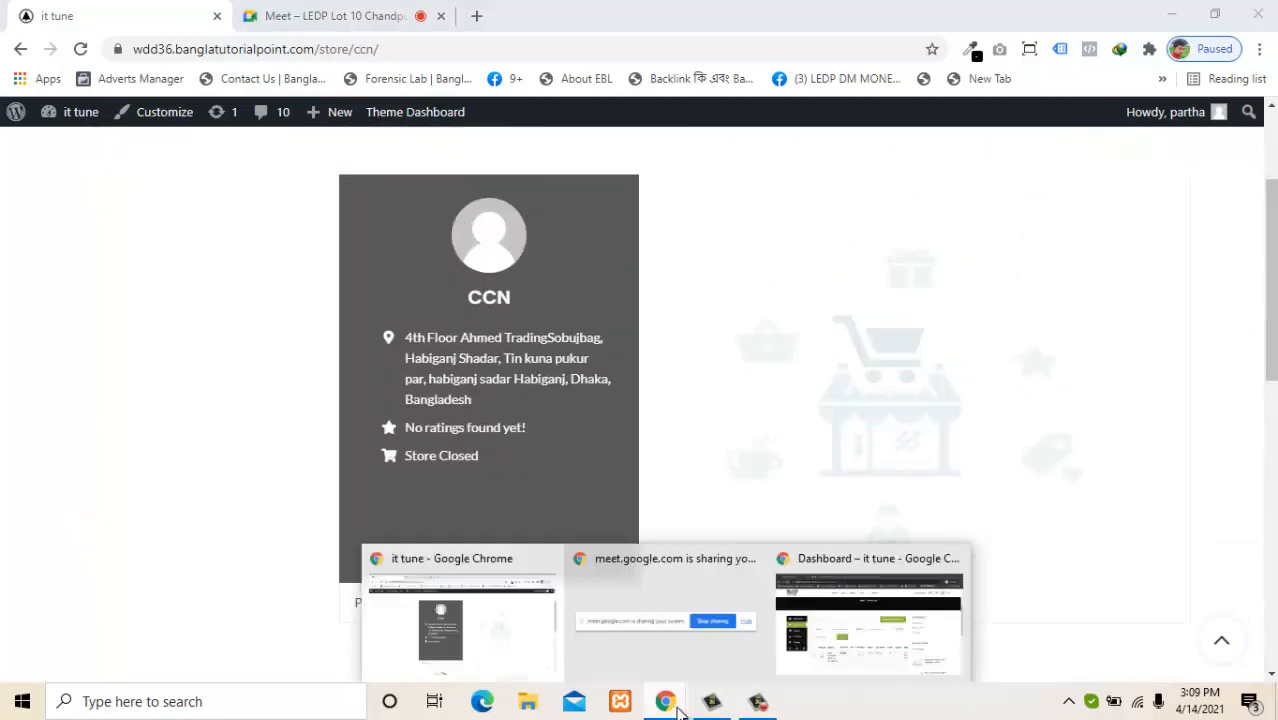
click(818, 658)
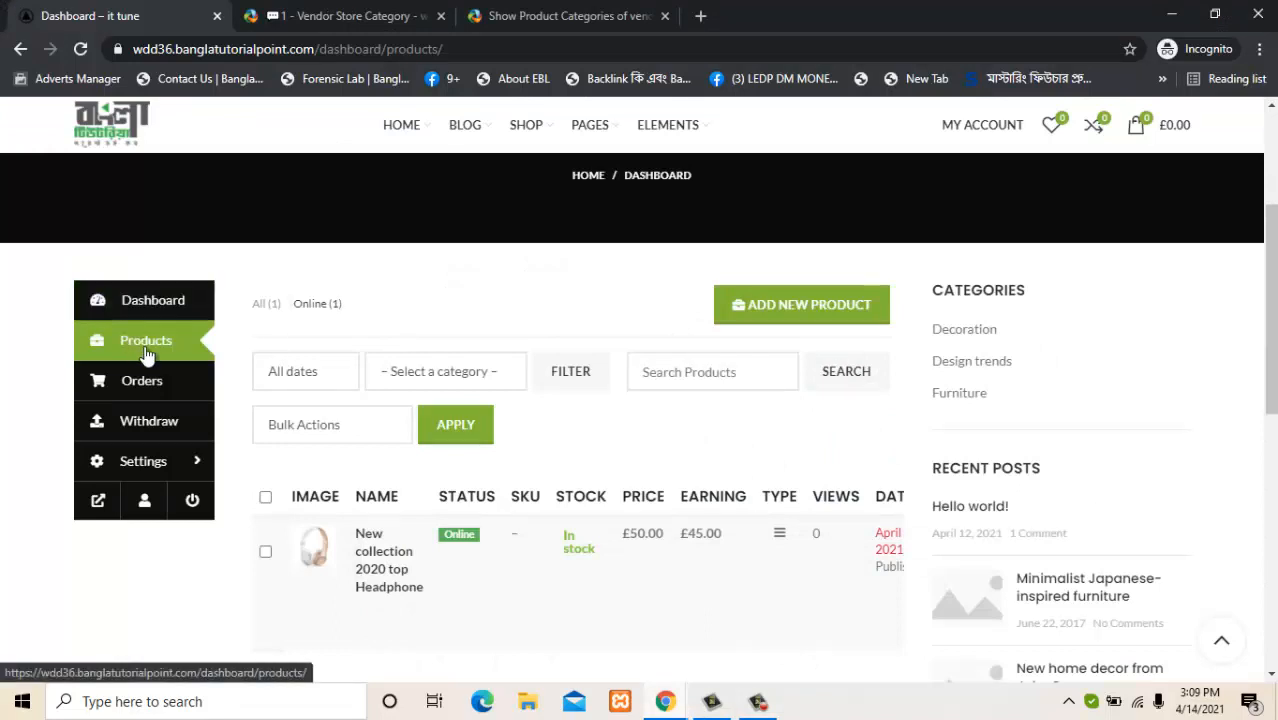
Check the vendor's Orders list, which has no orders, then go to the Withdraw page.
click(141, 389)
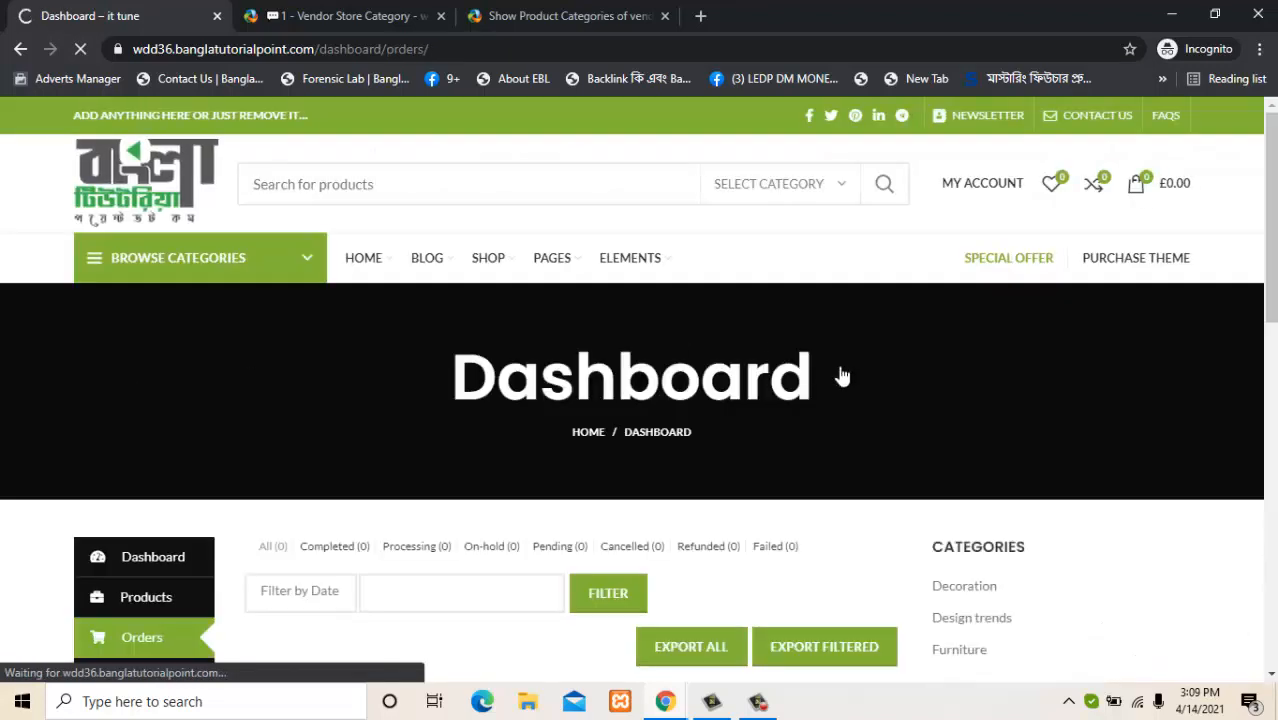
scroll(1270, 349, down, 3)
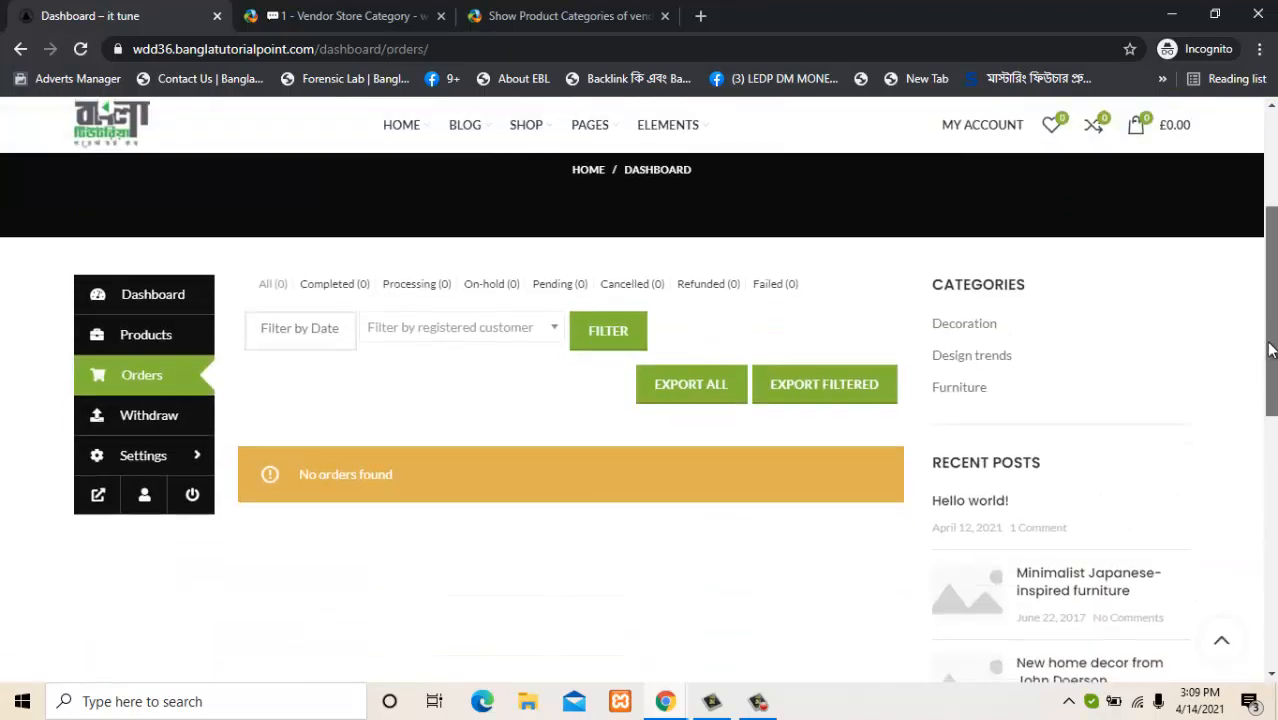
click(306, 334)
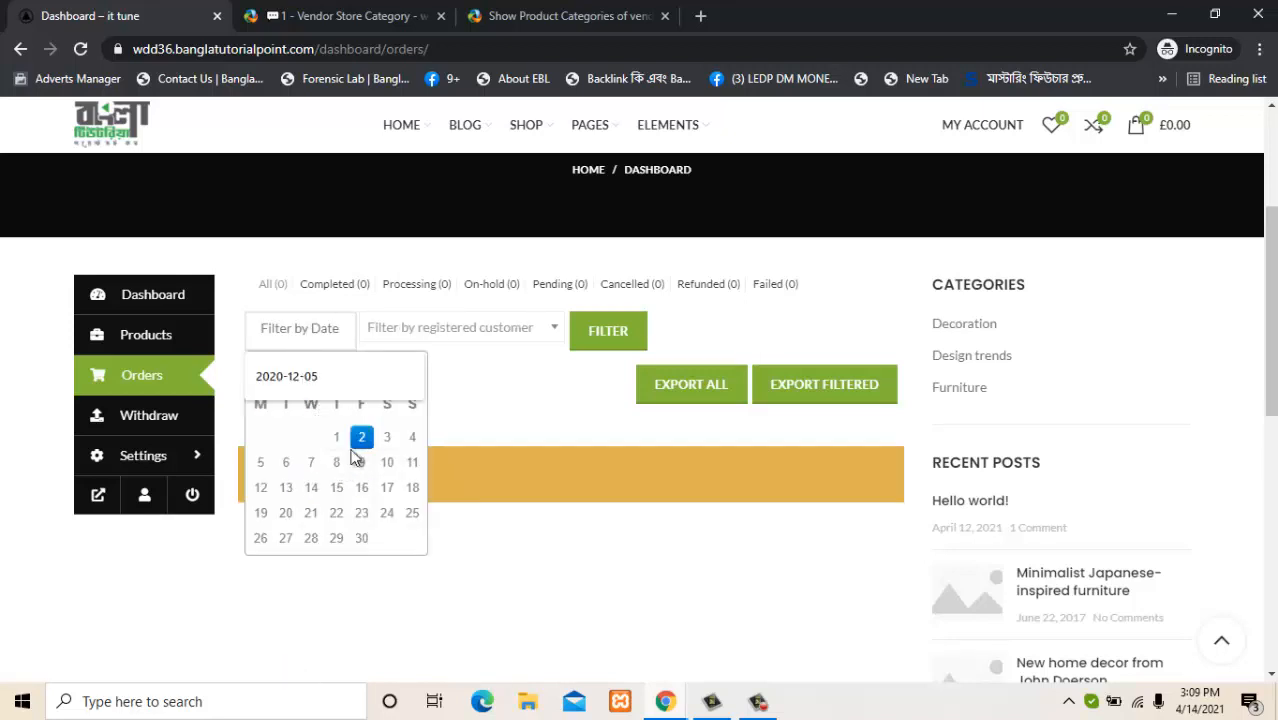
click(548, 635)
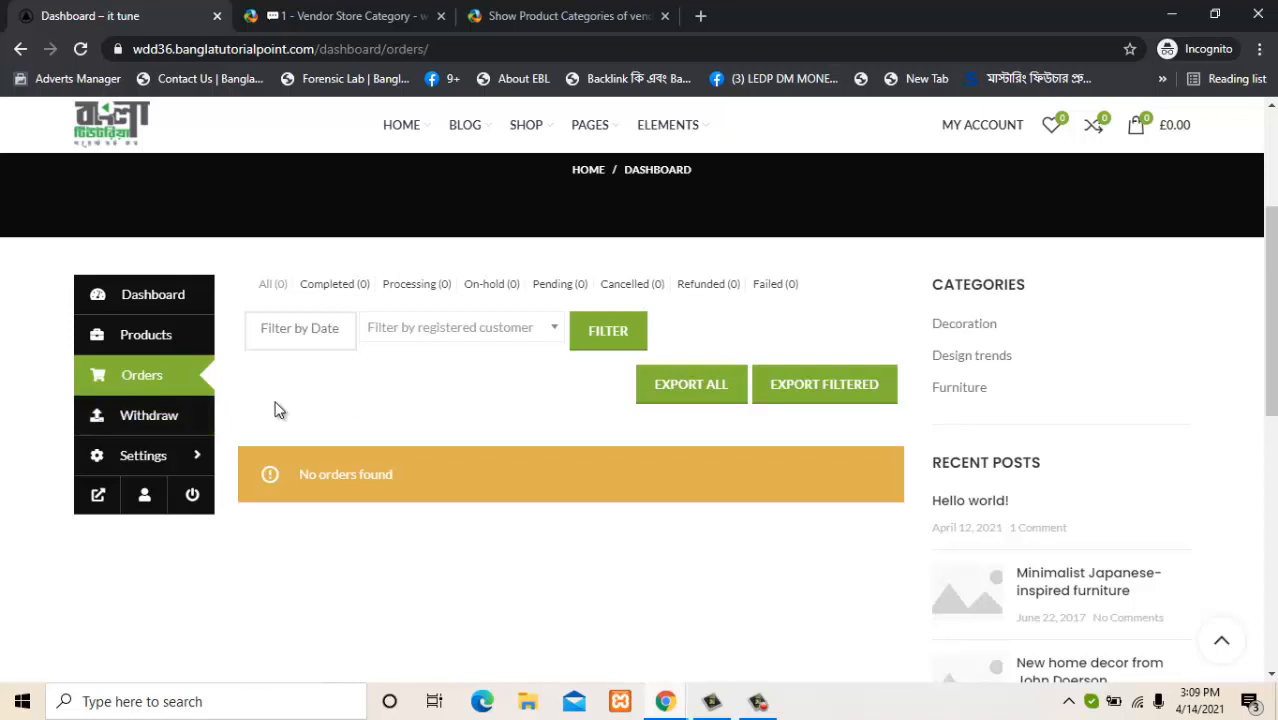
click(167, 417)
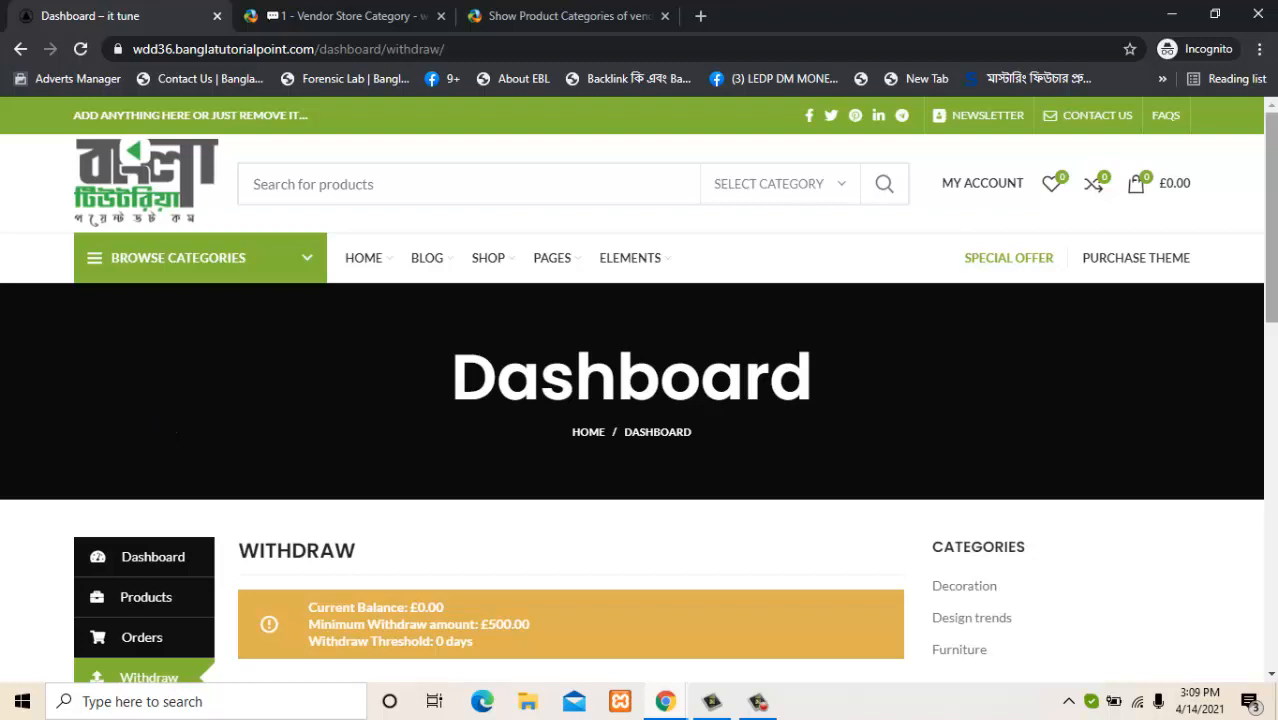
Review the £0.00 balance and insufficient-balance notice, then go to the store Settings.
scroll(588, 395, down, 2)
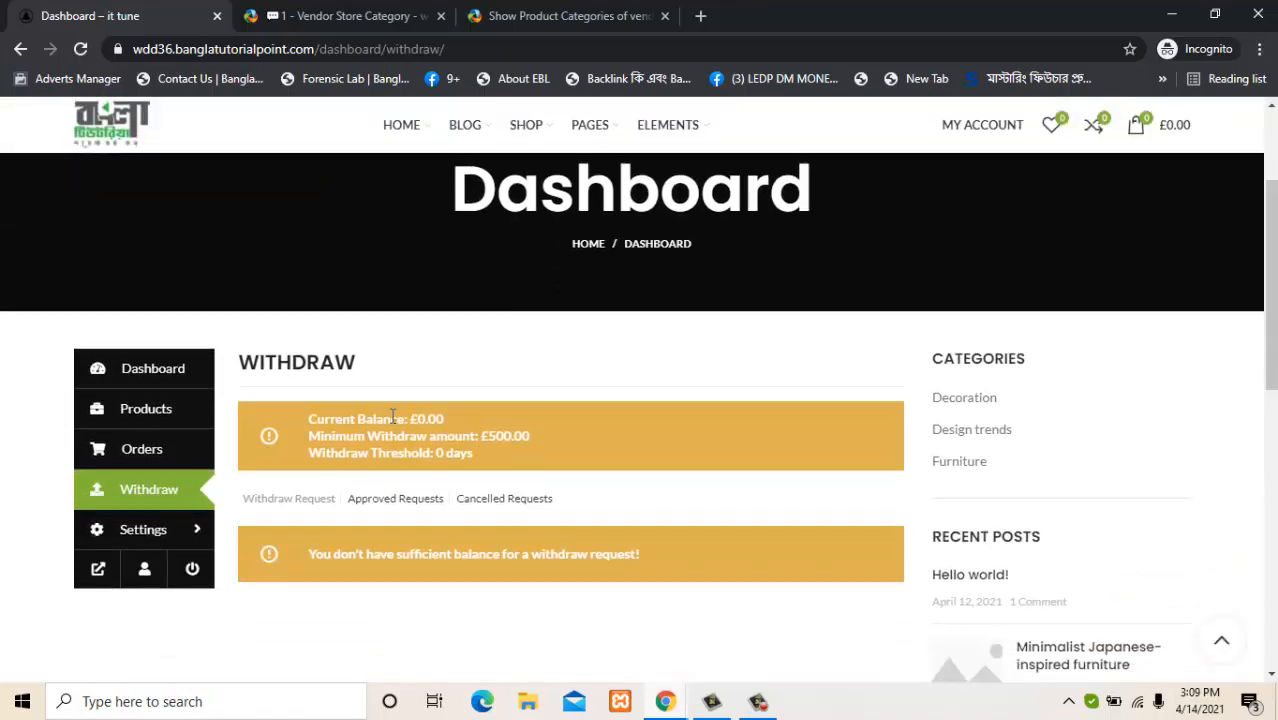
drag(376, 419, 481, 432)
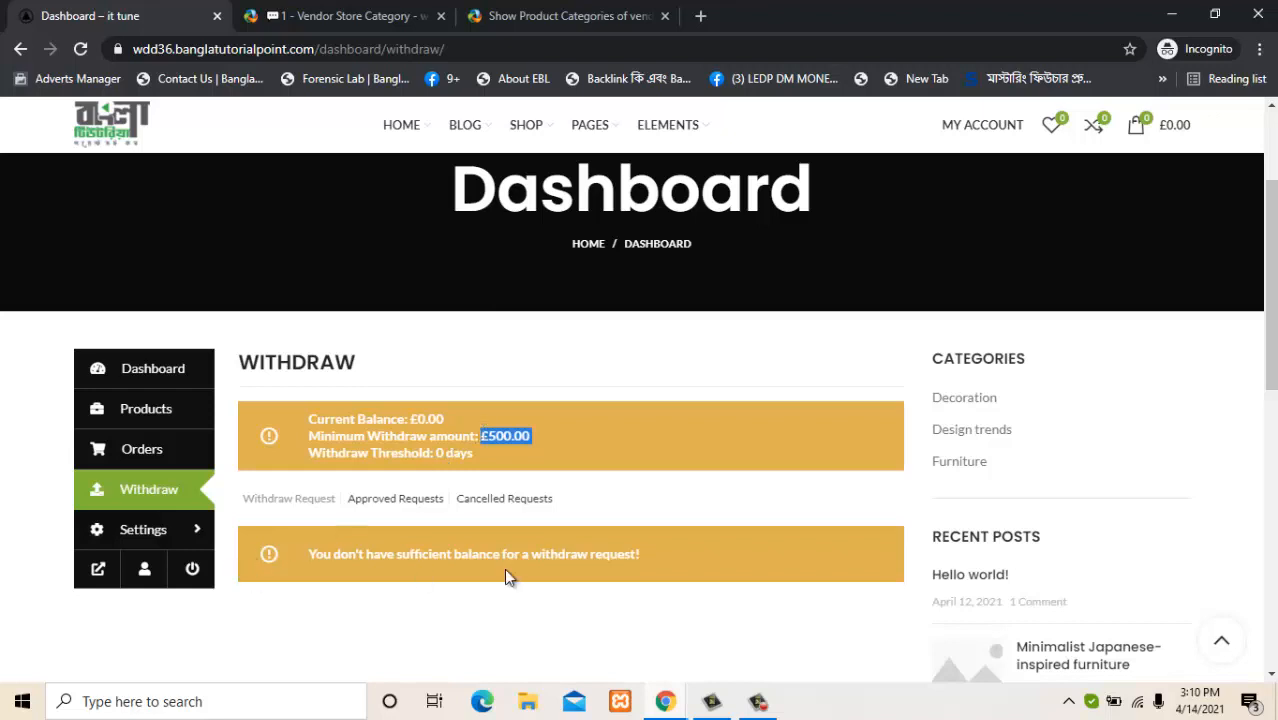
drag(331, 553, 712, 549)
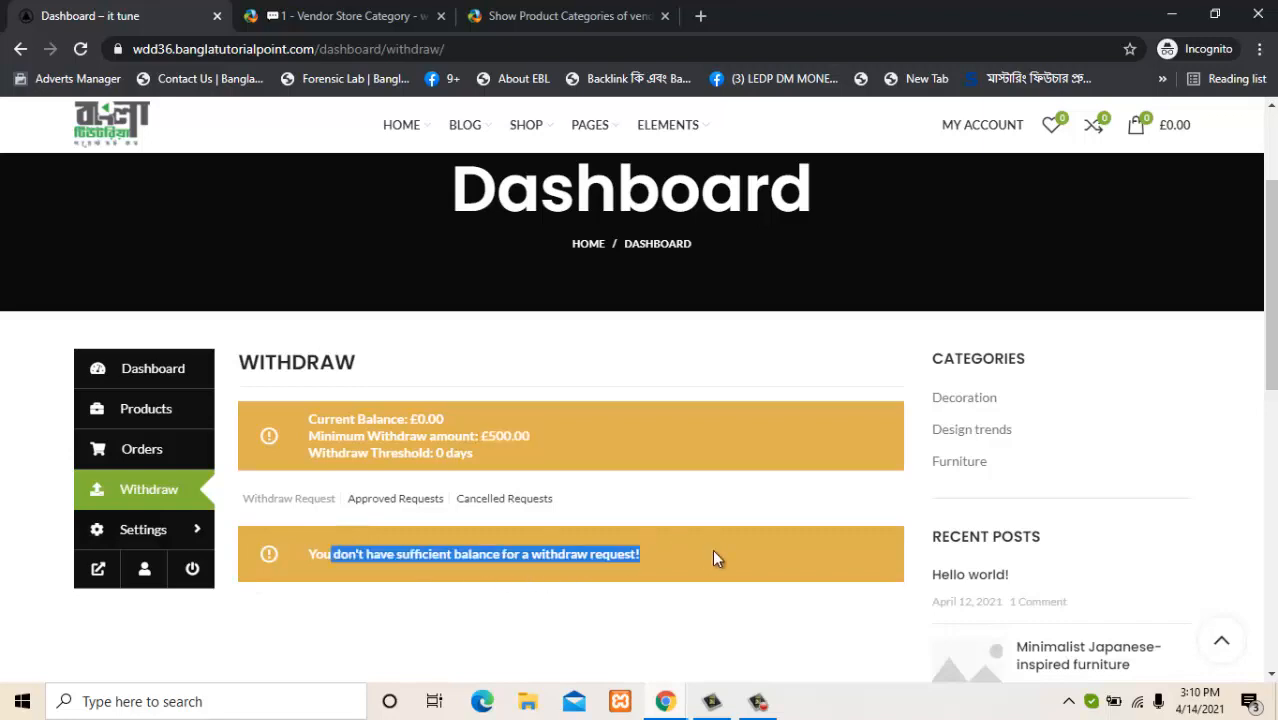
click(760, 555)
scroll(1235, 410, down, 3)
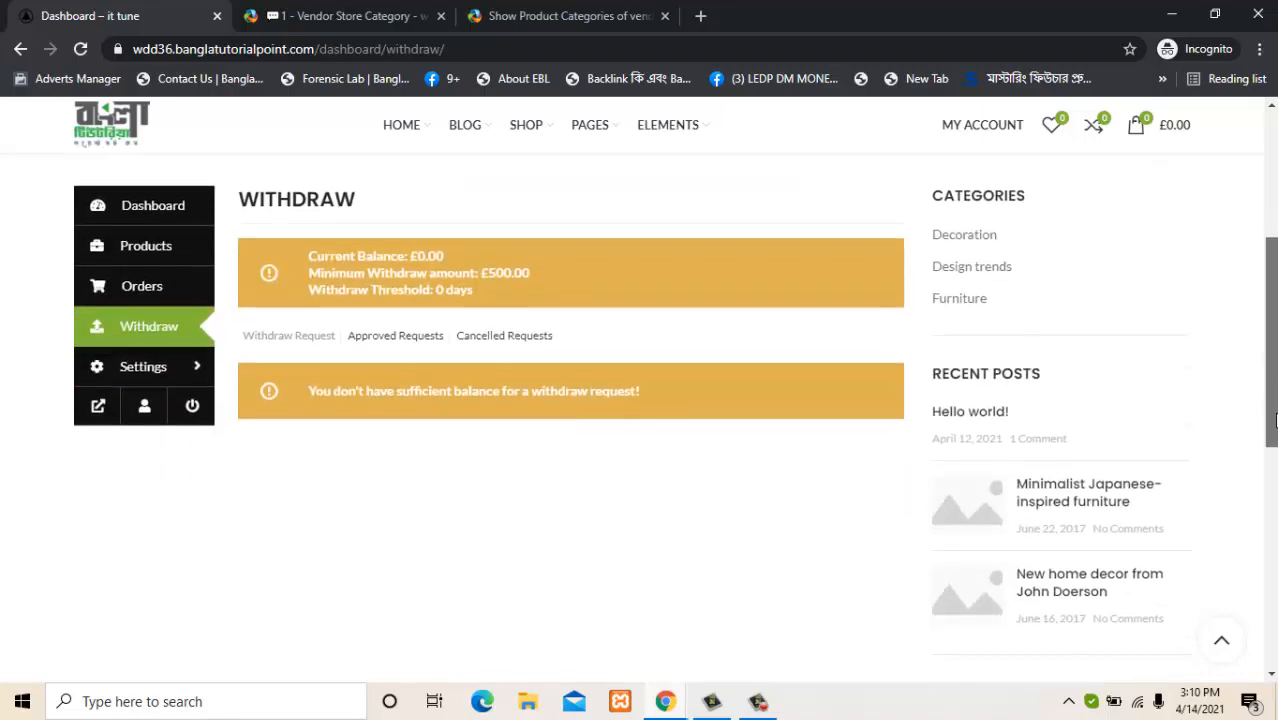
scroll(1244, 414, up, 2)
scroll(1244, 412, up, 1)
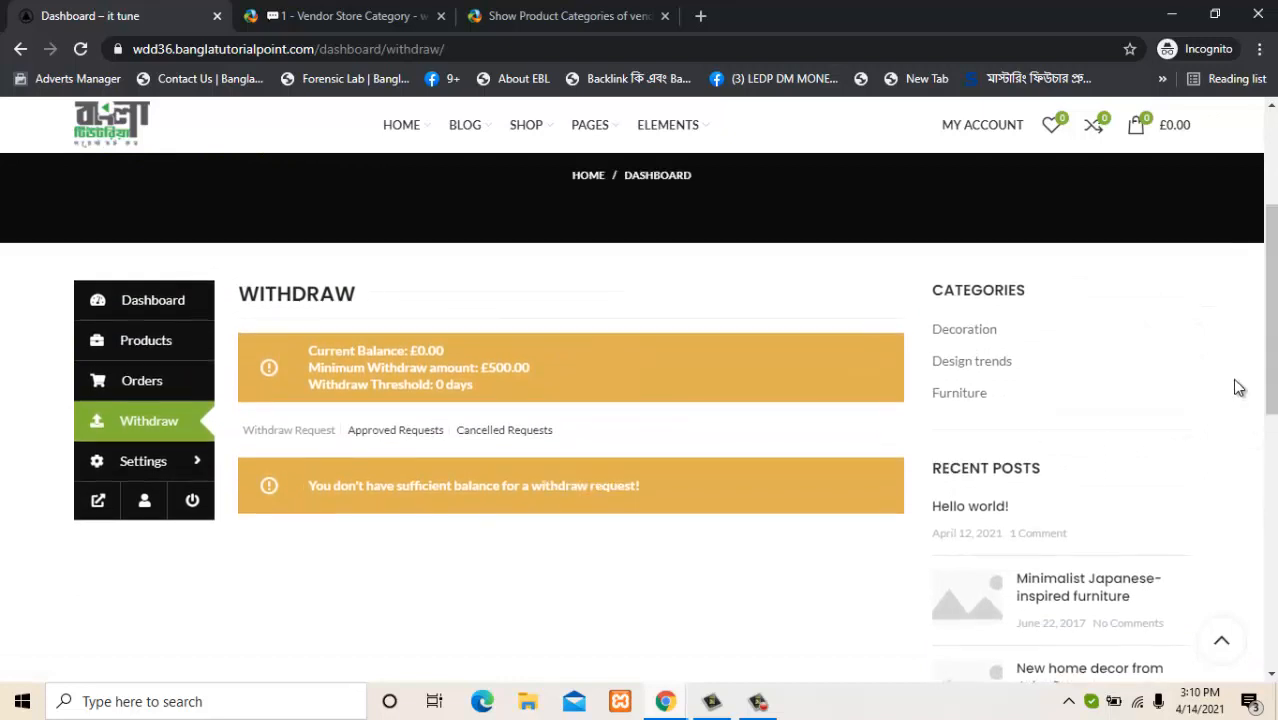
click(145, 476)
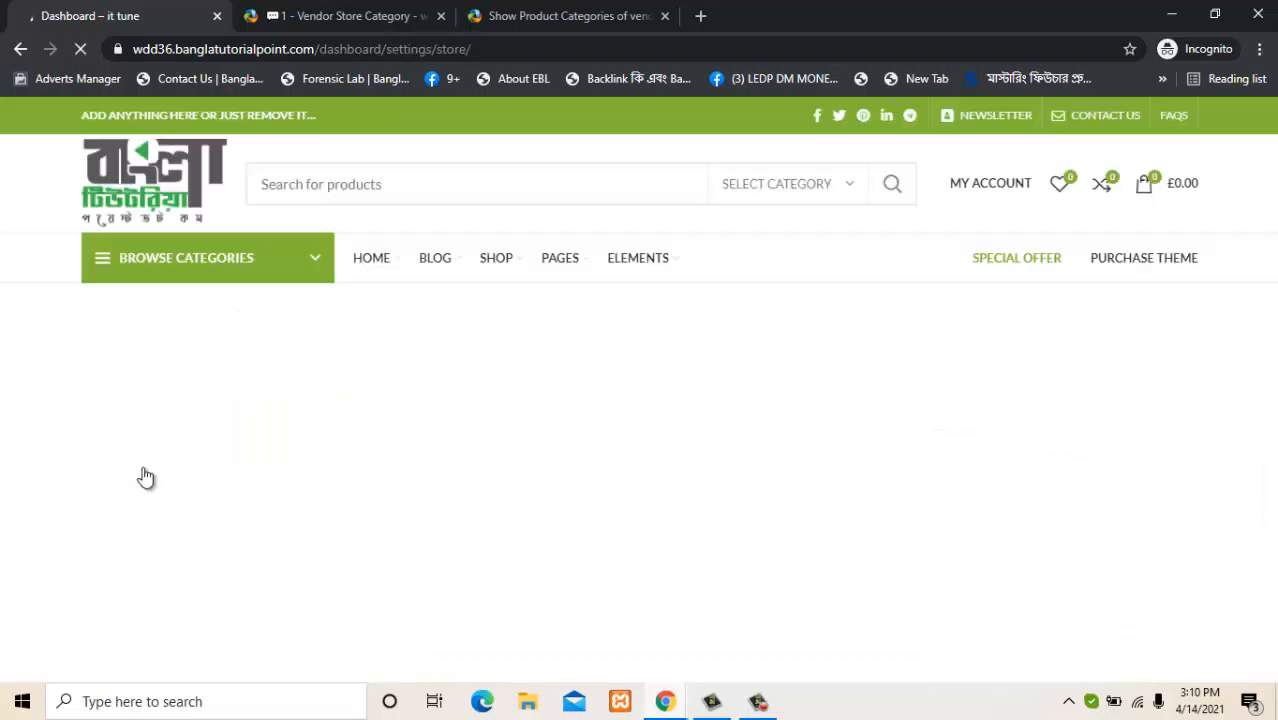
Bring up the image chooser for the store banner on the Store Settings page.
scroll(1274, 237, down, 3)
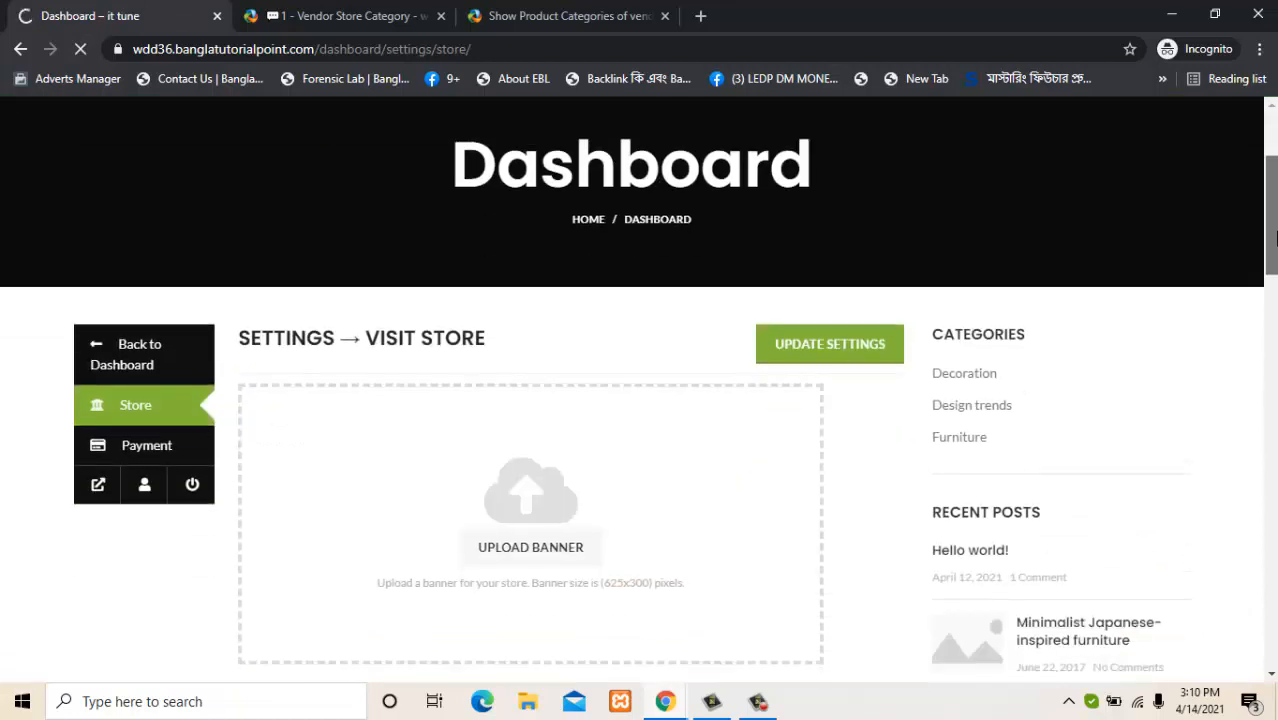
drag(1275, 244, 1274, 253)
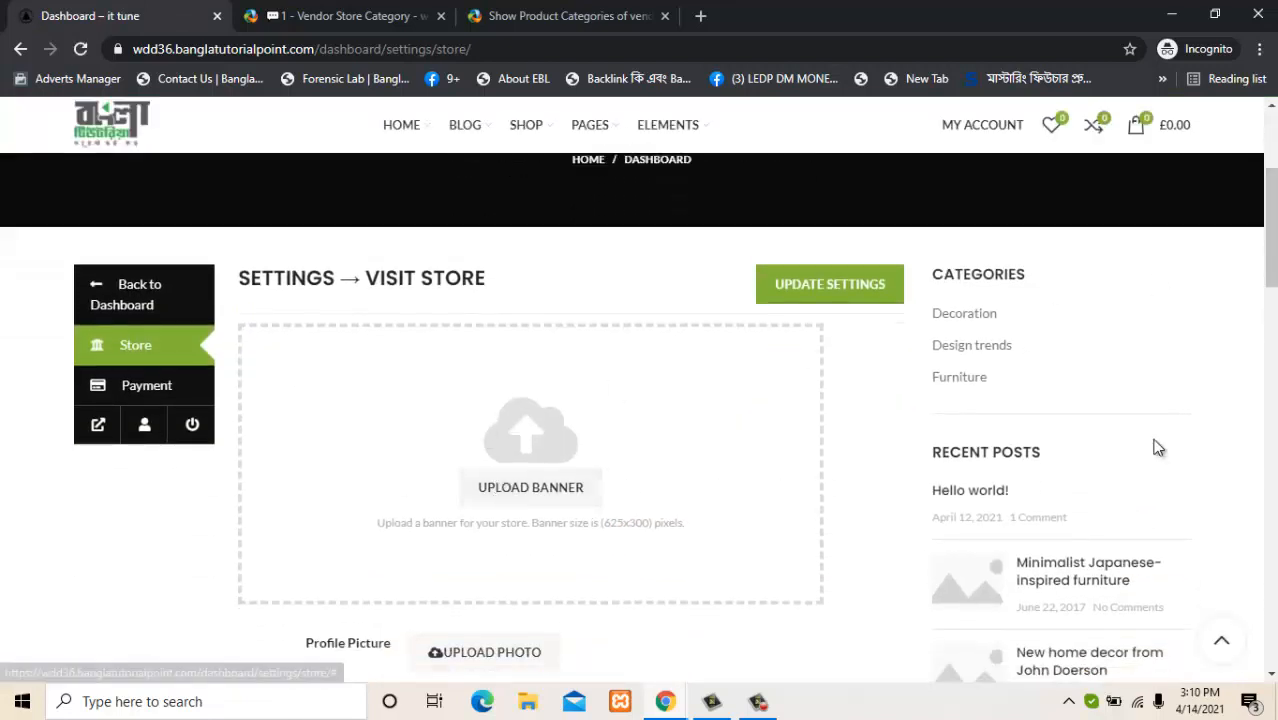
mouse_move(1273, 270)
mouse_down()
mouse_move(1274, 366)
mouse_move(1273, 247)
mouse_up()
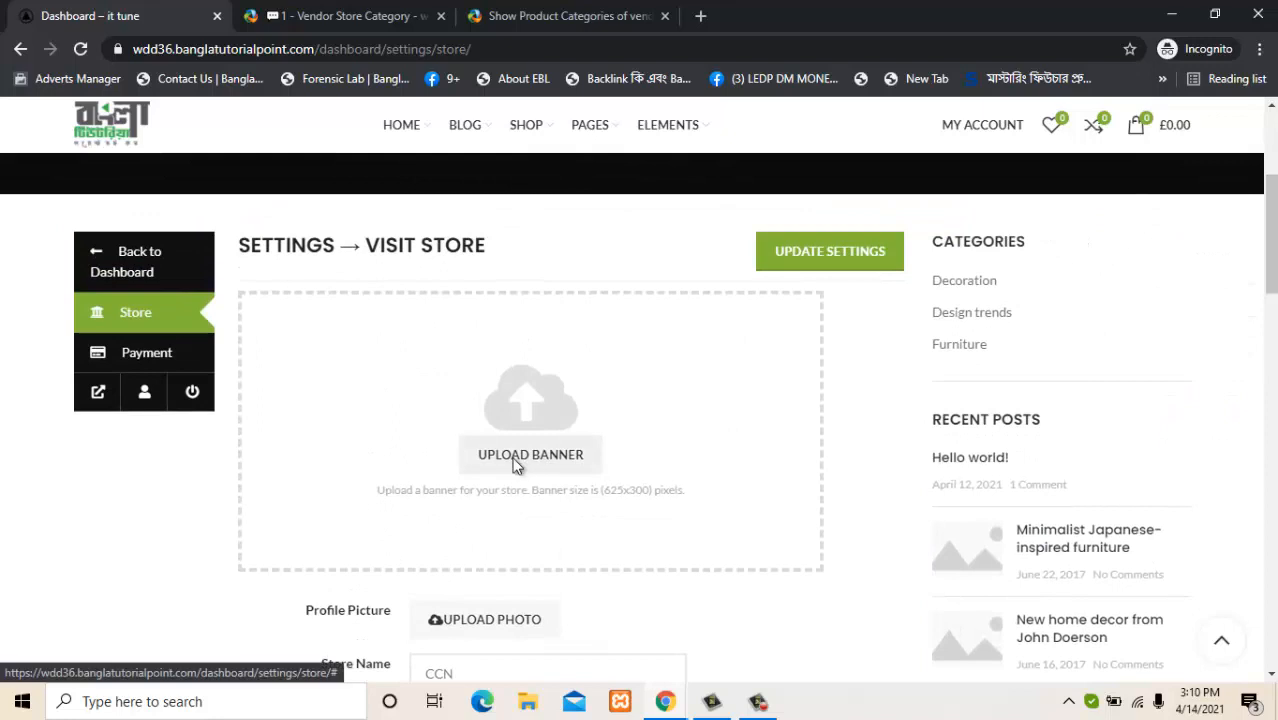
click(515, 465)
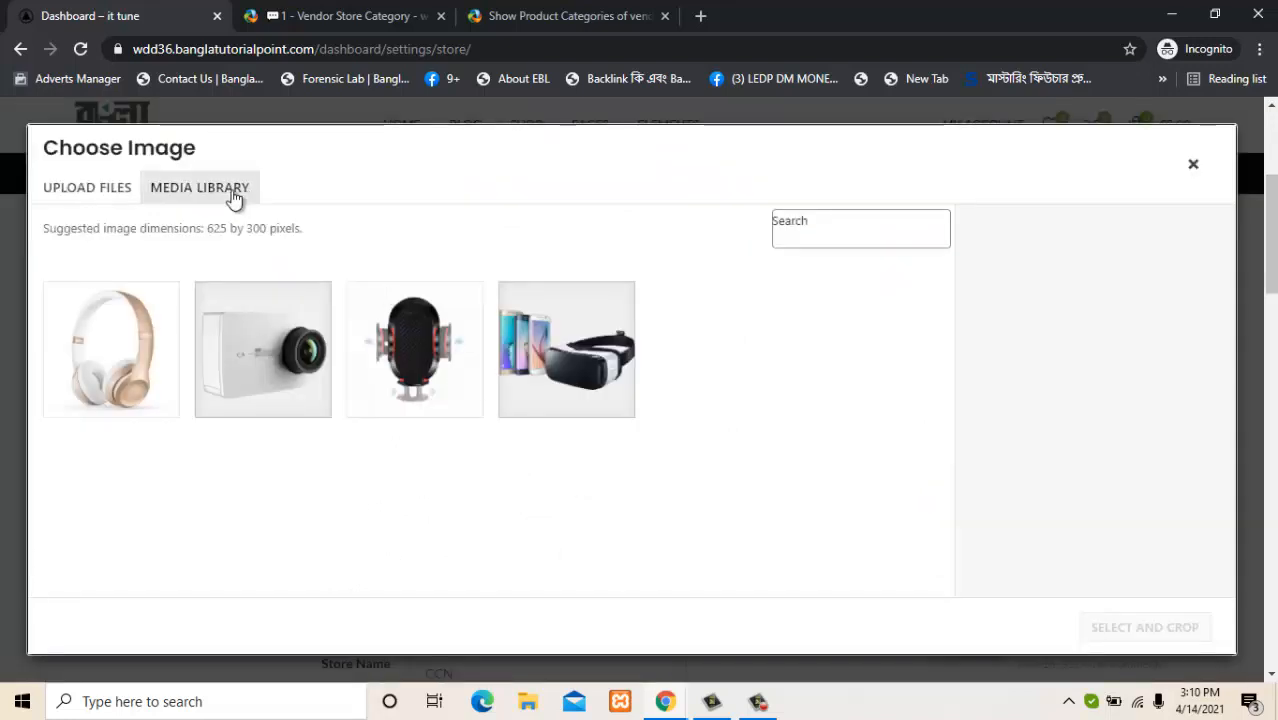
Switch the Choose Image modal to Upload Files and bring up the computer's file picker.
click(94, 190)
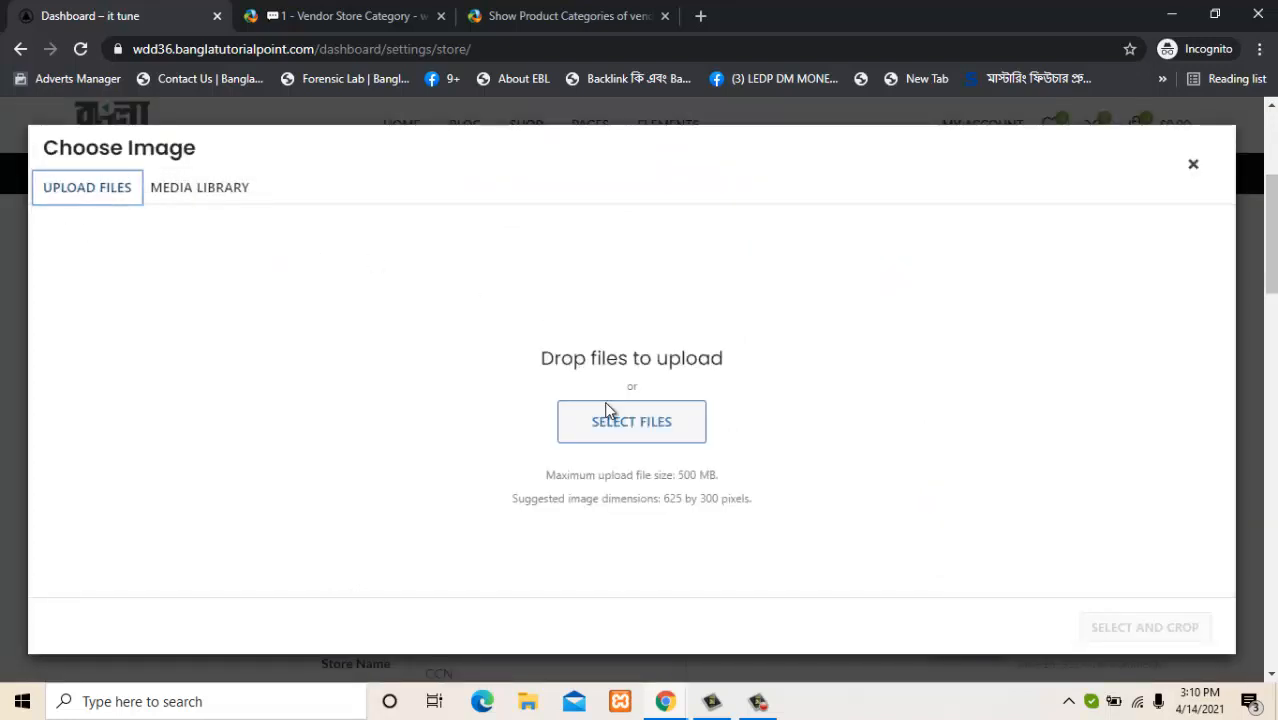
click(240, 192)
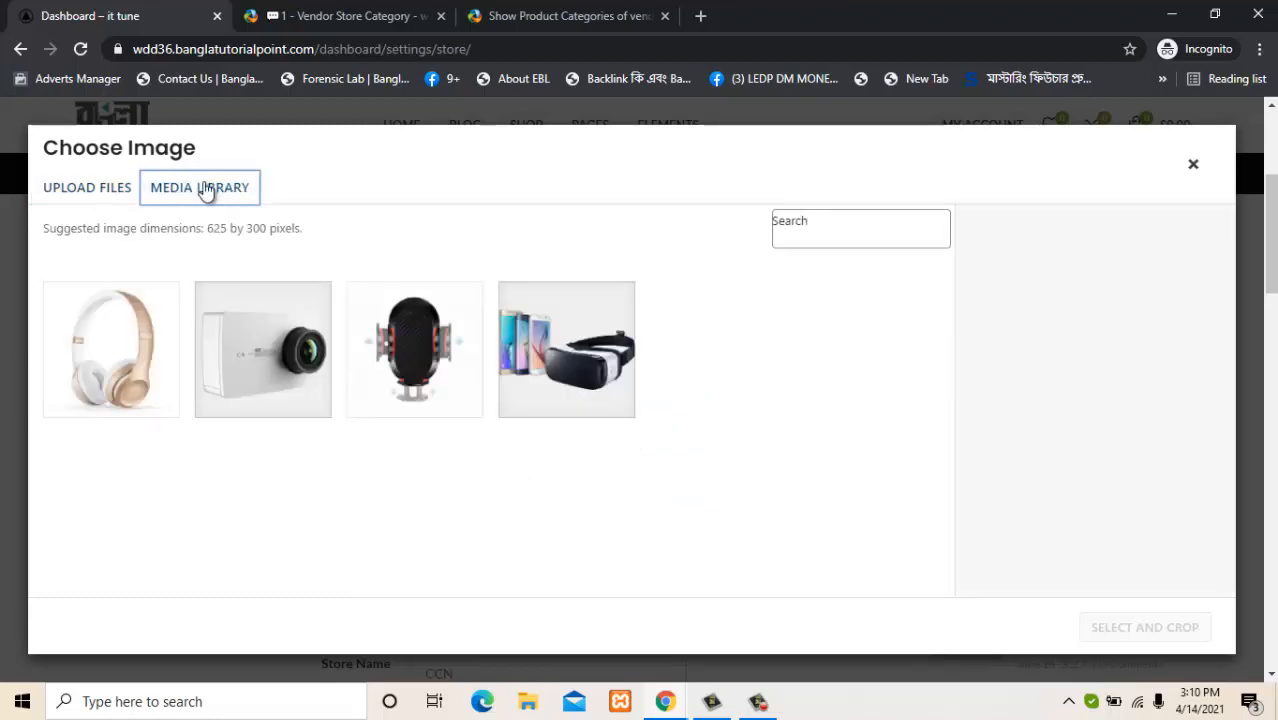
click(100, 190)
click(607, 433)
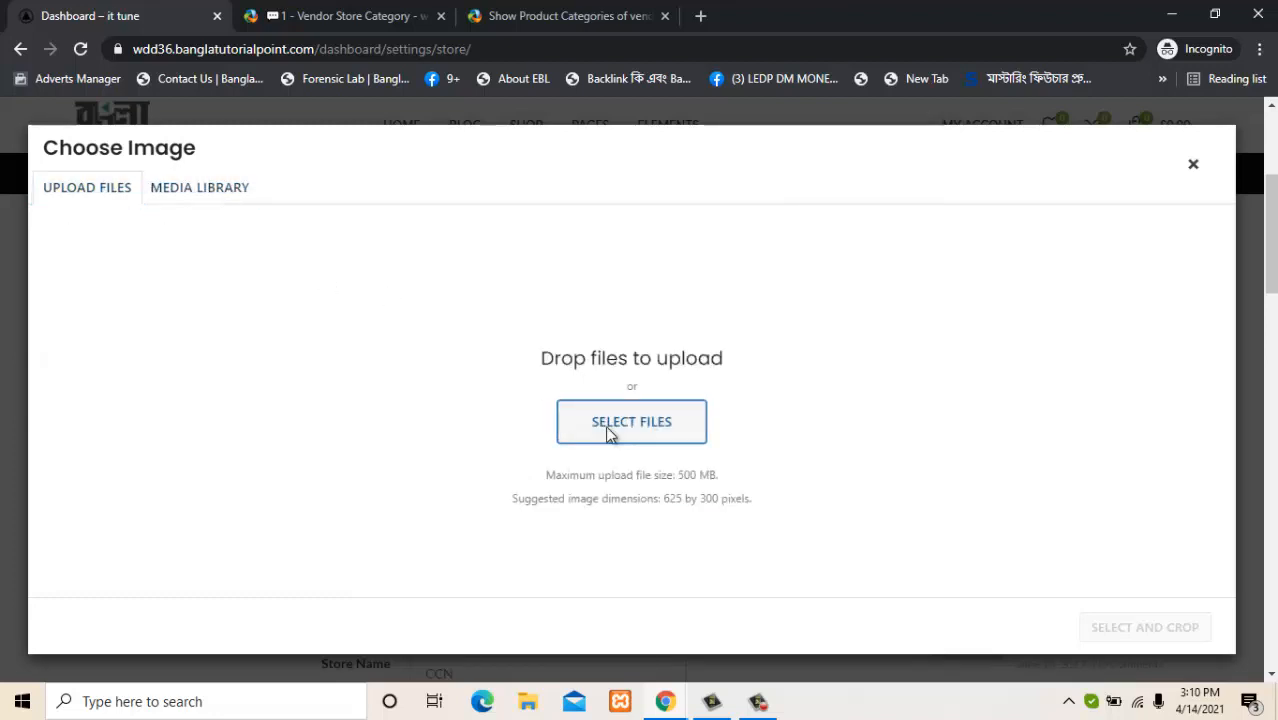
click(608, 432)
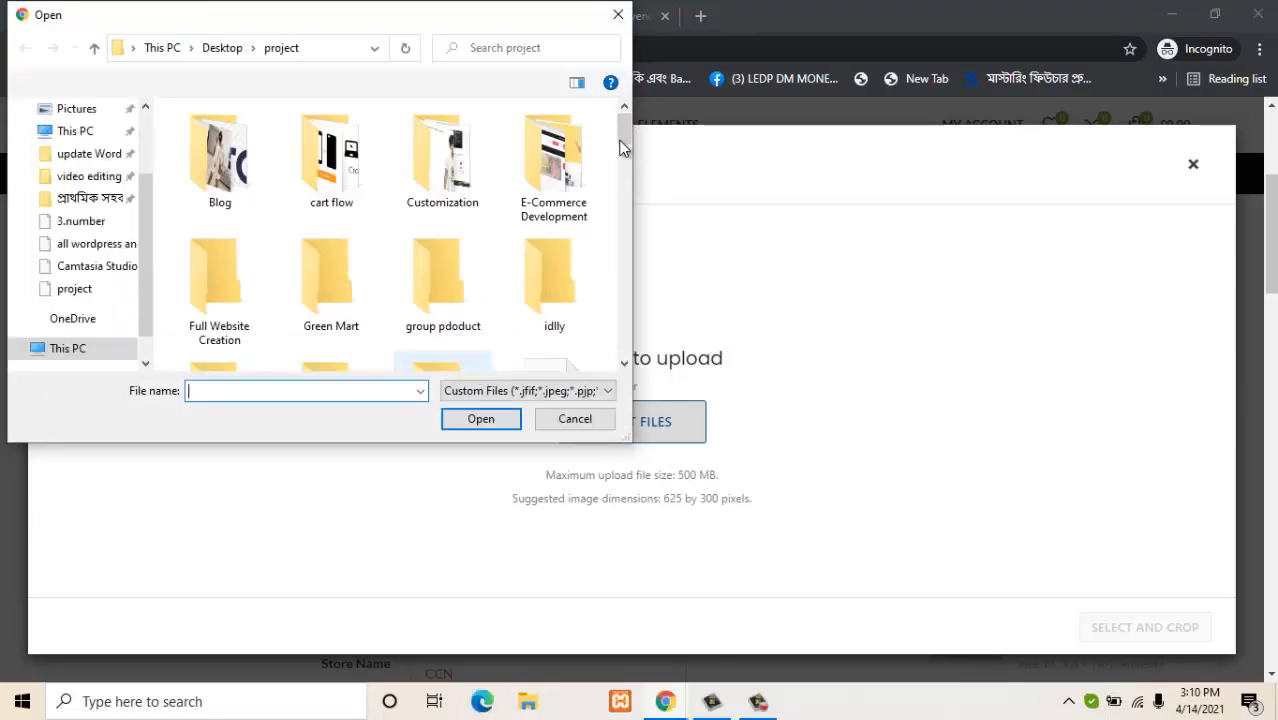
Upload Programmer-vs-developer-a-recruiters-guide-to-telling-them-apart-Blog-1.jpg from the Desktop project folder.
scroll(625, 138, down, 3)
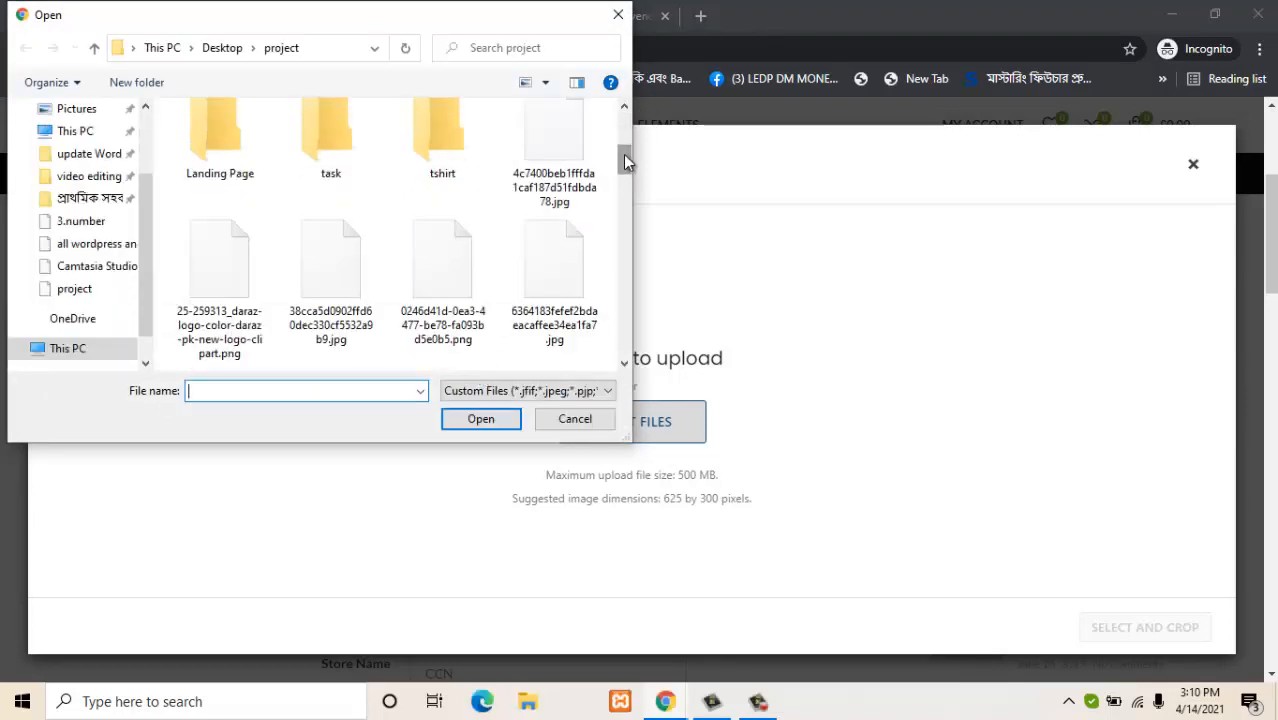
scroll(620, 130, up, 2)
scroll(620, 130, up, 1)
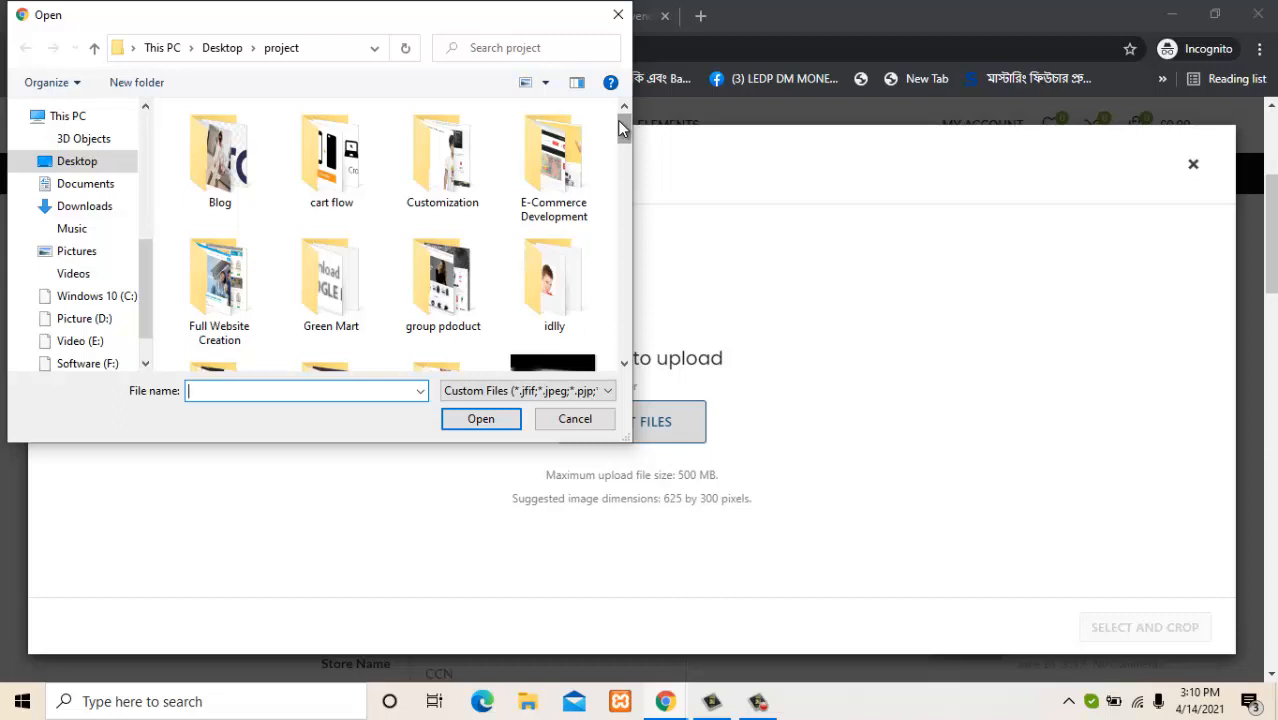
double_click(557, 170)
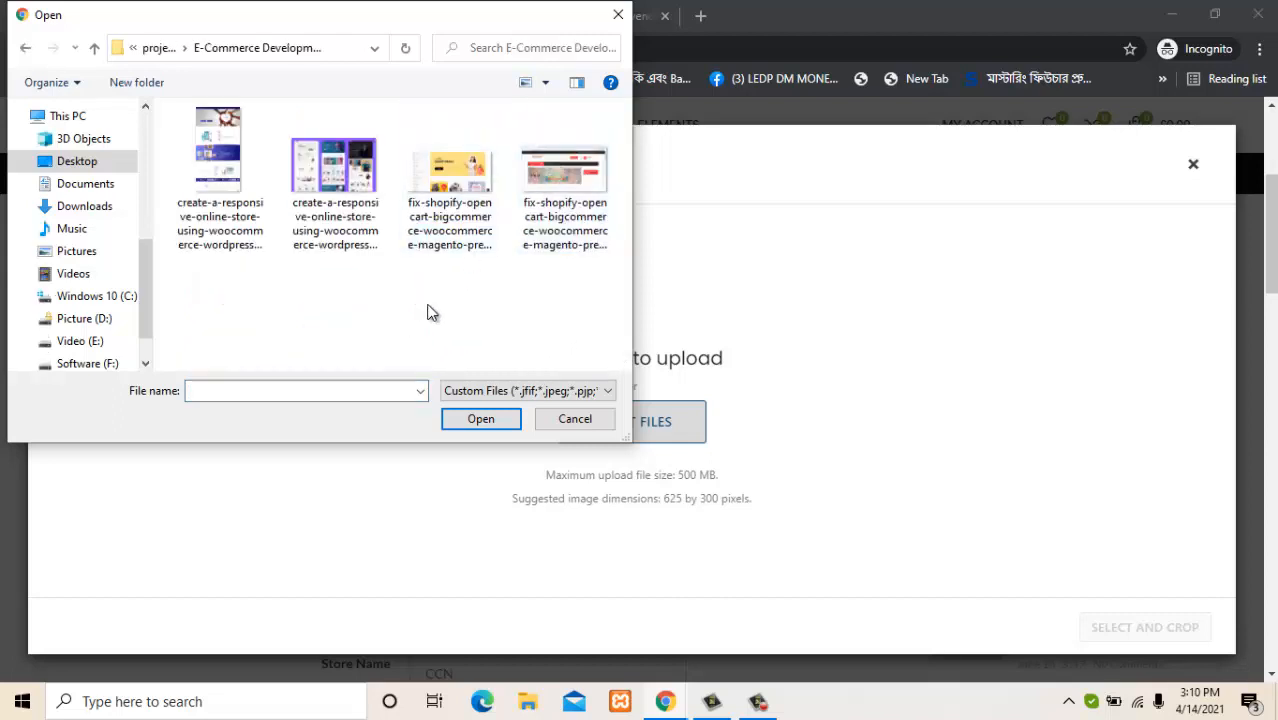
key(alt+Up)
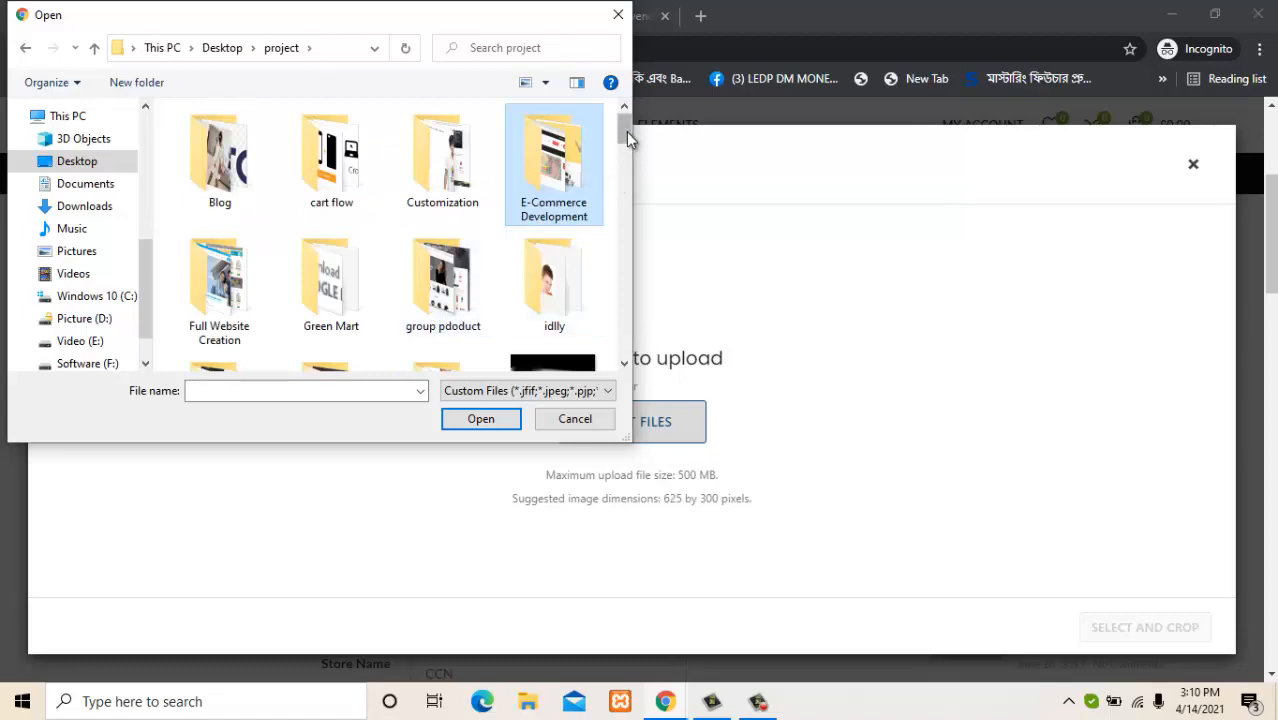
drag(626, 131, 593, 320)
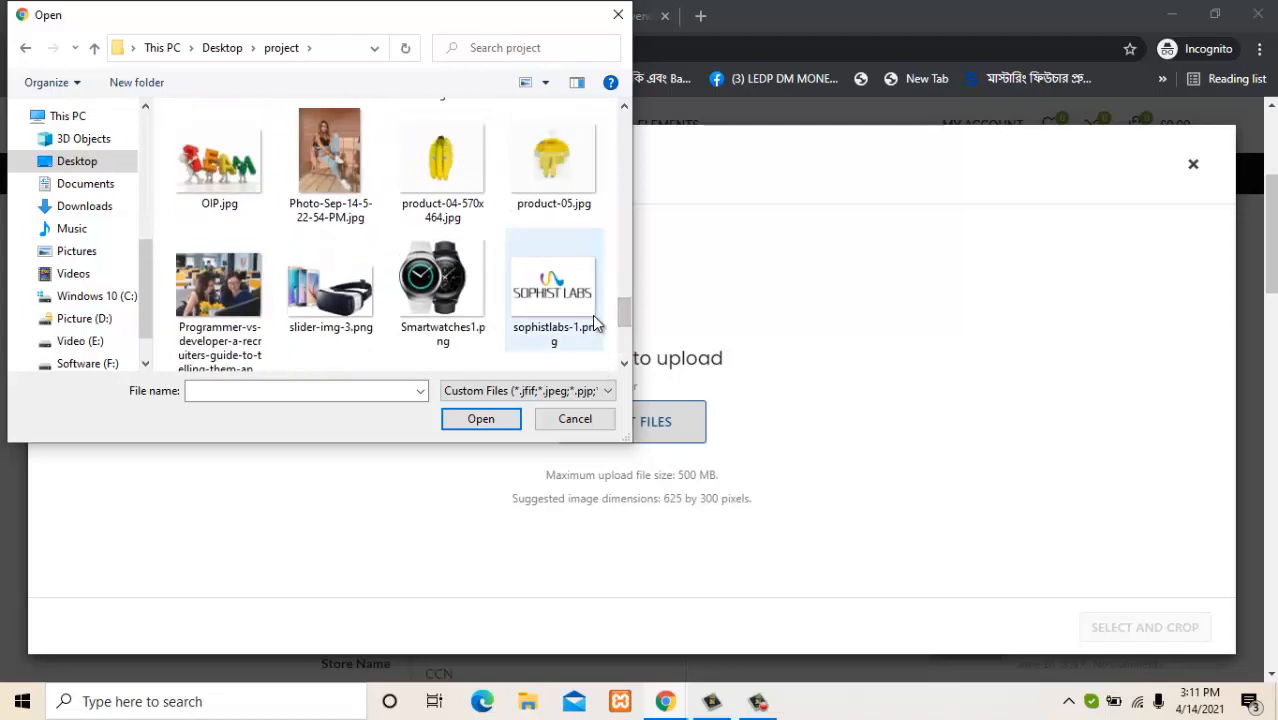
click(220, 295)
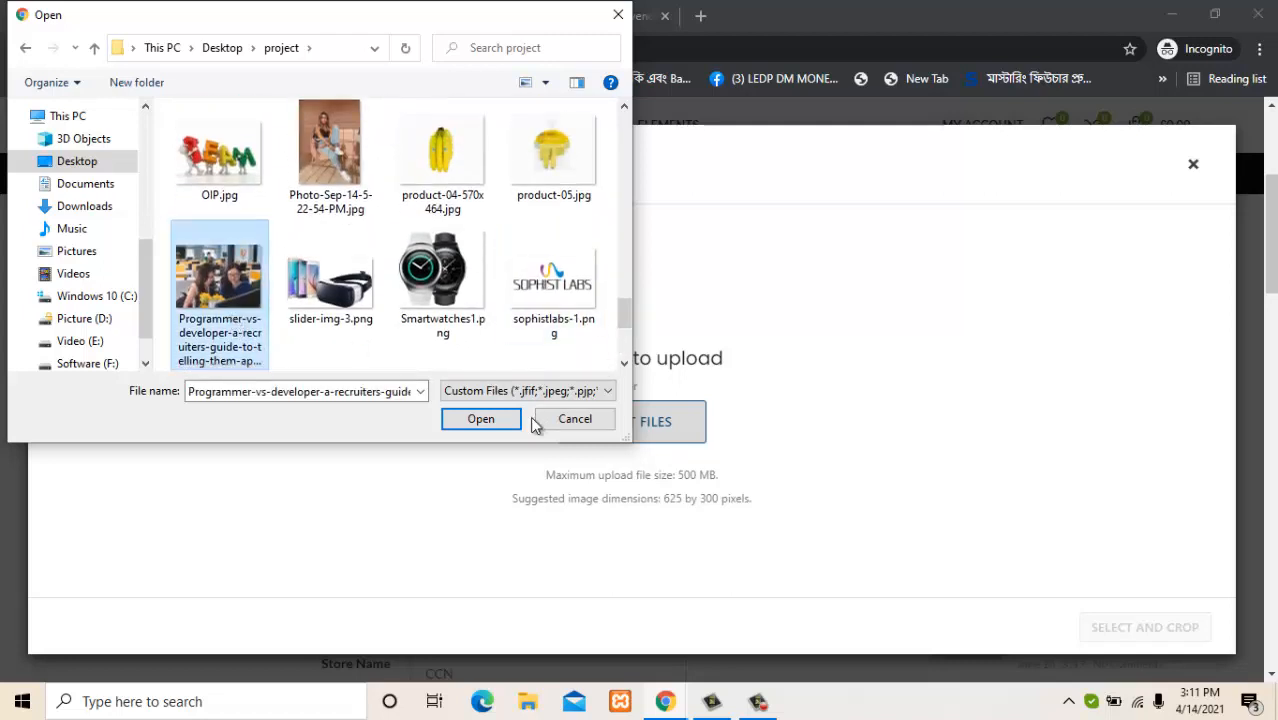
click(490, 419)
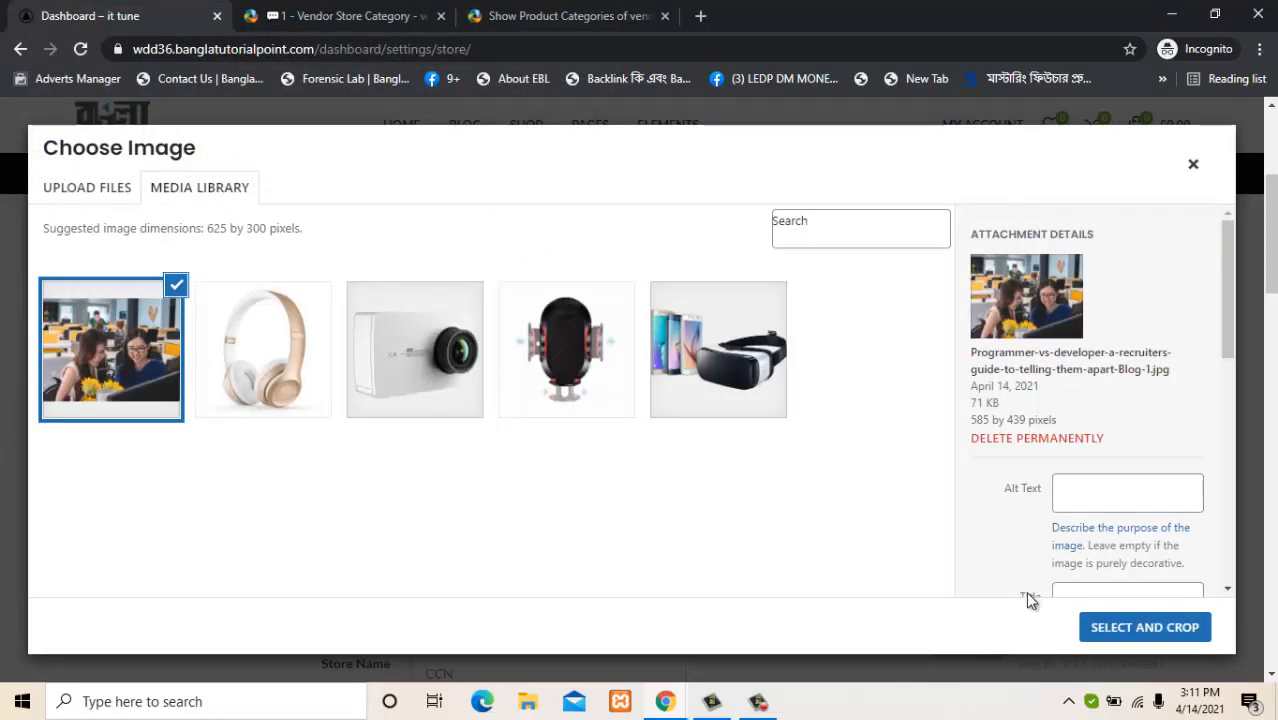
Crop a lower section of the office photo and apply it as the store banner.
click(1128, 628)
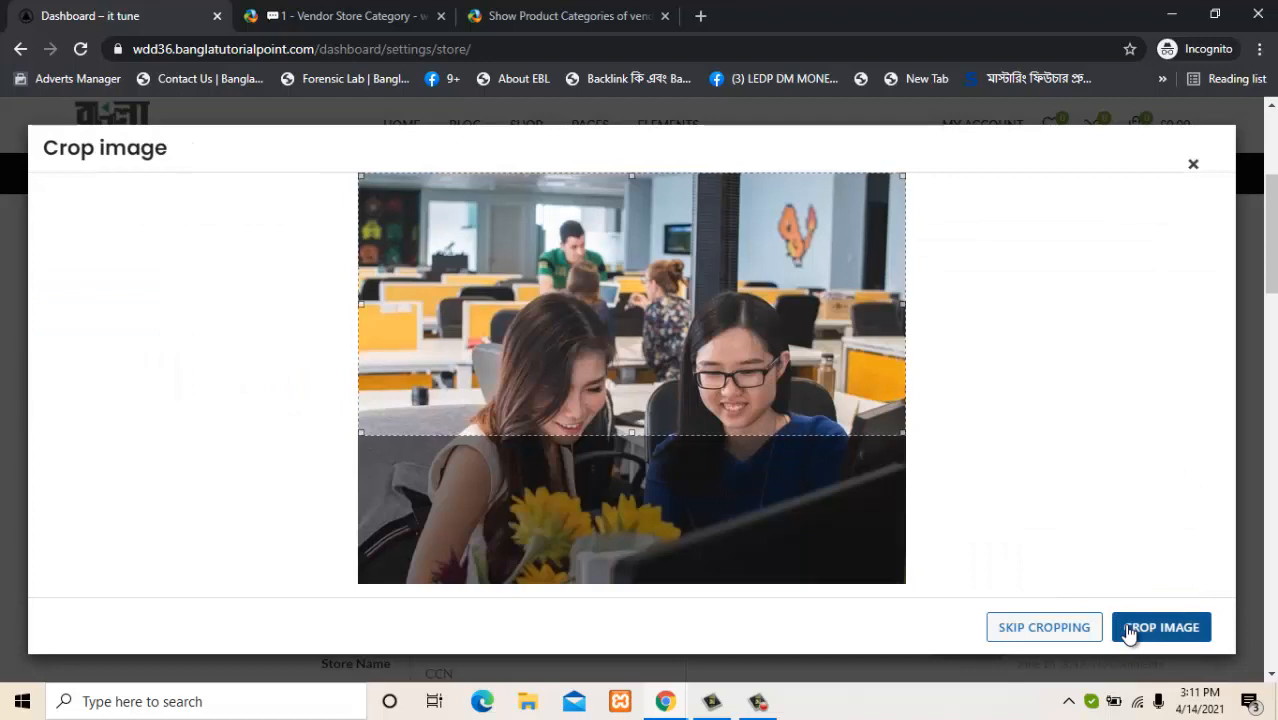
drag(785, 328, 782, 433)
click(1182, 626)
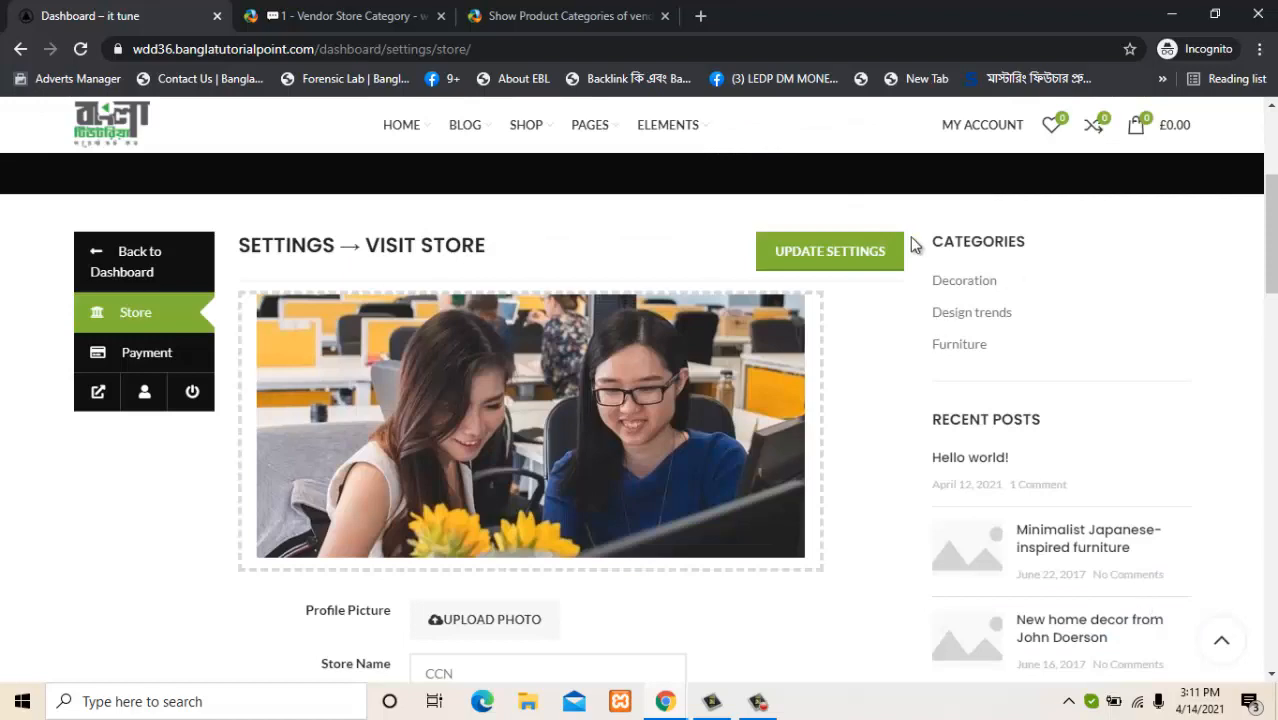
scroll(1107, 354, down, 3)
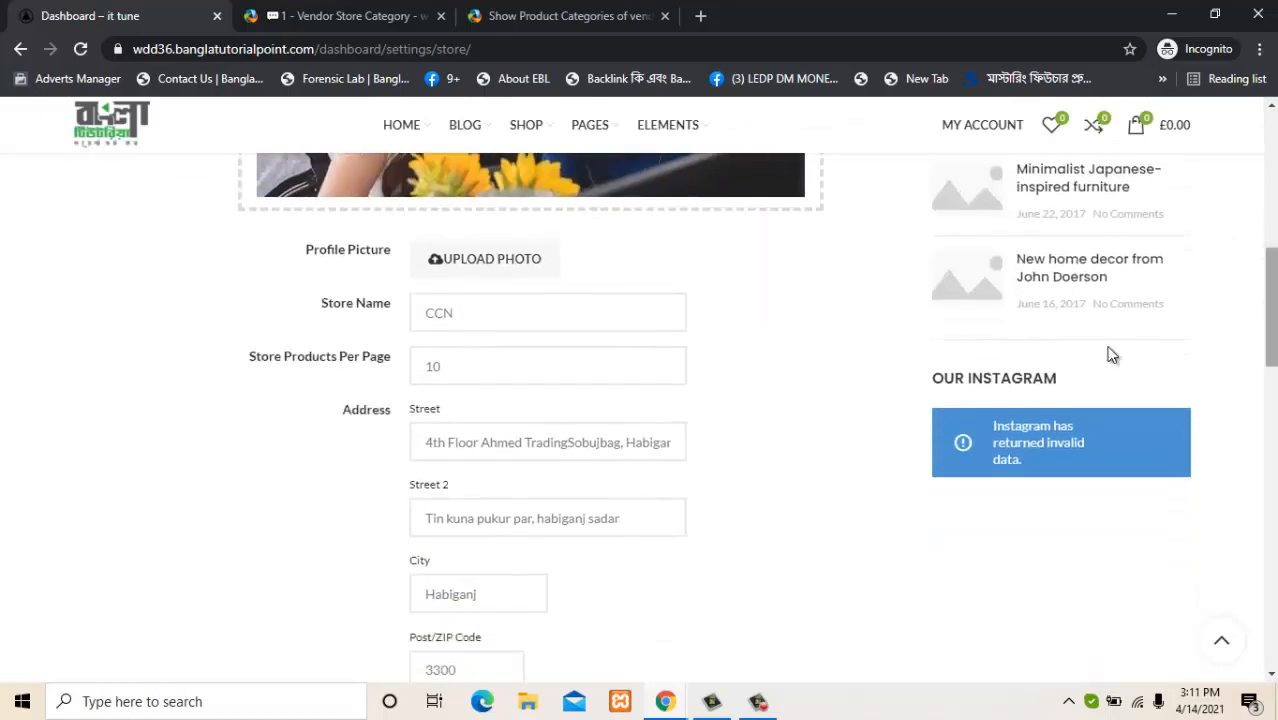
click(484, 261)
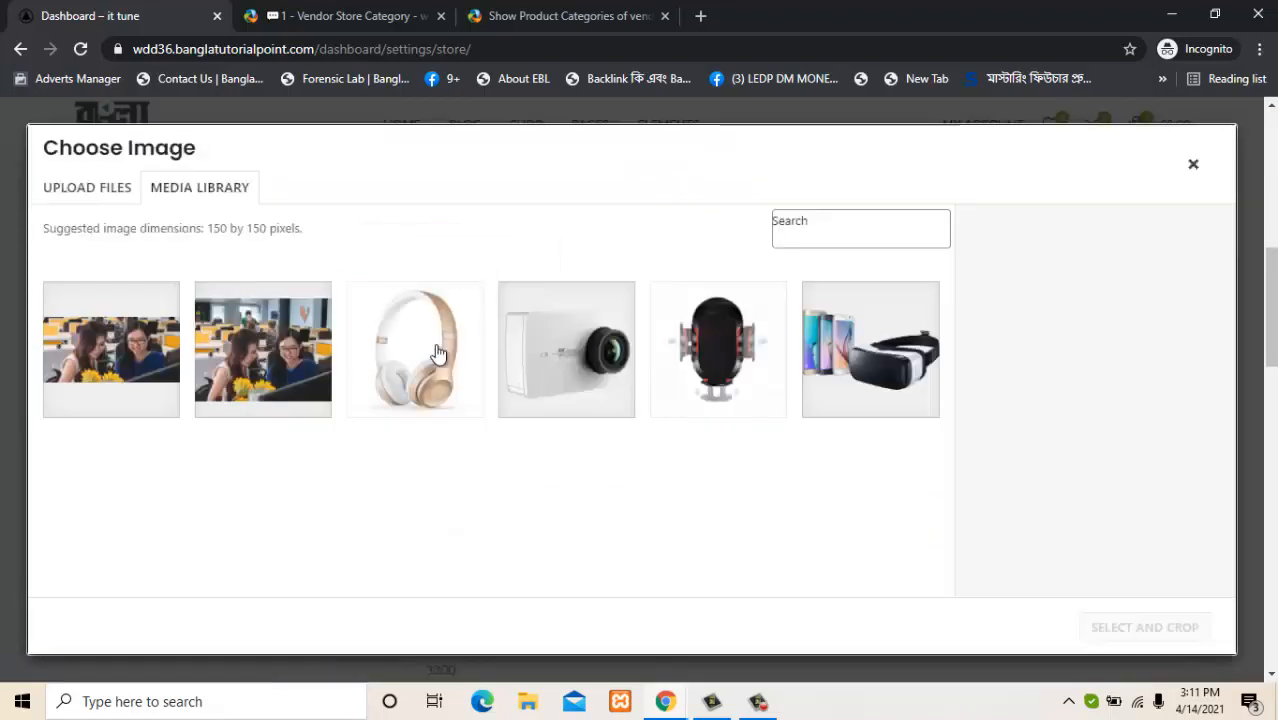
Set the cropped headphones image as the profile picture and save the store settings.
click(433, 364)
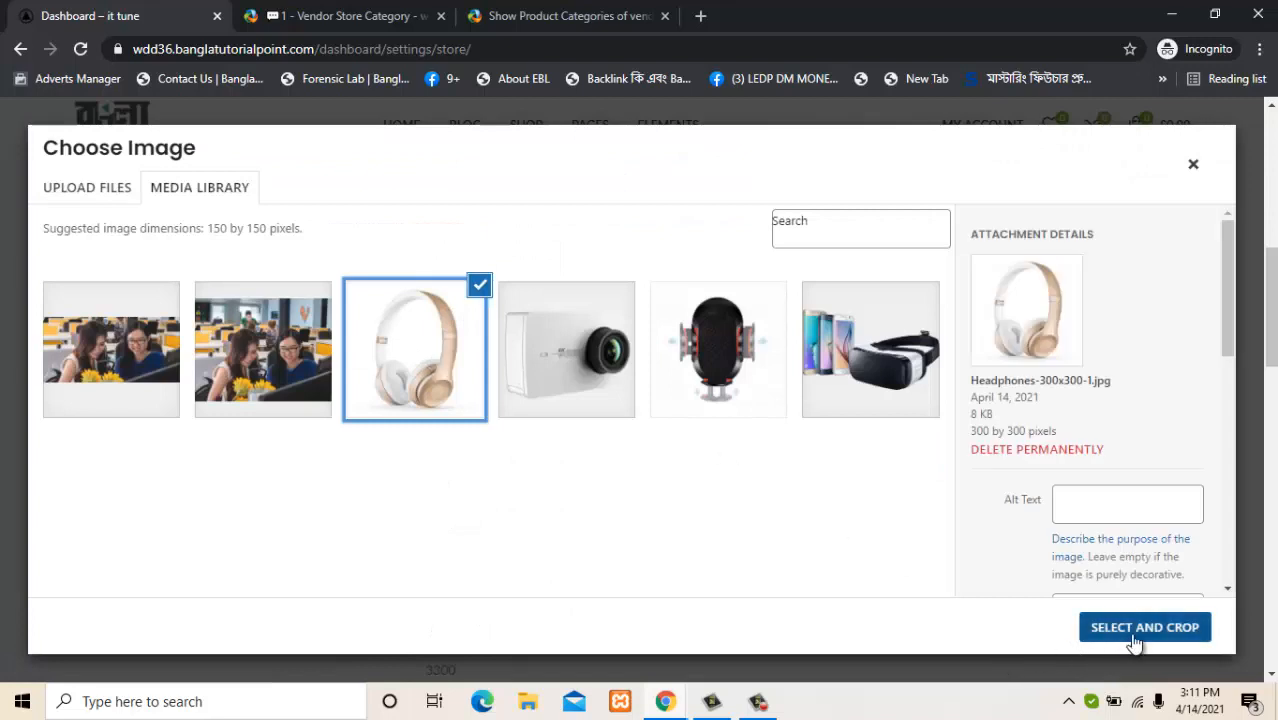
click(1135, 630)
click(1135, 630)
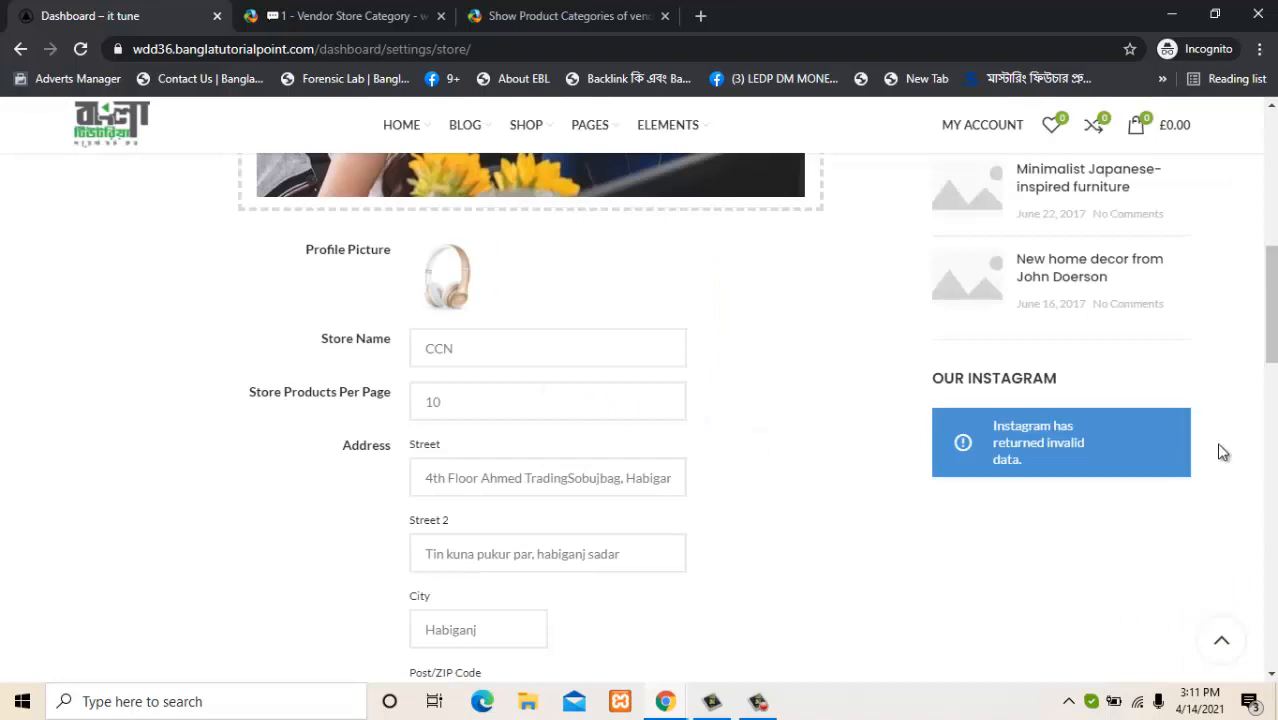
drag(1270, 311, 1238, 243)
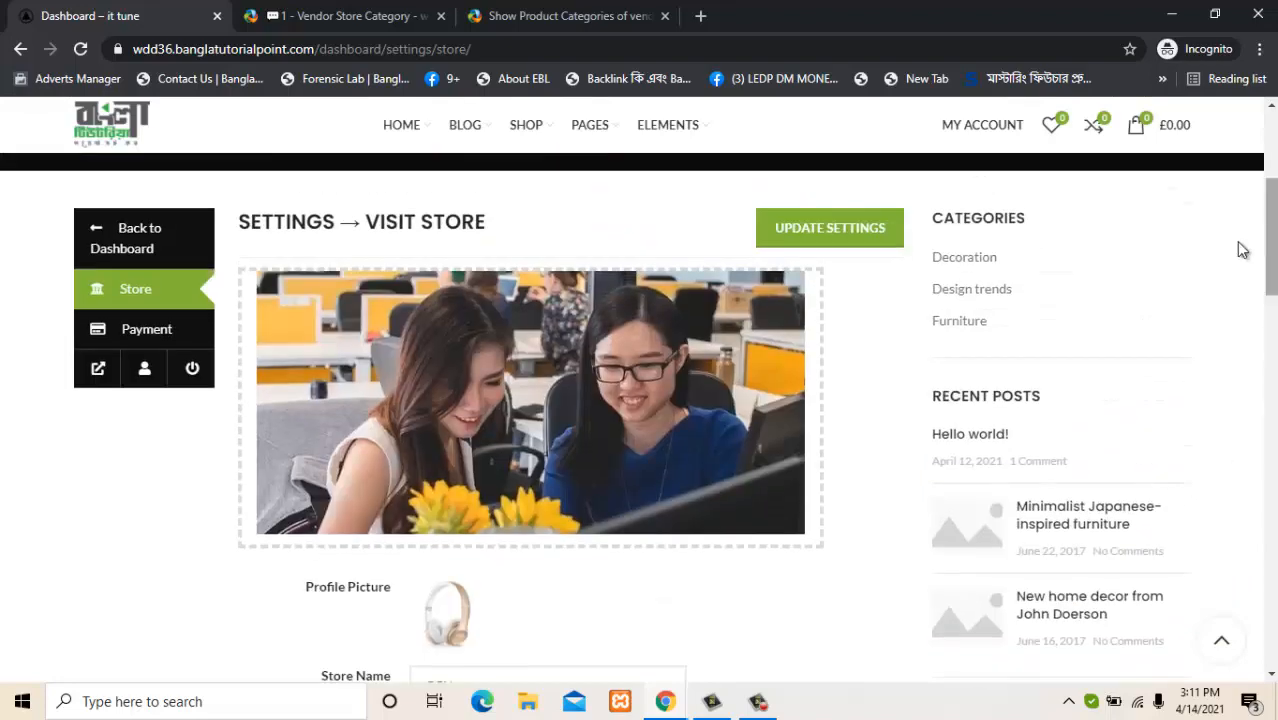
click(805, 227)
Switch to the browser window showing the CCN store page.
scroll(800, 228, up, 1)
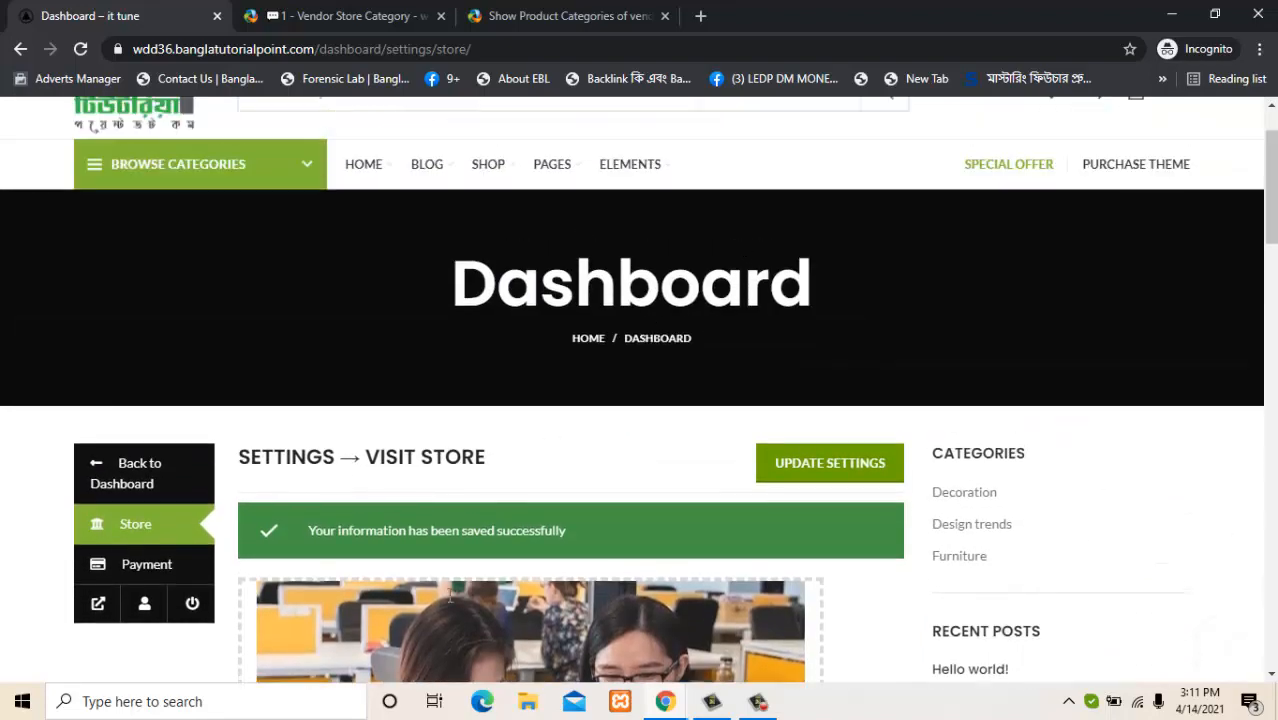
click(665, 701)
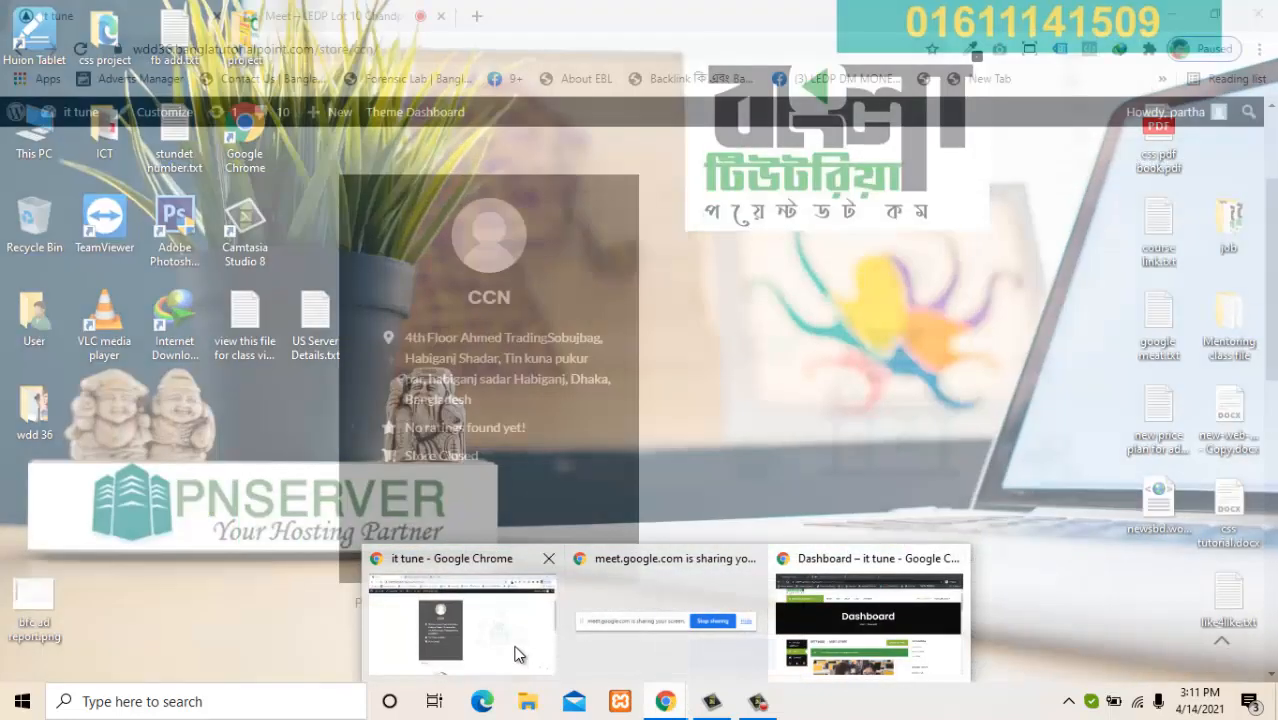
click(513, 651)
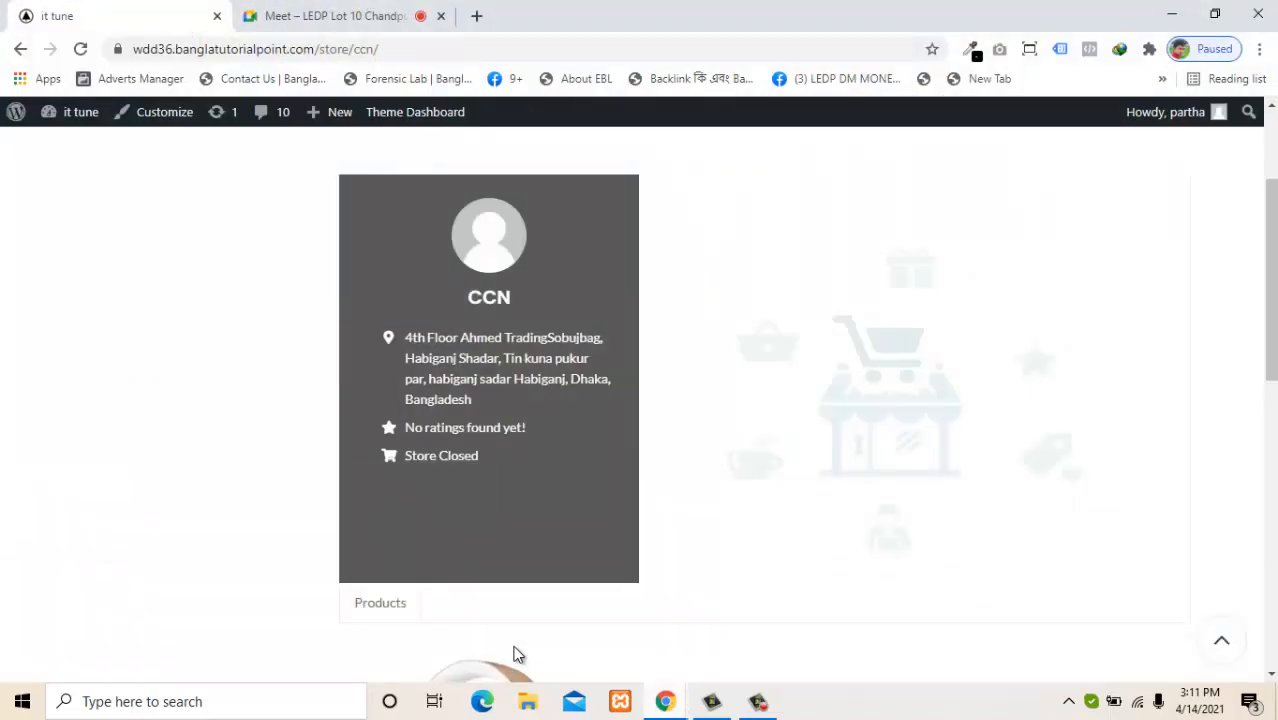
click(79, 50)
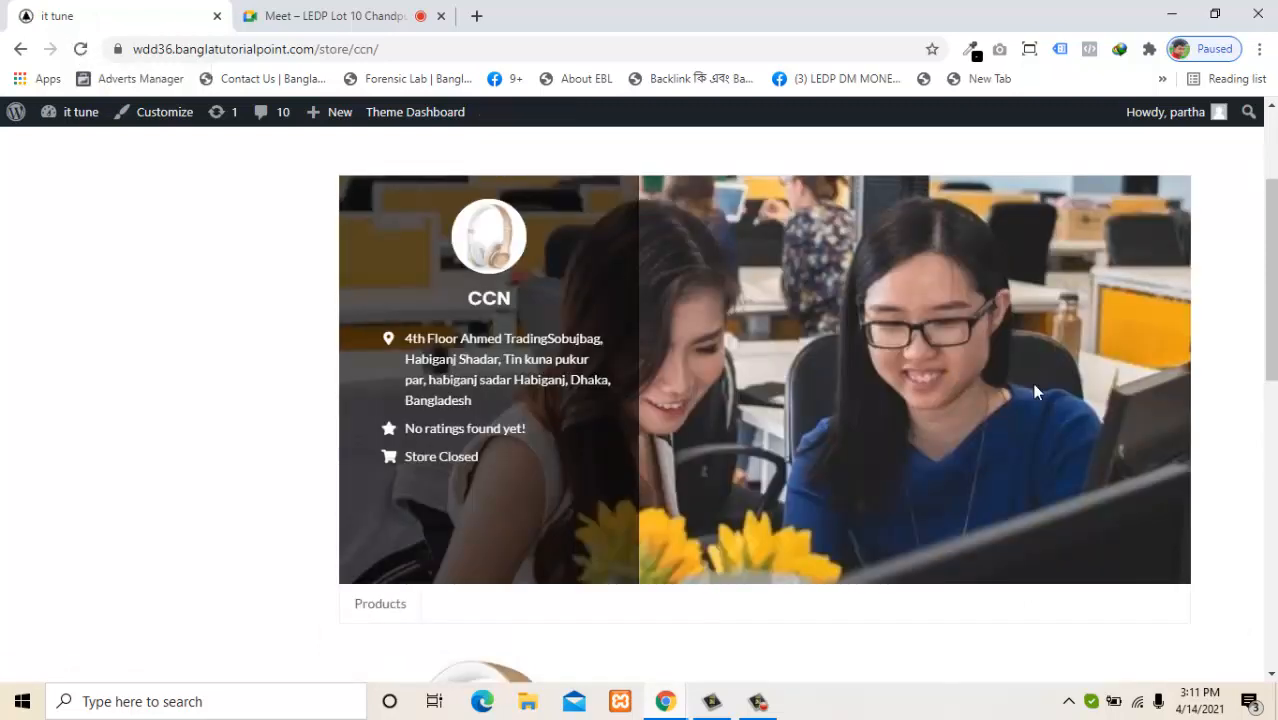
drag(1268, 256, 1263, 180)
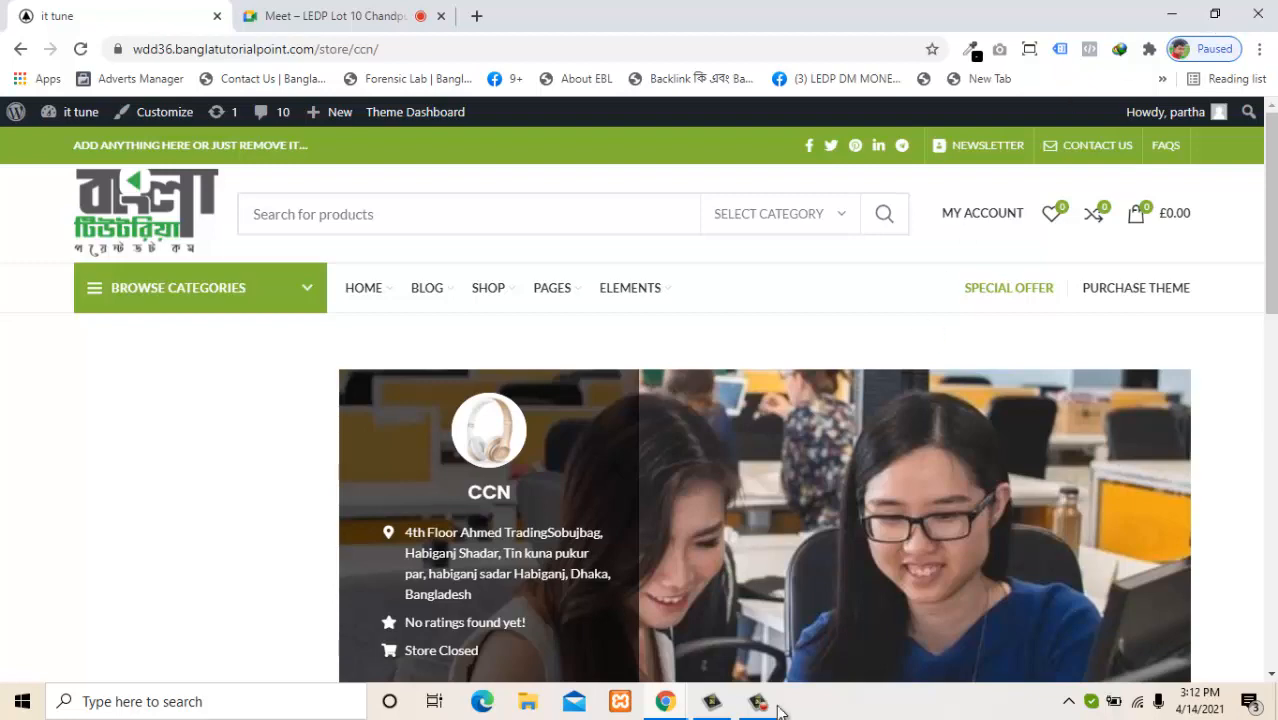
mouse_move(679, 710)
click(790, 645)
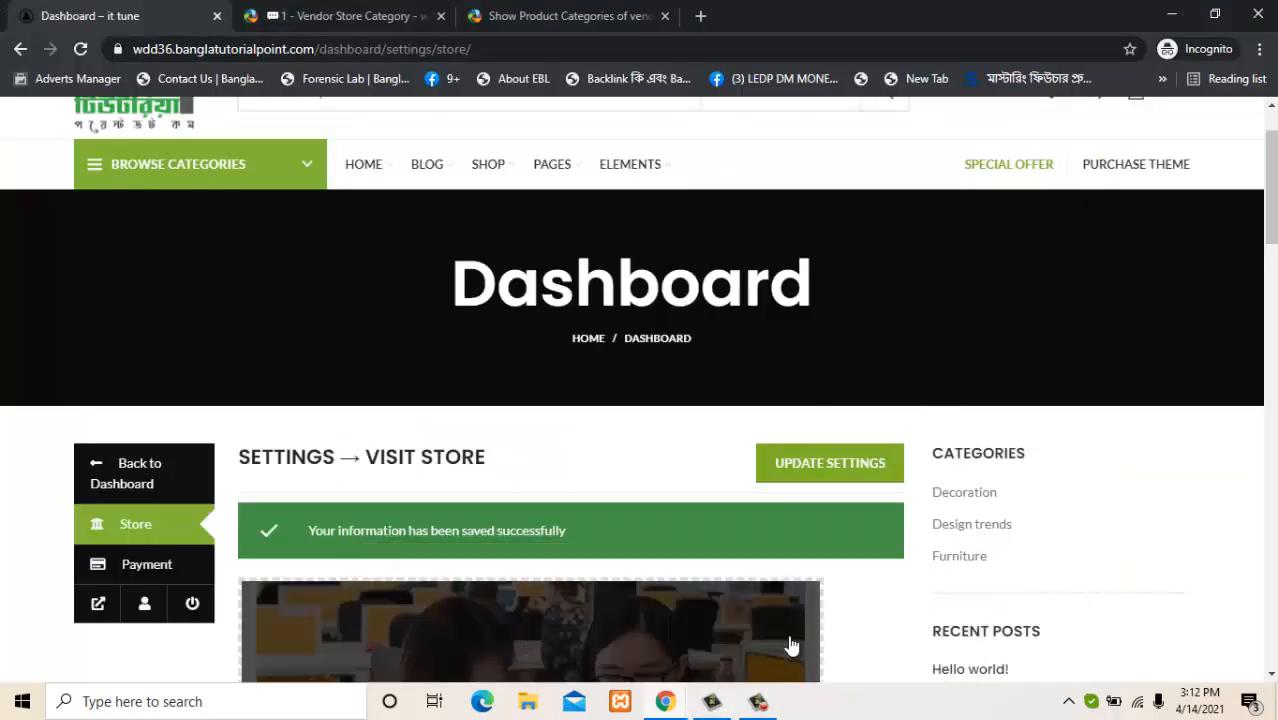
Open Edit Account Details and scroll through the vendor's name, email and password fields.
scroll(1254, 193, down, 5)
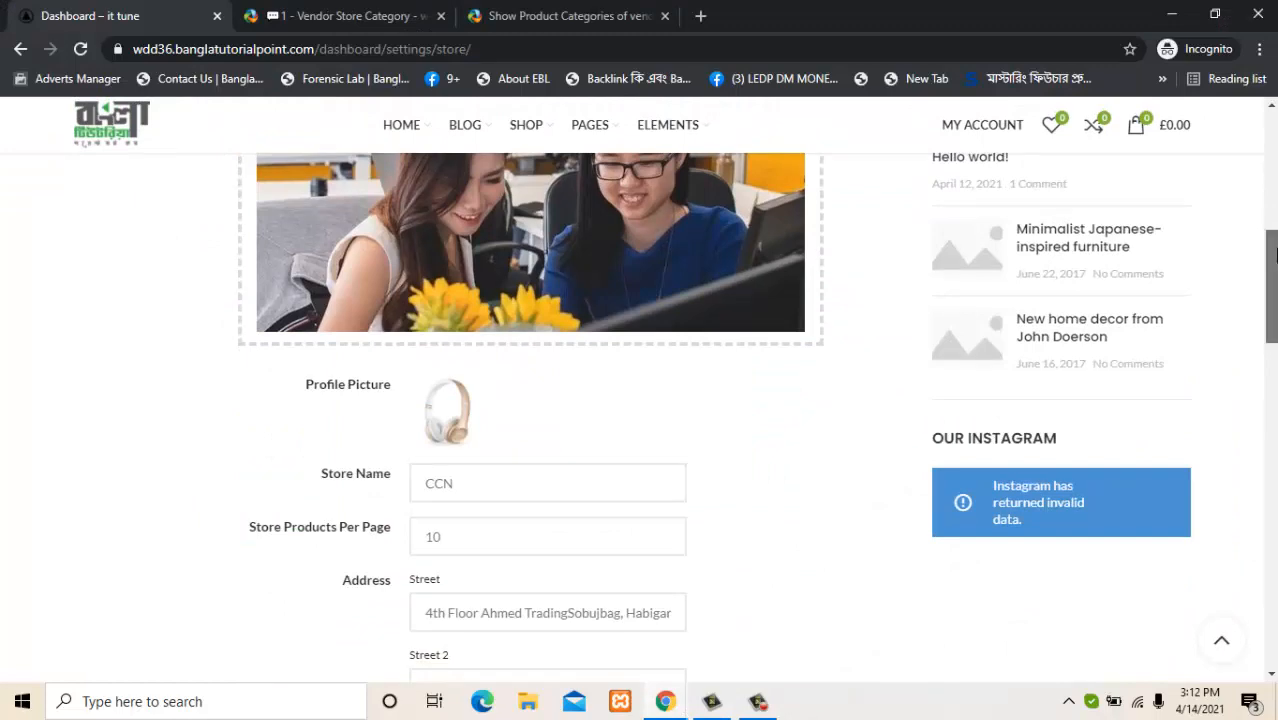
scroll(1254, 193, up, 5)
scroll(1254, 193, down, 1)
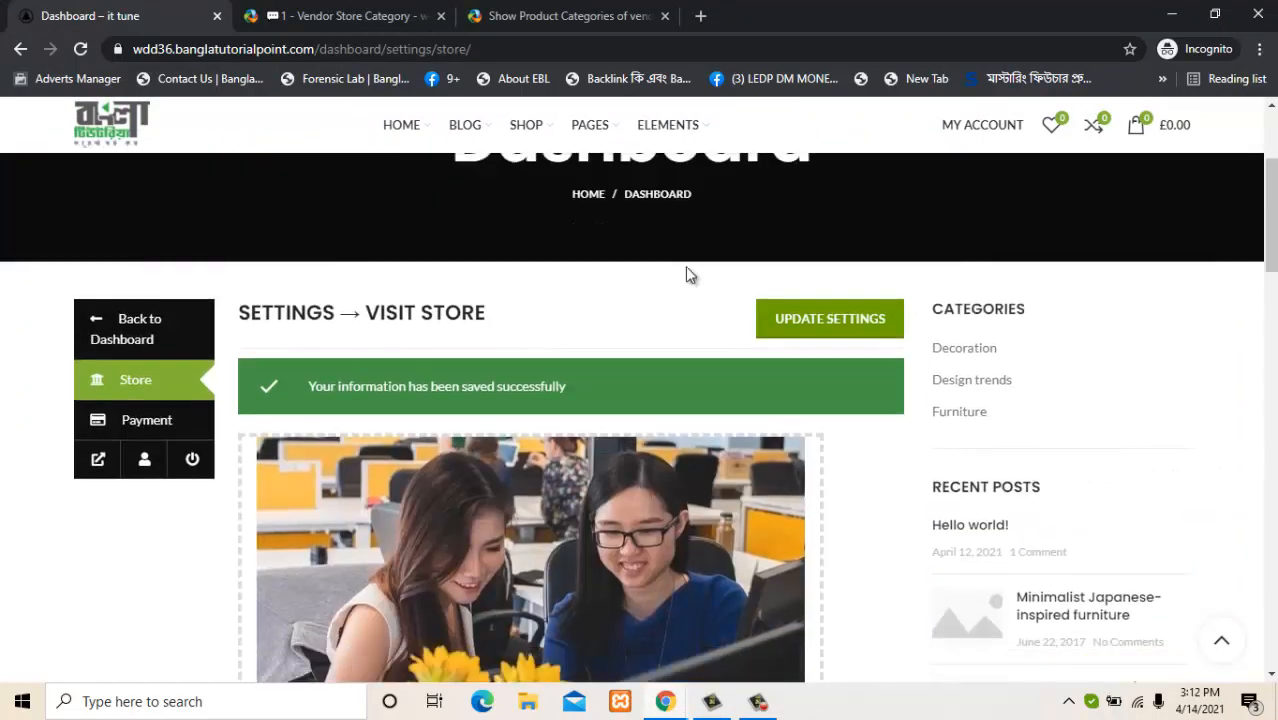
click(146, 463)
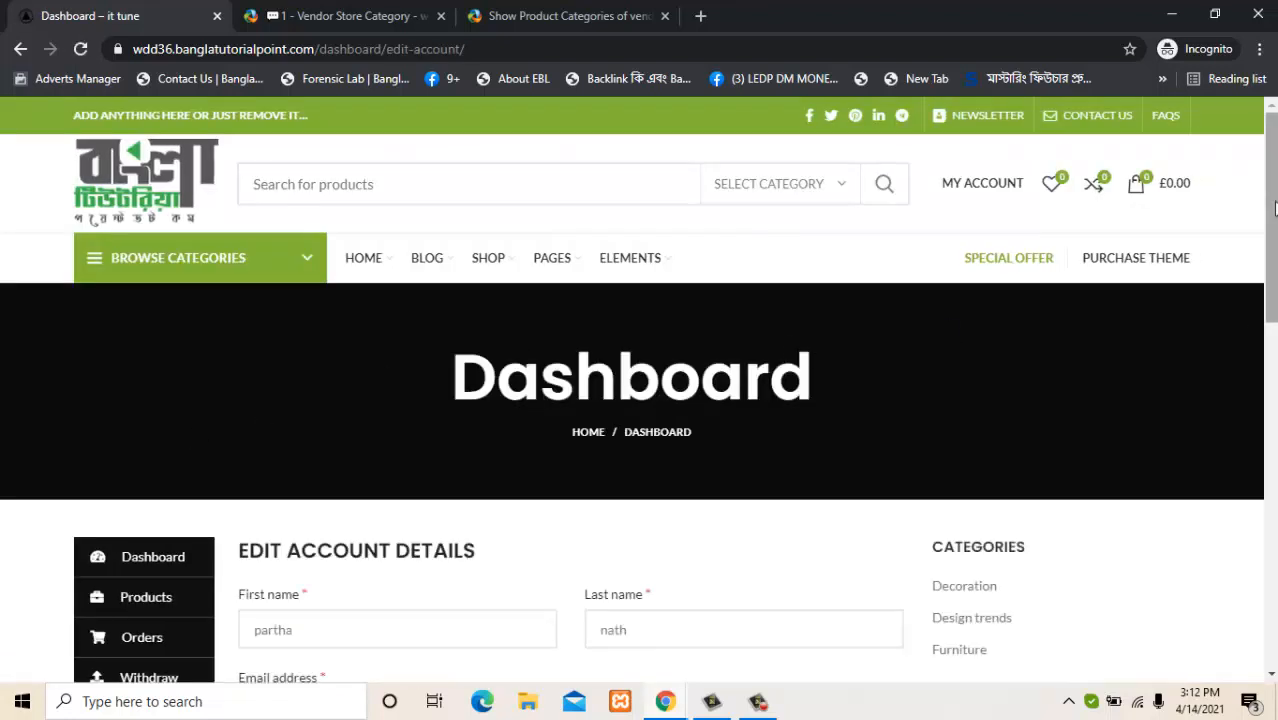
drag(1273, 203, 1273, 296)
scroll(673, 410, down, 2)
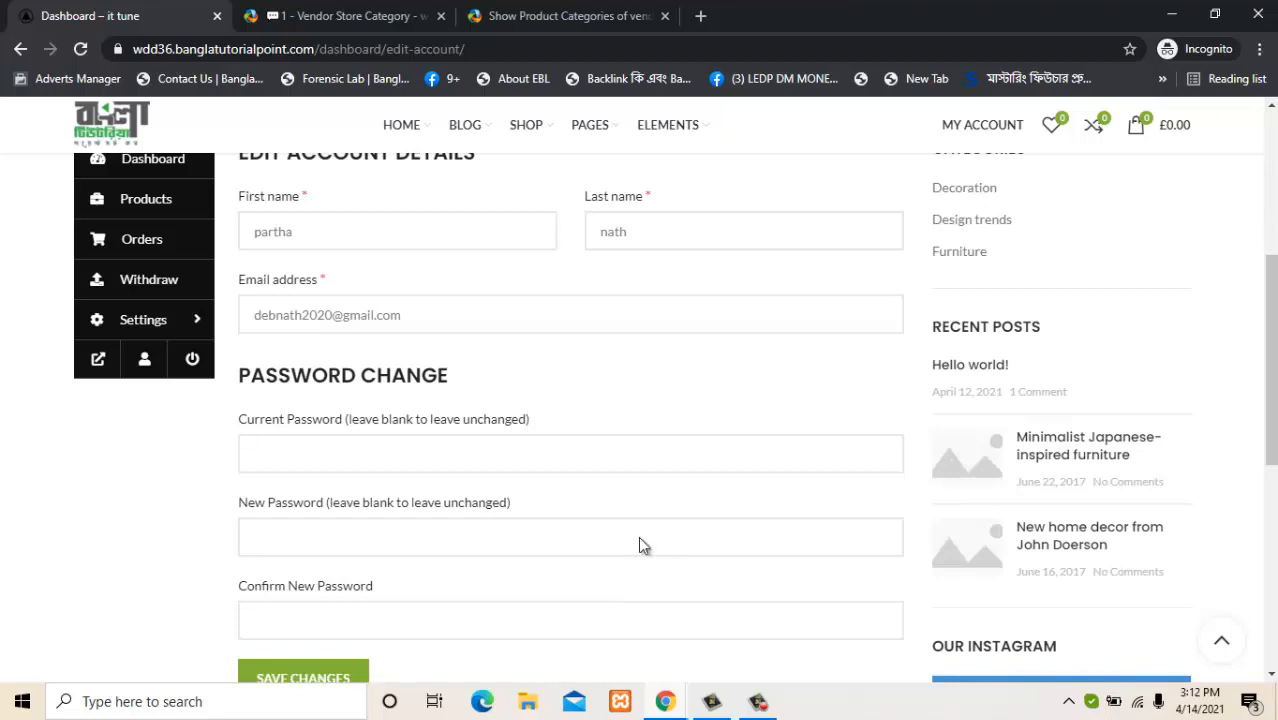
right_click(193, 364)
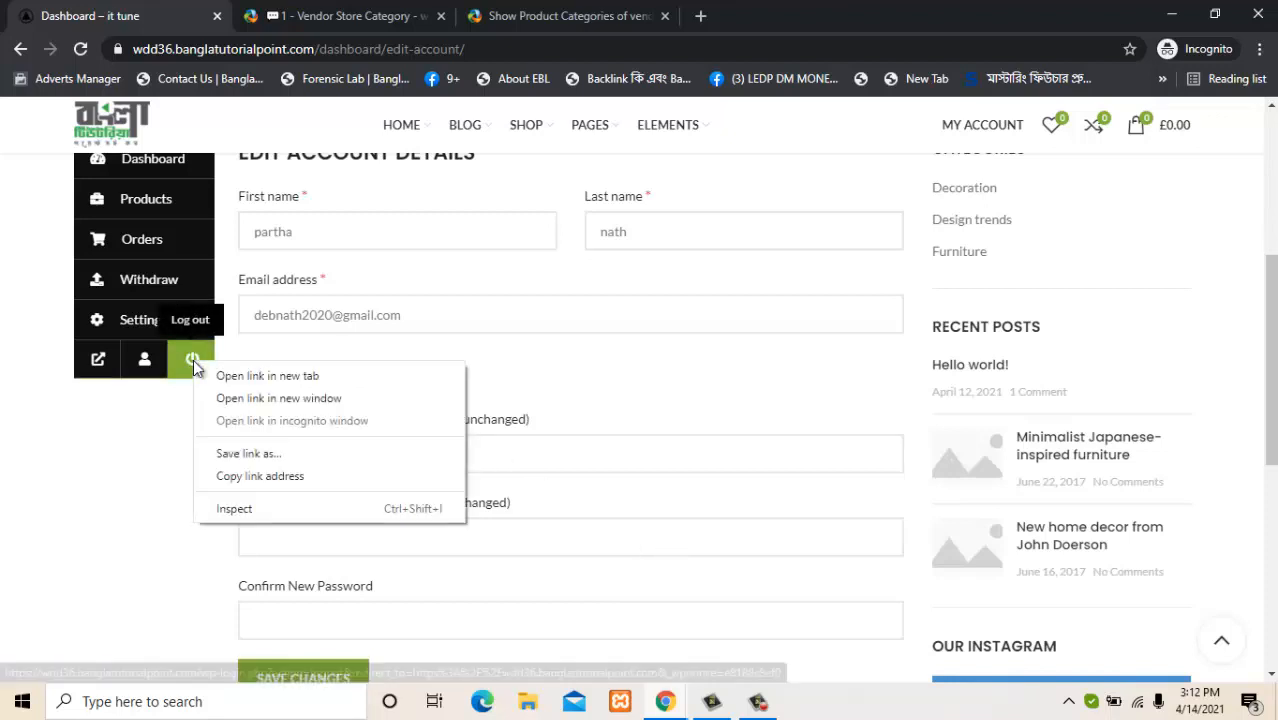
Log the vendor out and close the Vendor Store Category and Show Product Categories tabs.
click(193, 364)
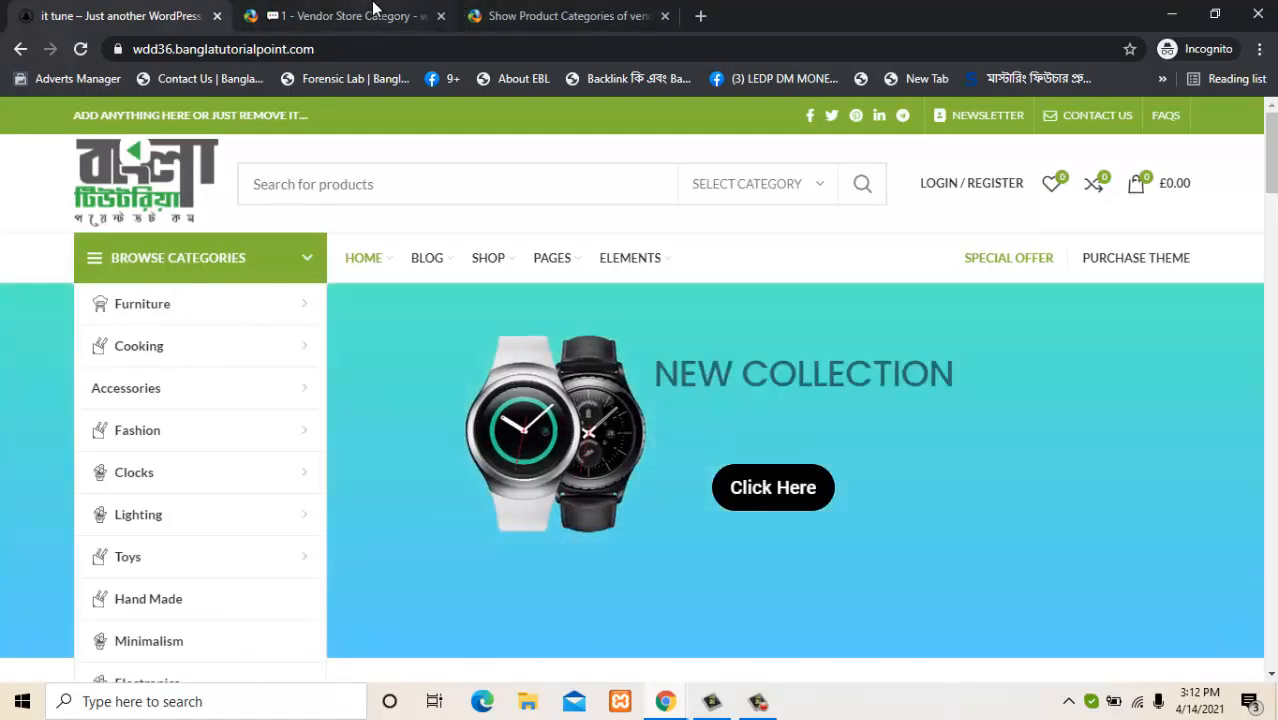
click(422, 24)
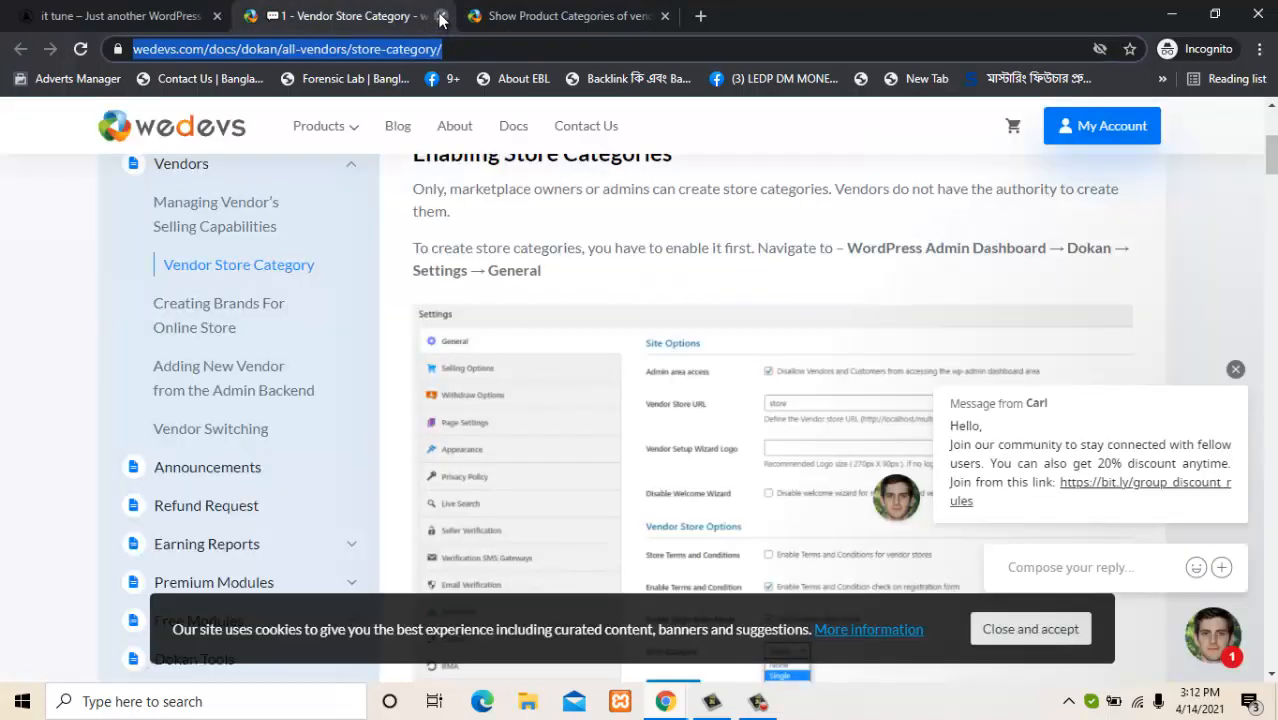
click(440, 17)
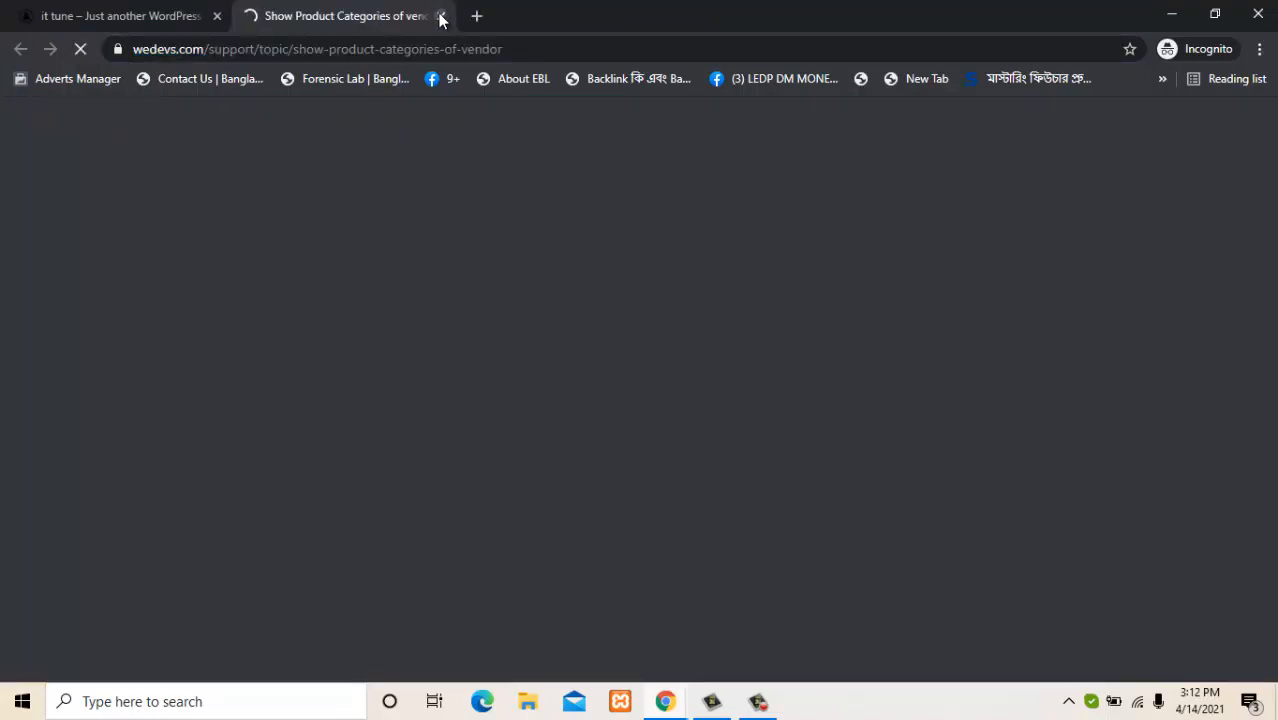
click(440, 17)
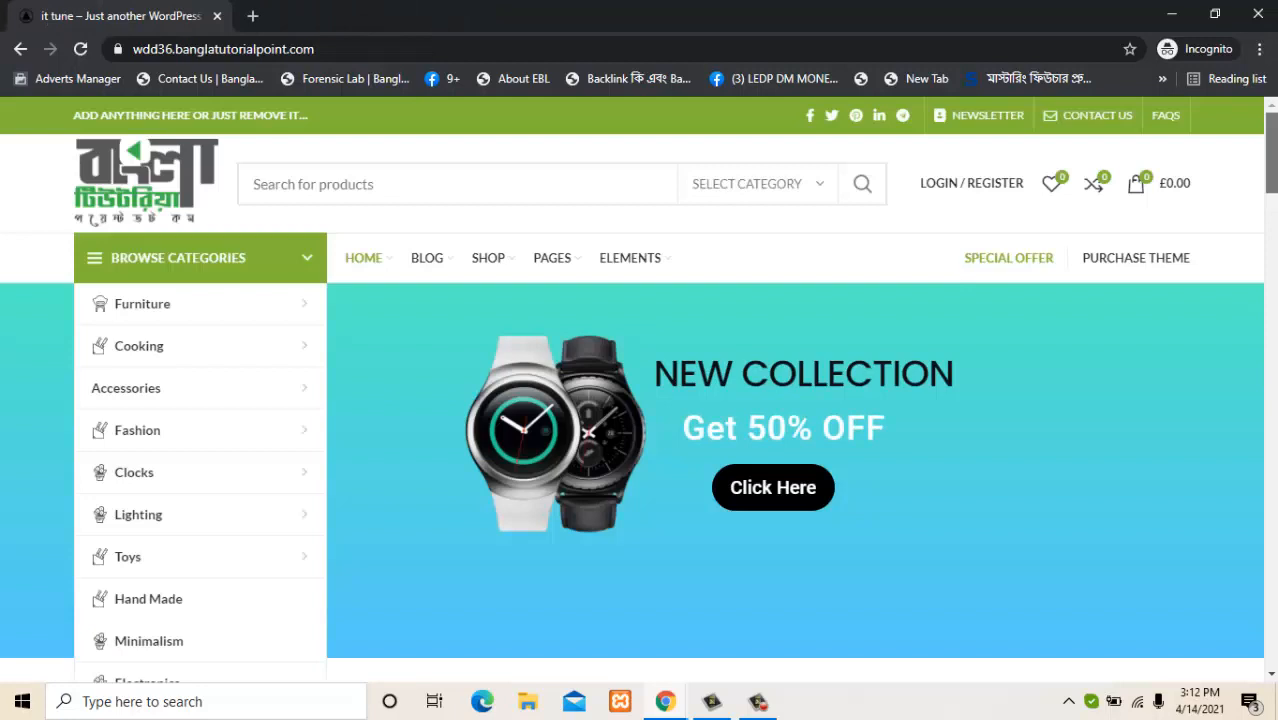